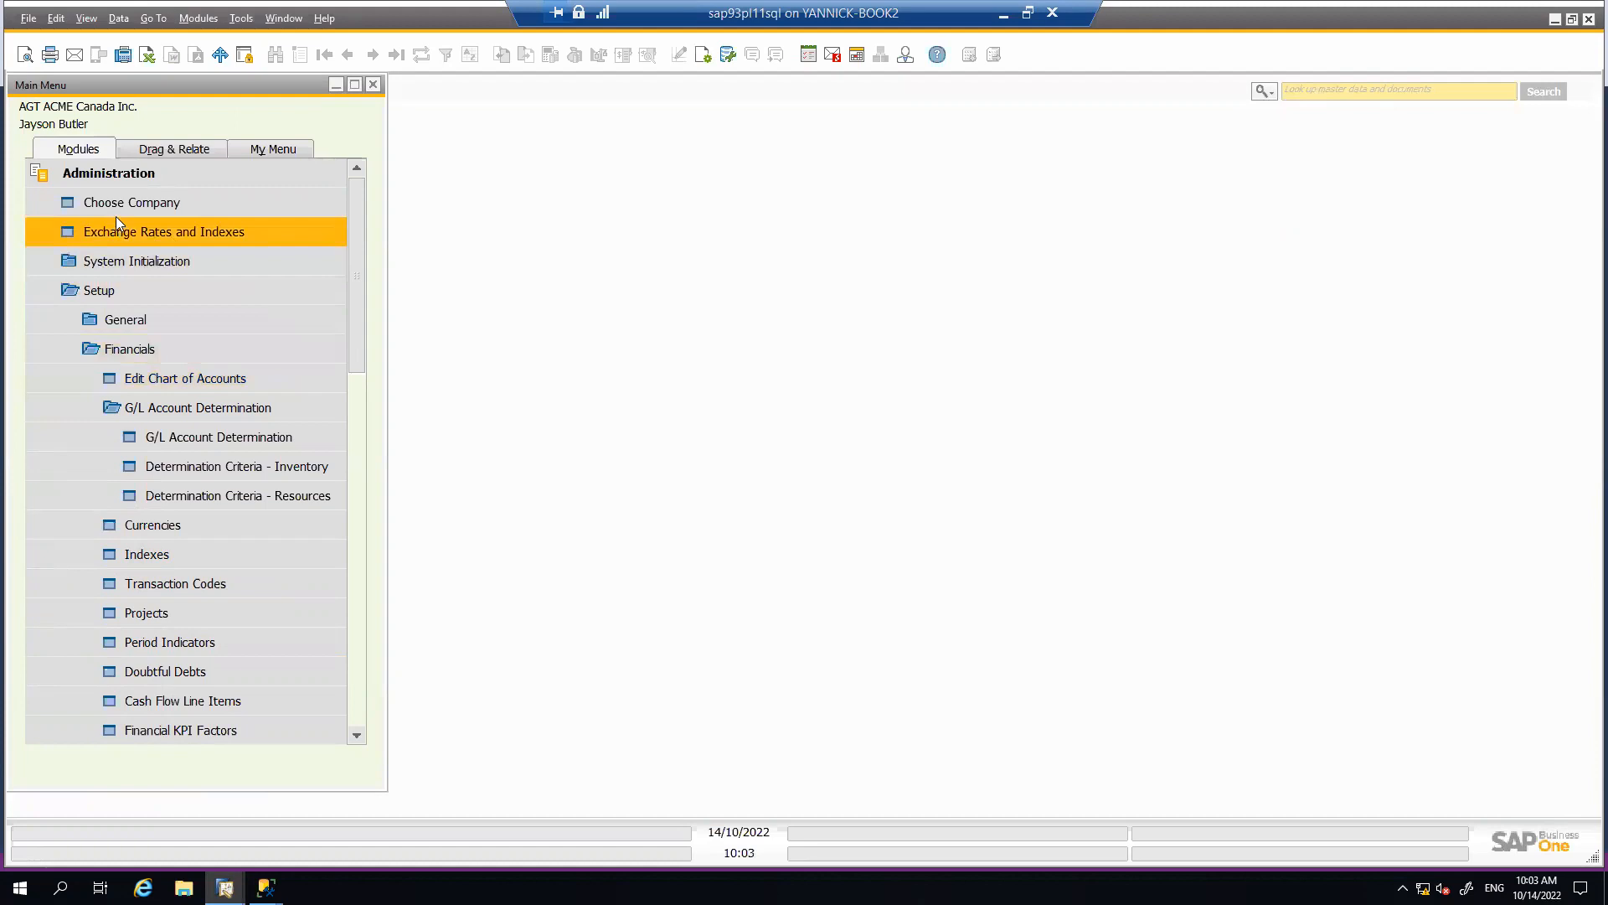
left_click(144, 206)
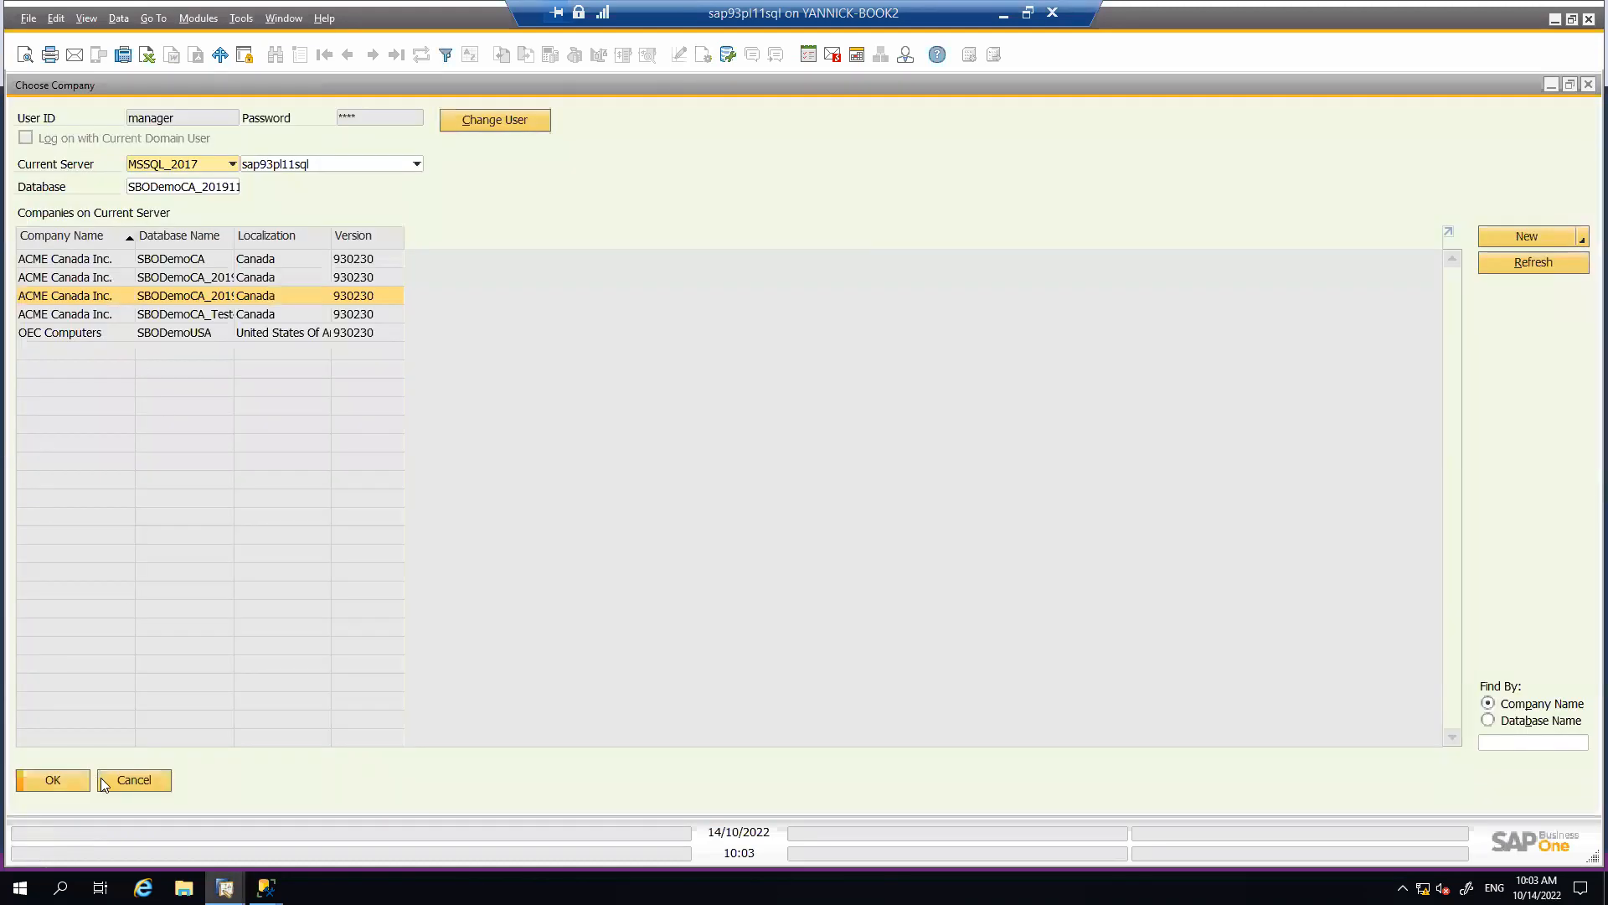
left_click(101, 777)
left_click(151, 261)
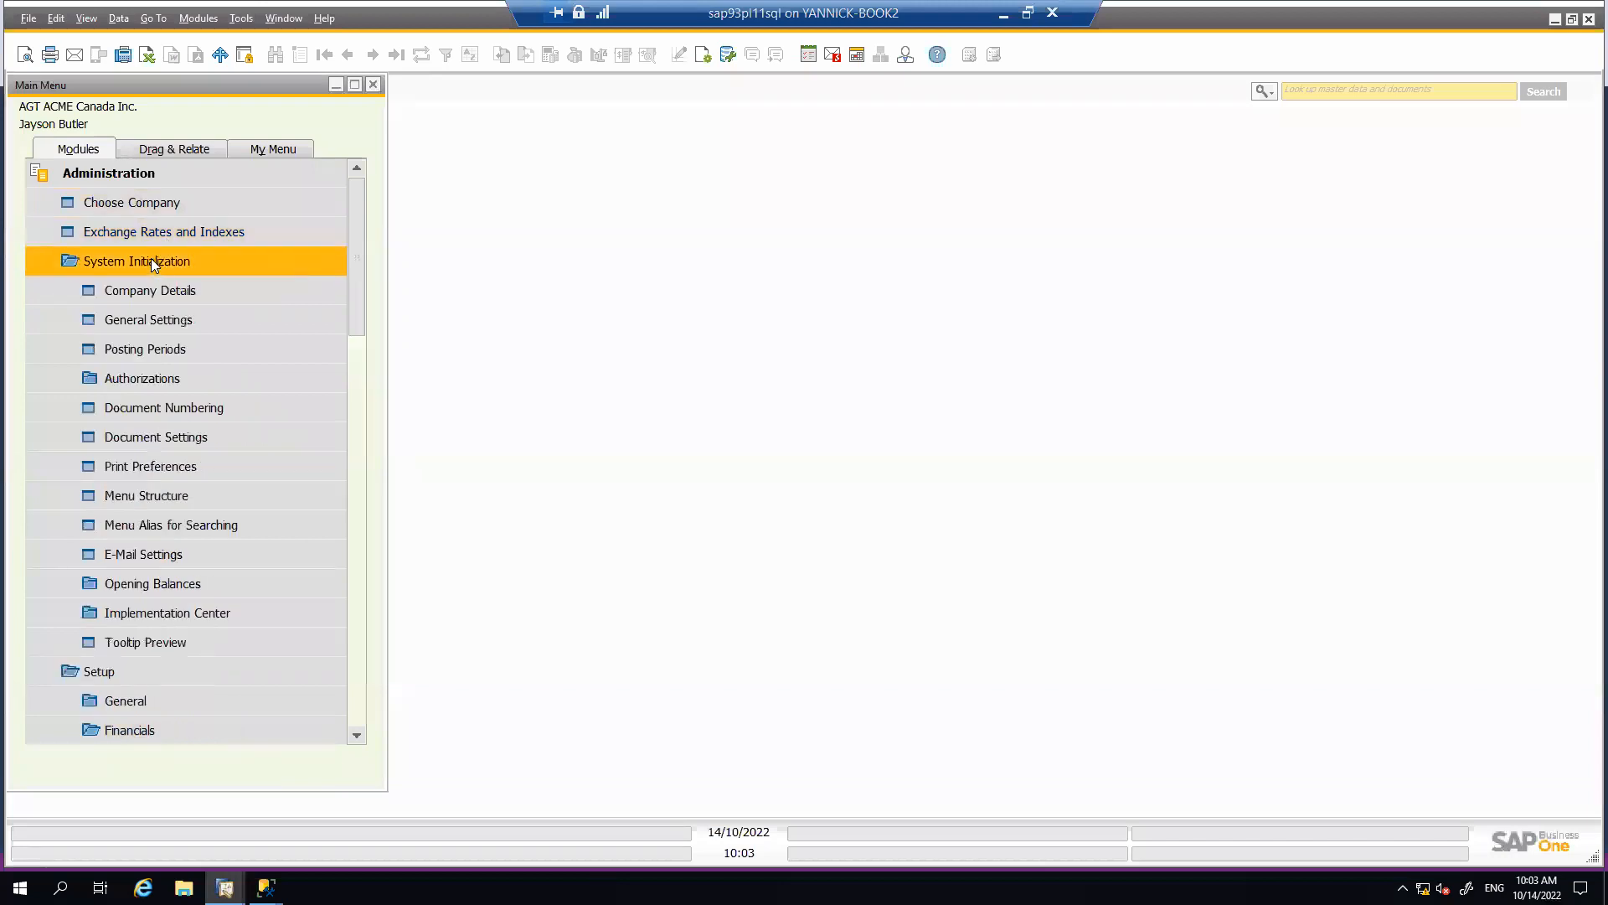
- Set the current user's display language to French in the user setup and save the change
left_click(907, 57)
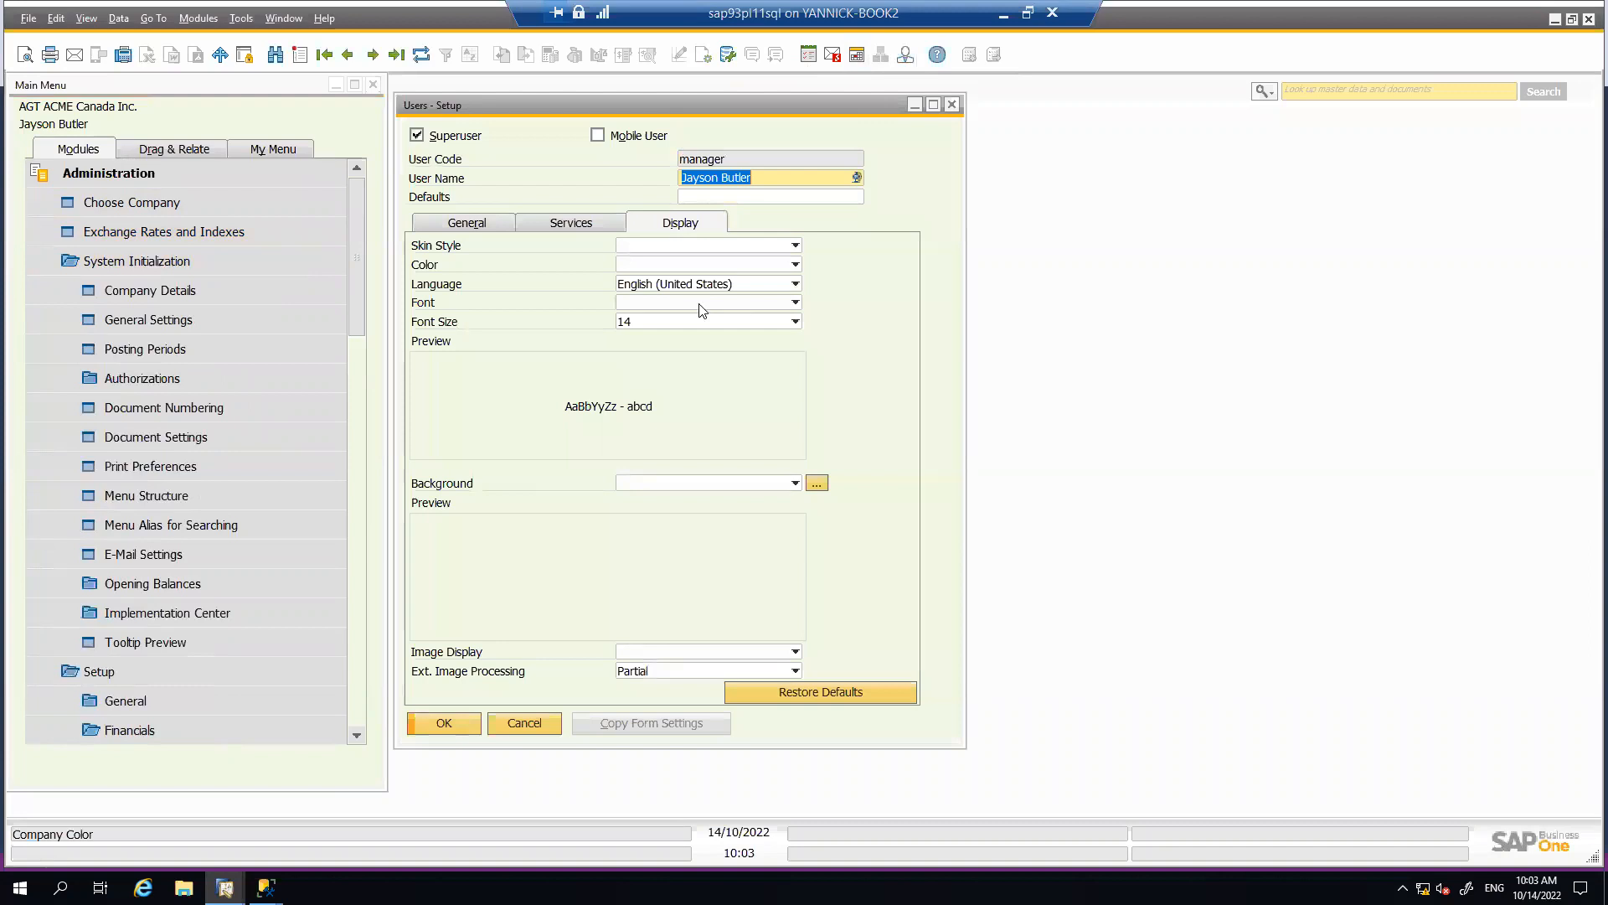
left_click(698, 286)
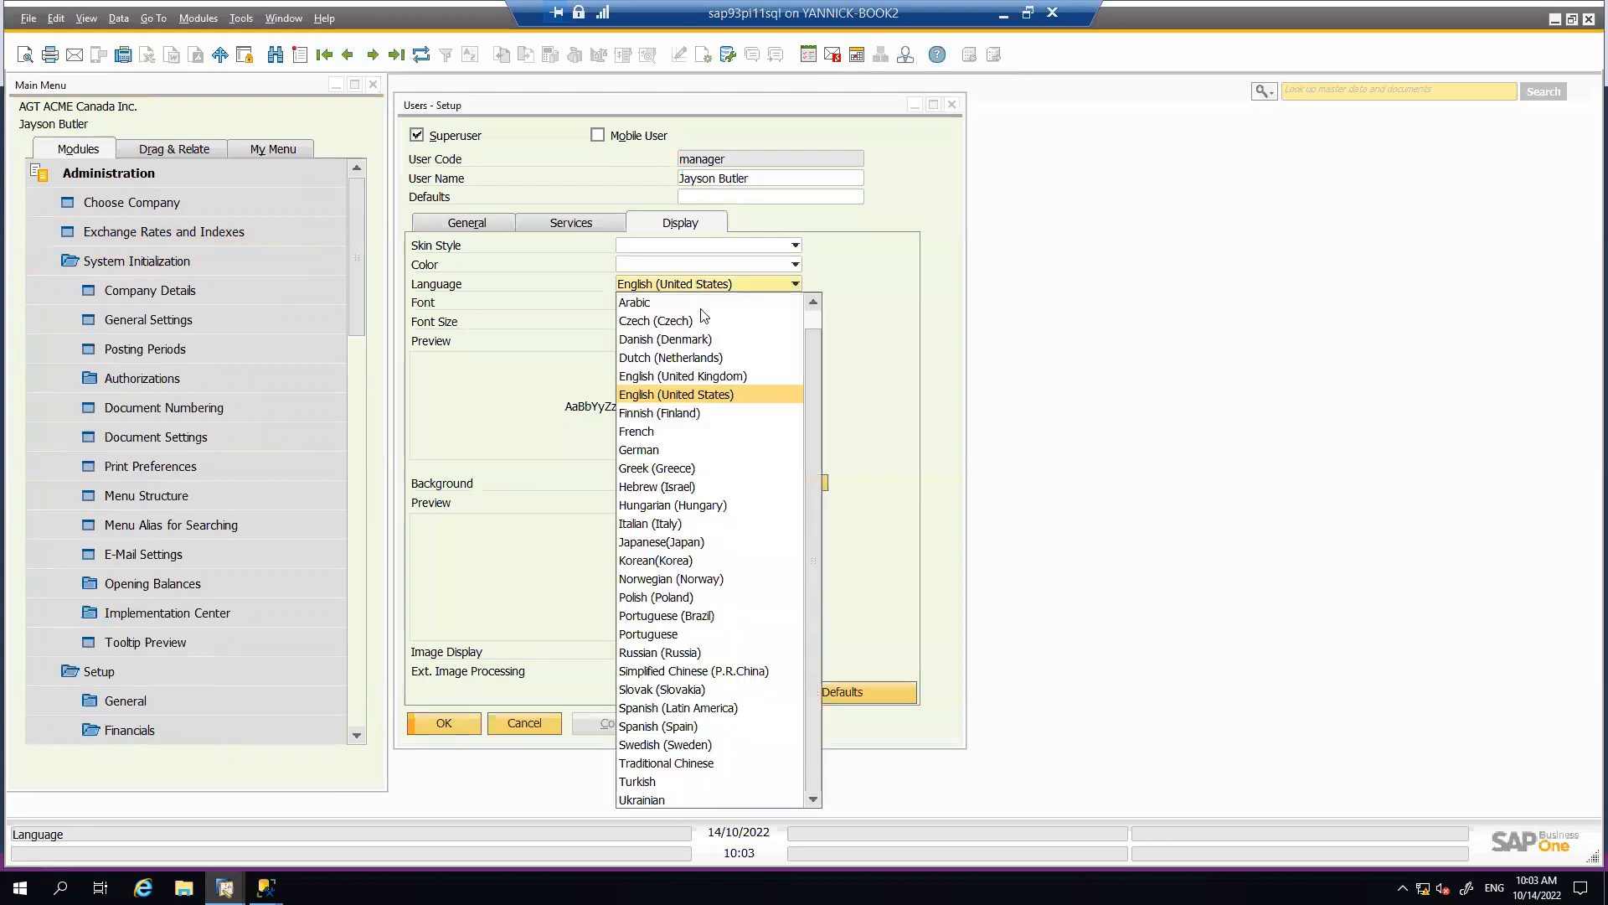
left_click(701, 424)
left_click(450, 725)
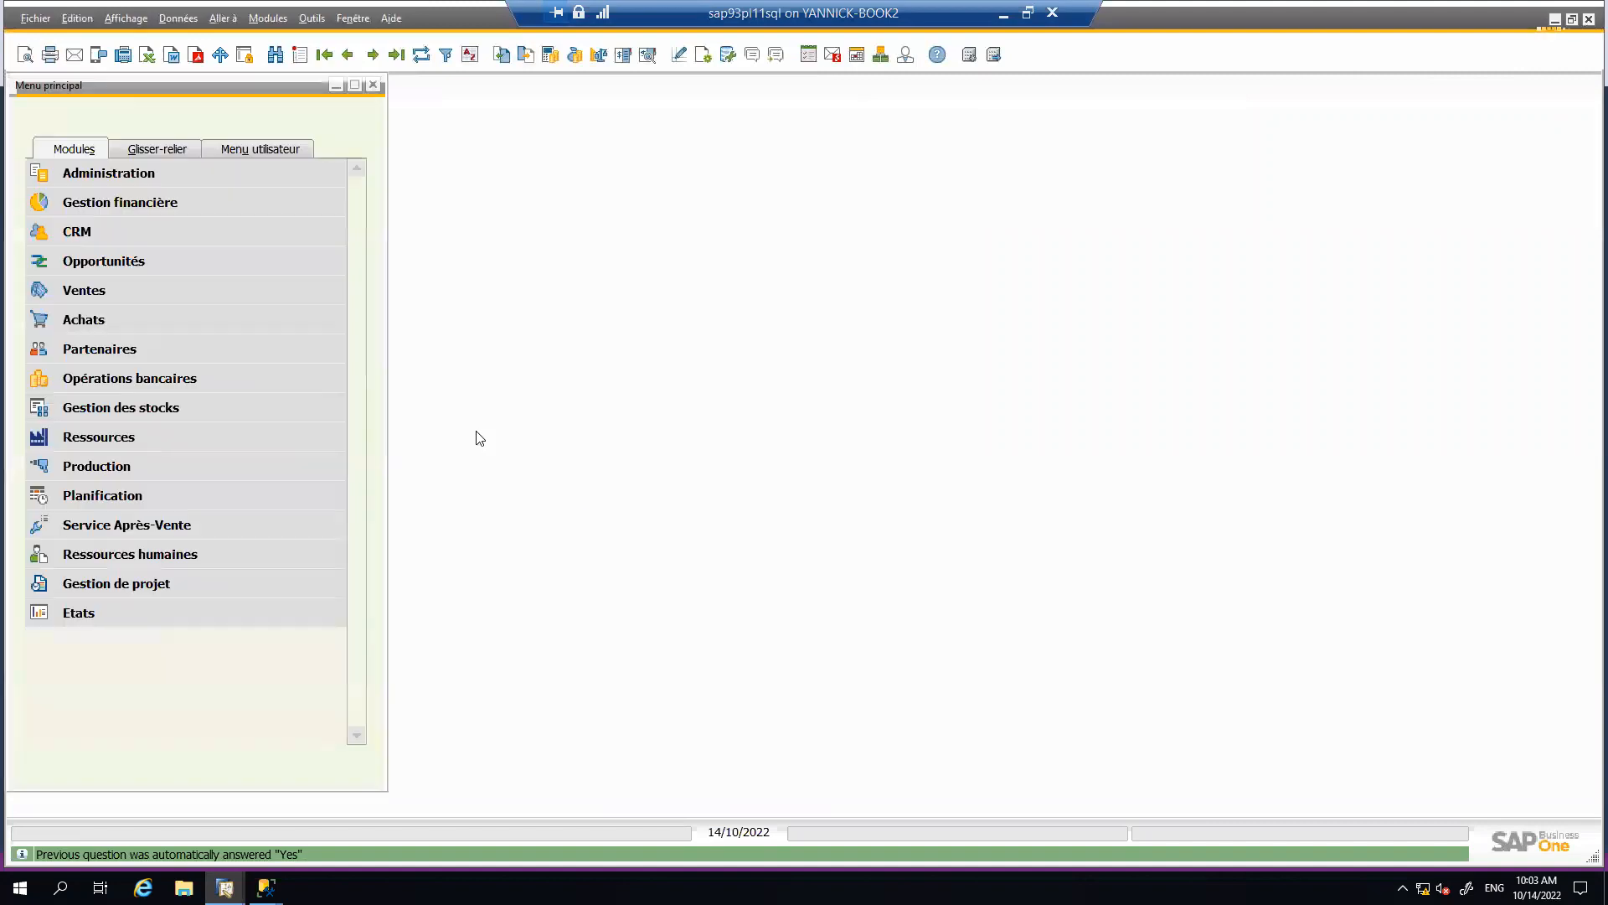
- Check the extended G/L account determination option in the basic initialization settings of the AGT ACME Canada Inc. company details, and close them without changes
left_click(192, 177)
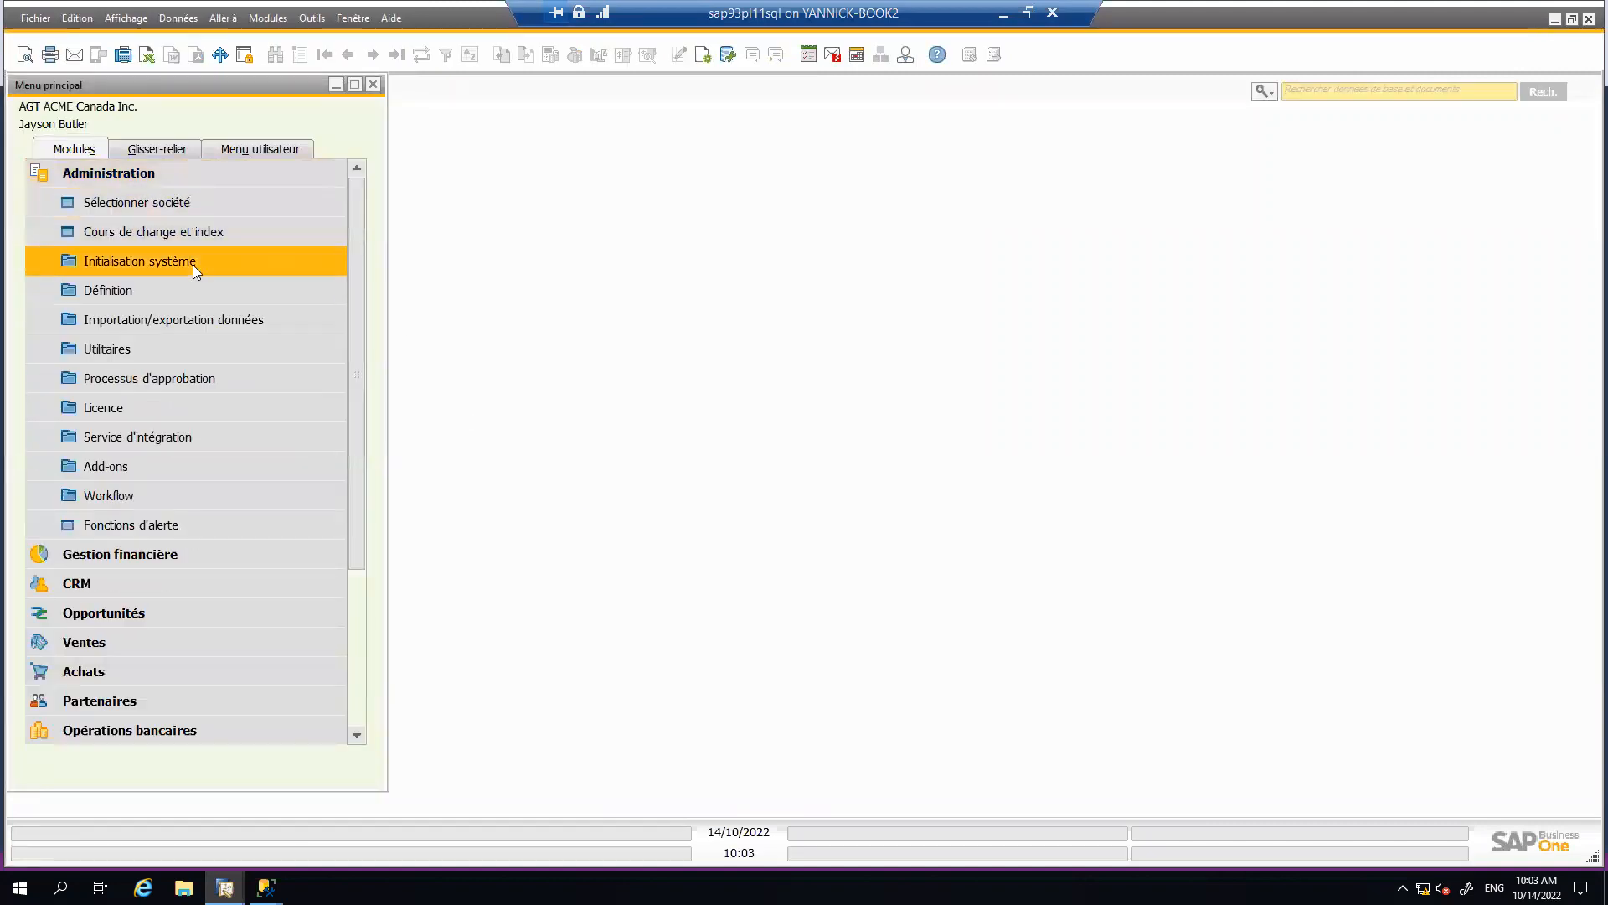
left_click(193, 265)
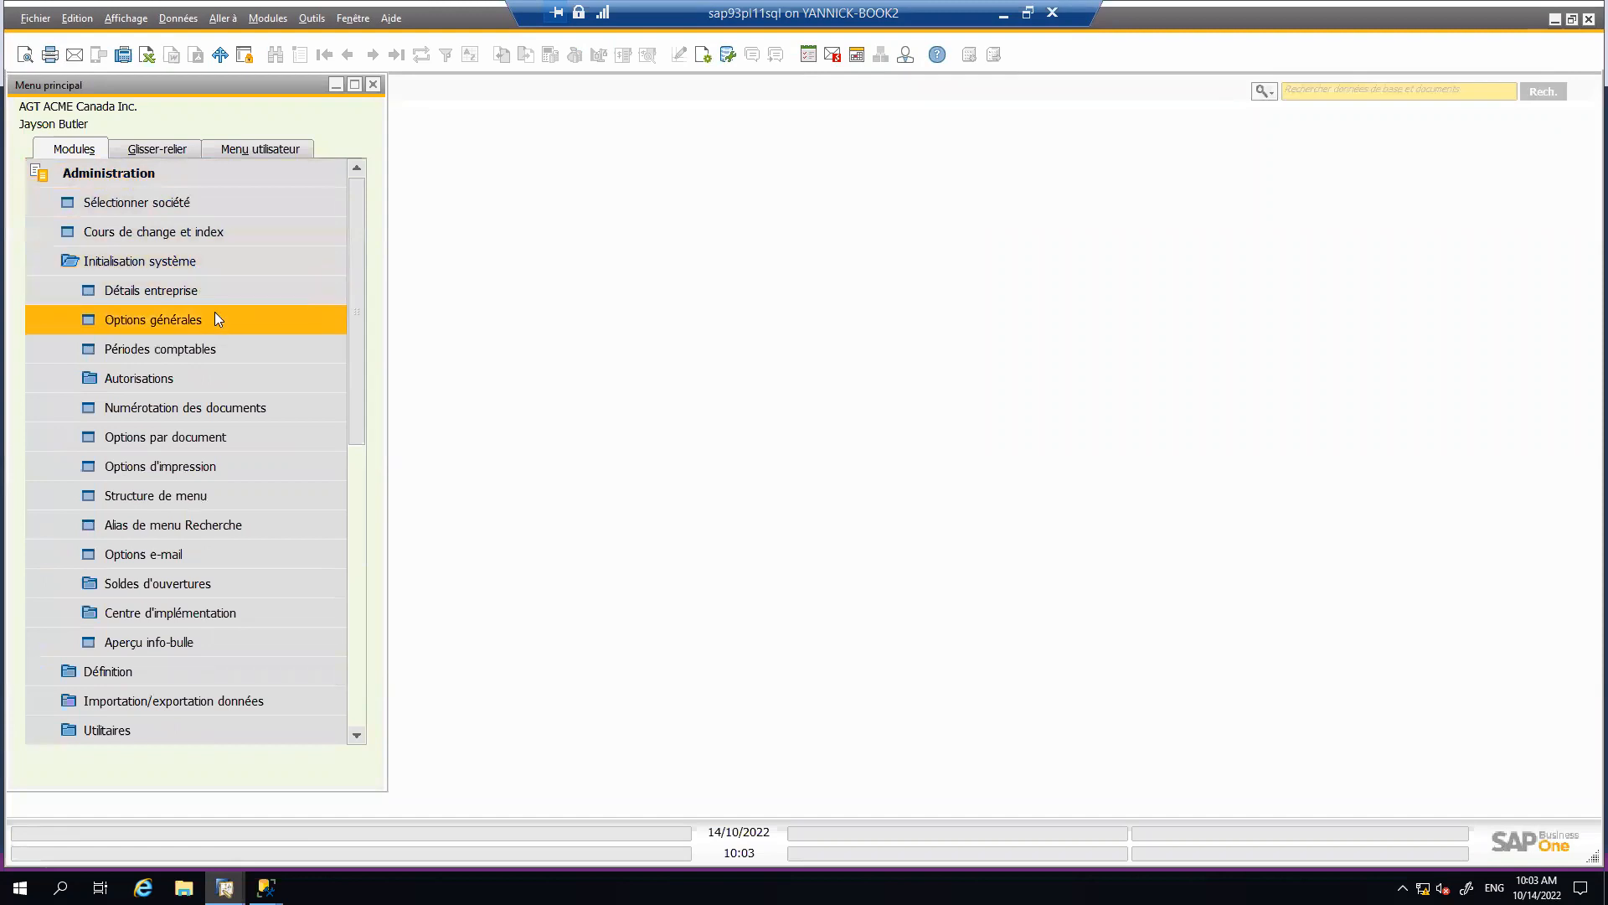
left_click(222, 292)
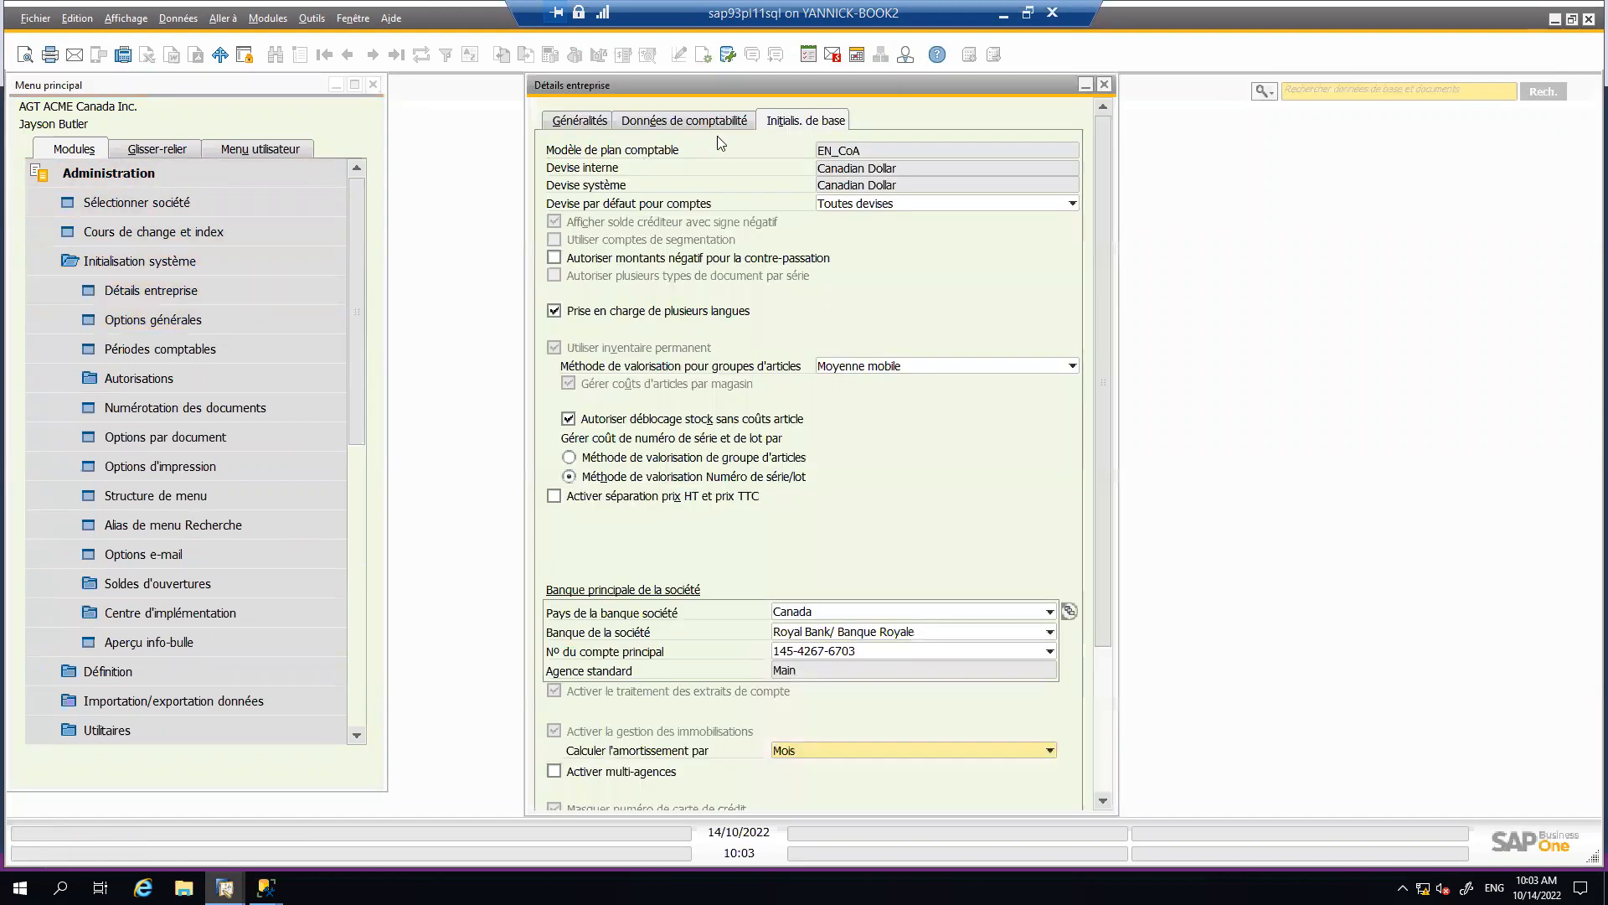
left_click(1106, 667)
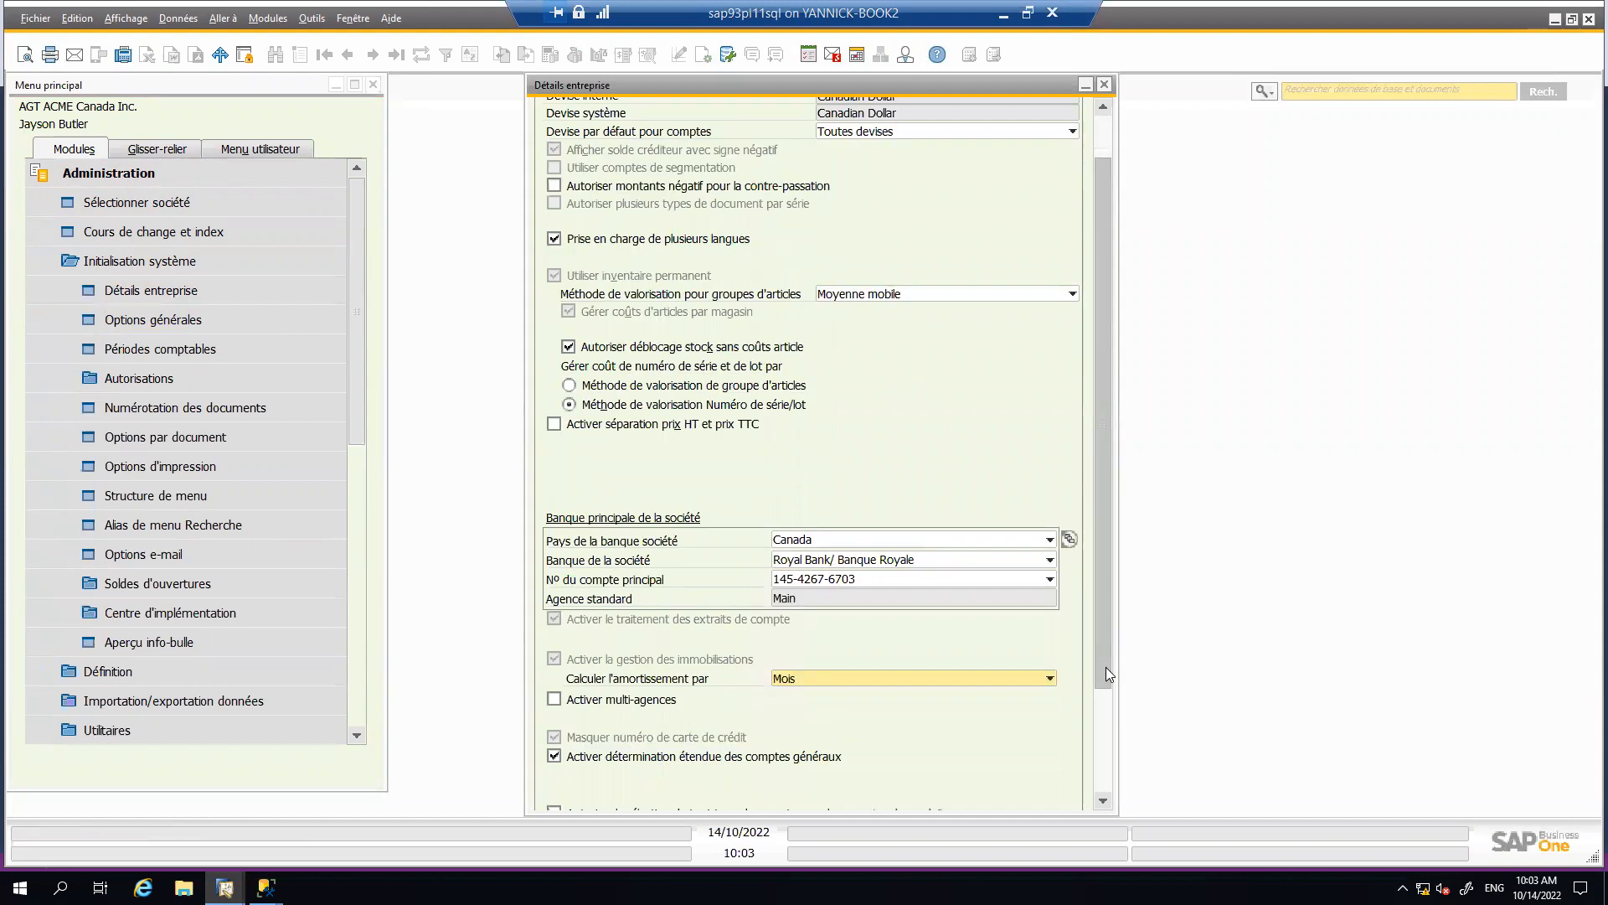
scroll(1106, 668, "down", 3)
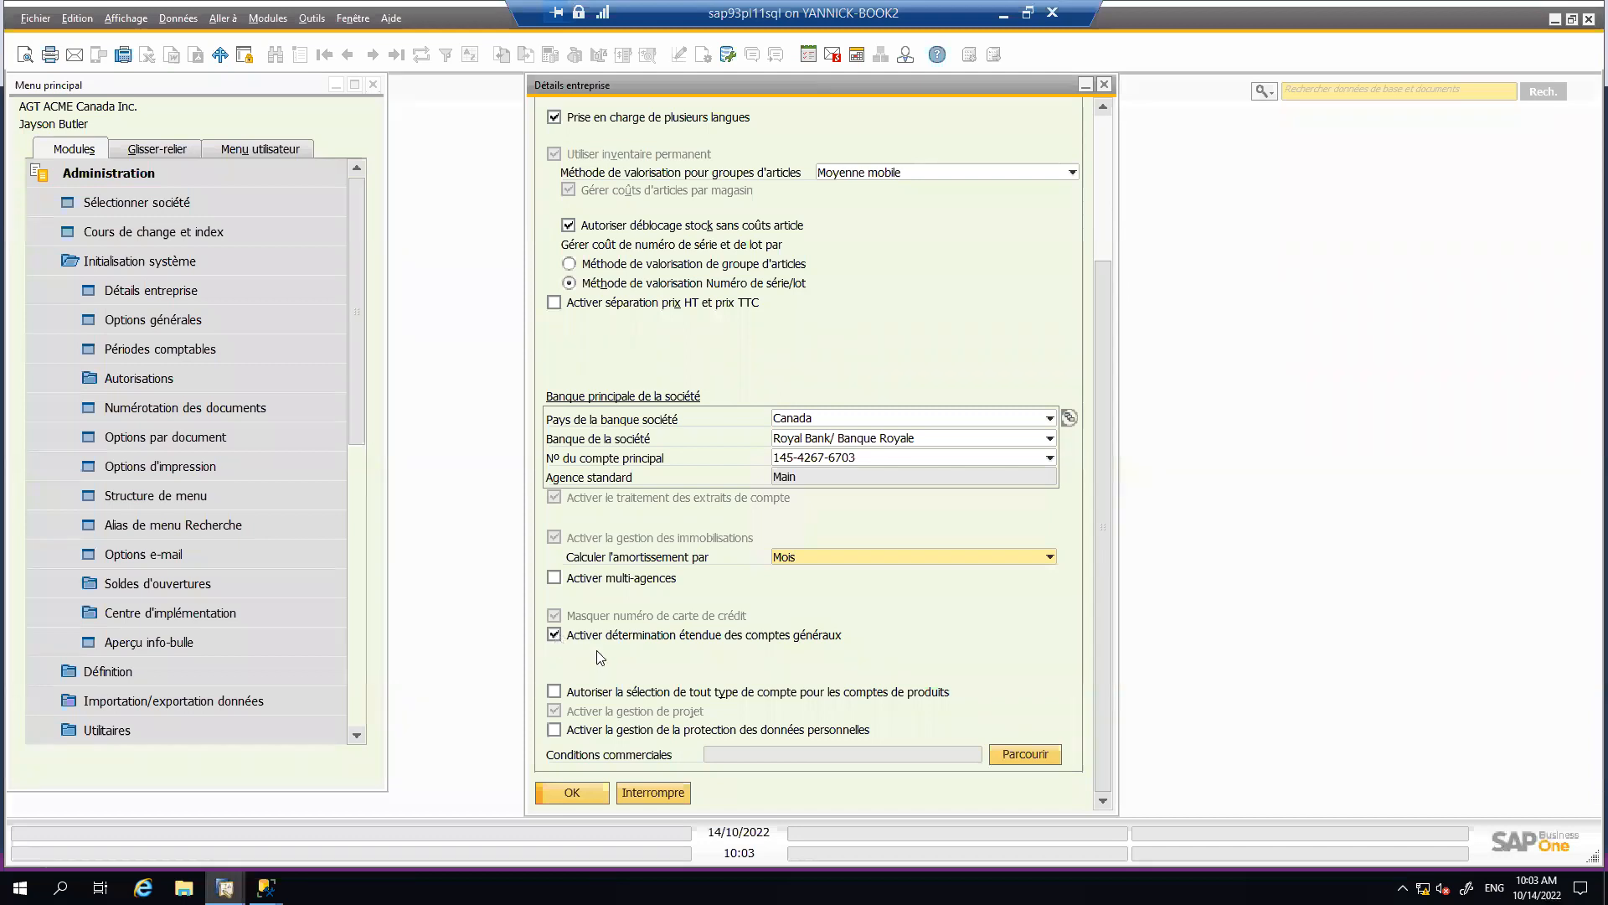
left_click(652, 793)
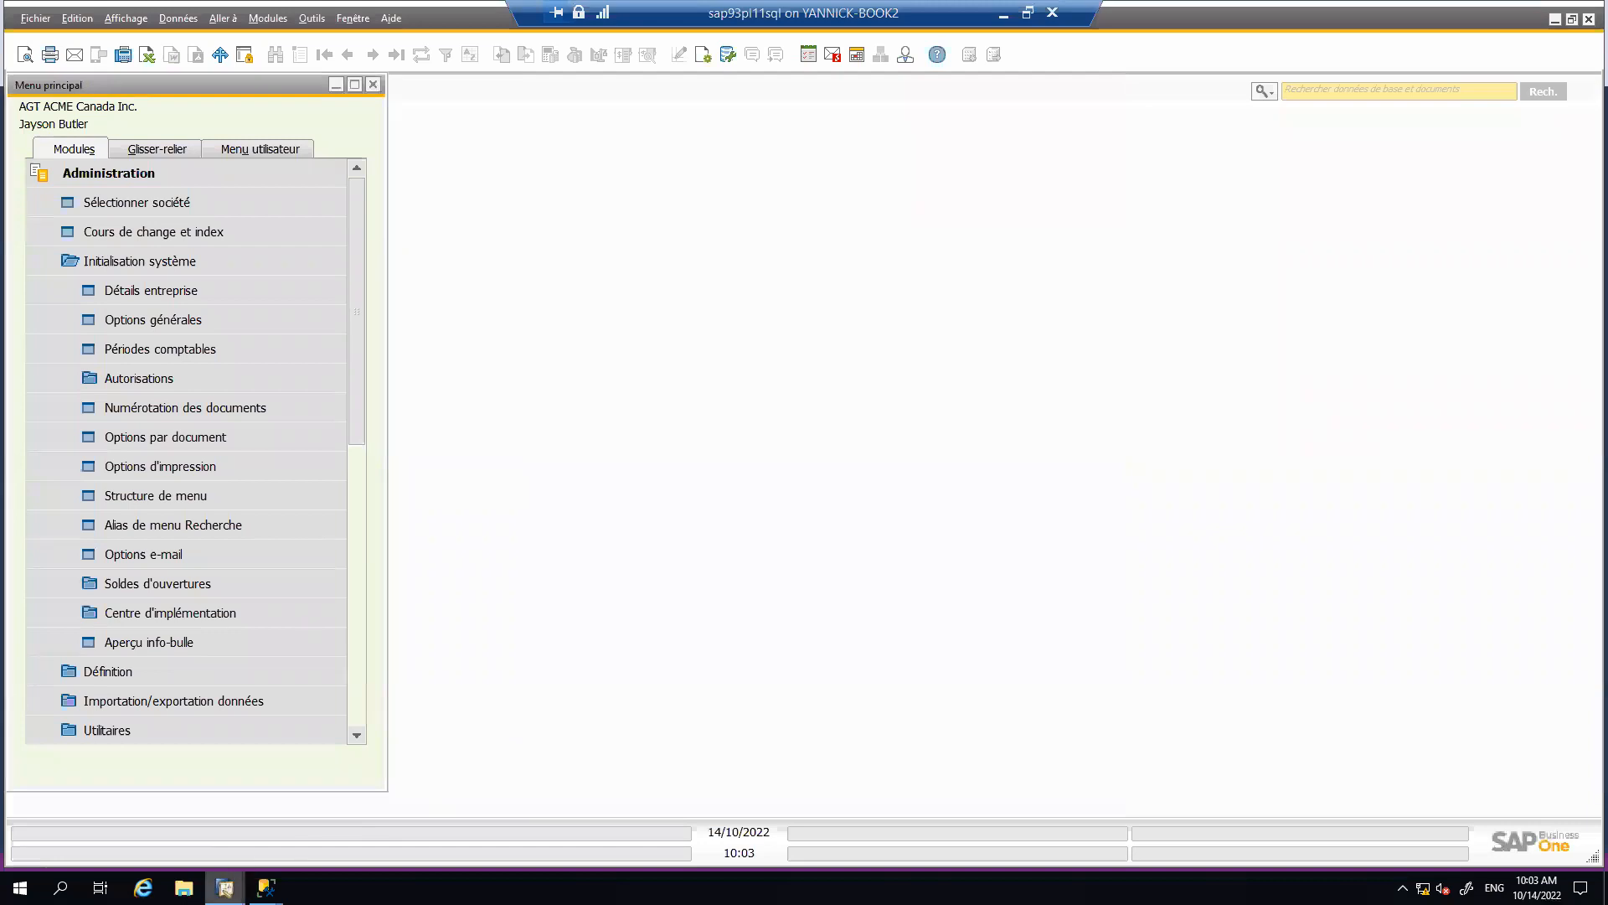
- Switch to the ACME Canada Inc. company session and set its user's display language to French
mouse_move(226, 886)
left_click(272, 851)
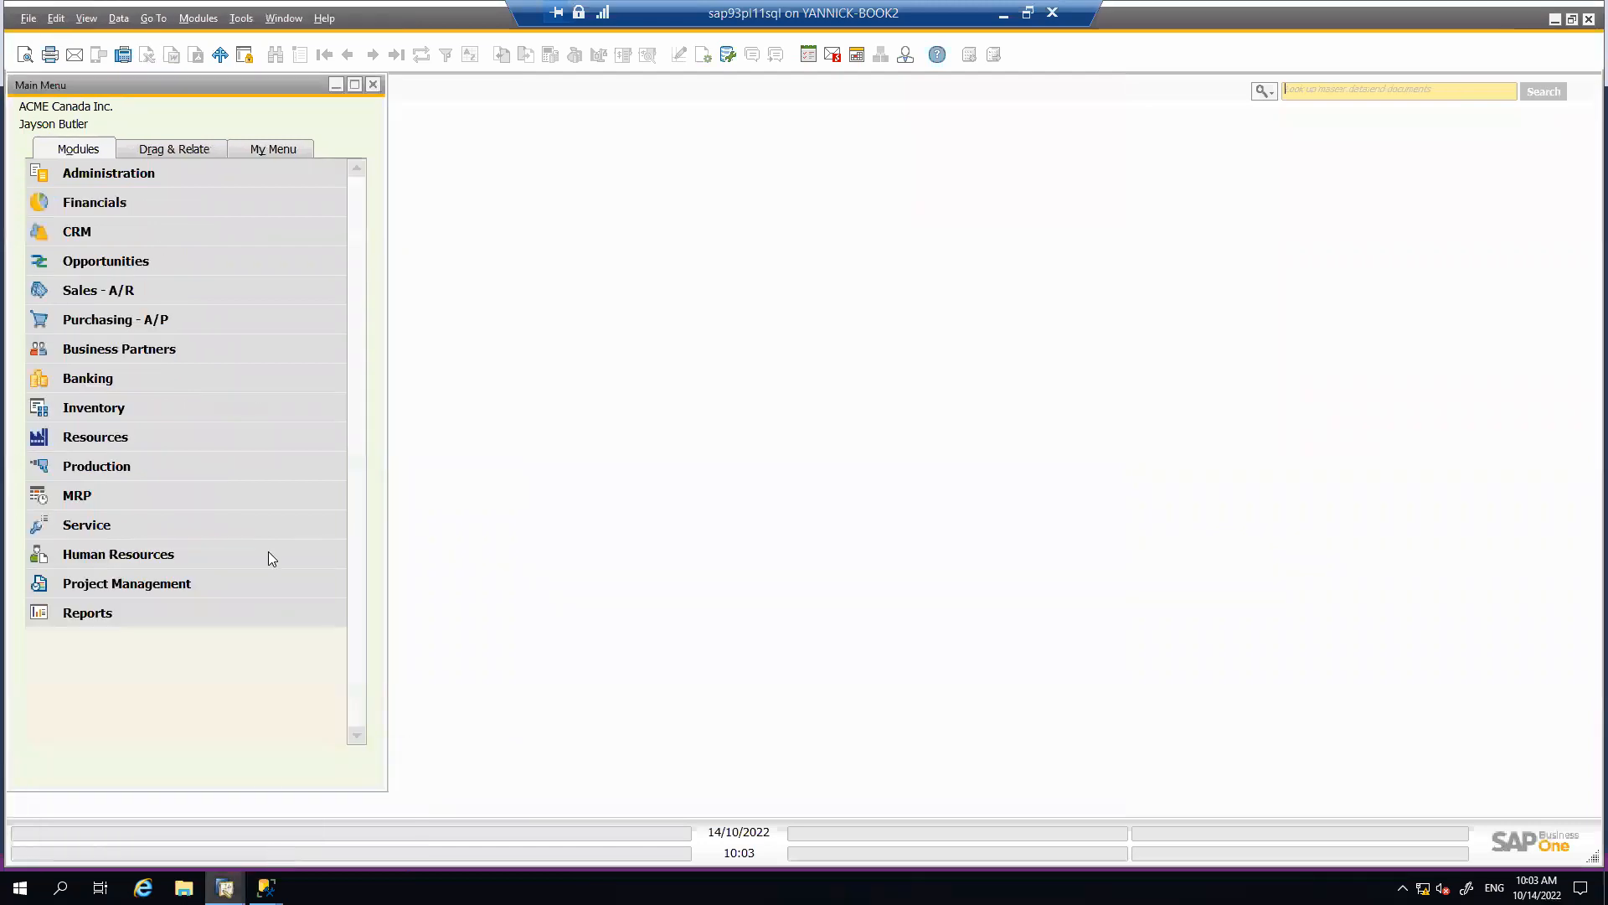
left_click(906, 57)
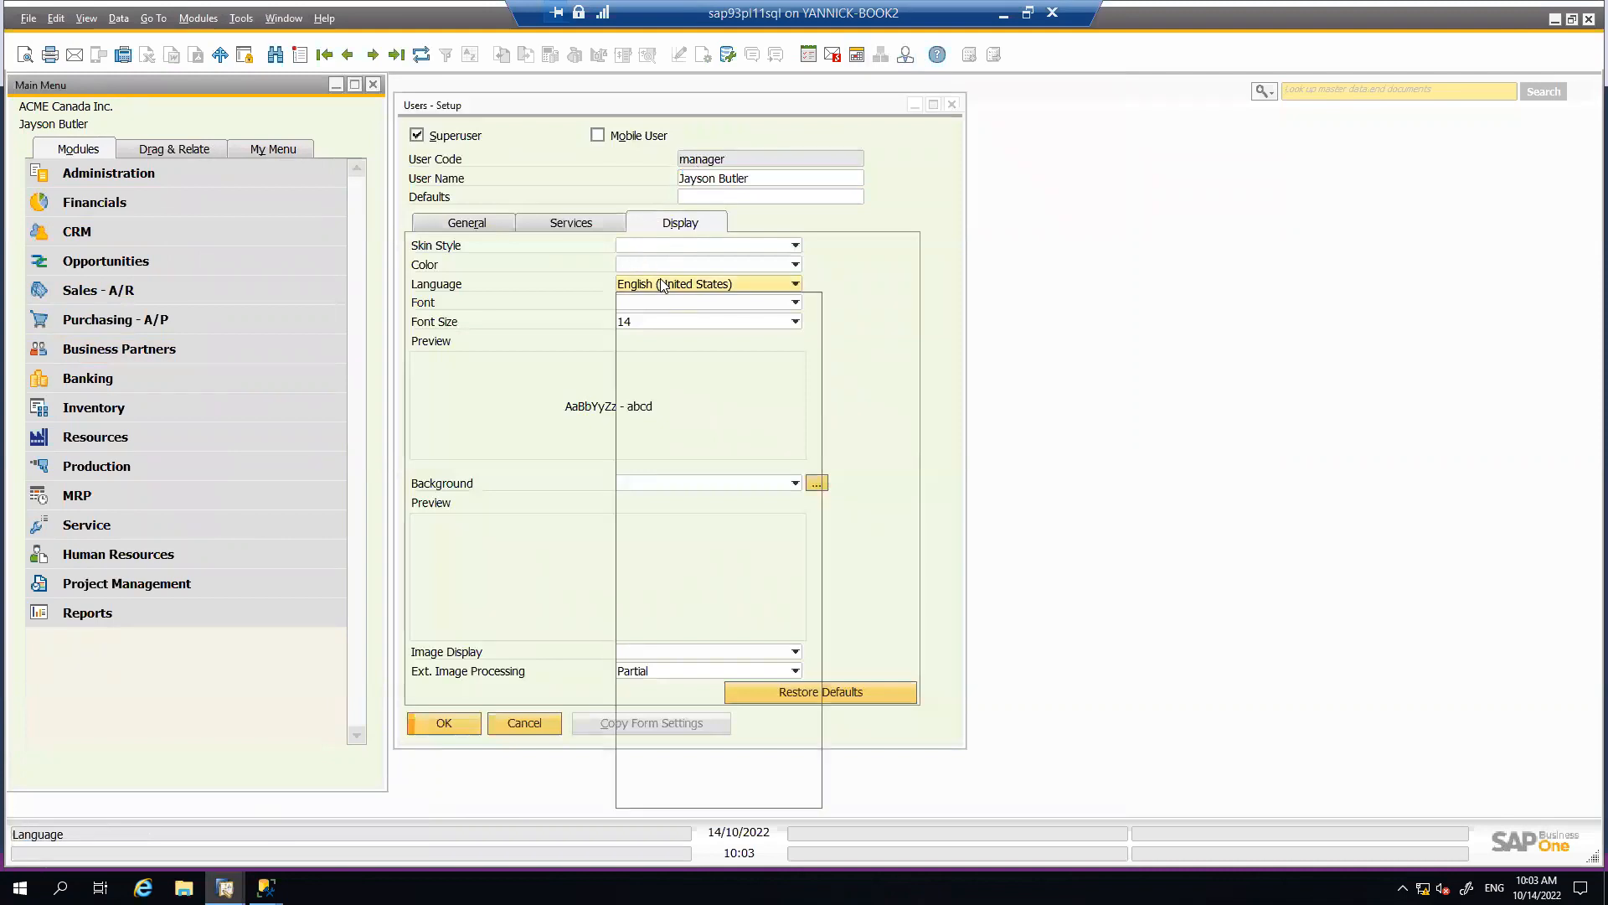
left_click(663, 285)
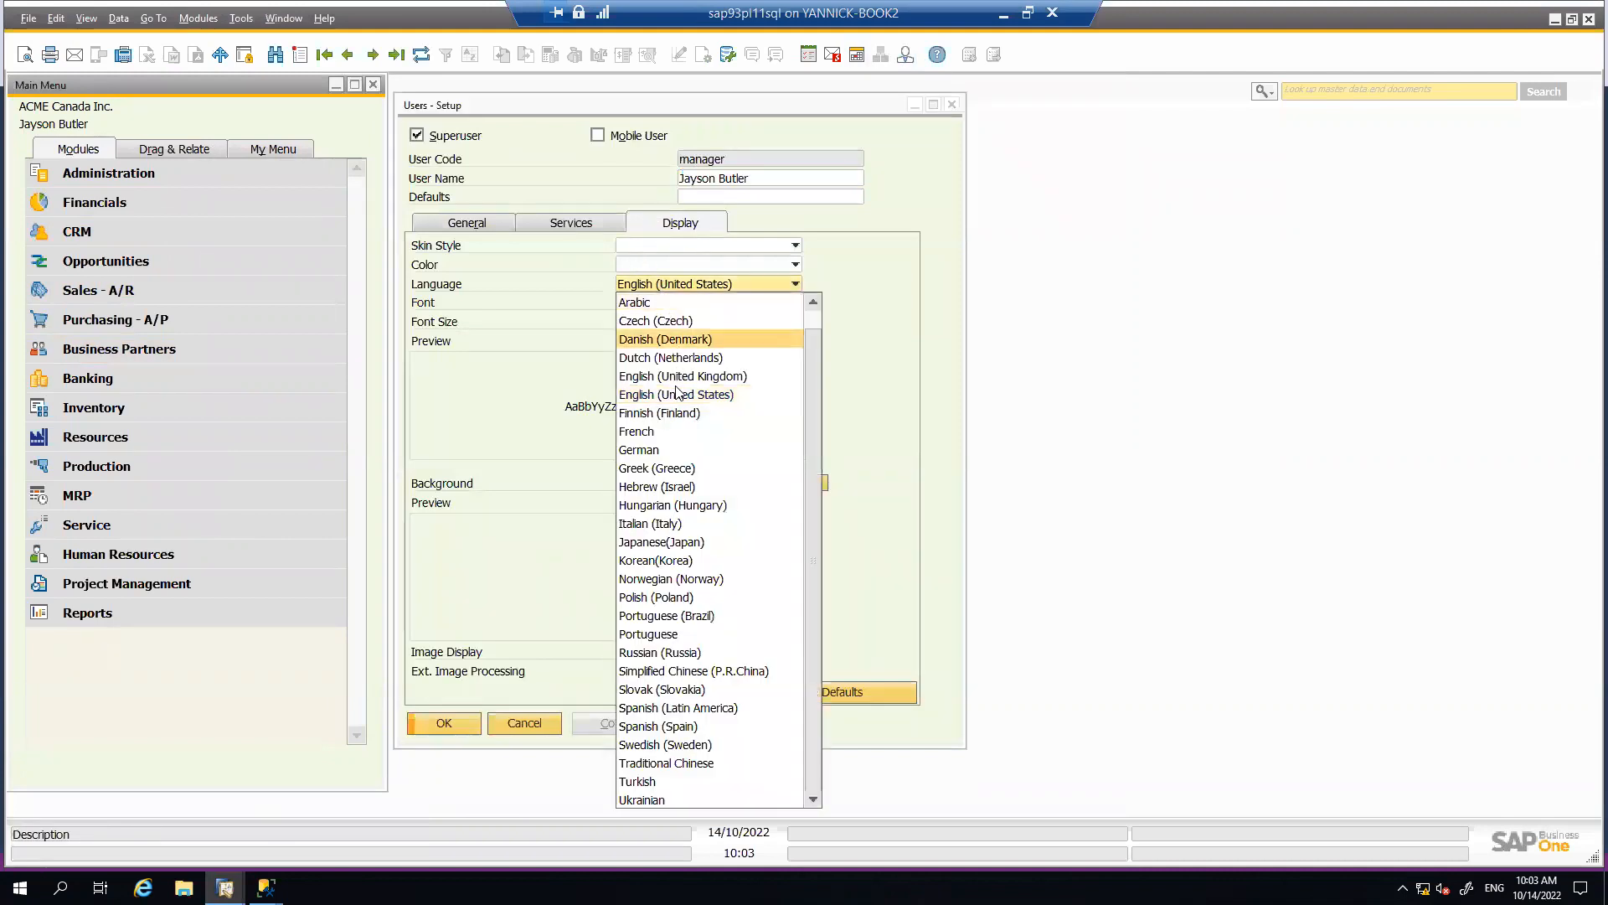
left_click(672, 431)
left_click(470, 724)
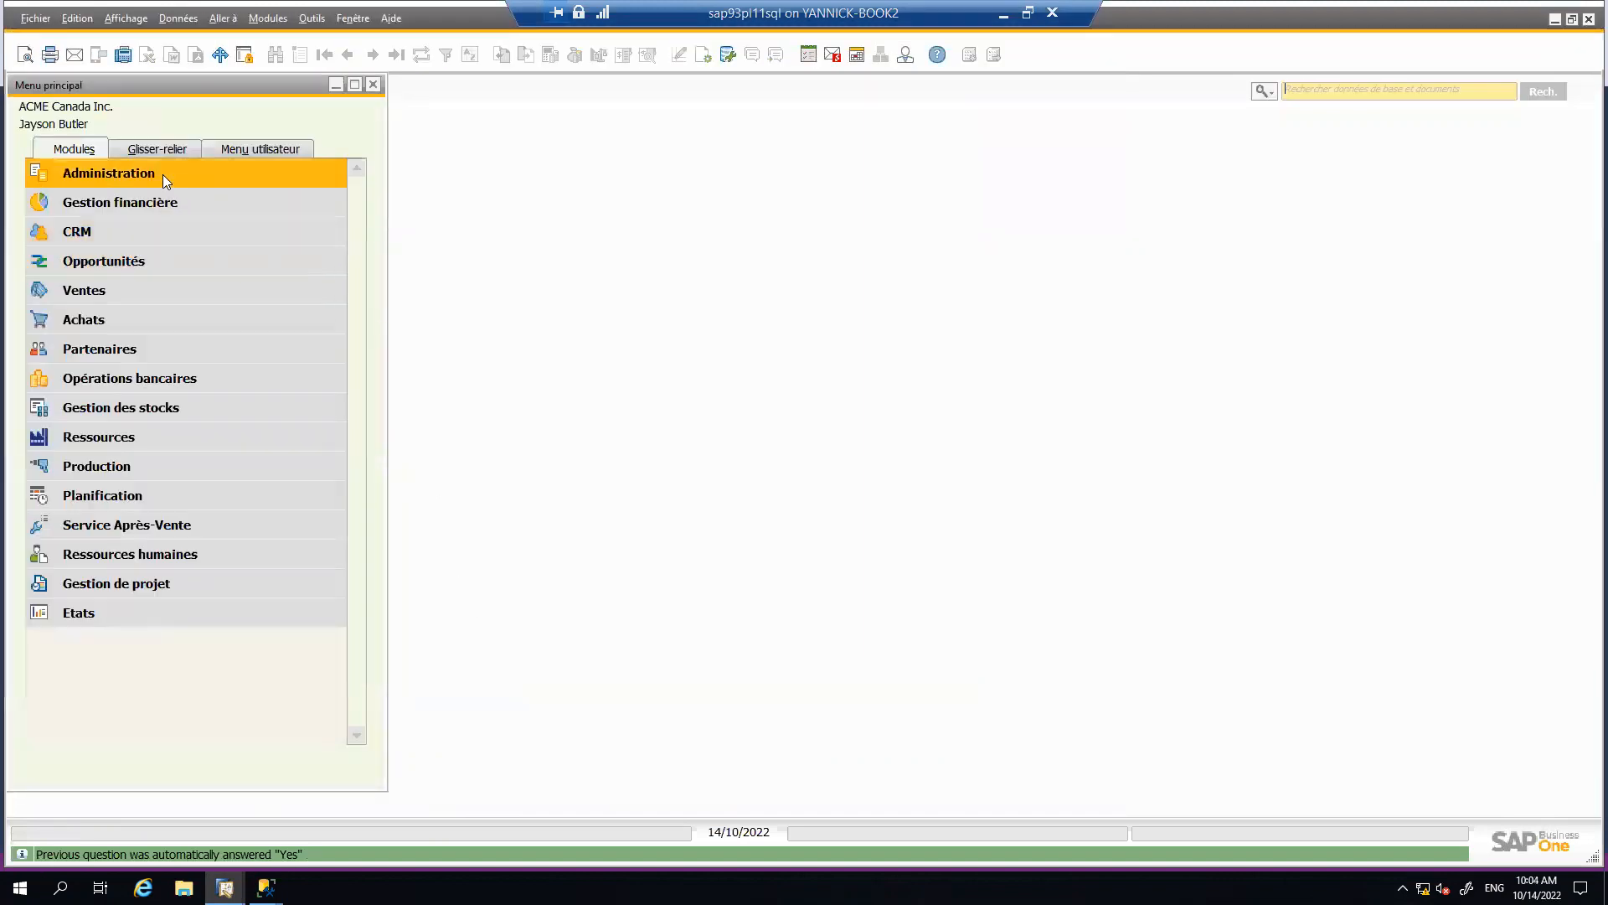
- Check the extended G/L account determination option in the ACME Canada Inc. company details and close them
left_click(163, 175)
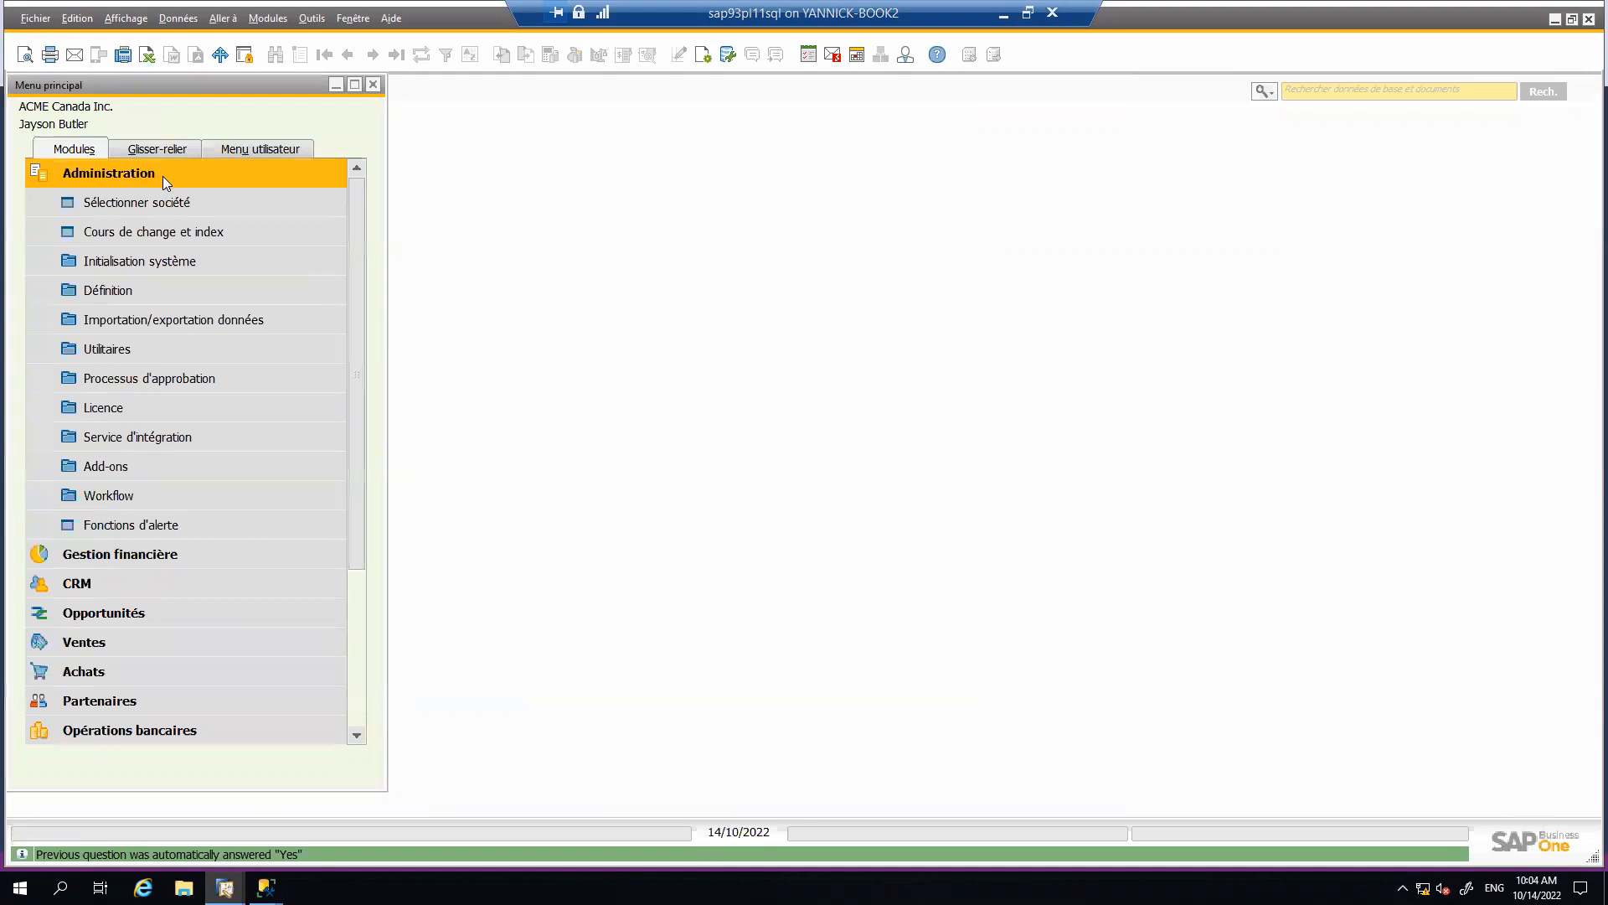
left_click(173, 258)
left_click(196, 327)
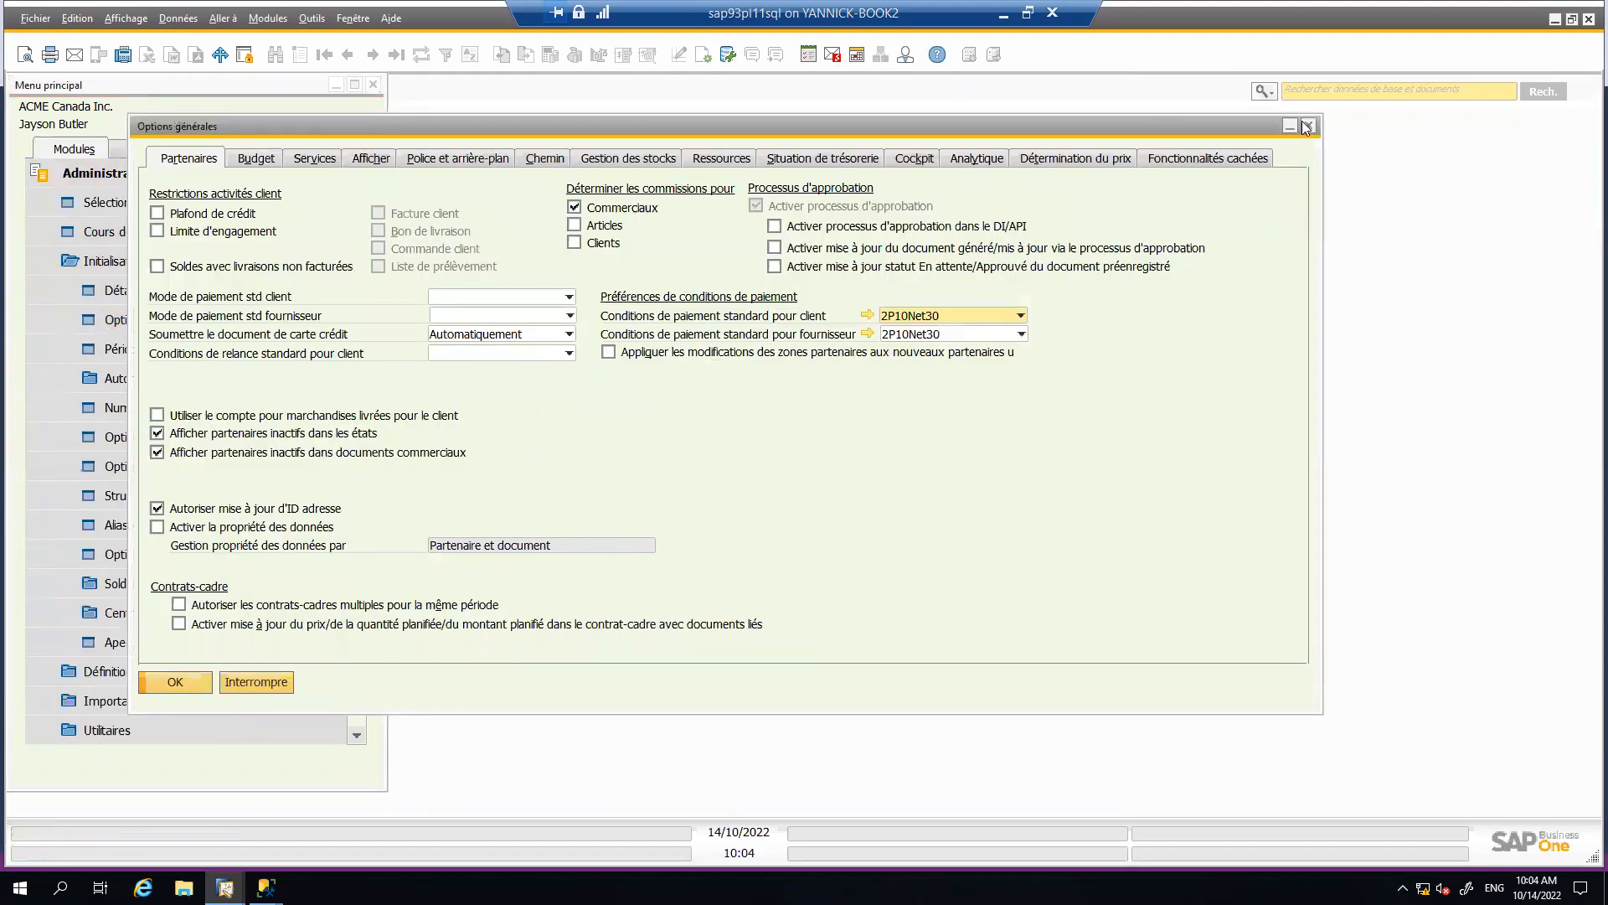
left_click(1309, 125)
left_click(205, 293)
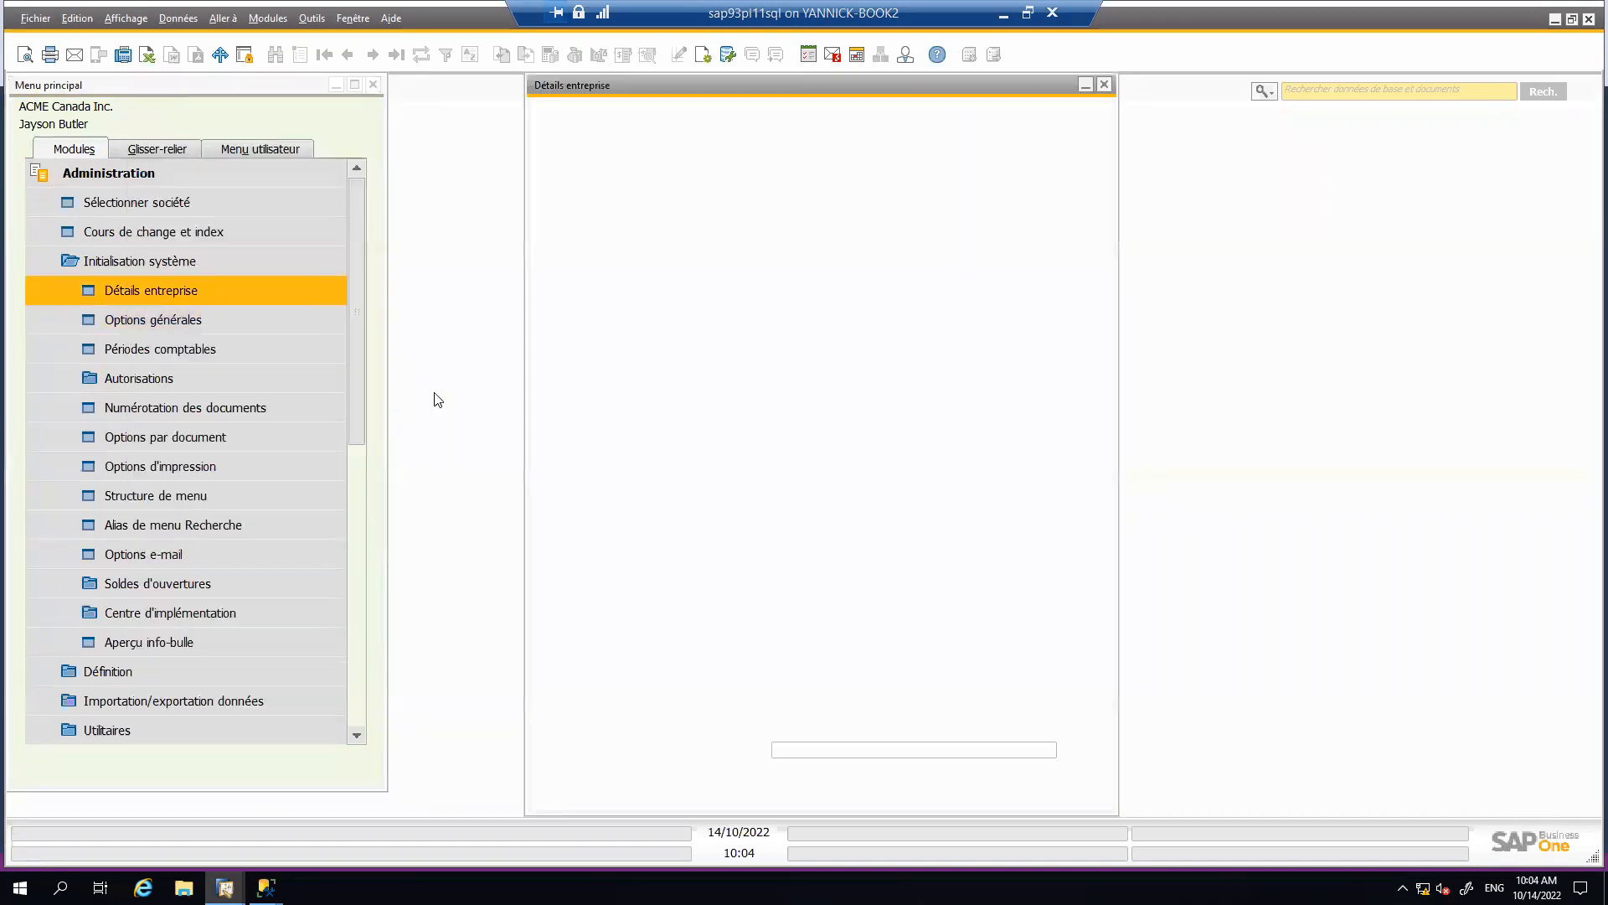
scroll(674, 599, "down", 1)
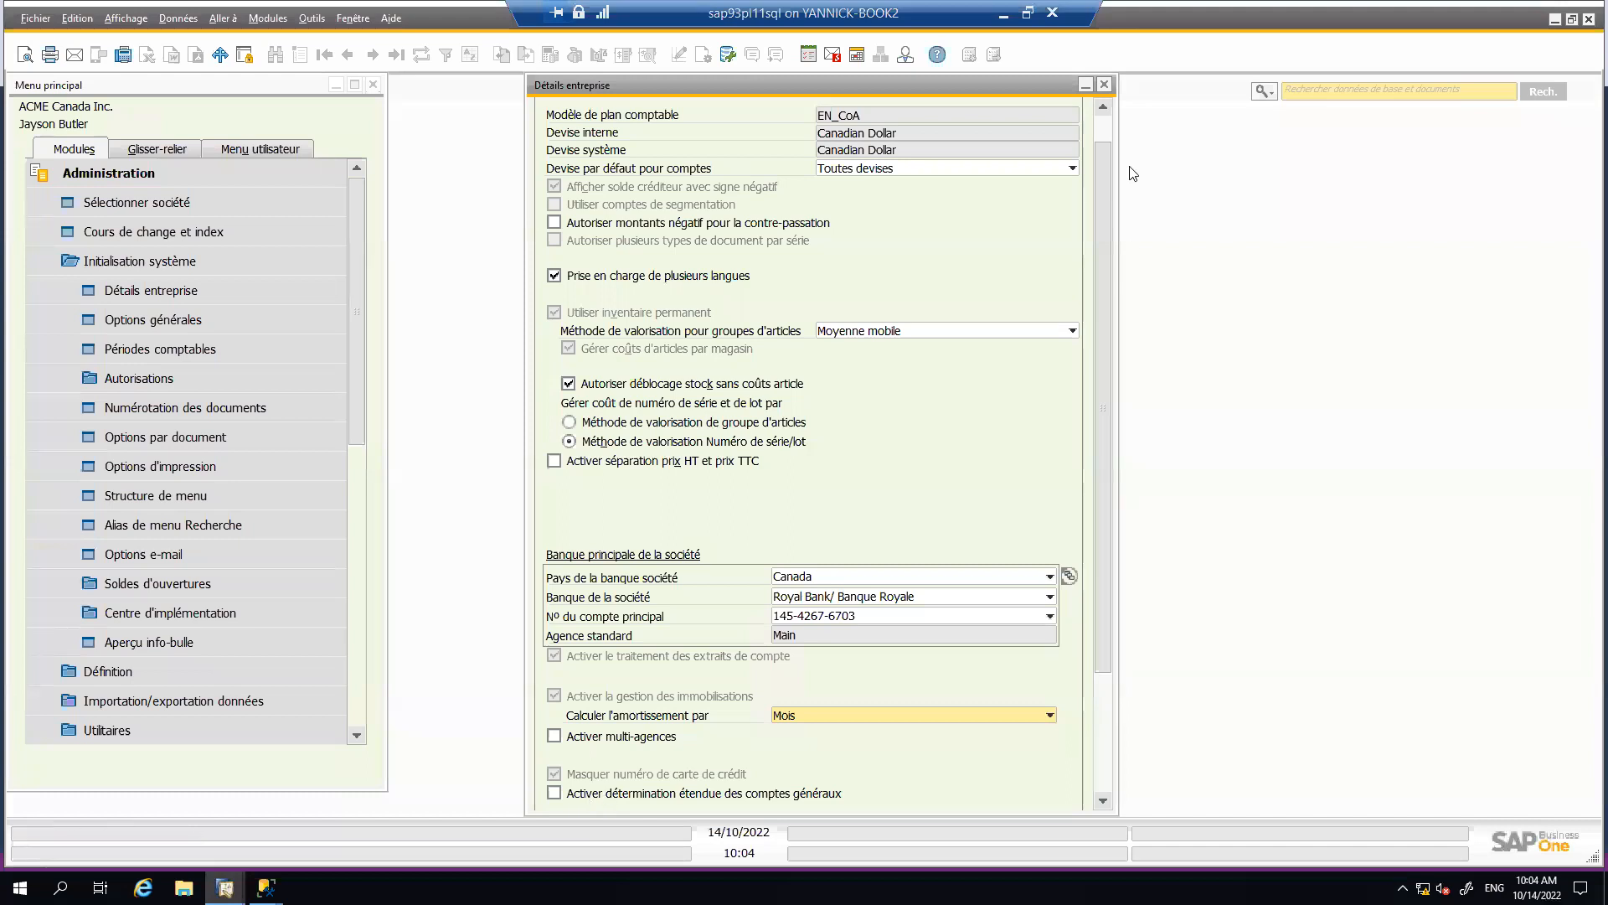
left_click(1106, 85)
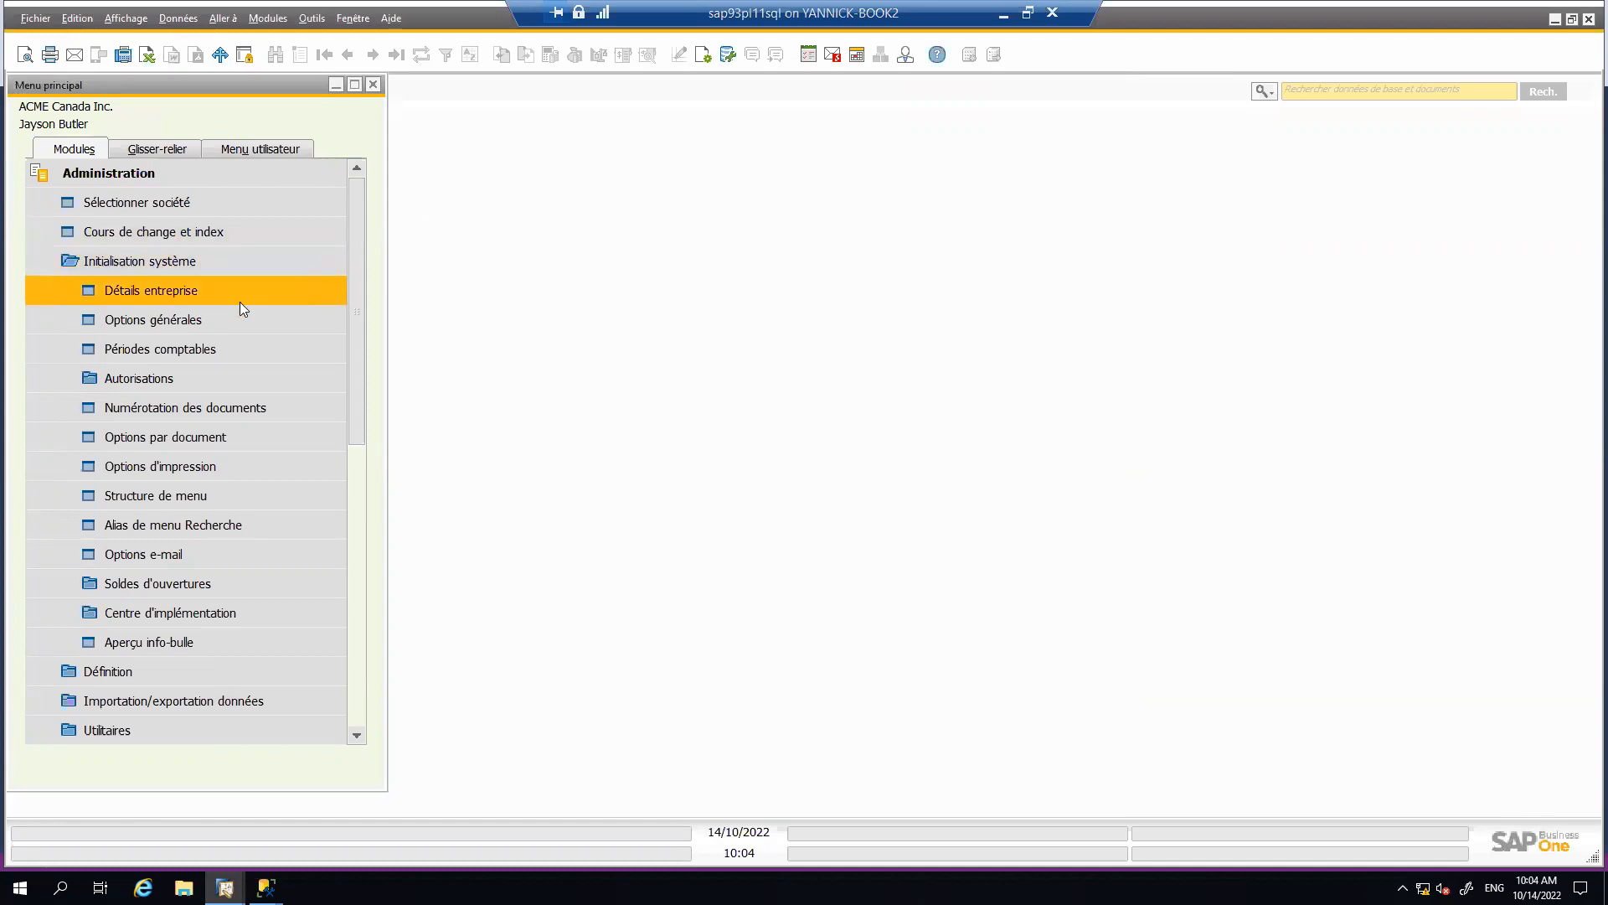
- Open the Liens comptables account determination window from the Gestion financière definitions
left_click(73, 263)
left_click(72, 286)
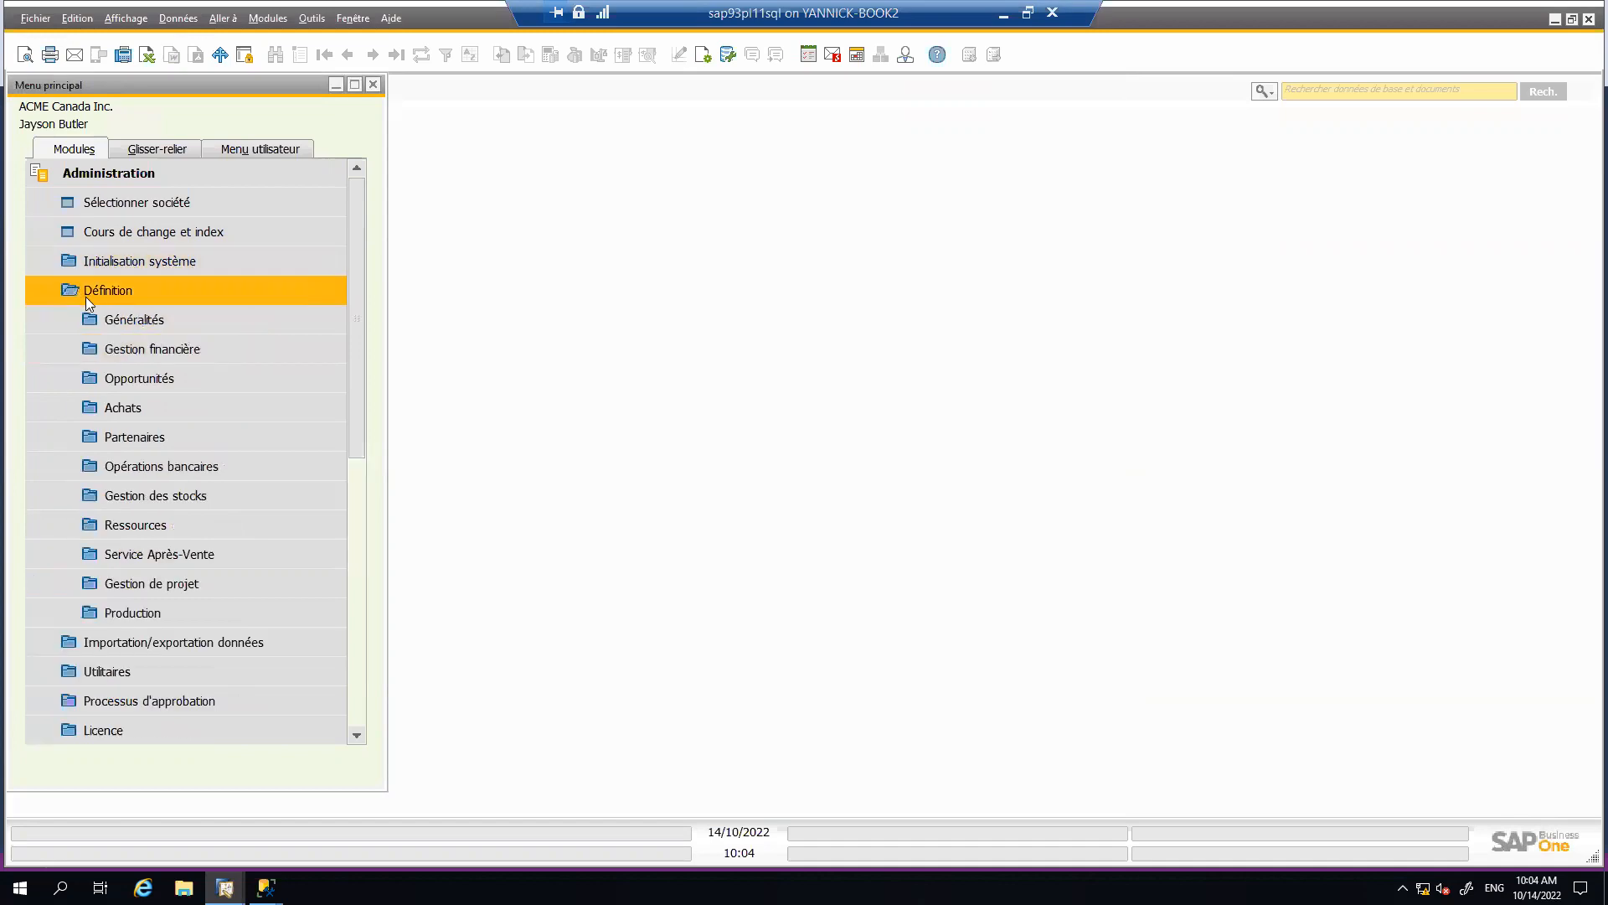
left_click(92, 349)
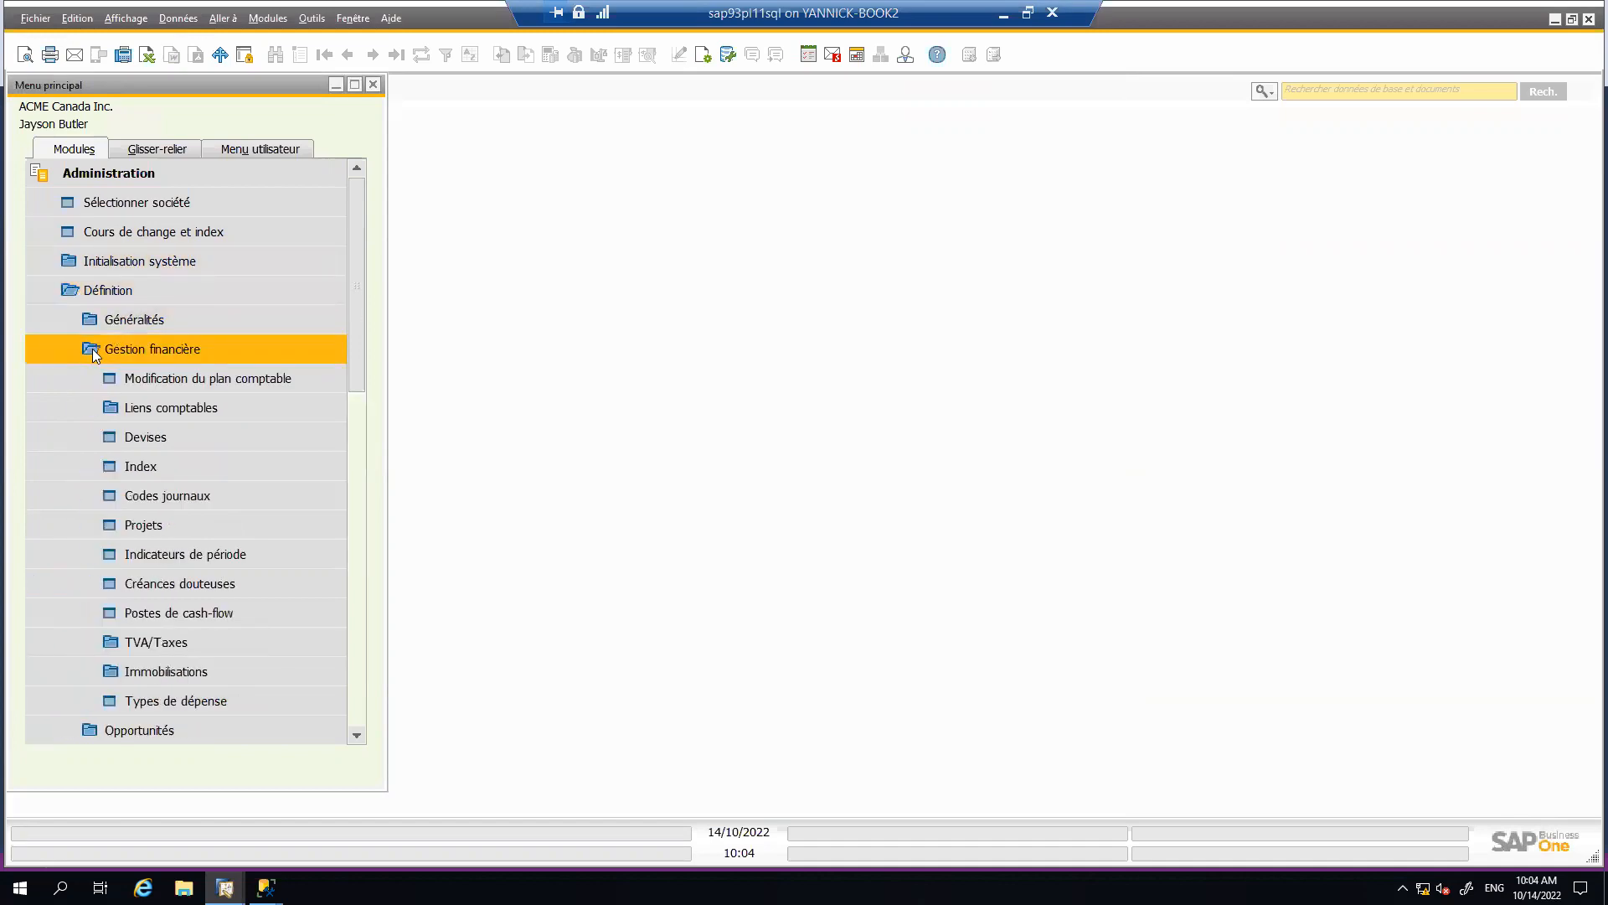
left_click(116, 409)
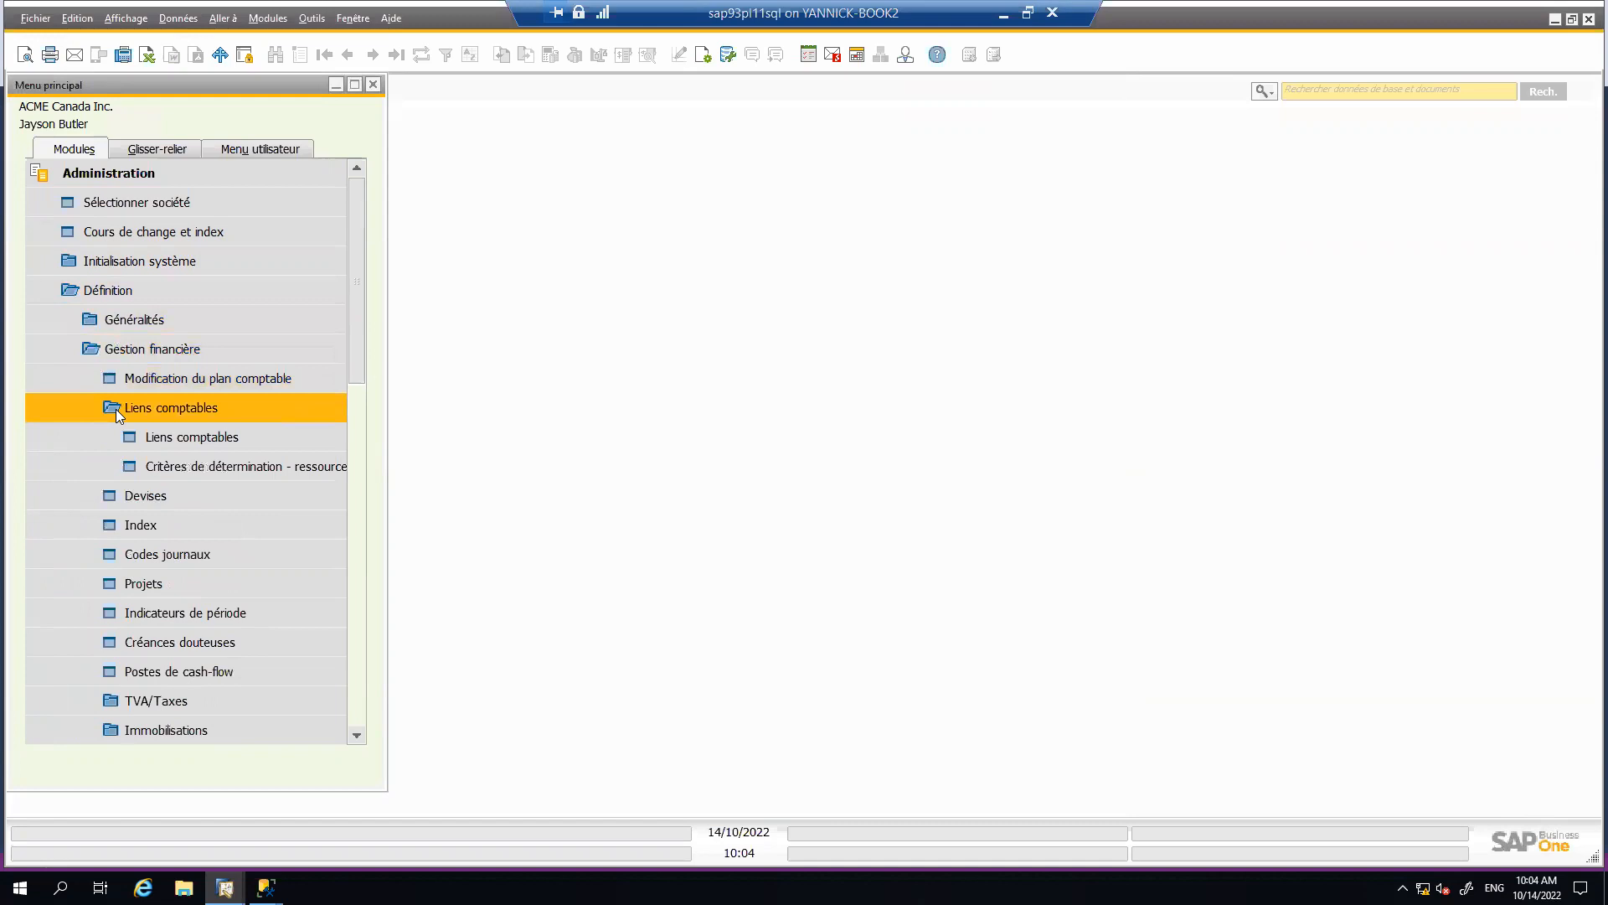
left_click(219, 438)
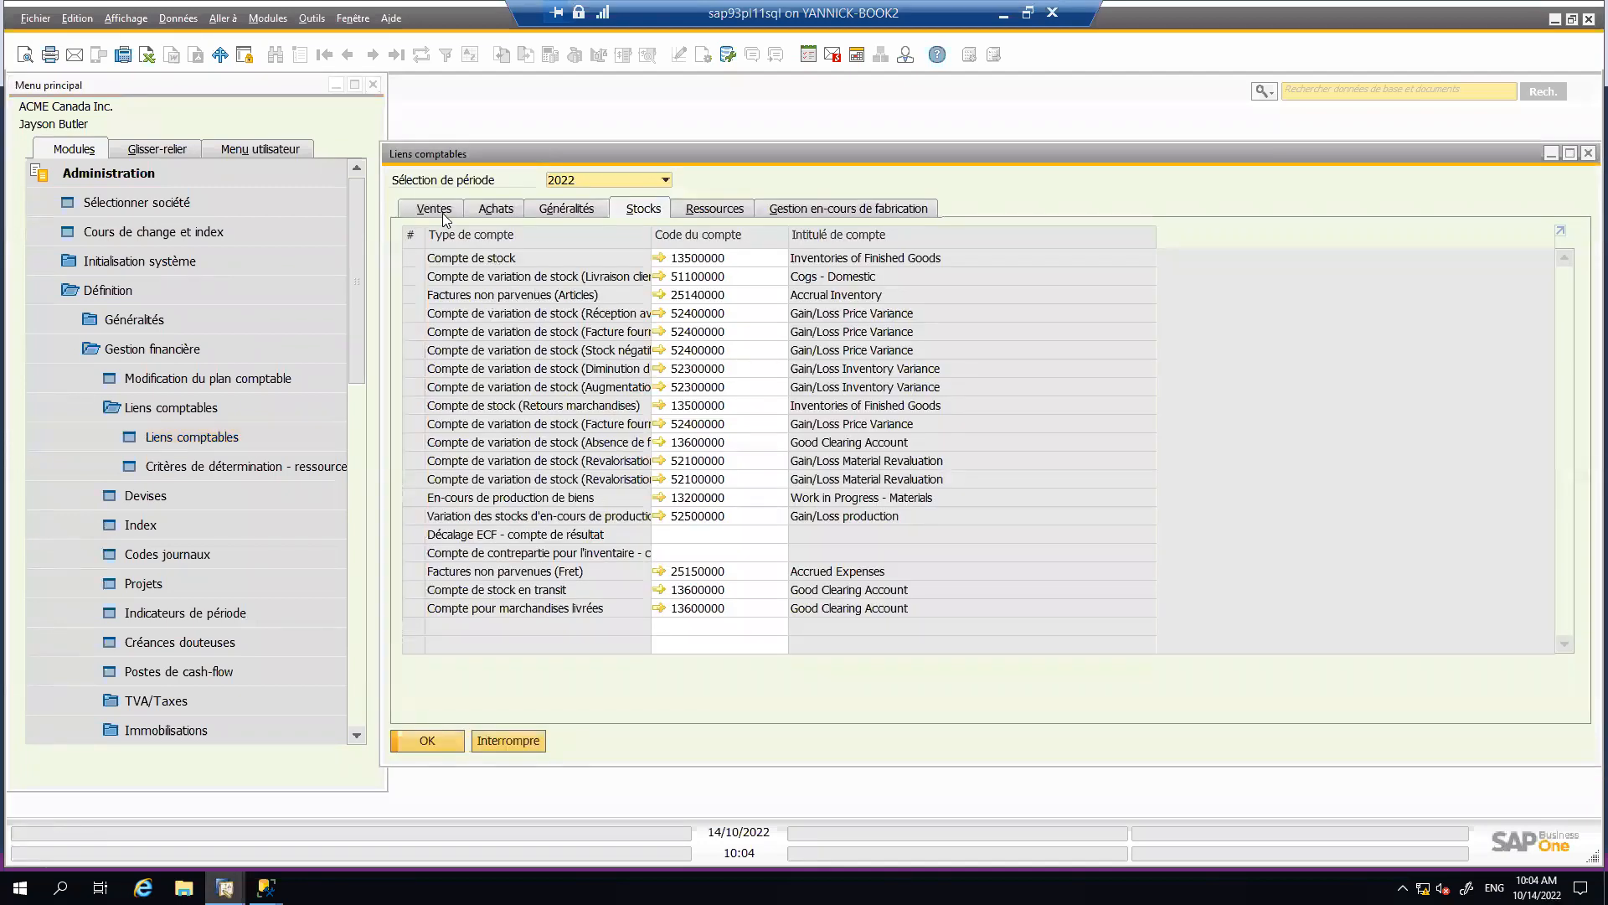
- Review the default accounts for sales, purchasing, general, stock and resources for period 2022
left_click(444, 215)
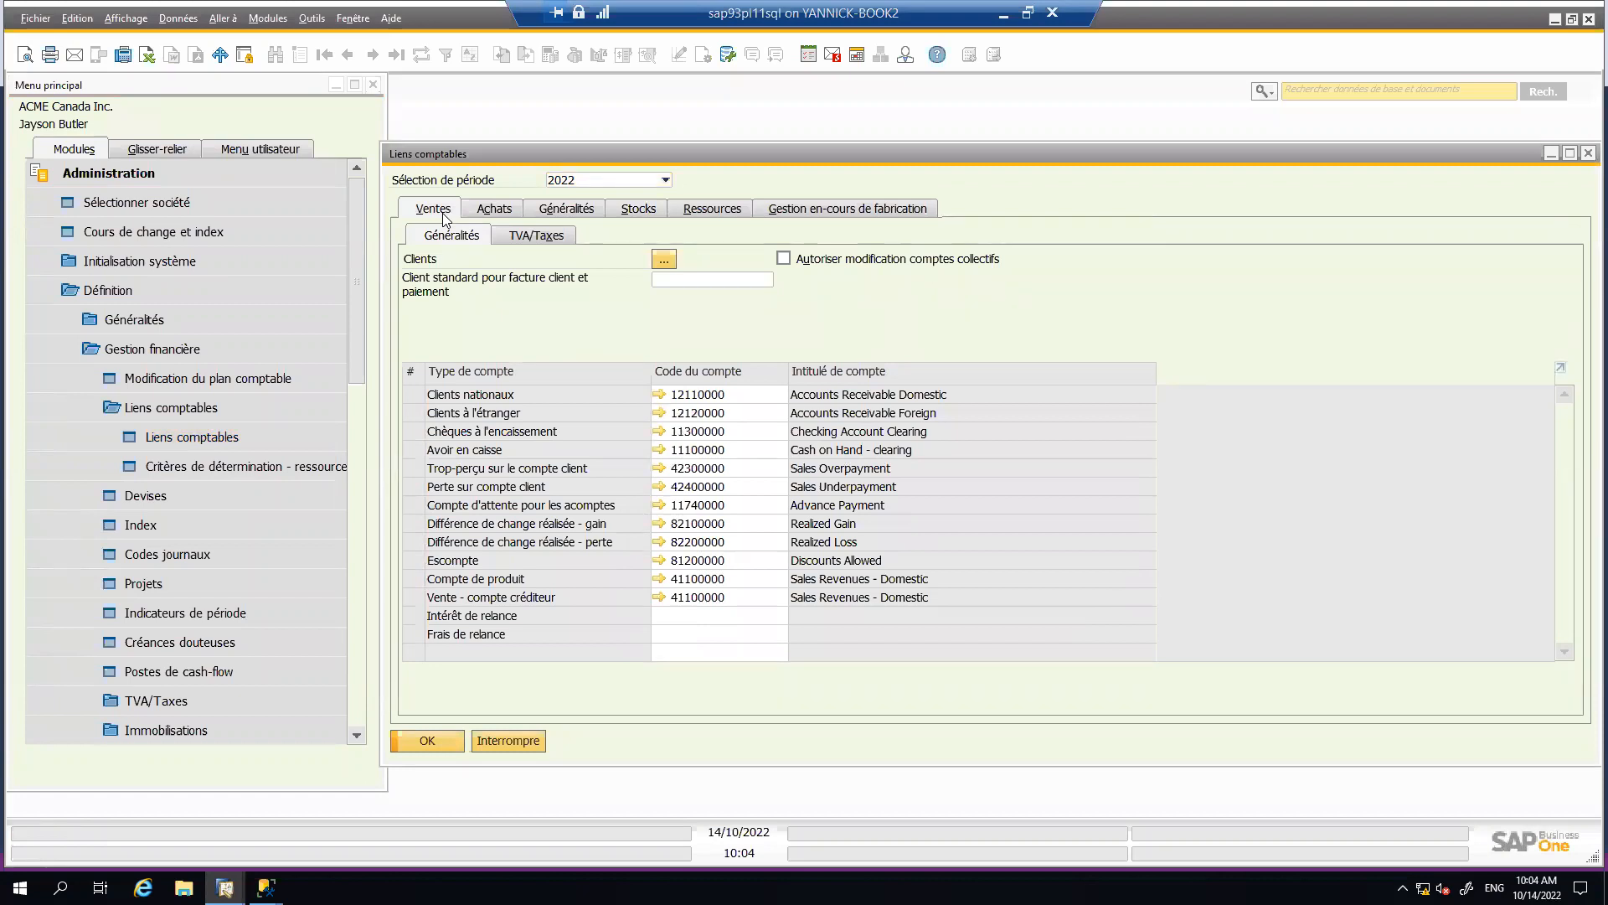
left_click(478, 213)
left_click(553, 215)
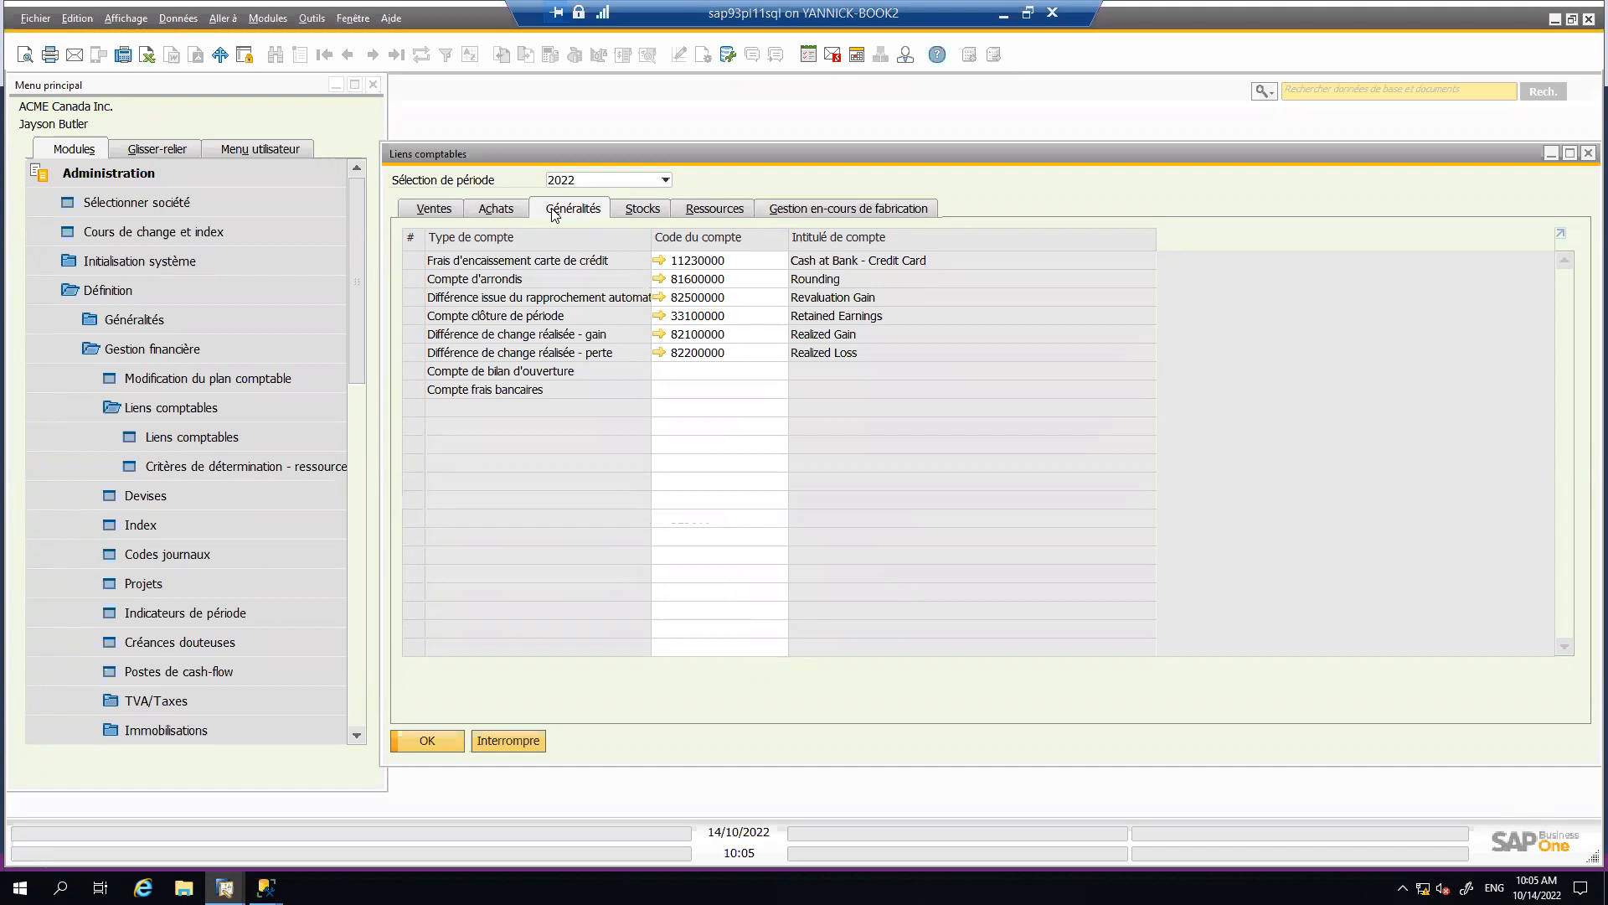
left_click(627, 212)
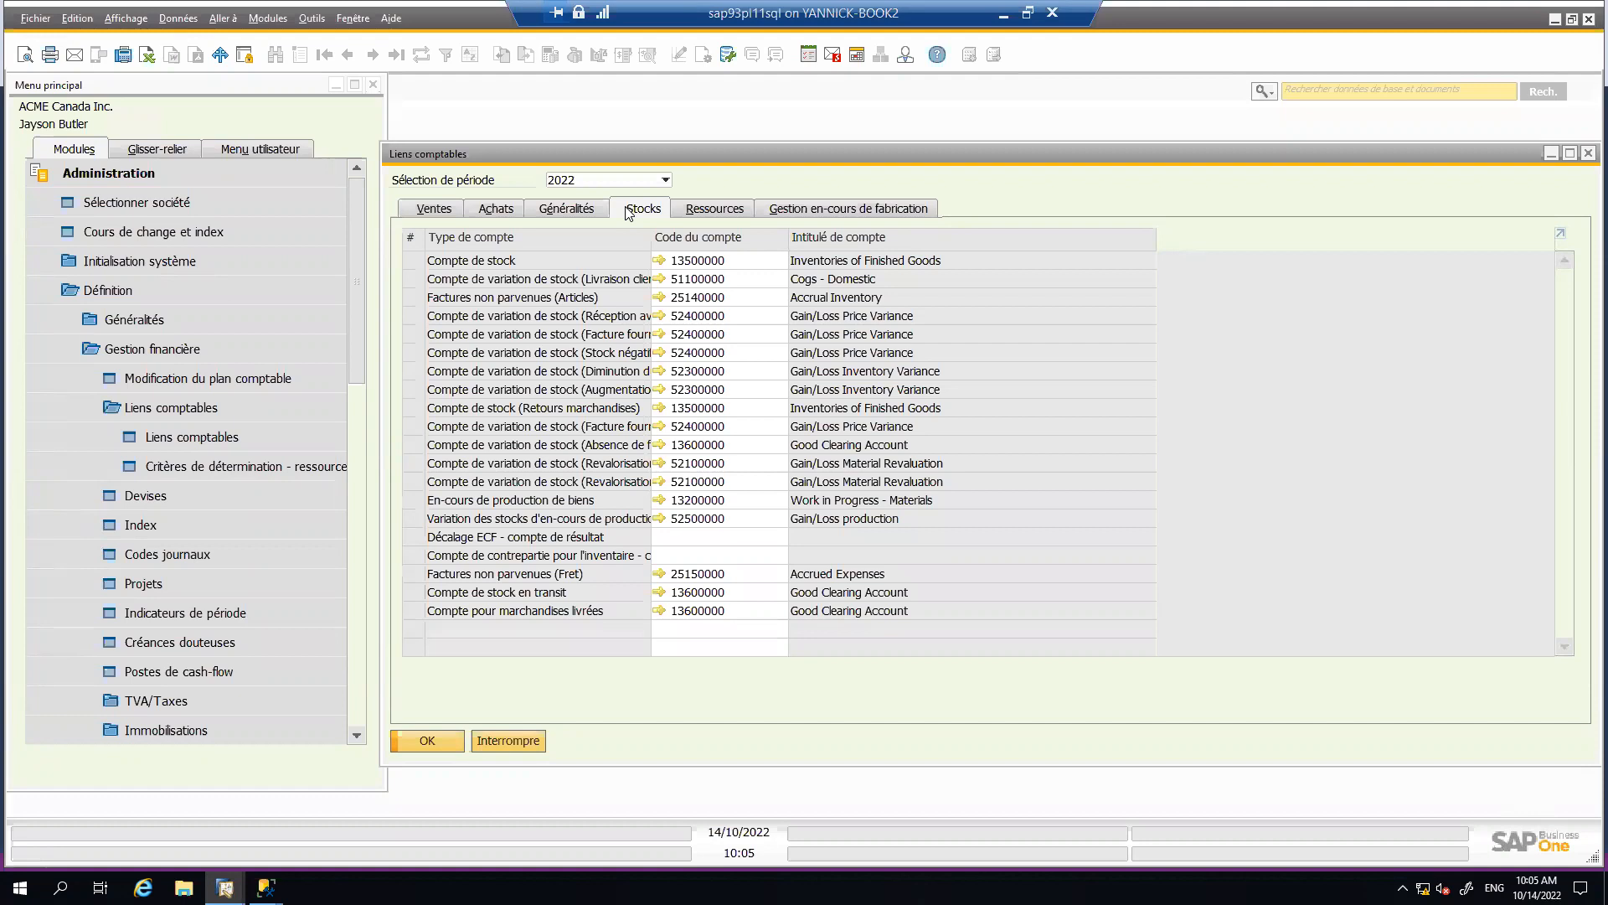
left_click(702, 210)
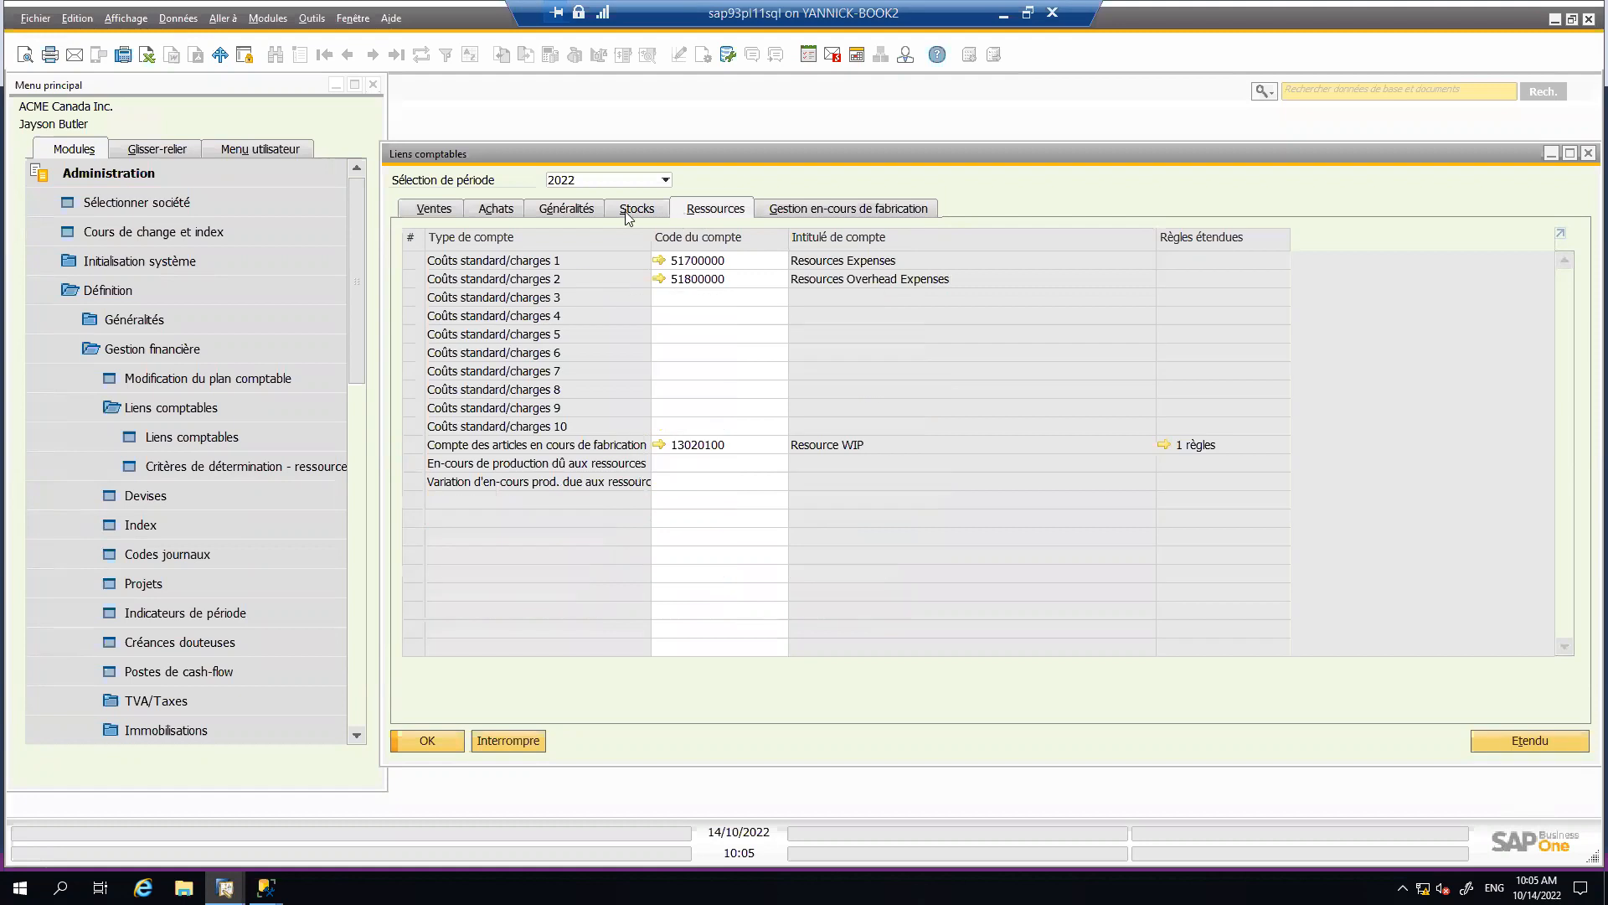
left_click(450, 214)
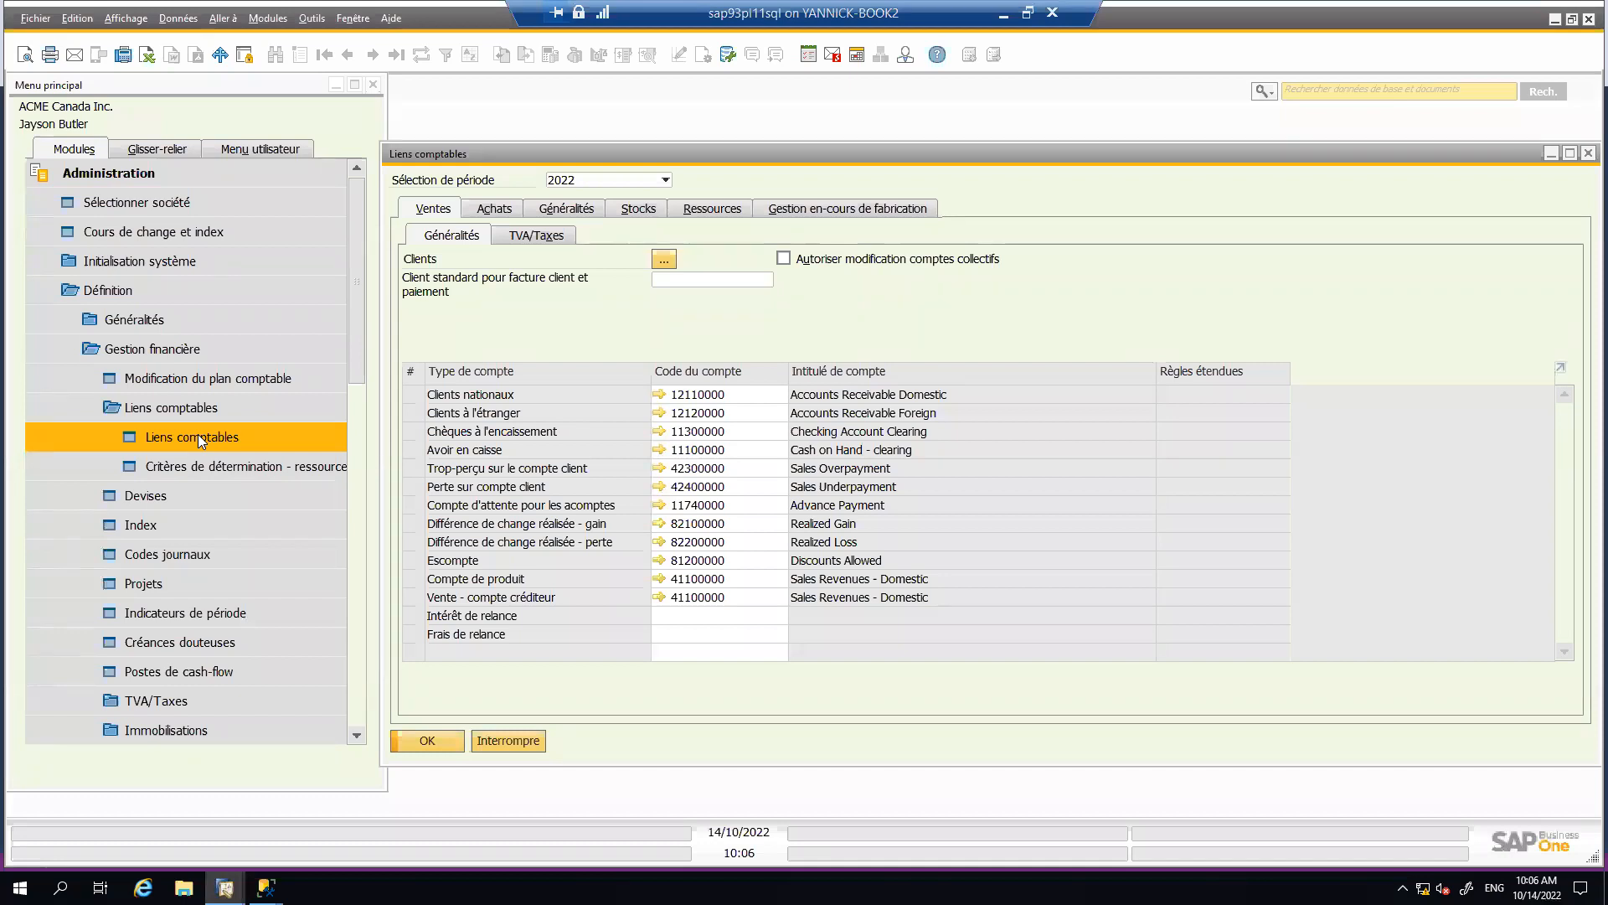
- Move the Liens comptables window up, review the stock accounts again and close the window
left_click_drag(868, 153, 885, 103)
left_click_drag(885, 103, 880, 81)
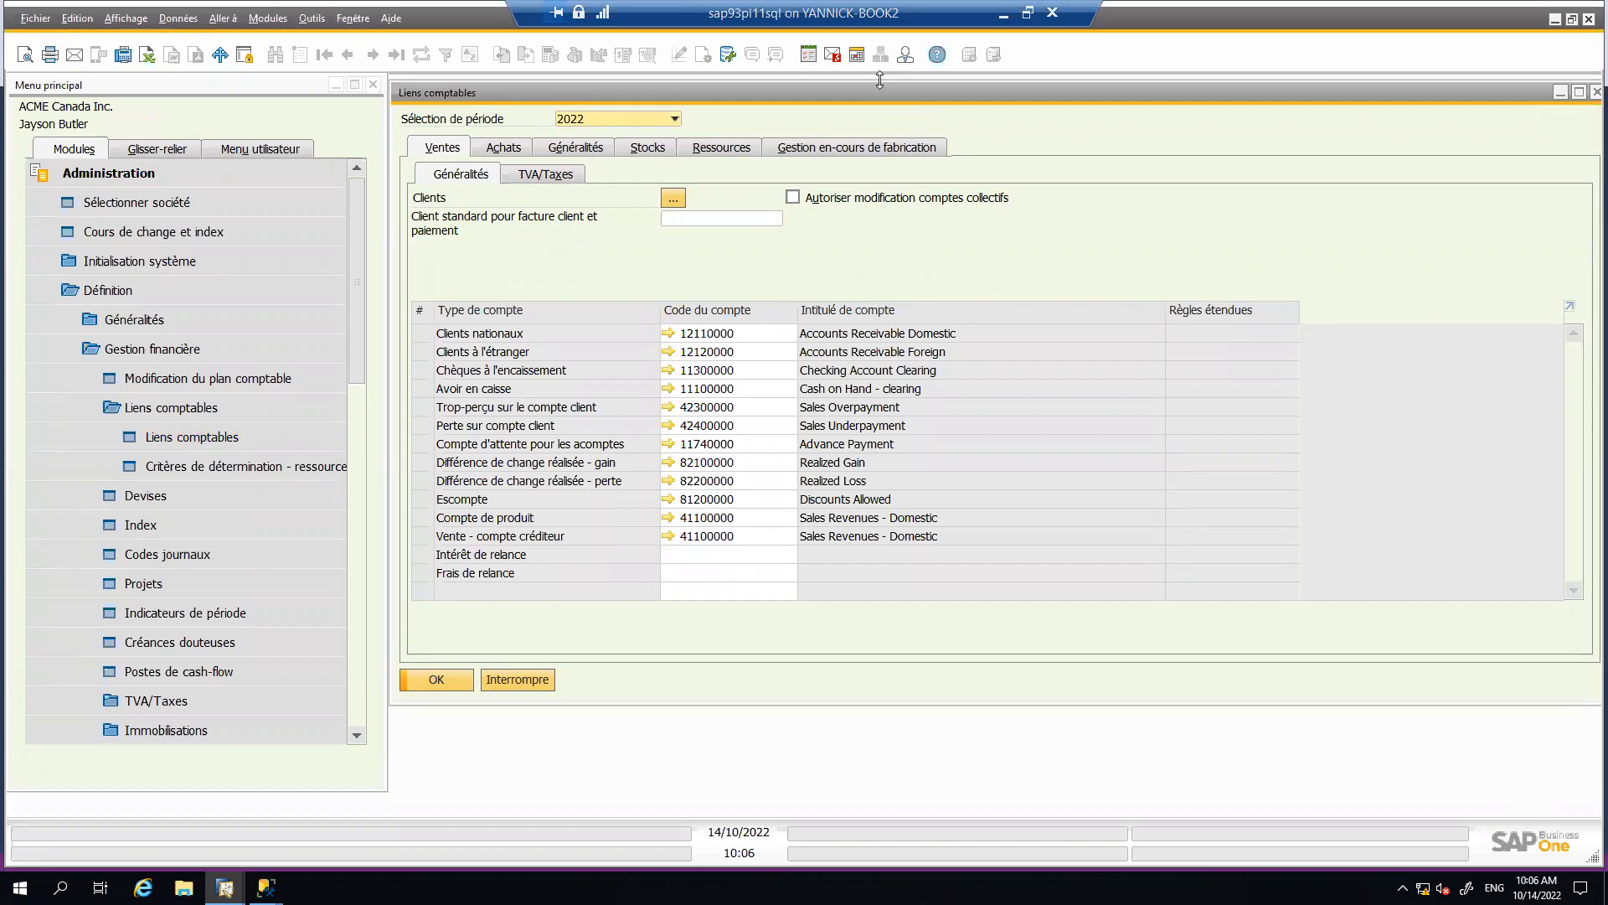
left_click(658, 148)
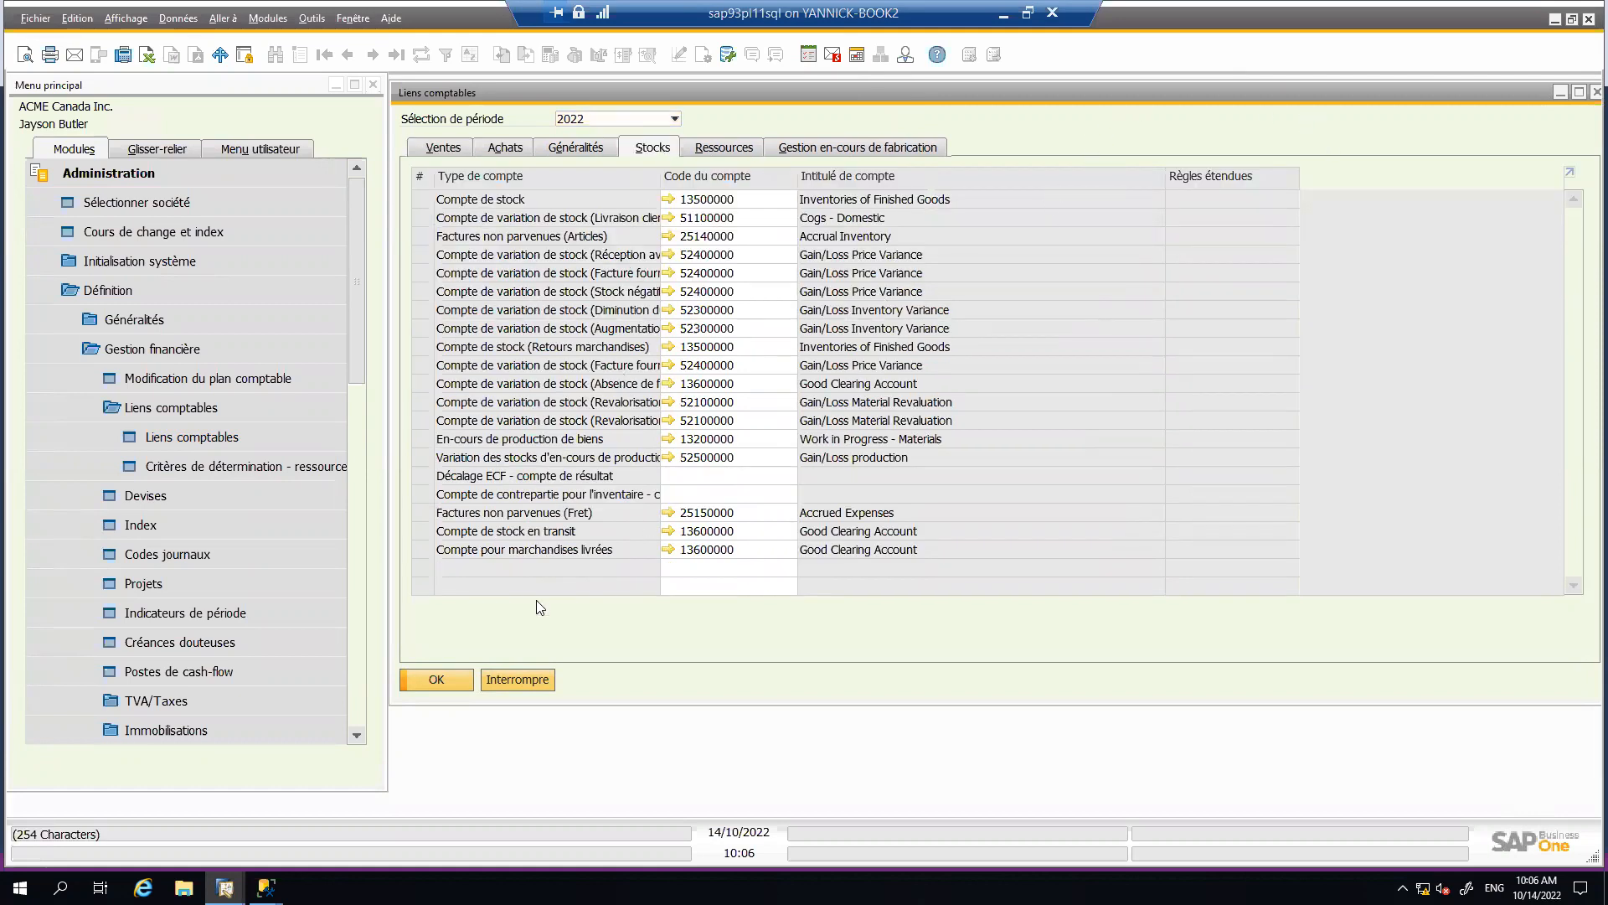
left_click(459, 684)
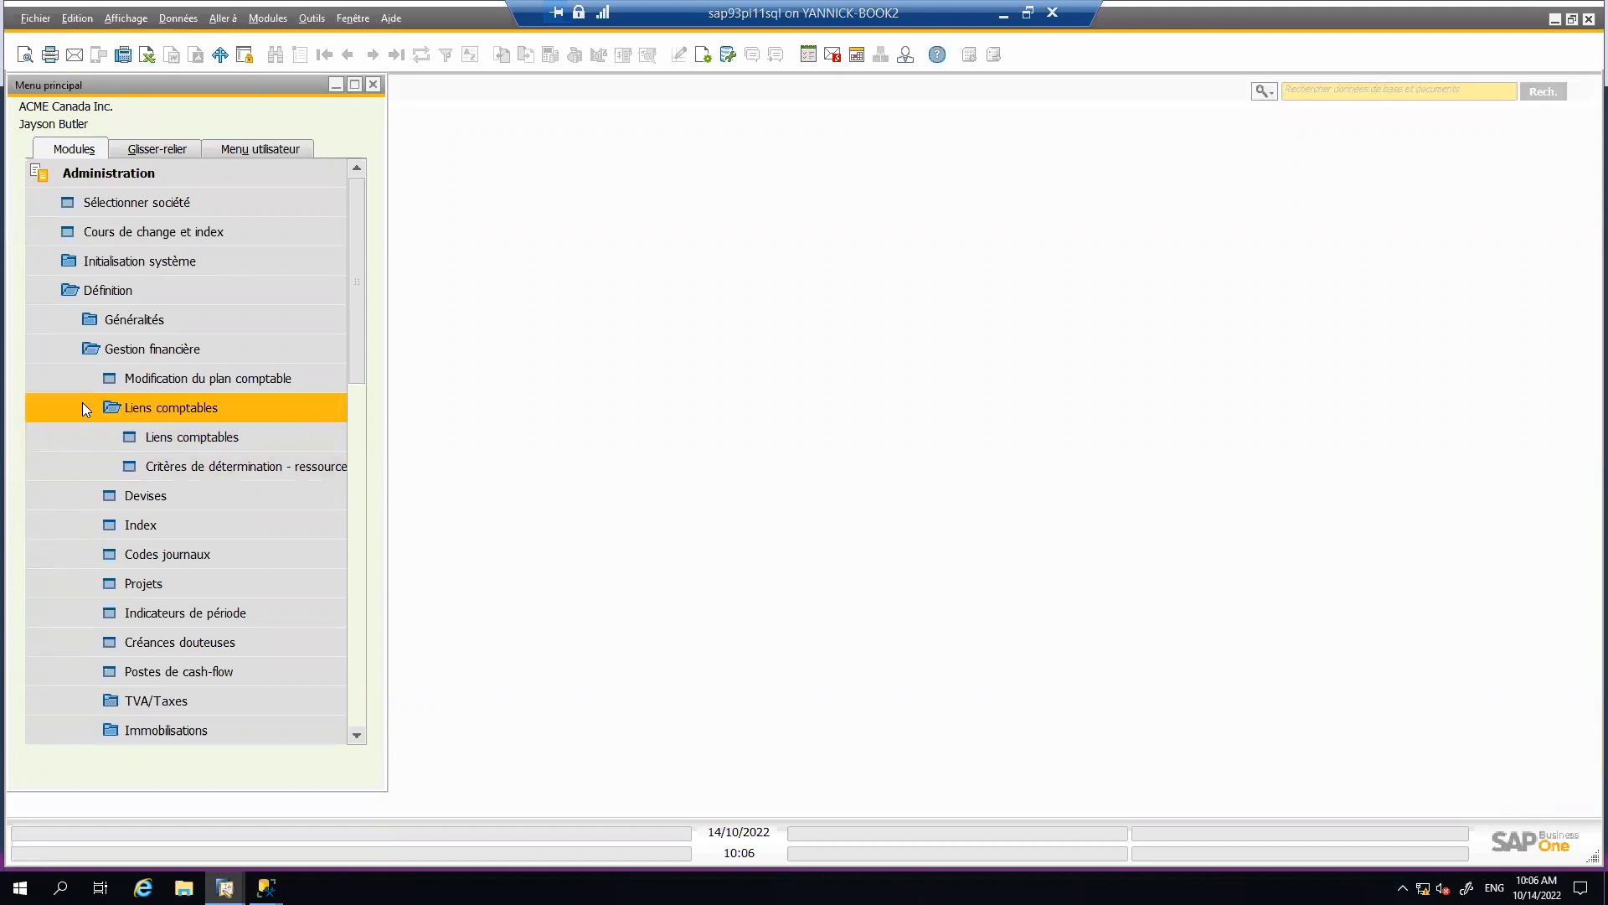
- Open the item master data from Gestion des stocks and display the stock data of the last item, Z00002 Tablet PC White
left_click(54, 295)
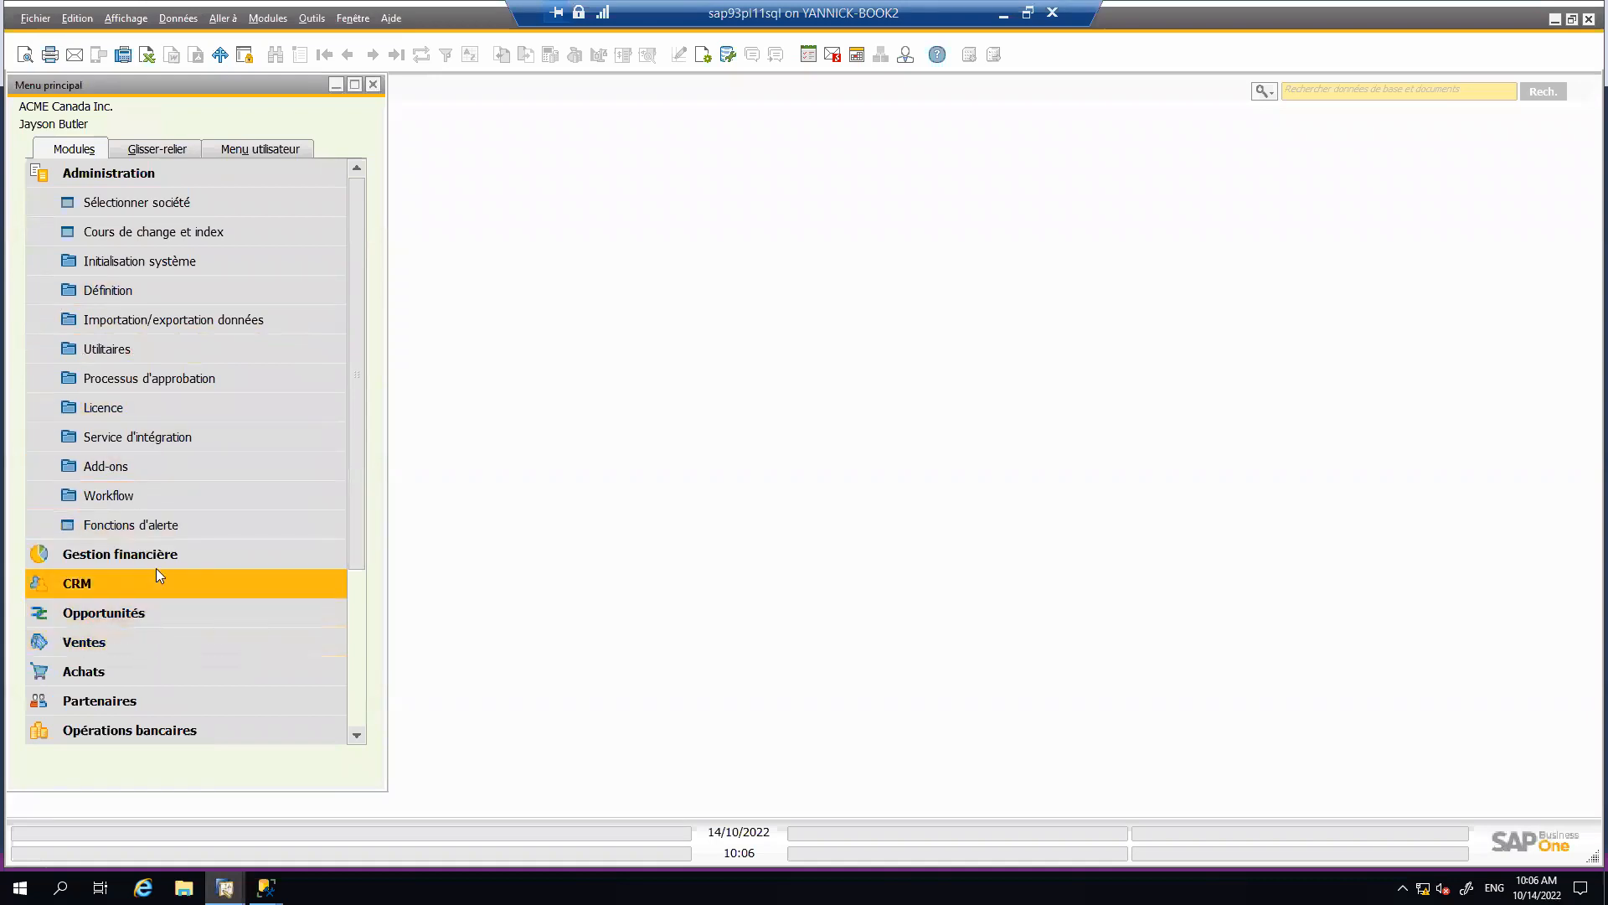
scroll(356, 639, "down", 1)
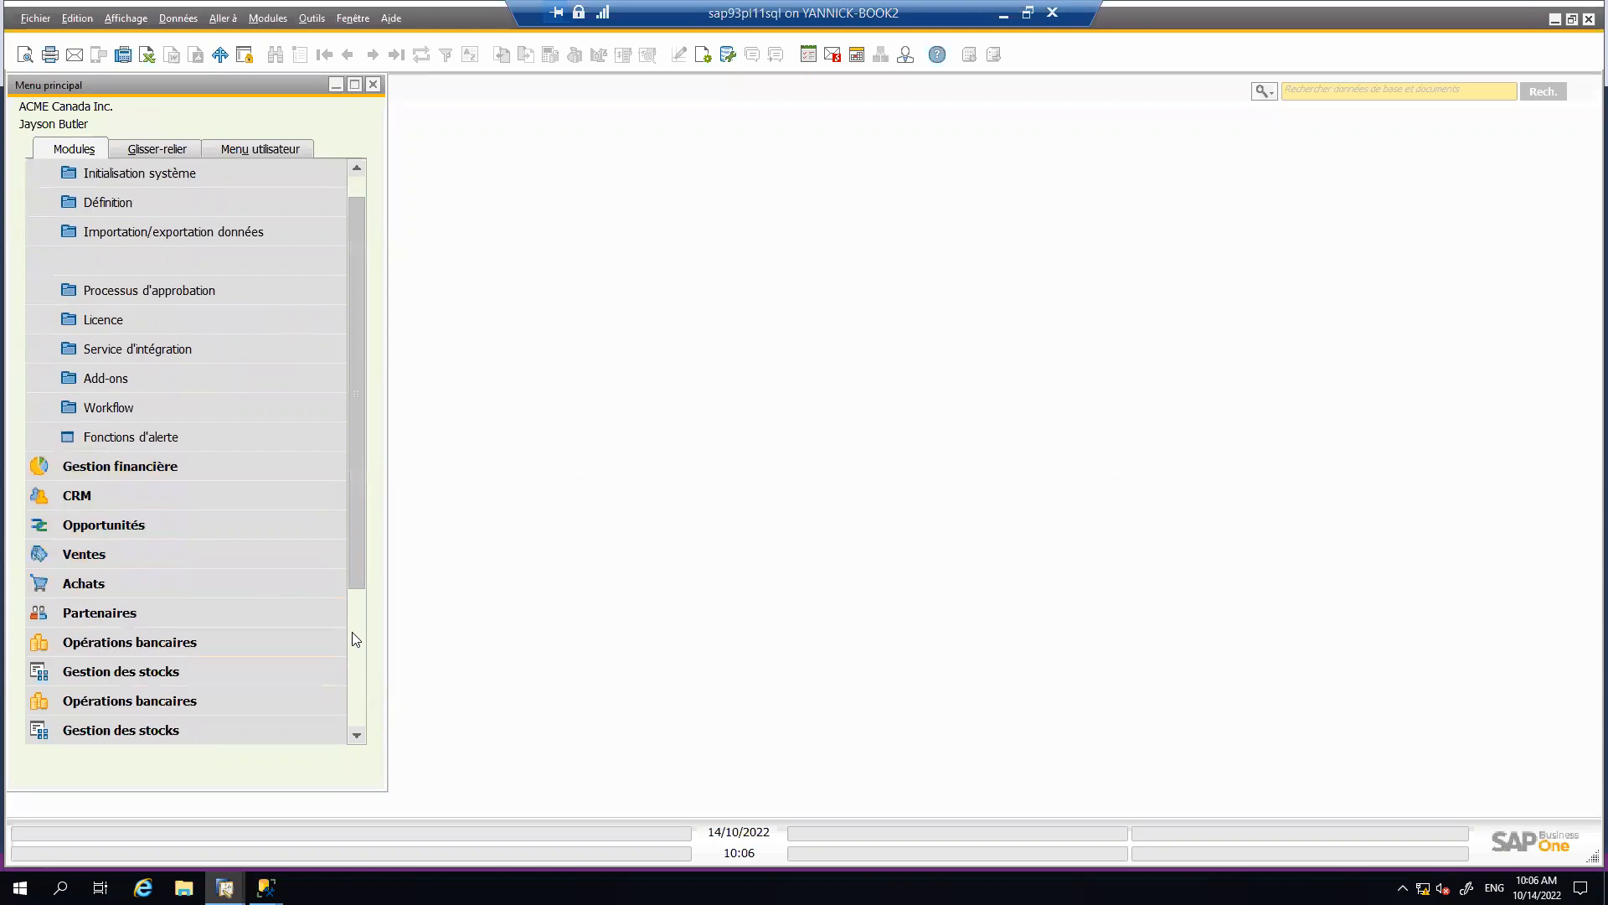
left_click(131, 610)
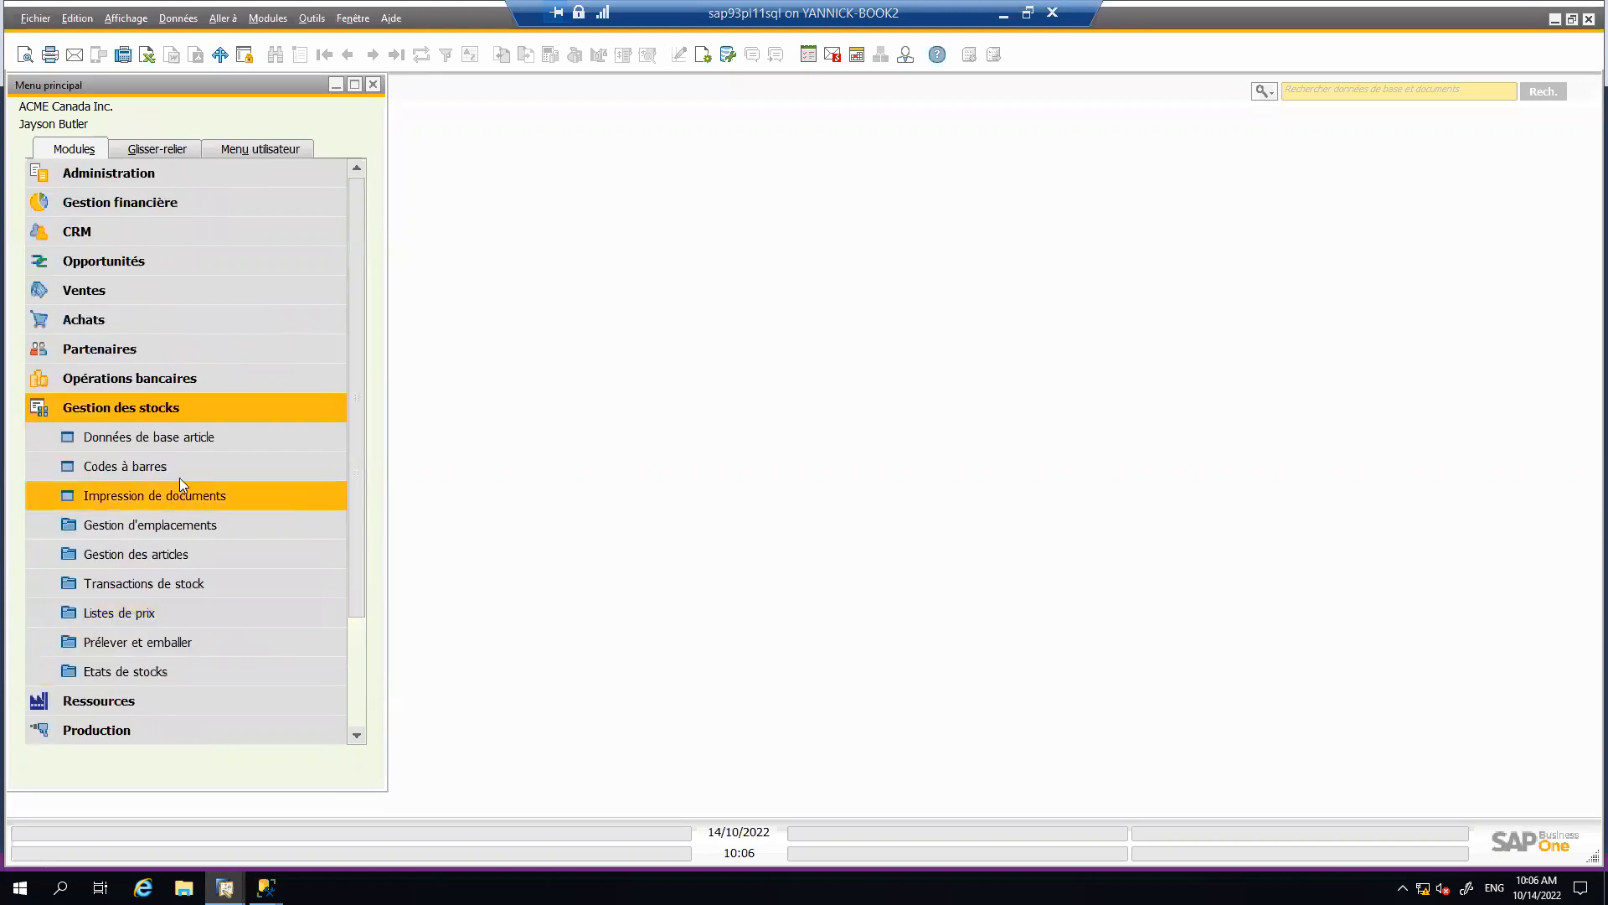
left_click(201, 437)
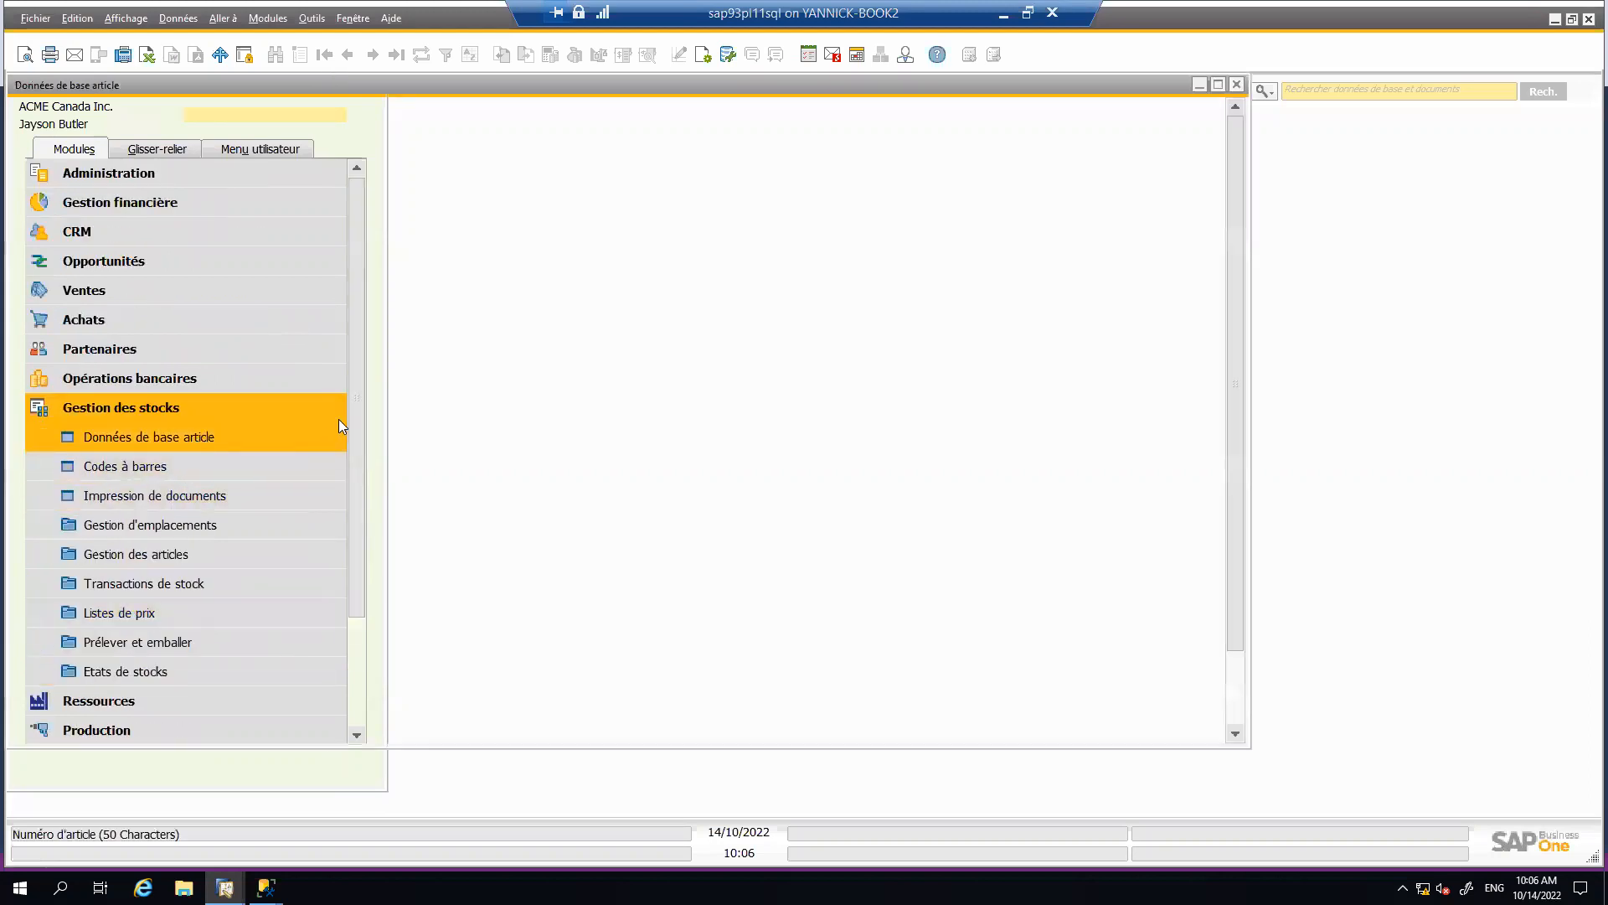
left_click(347, 65)
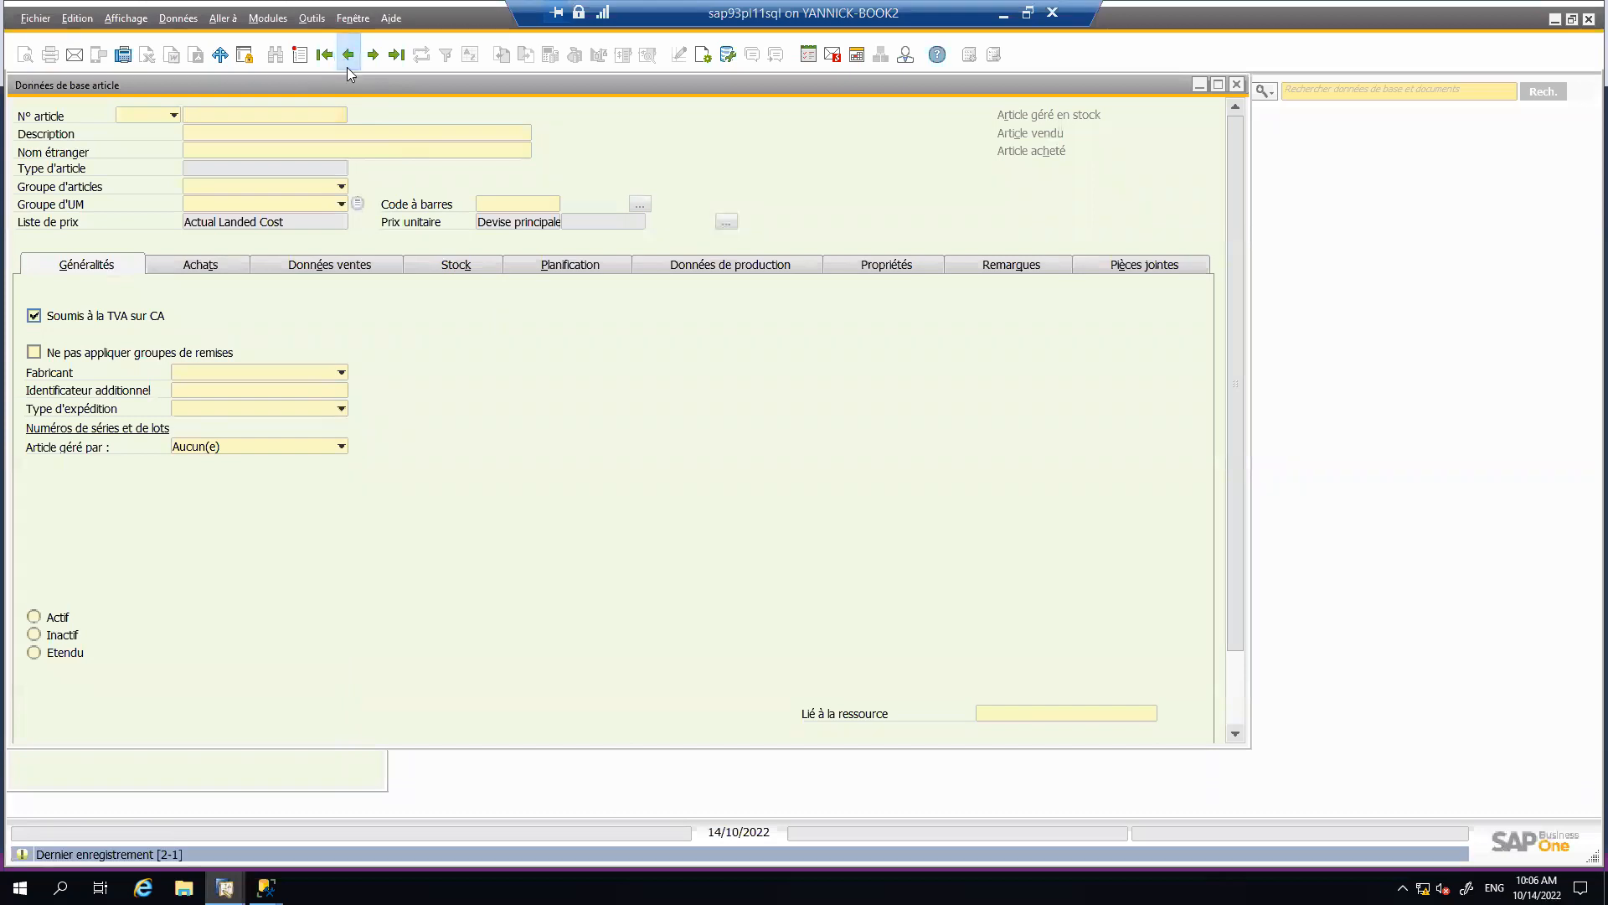
left_click(453, 267)
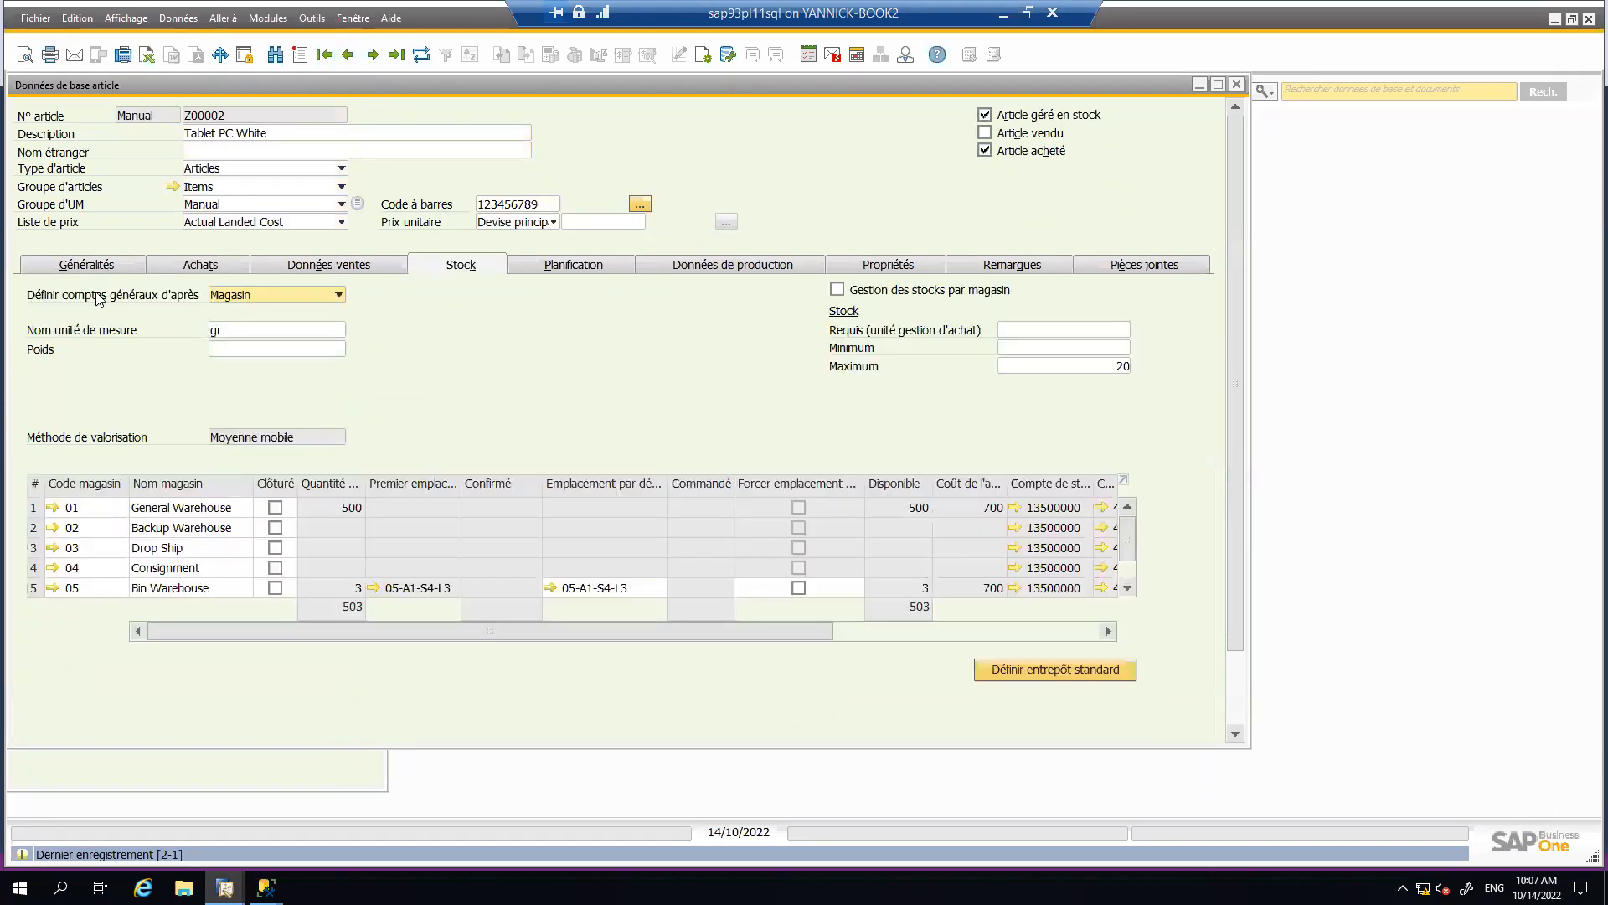
- Define the item's general accounts by Niveau article and review its stock, revenue and expense accounts per warehouse
left_click(339, 296)
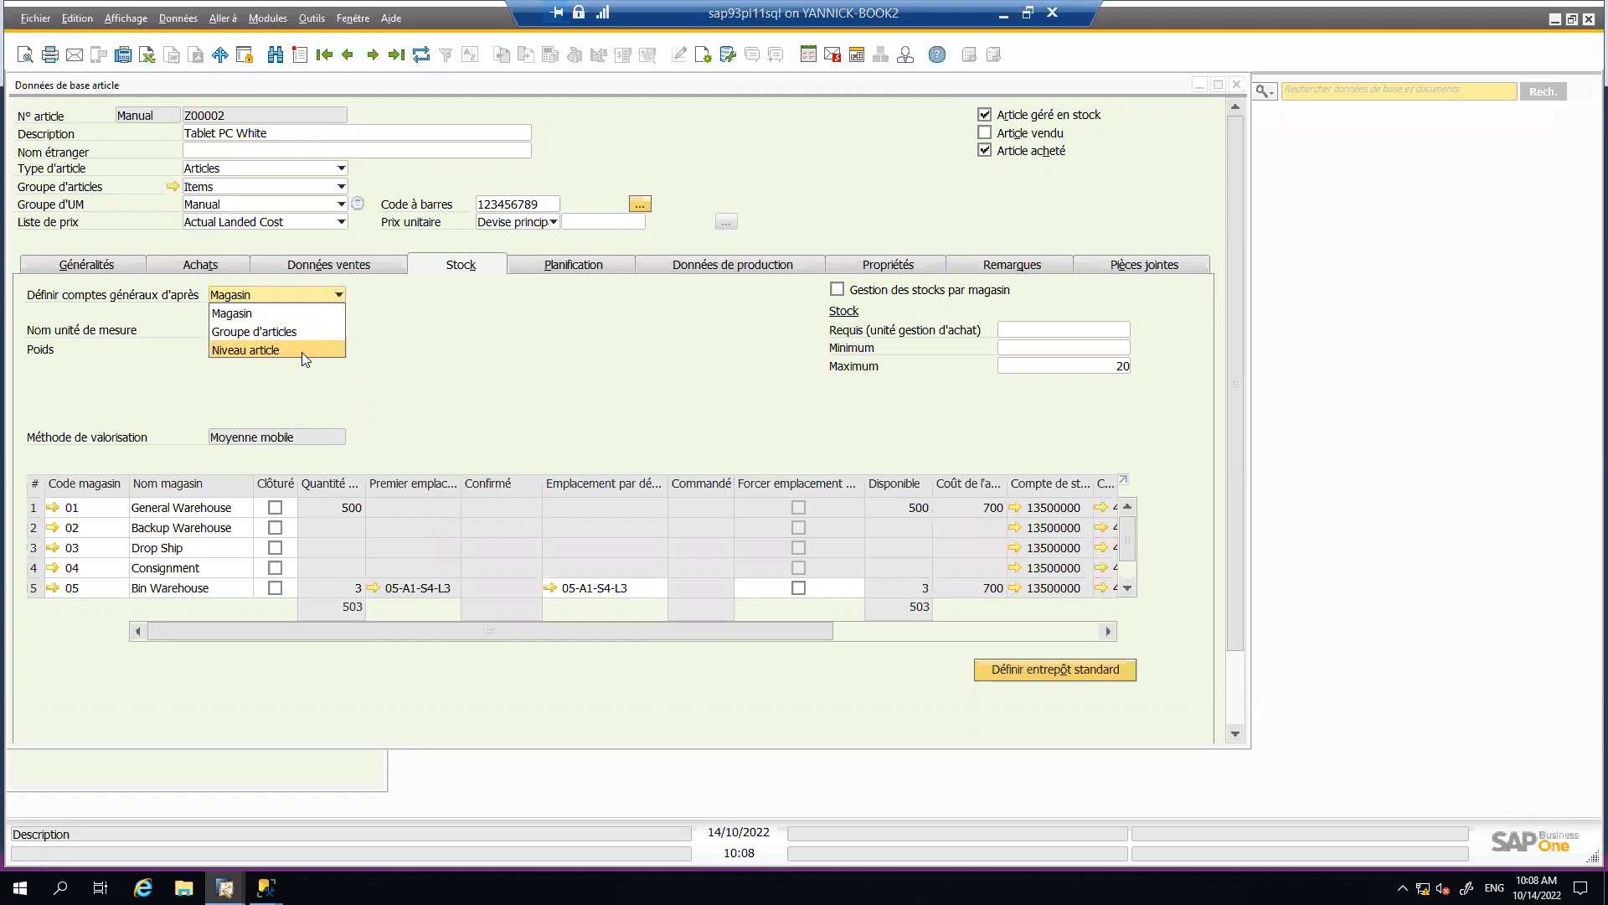
left_click(302, 352)
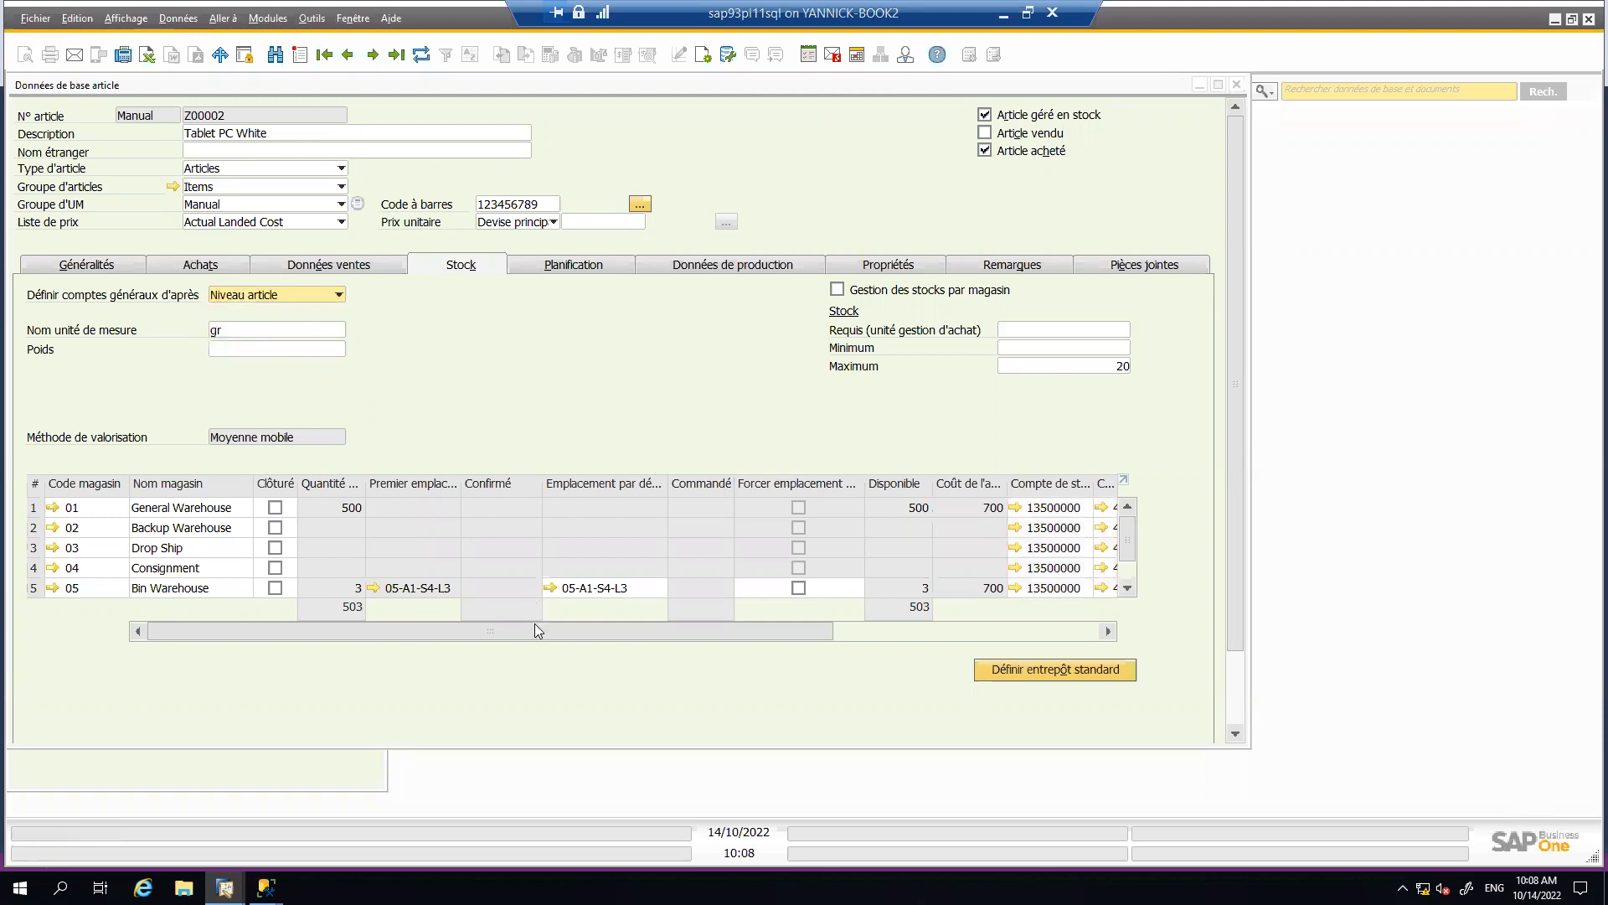
left_click_drag(529, 628, 772, 624)
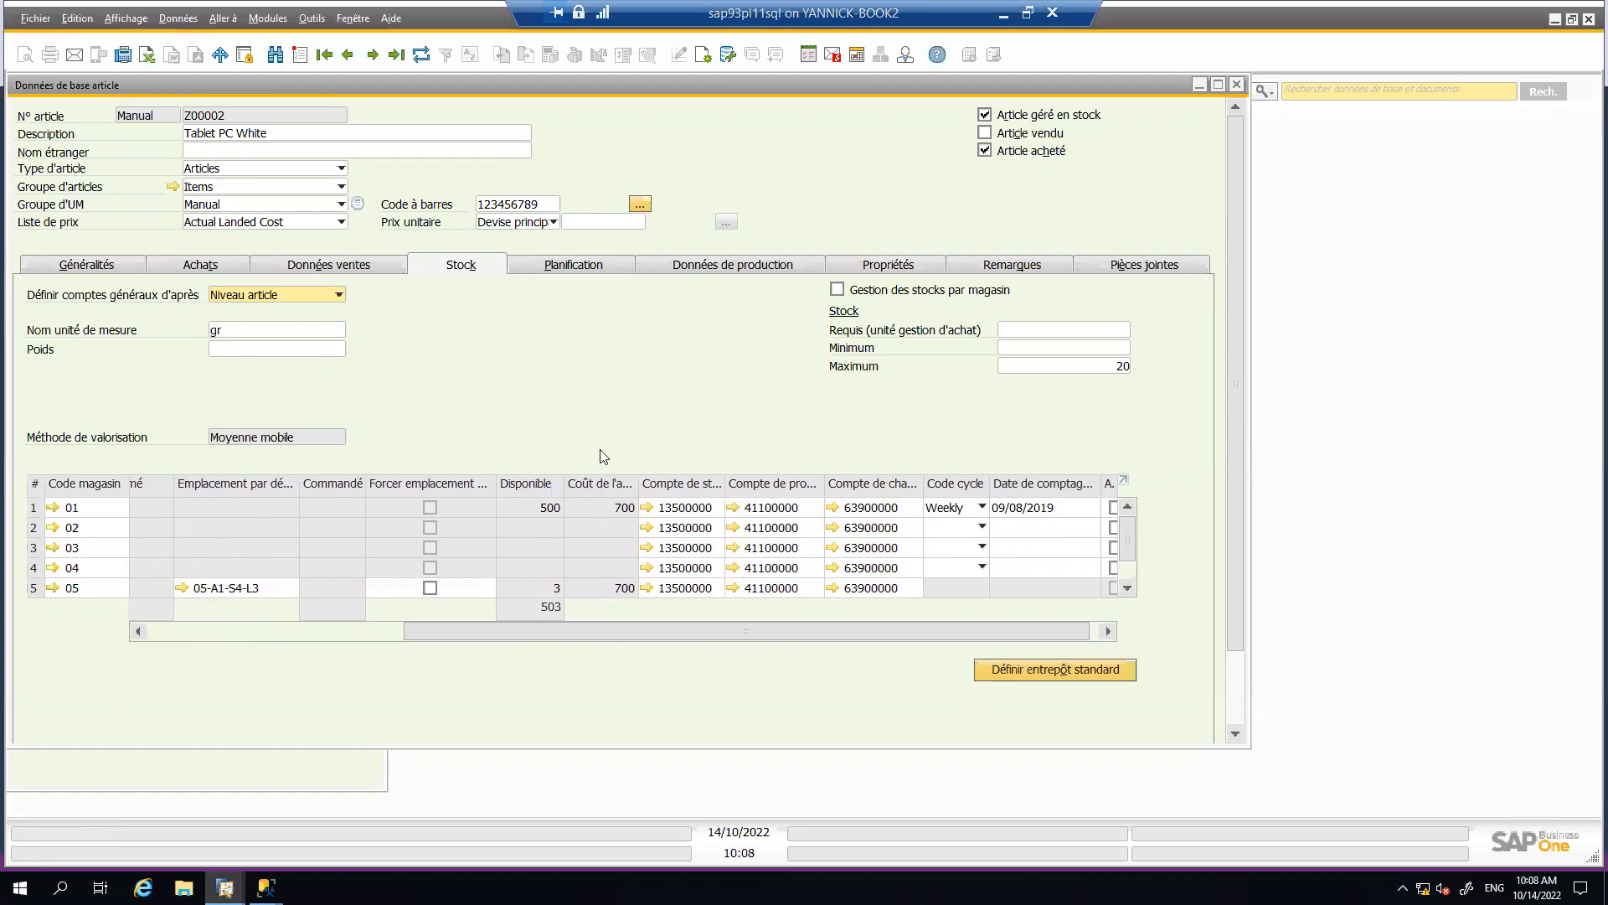
left_click(679, 508)
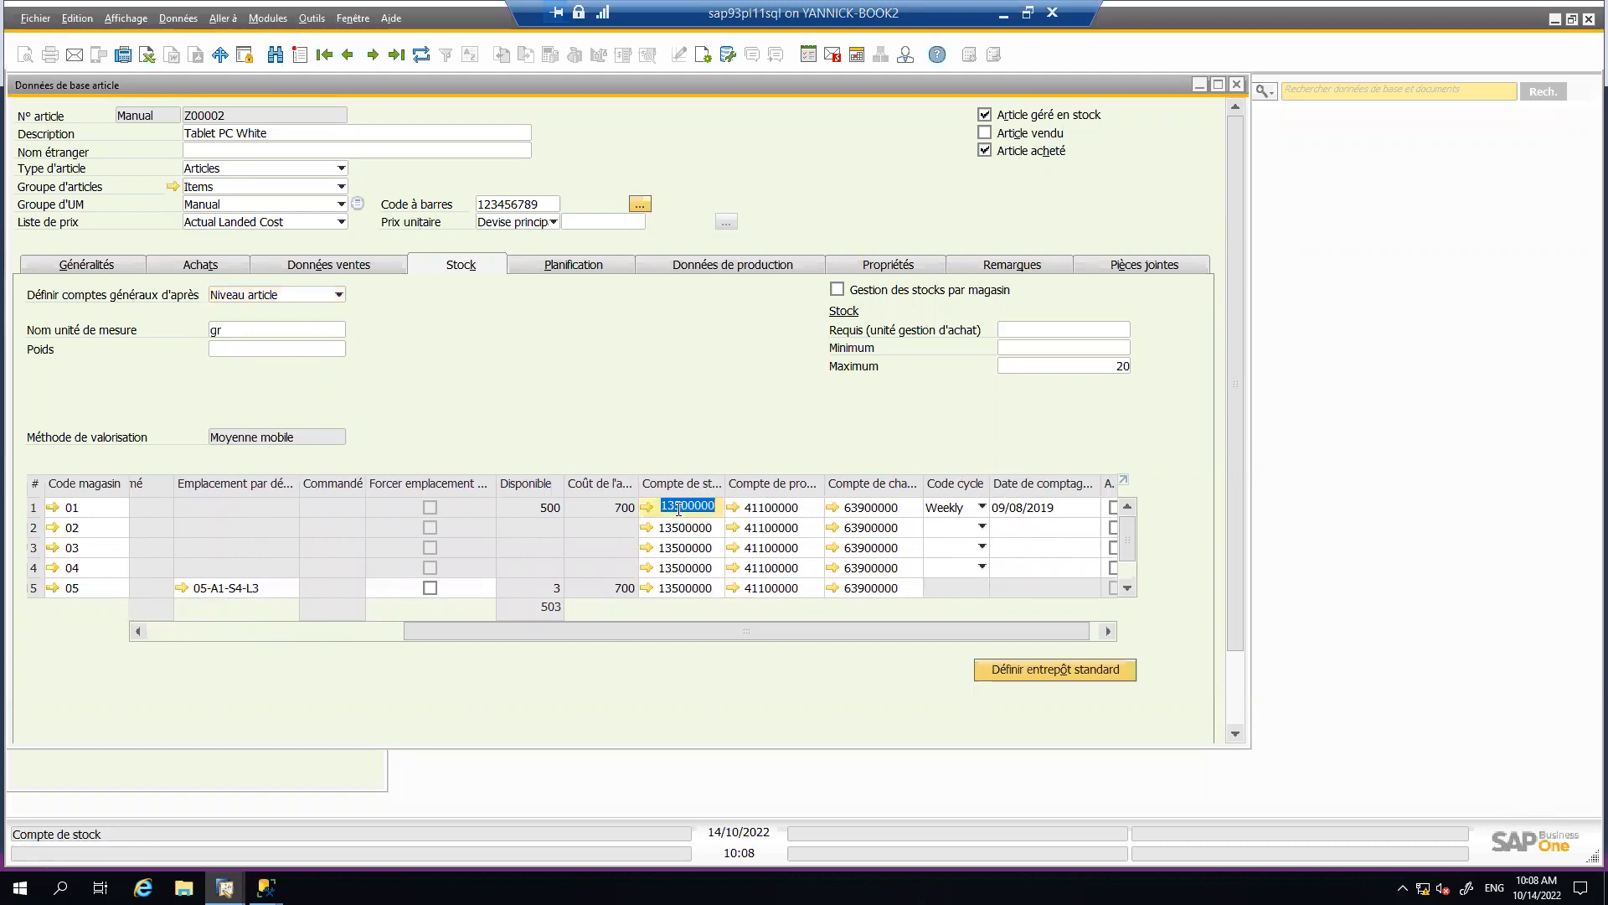
left_click(751, 511)
left_click(874, 509)
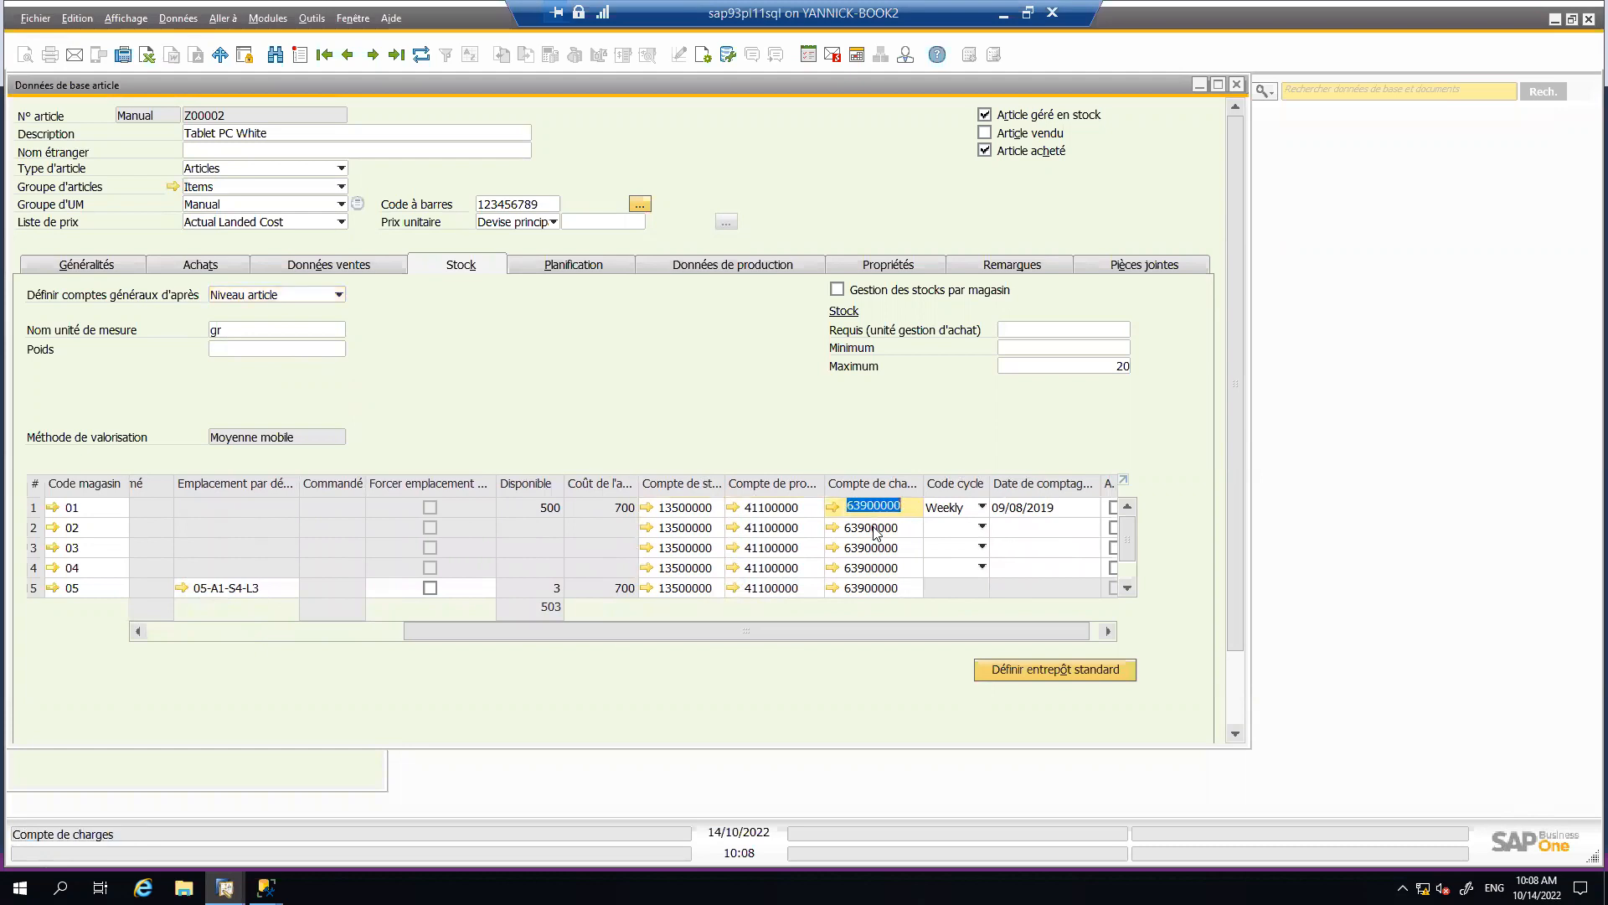
left_click(874, 528)
left_click(706, 507)
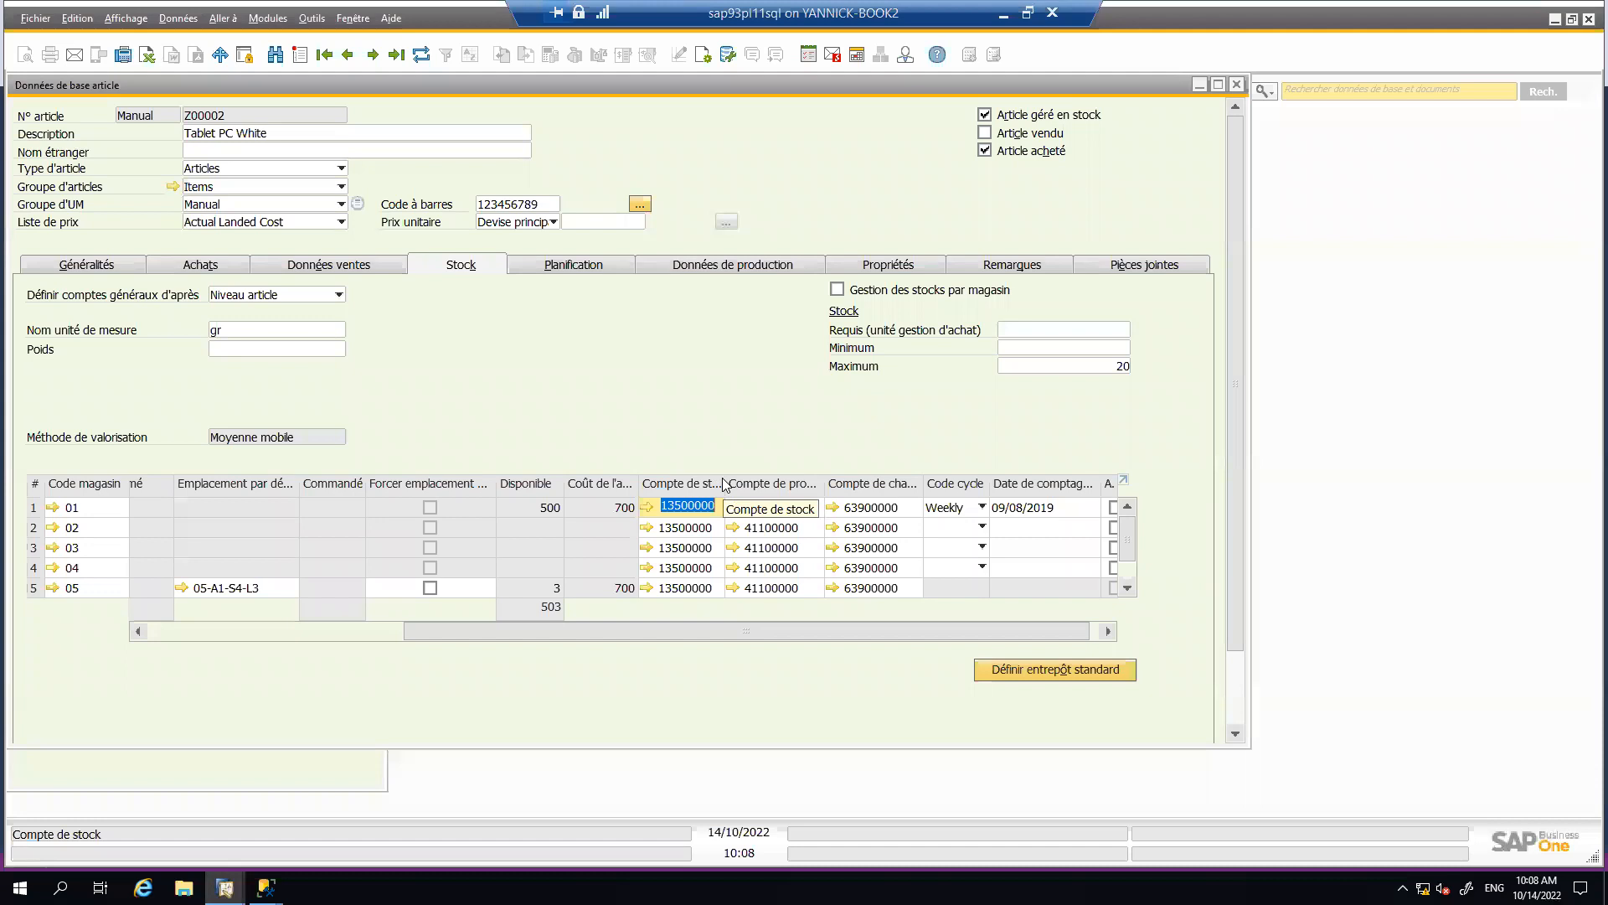
left_click(683, 533)
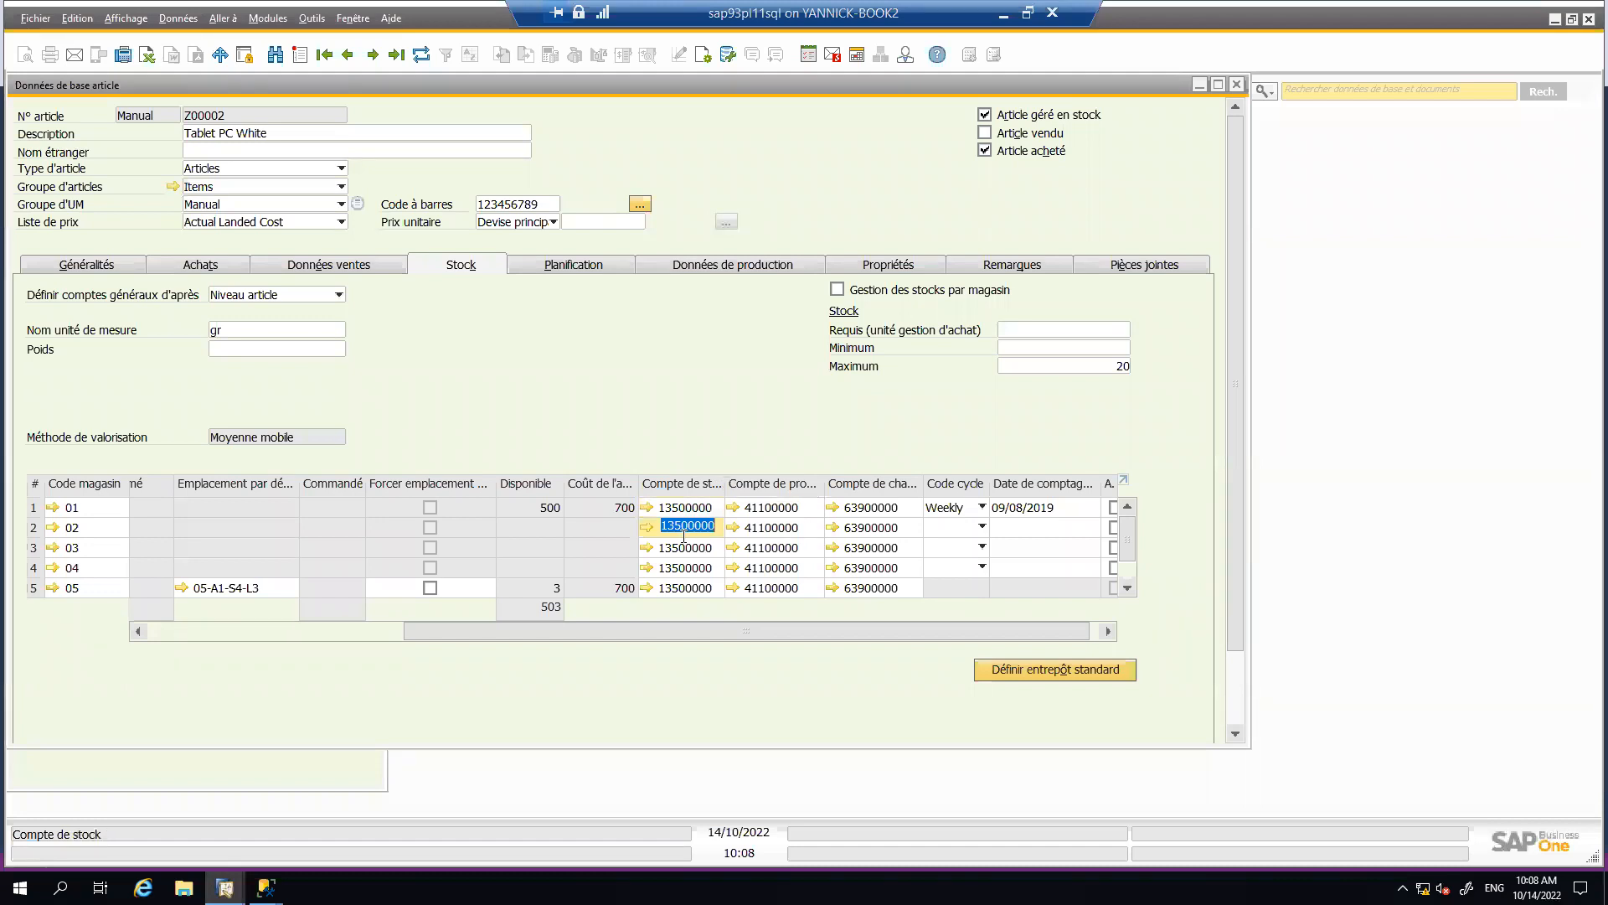
left_click(333, 633)
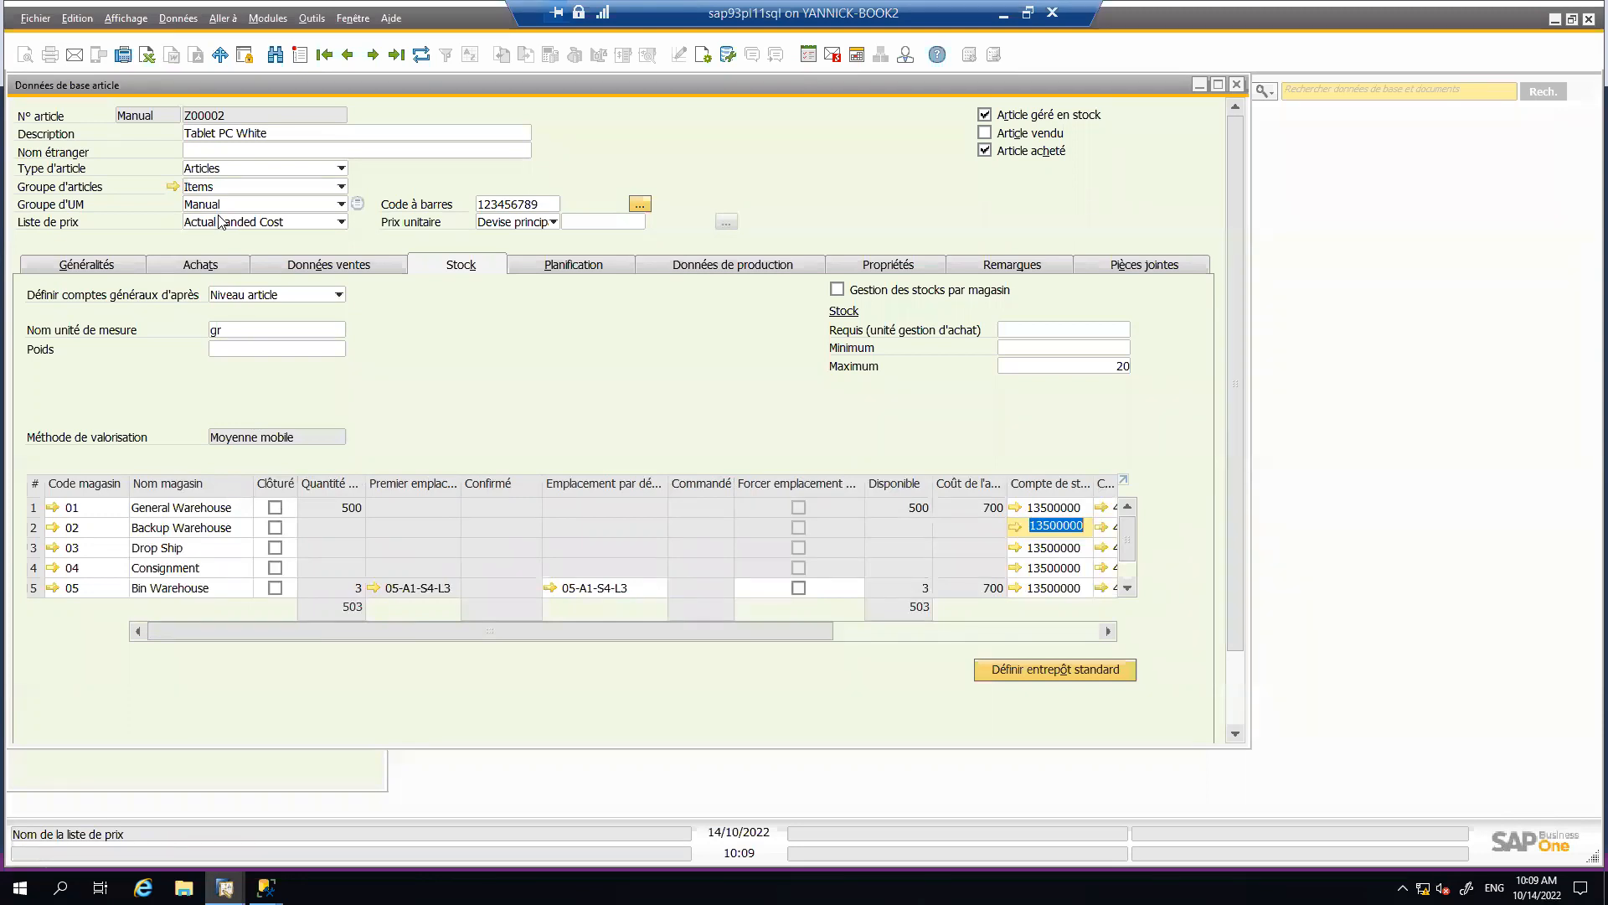
- Open a new Facture fournisseur from the purchasing module and view its Article and Service type options
left_click(266, 20)
mouse_move(319, 131)
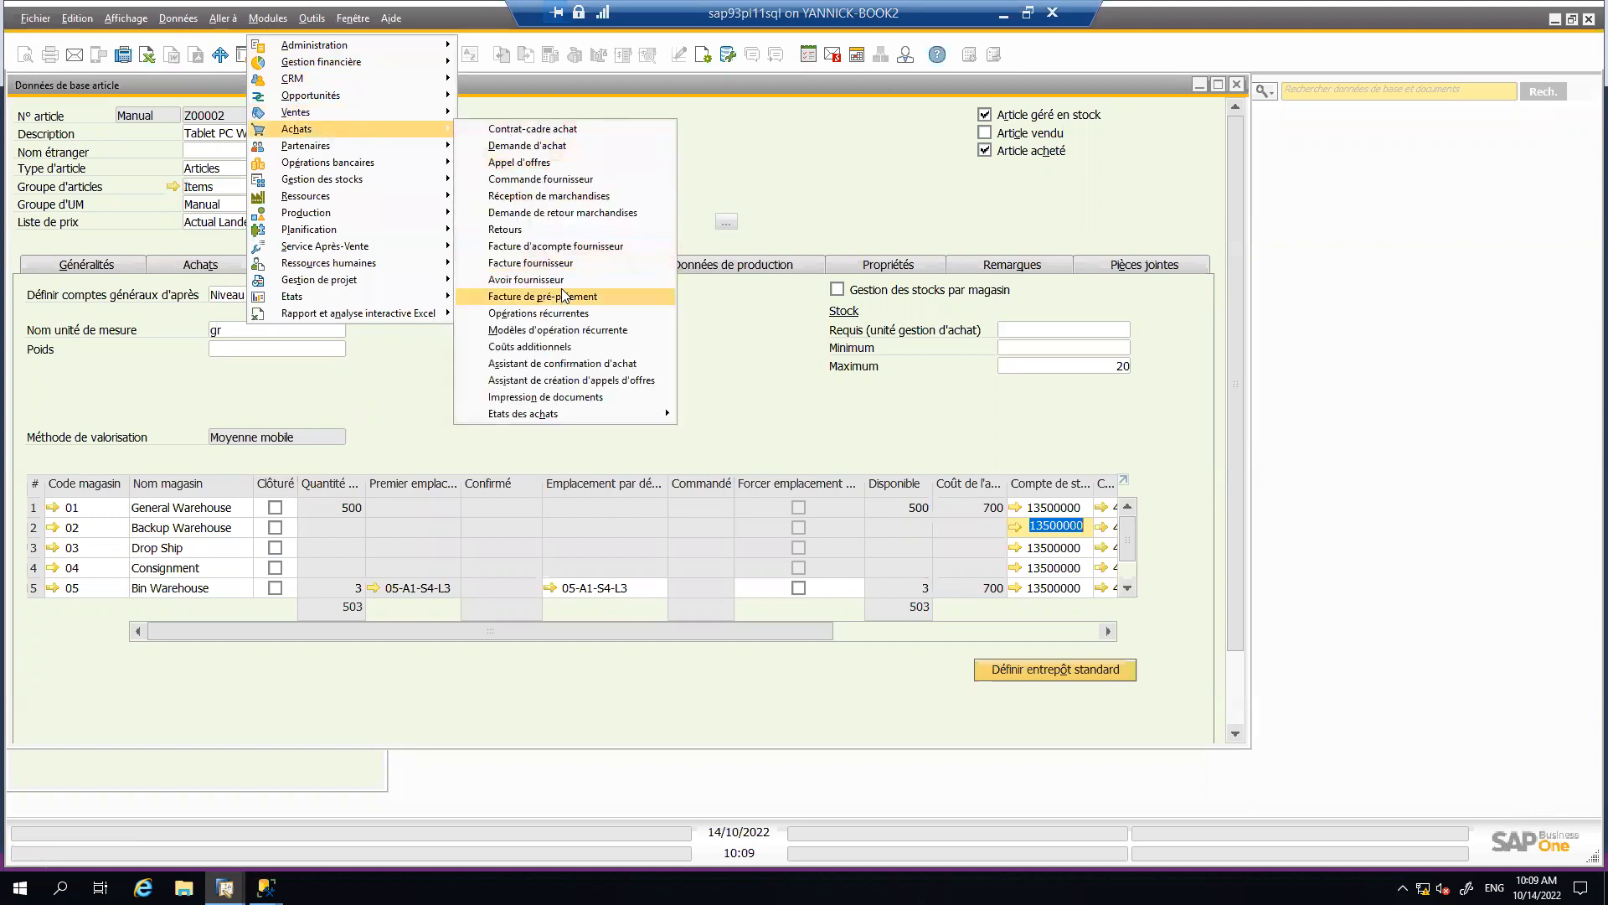
left_click(530, 263)
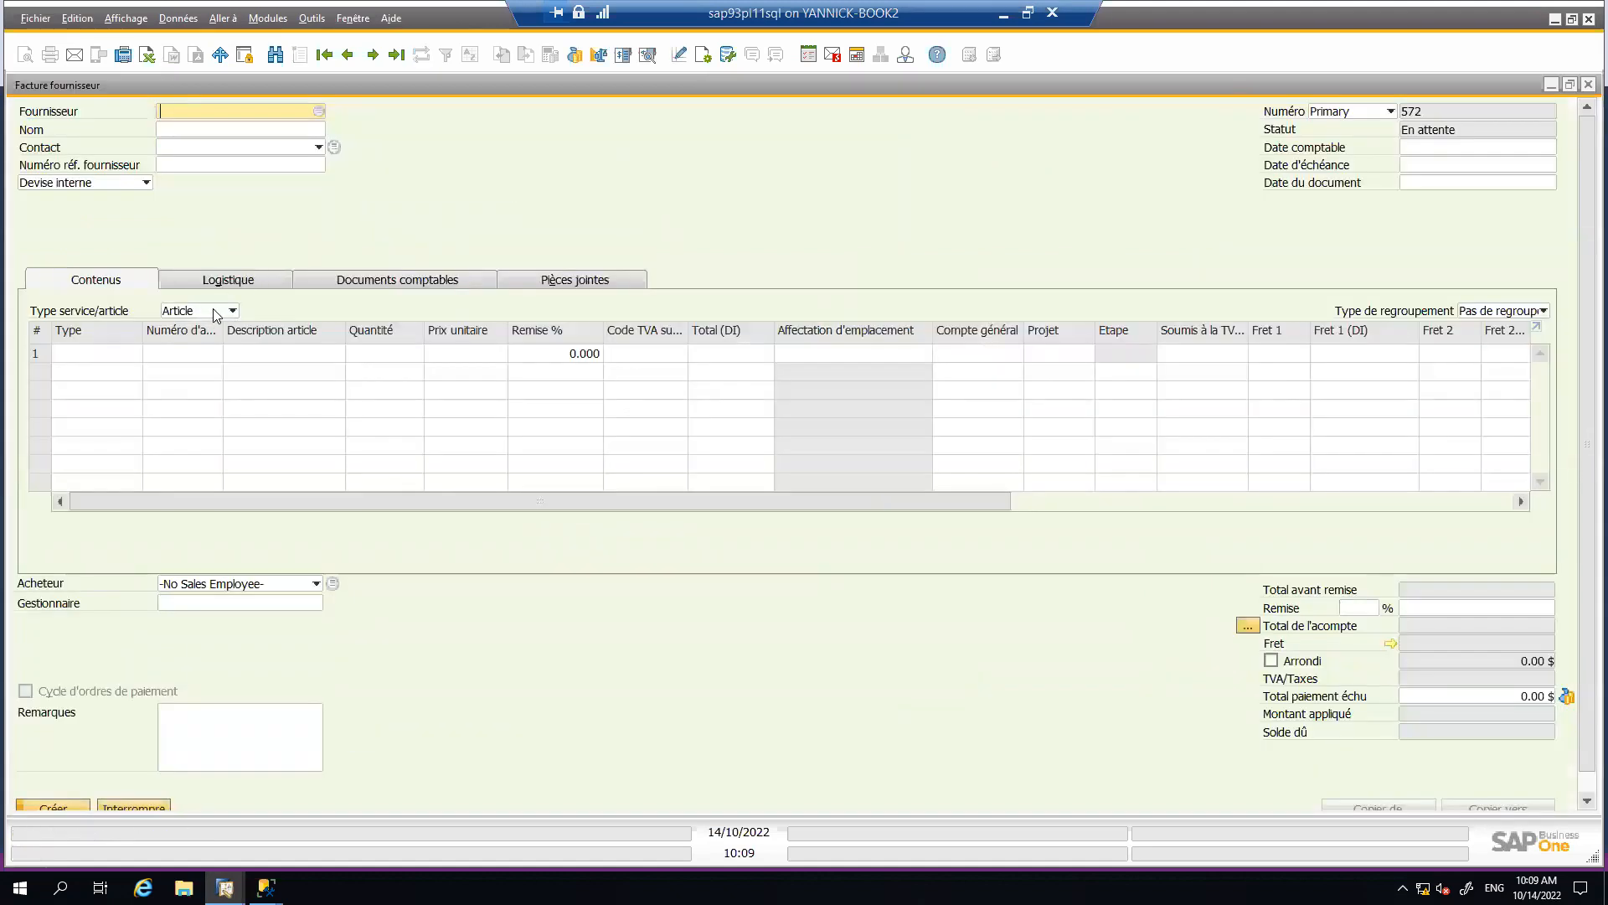
left_click(216, 313)
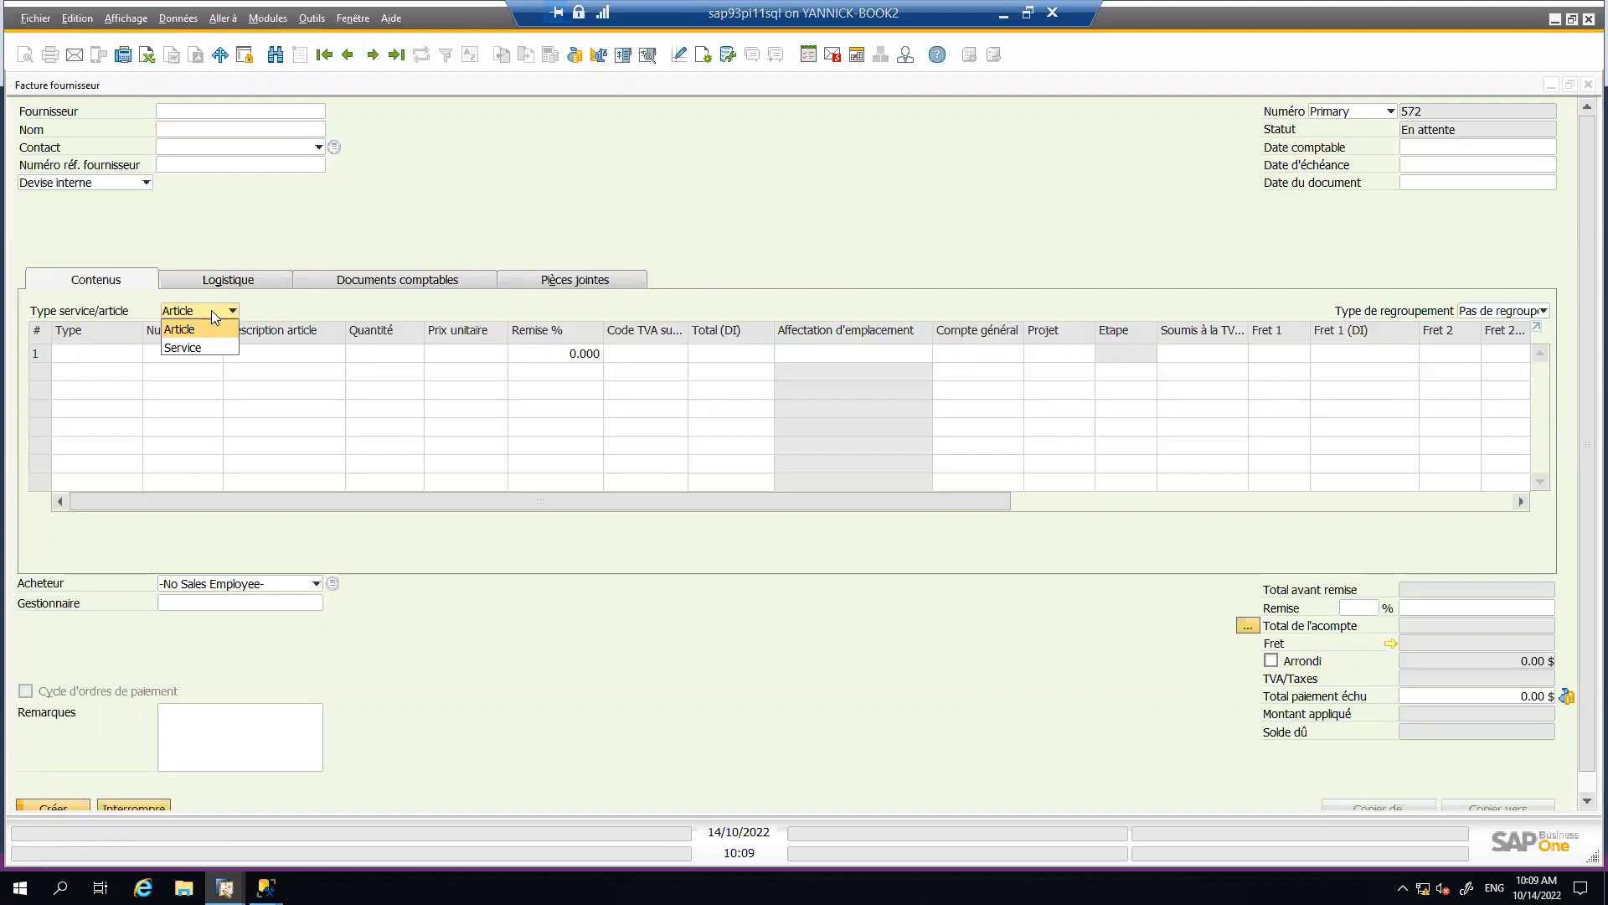
left_click(304, 117)
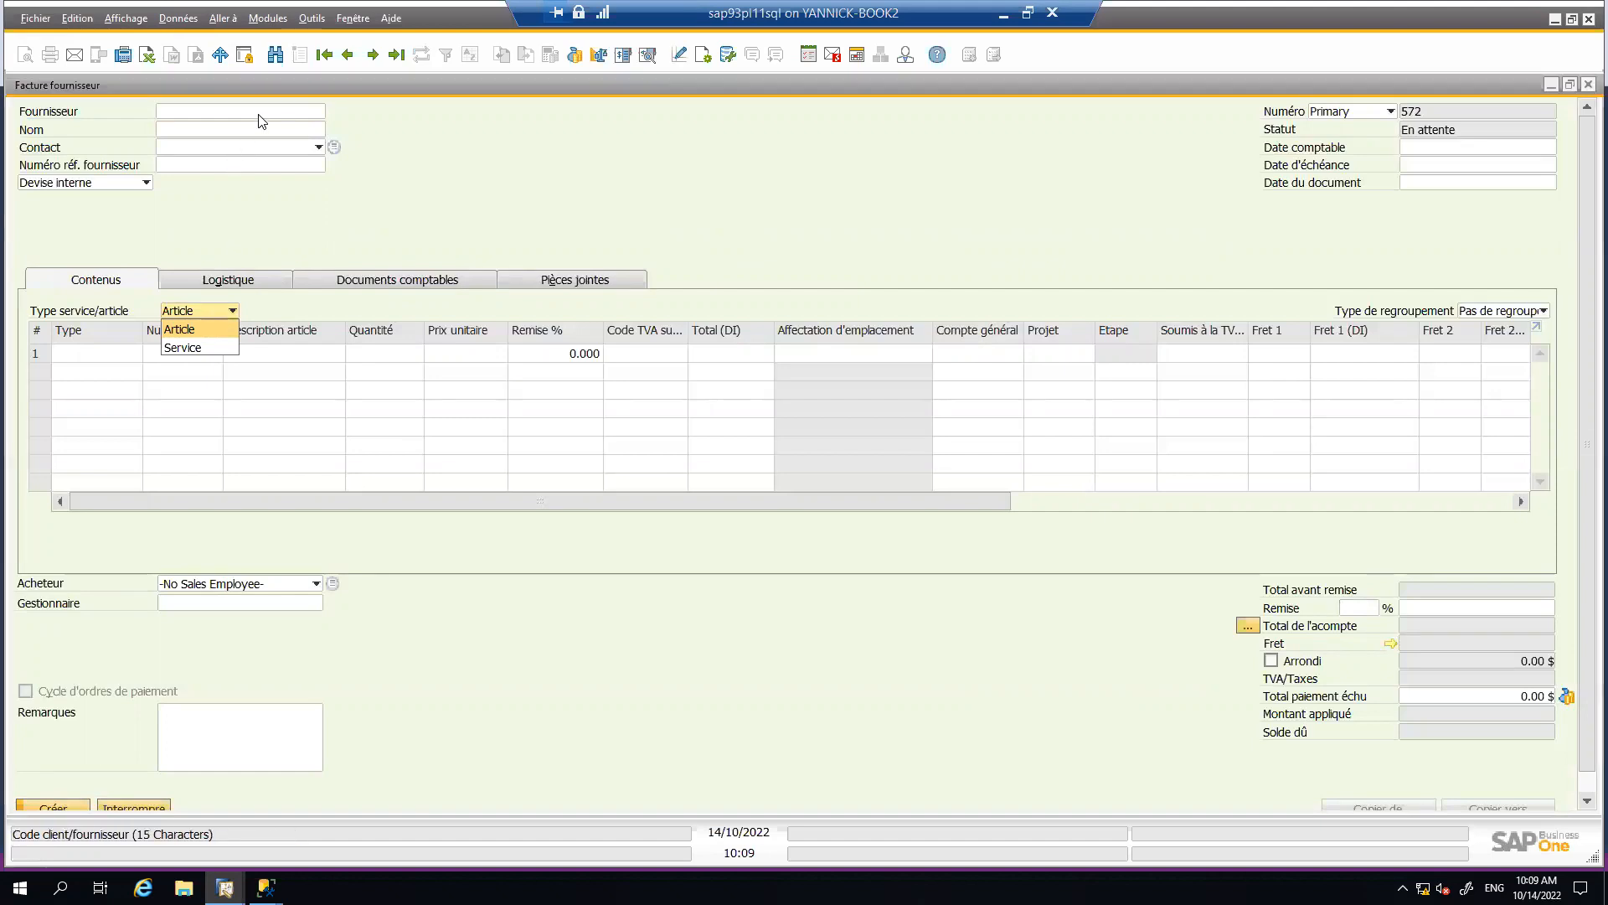
left_click(320, 111)
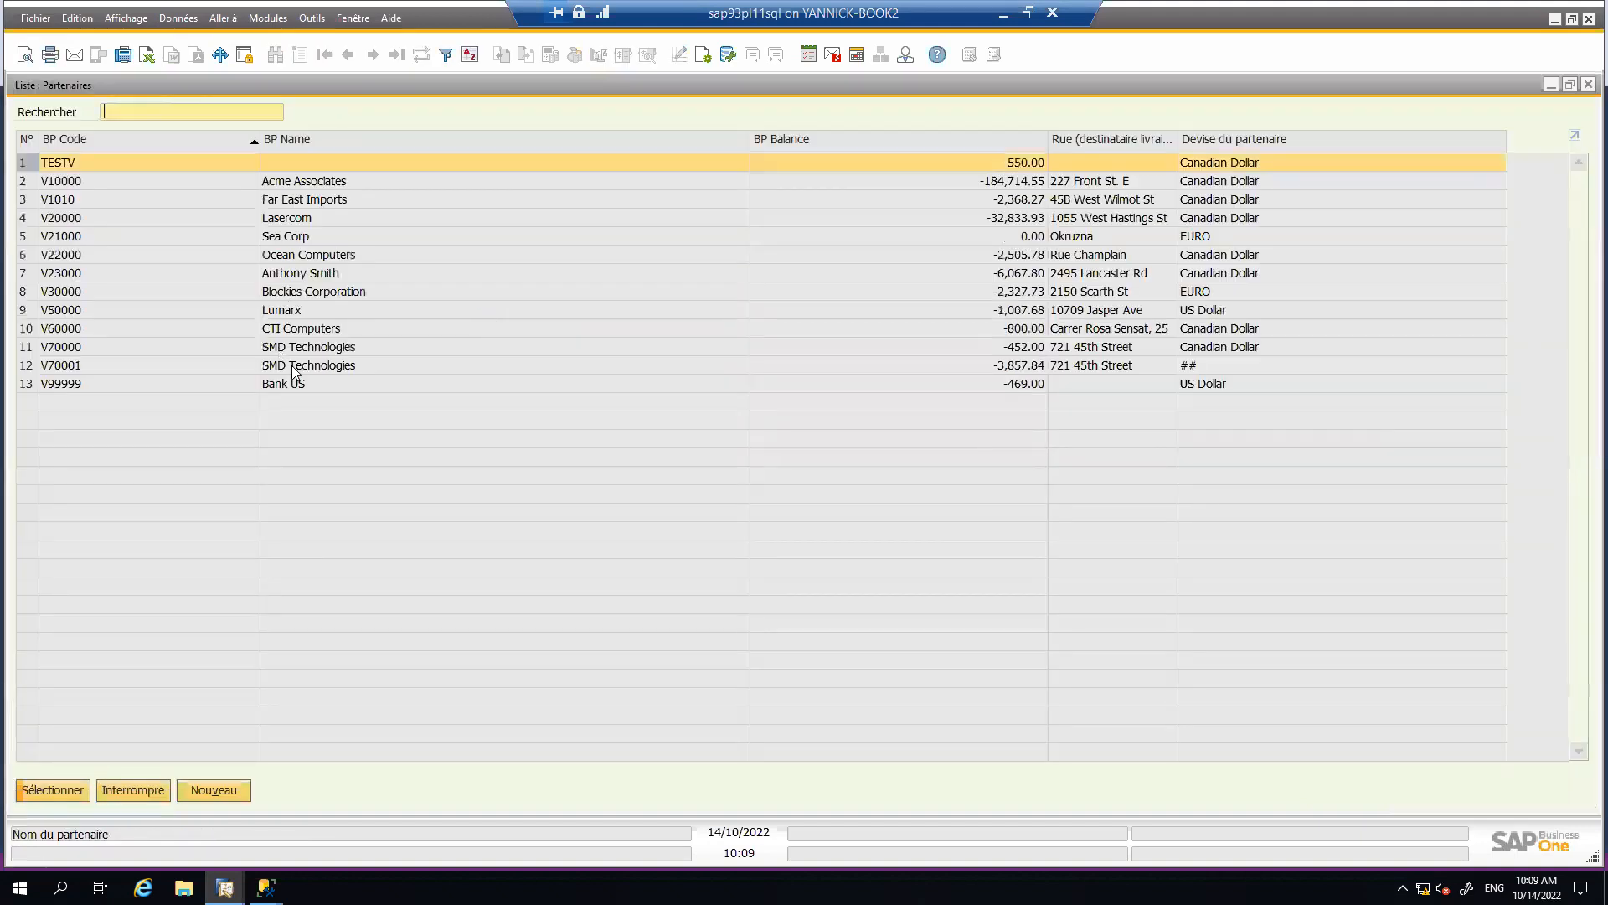
left_click(324, 293)
double_click(324, 293)
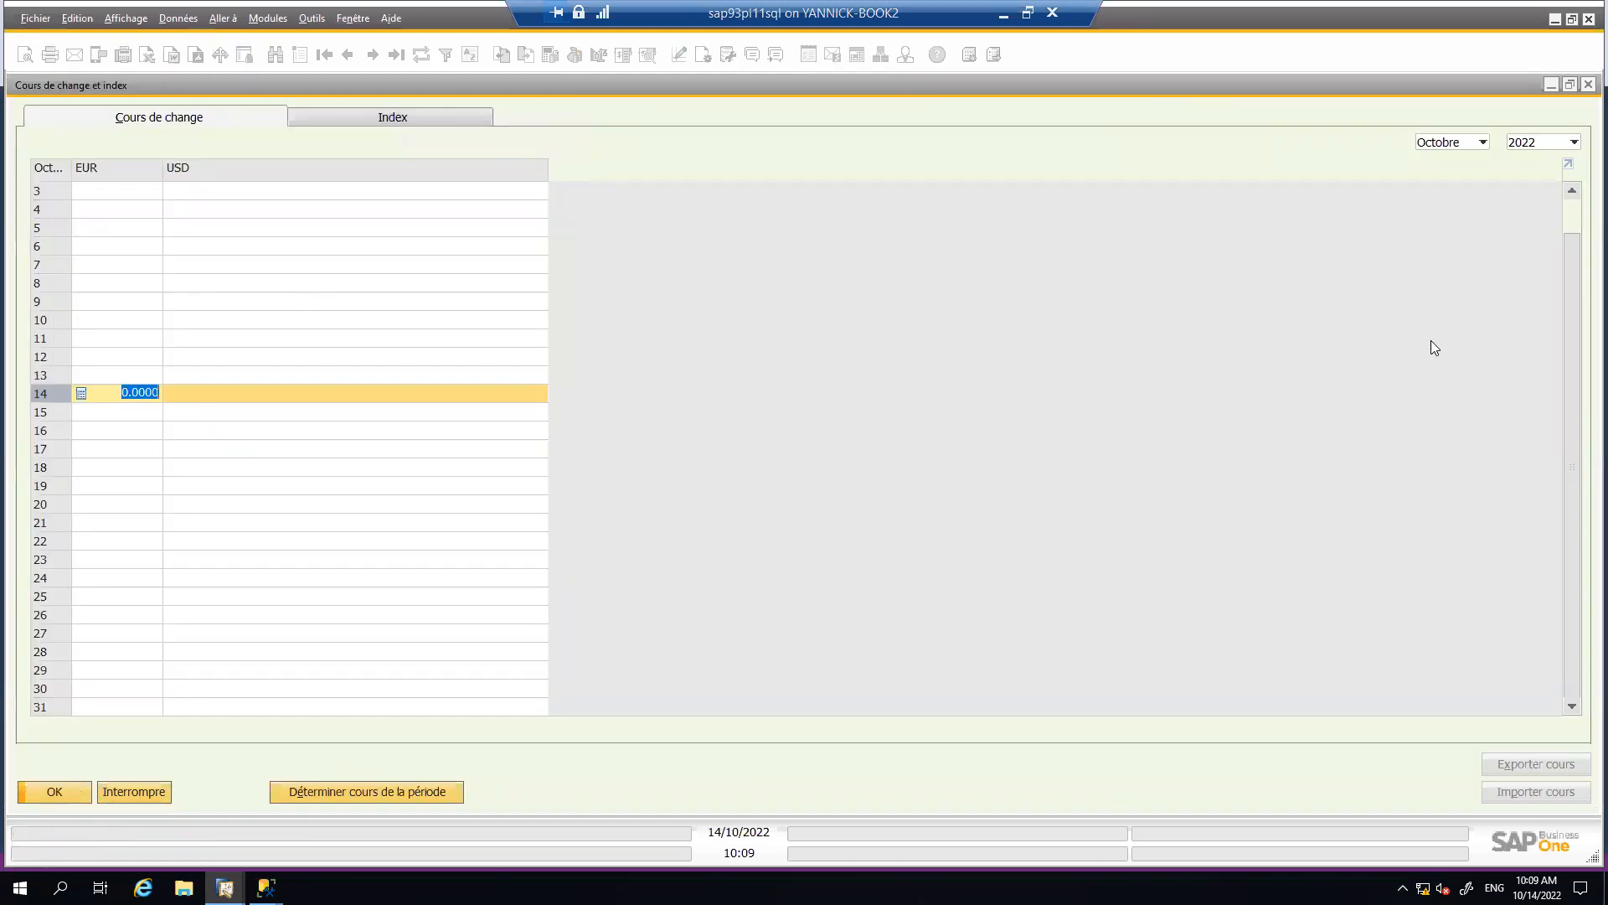
left_click(99, 792)
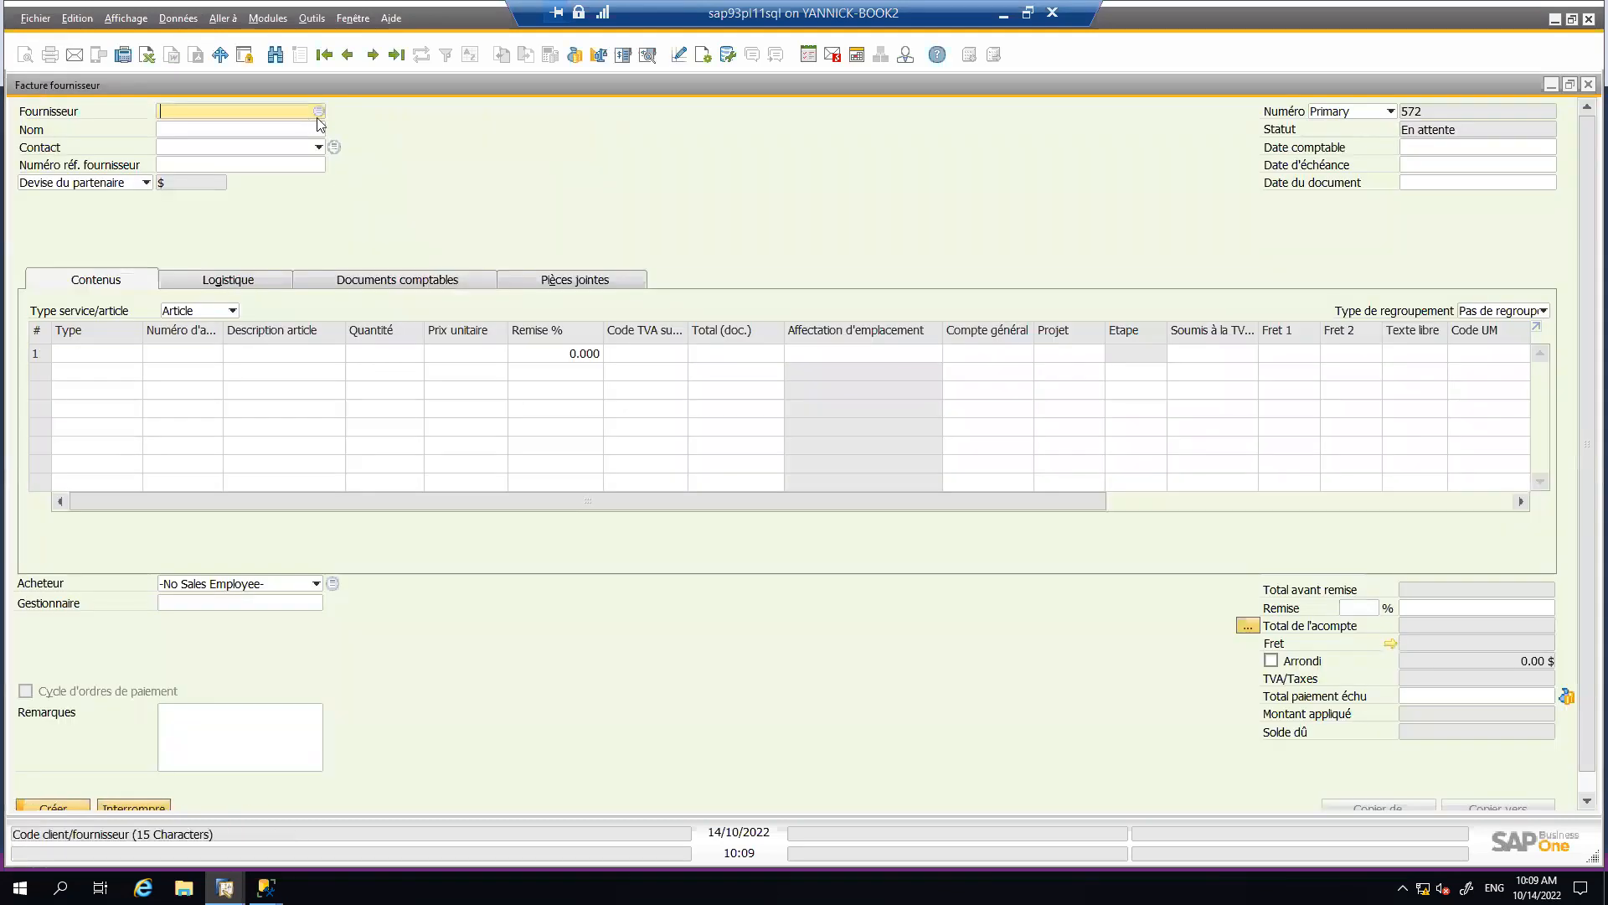
- Choose Ocean Computers as the supplier of the invoice from the business partner list
key("Tab")
double_click(866, 212)
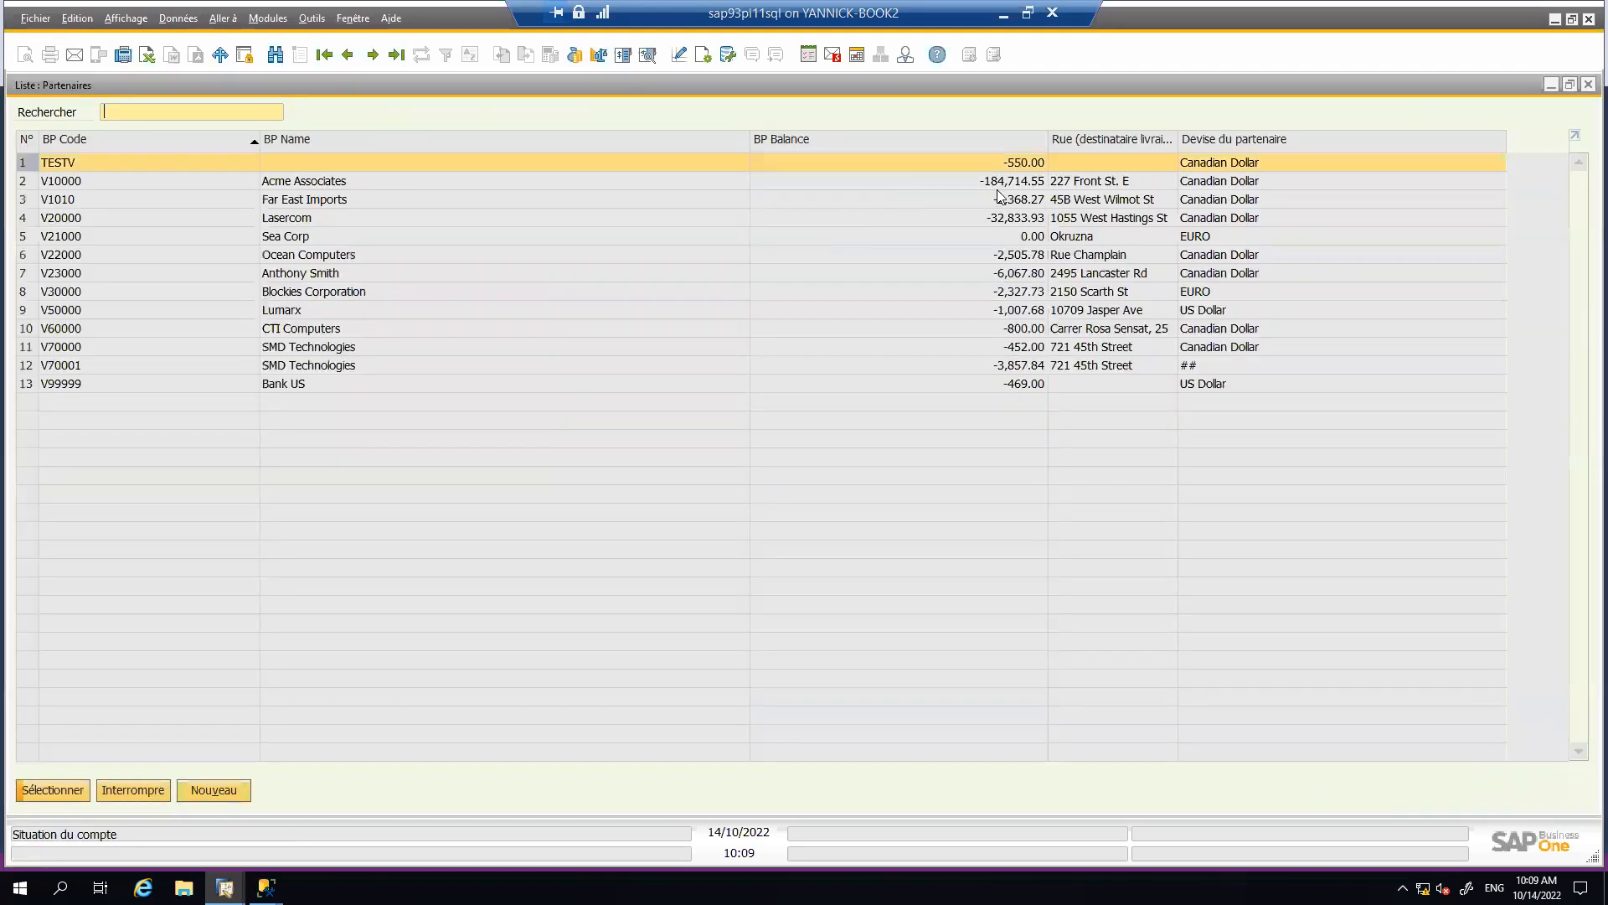
left_click(1057, 262)
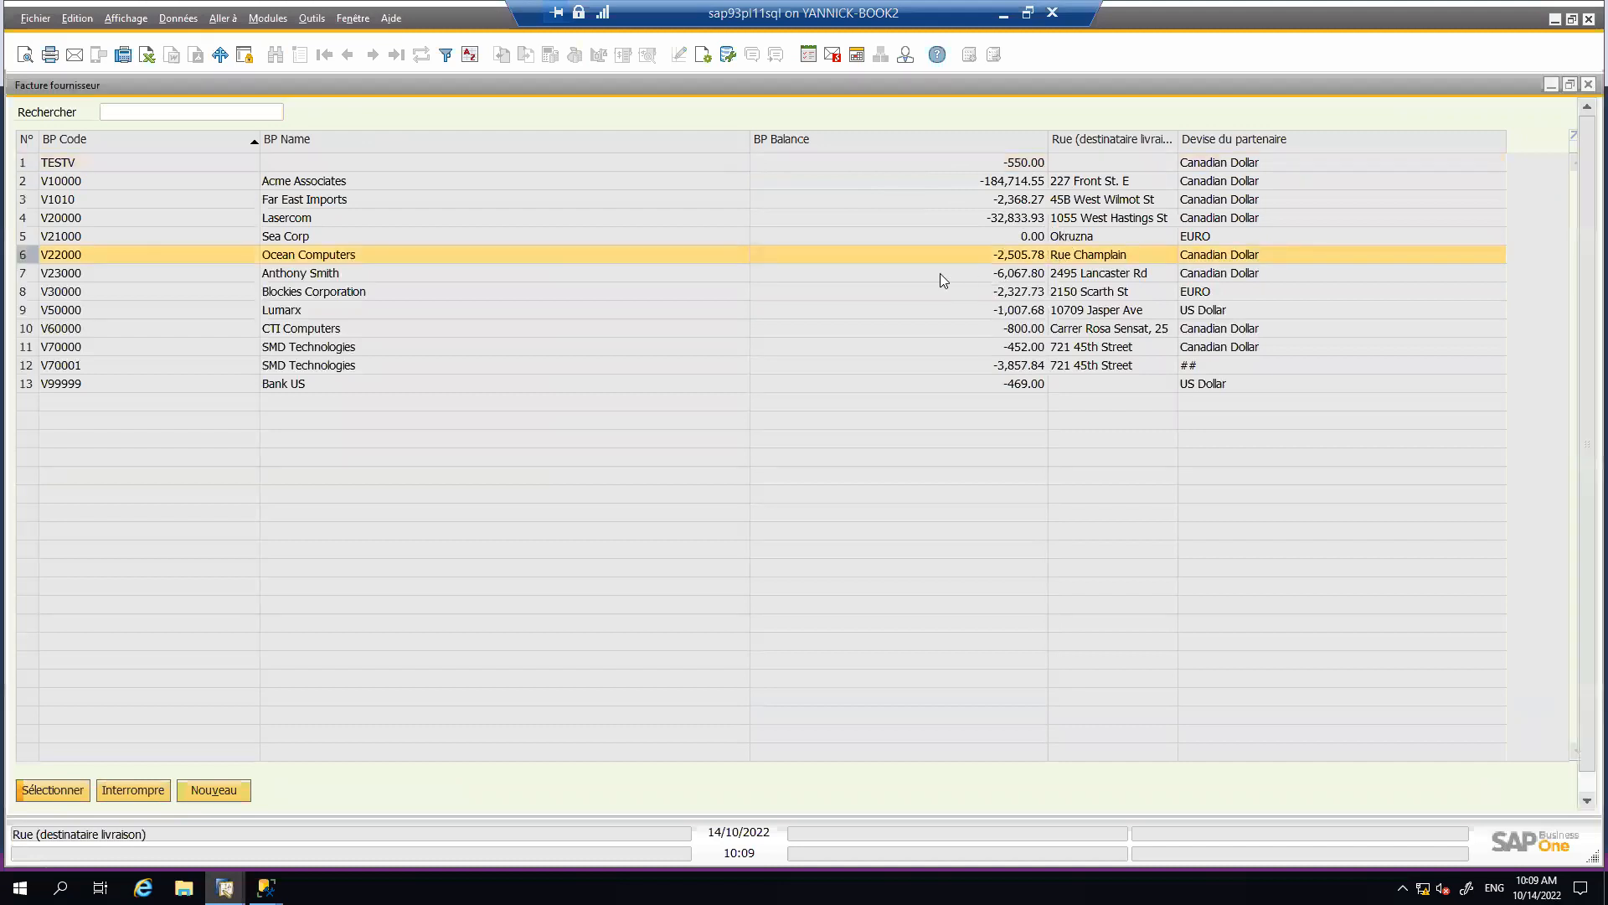
key("Return")
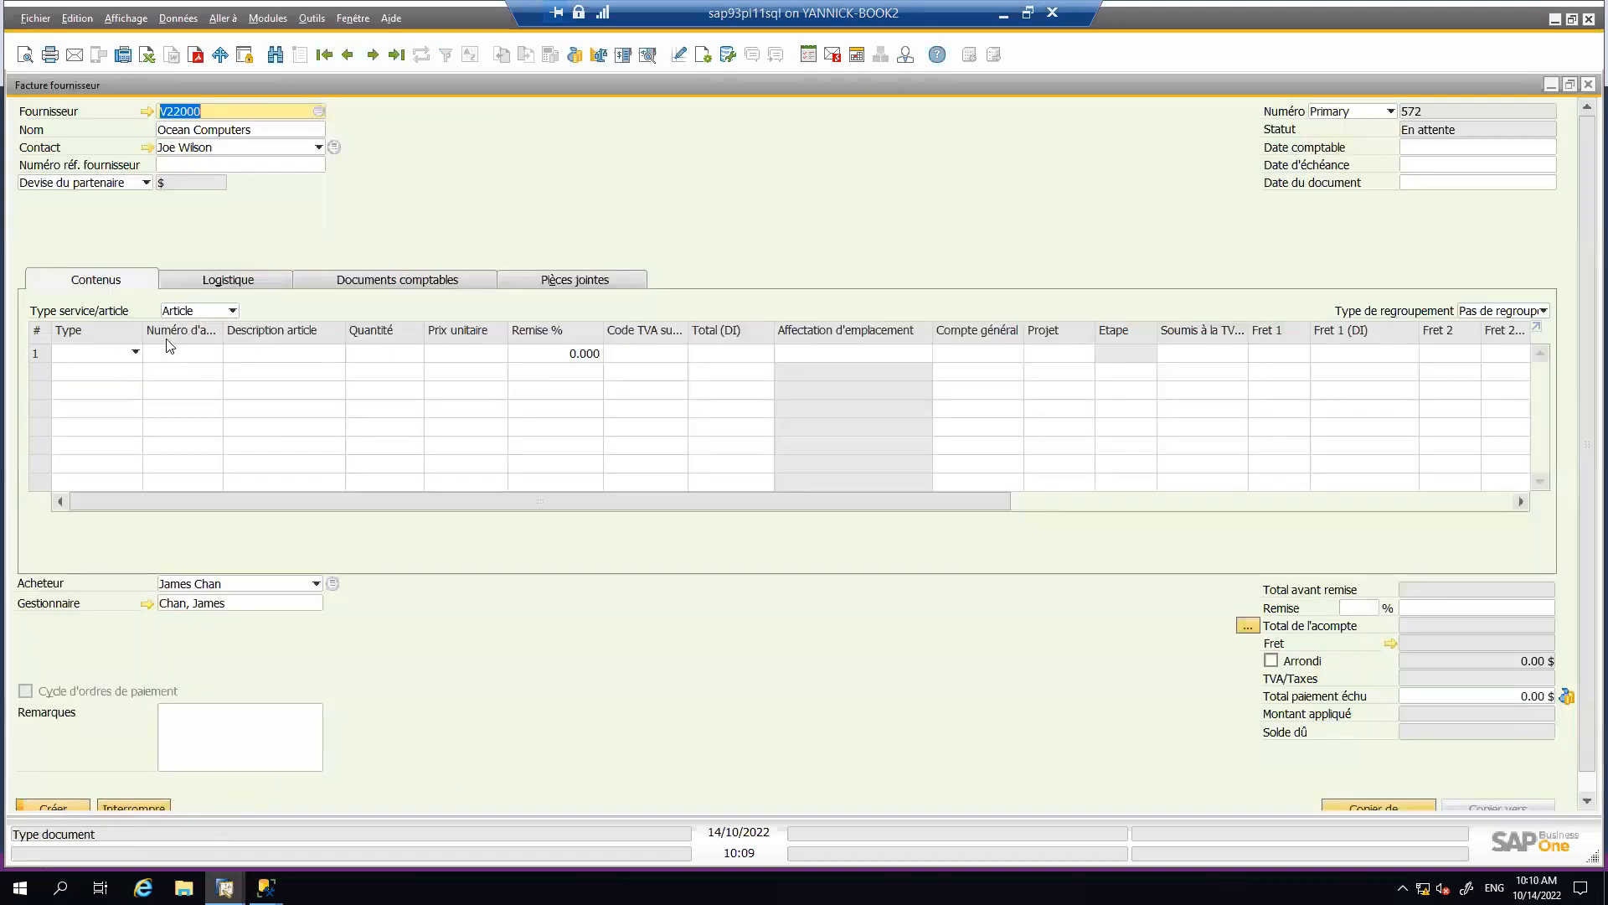
- Look up the item TEST DEPENSE in the item list and add it to the first invoice line
left_click(135, 352)
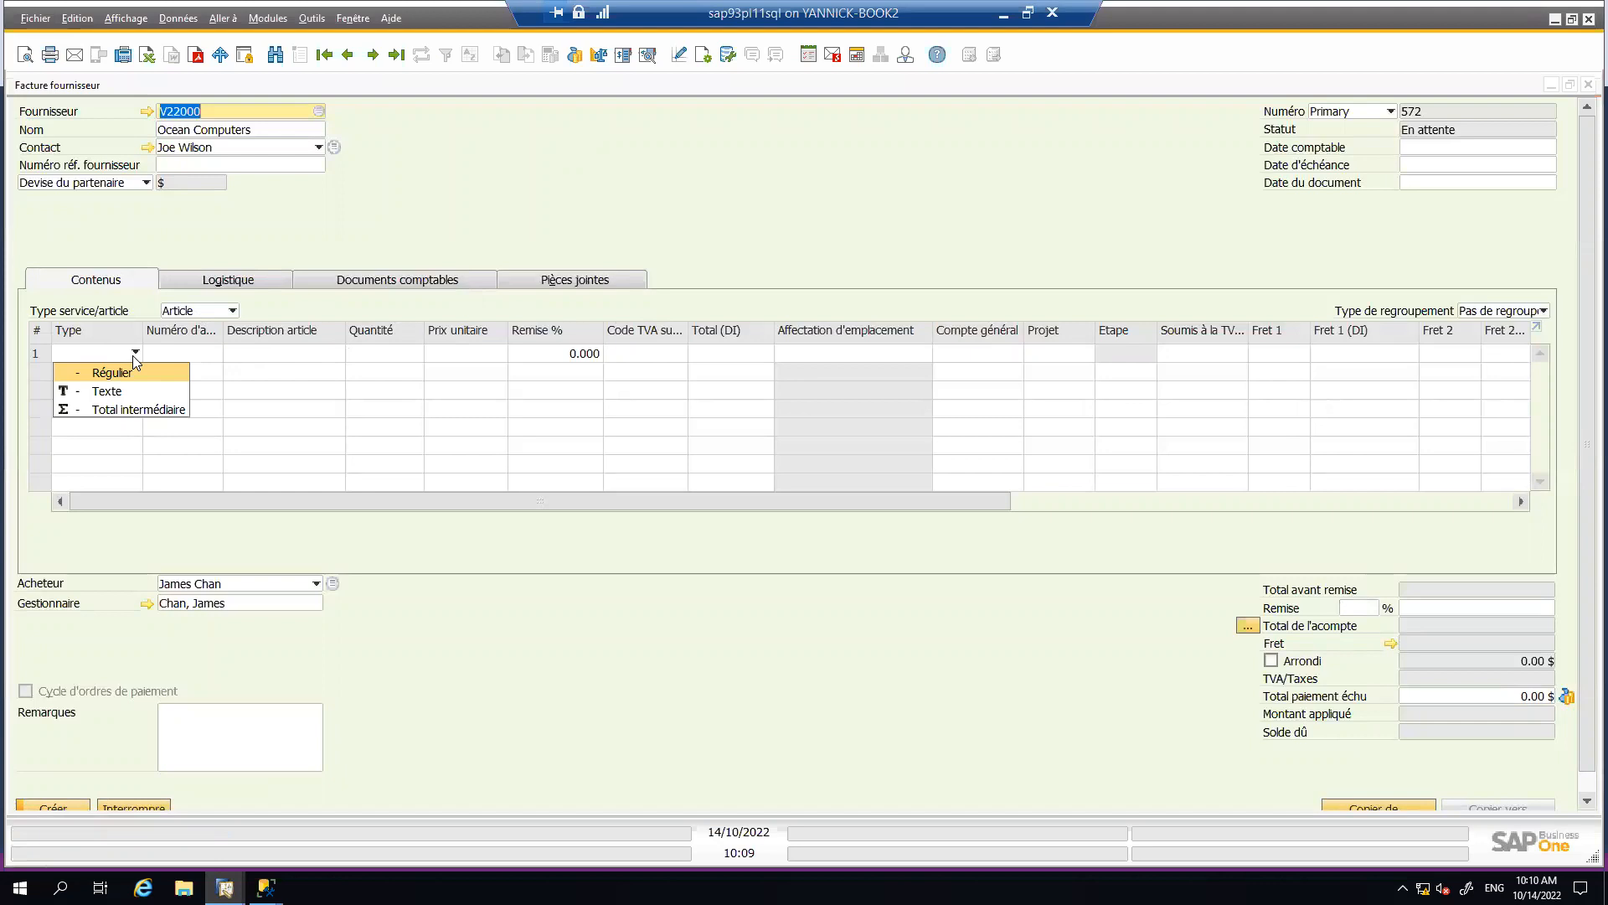
left_click(214, 351)
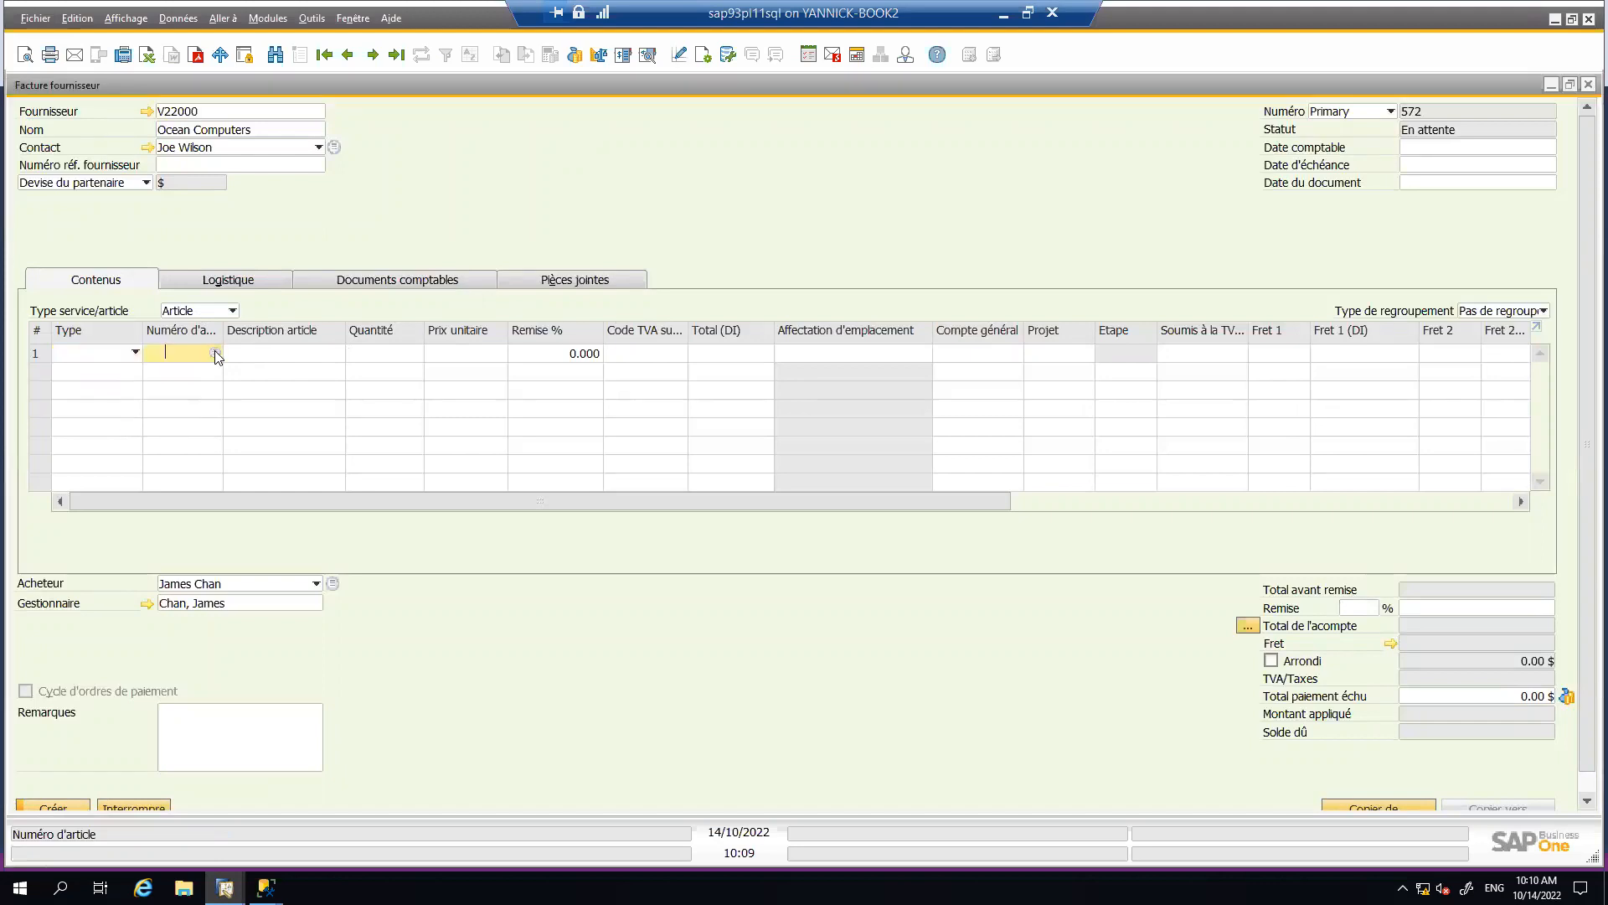
left_click(216, 352)
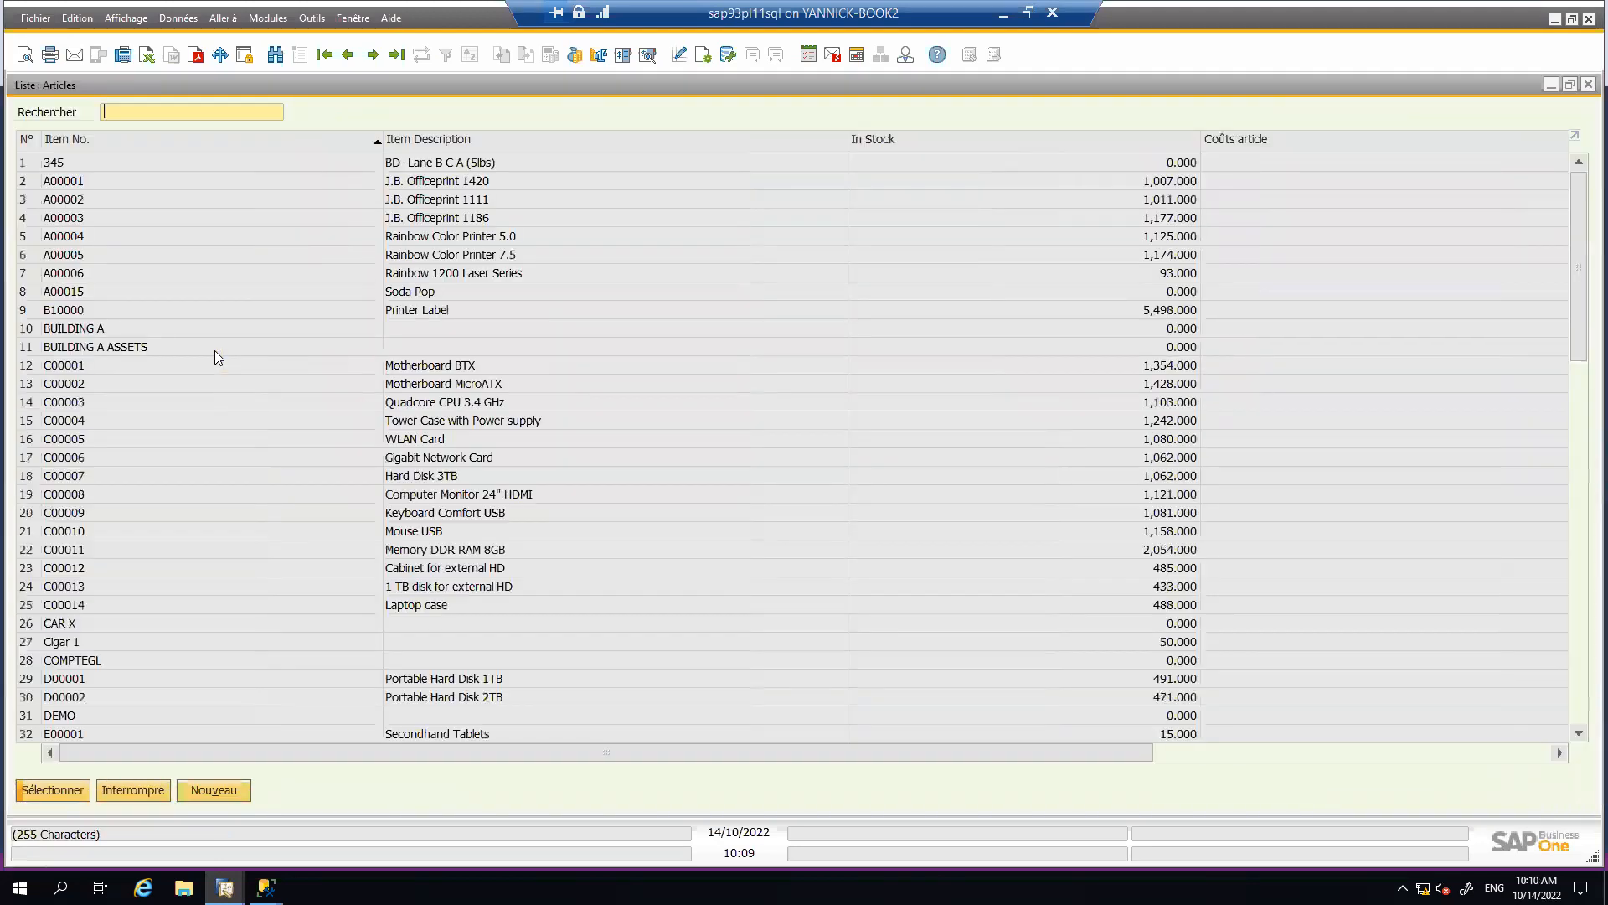
type("fr")
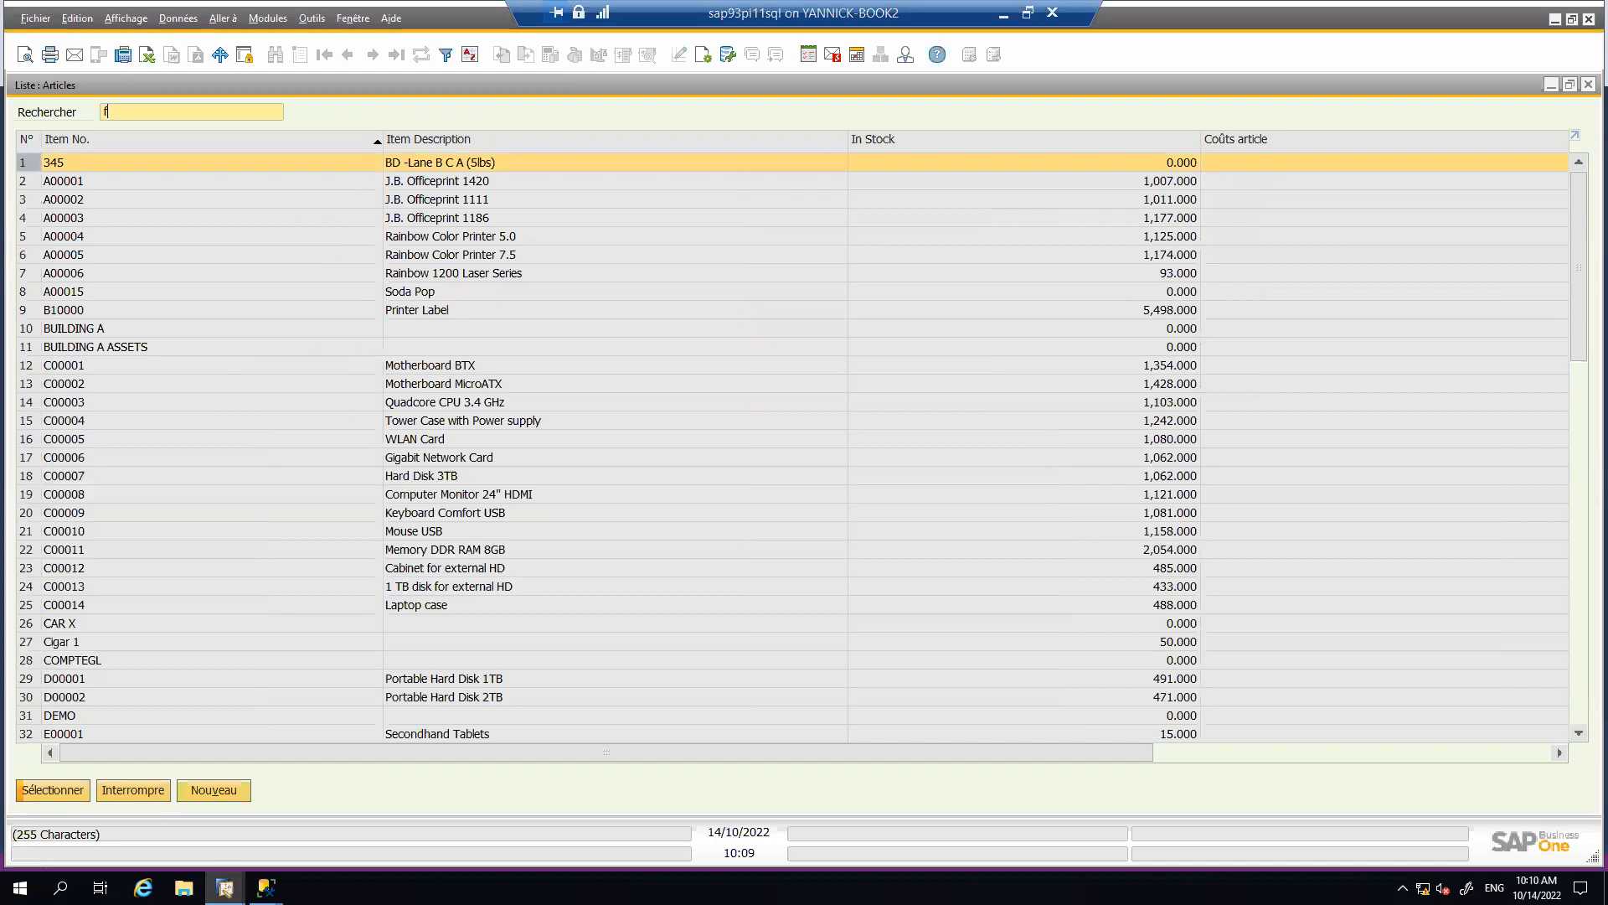
key("BackSpace")
key("BackSpace")
type("tra")
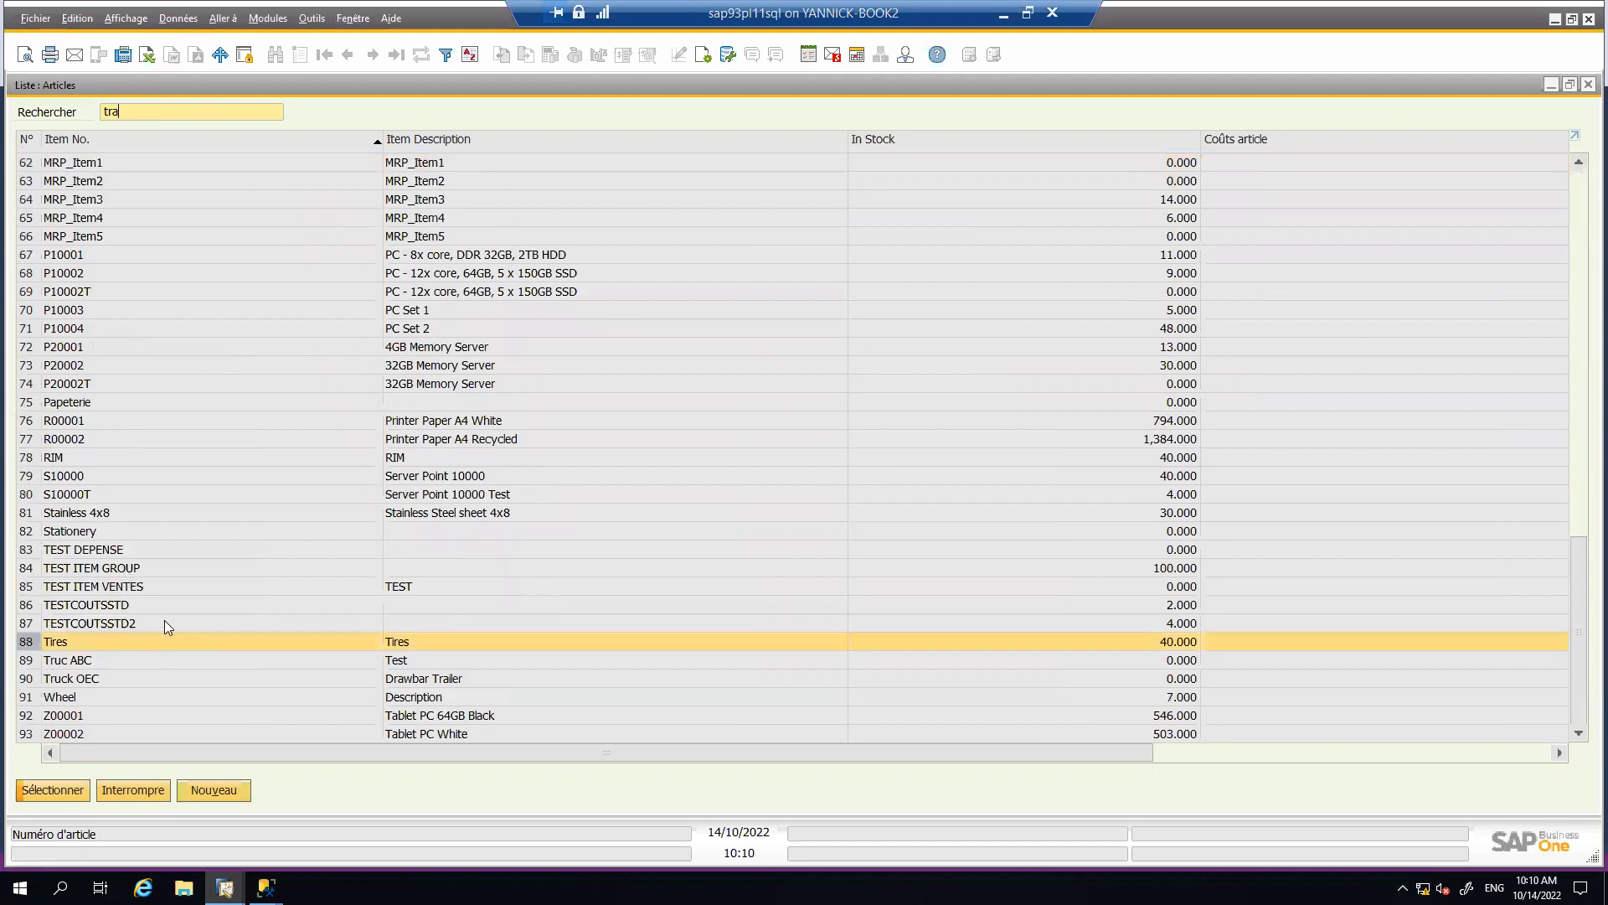
double_click(128, 553)
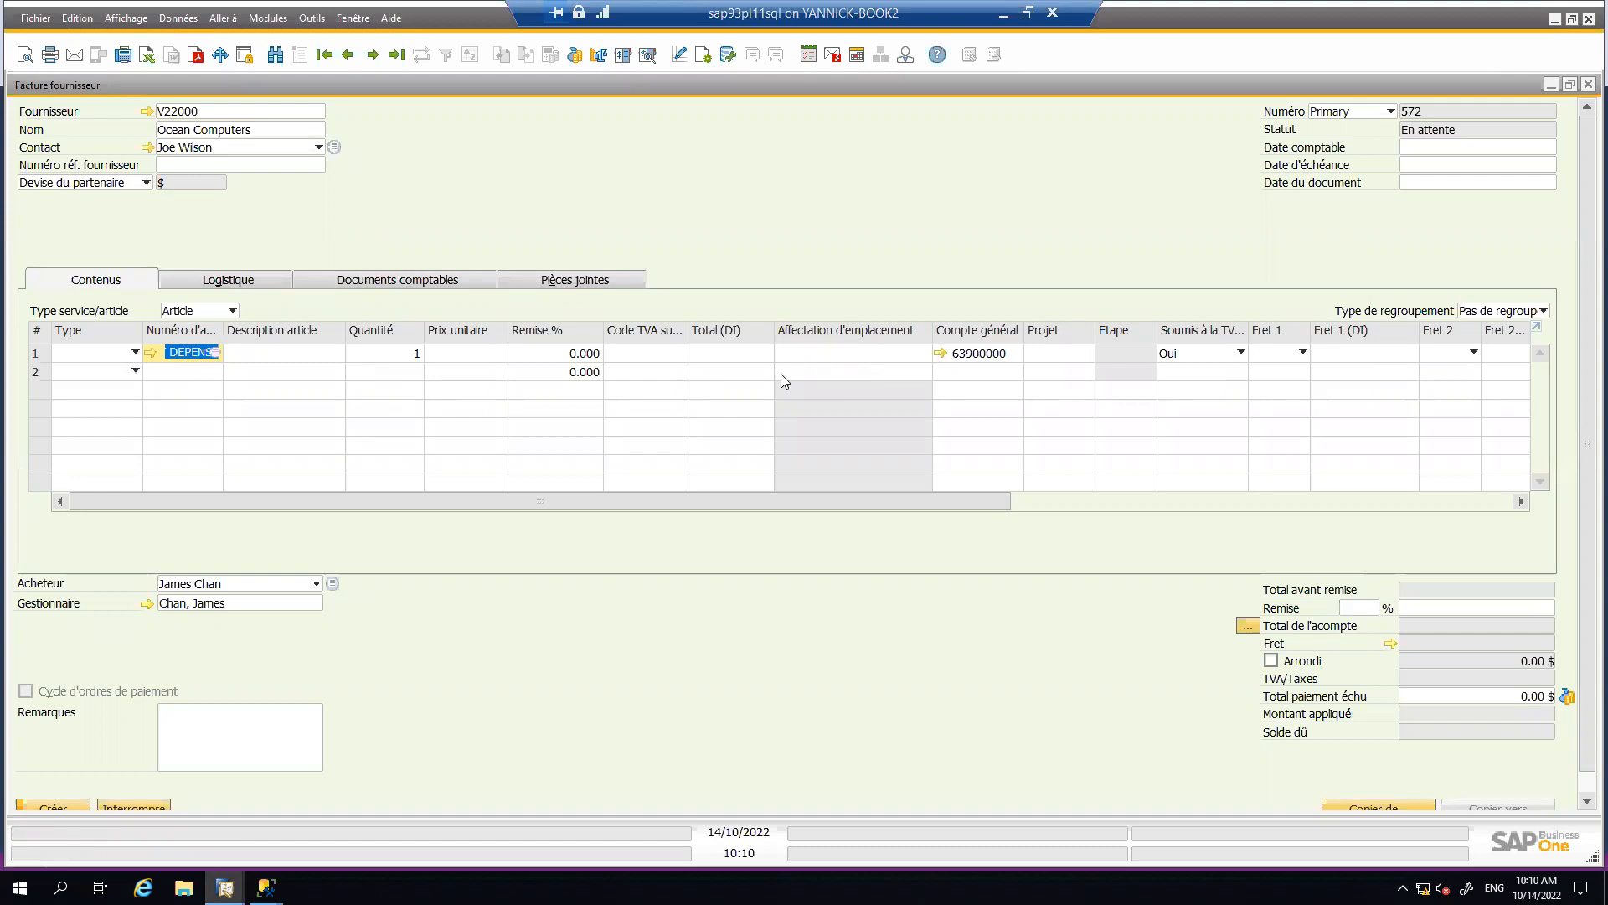
- Change the invoice type to Service, accepting the data deletion, and view the list of accounts available for the first line's Compte général
left_click(233, 311)
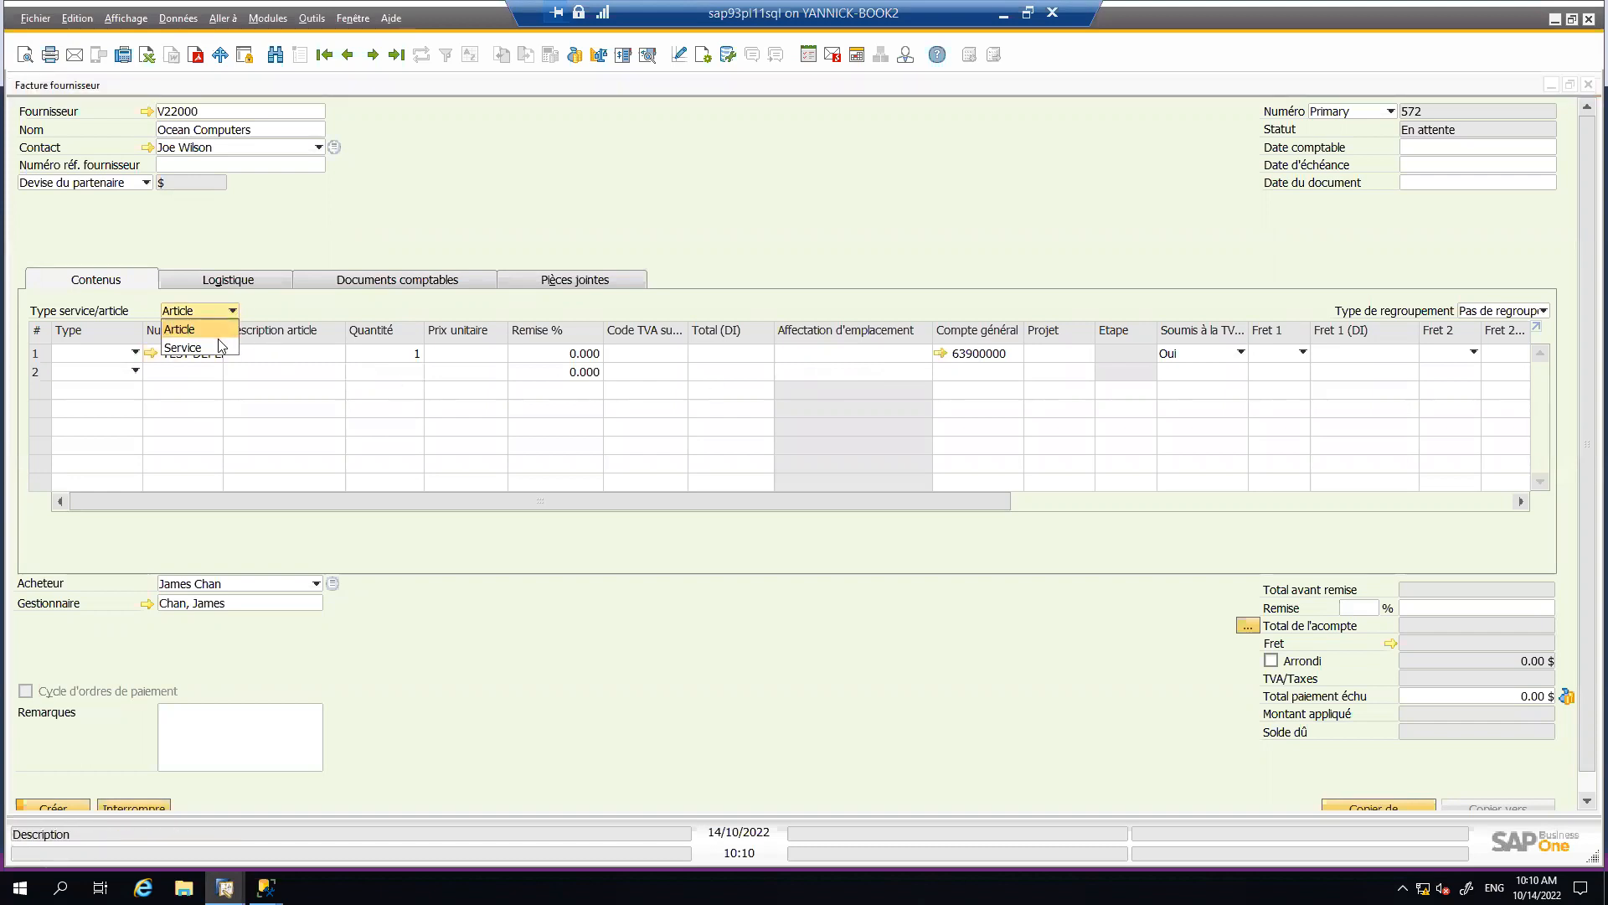
left_click(216, 347)
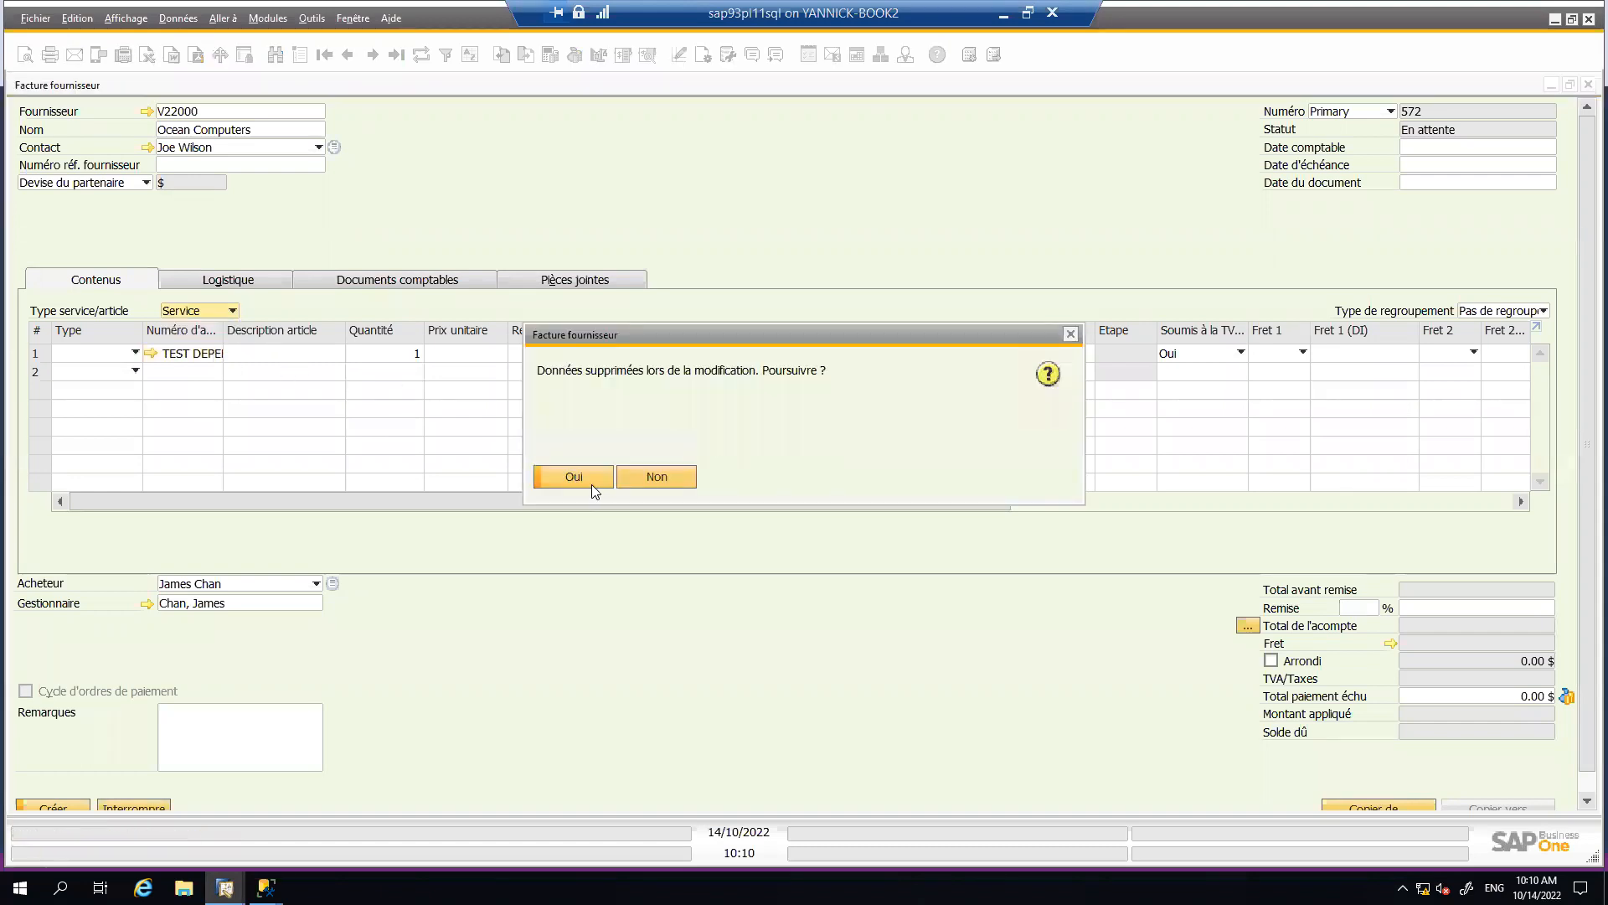
left_click(273, 358)
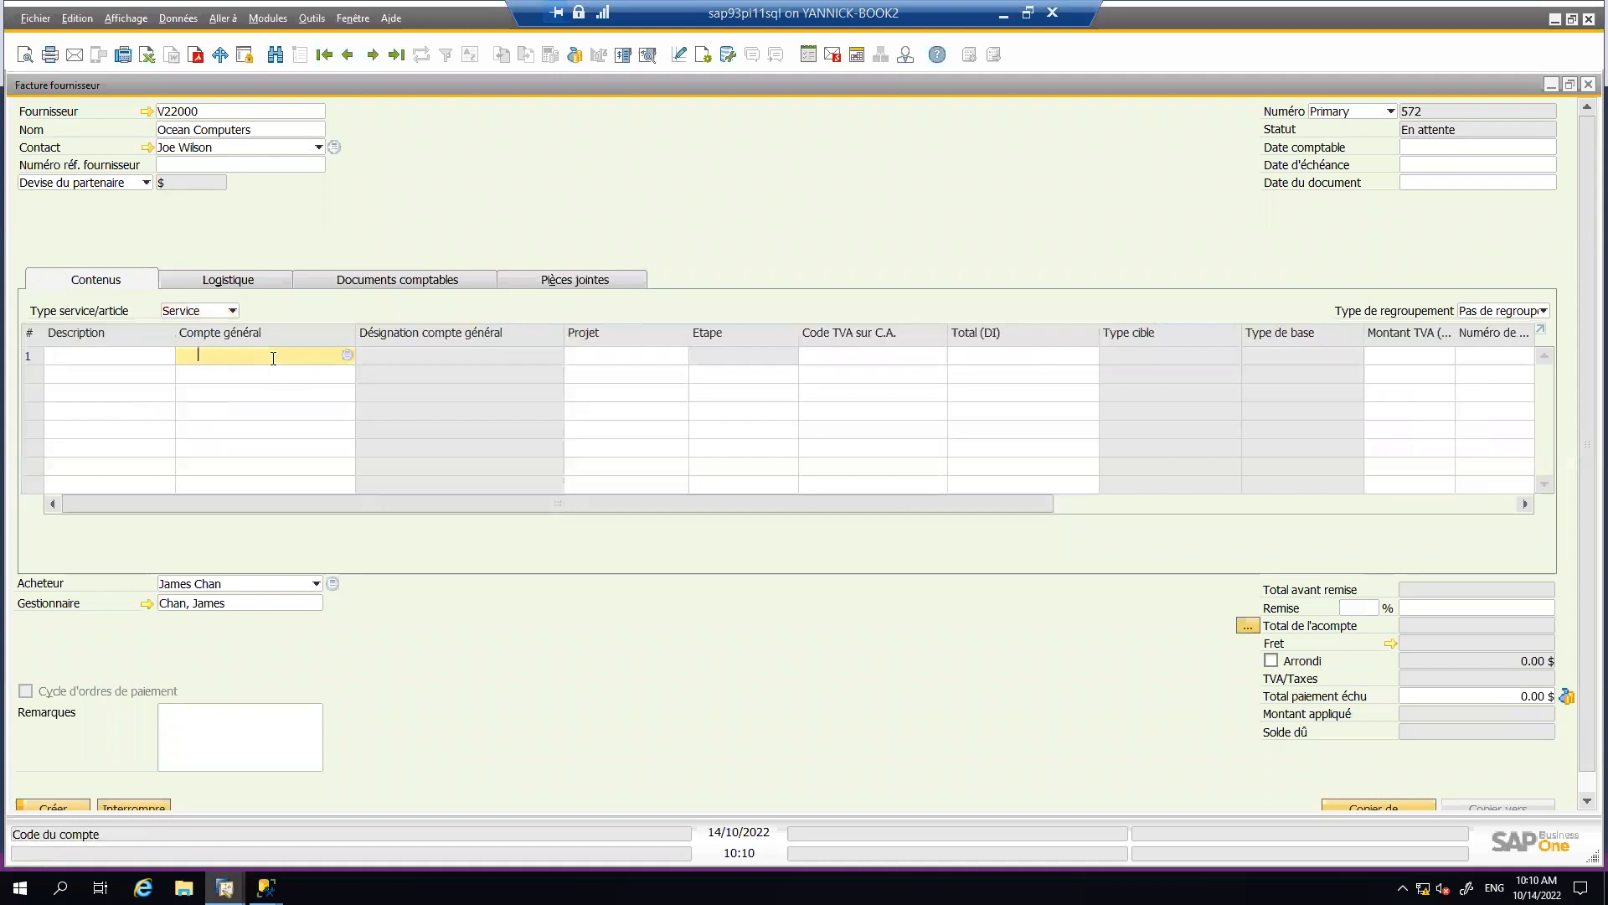
left_click(347, 354)
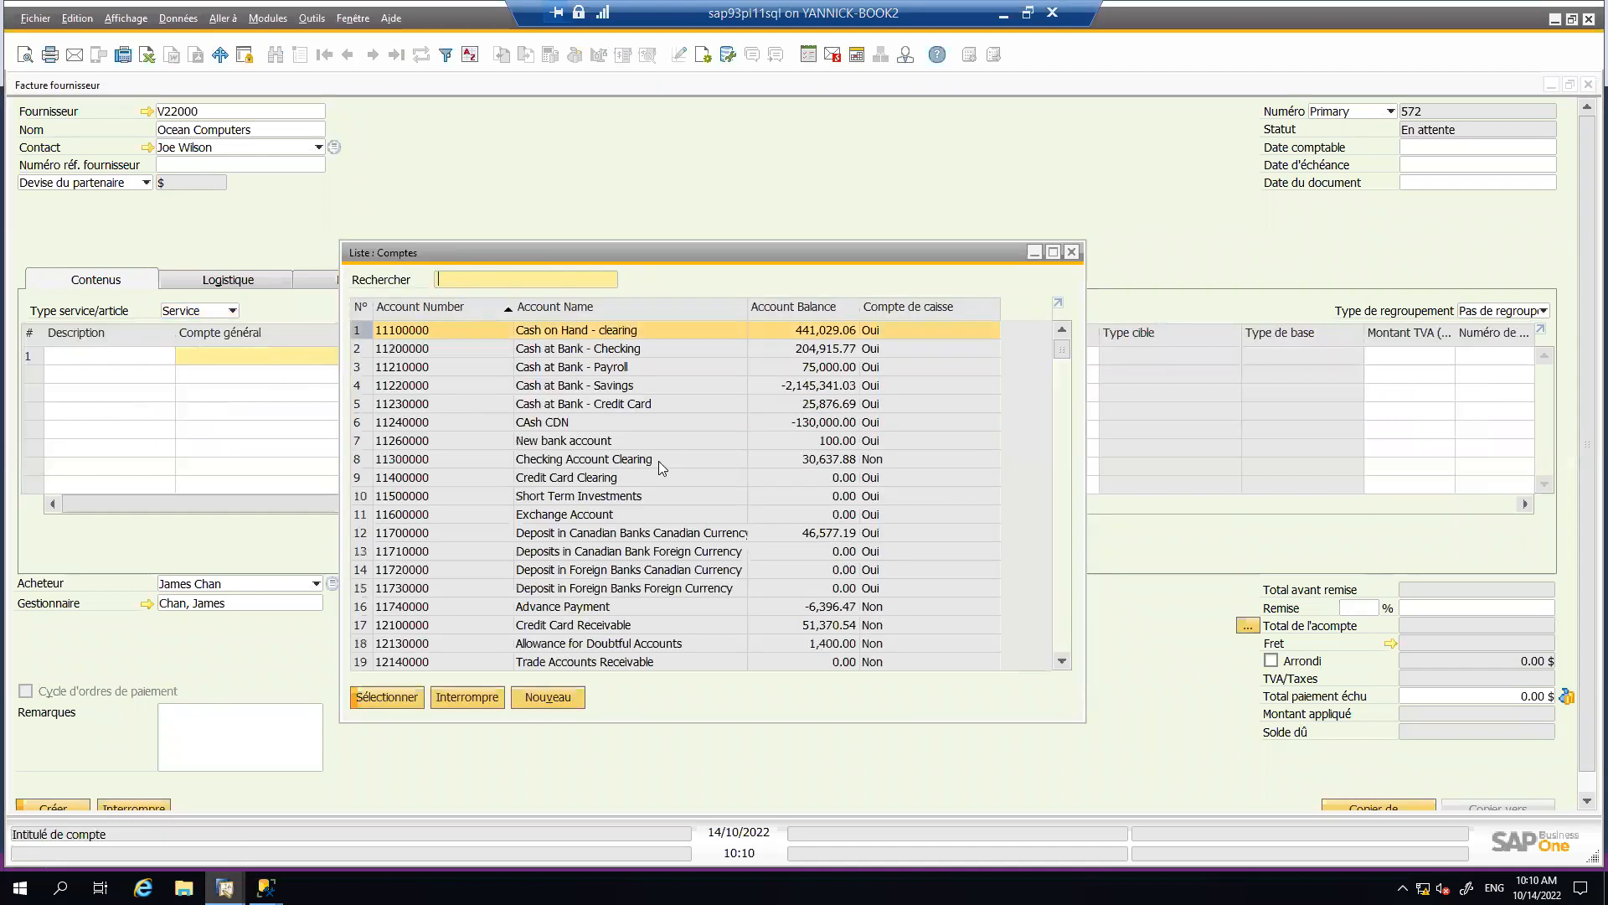
left_click(468, 698)
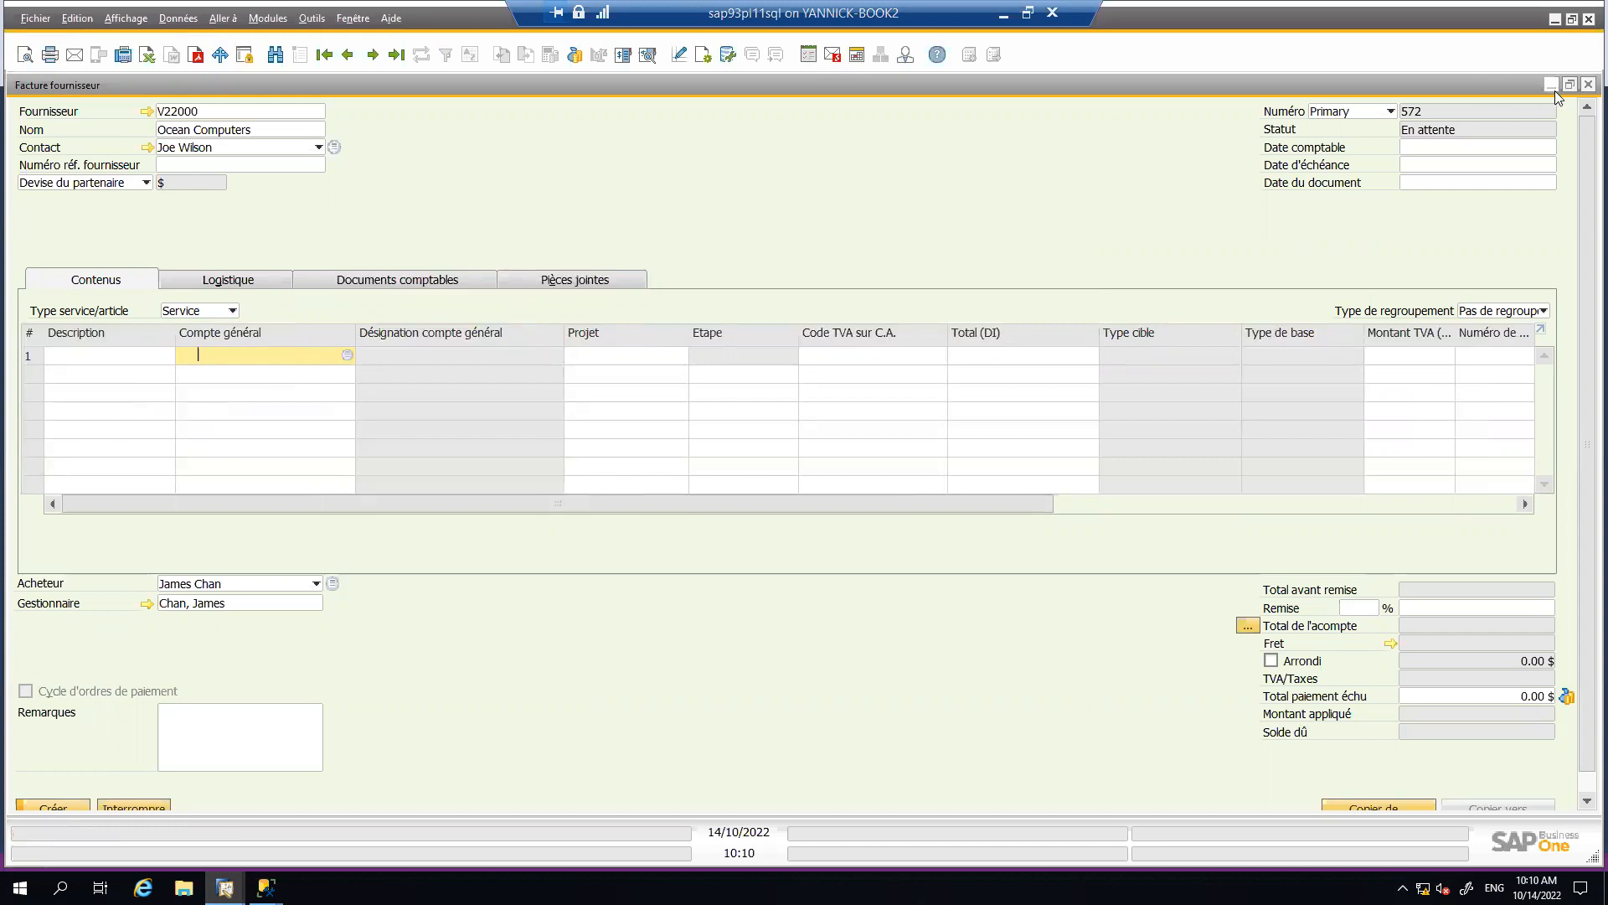
- Close the supplier invoice and the Tablet PC White item record, discarding the changes in both
left_click(1586, 87)
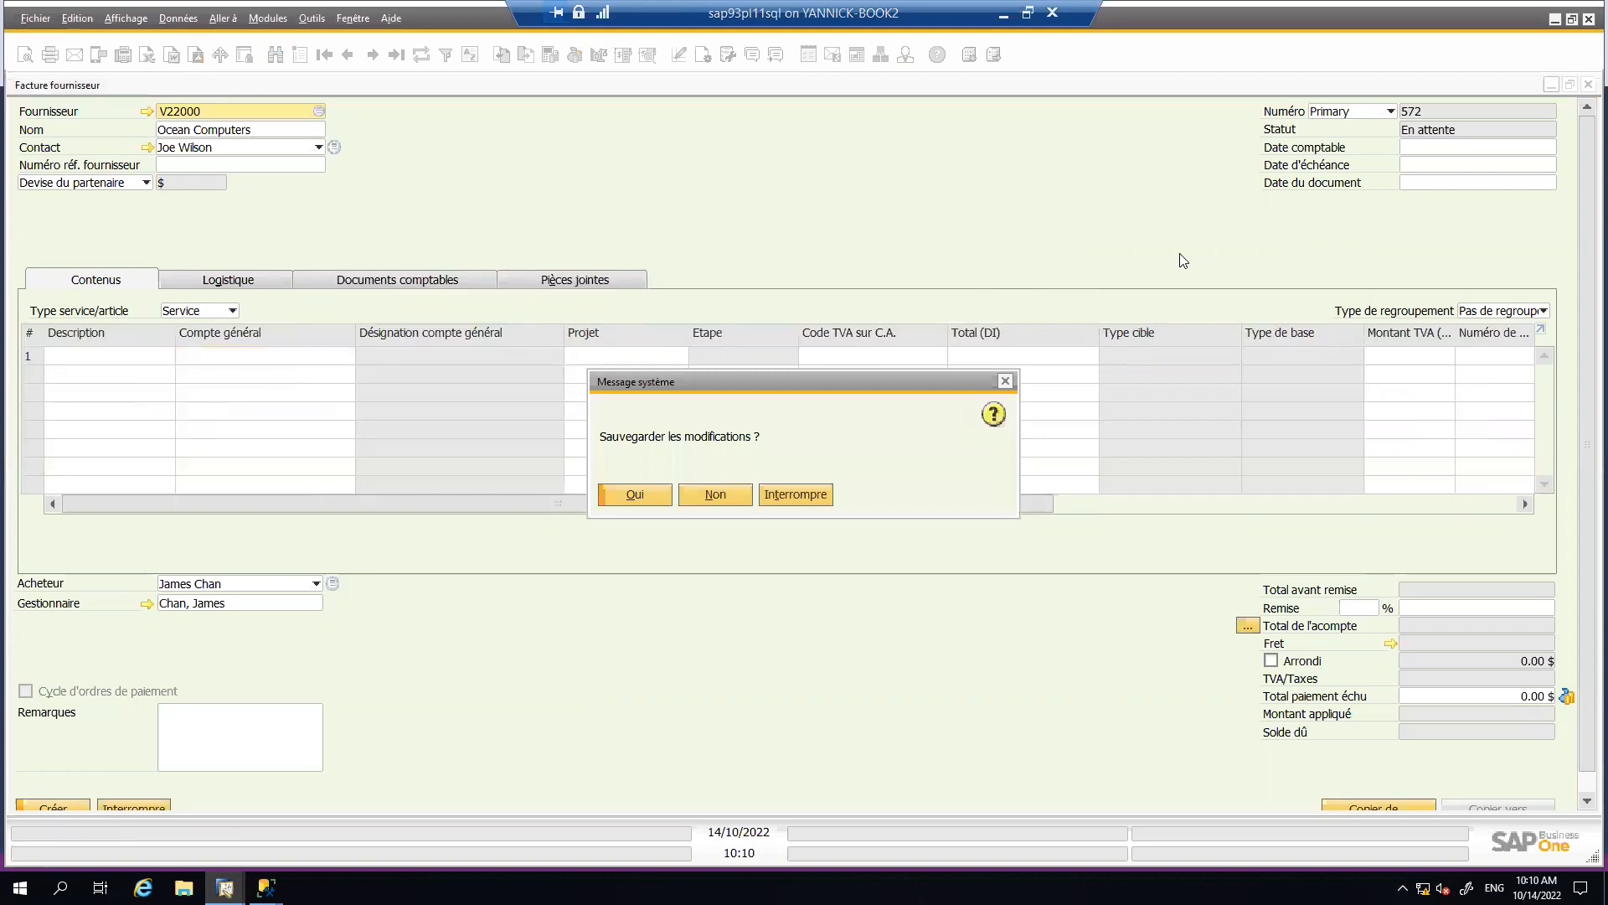
left_click(736, 503)
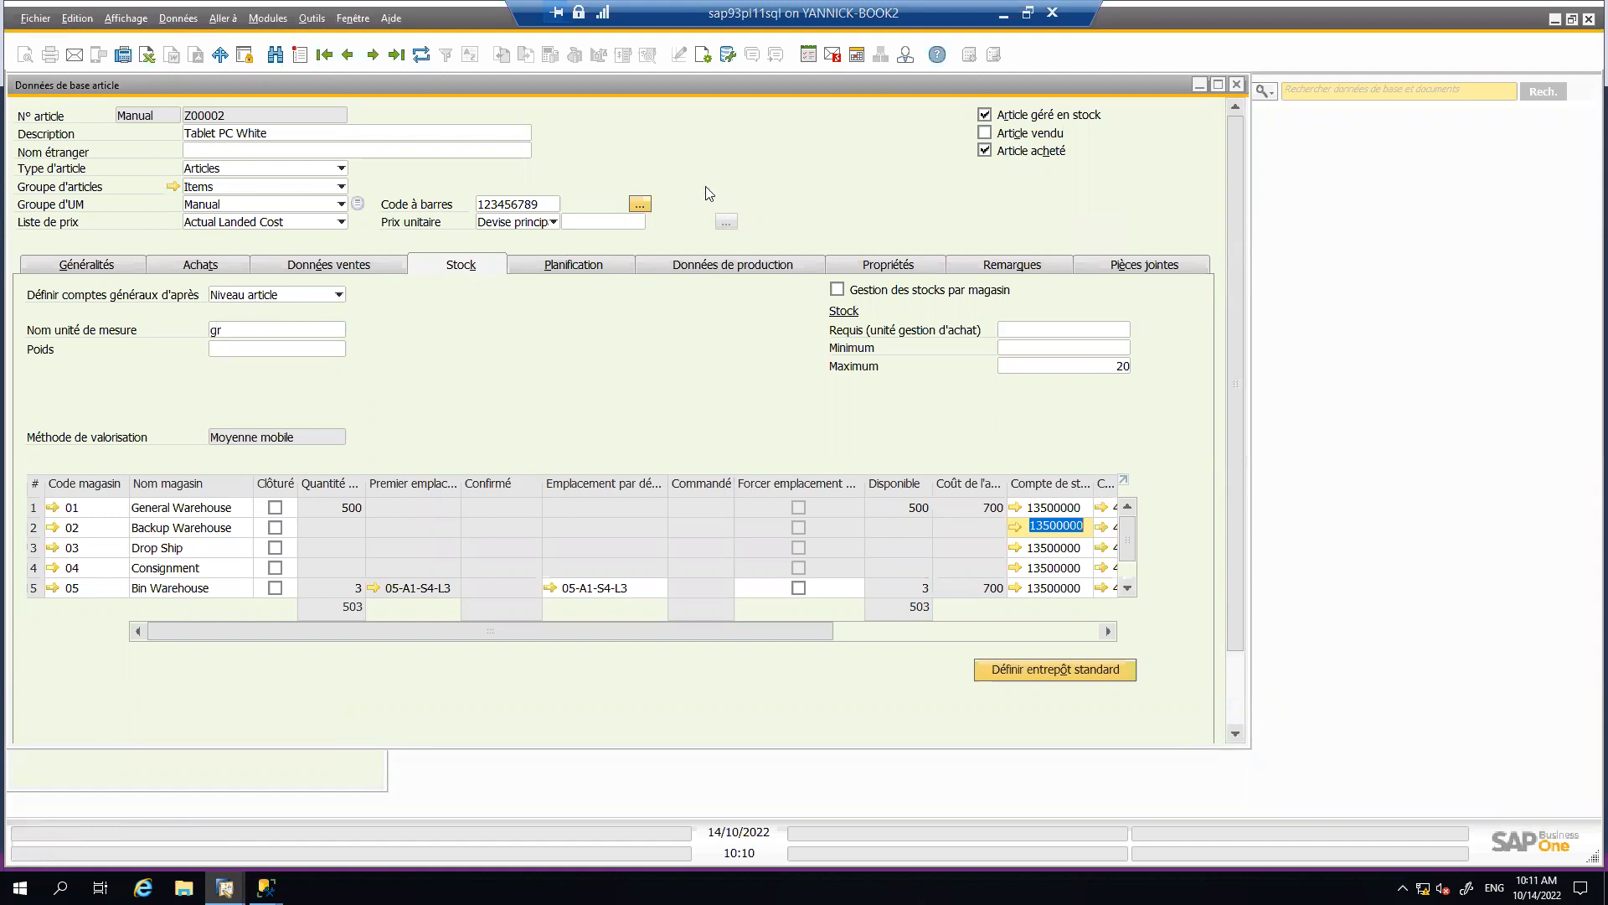
left_click(1237, 84)
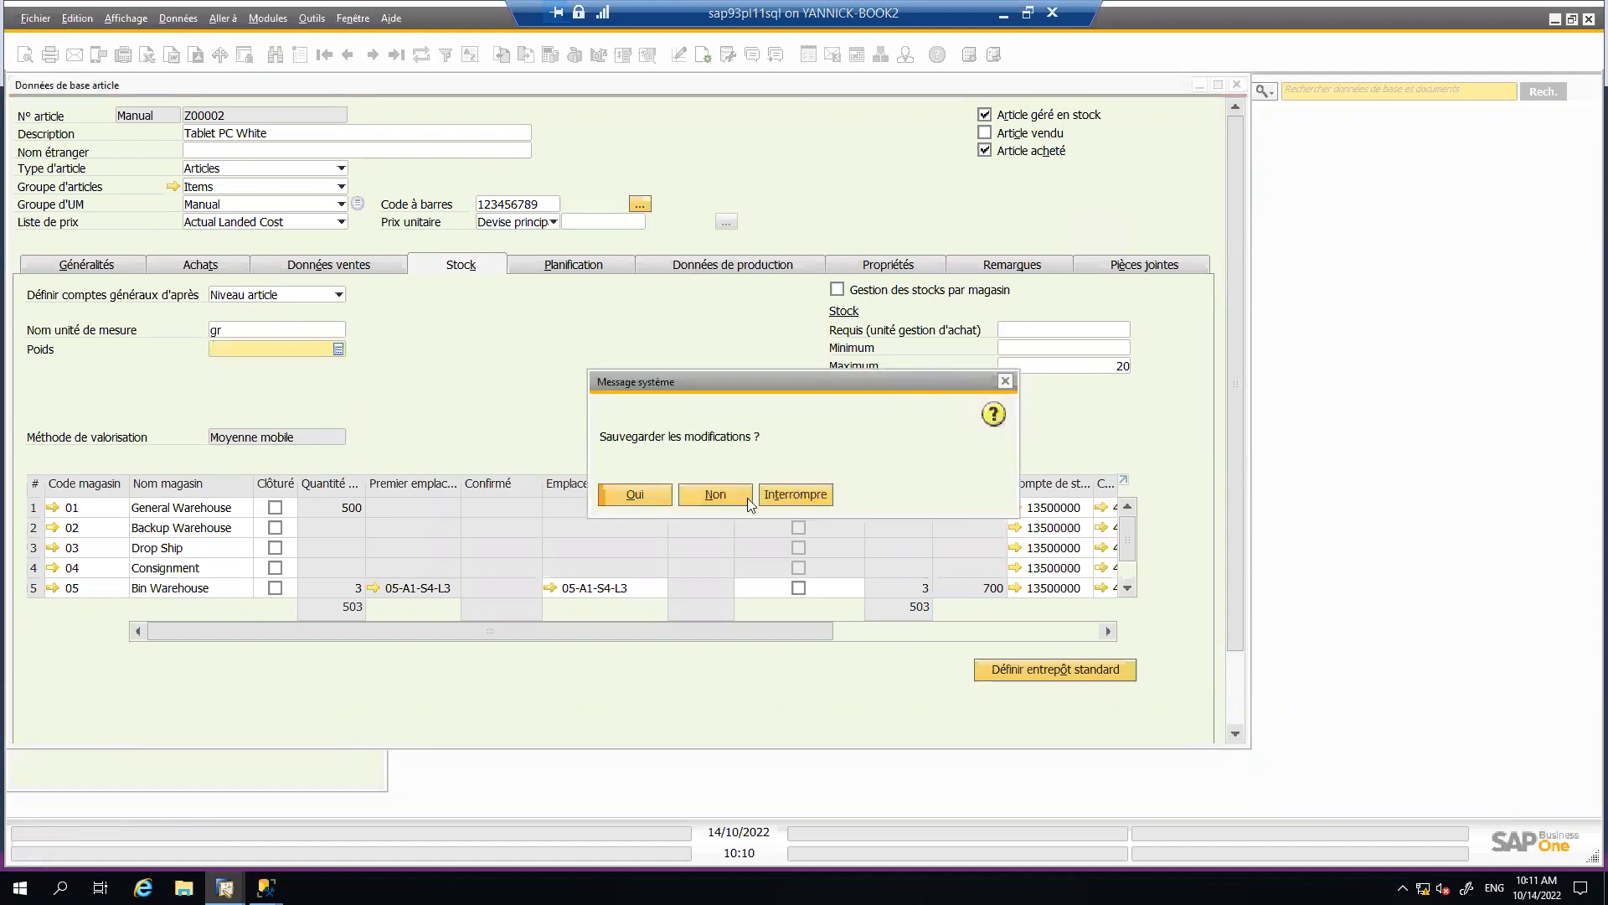
left_click(730, 501)
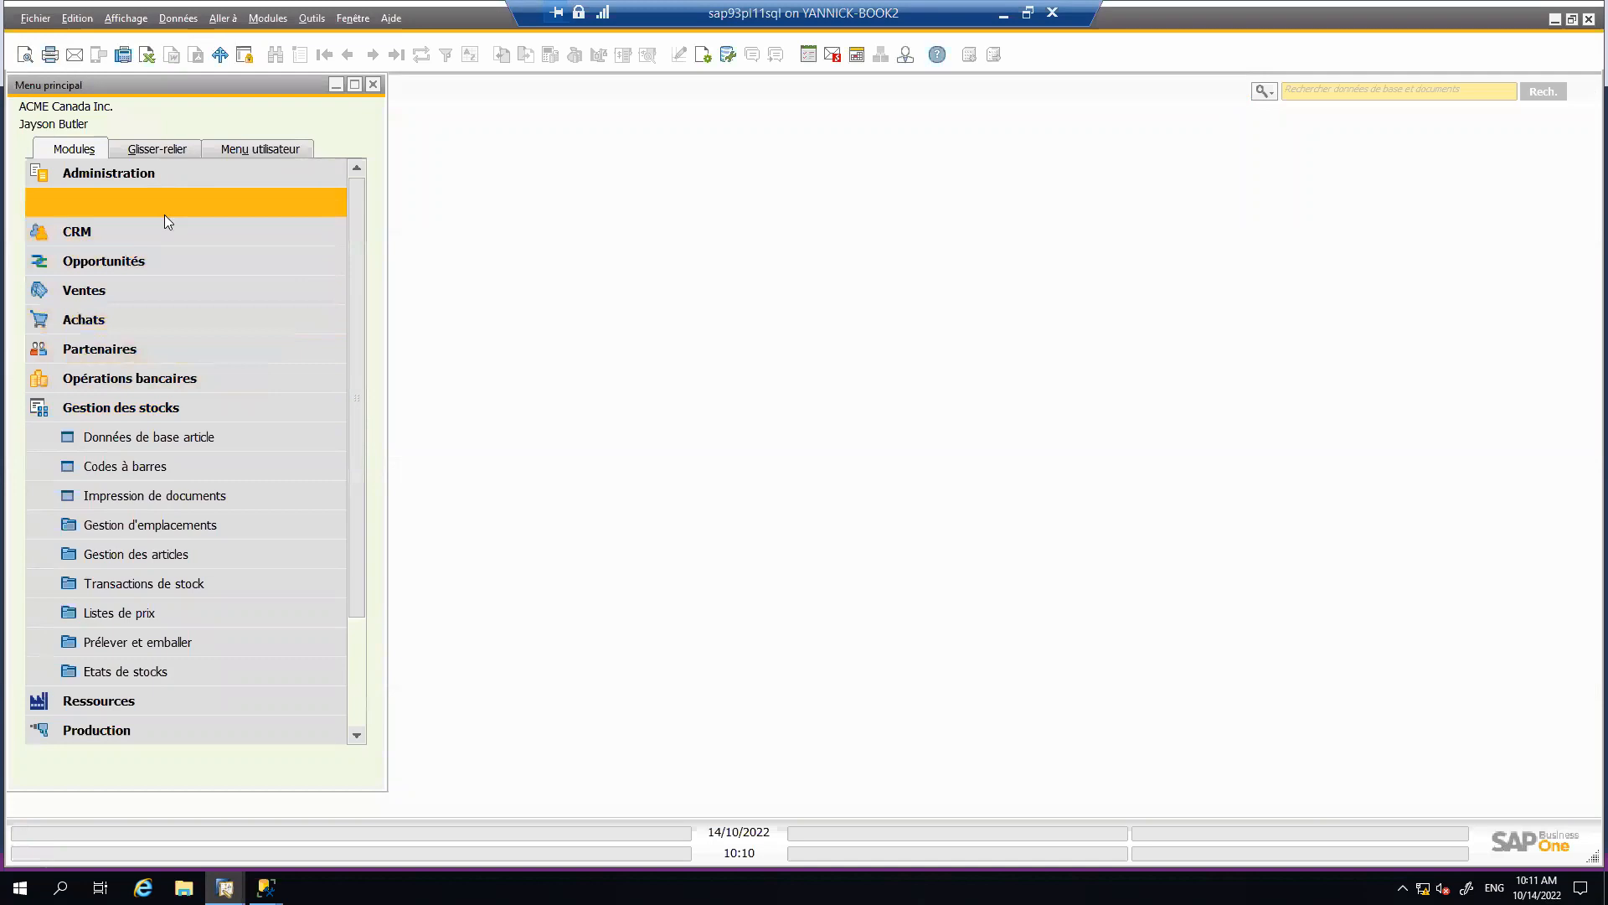
- Locate the Liens comptables entries under the financial definitions in Administration, and collapse the Définition folder again
left_click(143, 172)
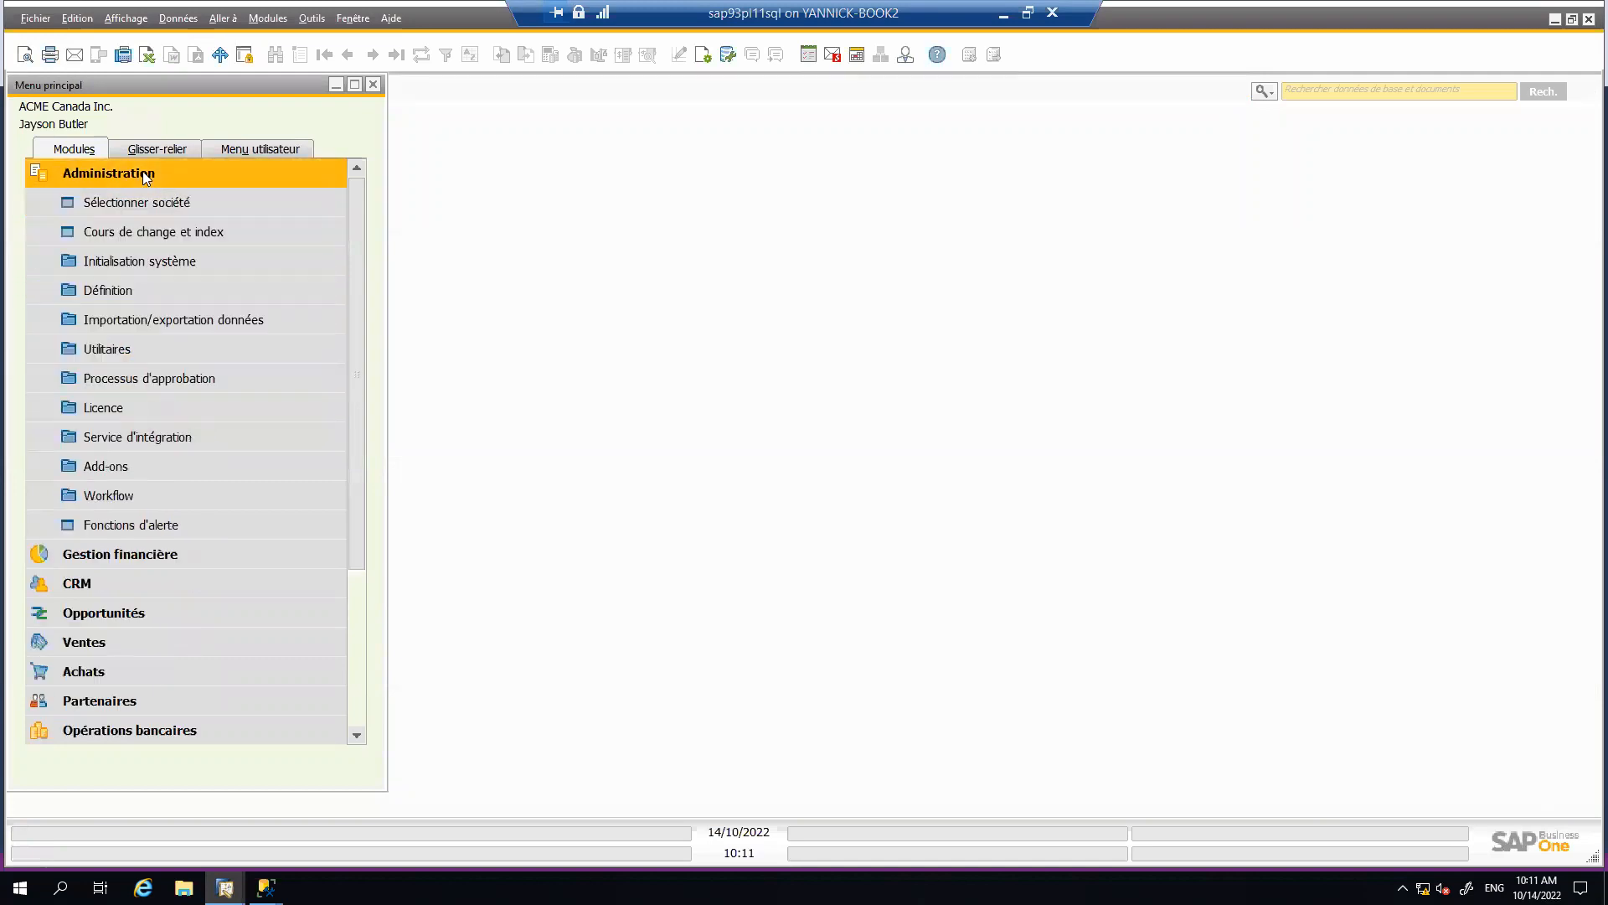
left_click(142, 300)
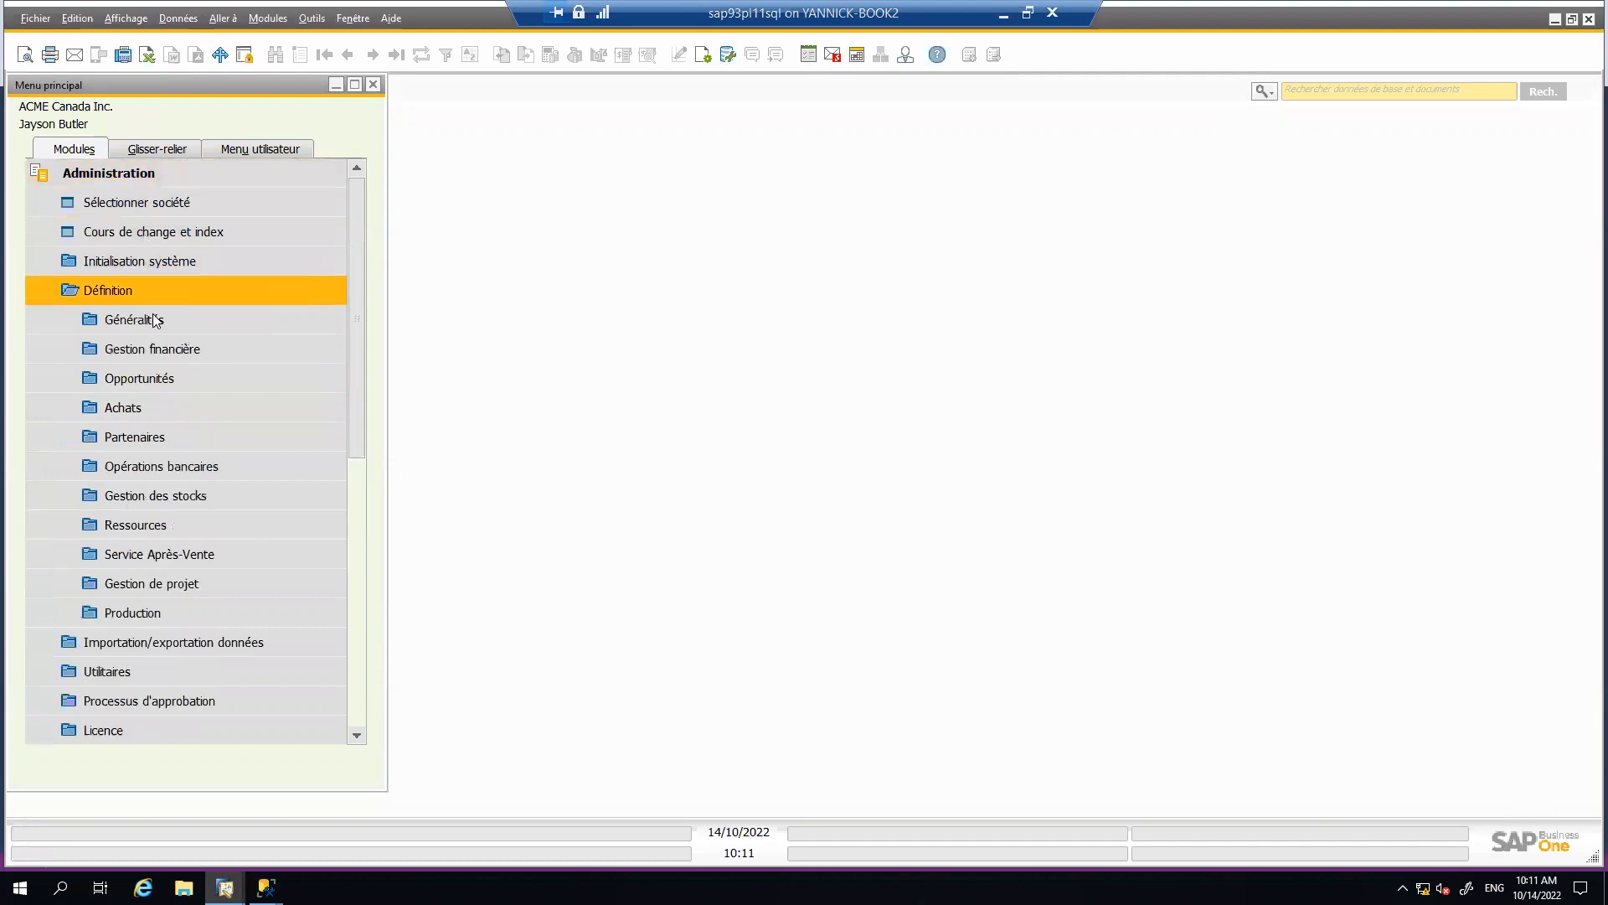
left_click(176, 348)
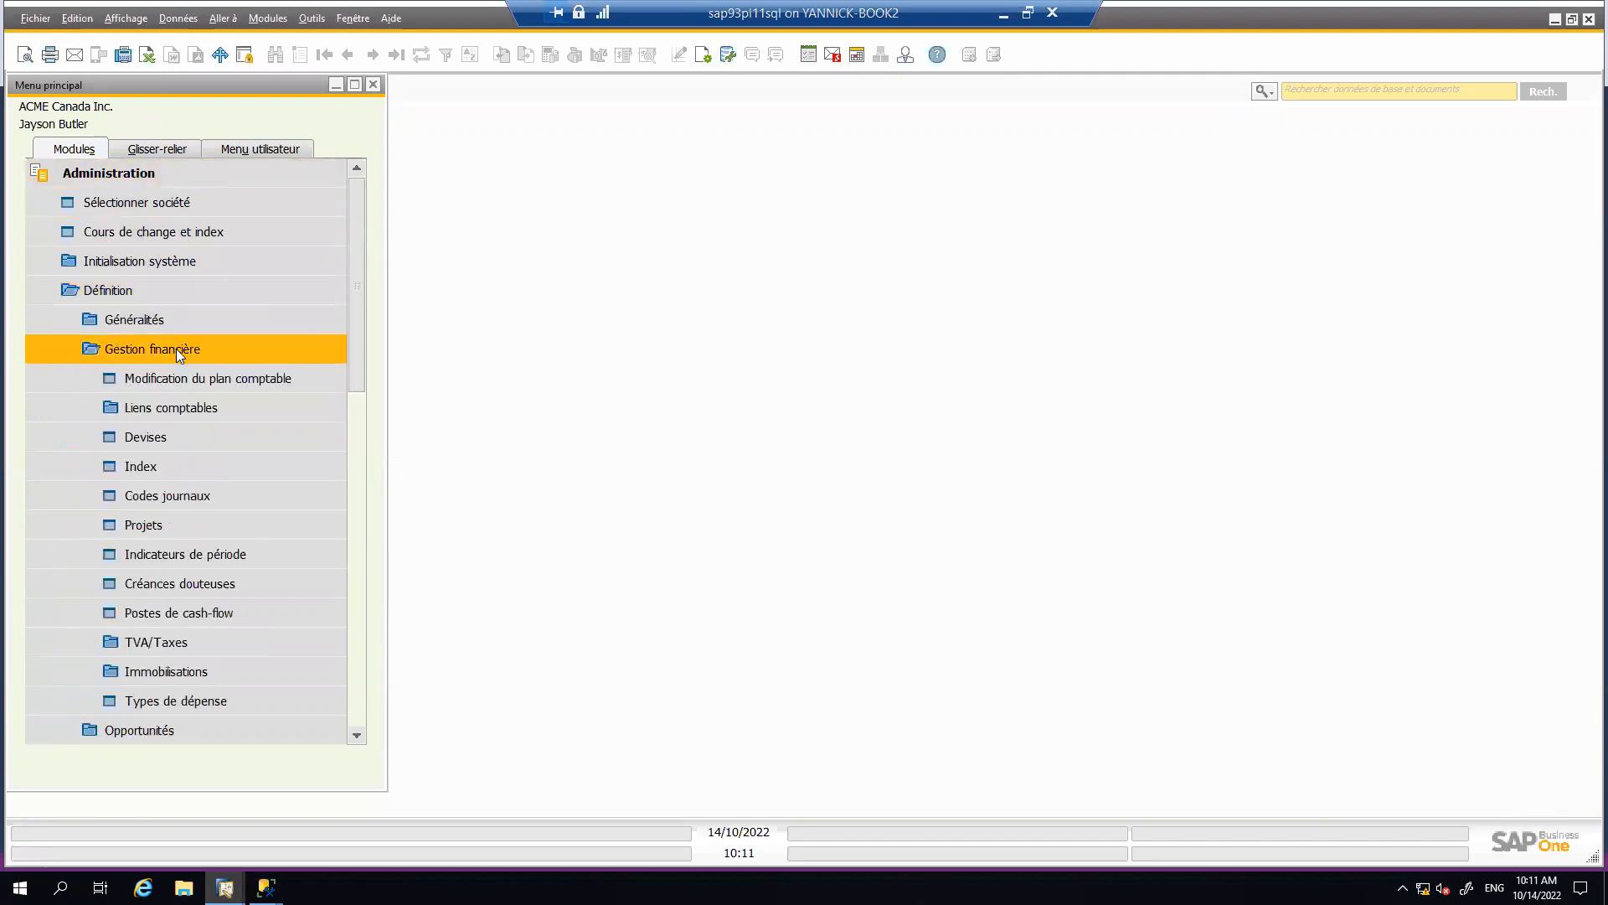
left_click(181, 405)
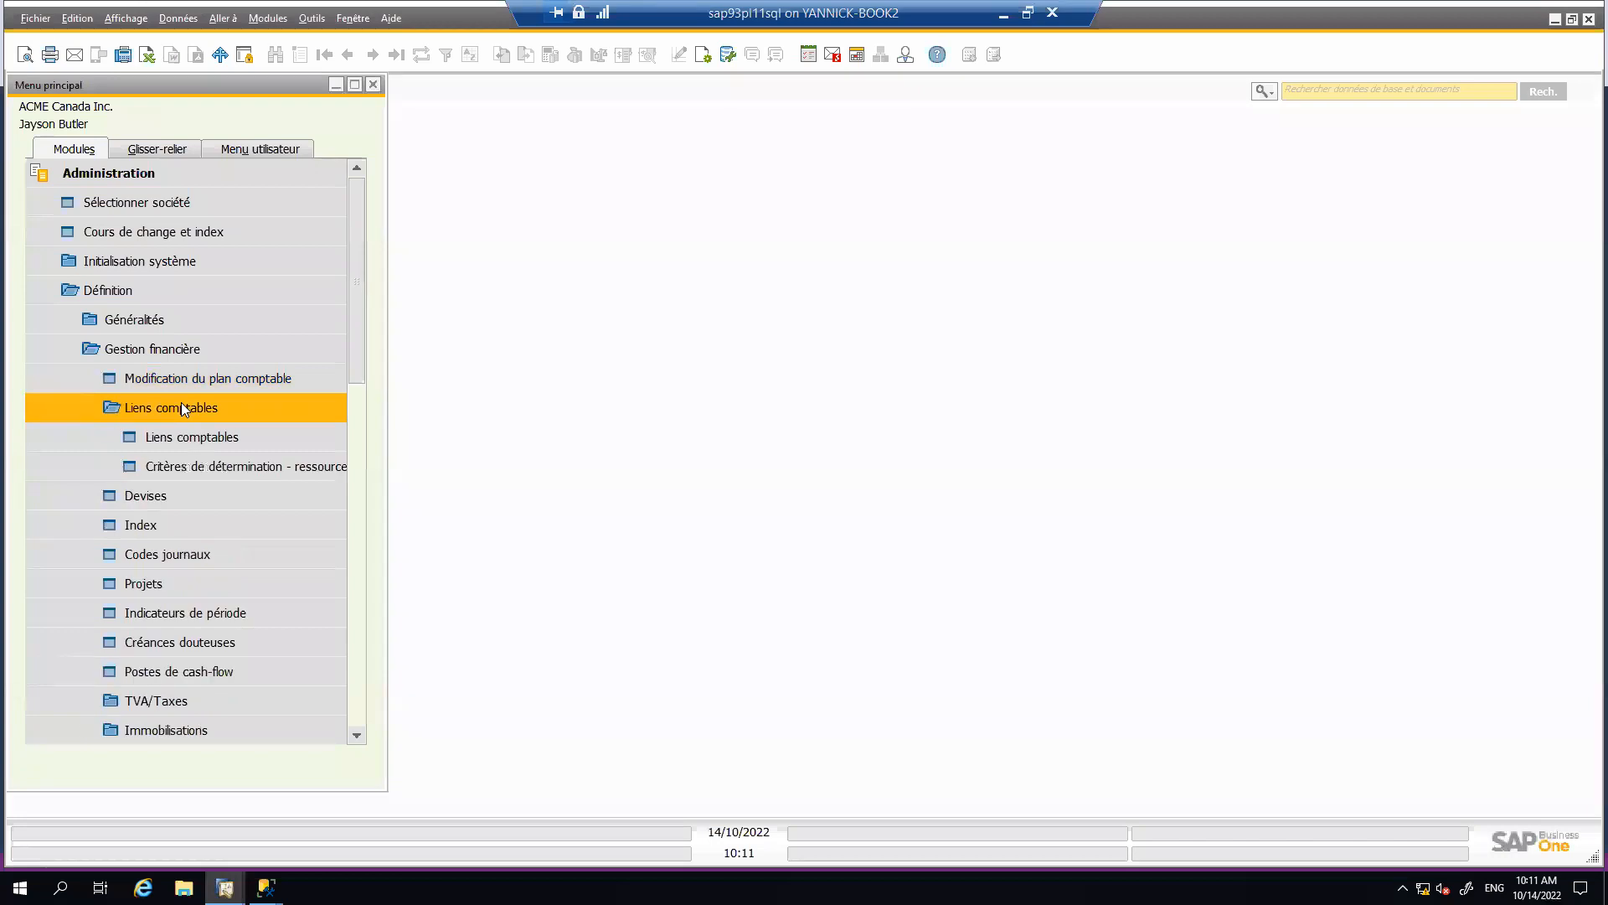
left_click(102, 348)
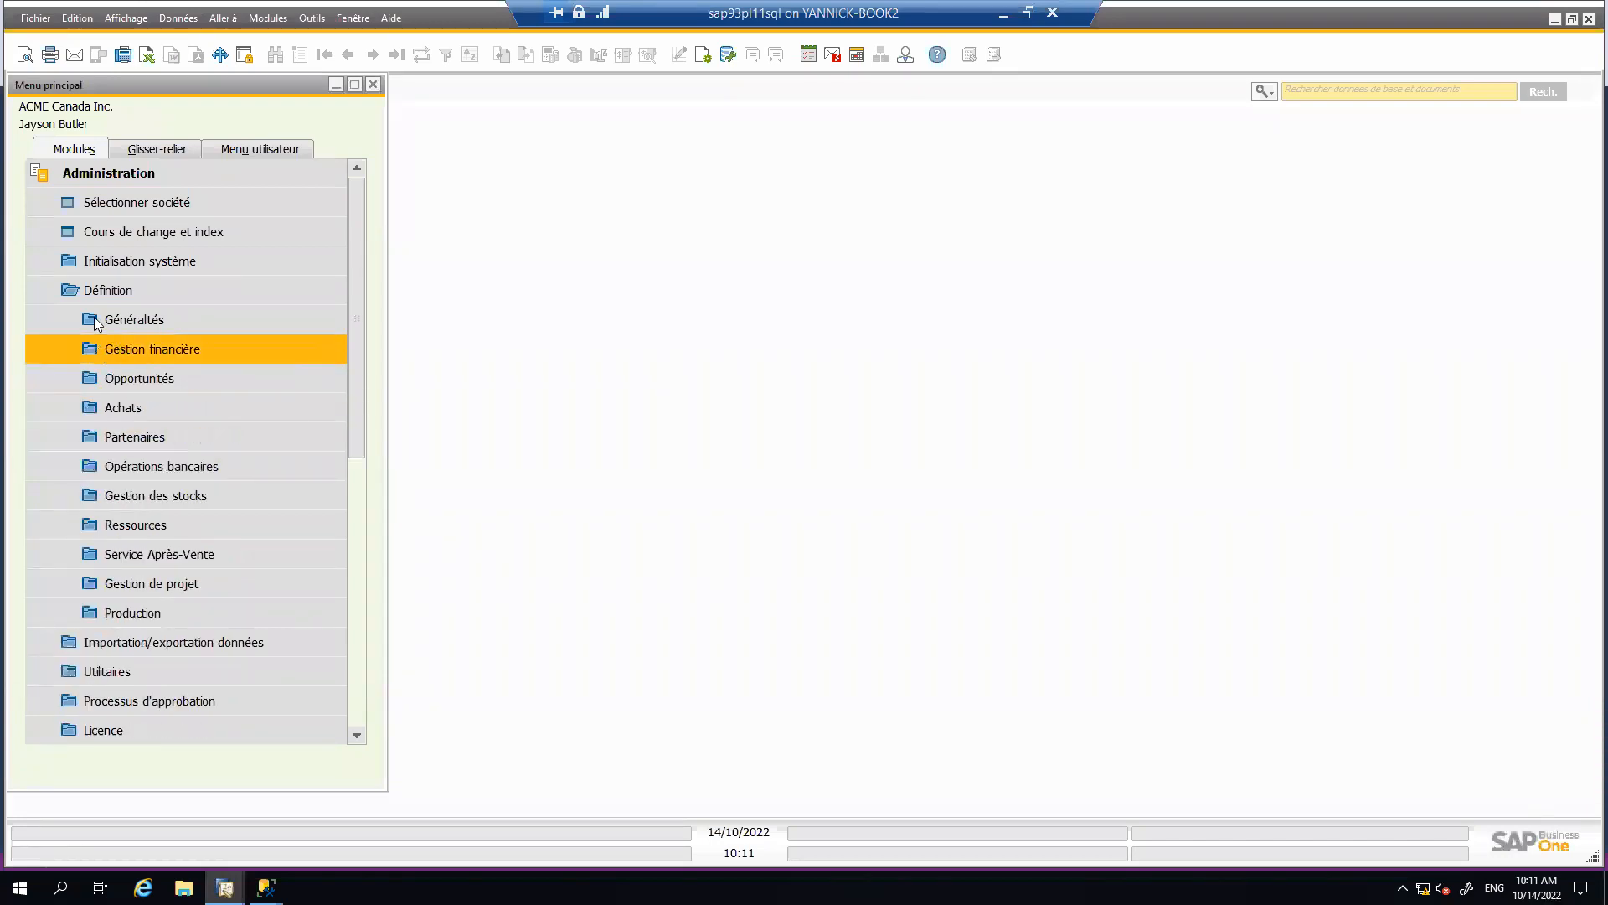
left_click(70, 295)
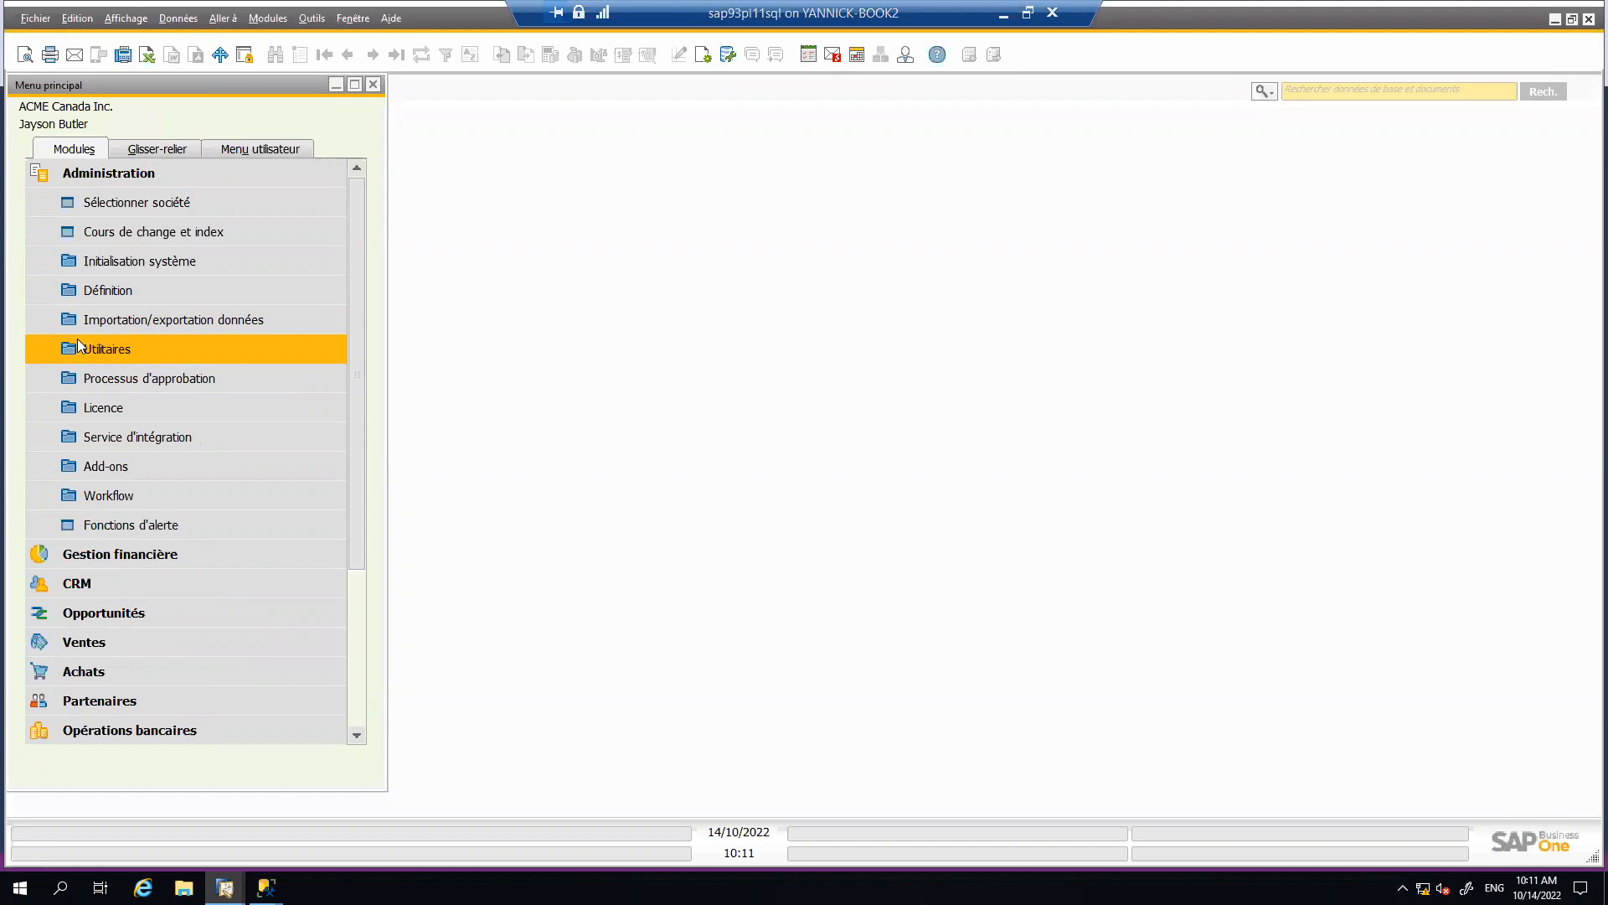
- Open the Groupes d'articles definition from the stock definitions and view the accounting settings of the Accessories group
left_click(104, 302)
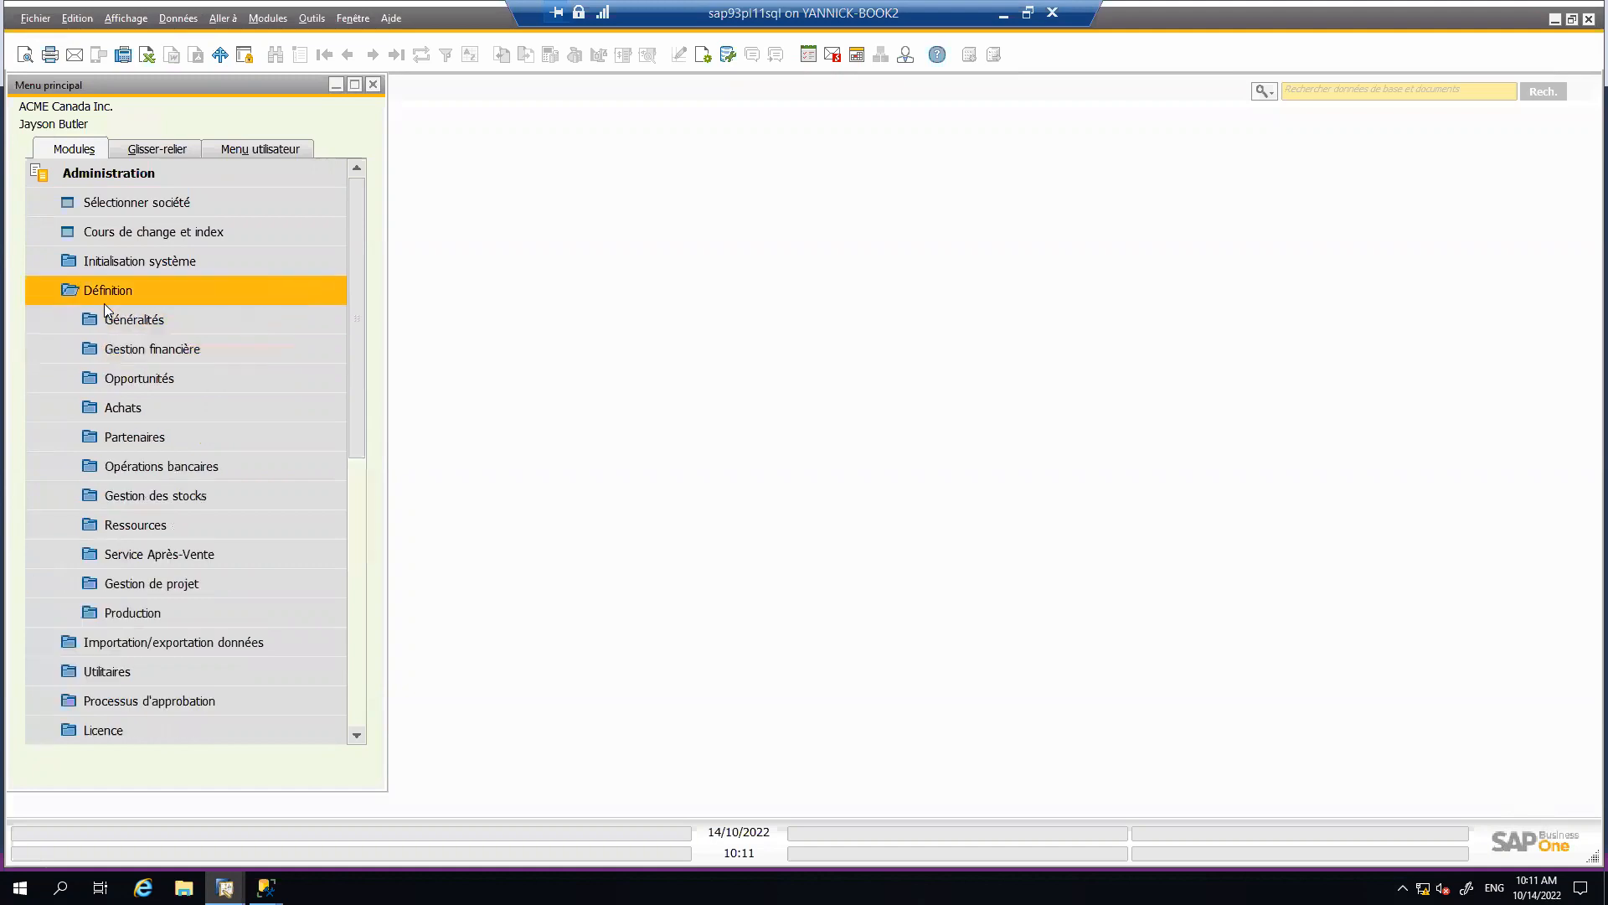
left_click(86, 500)
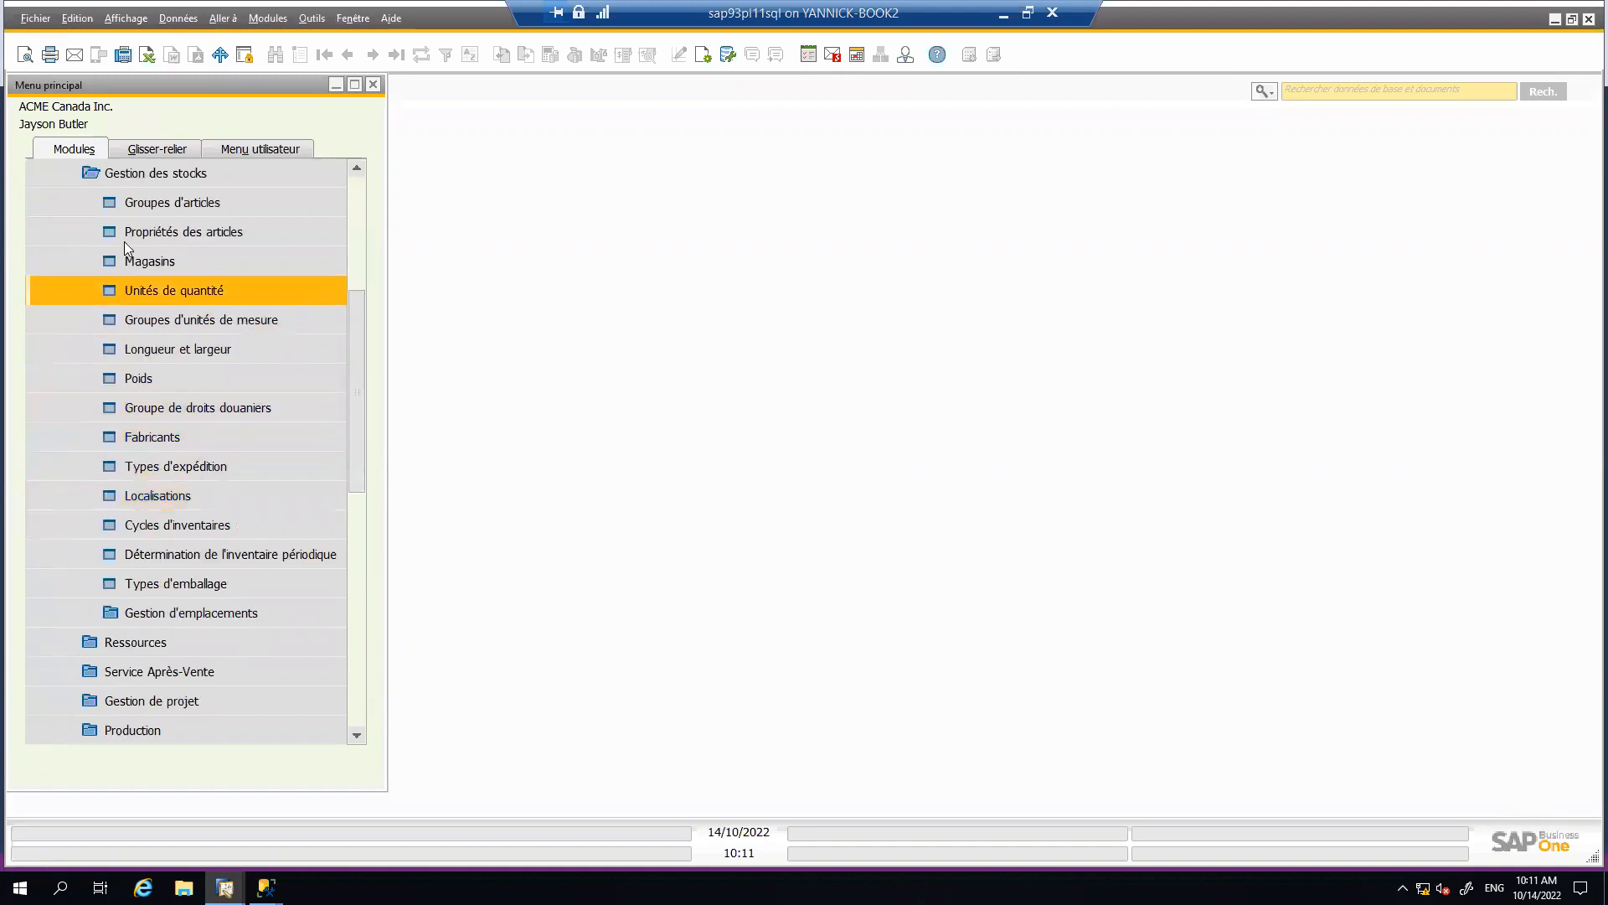
left_click(139, 202)
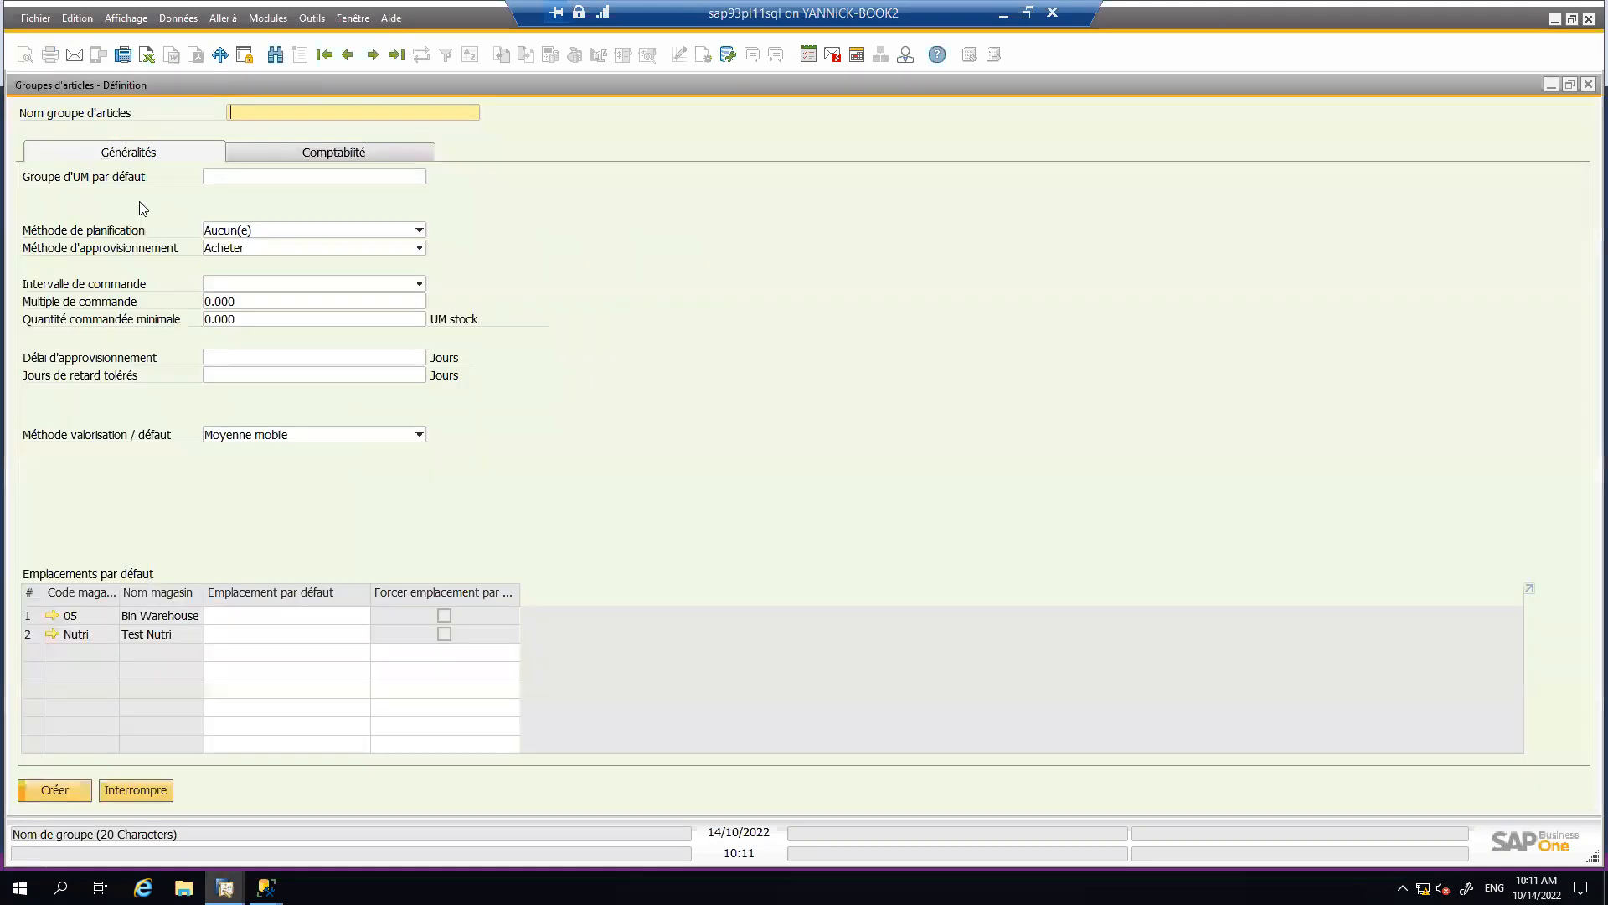
left_click(323, 57)
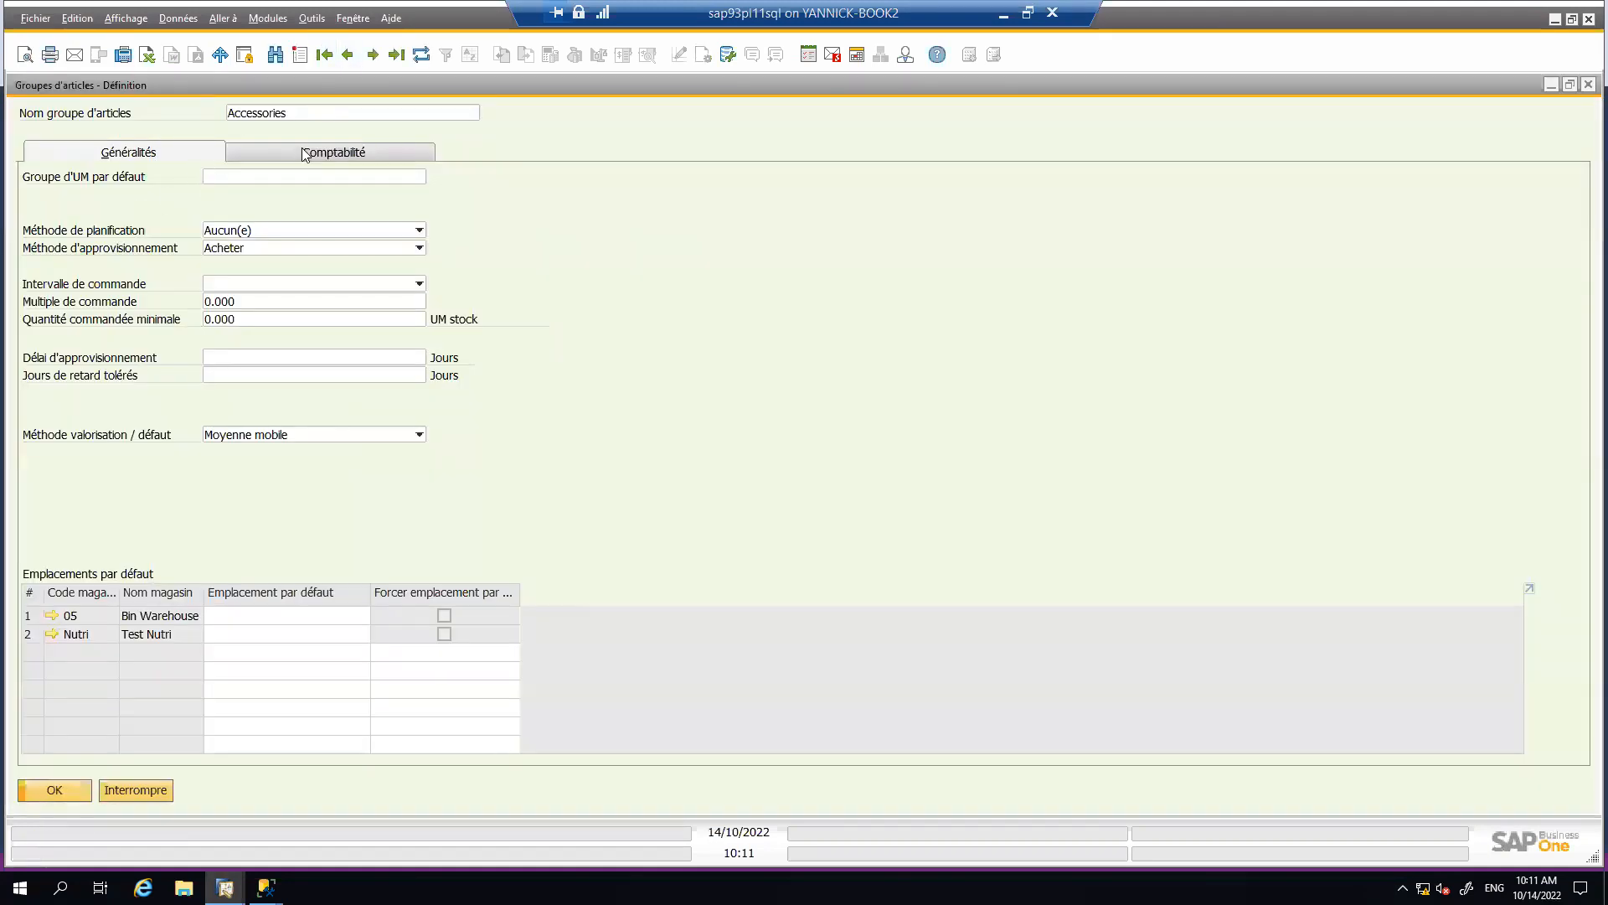
left_click(307, 154)
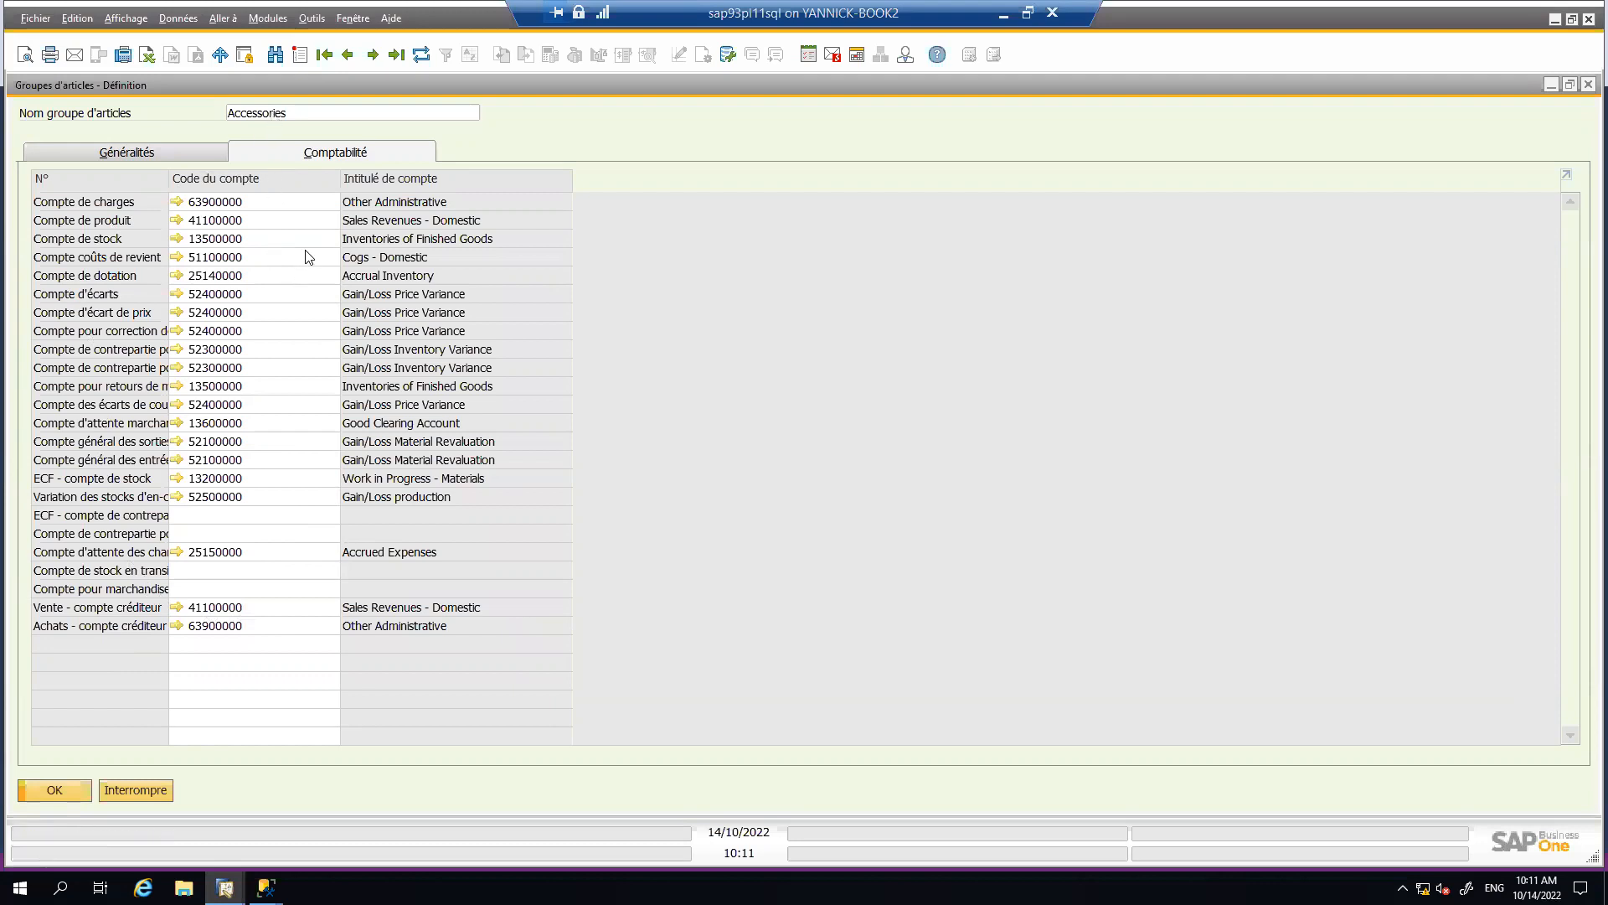
left_click(282, 218)
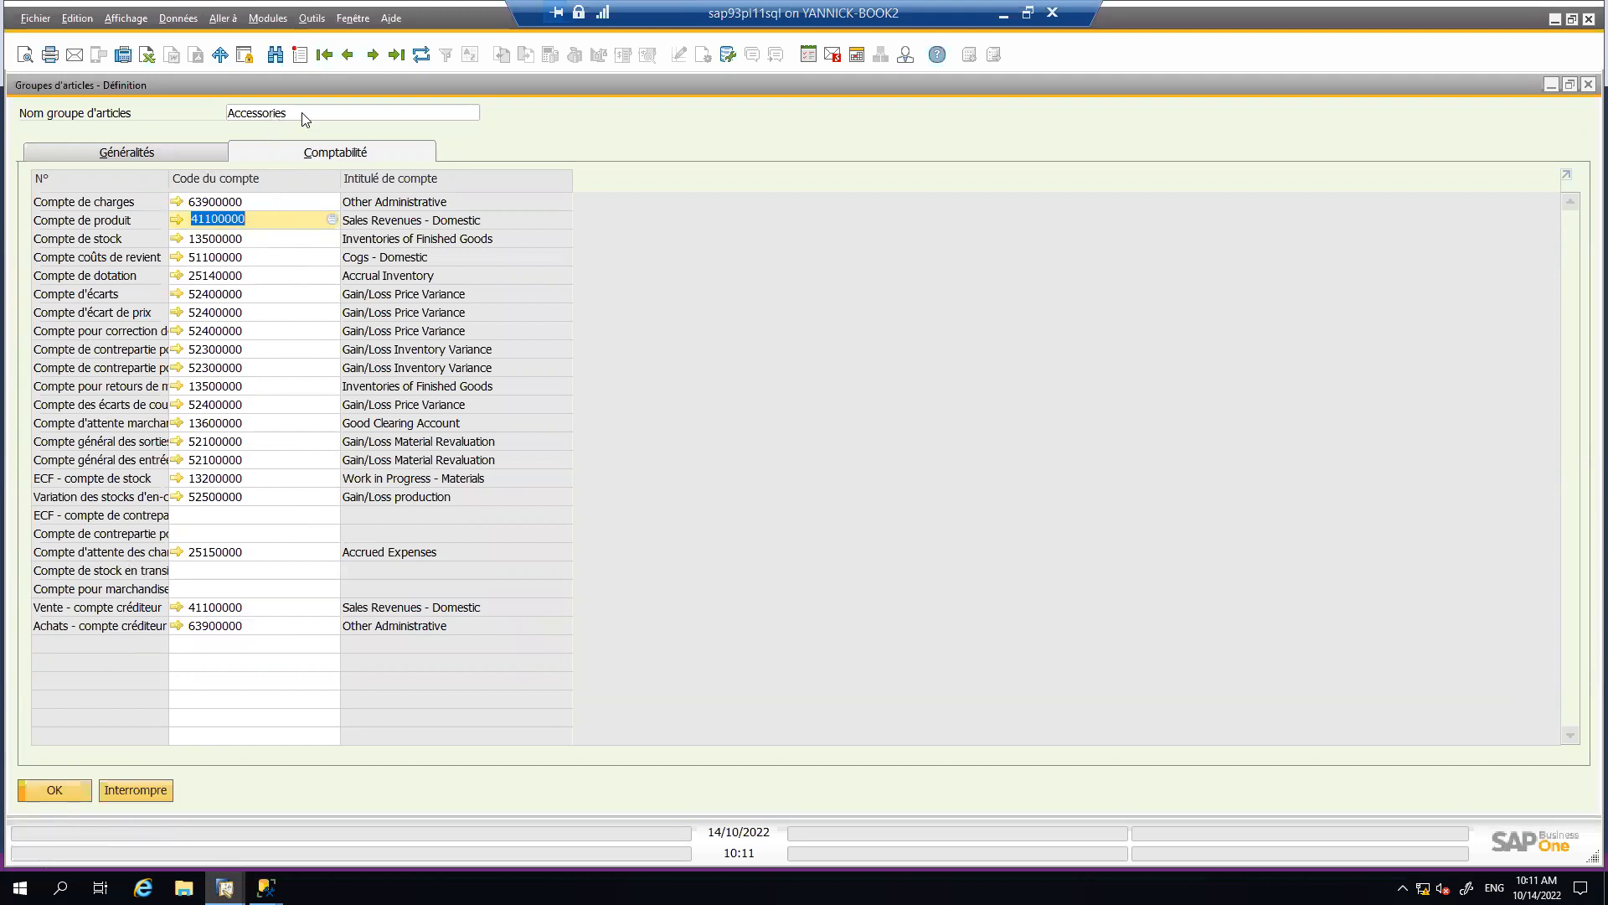
- Browse backward through the item groups to J.B. Printers, examine its Compte de produit and Compte coûts de revient, and close the definition
left_click(347, 56)
left_click(346, 55)
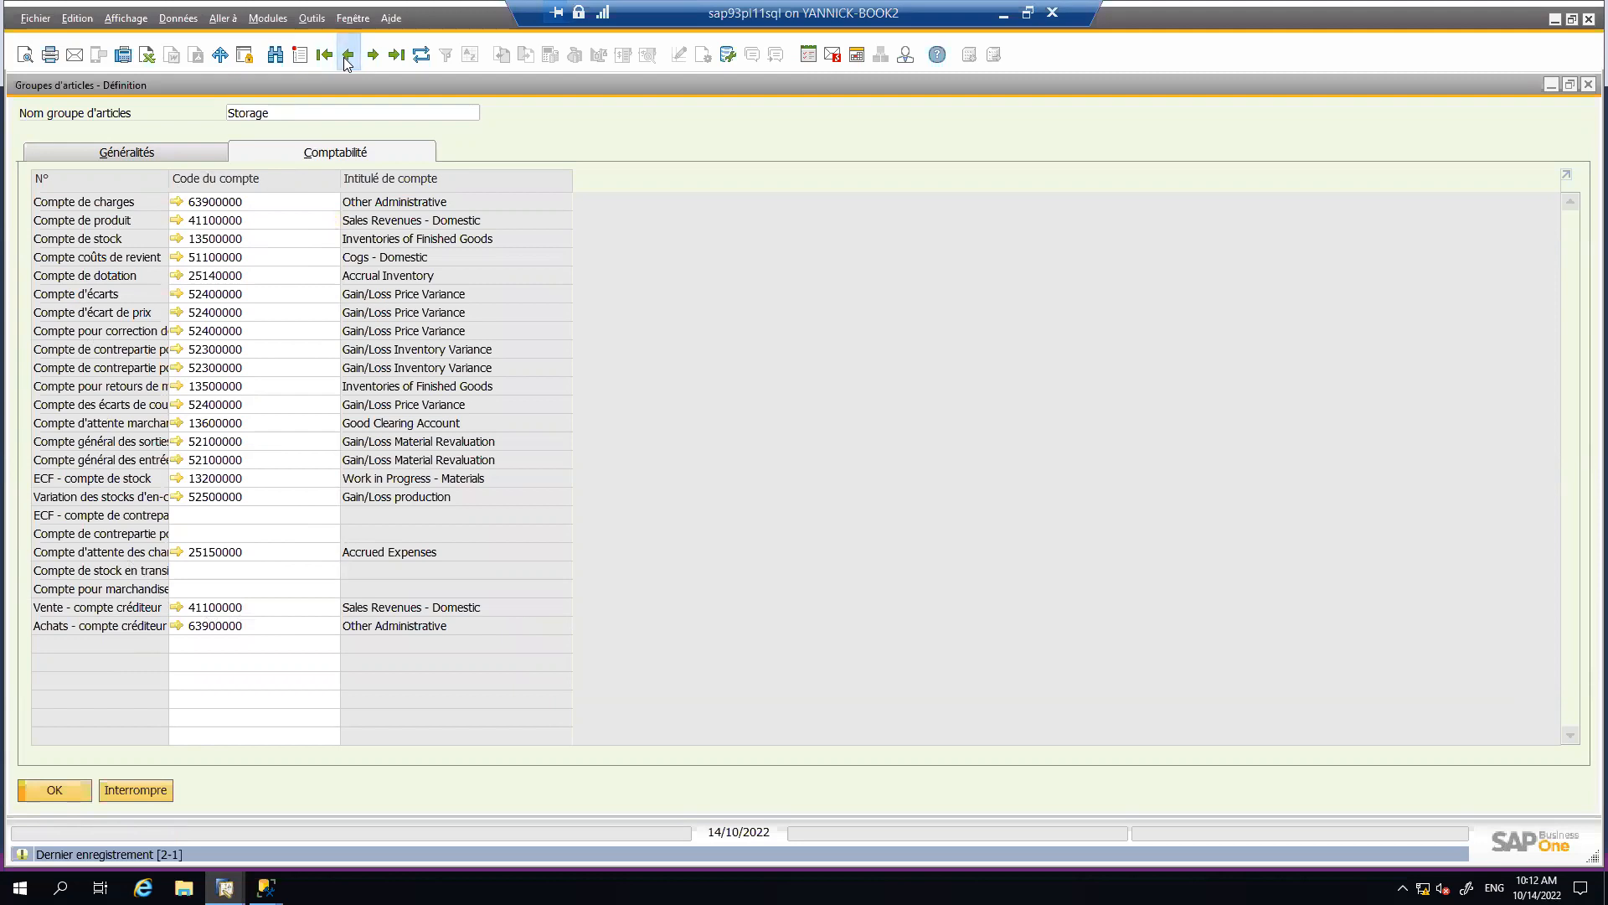
left_click(347, 55)
left_click(347, 55)
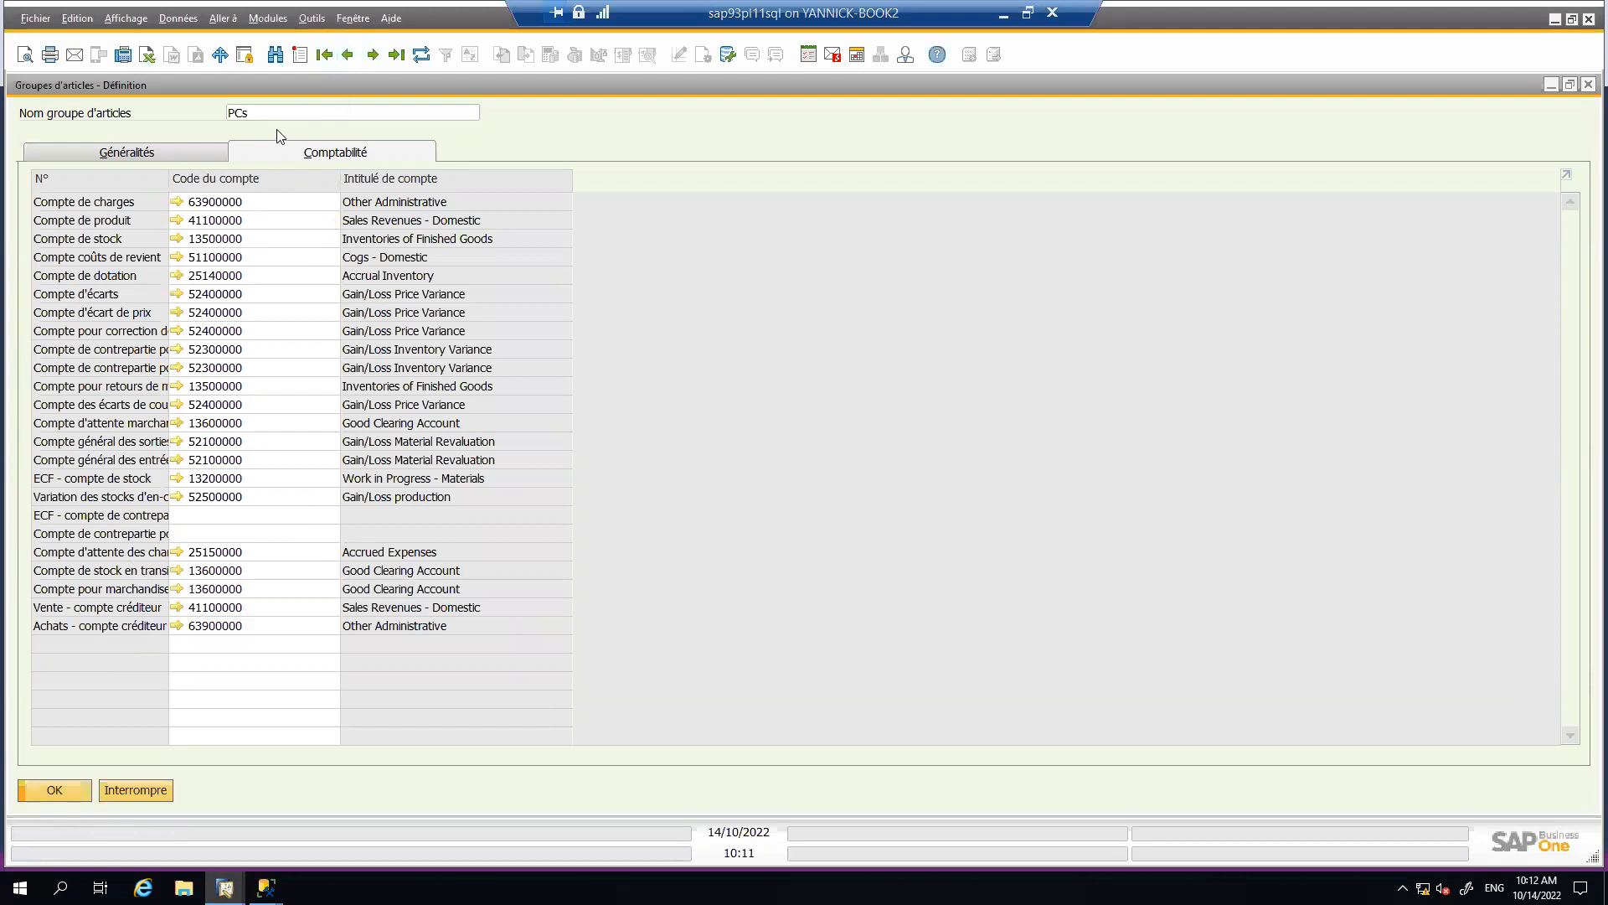
left_click(347, 55)
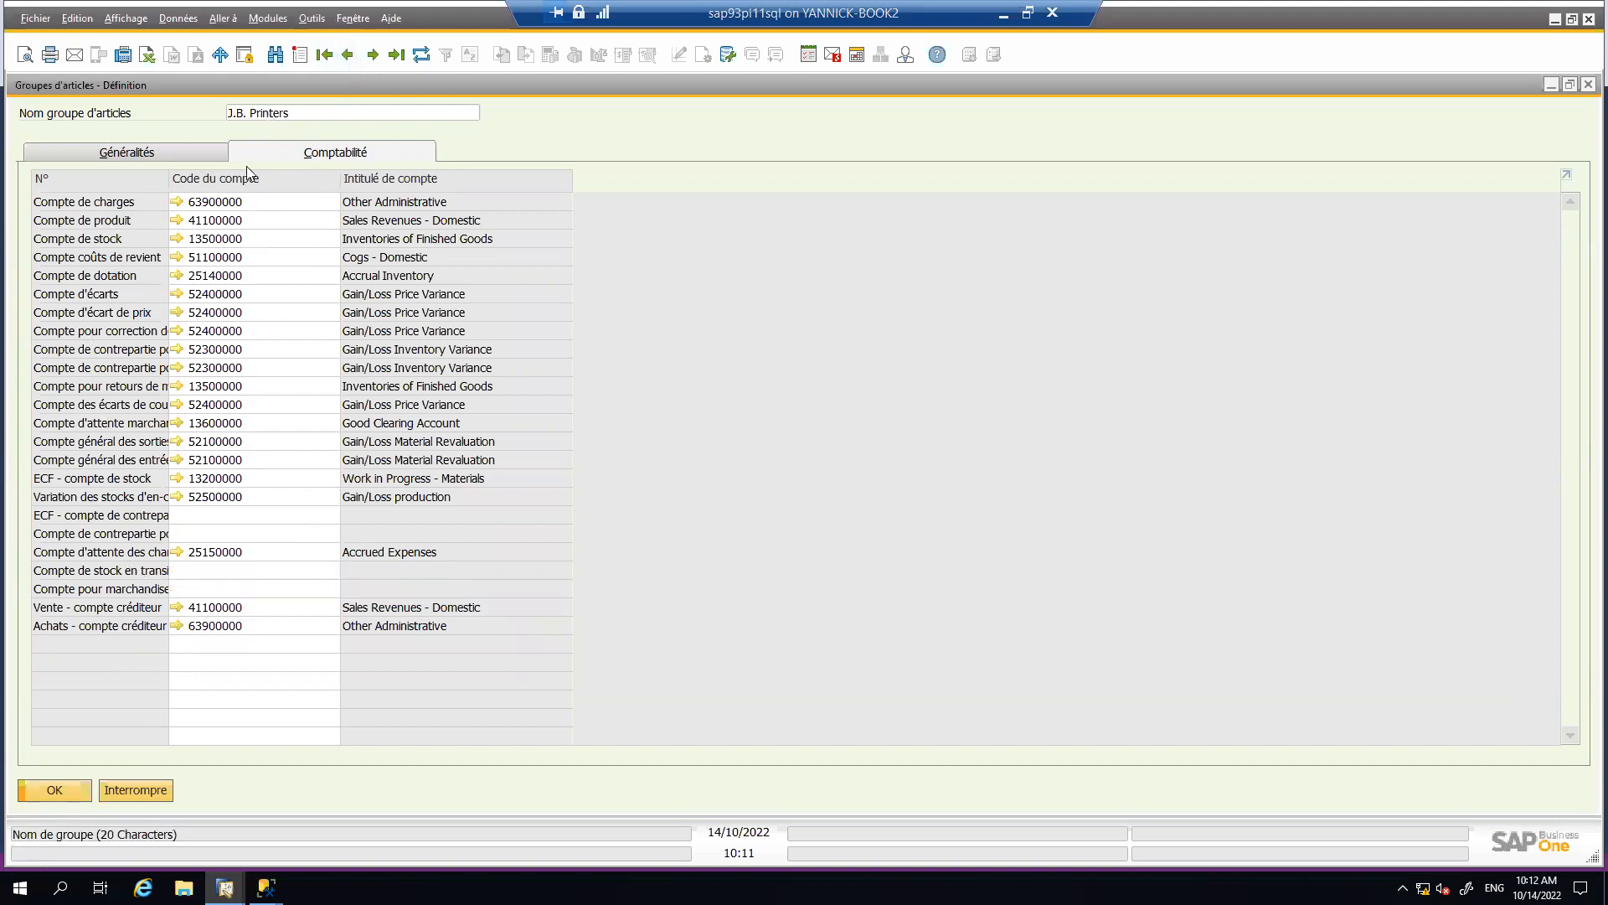
left_click(253, 222)
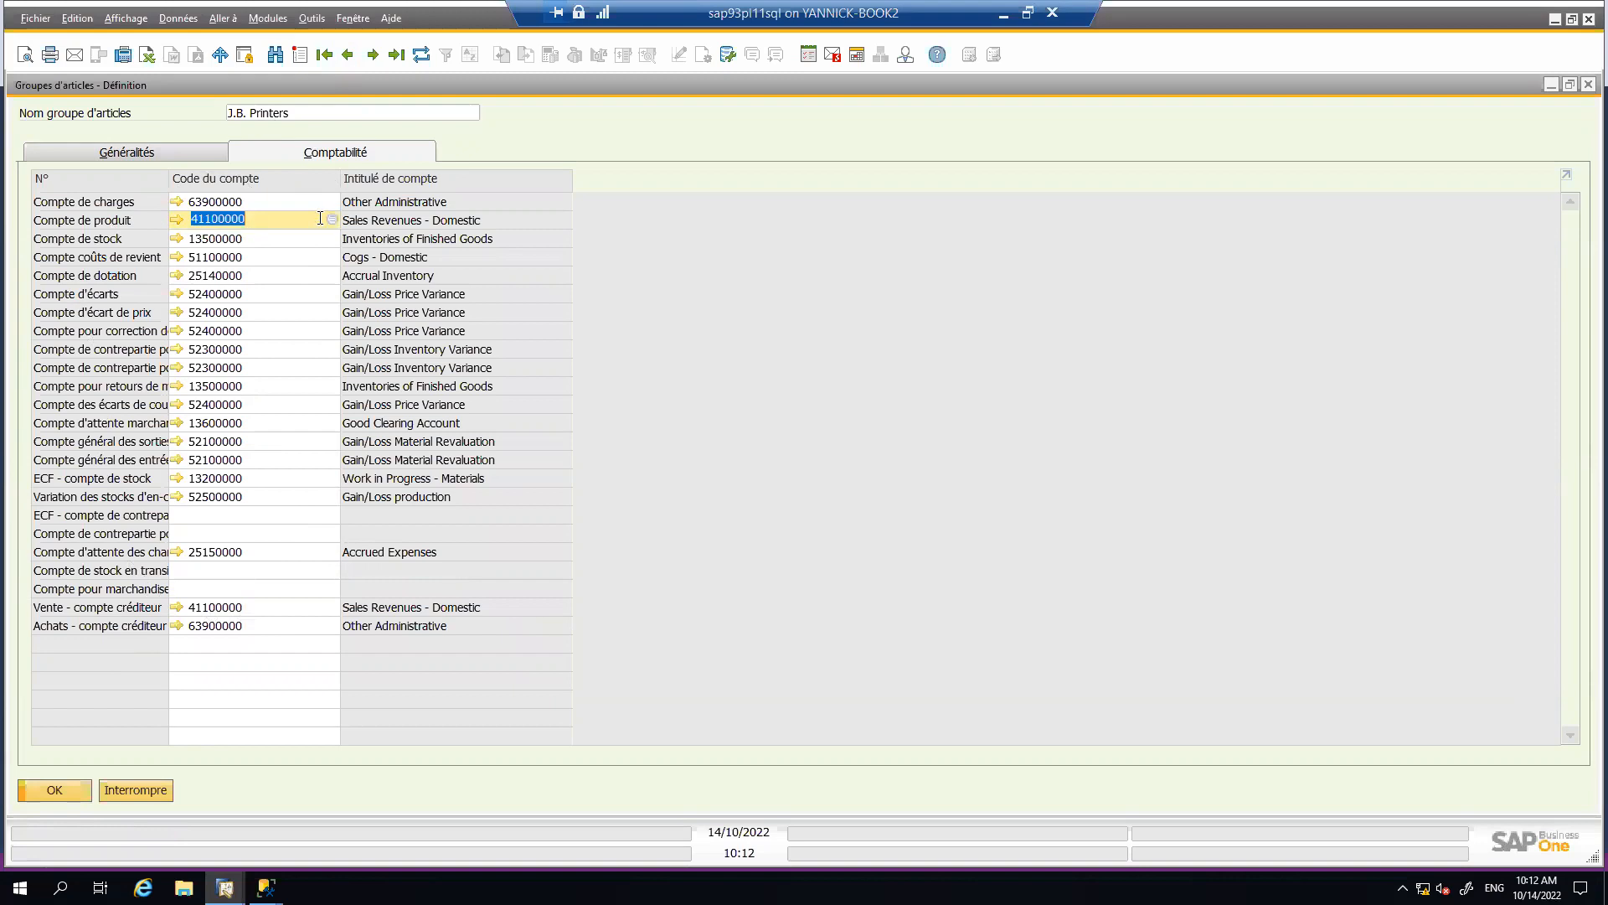
left_click(289, 258)
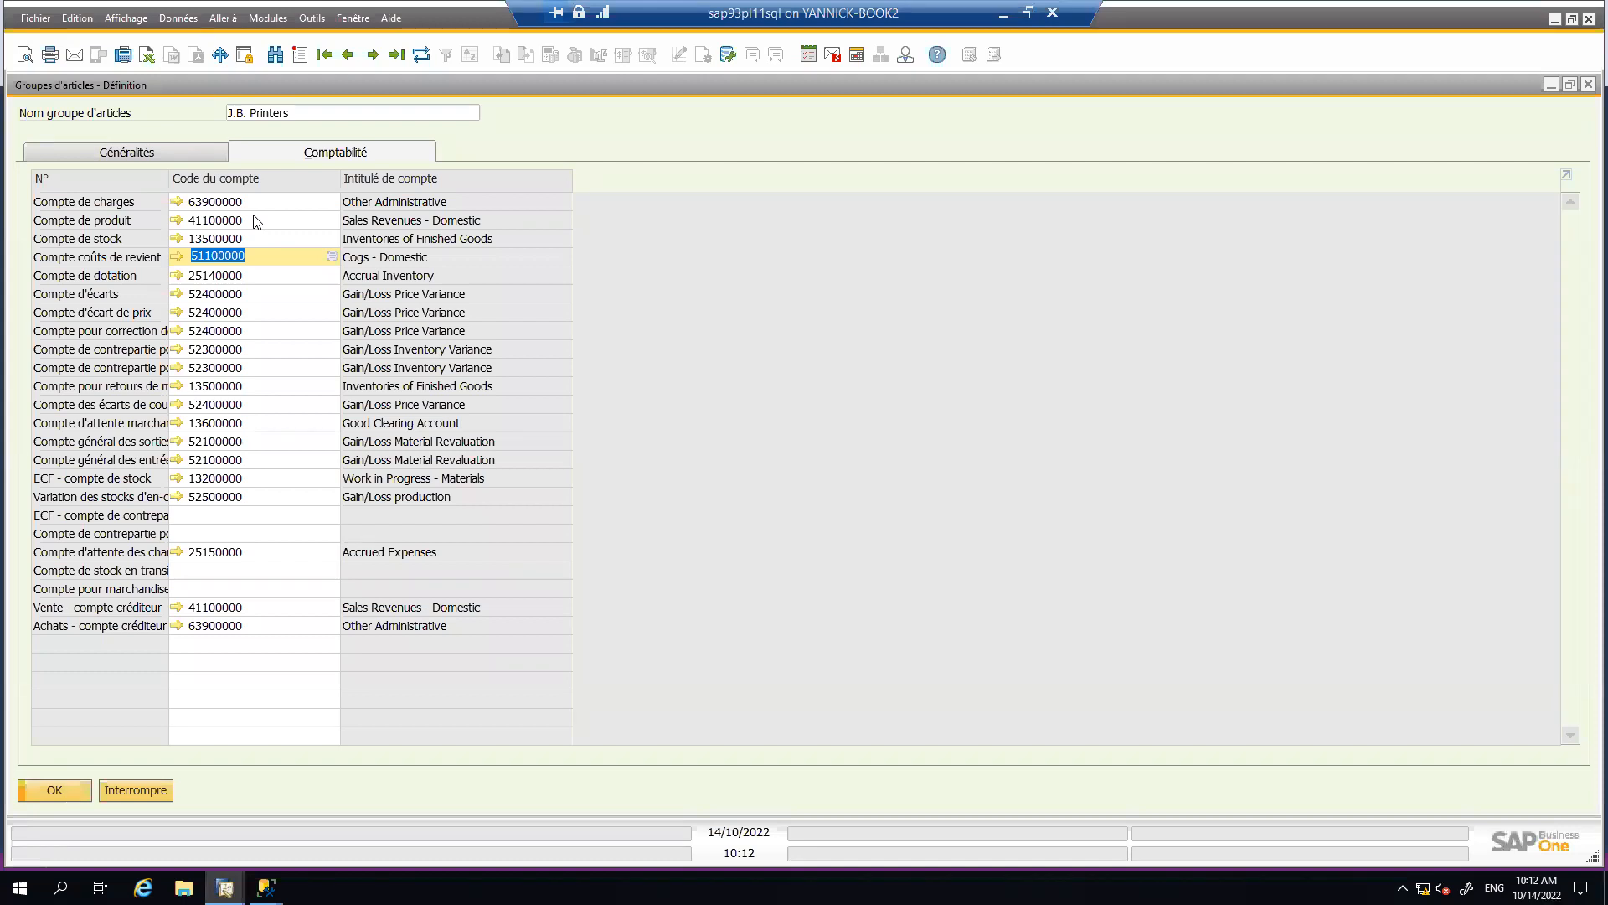
left_click(136, 790)
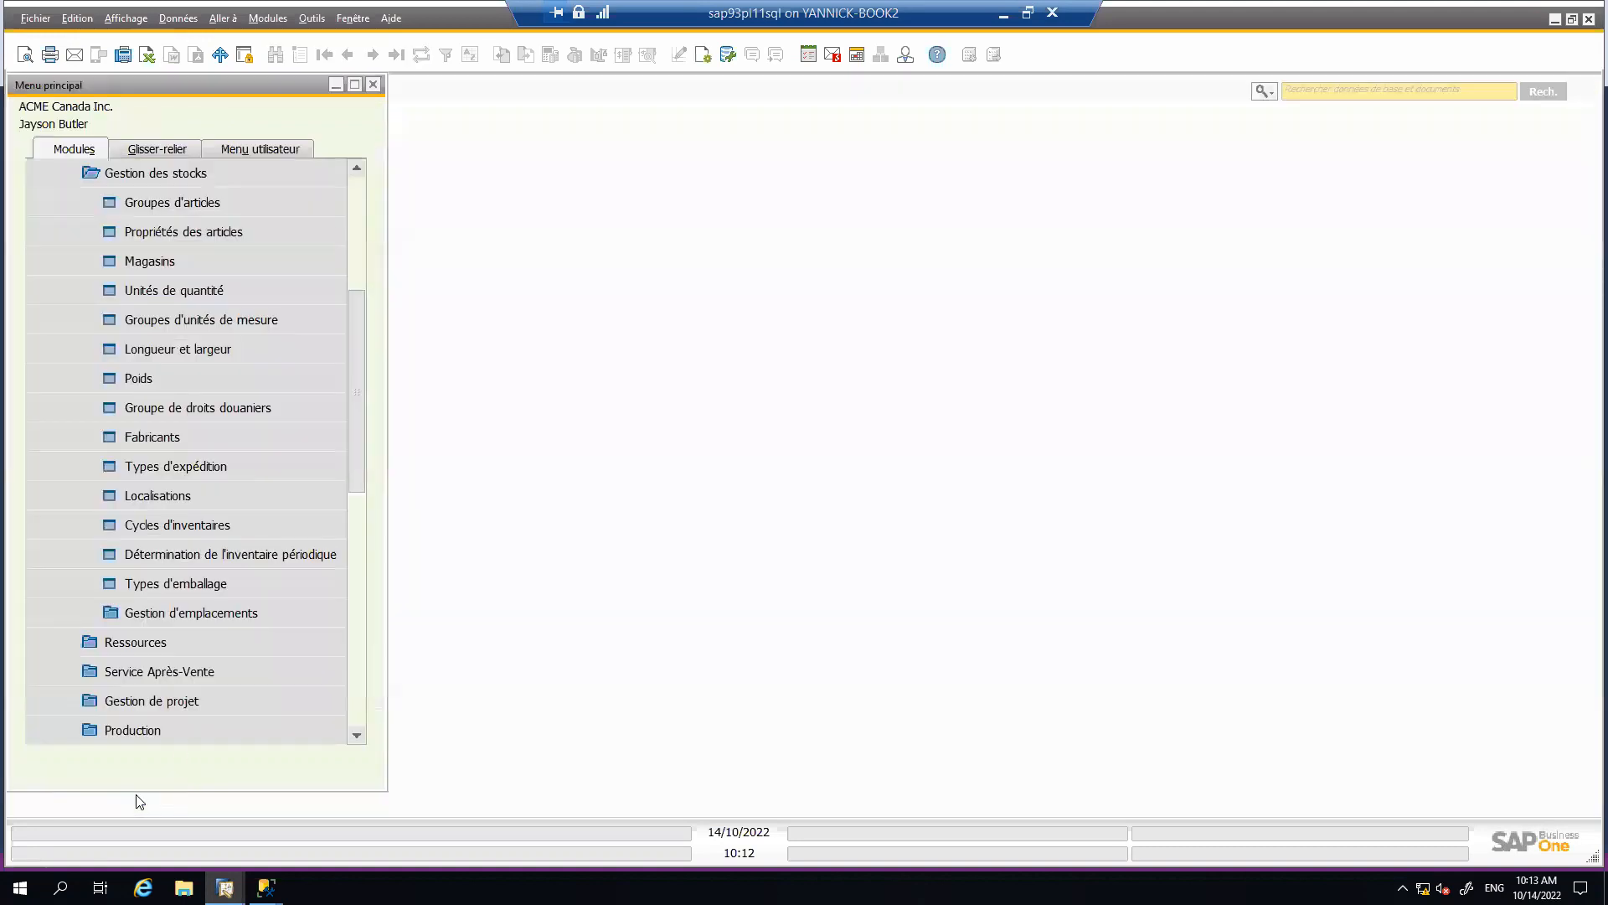
- Open the Magasins definition, review the accounts assigned to warehouse 01 General Warehouse, and close it
left_click(173, 261)
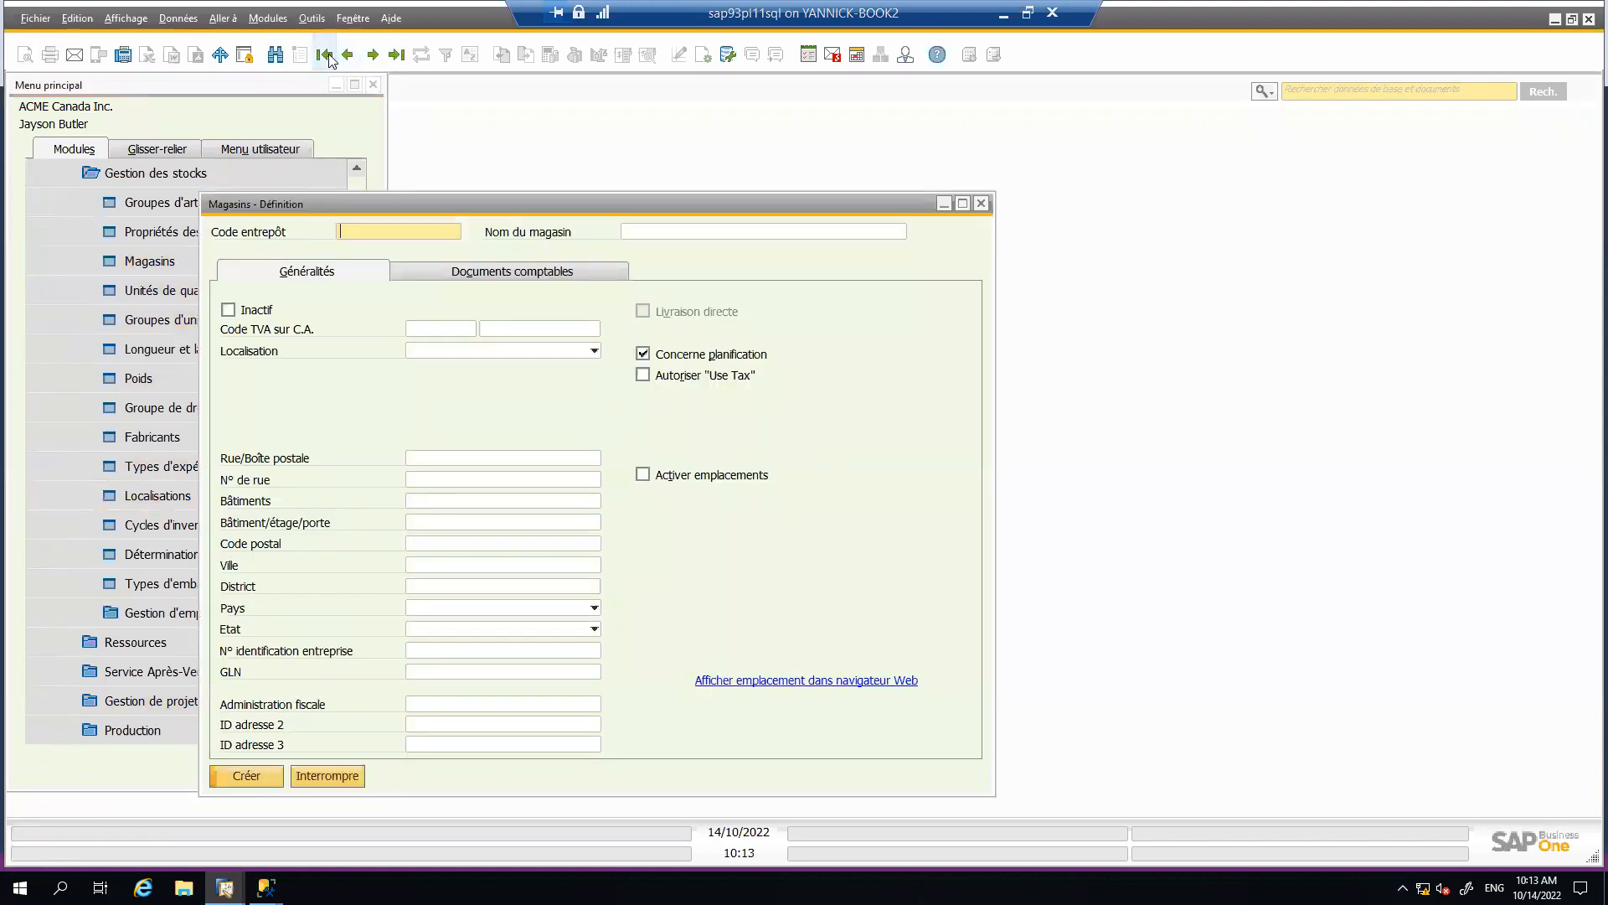
left_click(324, 55)
left_click(531, 273)
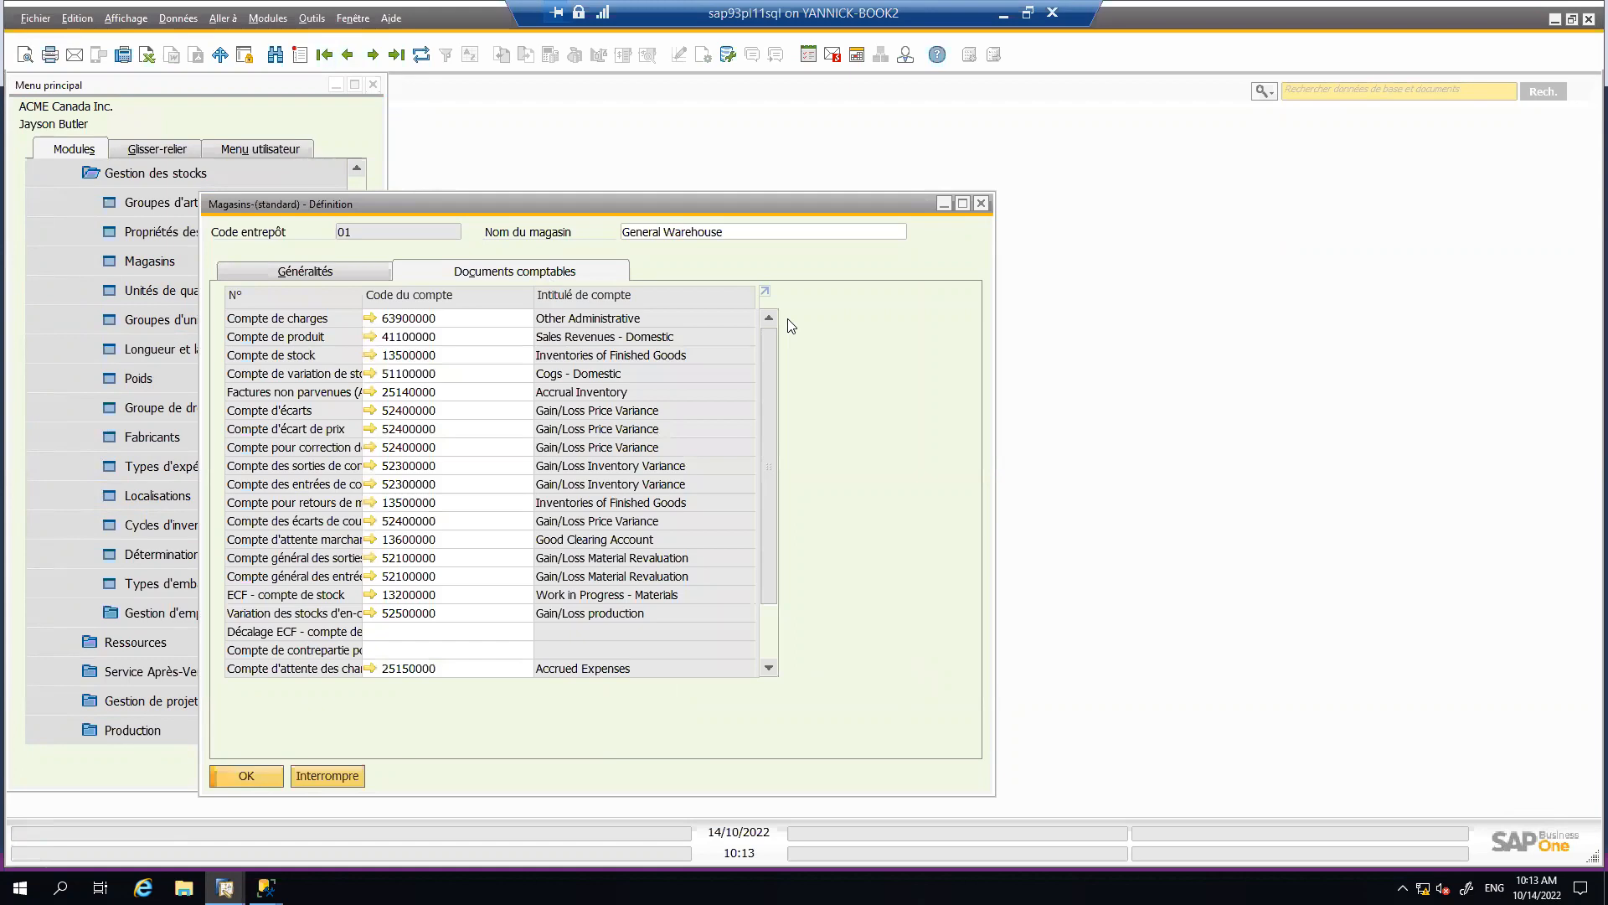
scroll(766, 344, "down", 2)
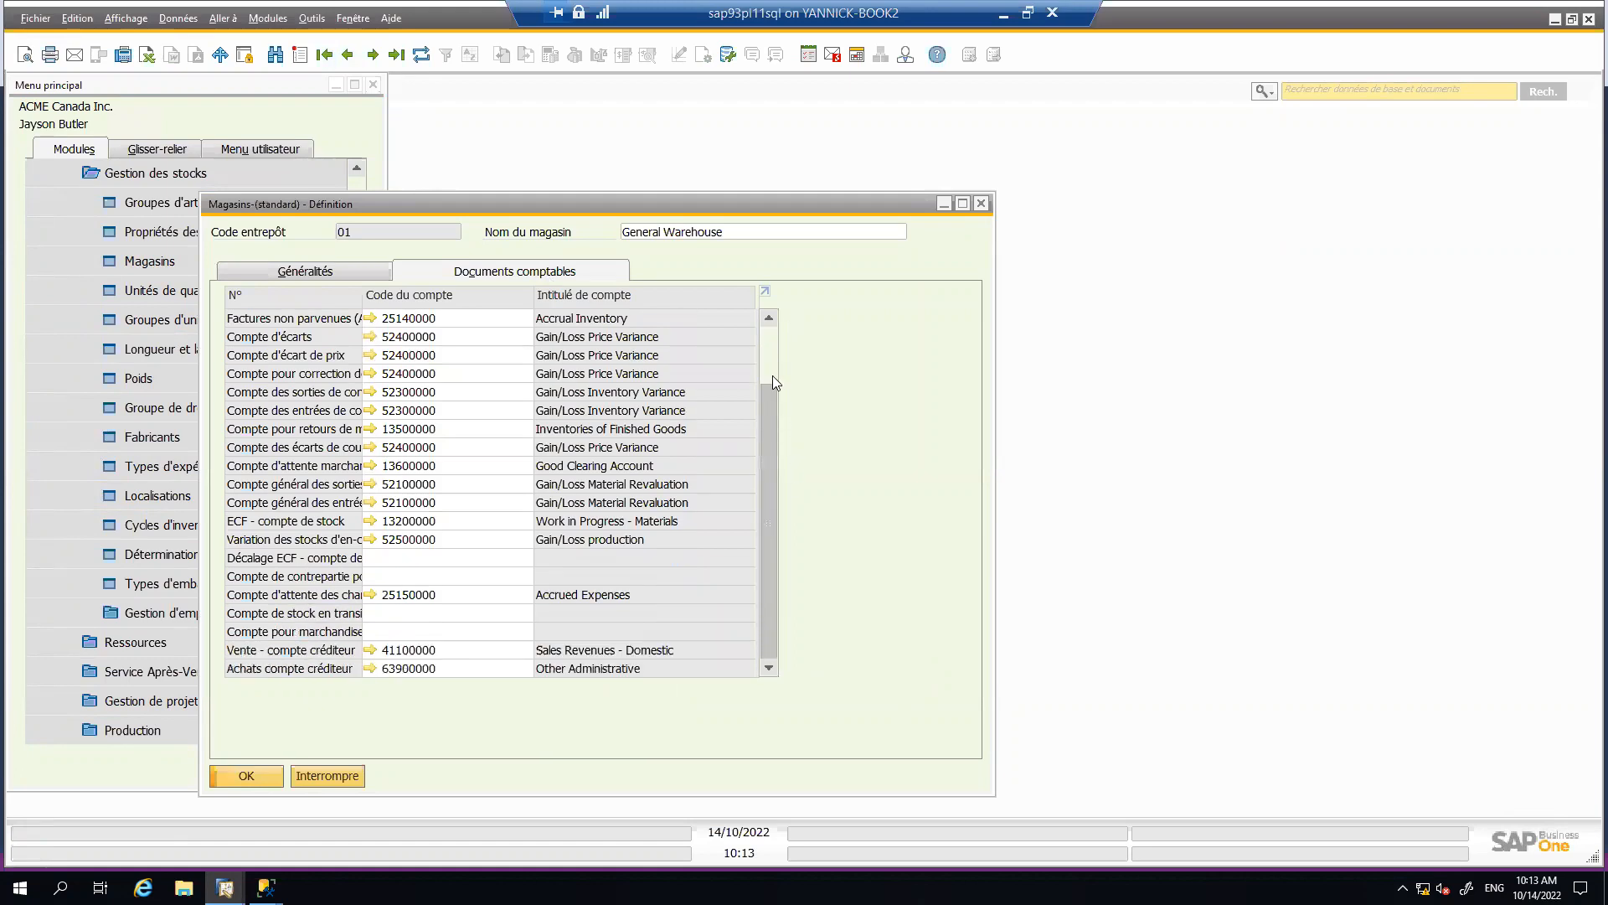
scroll(772, 375, "up", 2)
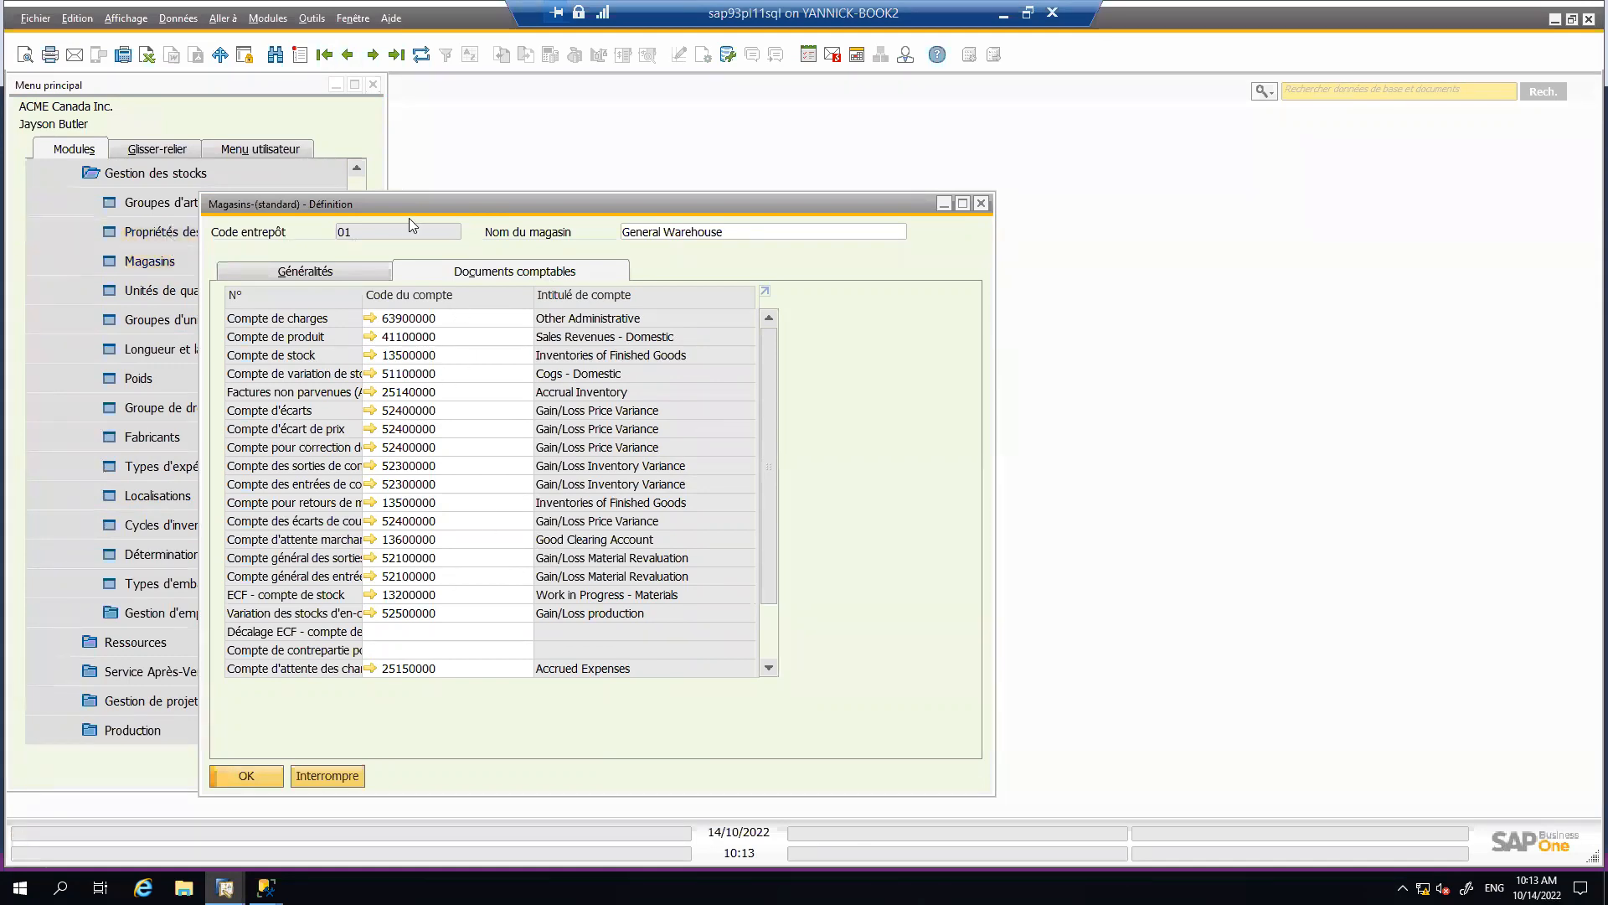
left_click_drag(421, 206, 548, 178)
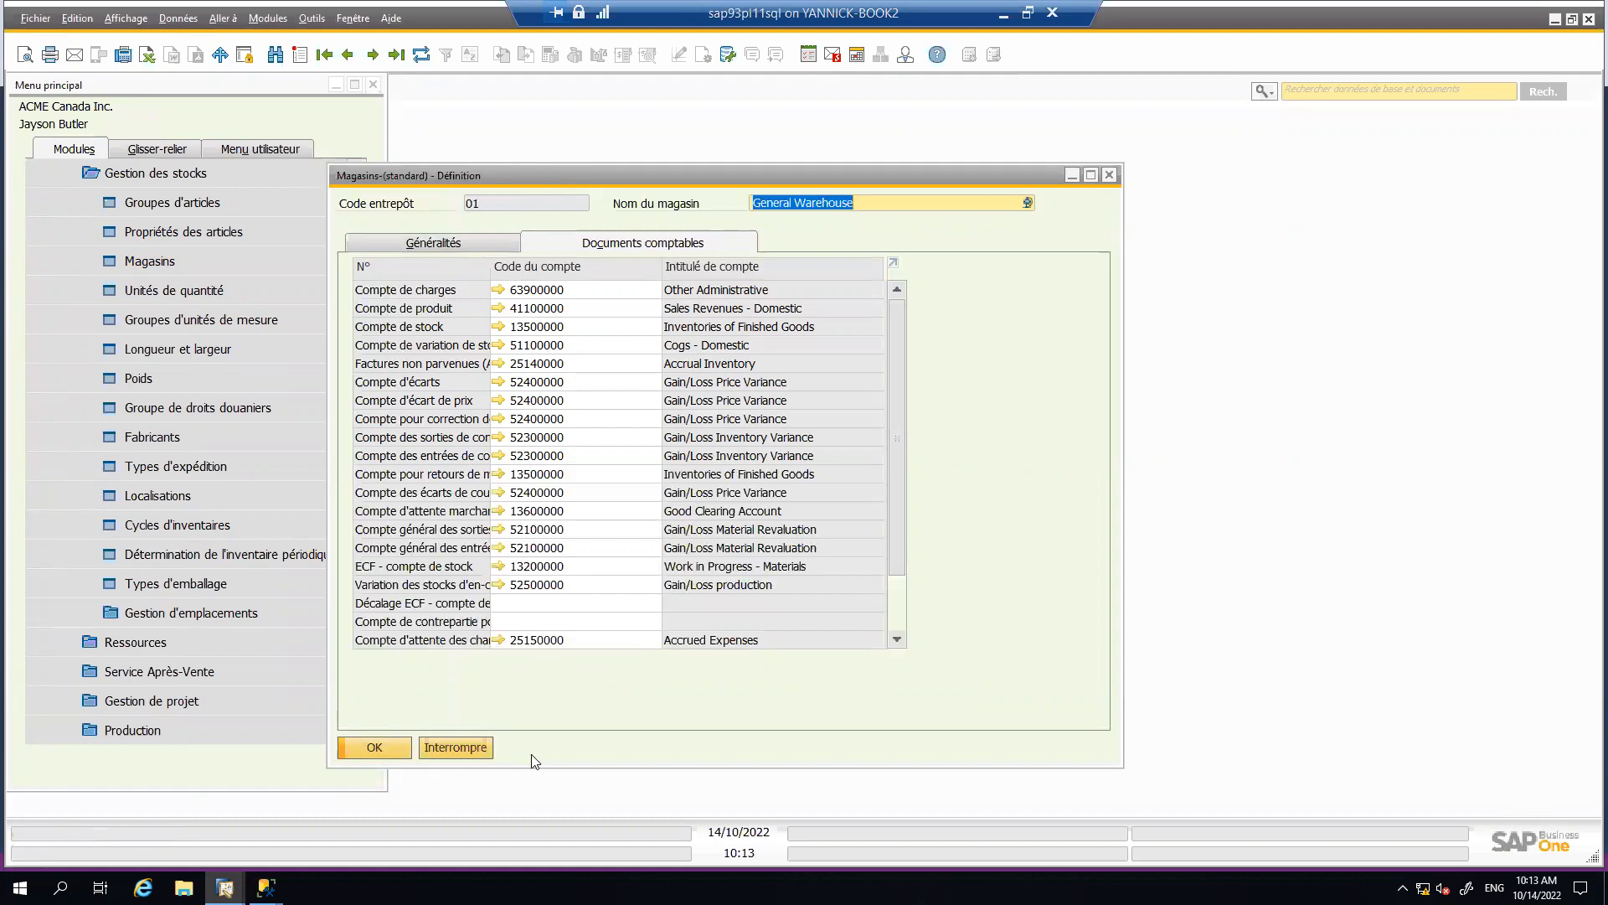
left_click(457, 747)
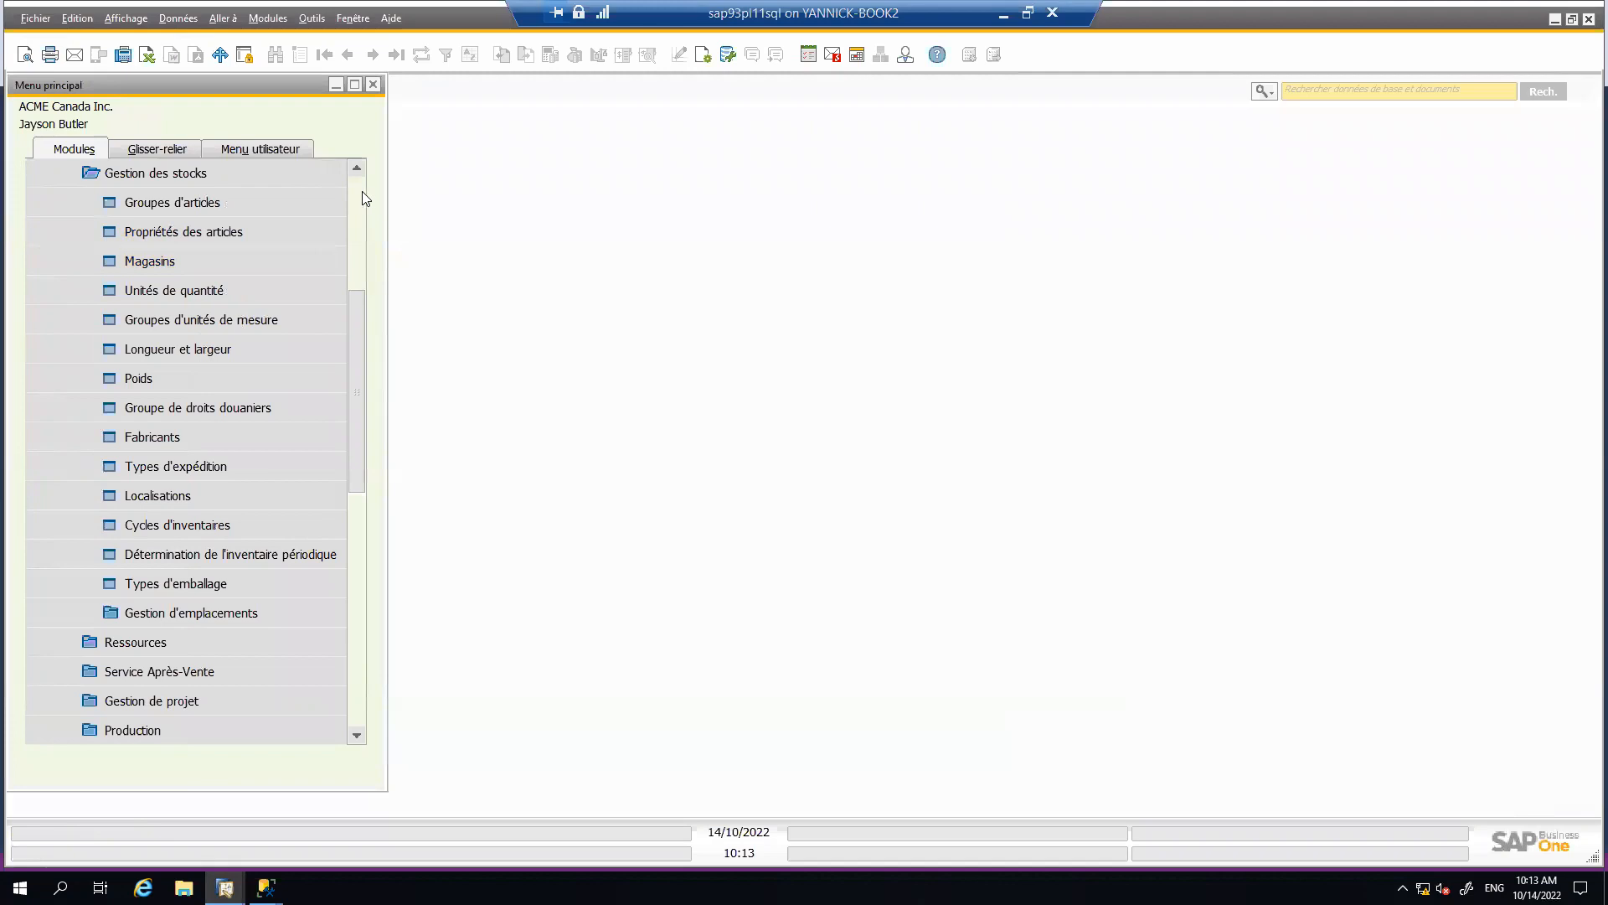
- Return to the financial definitions in Administration and show the Liens comptables options
left_click(360, 191)
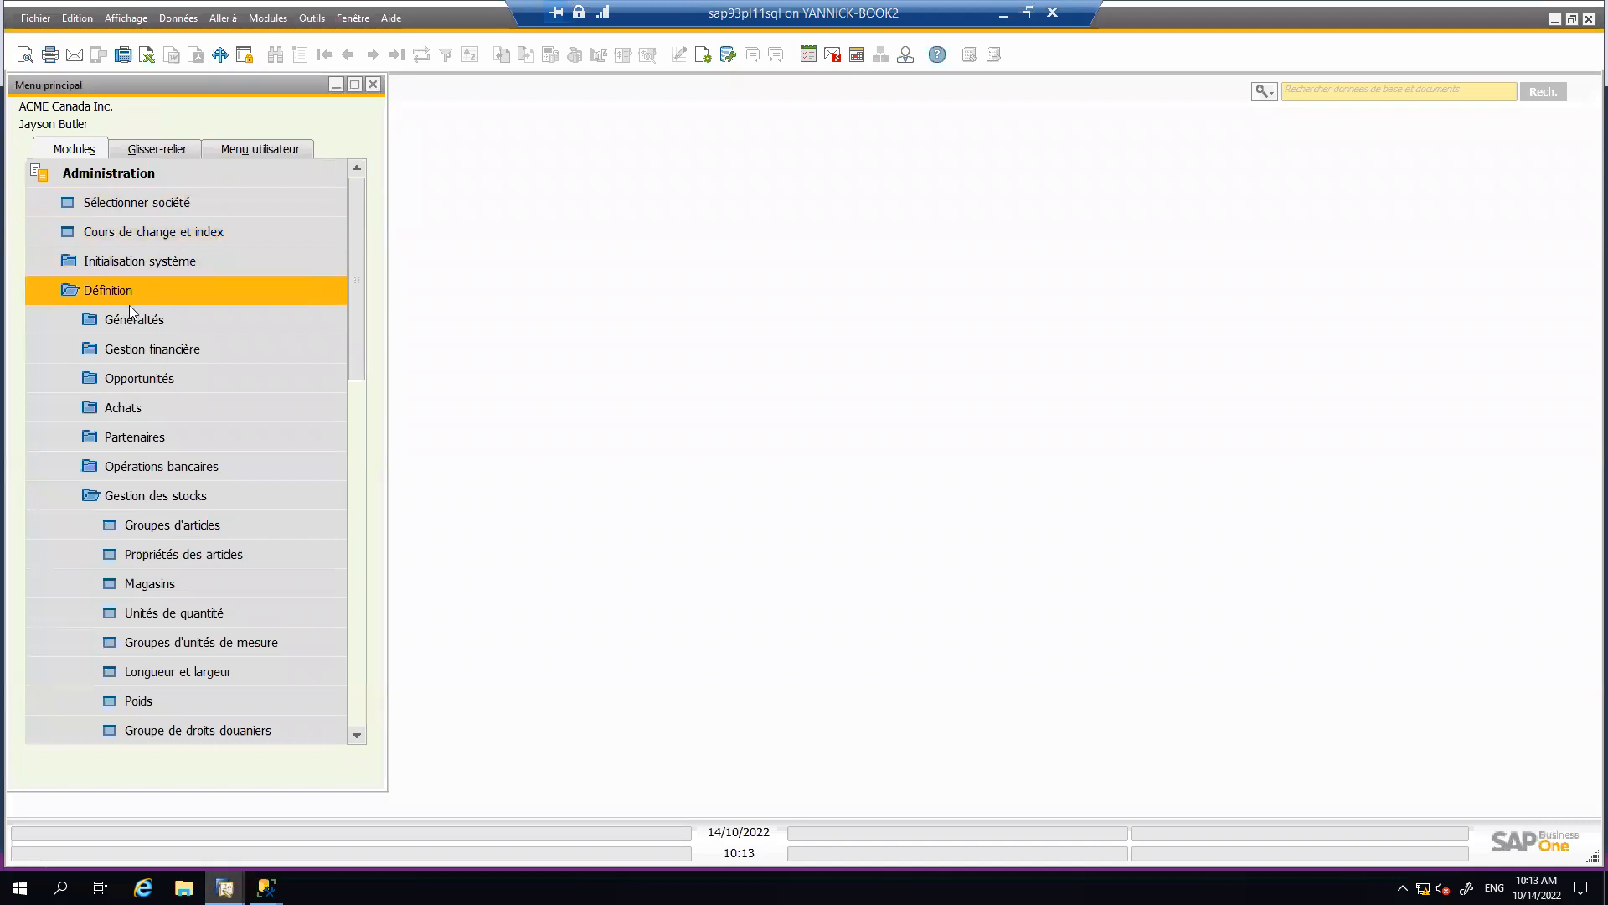
left_click(137, 355)
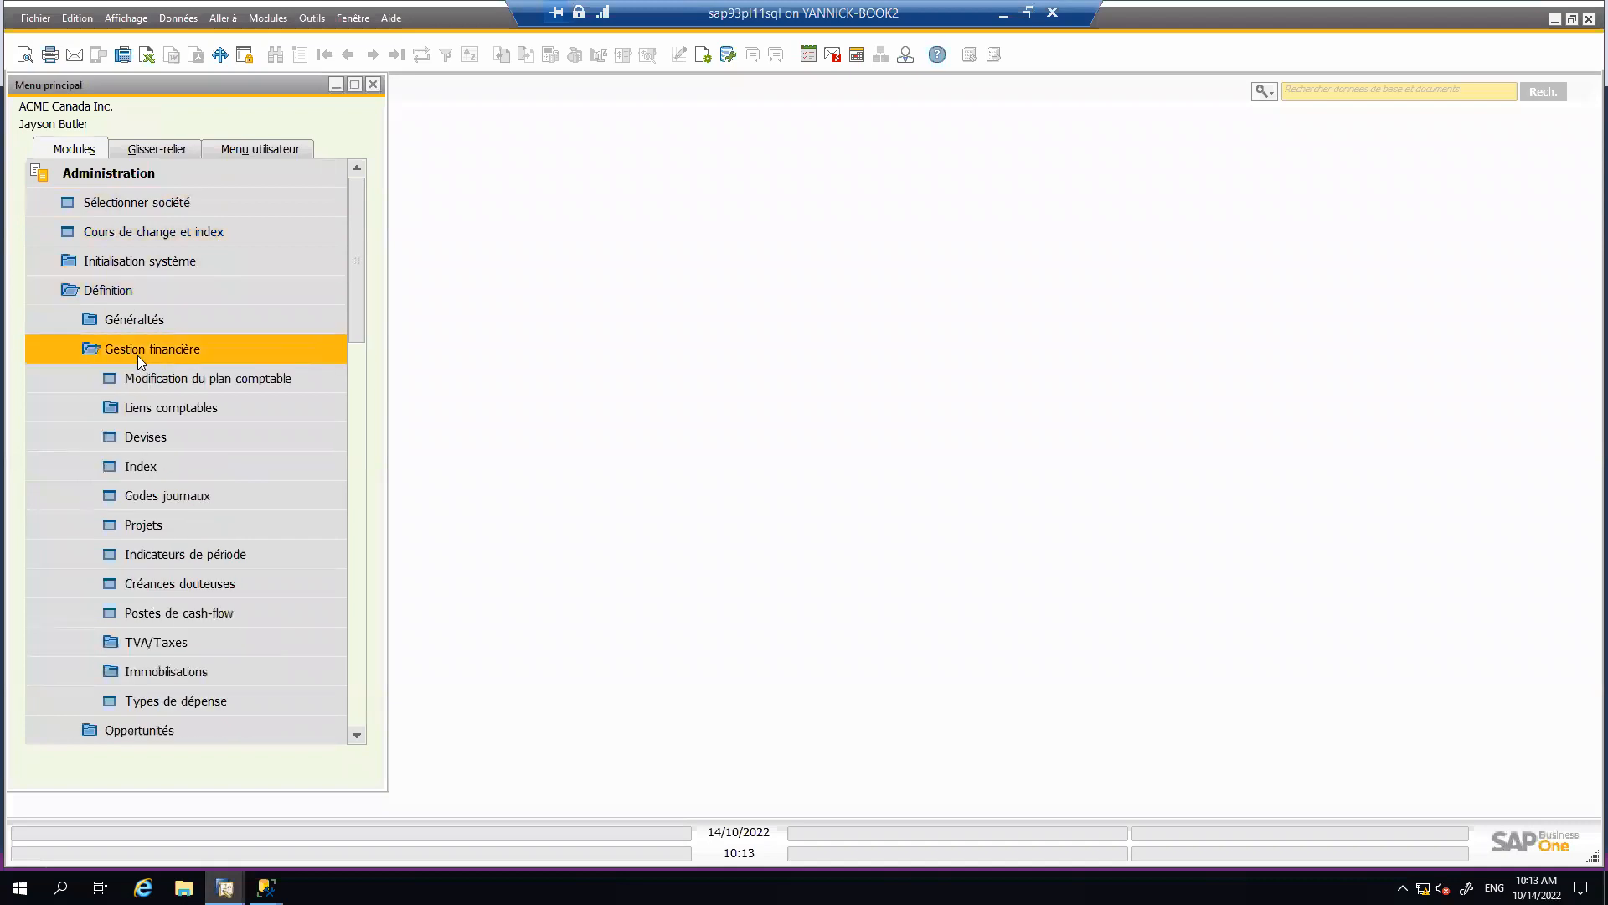
left_click(184, 406)
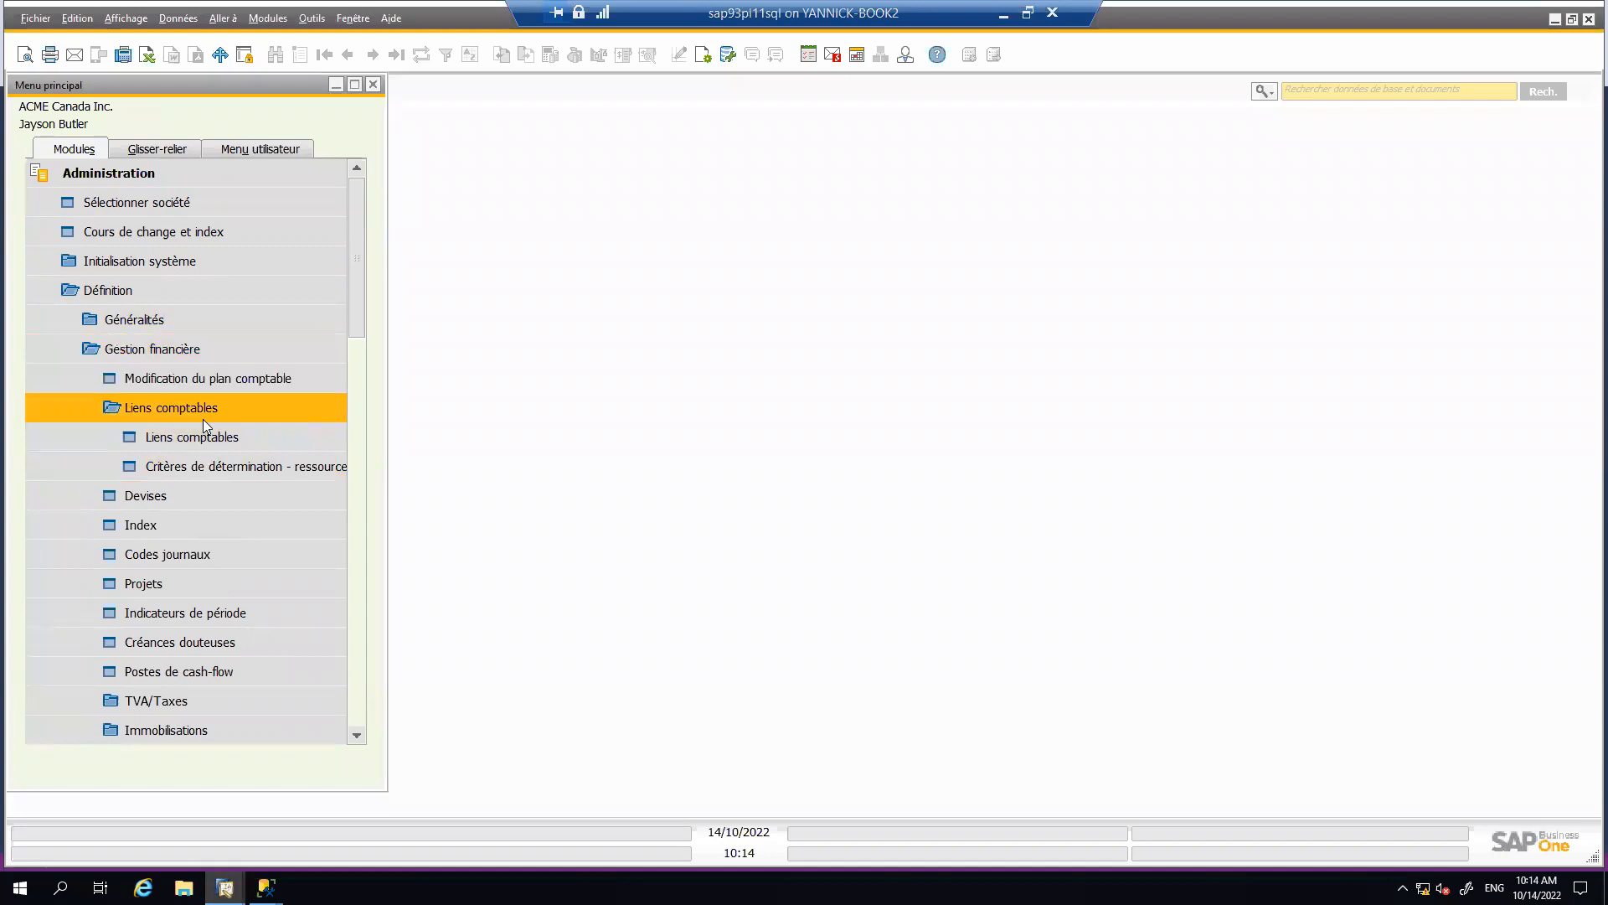
- Show the contents of the Gestion des stocks module, including Données de base article, and collapse the module list
left_click_drag(362, 320, 361, 374)
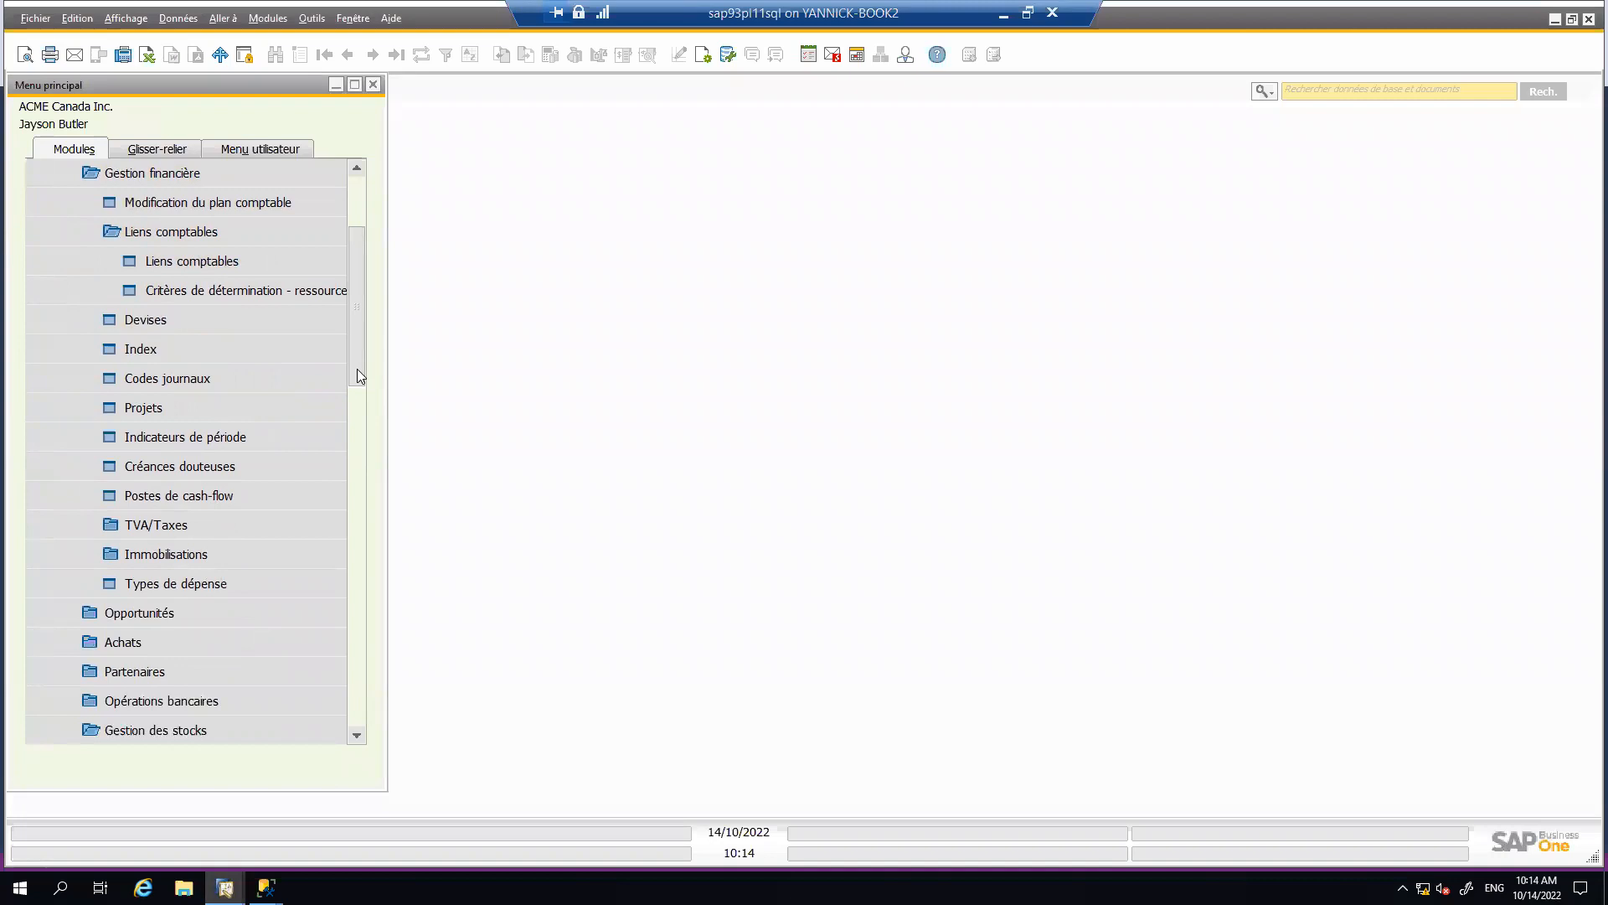
left_click_drag(357, 368, 313, 654)
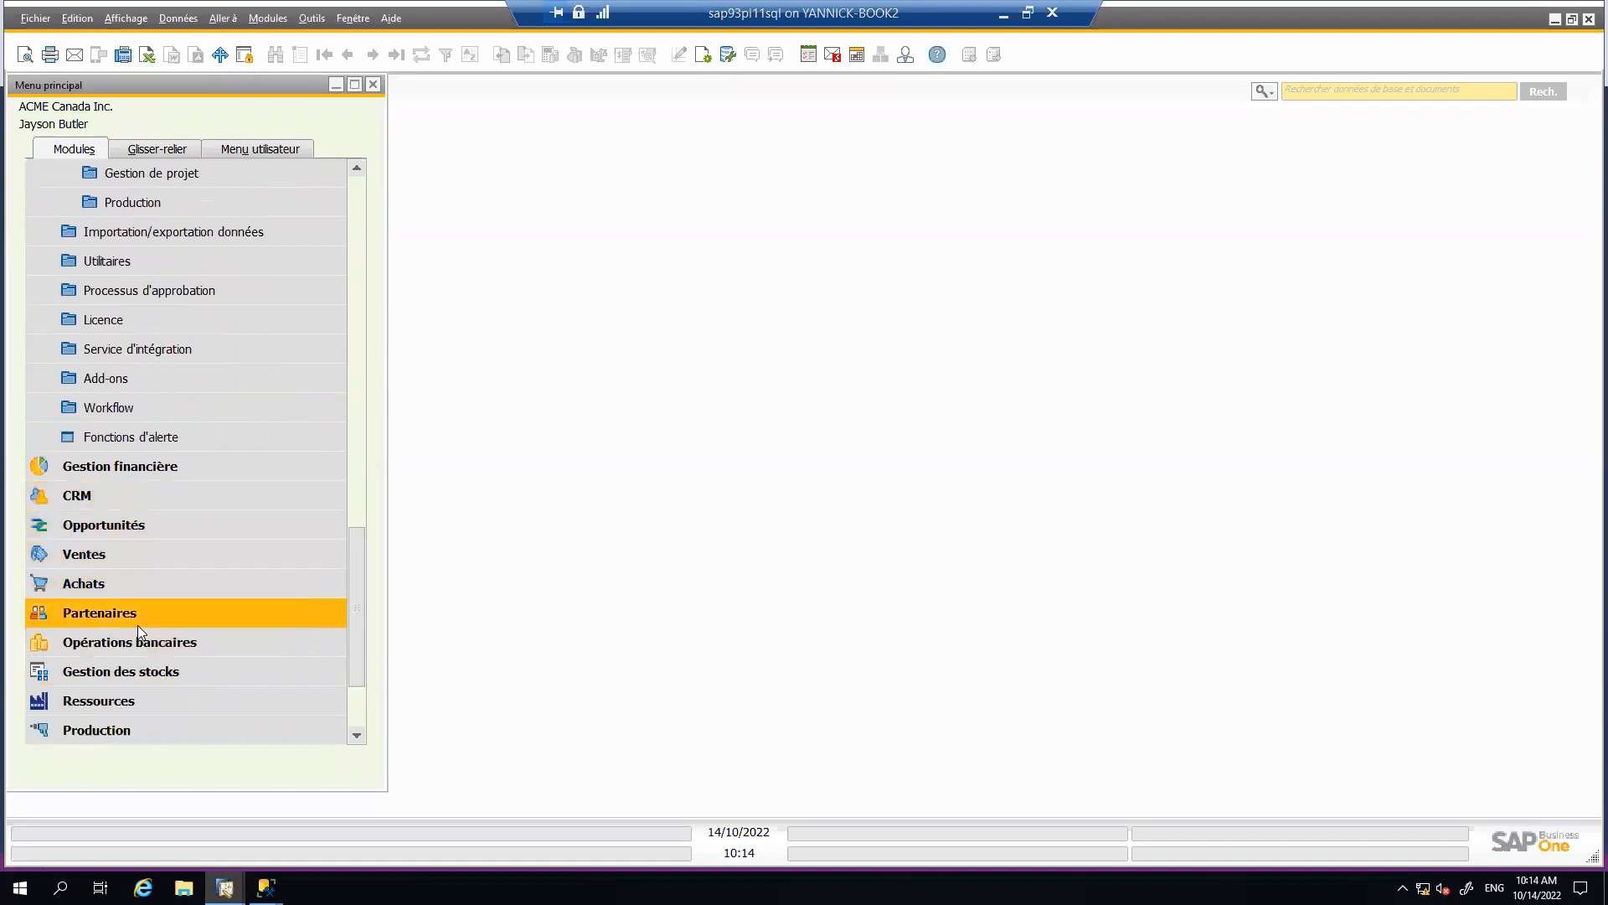
left_click(157, 673)
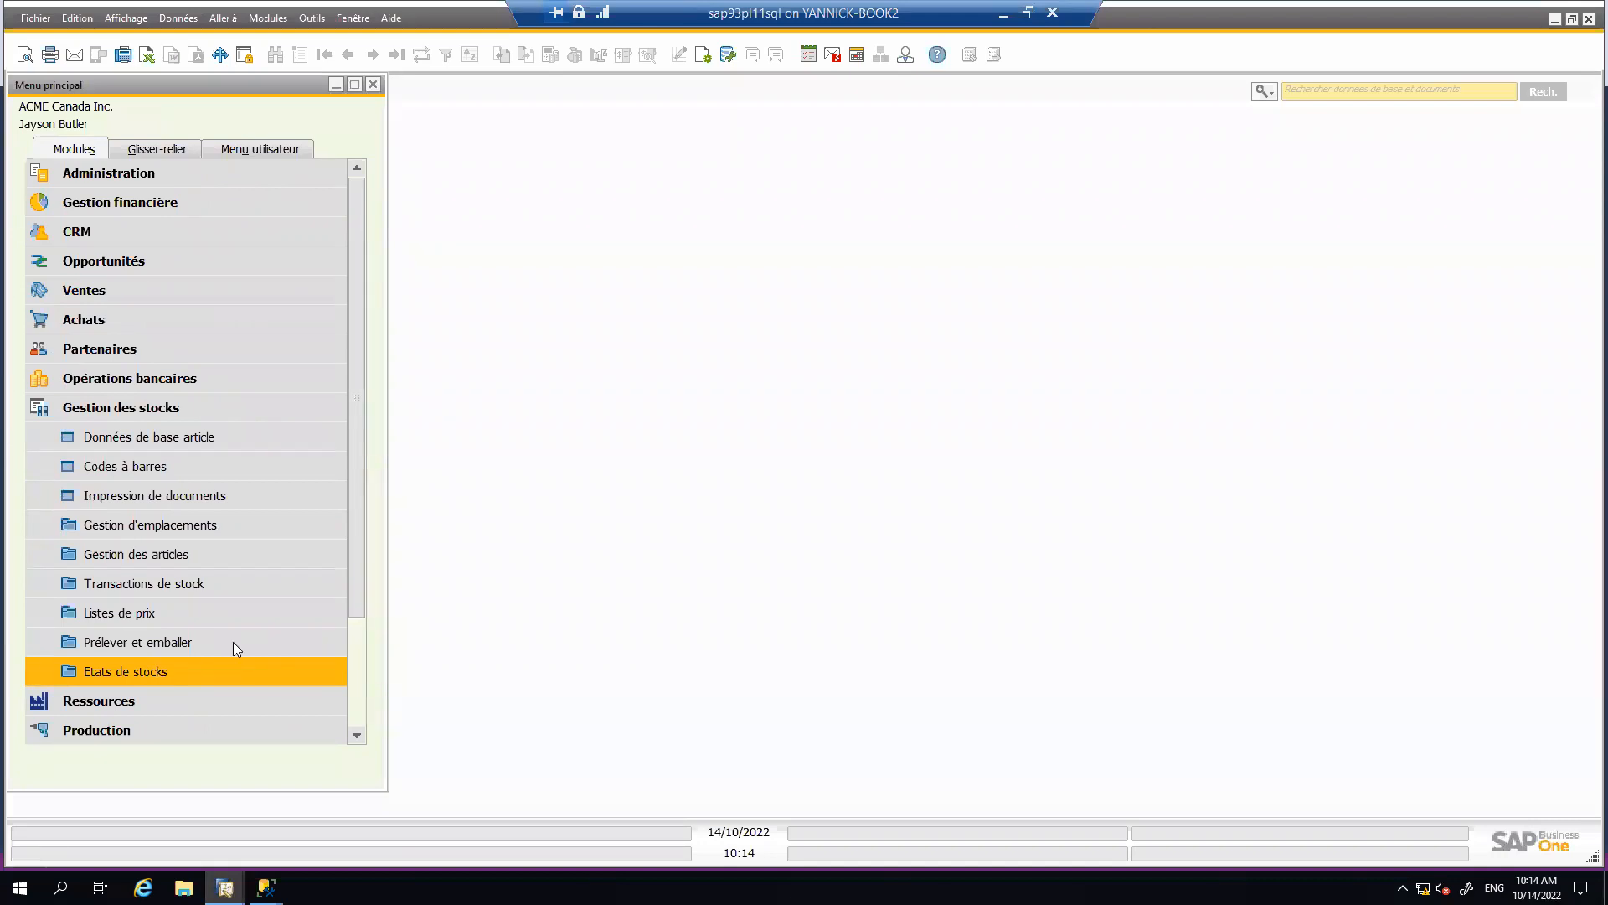
left_click(146, 413)
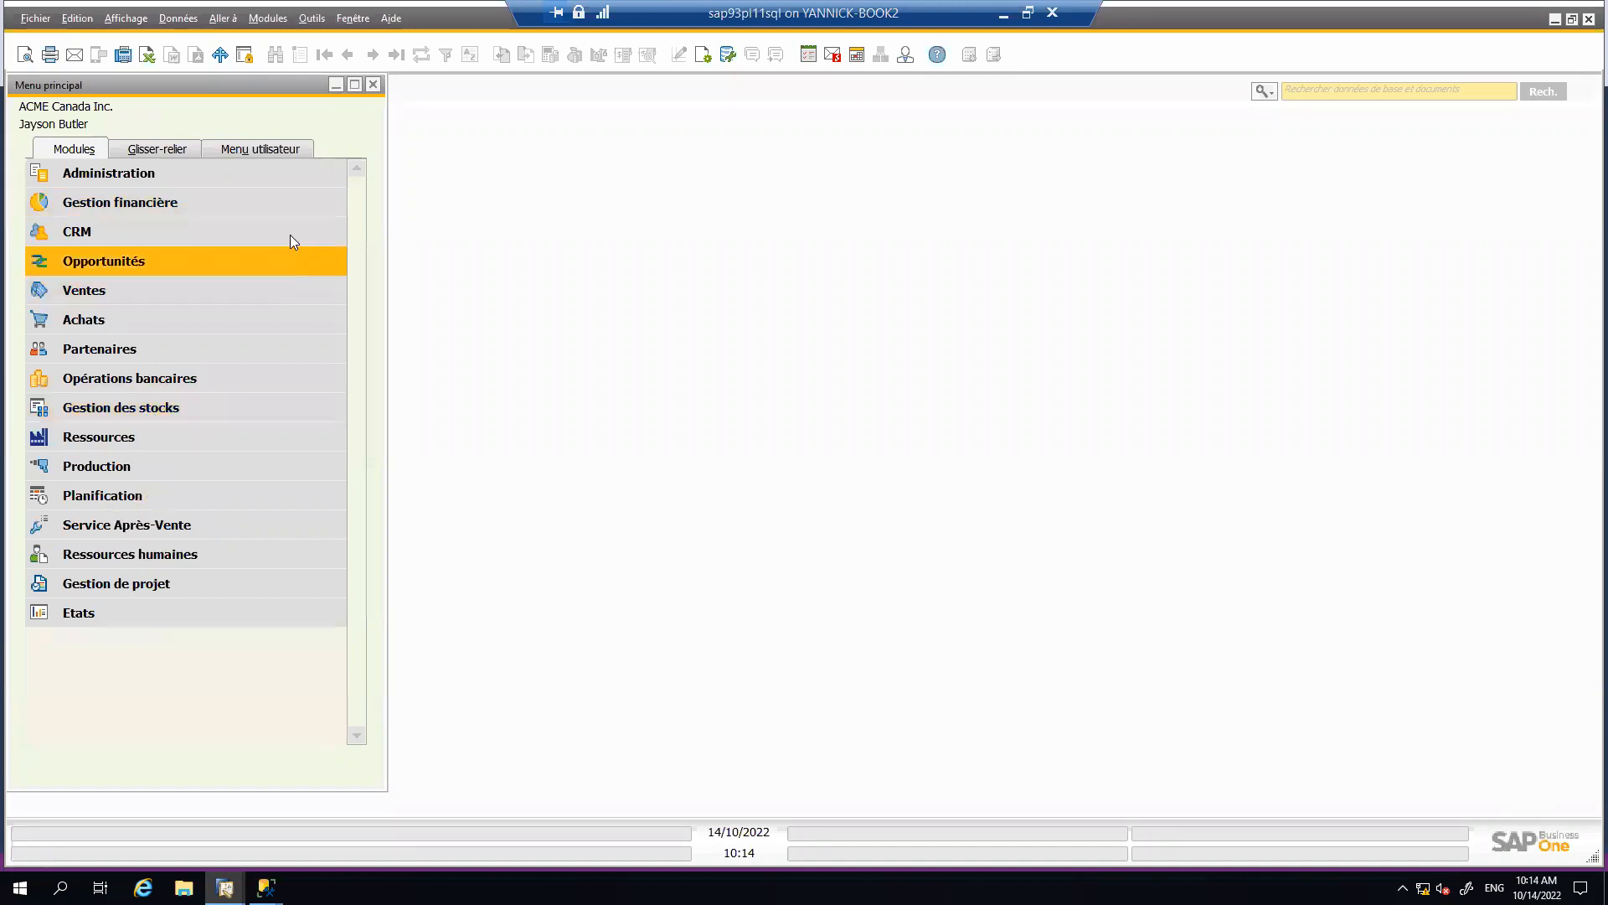
- Open the Plan comptable, examine revenue accounts 41100000 Sales Revenues - Domestic and 41200000 Sales Revenues - Foreign, and close it
left_click(169, 183)
left_click(169, 182)
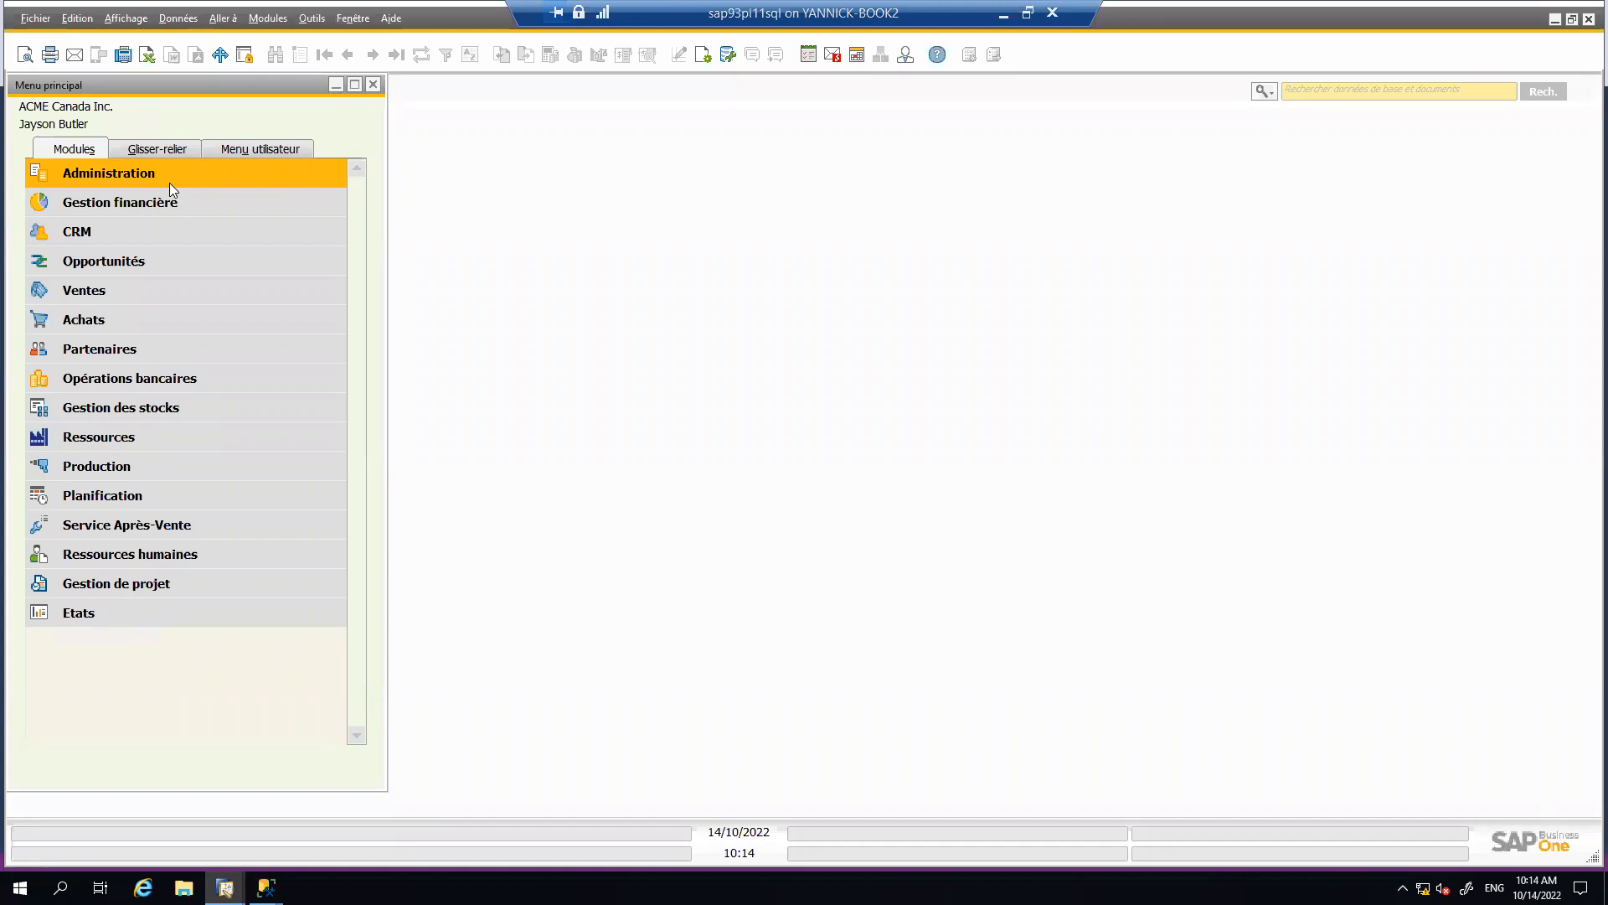
left_click(172, 201)
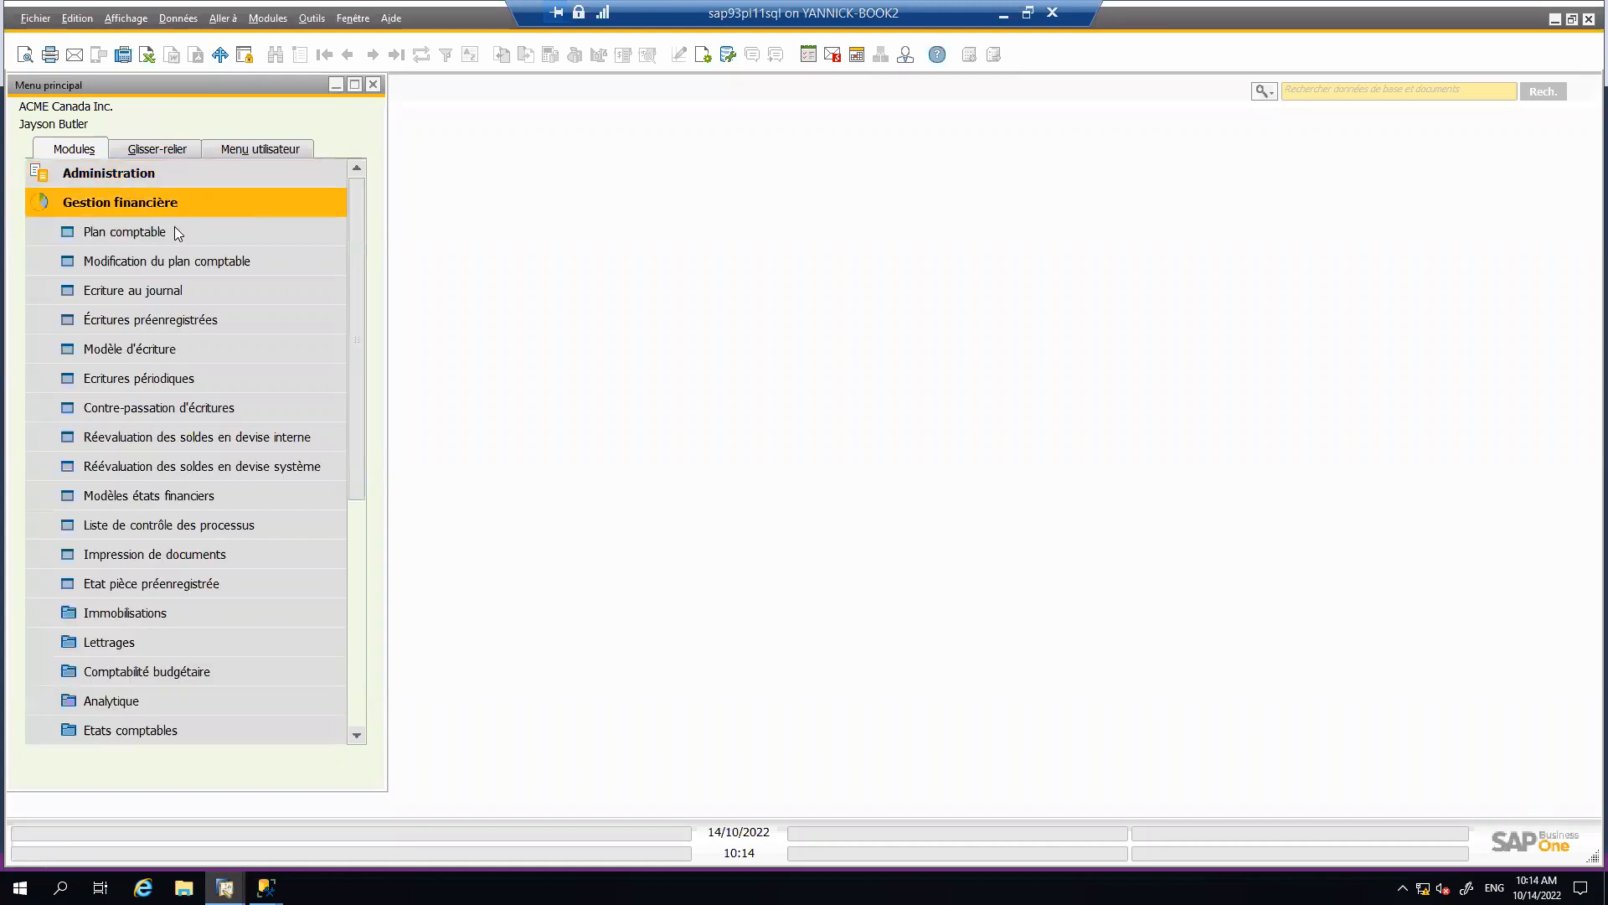
left_click(174, 231)
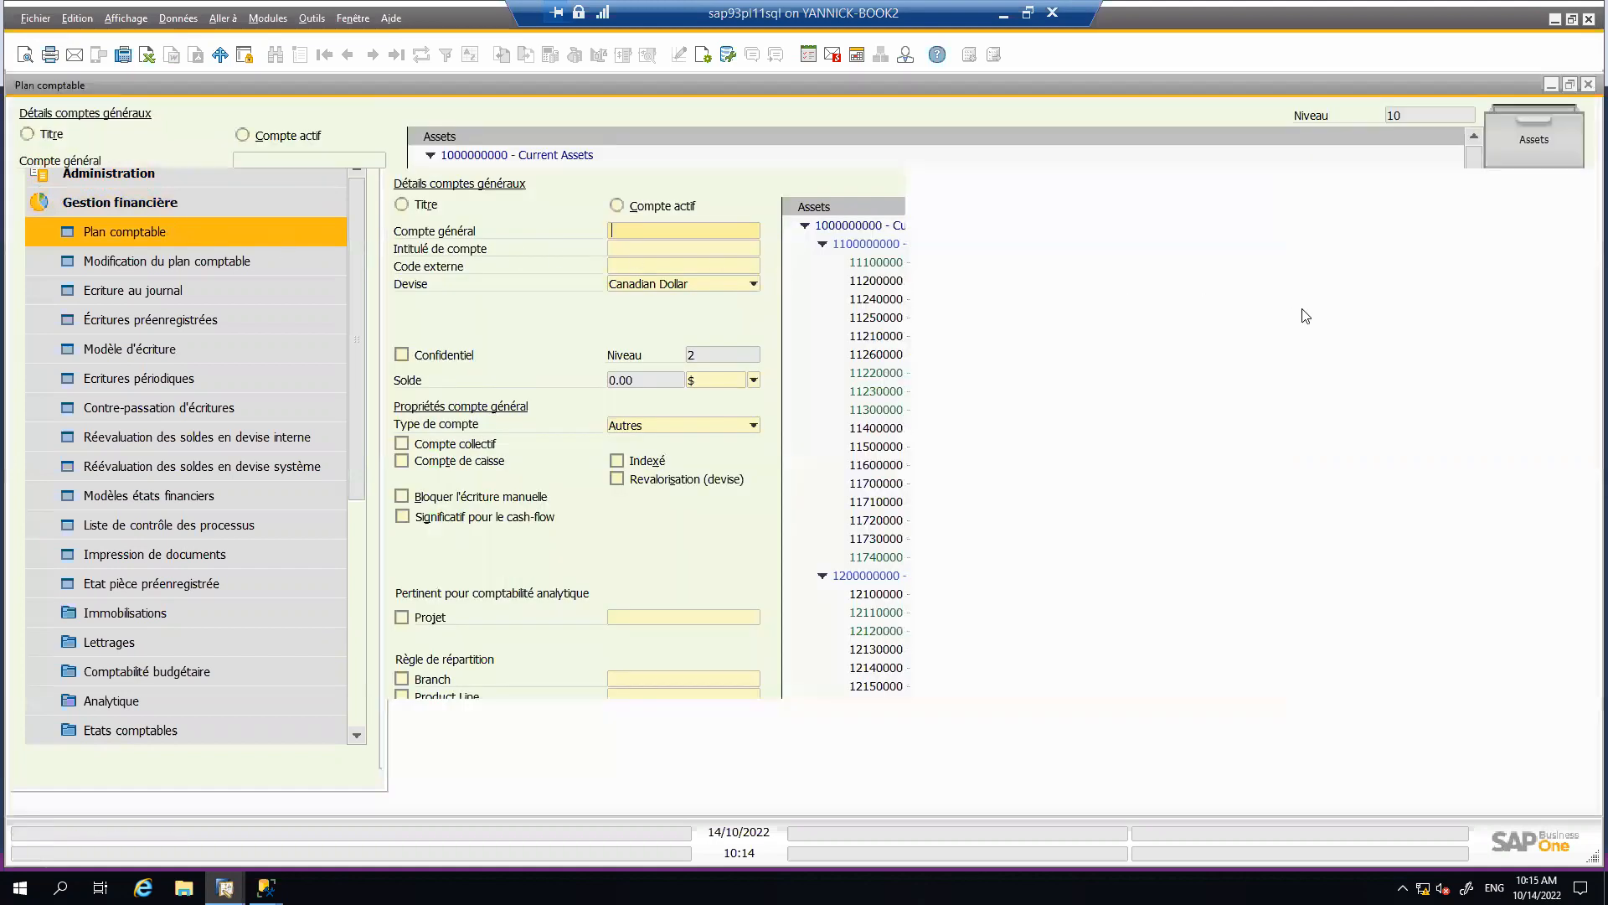
left_click(1515, 359)
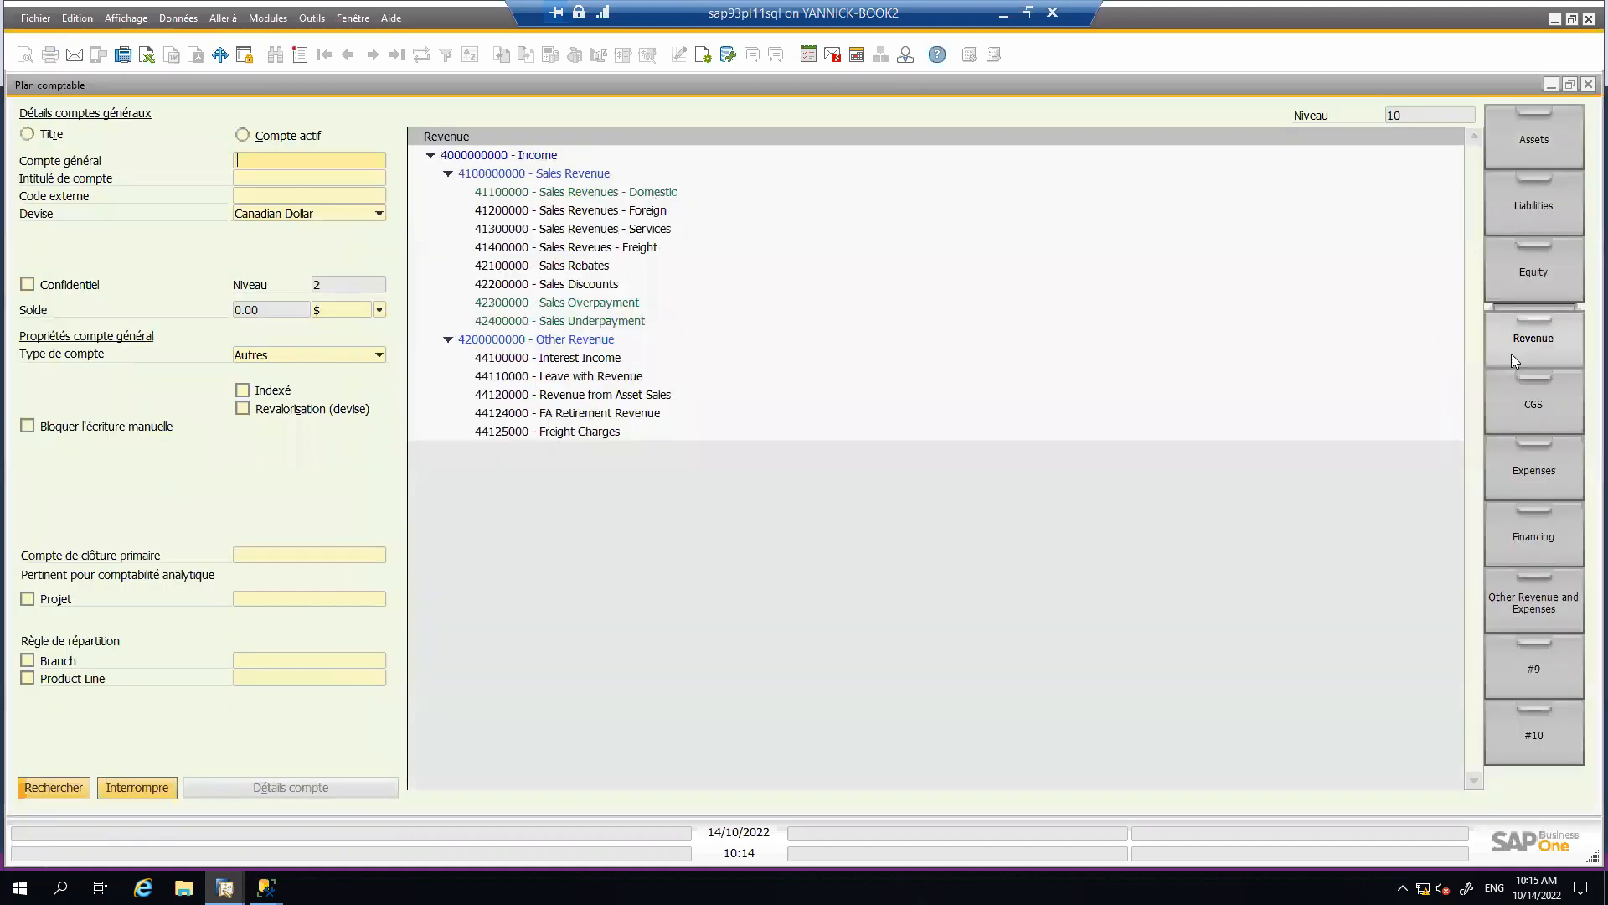
left_click(567, 194)
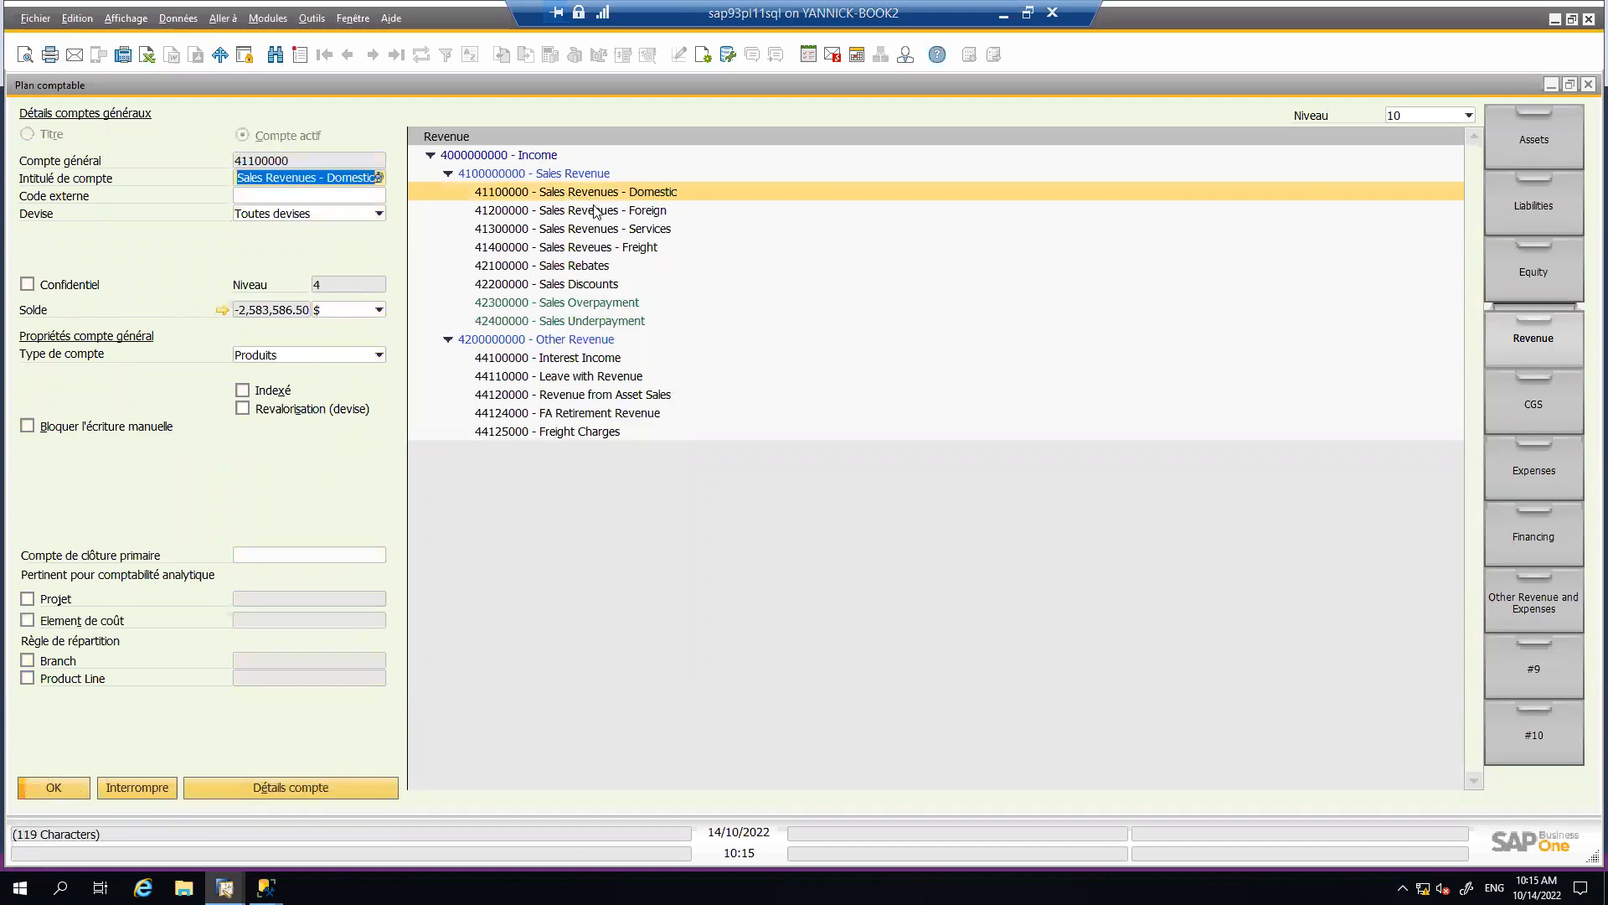
left_click(596, 214)
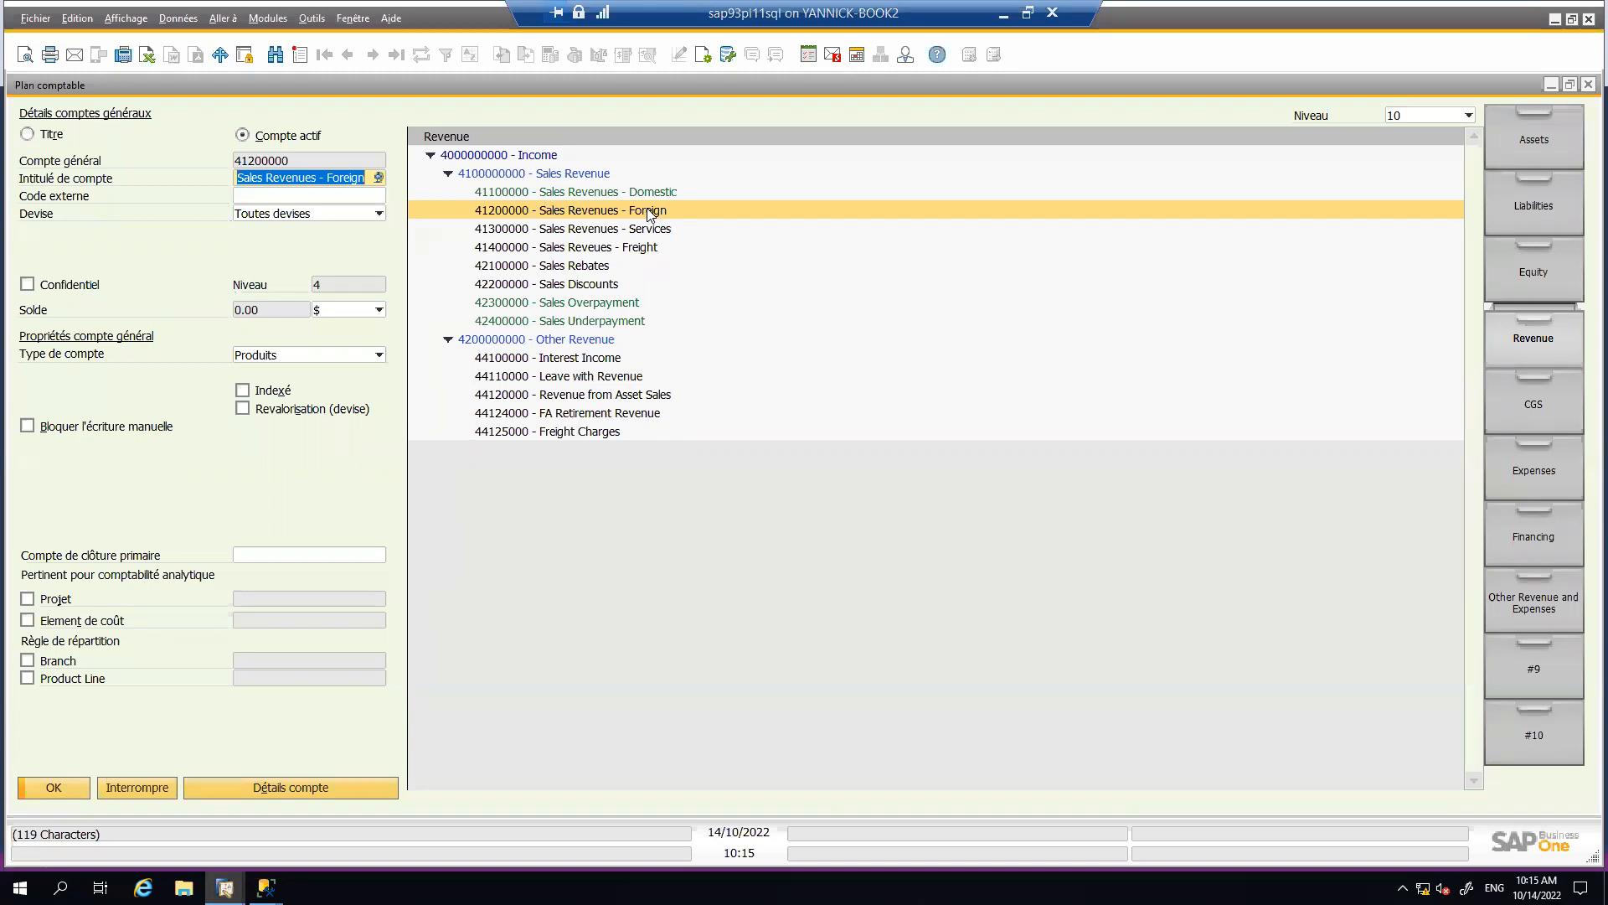
left_click(1588, 84)
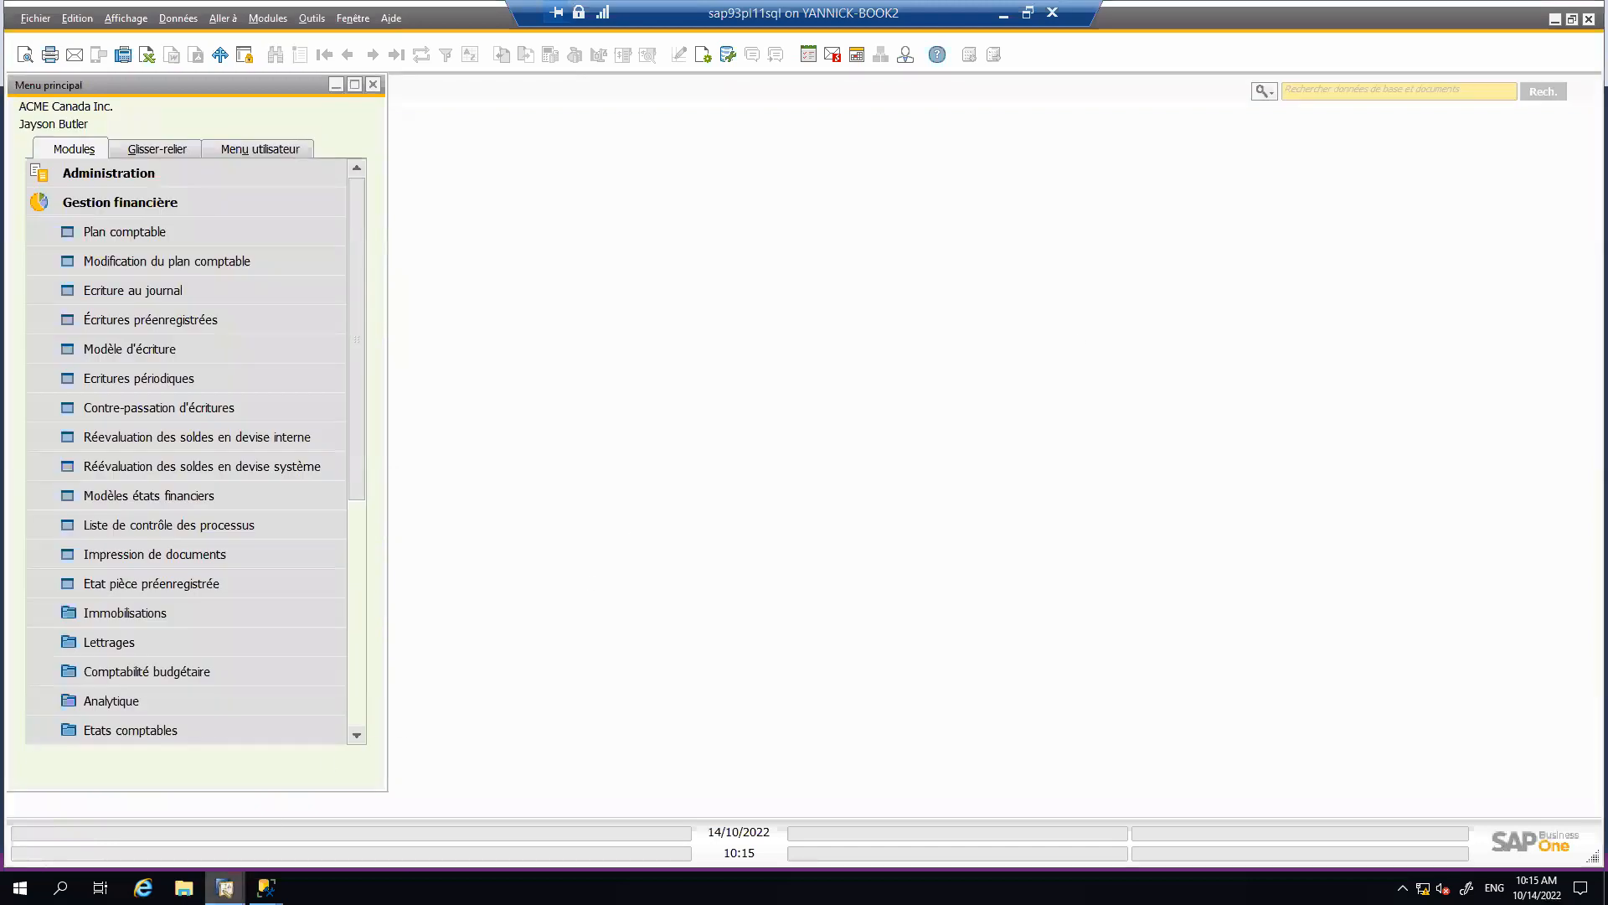
- Switch to the AGT ACME Canada Inc. session, examine the extended G/L account determination option in Détails entreprise, and close it
mouse_move(224, 887)
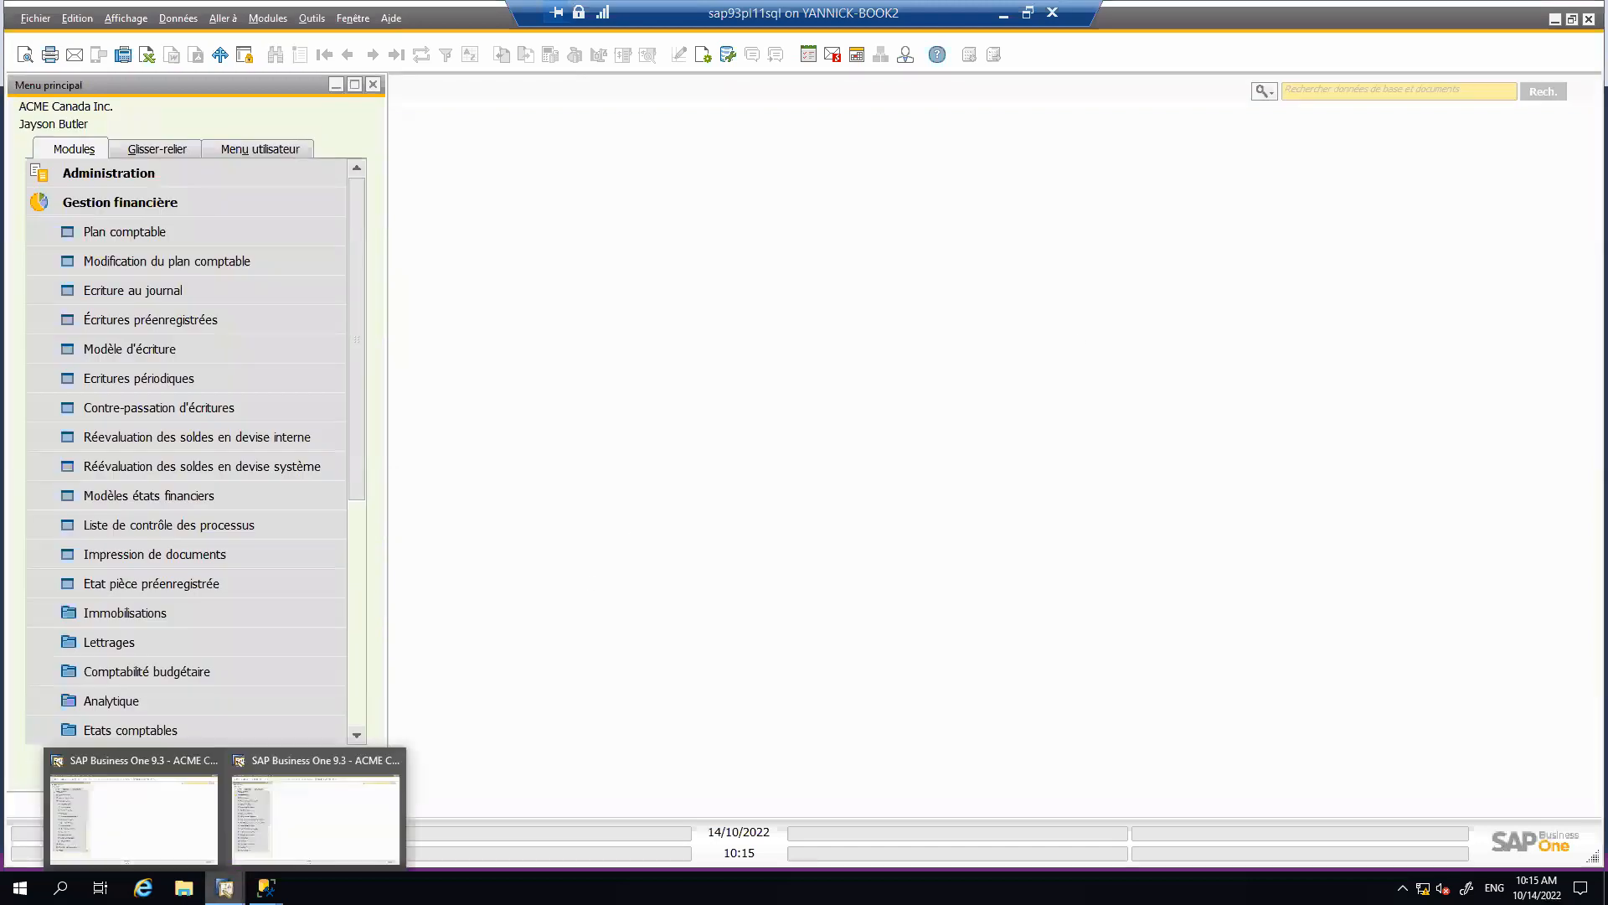
left_click(188, 833)
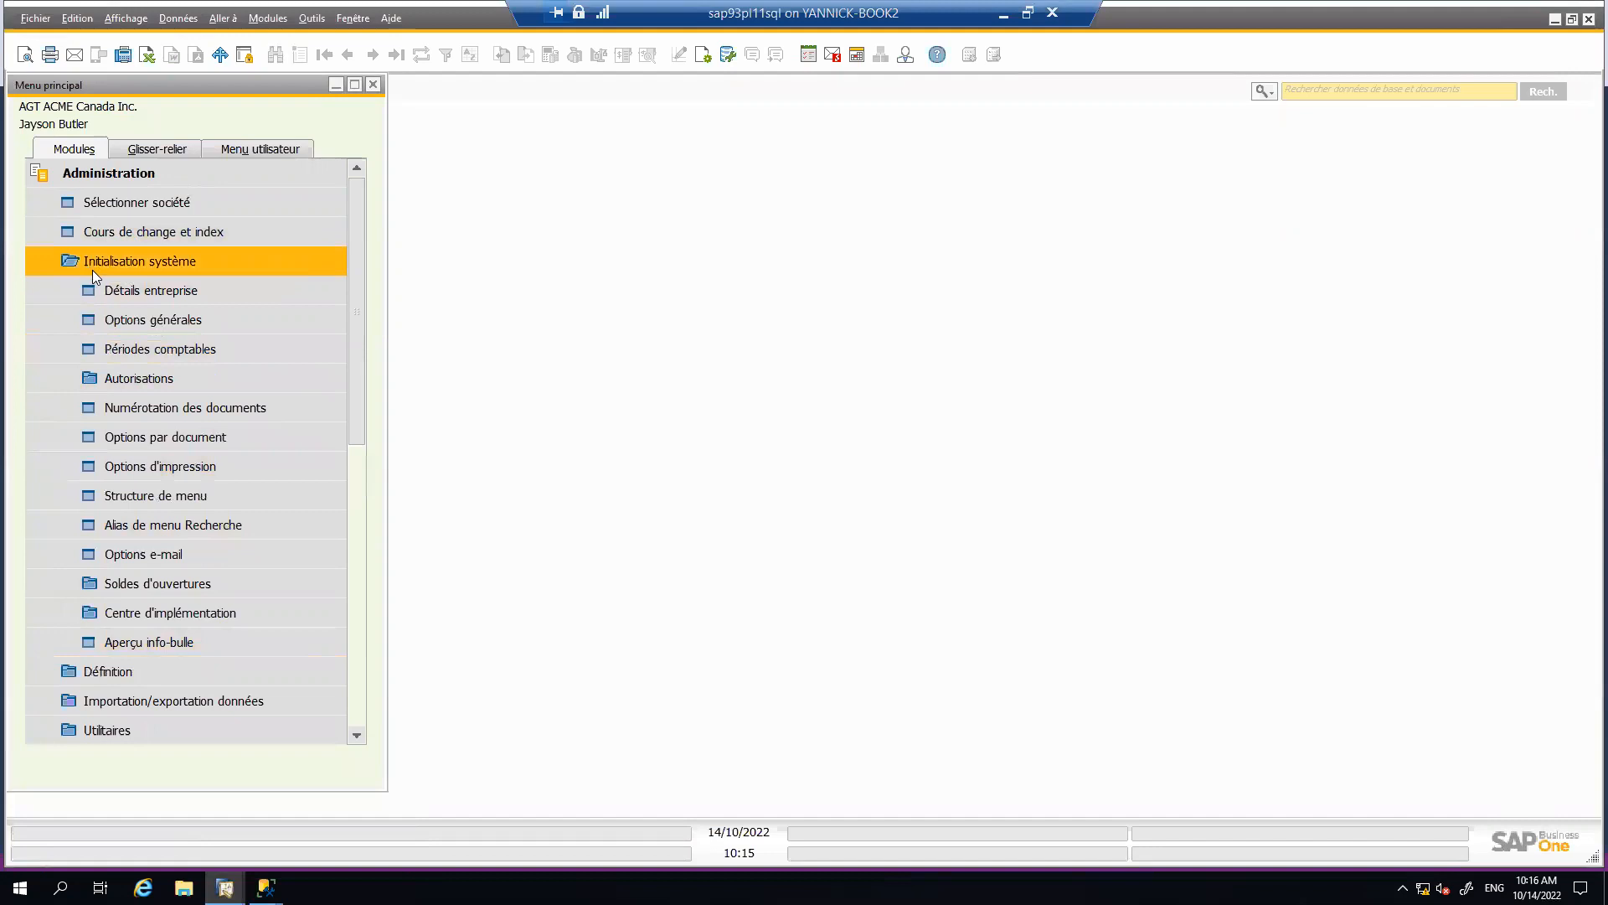
left_click(153, 290)
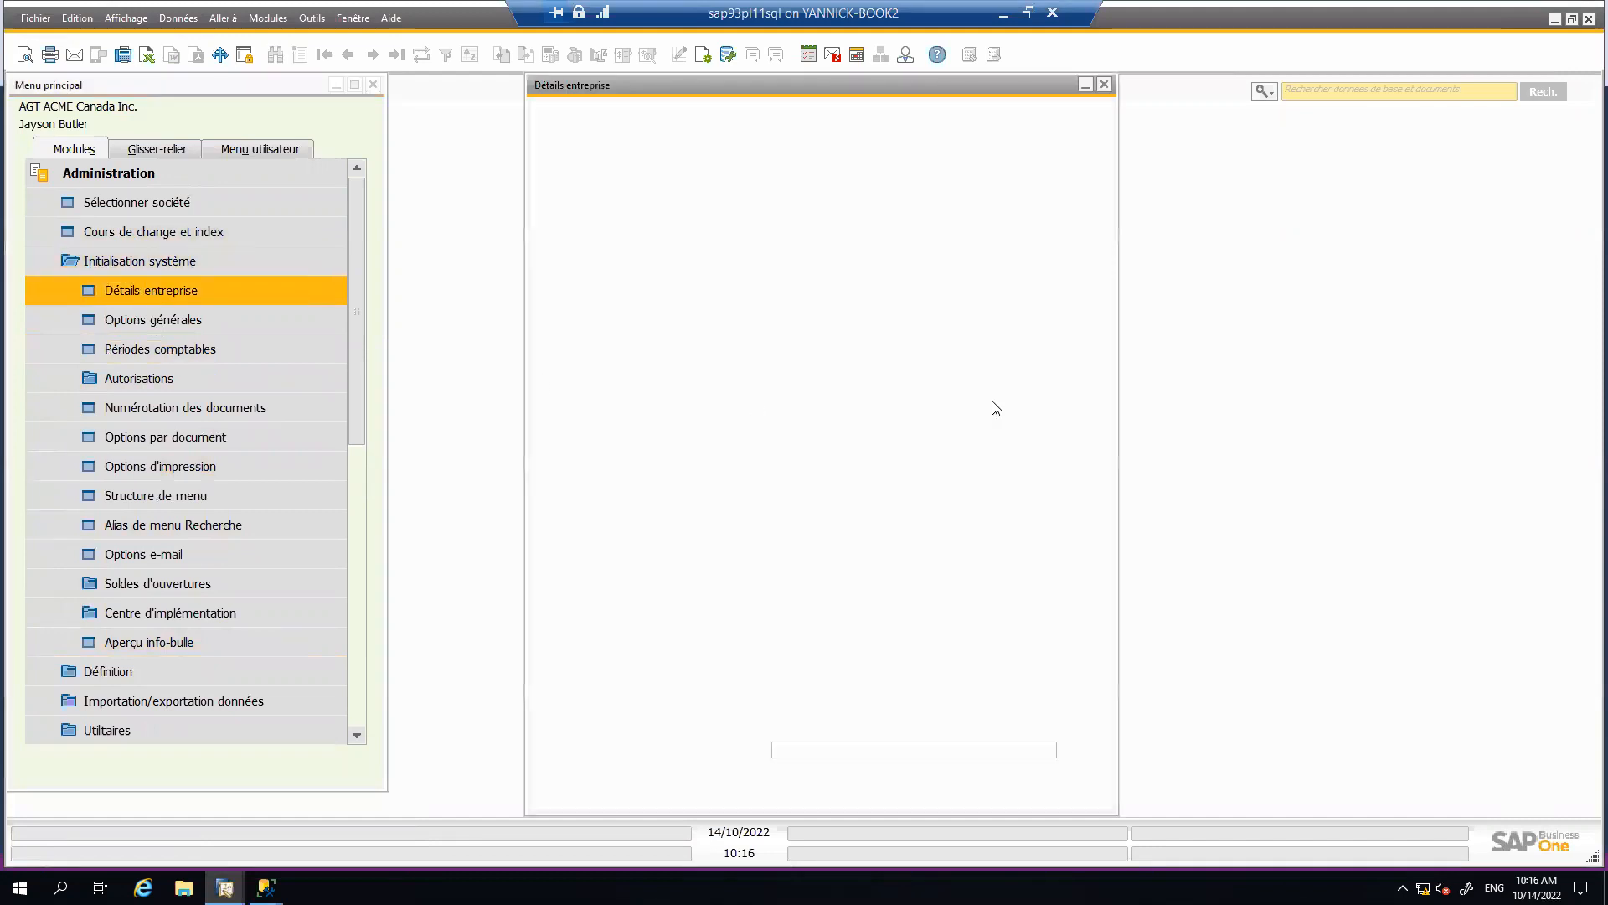
scroll(1102, 514, "down", 5)
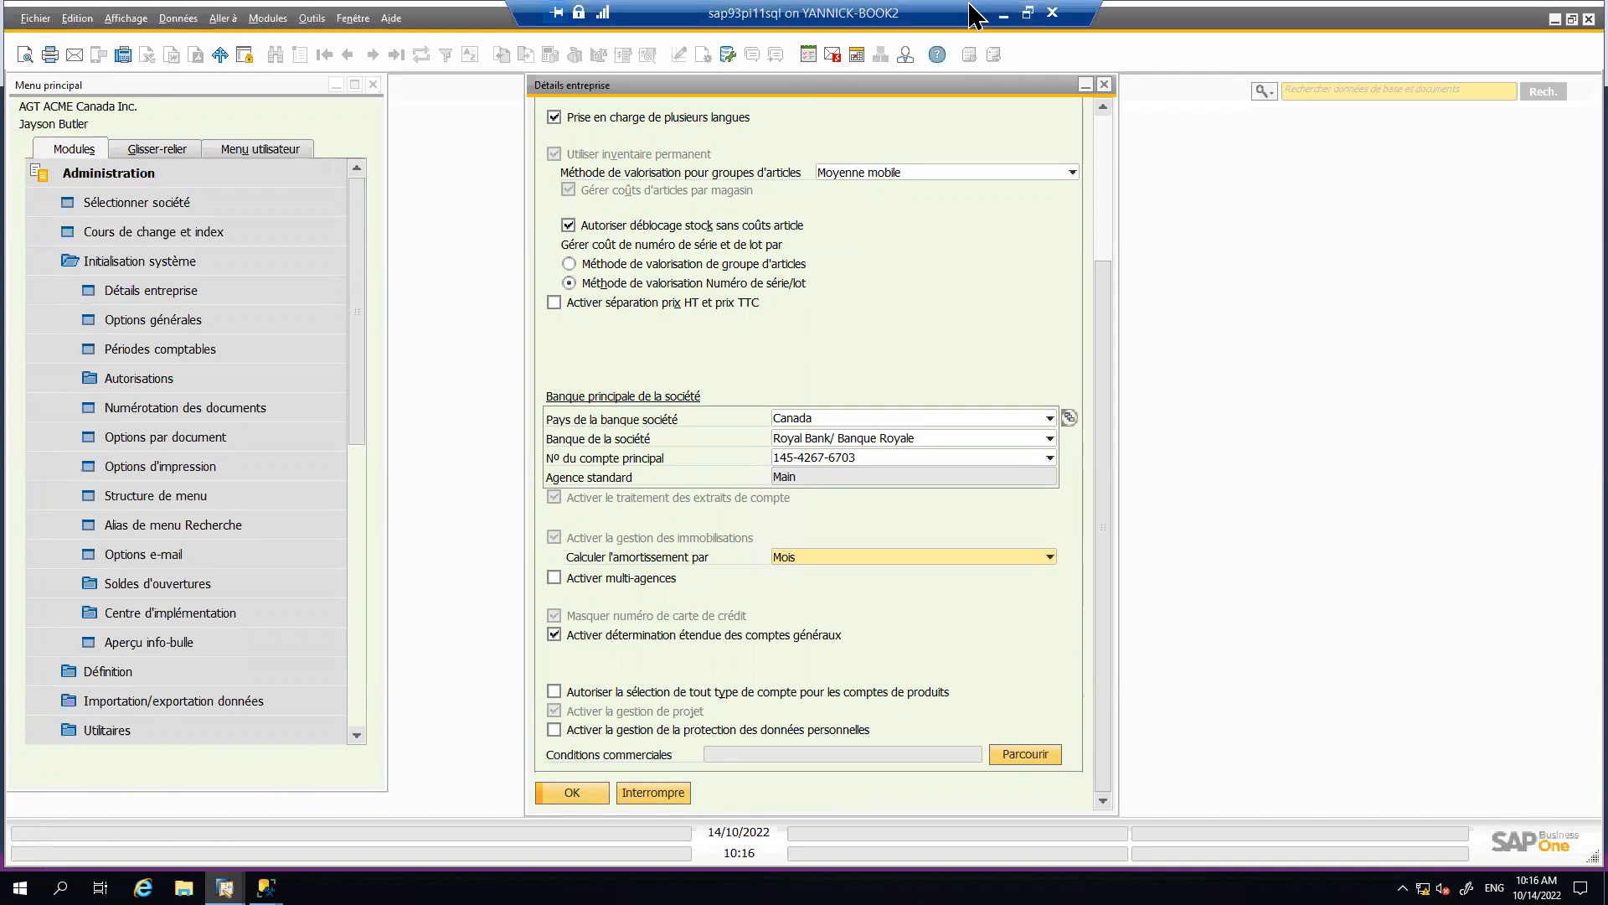
left_click(1104, 134)
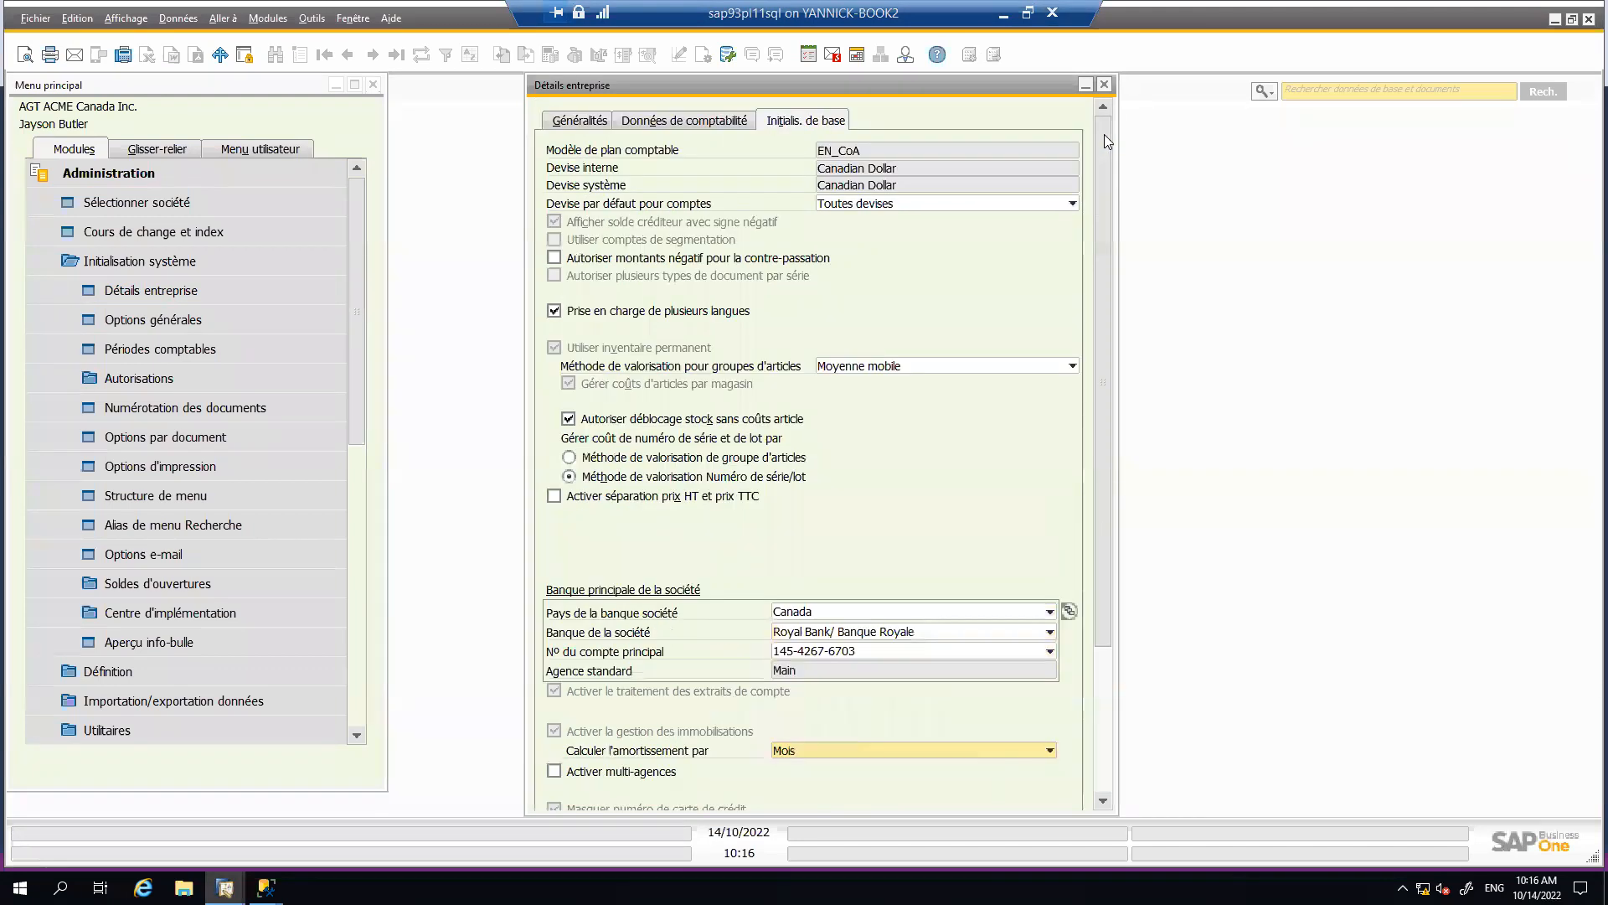
left_click(1108, 87)
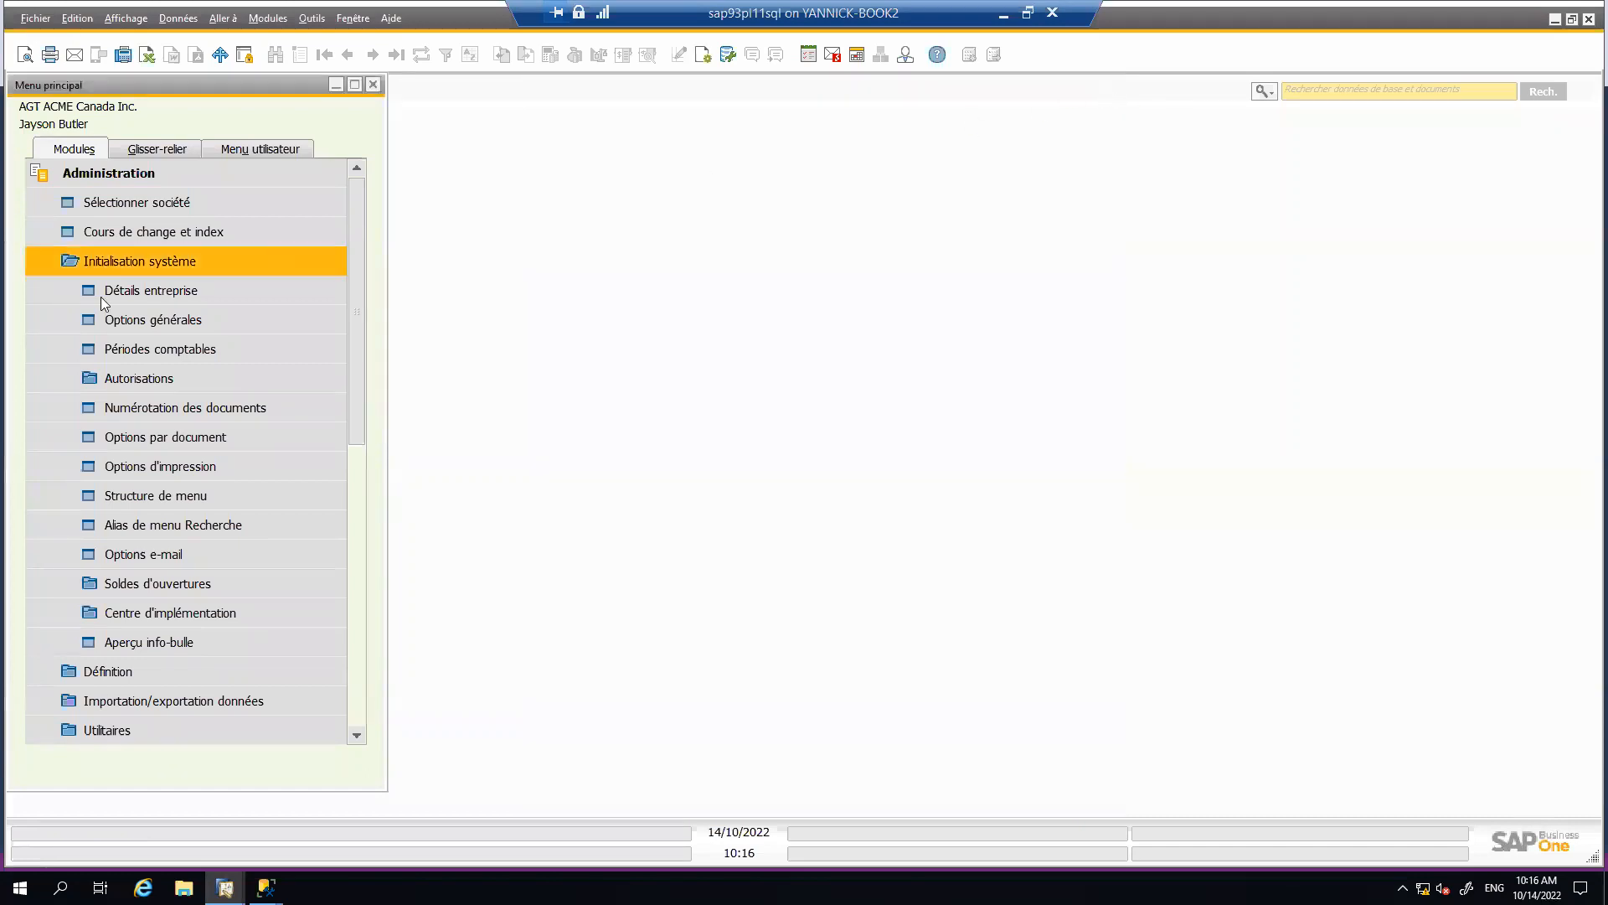
- Open the Critères de détermination - inventaire from the Liens comptables group of the financial definitions
left_click(87, 268)
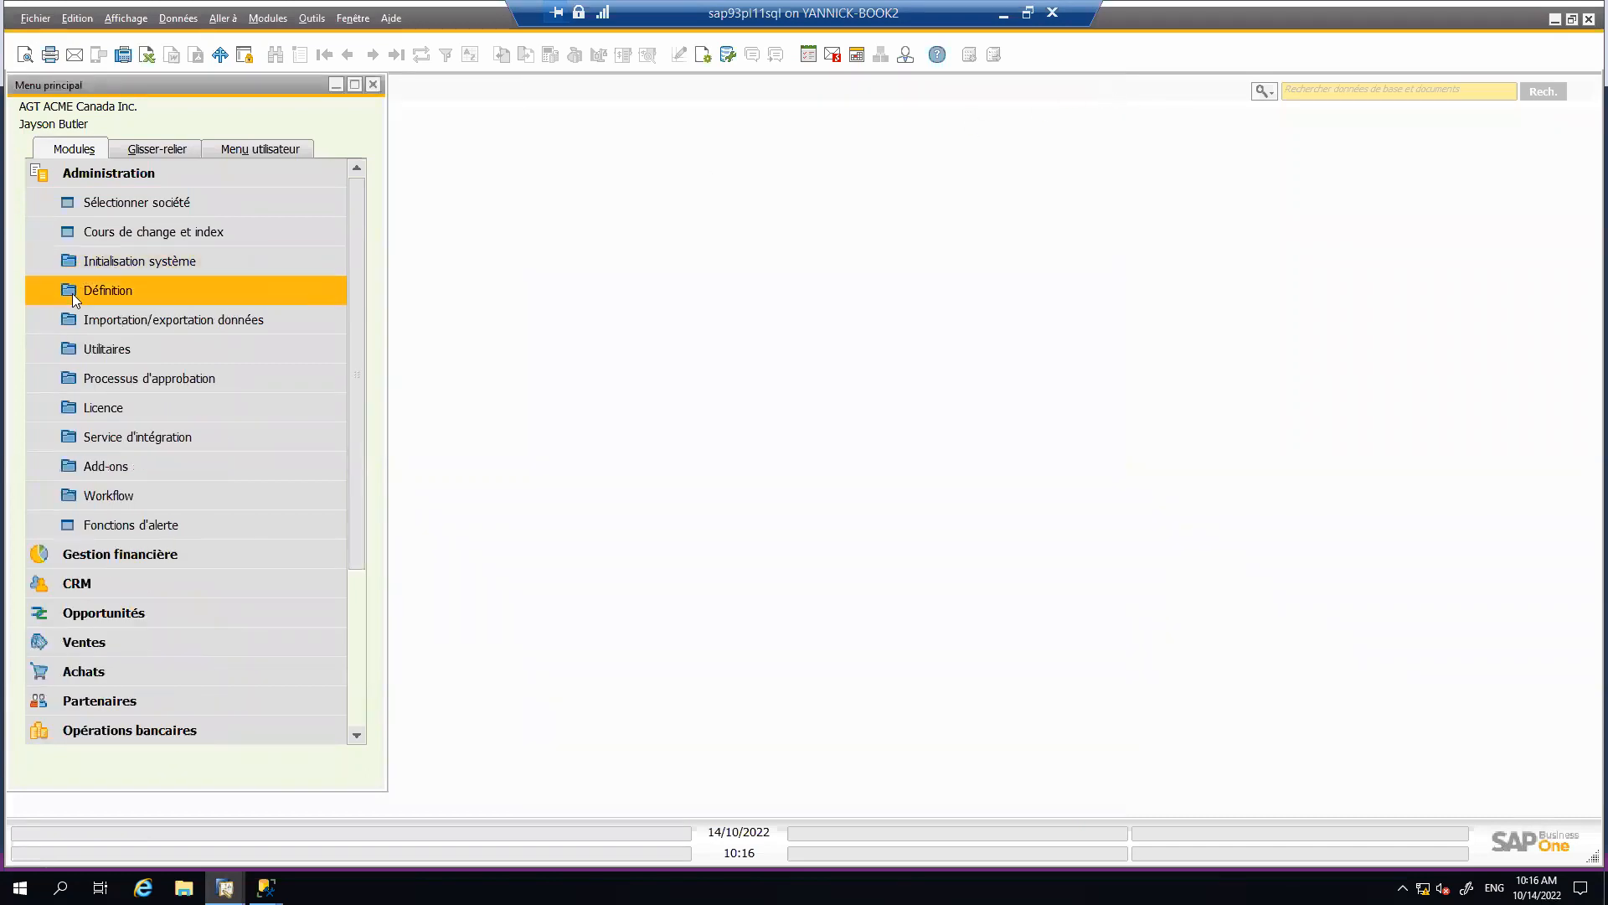
left_click(72, 293)
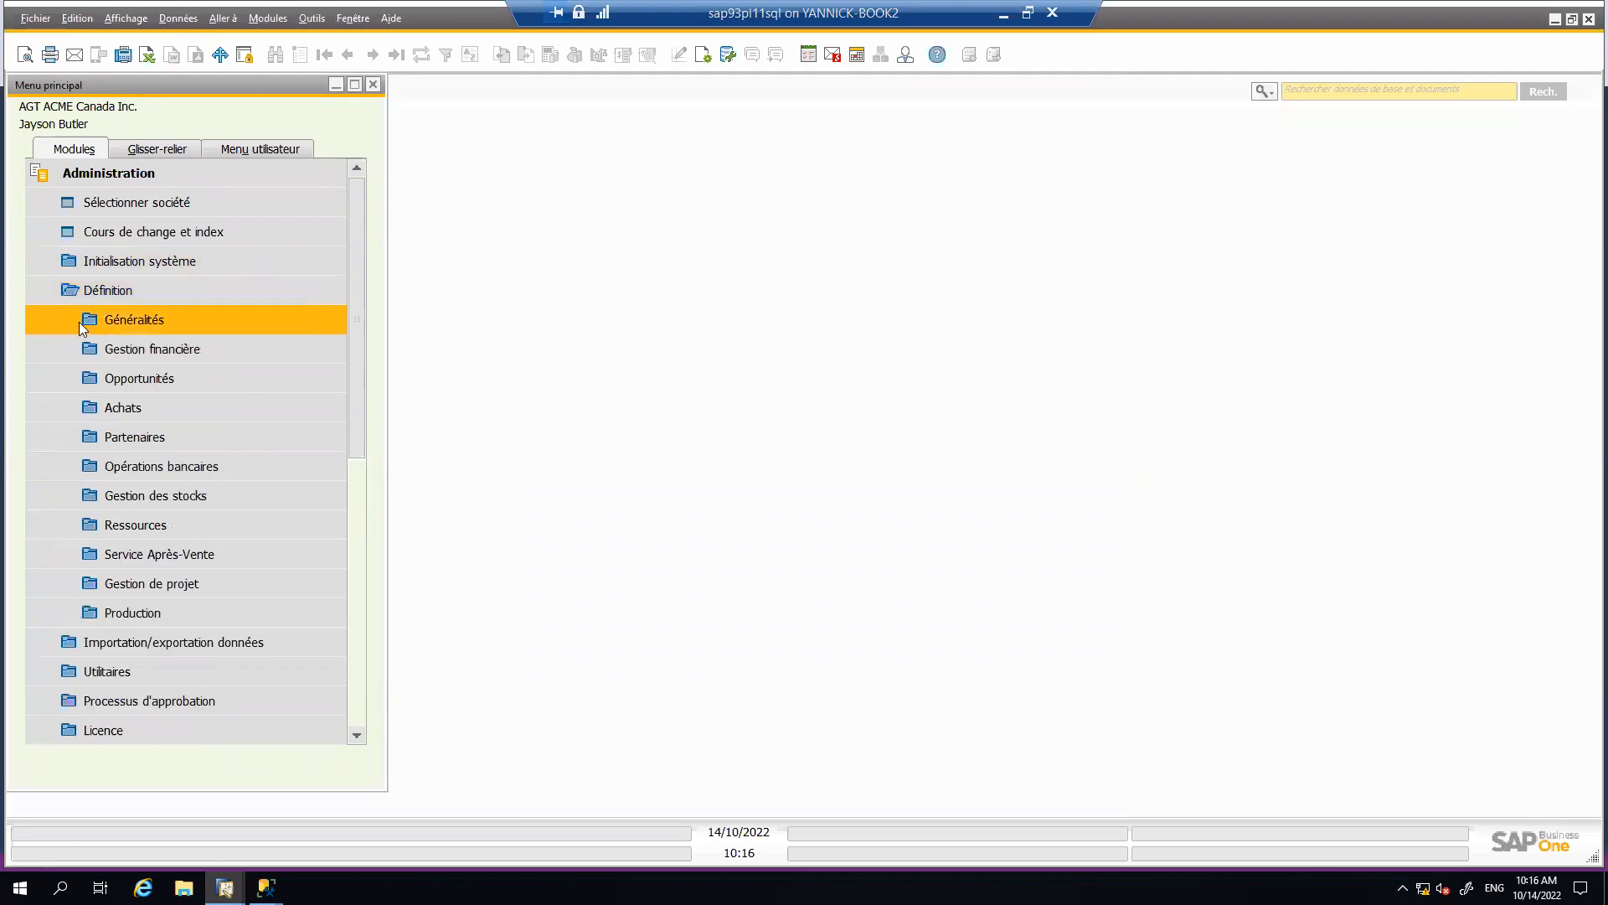
left_click(91, 353)
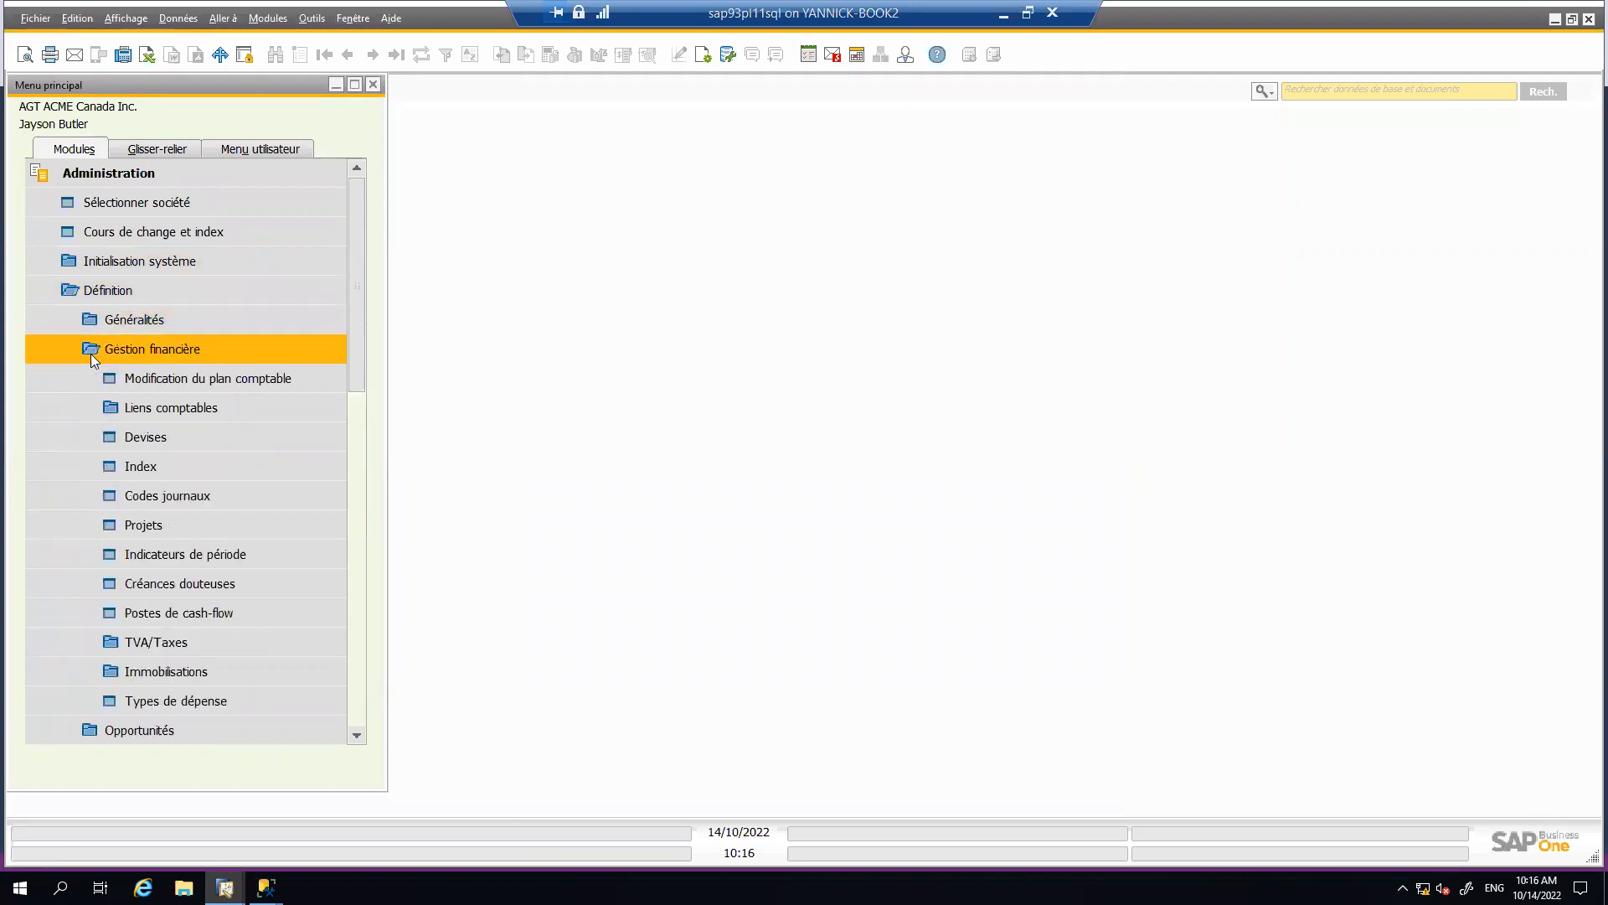
left_click(119, 416)
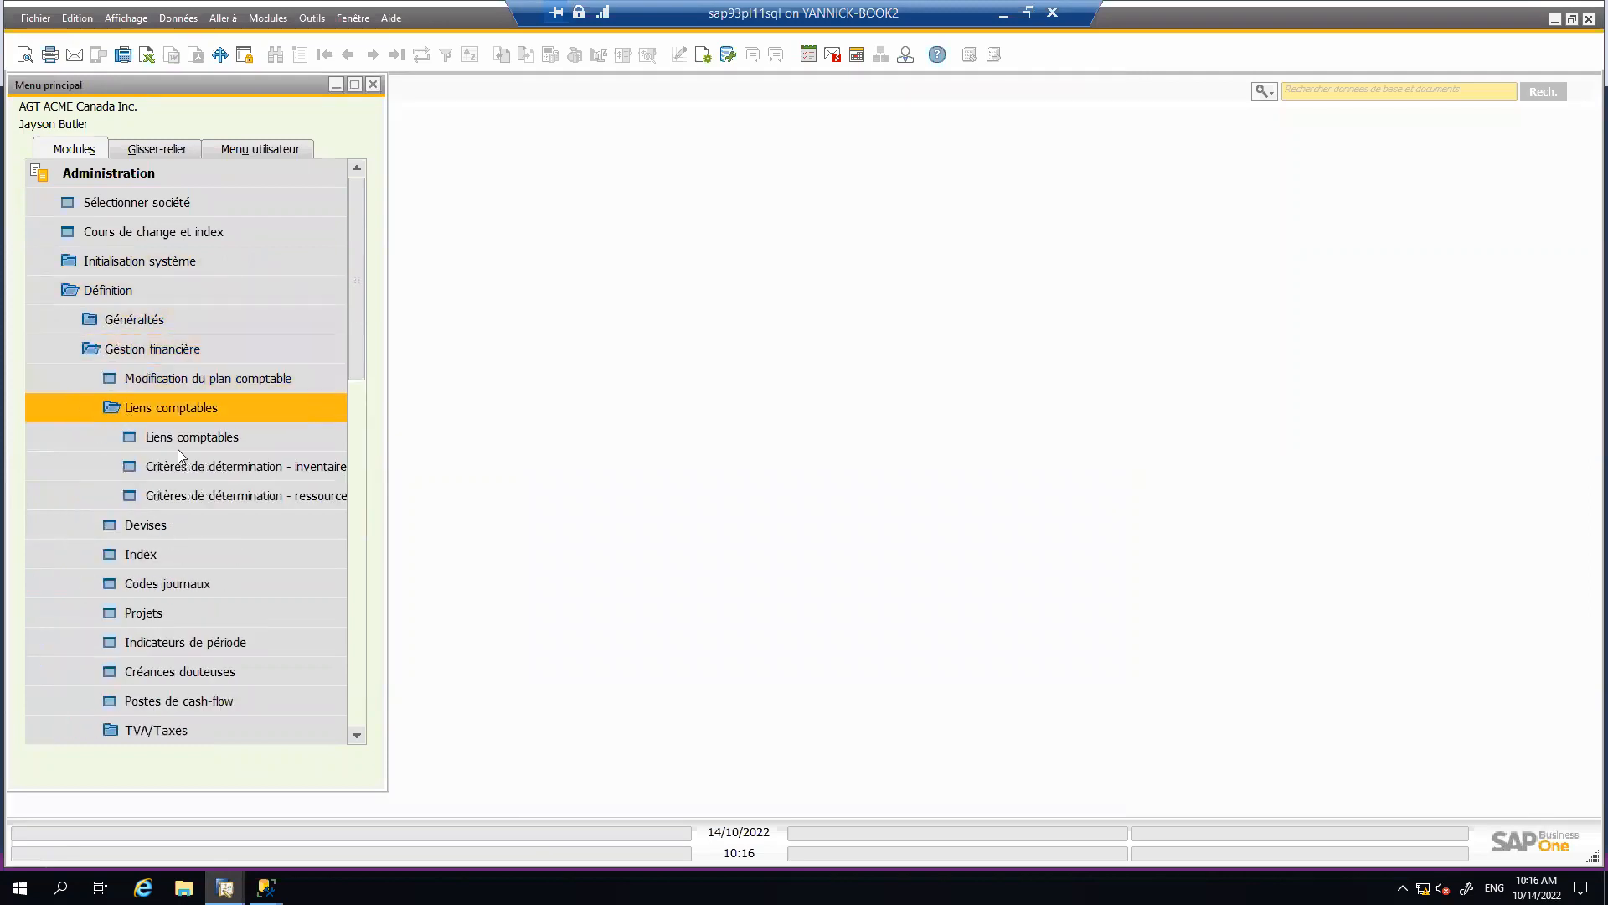
left_click(245, 471)
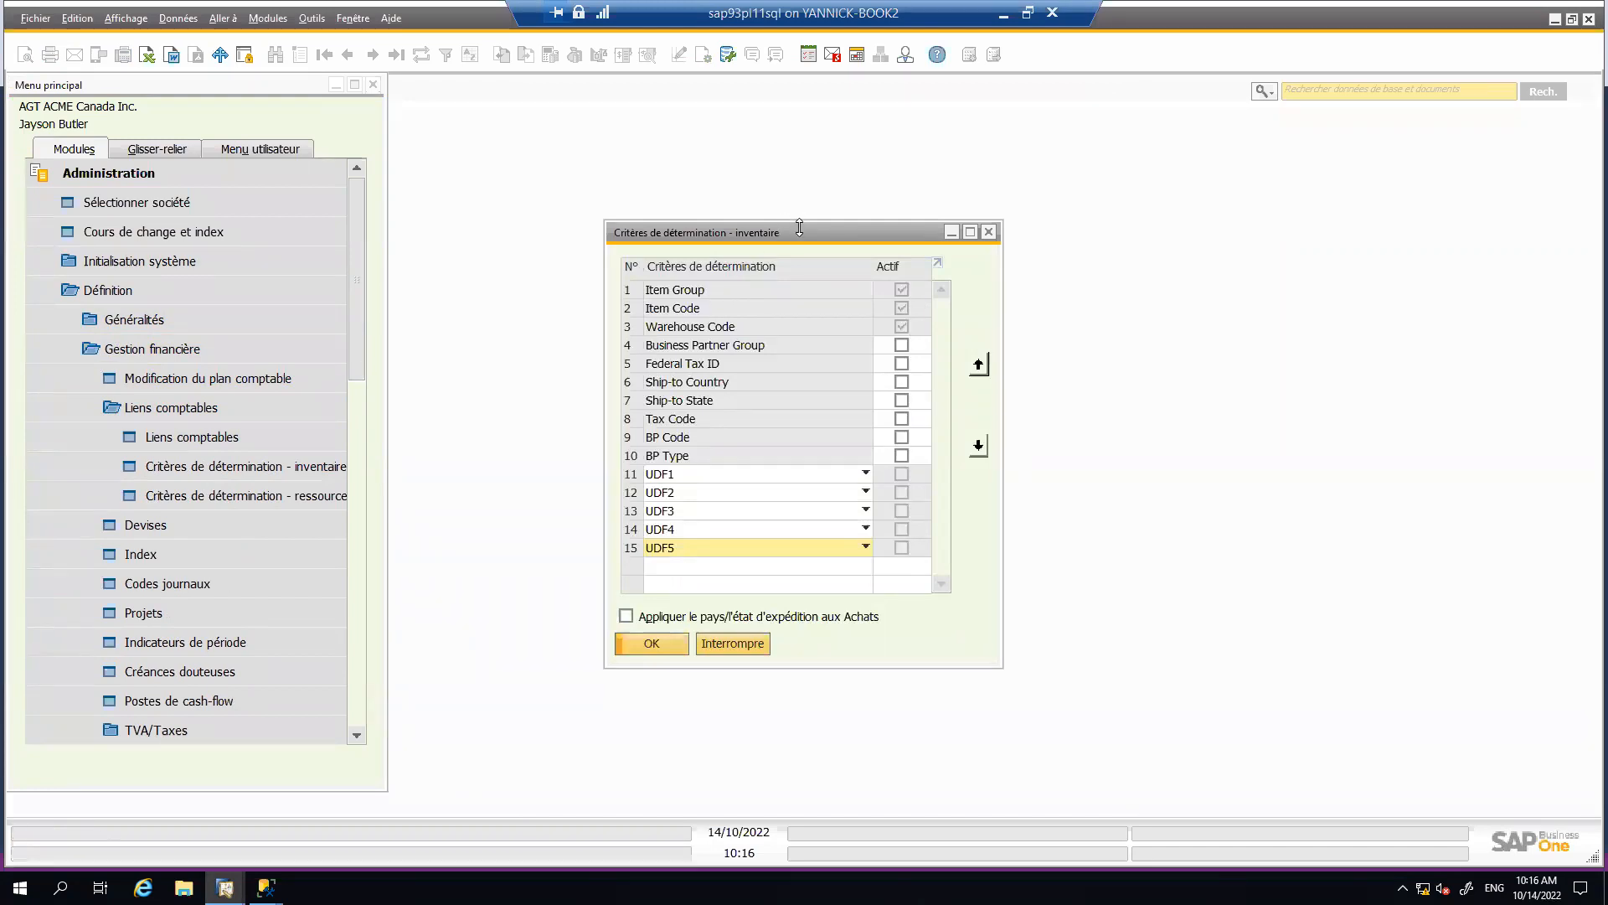
left_click_drag(677, 174, 668, 134)
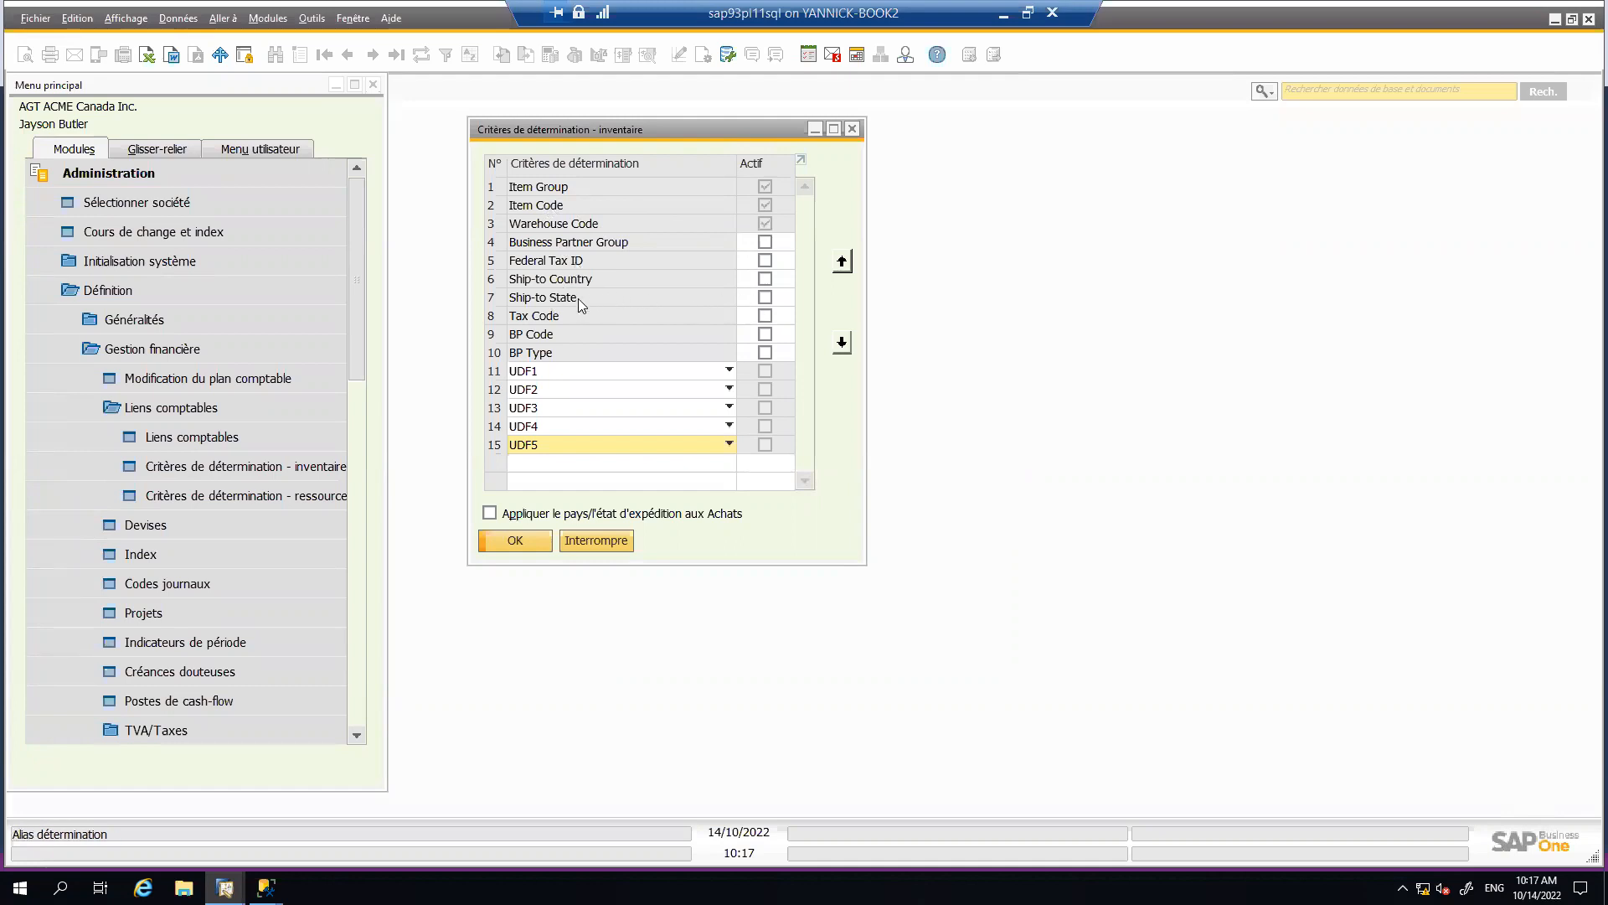
- Activate the Ship-to Country criterion, check the field choices available for UDF1, and save the inventory determination criteria
left_click(765, 280)
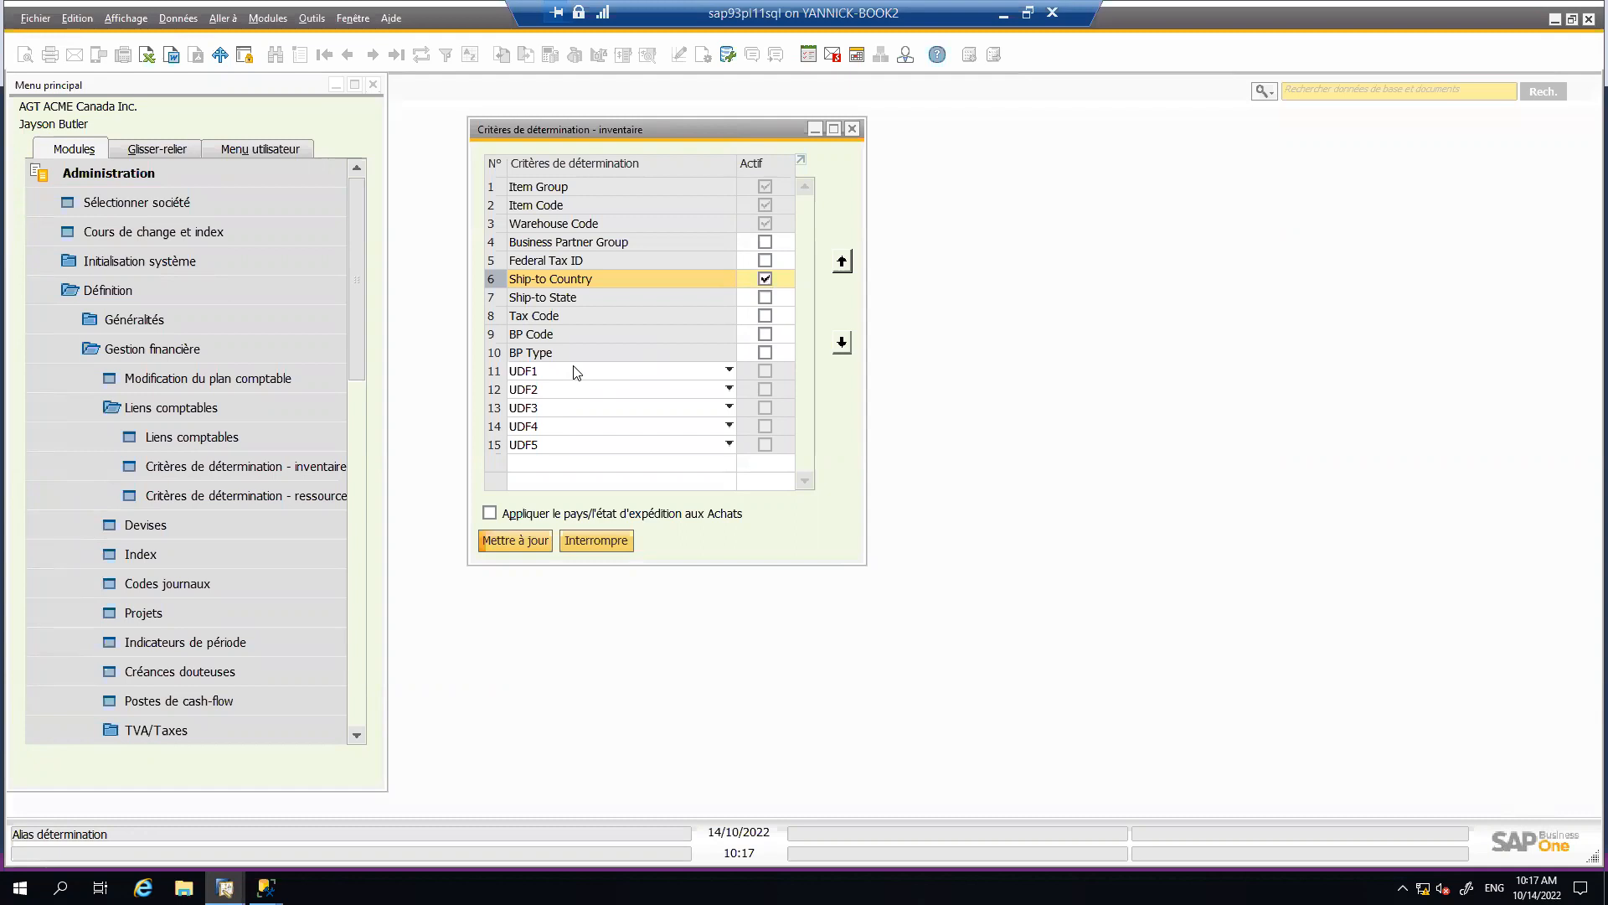
left_click(554, 375)
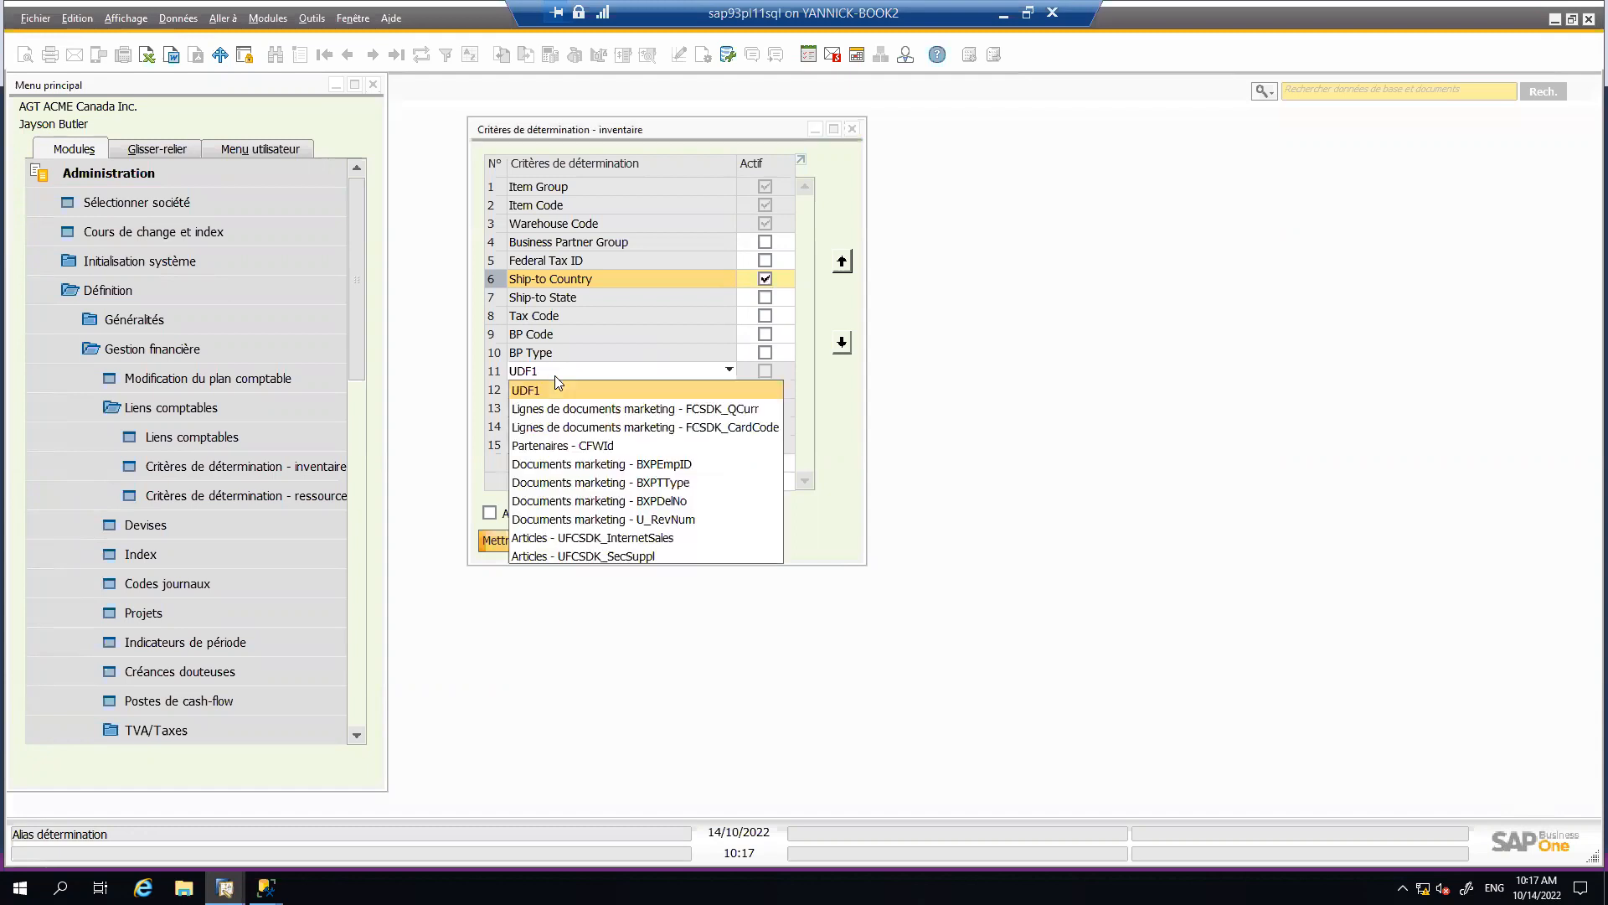
left_click(580, 337)
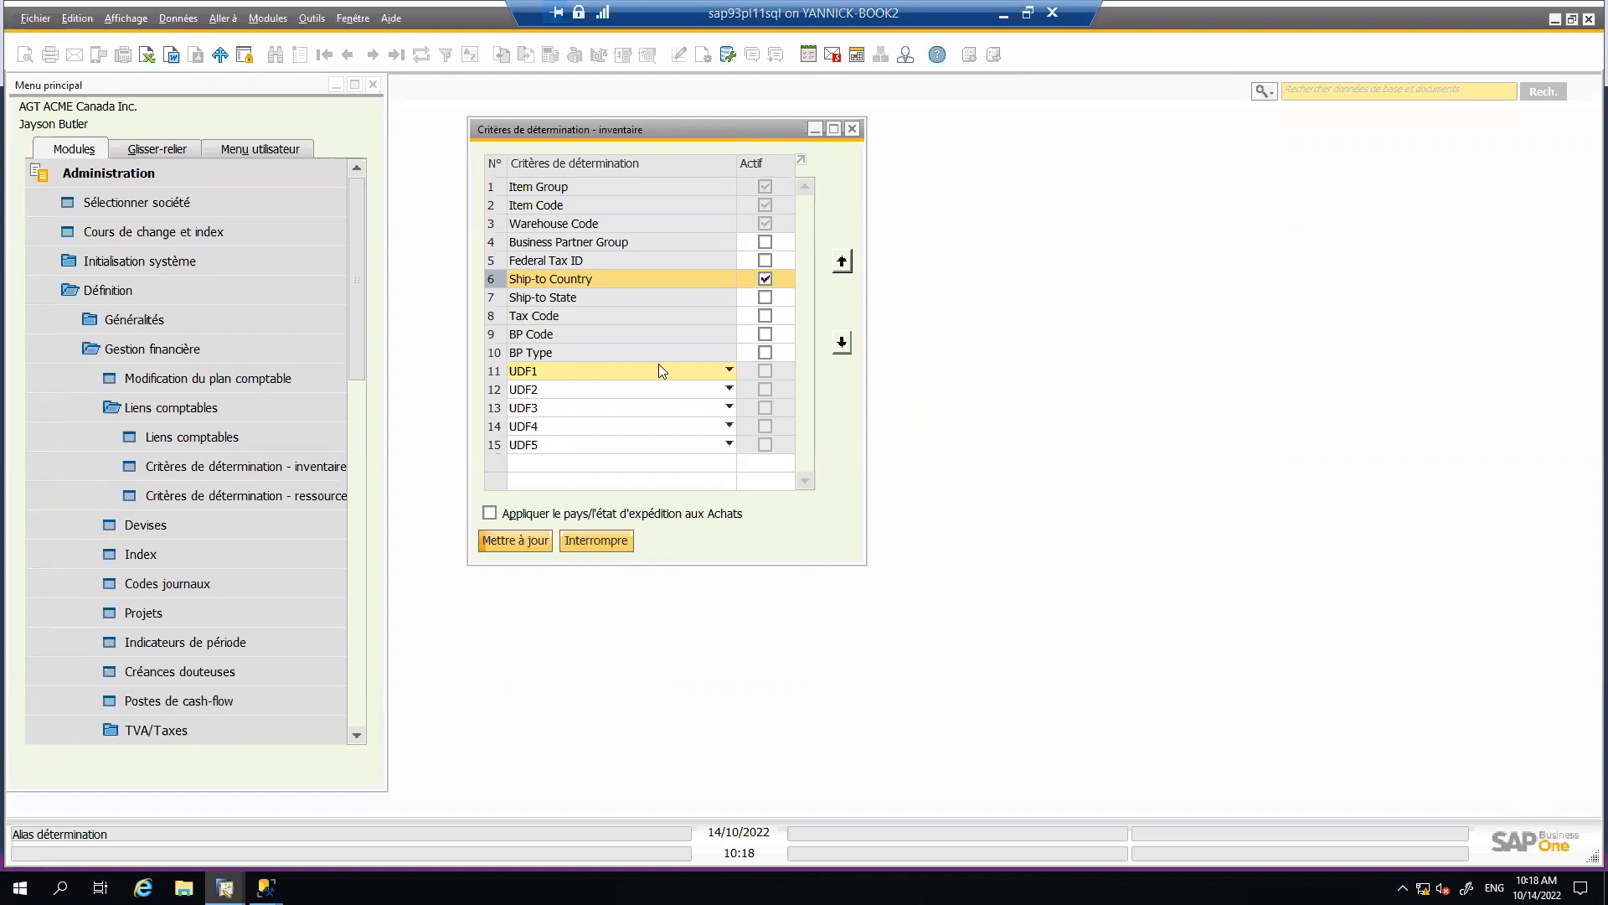
left_click(534, 542)
left_click(535, 543)
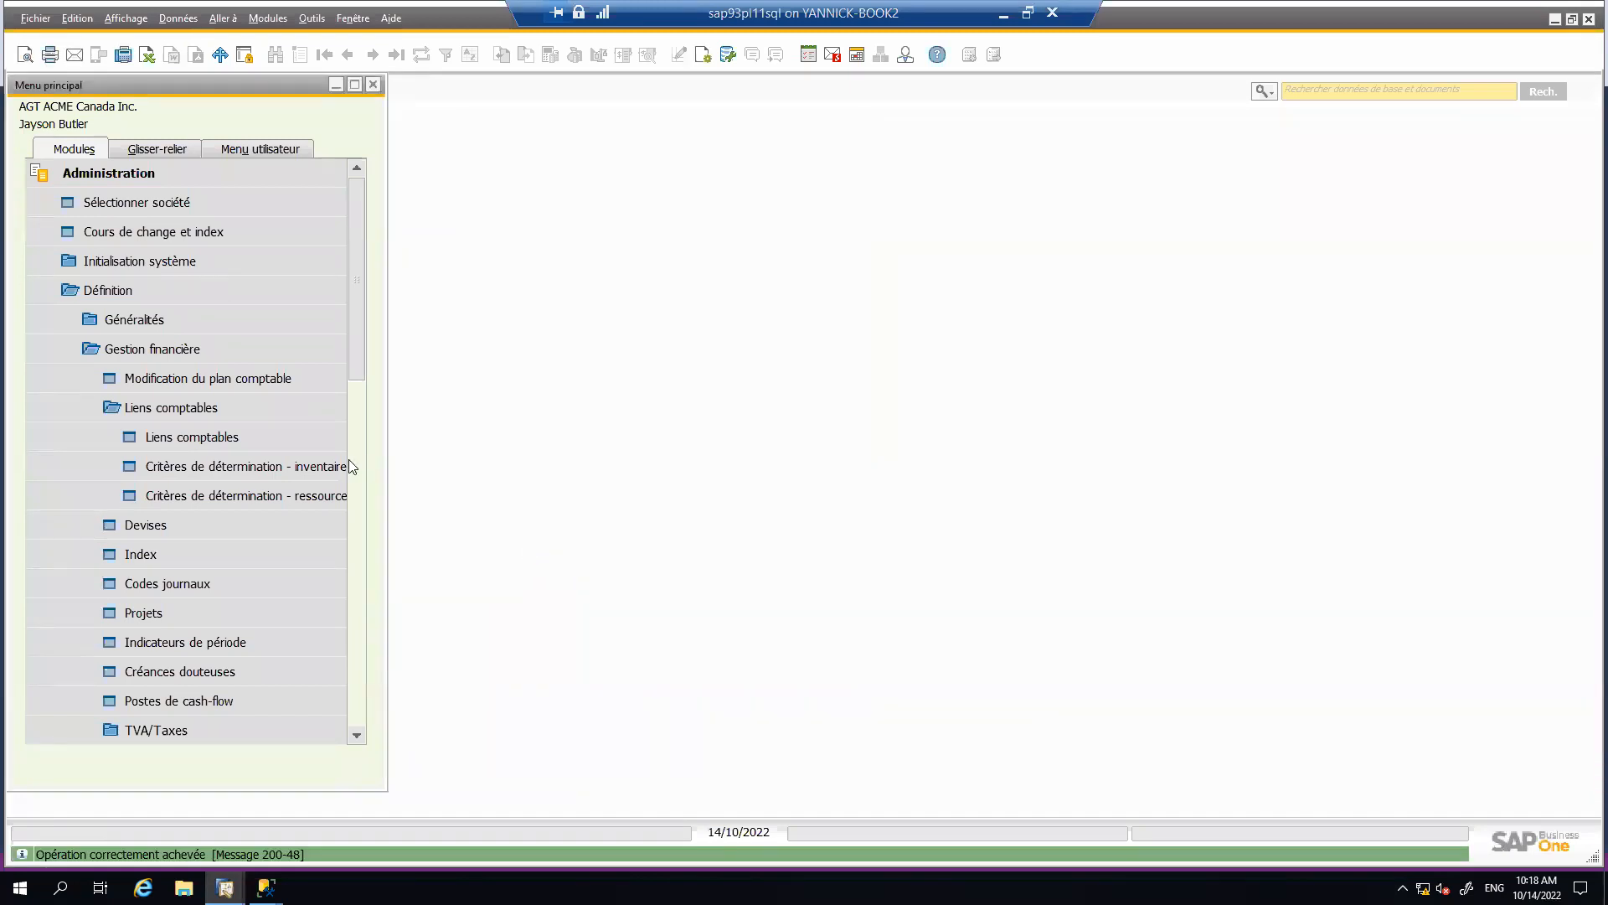
- Open the Liens comptables for 2022 and review the default accounts and extended rules for Stocks, Ventes and Achats
left_click(222, 439)
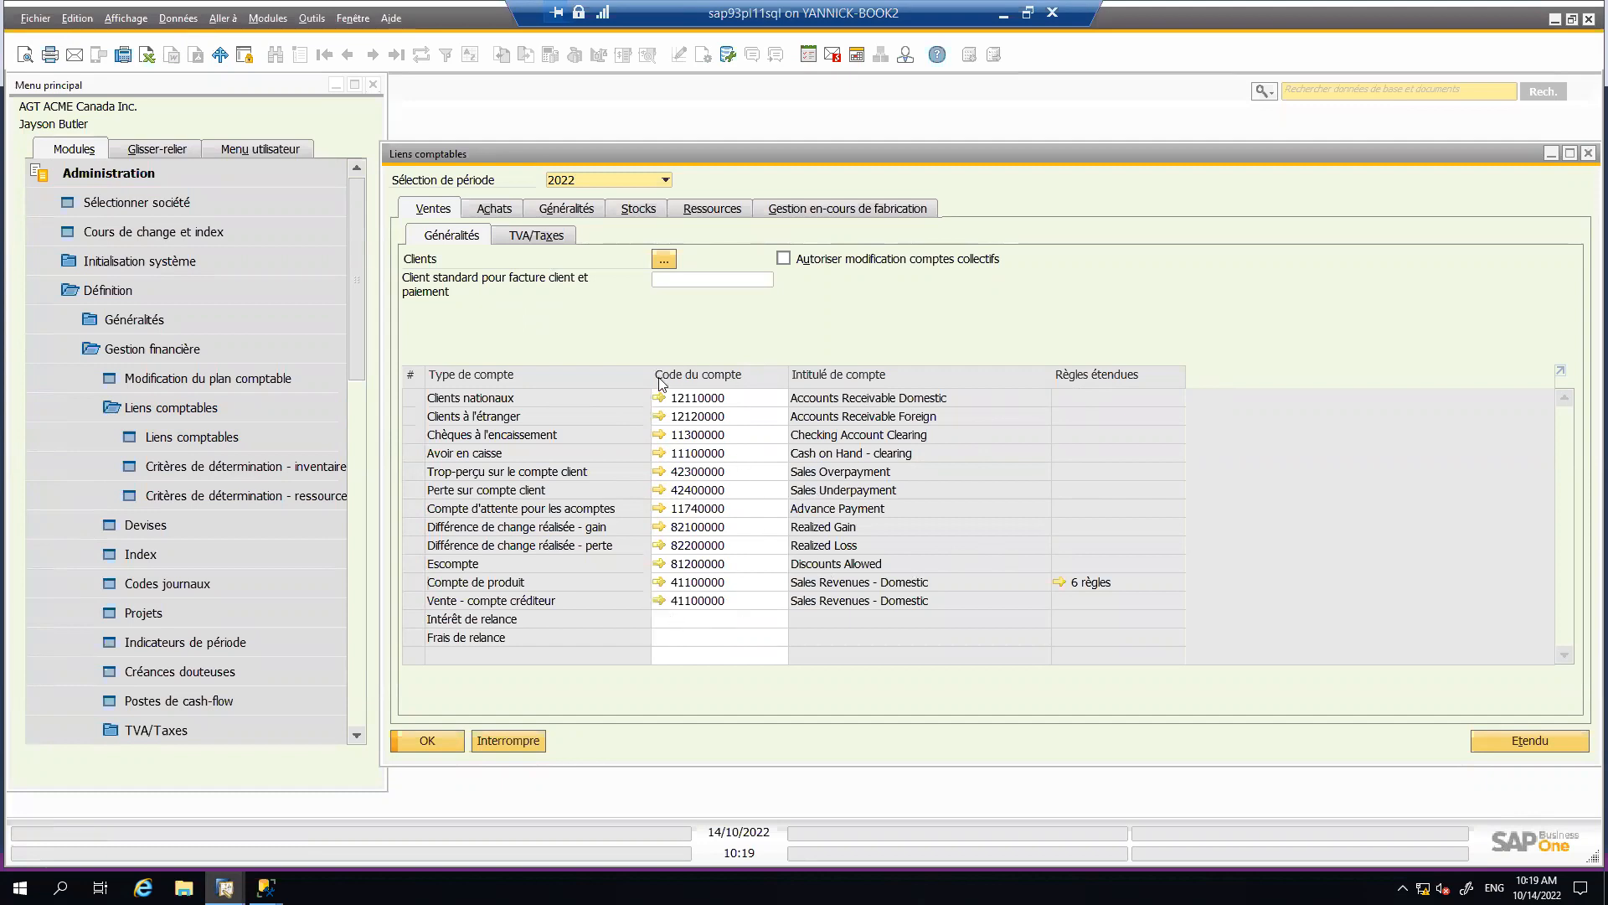
left_click(652, 213)
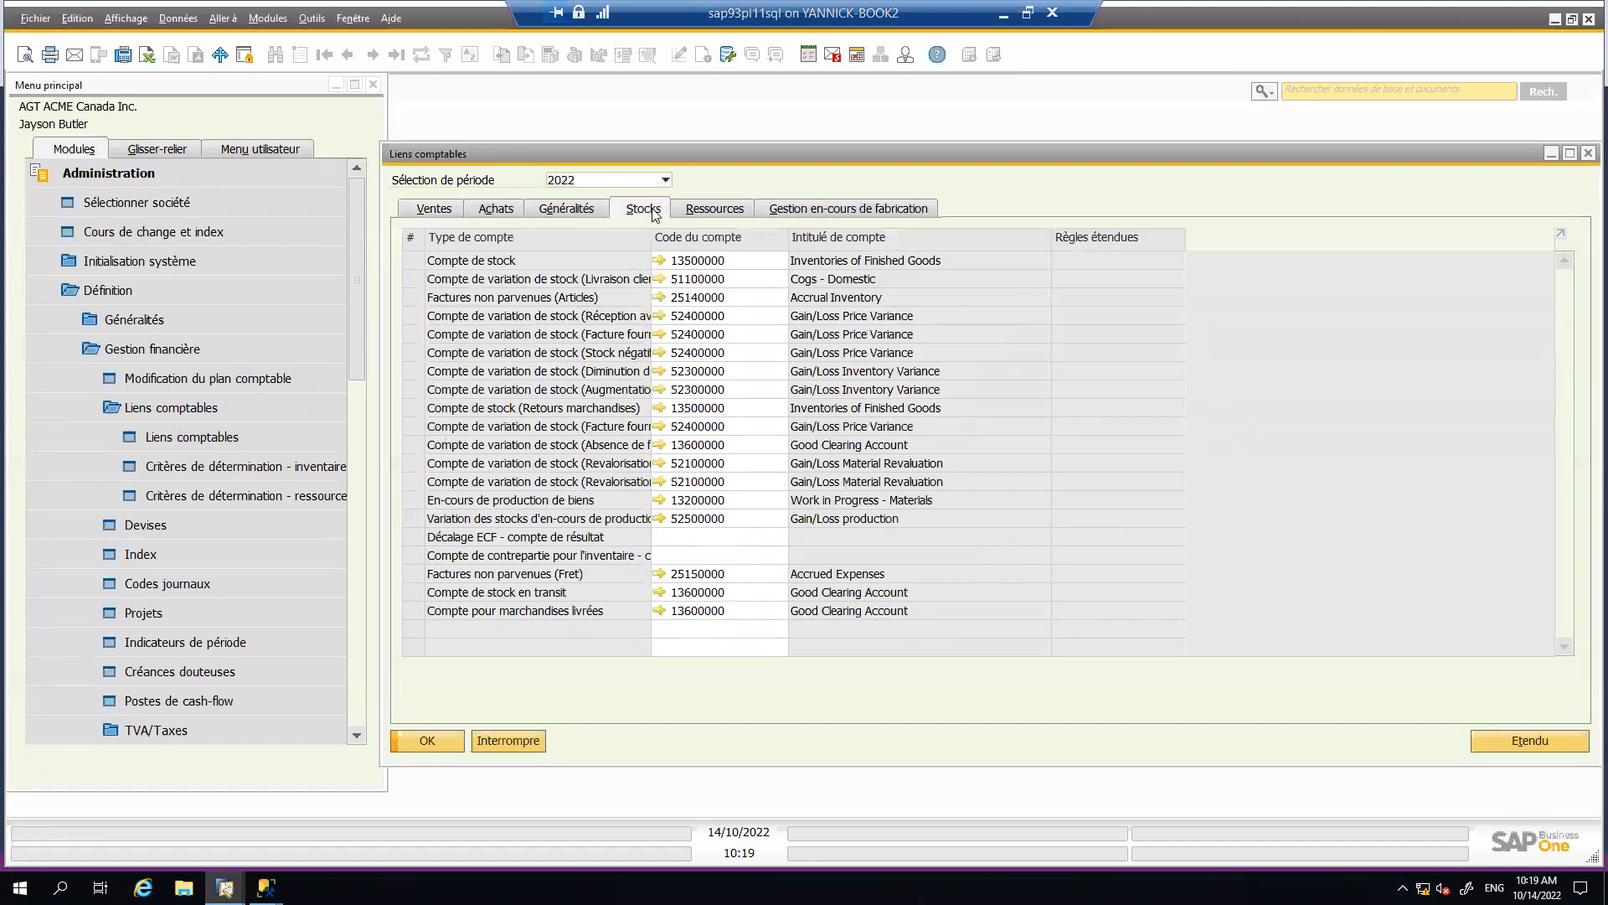
left_click(446, 216)
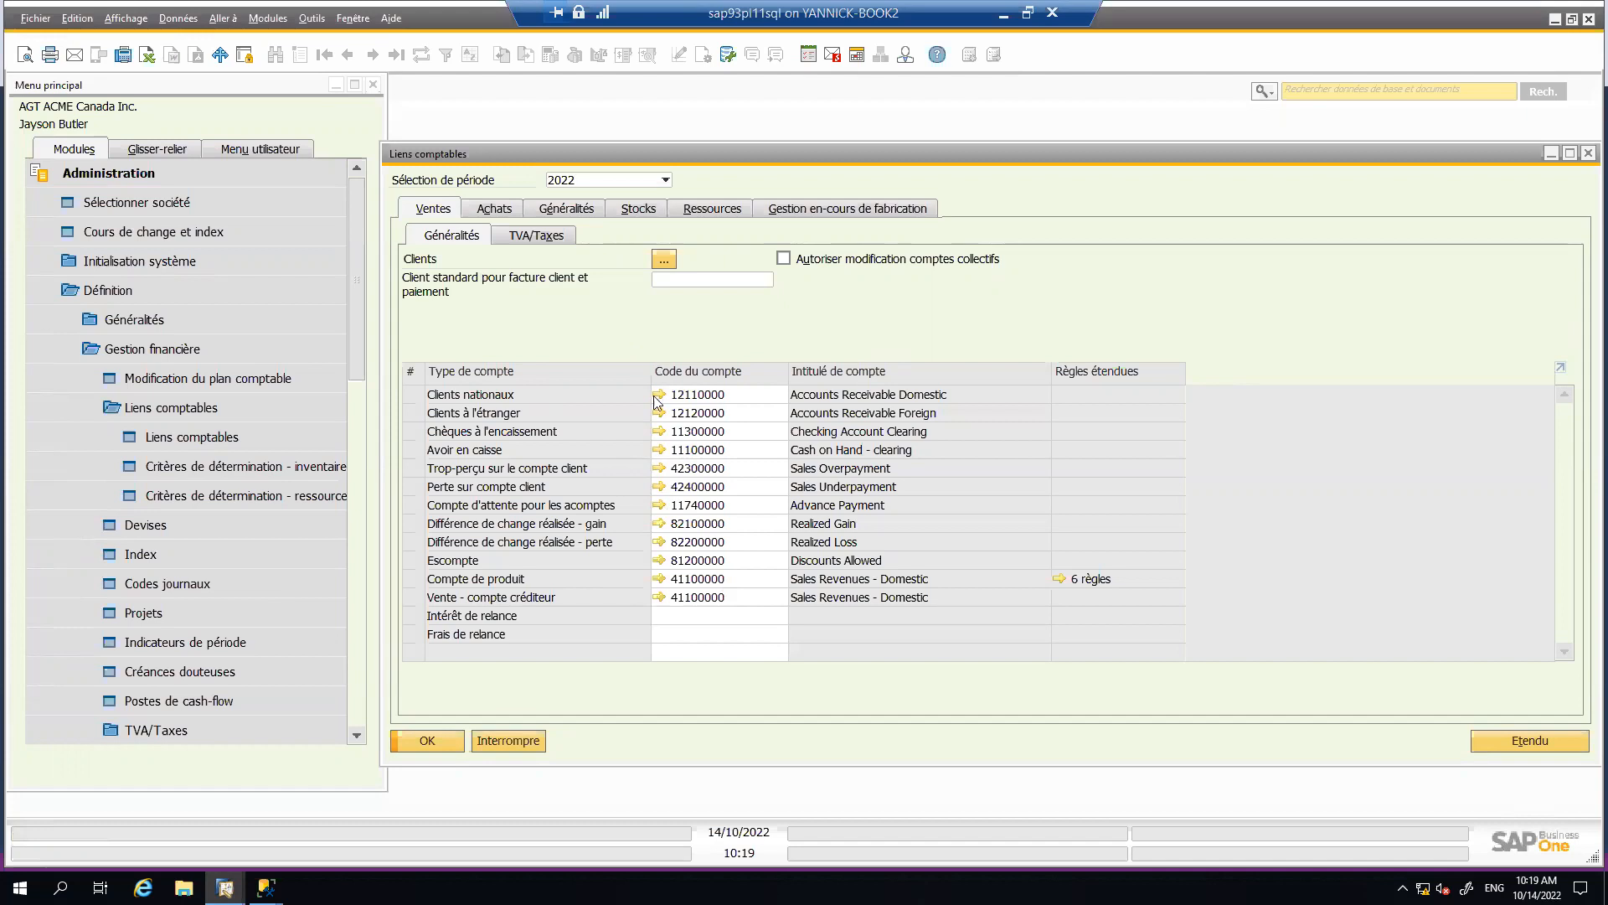
left_click(504, 209)
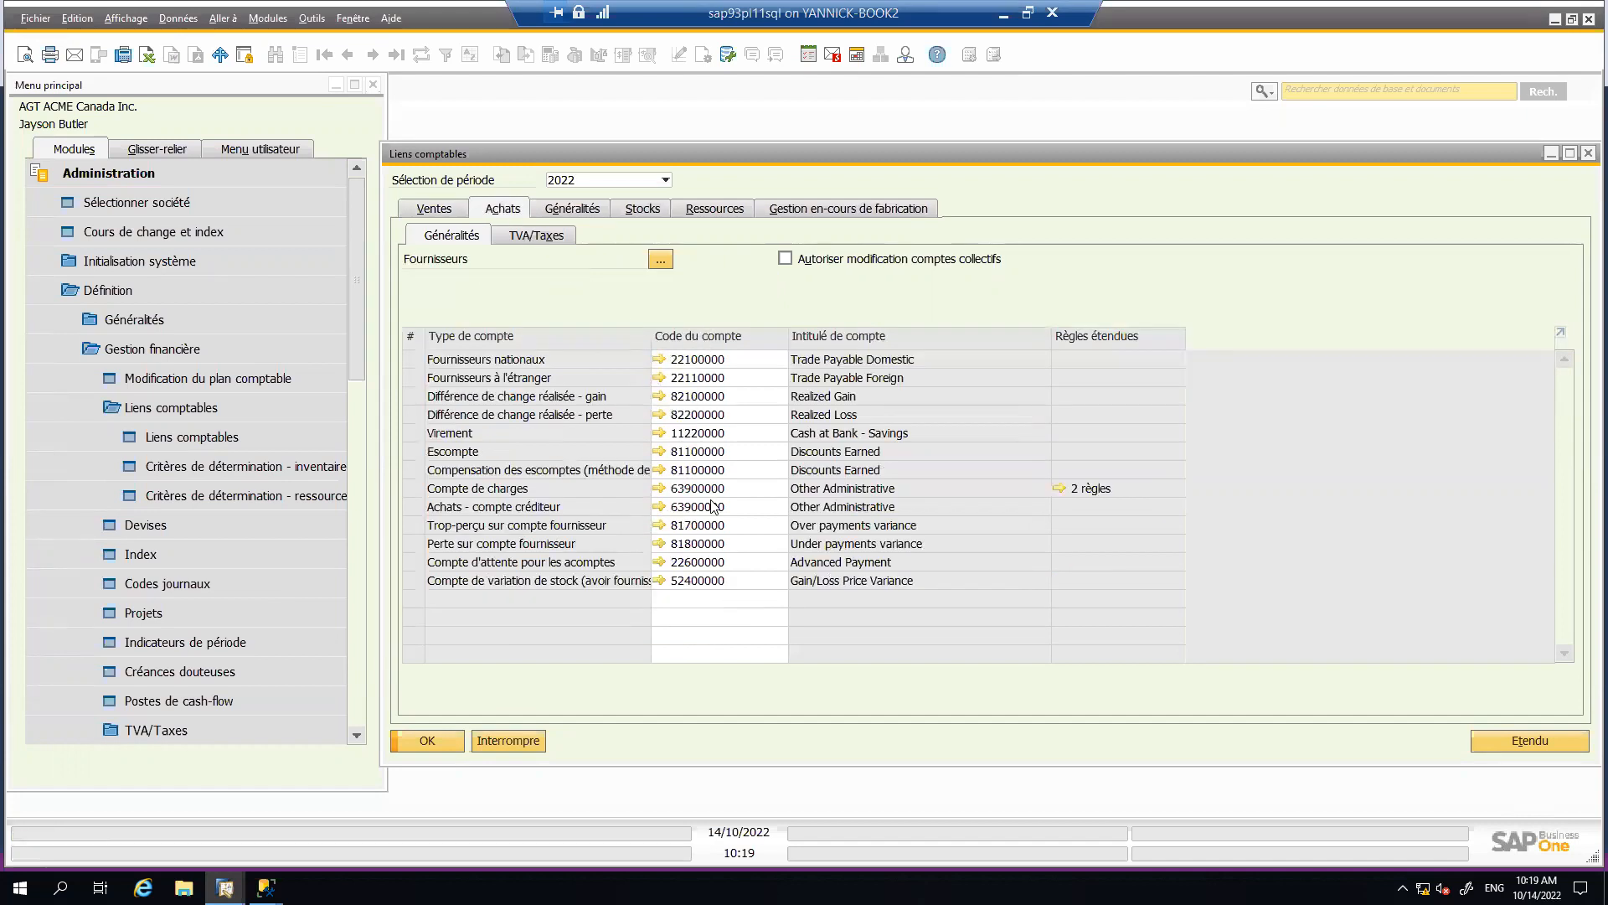
left_click(446, 212)
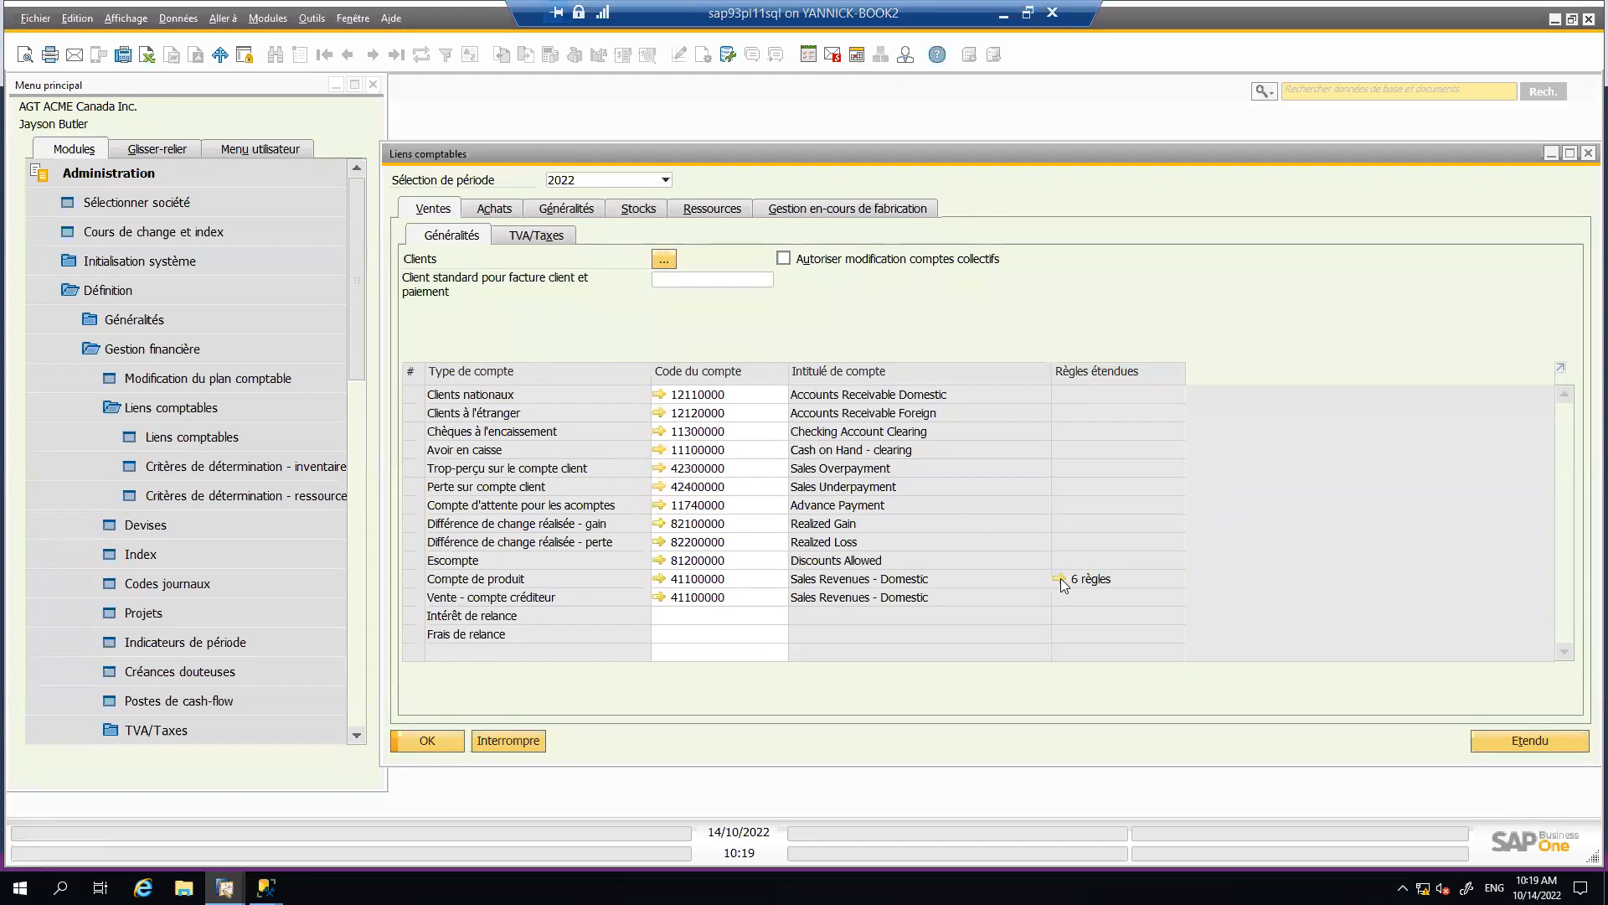
- Open the extended rules of the sales Compte de produit and set the item group of rule R1 to All
left_click(1058, 578)
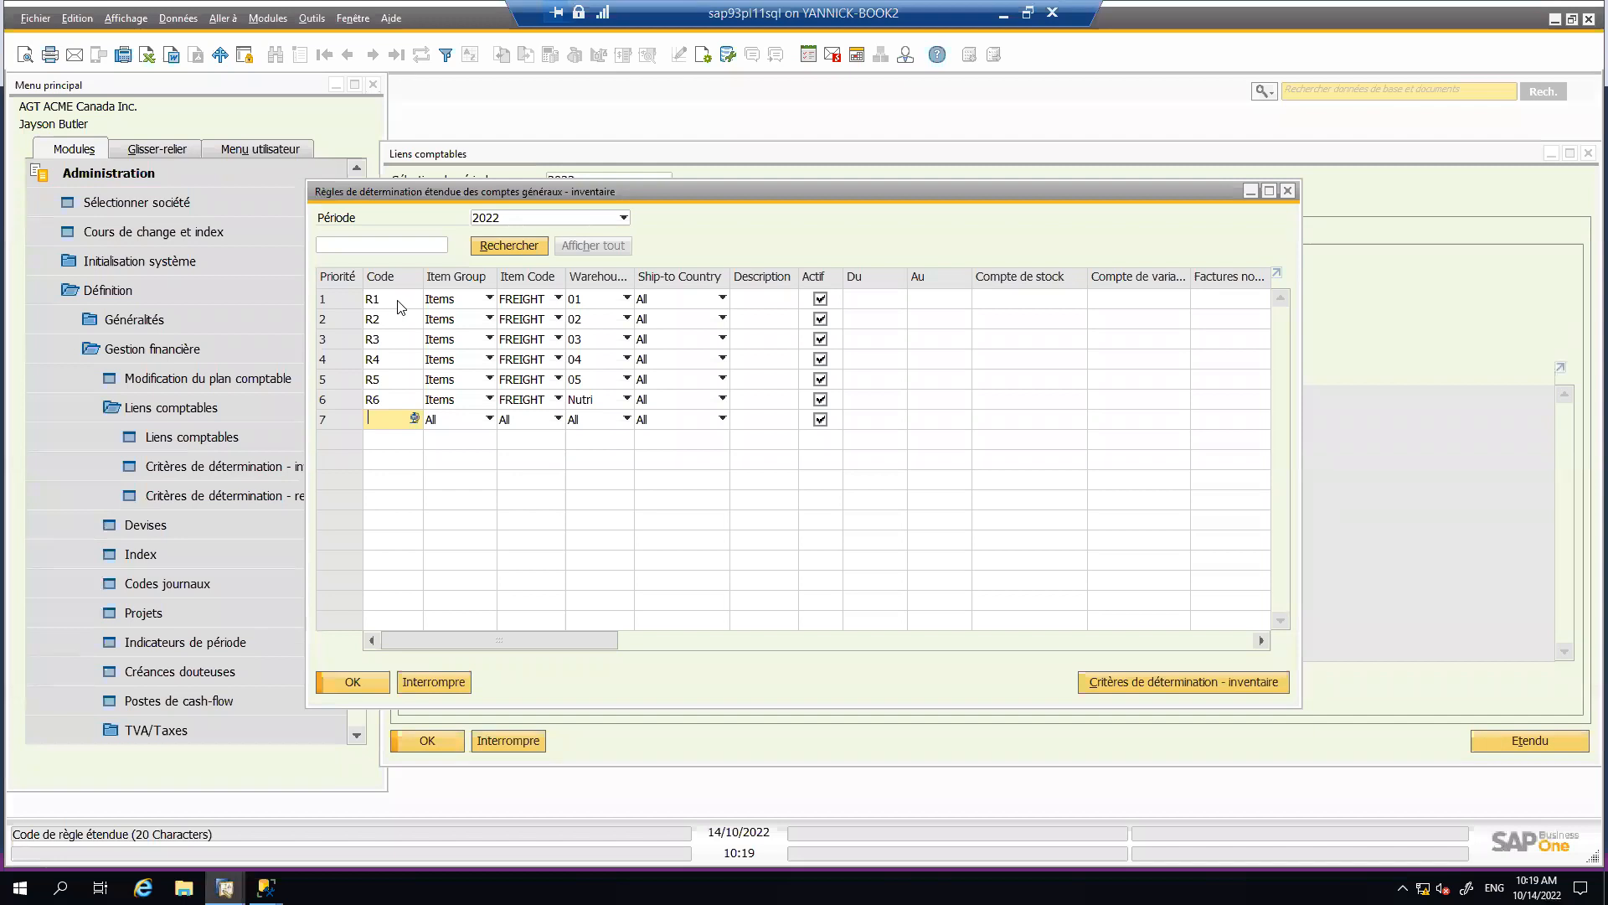
left_click(486, 300)
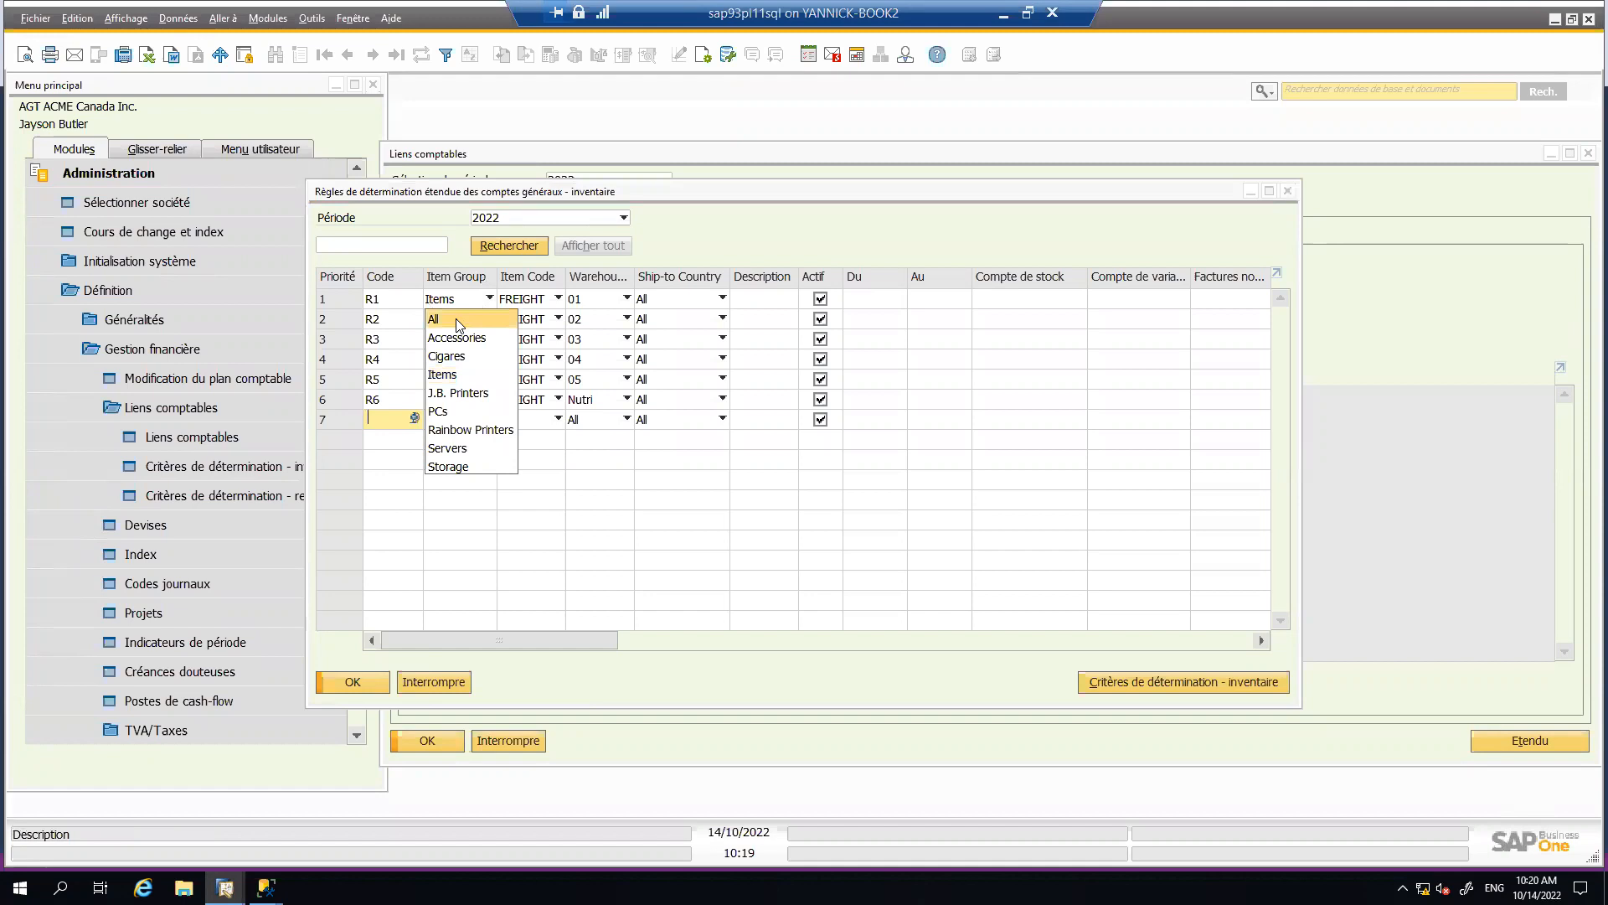
left_click(460, 323)
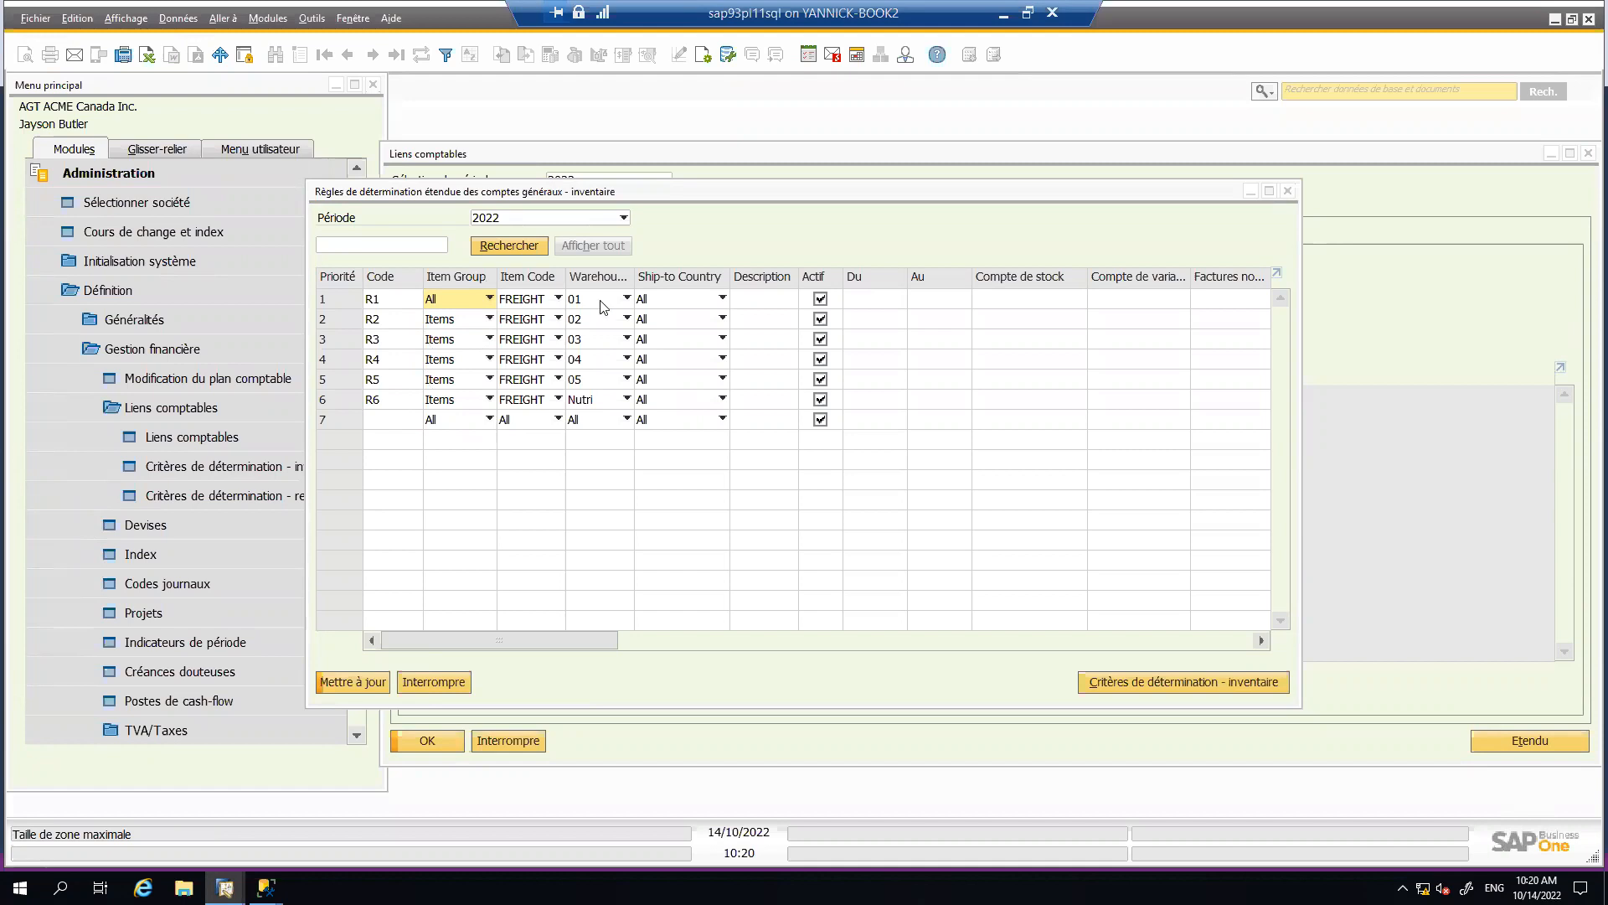
- Set the Compte de produit of rule R1 to 41400000, the freight sales account, and update the rules
scroll(792, 670, "right", 5)
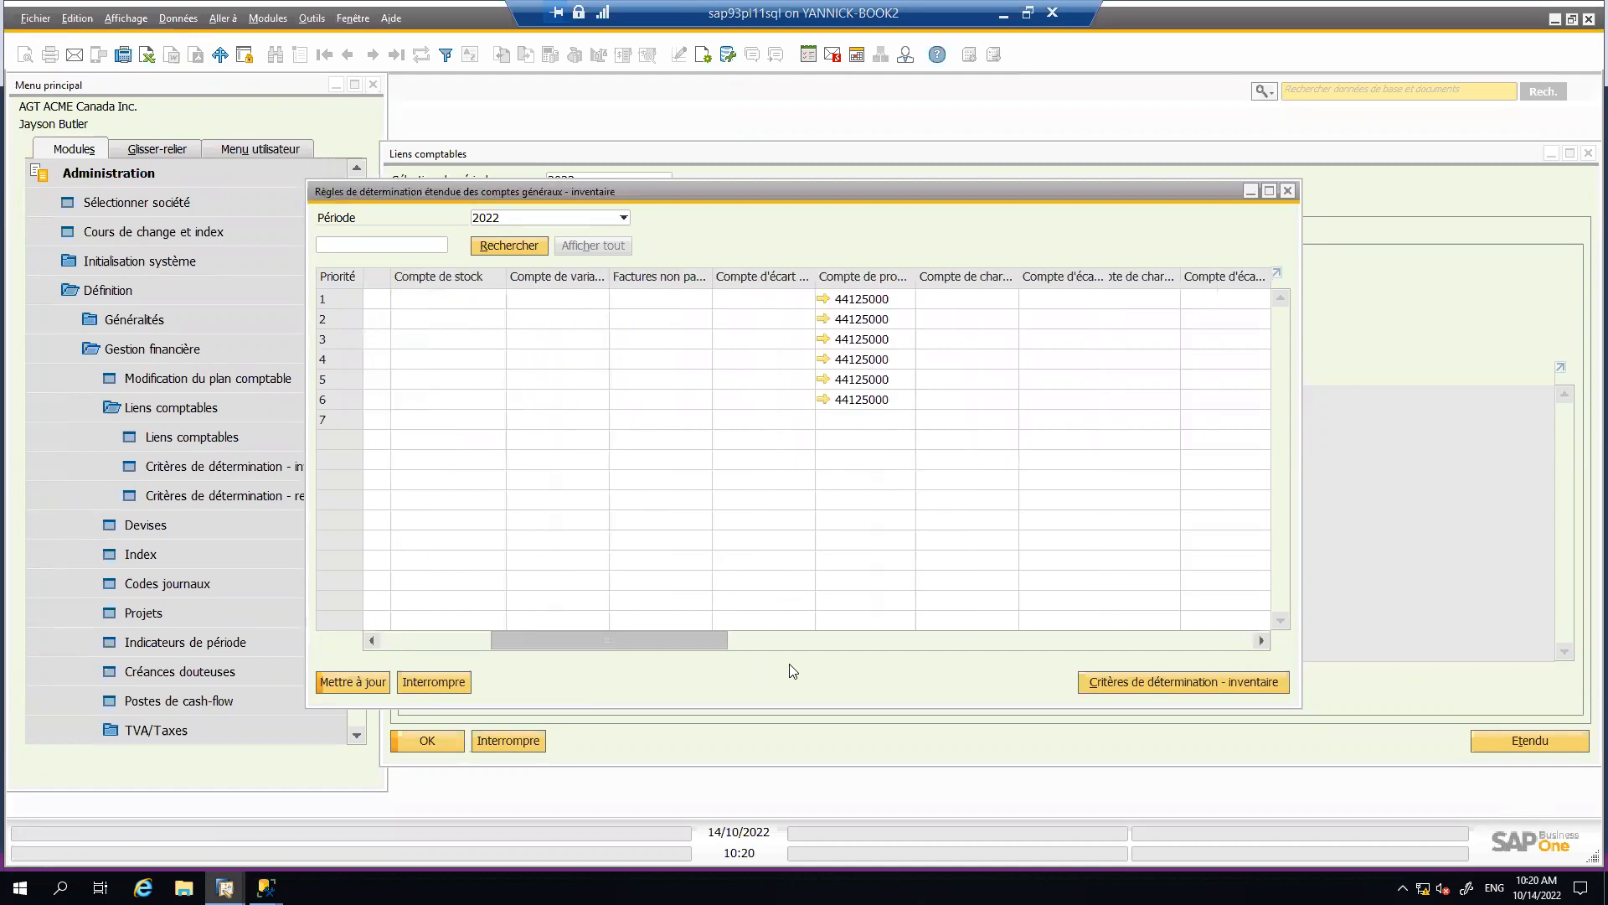
scroll(792, 670, "right", 3)
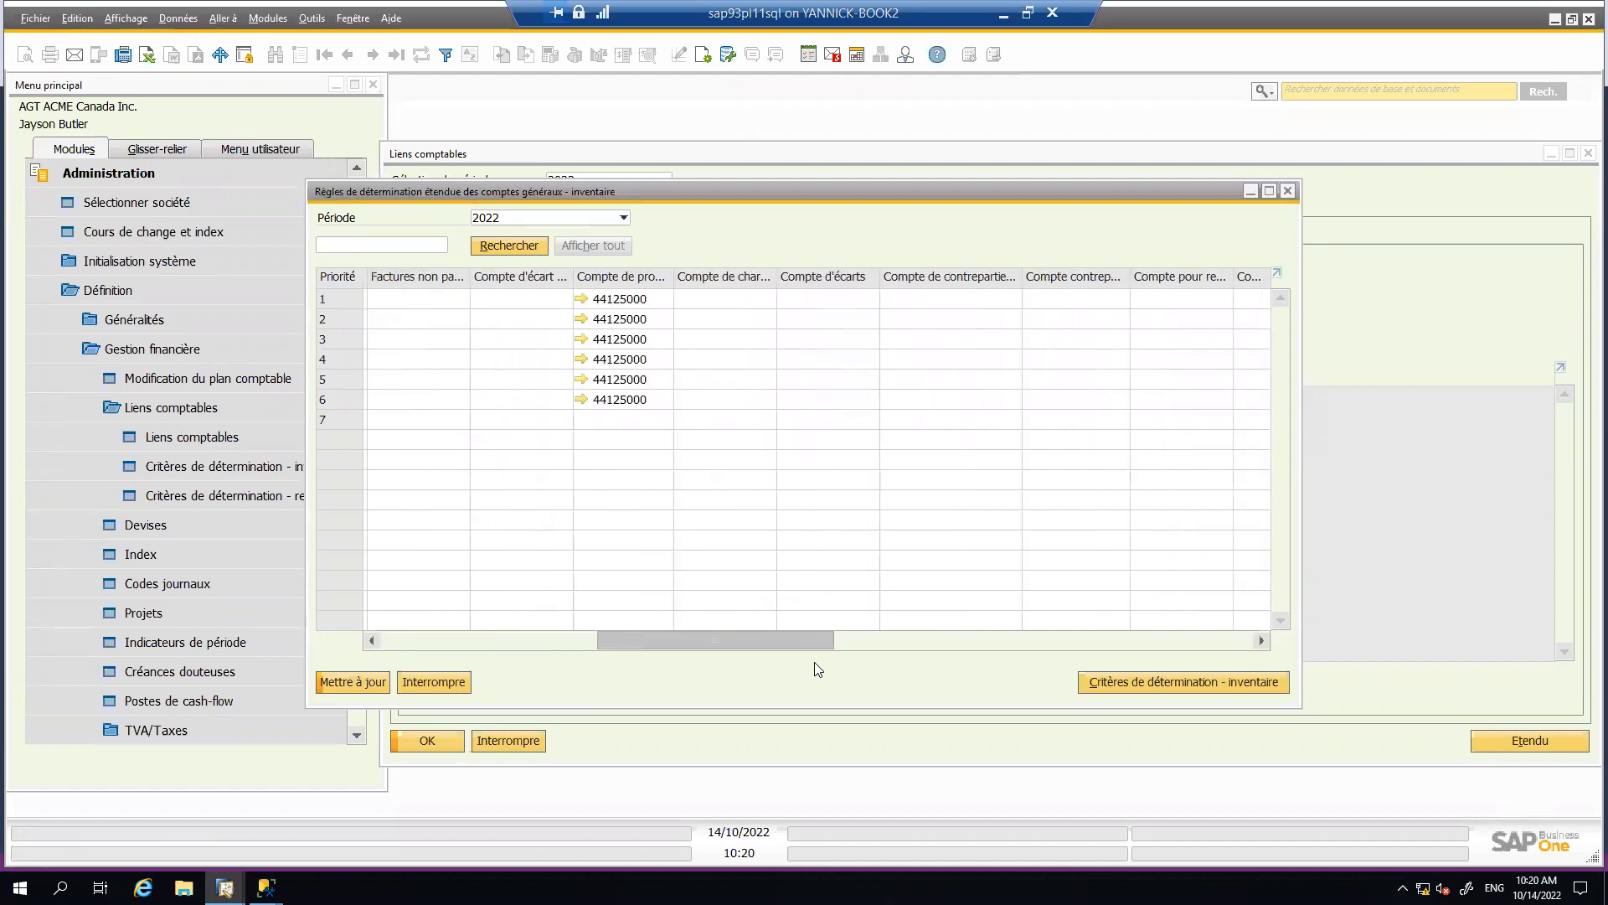
left_click(620, 299)
left_click(665, 299)
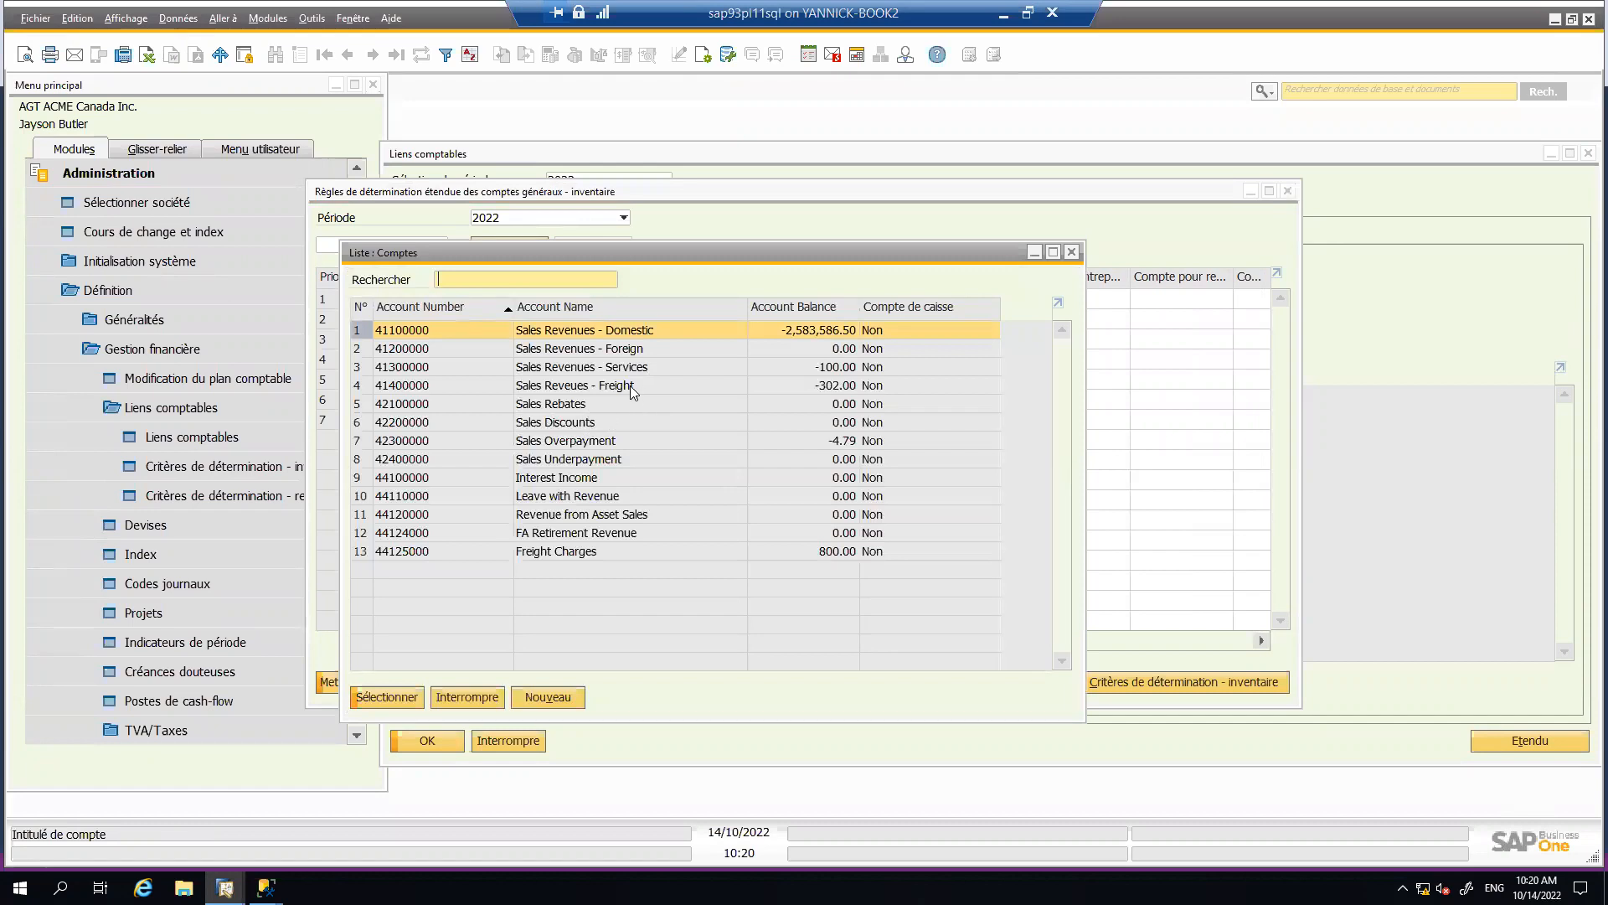
double_click(630, 385)
left_click(374, 684)
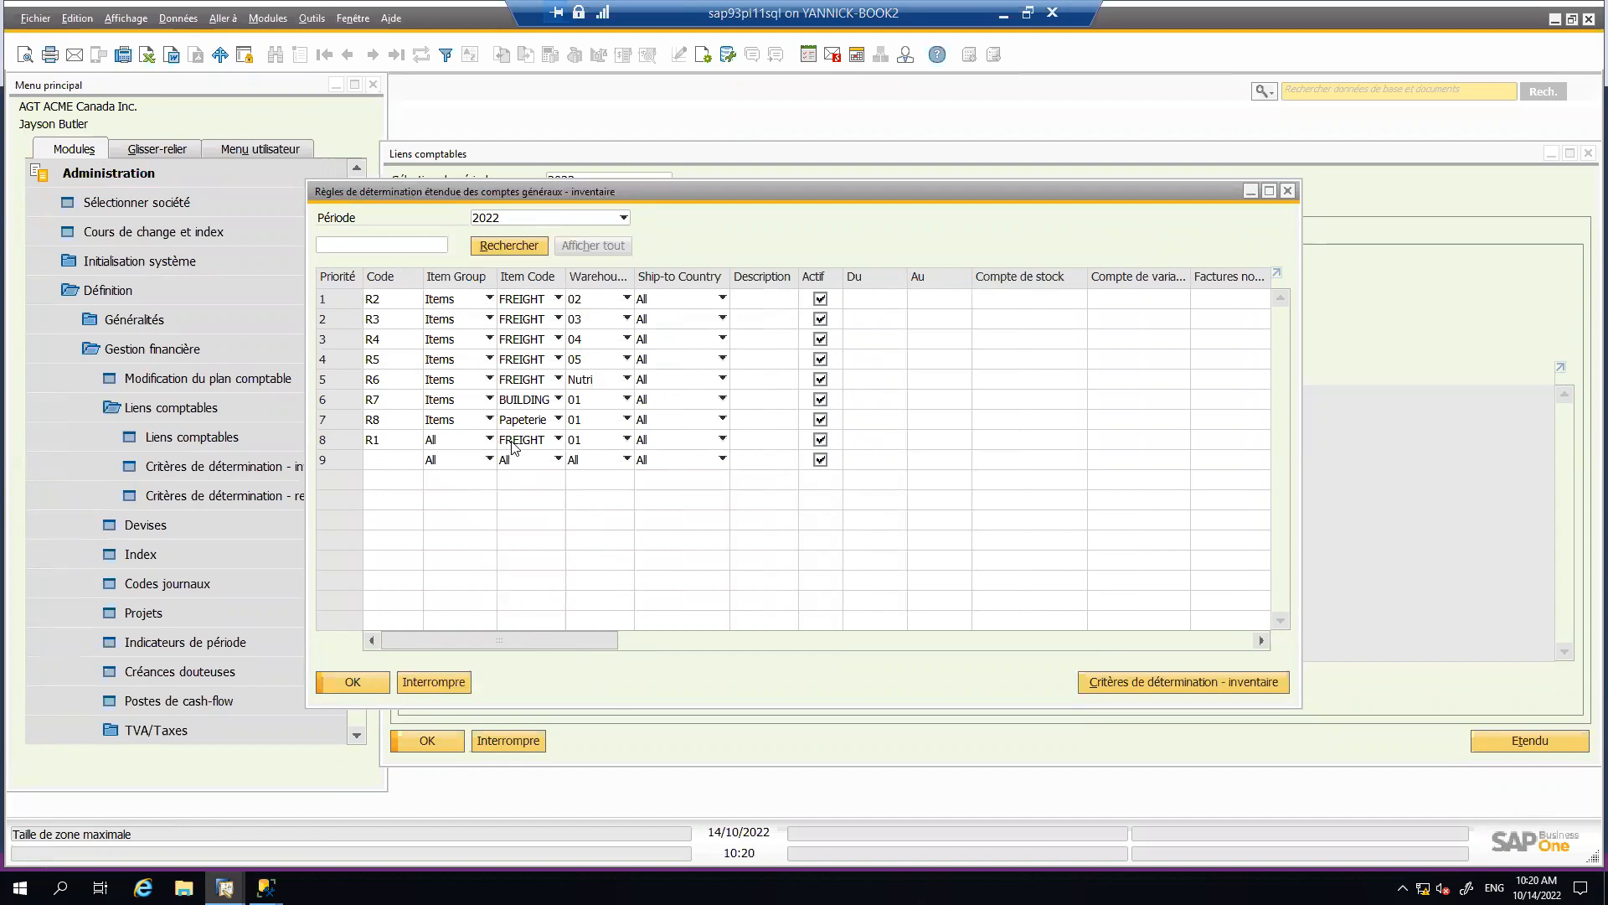
- Review the revenue and expense accounts assigned to each of the 2022 inventory determination rules, comparing them with the rule criteria
left_click(590, 458)
left_click_drag(585, 642, 726, 657)
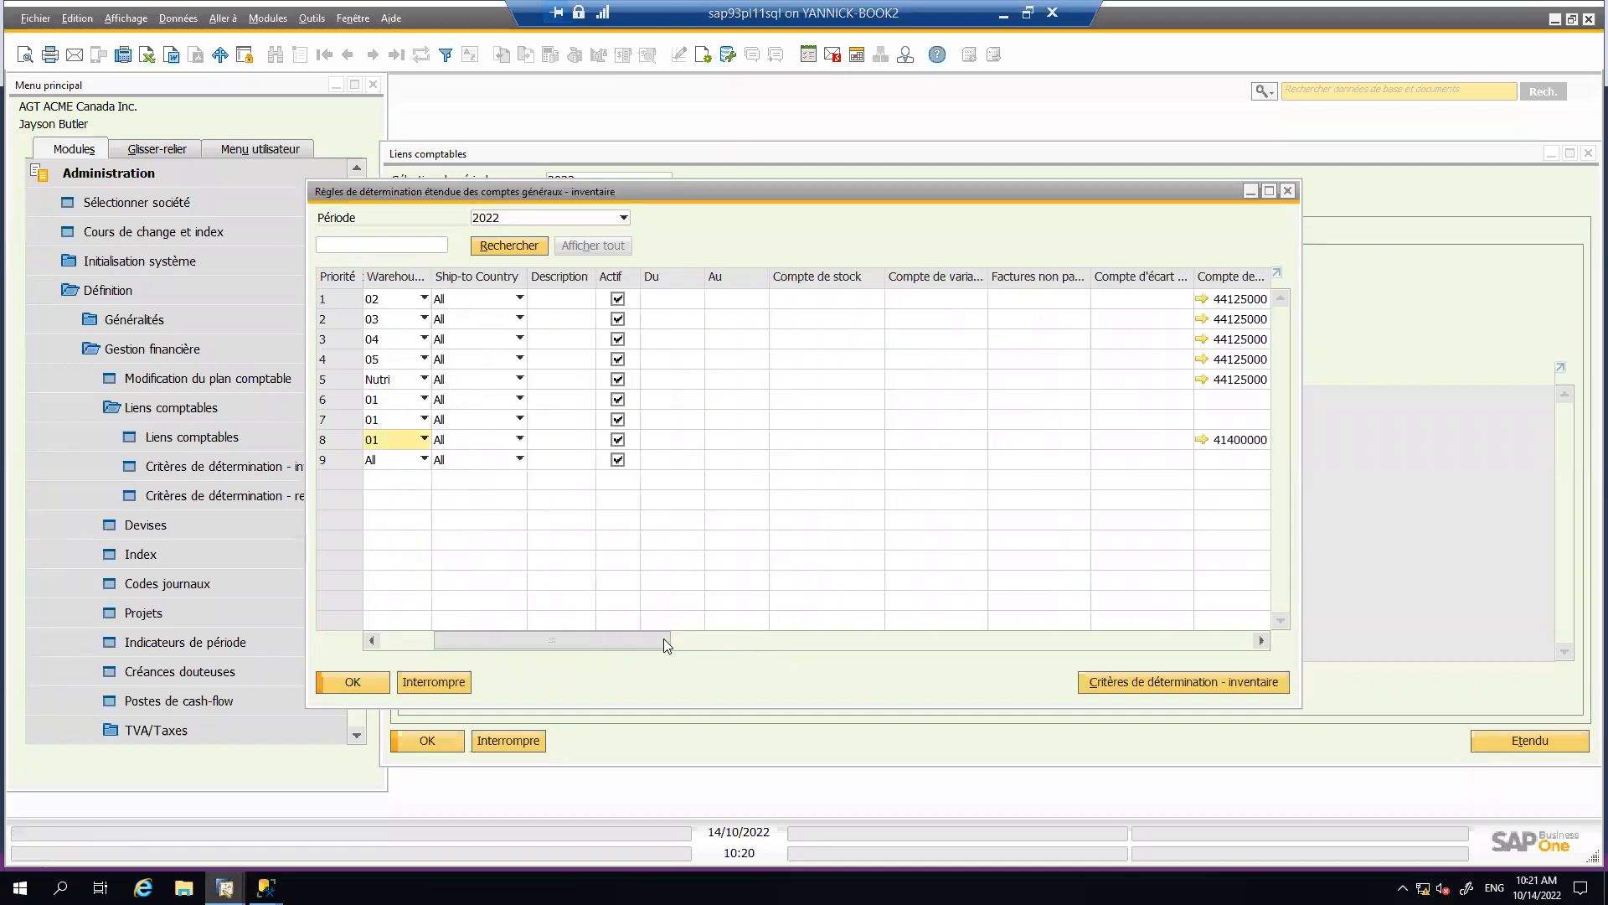
left_click(725, 651)
left_click(726, 651)
left_click_drag(724, 647, 583, 636)
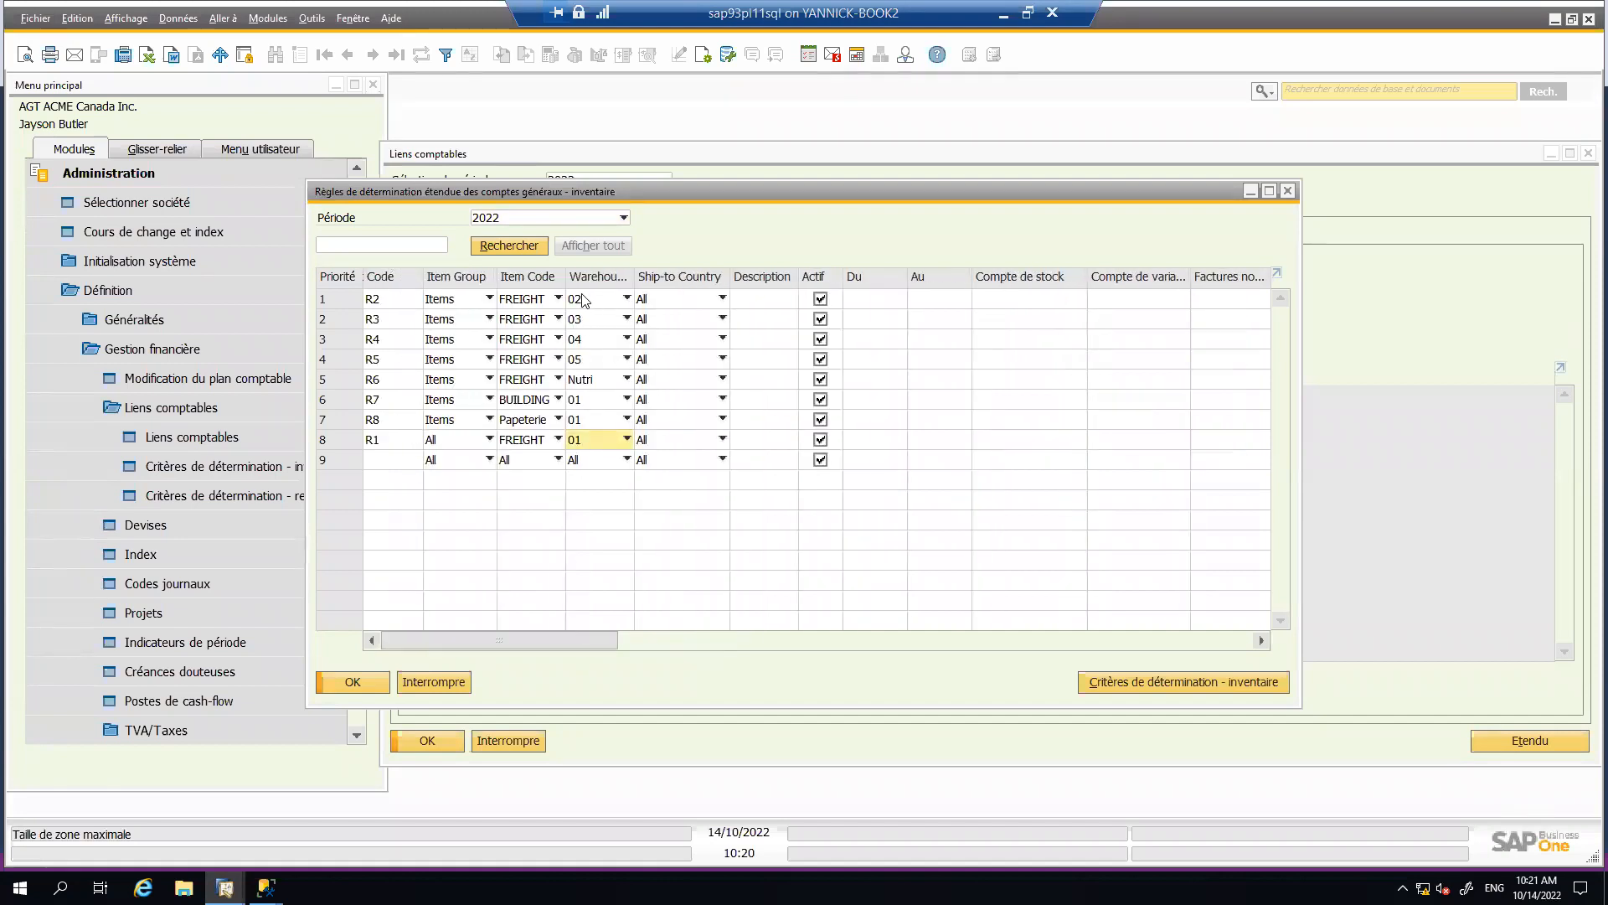
left_click_drag(603, 638, 728, 665)
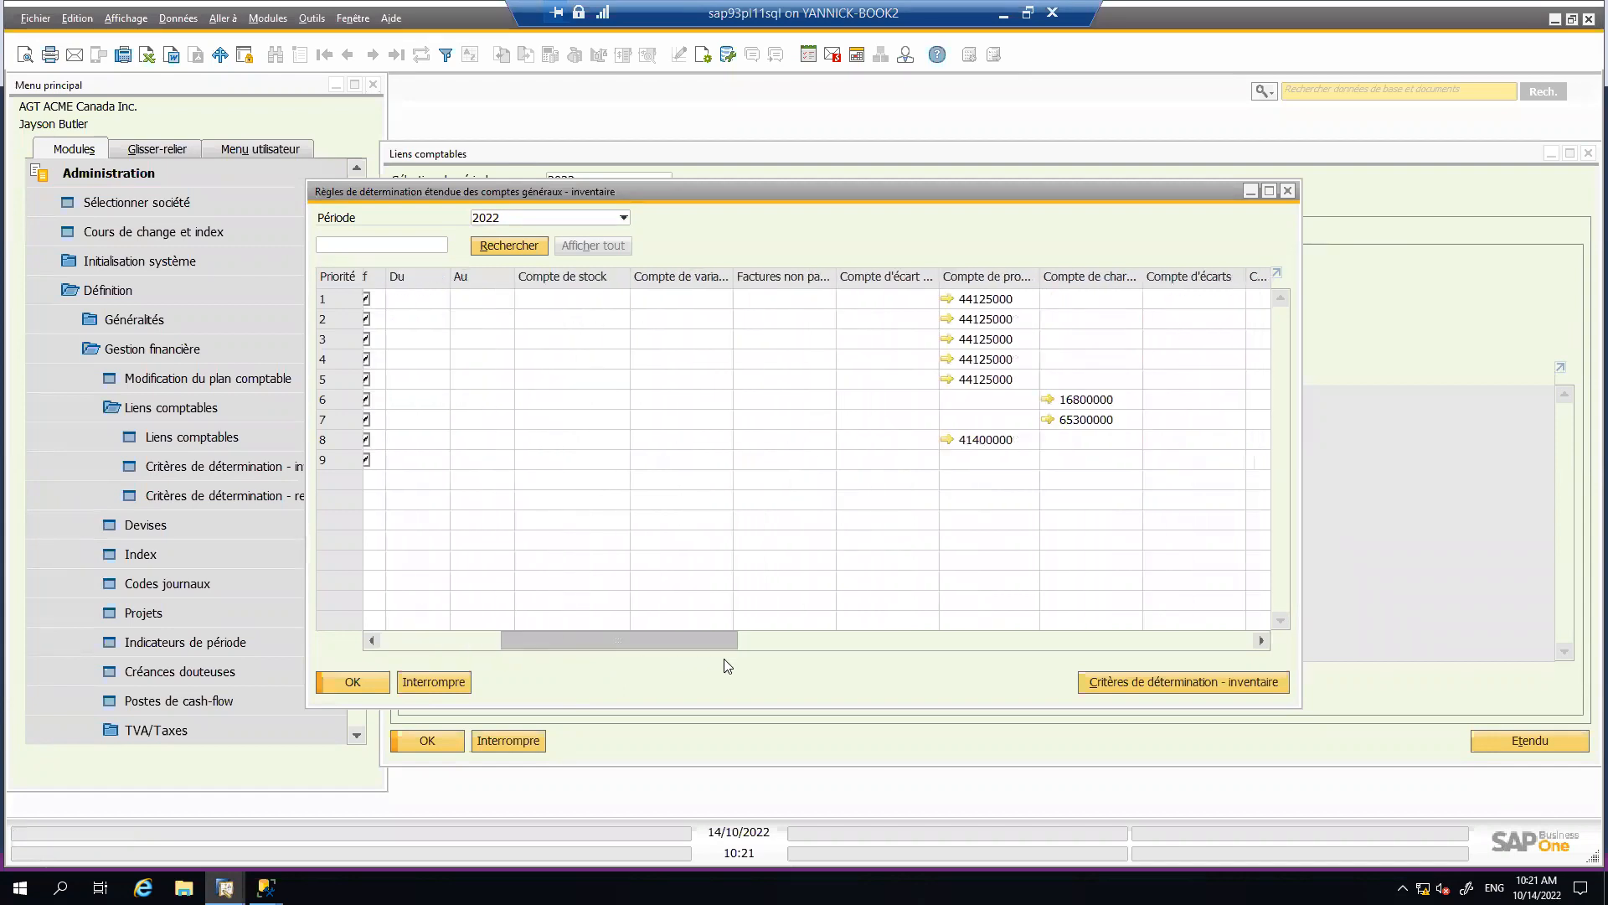
left_click(478, 637)
left_click(476, 635)
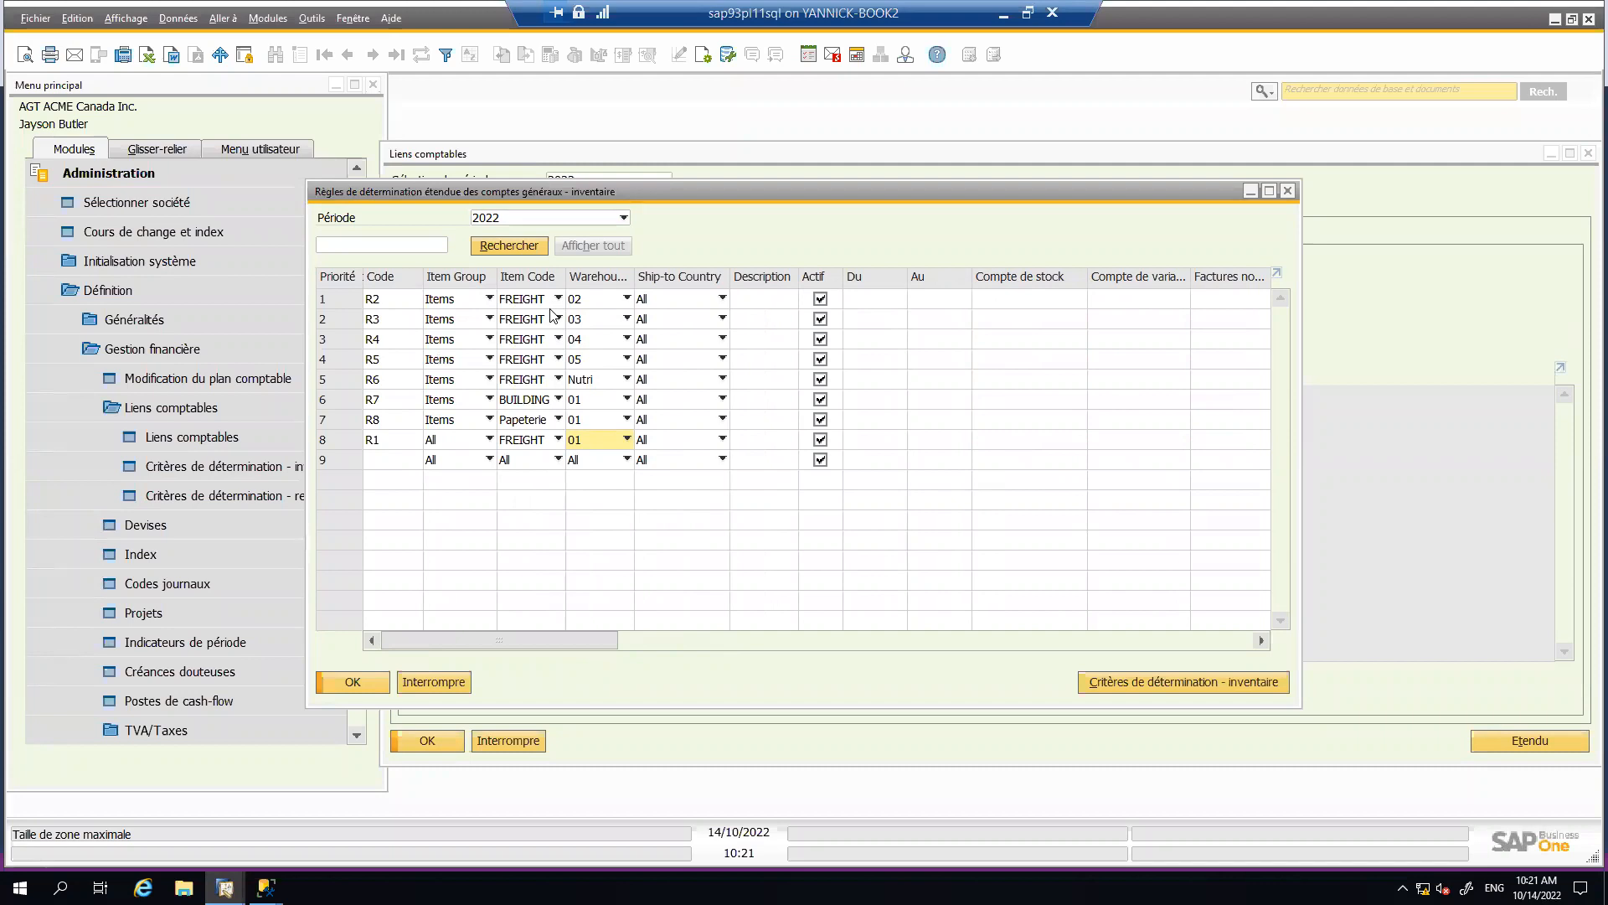
- Set the Ship-to Country of rule R1 to USA and update the extended determination rules
left_click(674, 442)
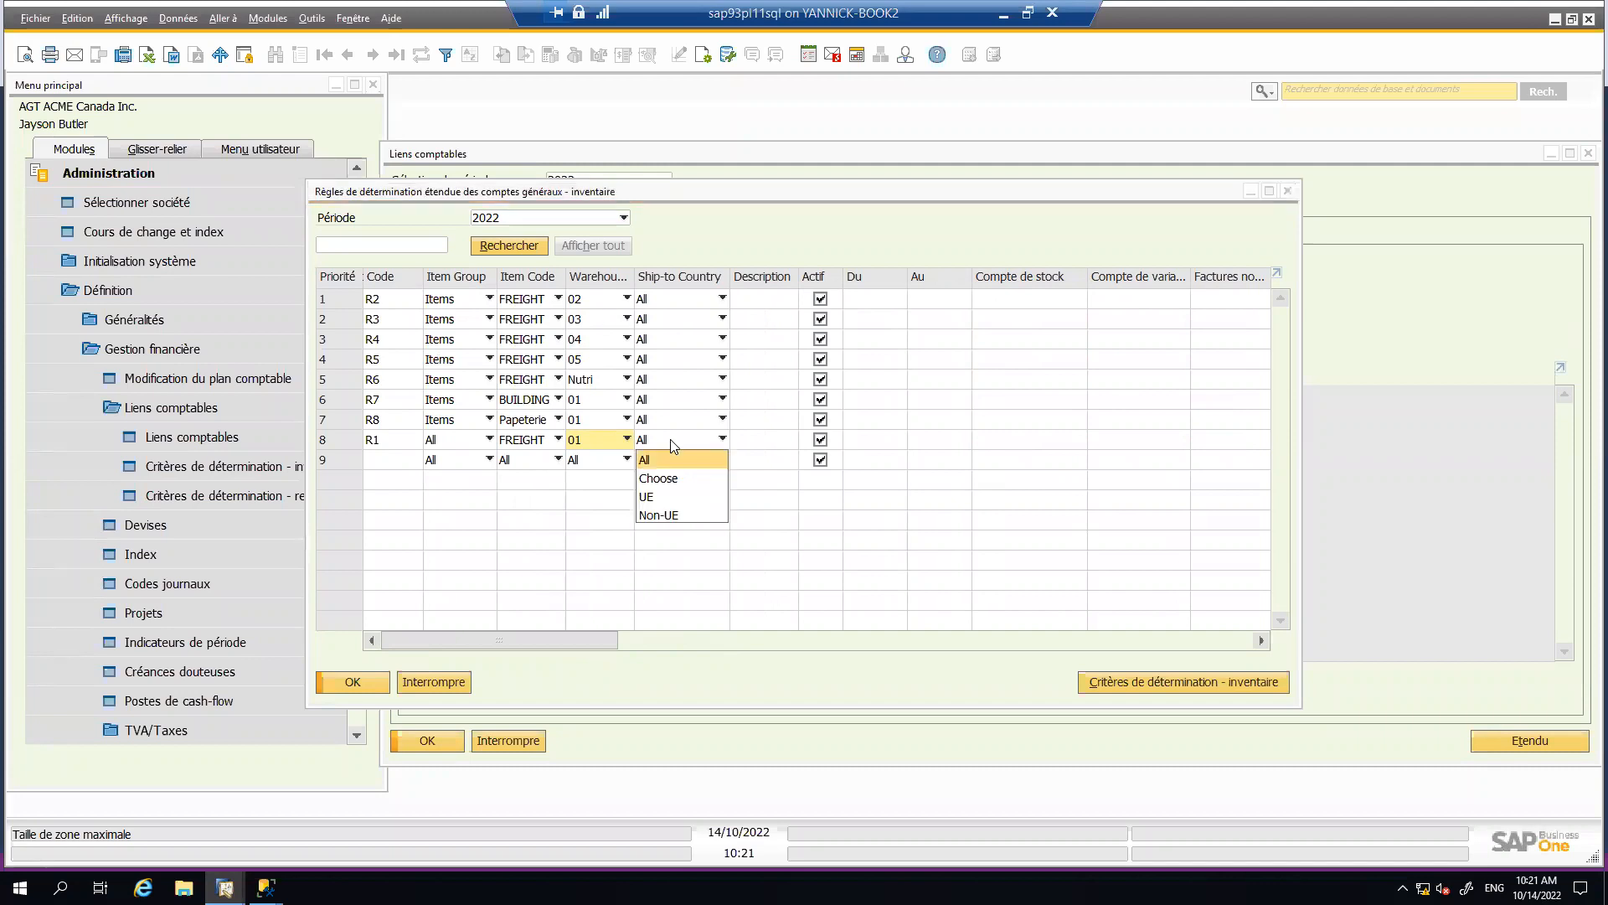
left_click(679, 481)
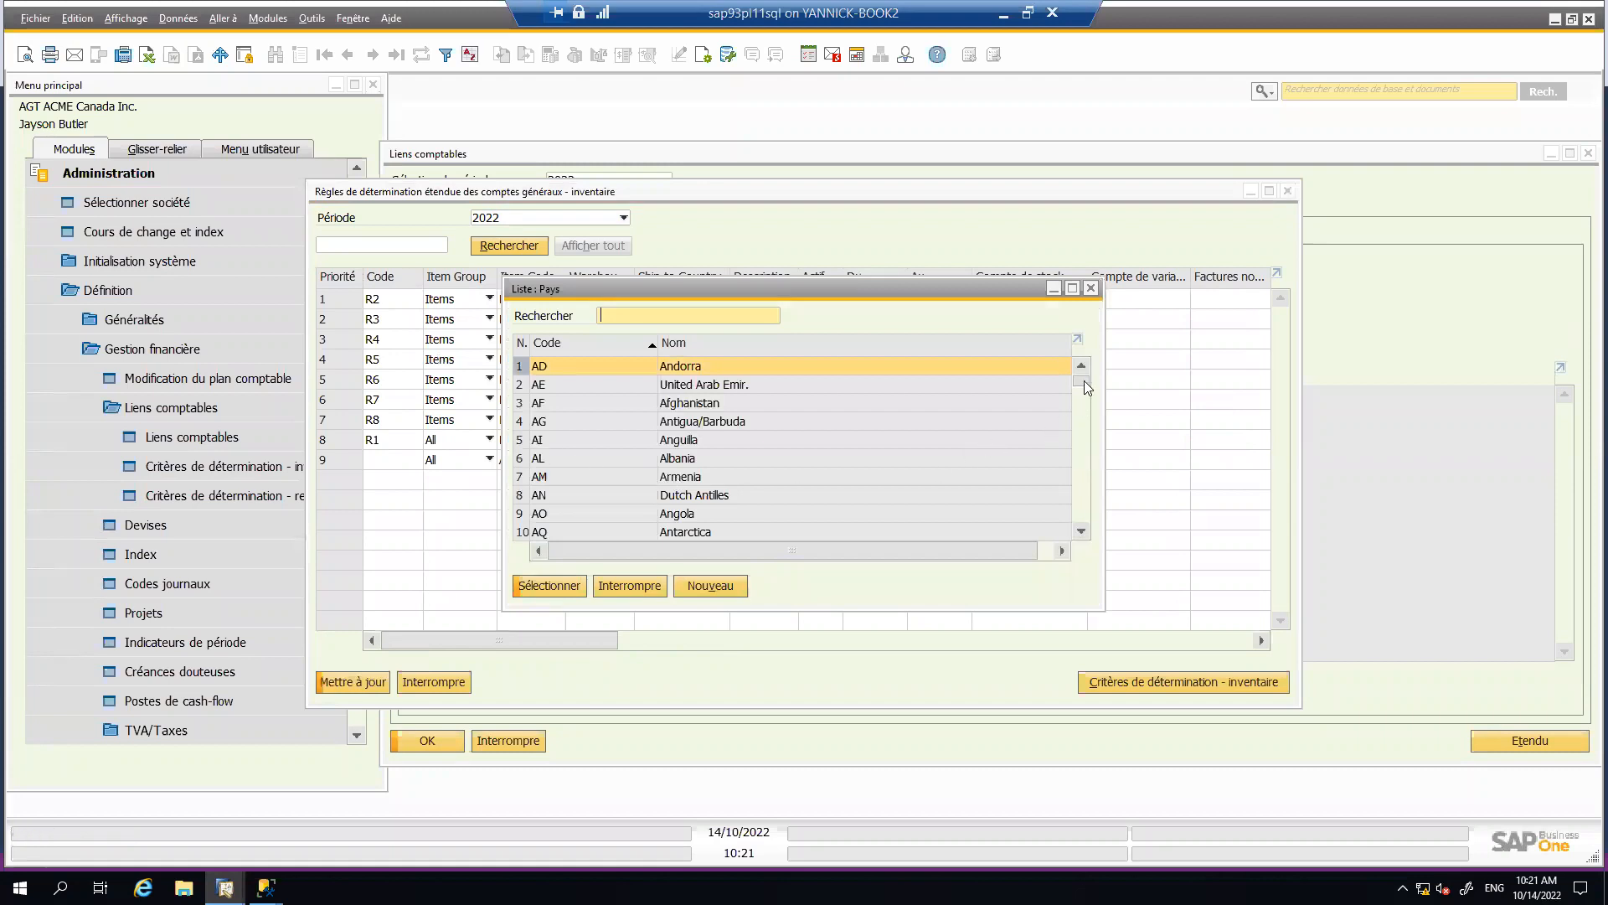
left_click_drag(1084, 380, 1077, 512)
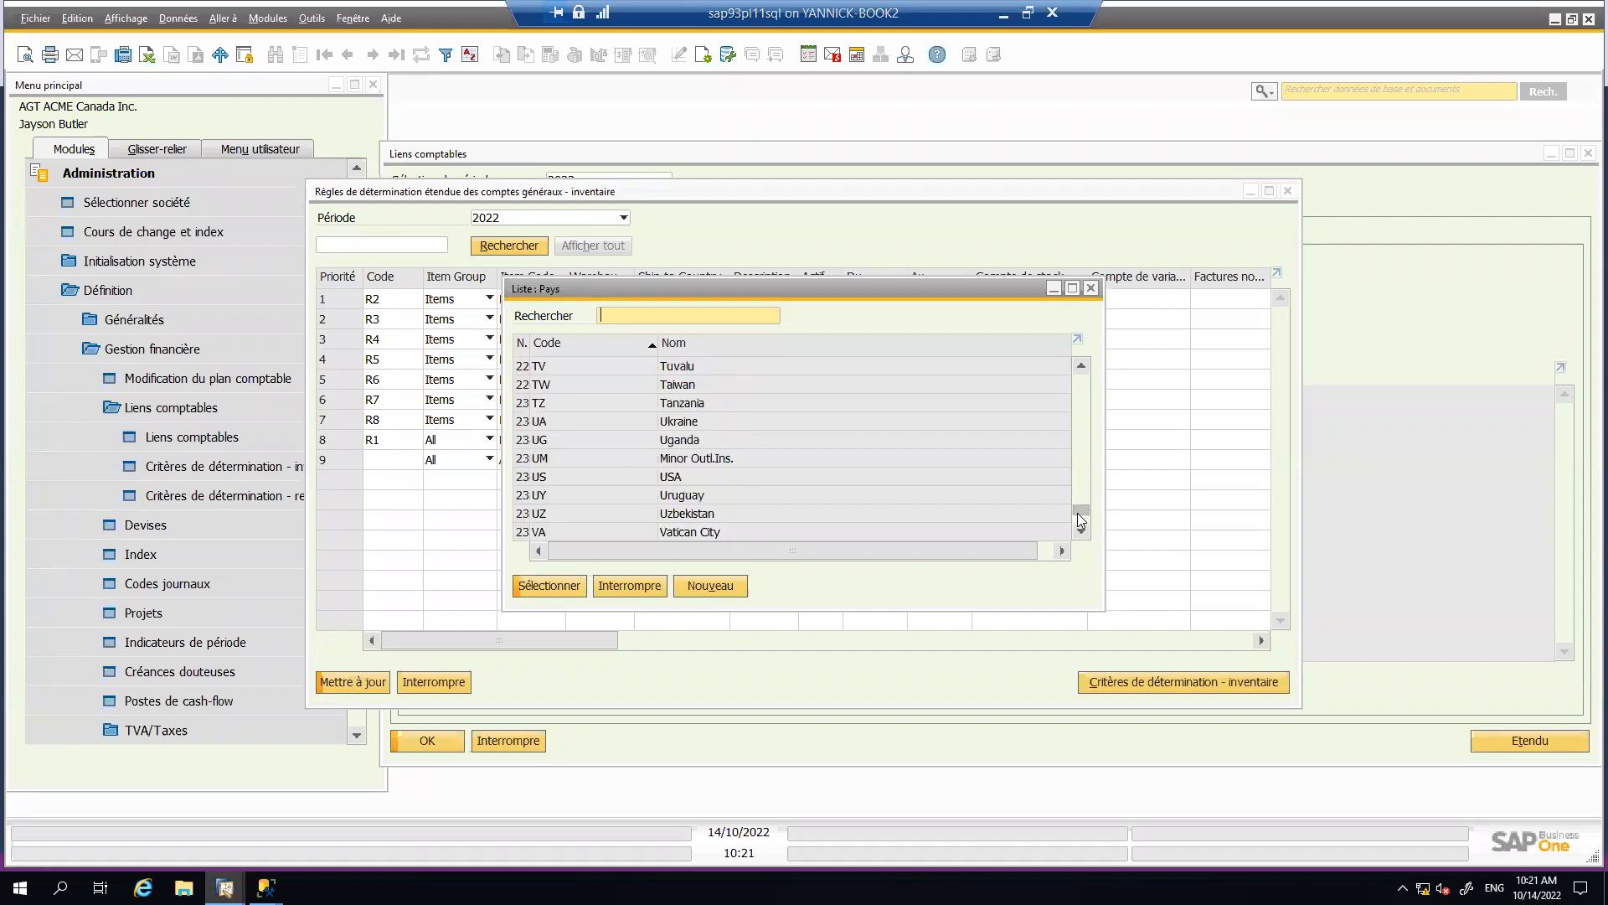
double_click(688, 478)
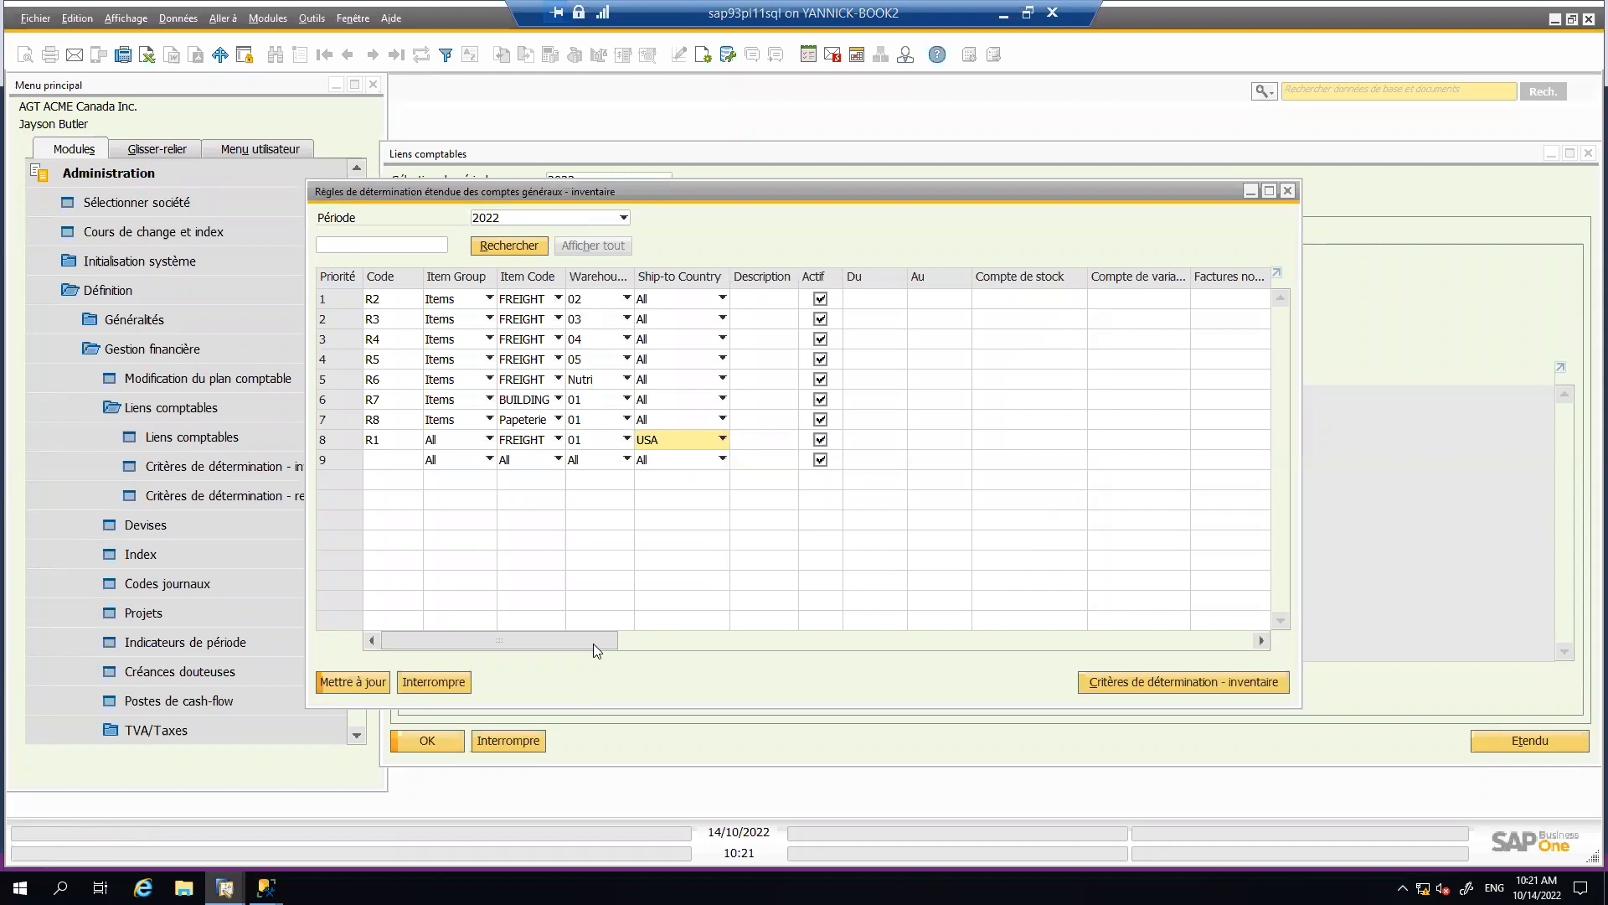
left_click_drag(598, 641, 536, 640)
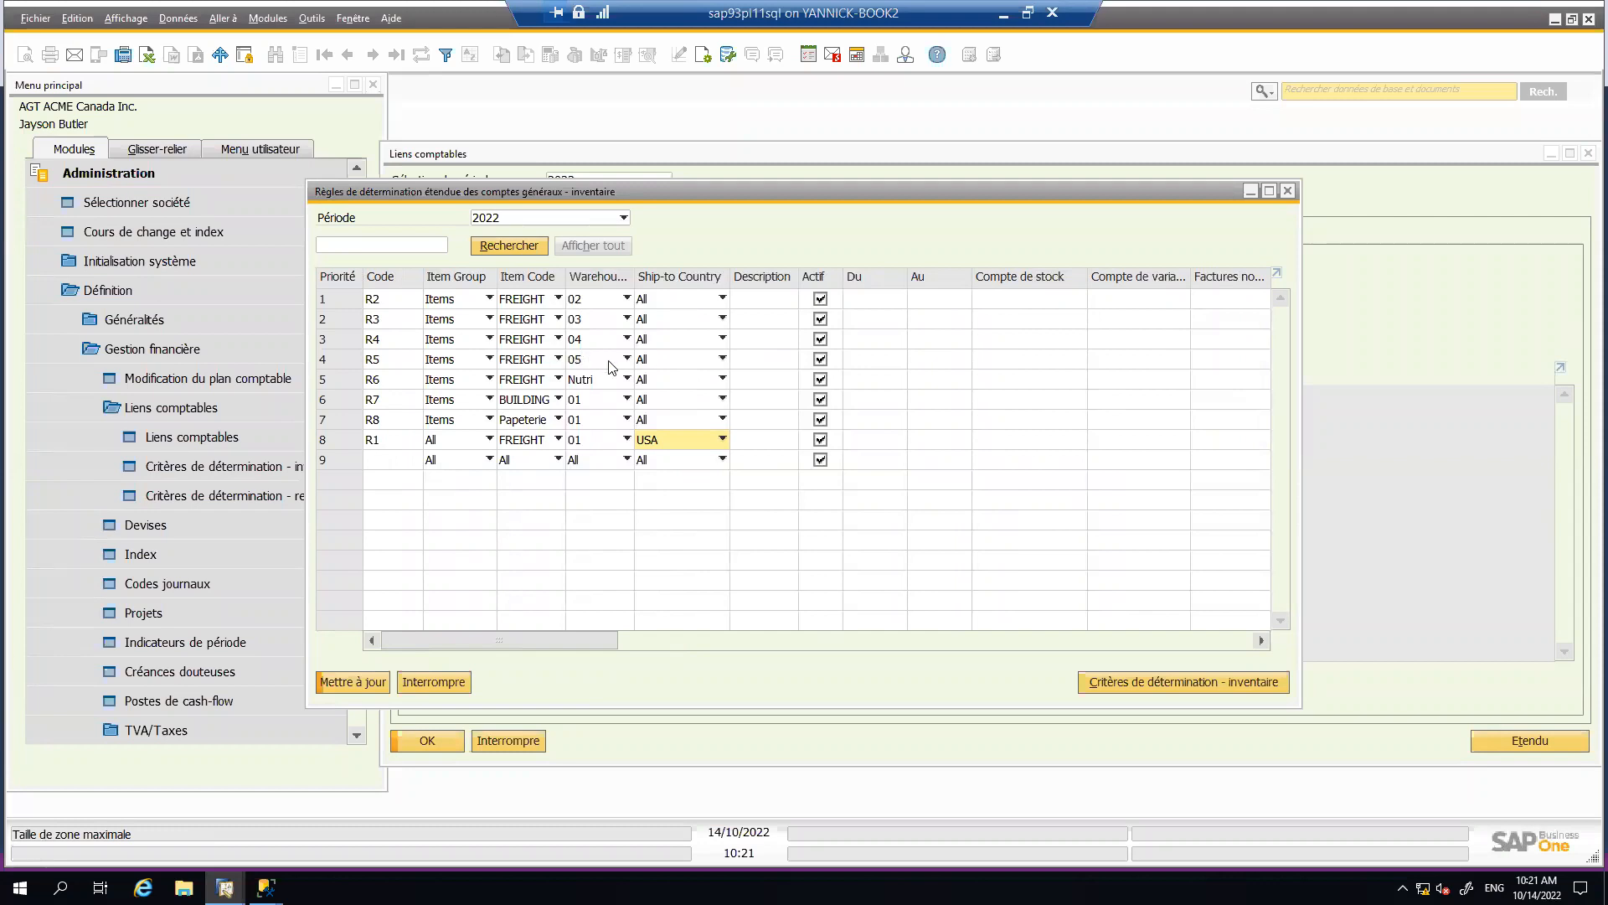
left_click(661, 369)
left_click(658, 371)
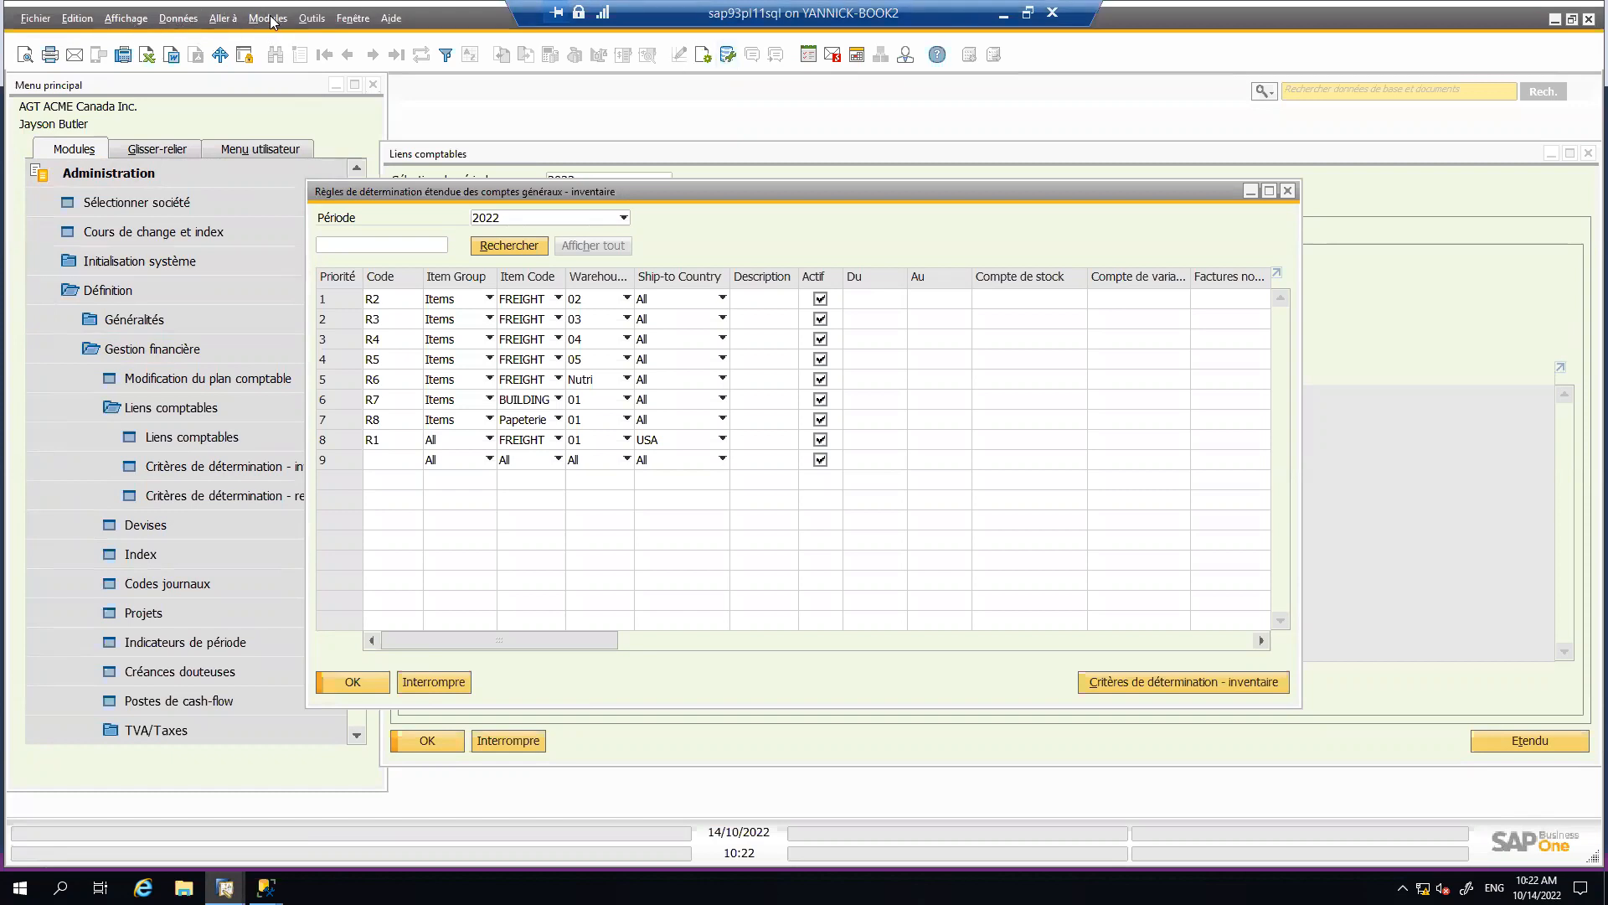
- Create a new Facture client in a smaller window and select Microchips as the customer
left_click(268, 19)
mouse_move(335, 112)
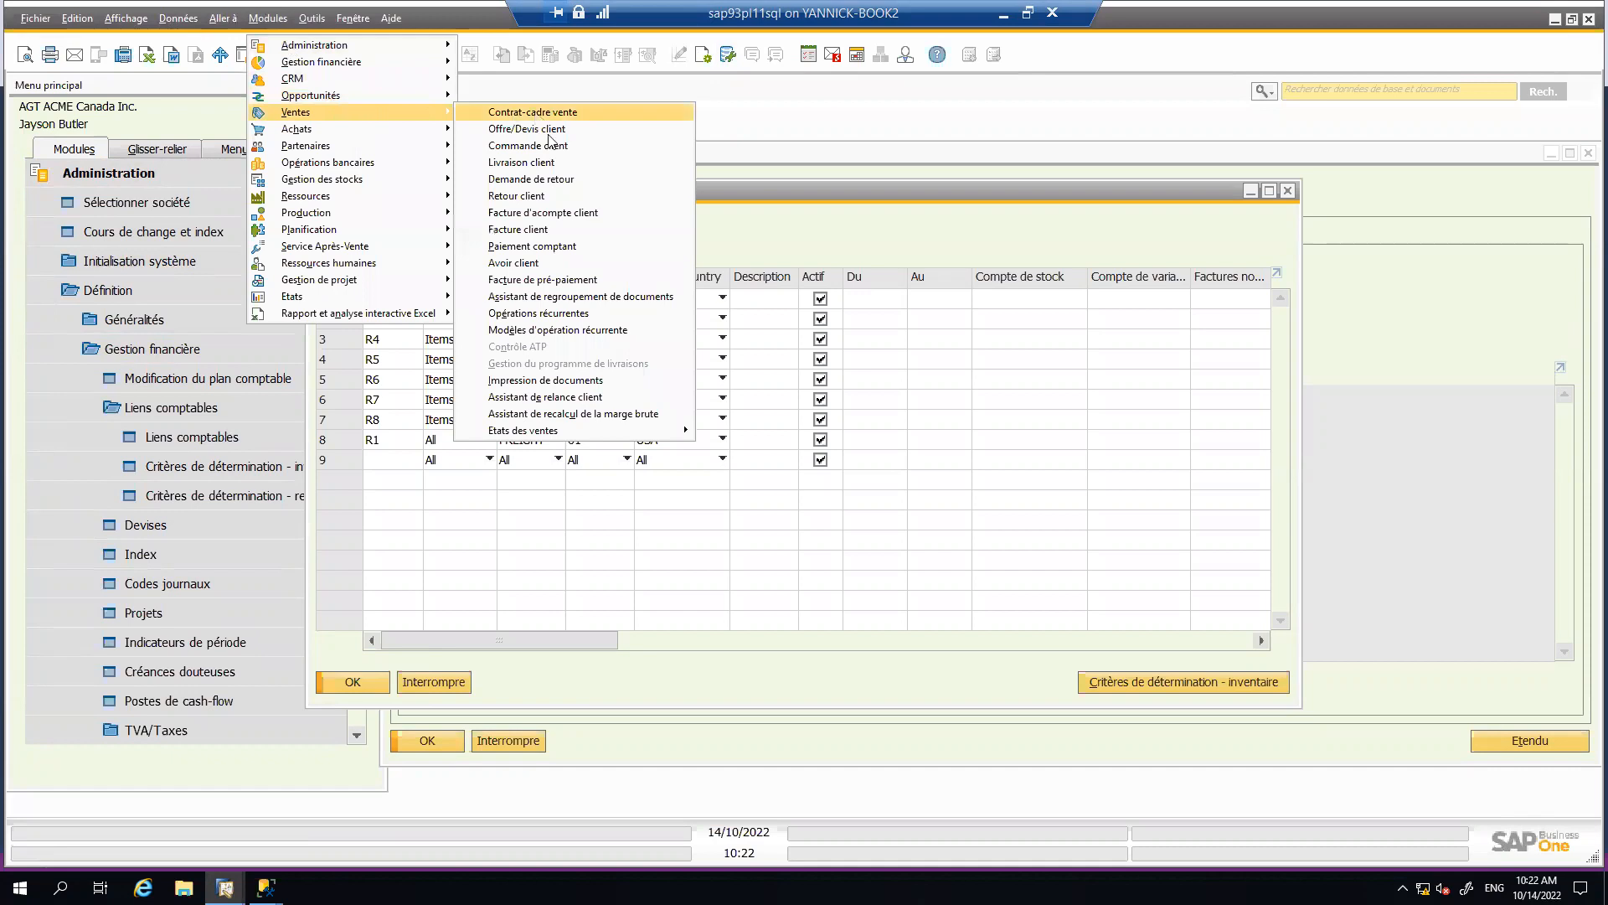
left_click(565, 229)
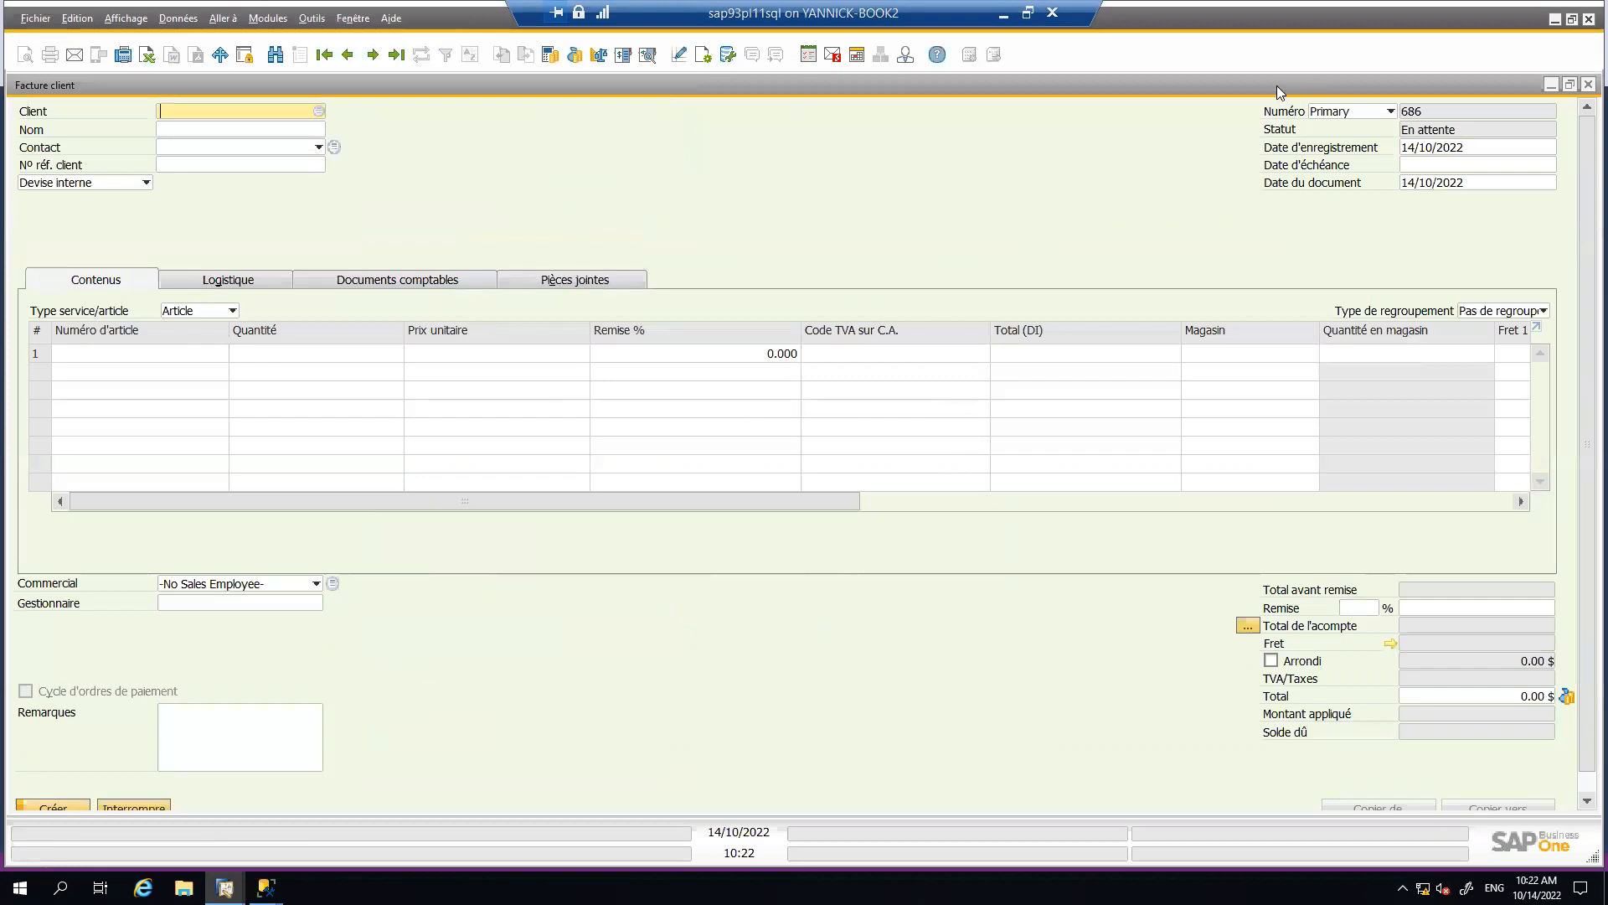
left_click_drag(1276, 86, 448, 191)
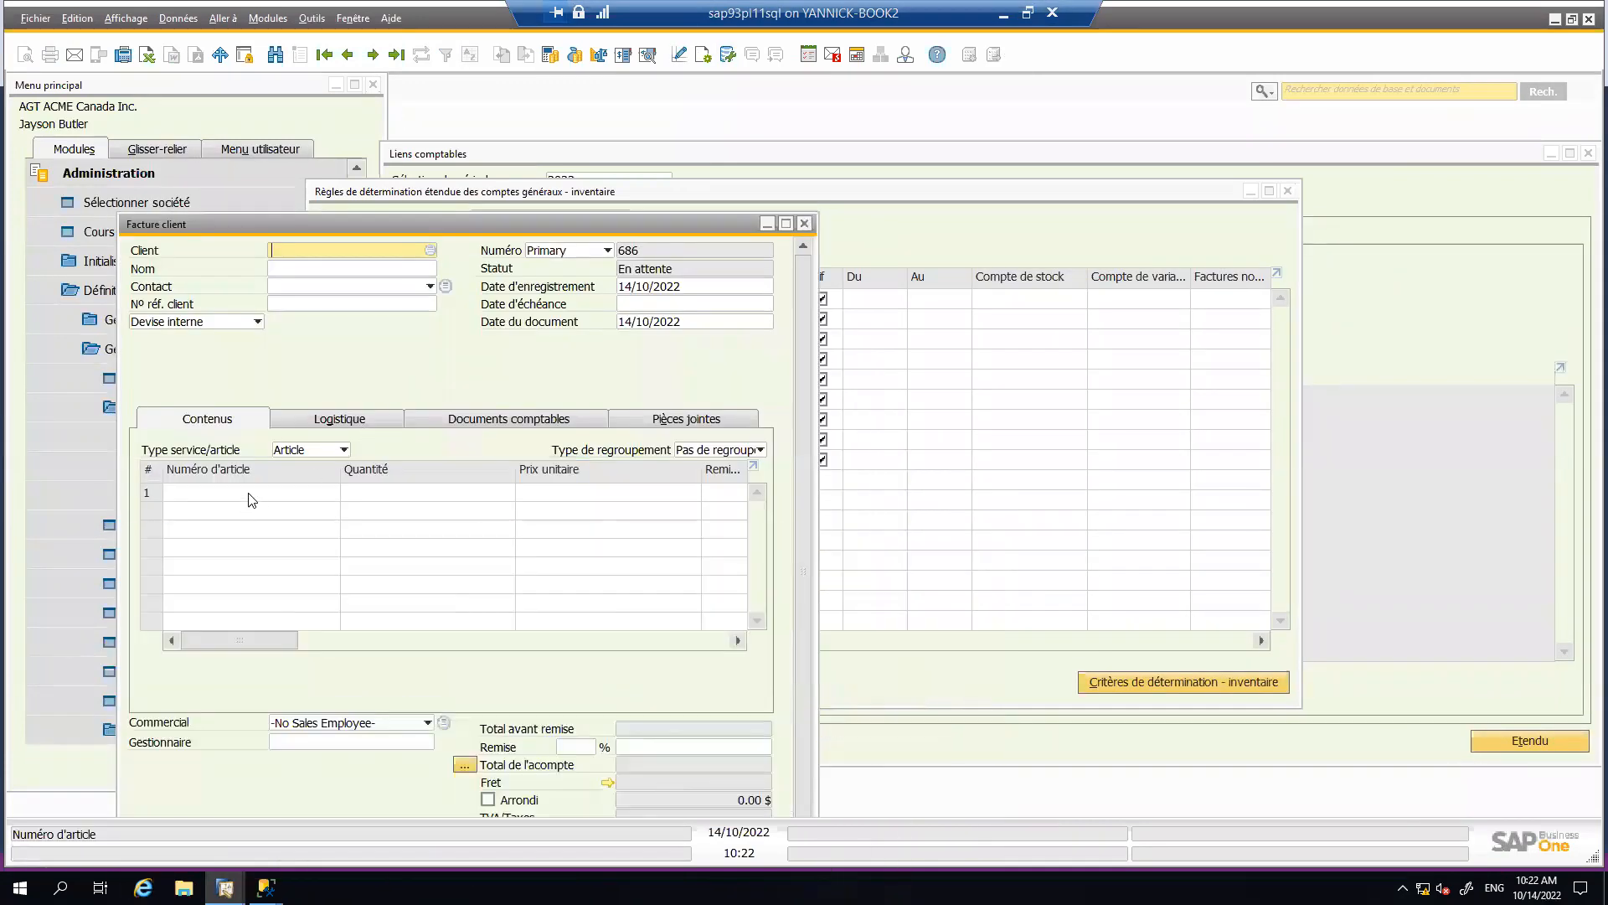
left_click(430, 250)
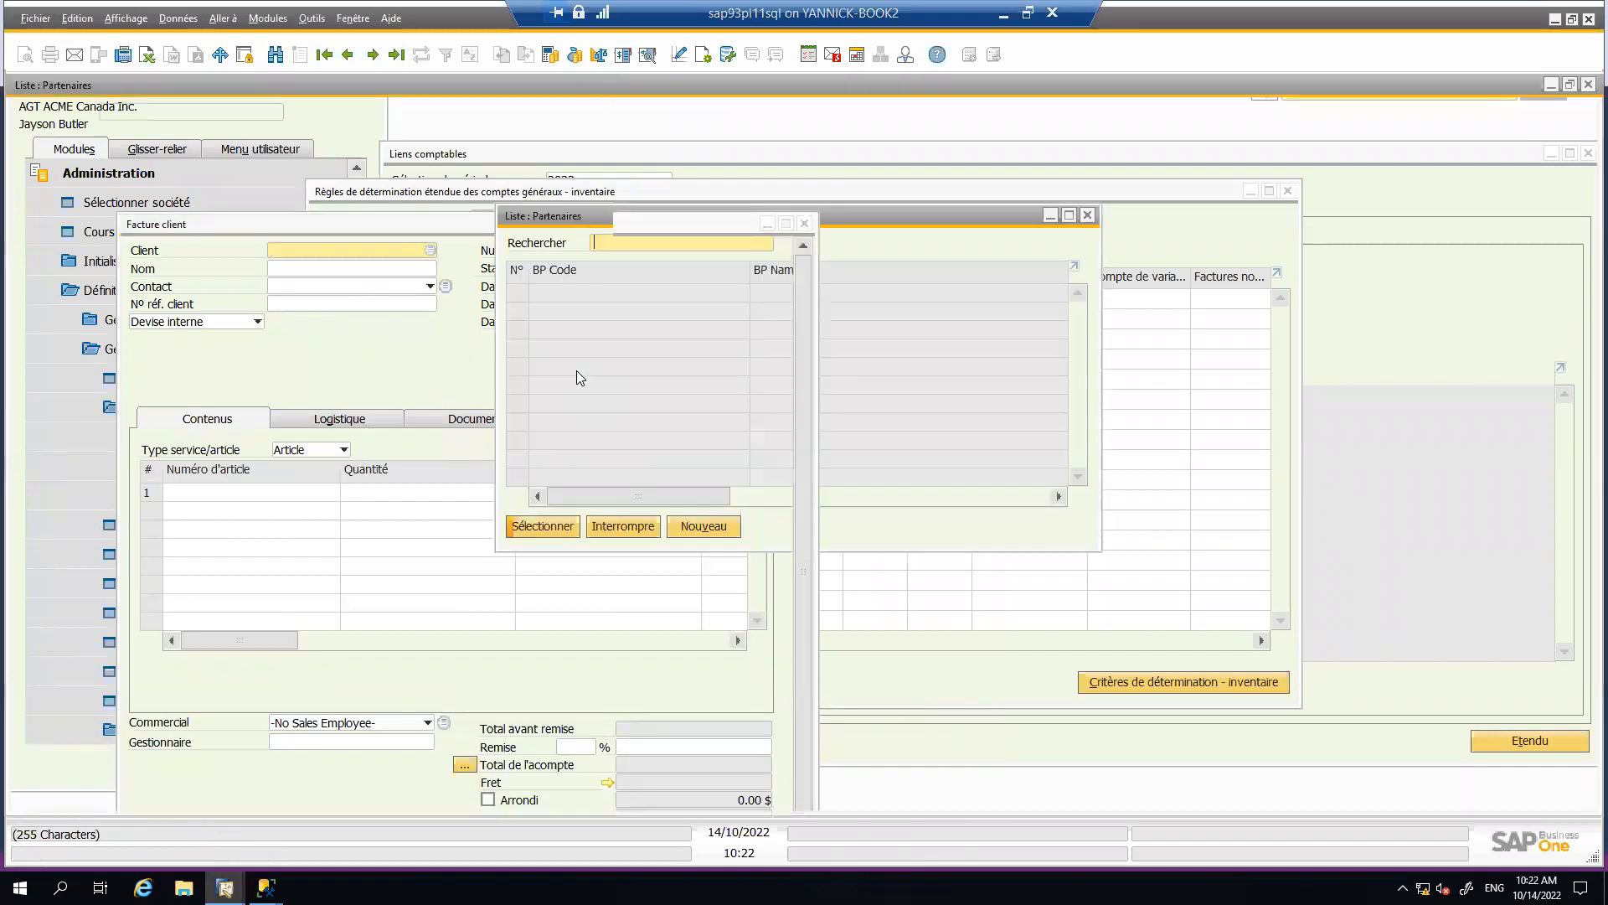
double_click(576, 371)
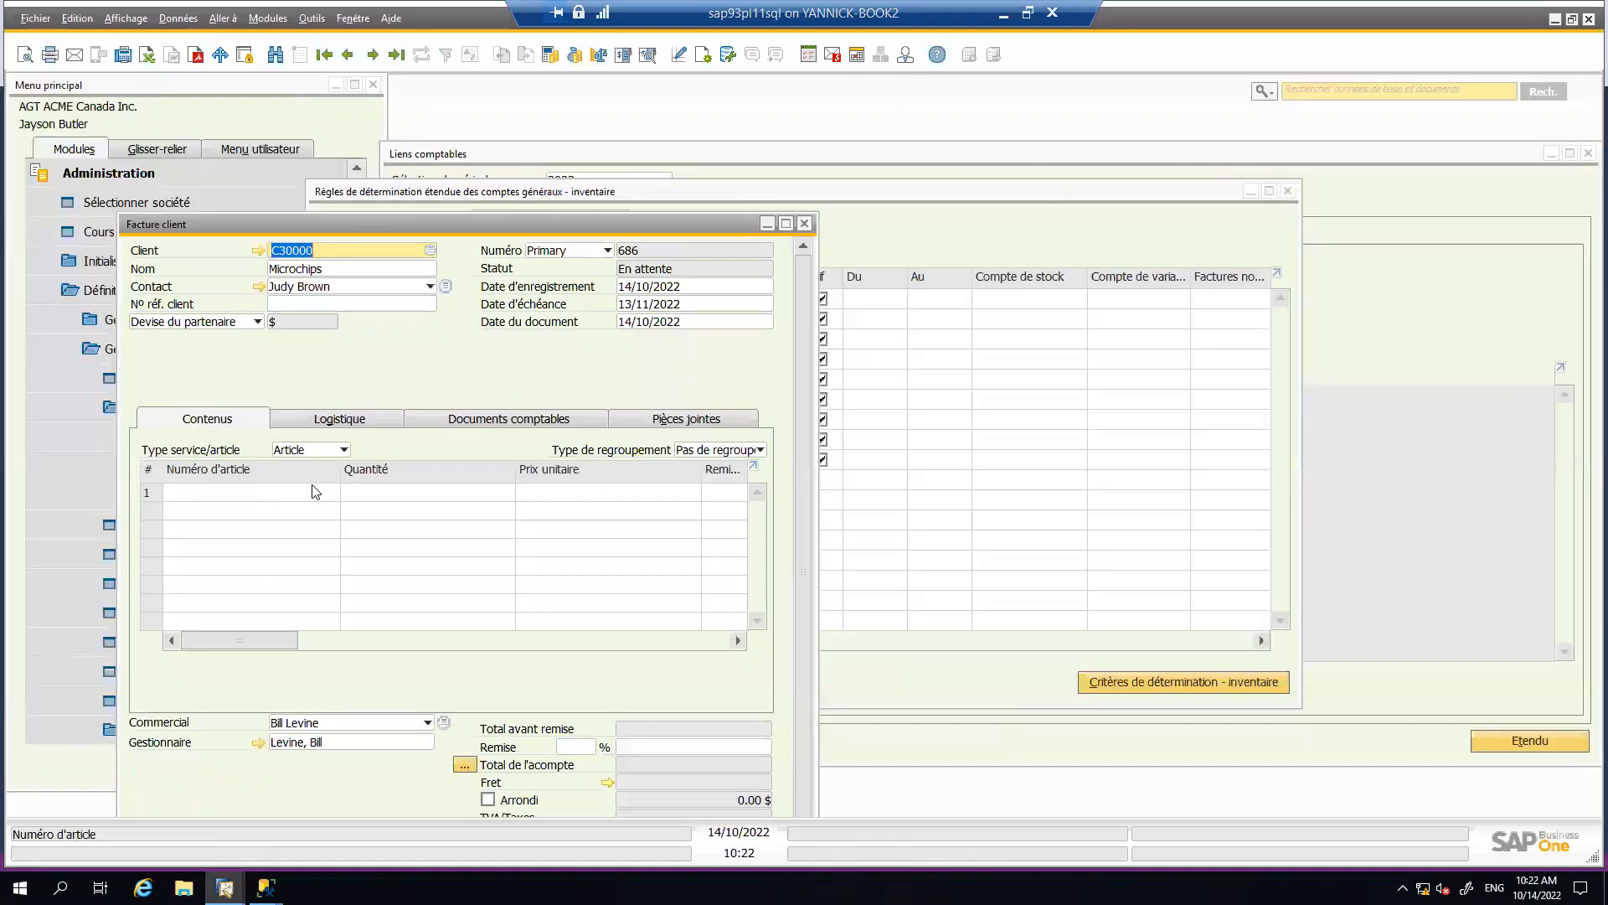
- Add the FREIGHT item to the first line of the customer invoice
left_click(313, 489)
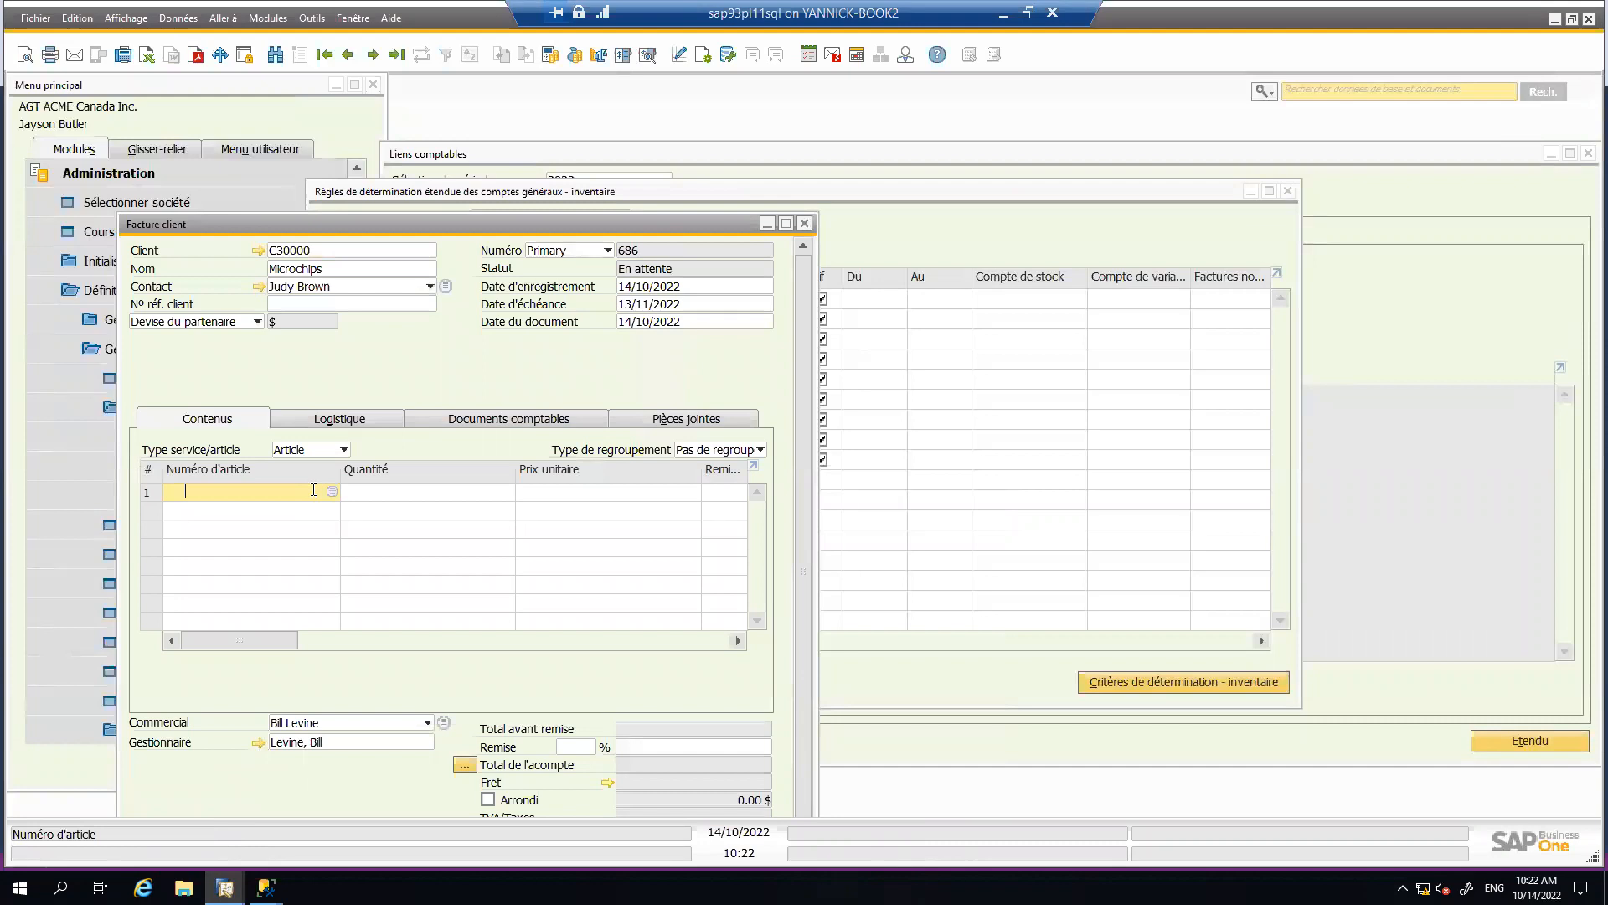
type("fre")
key("Tab")
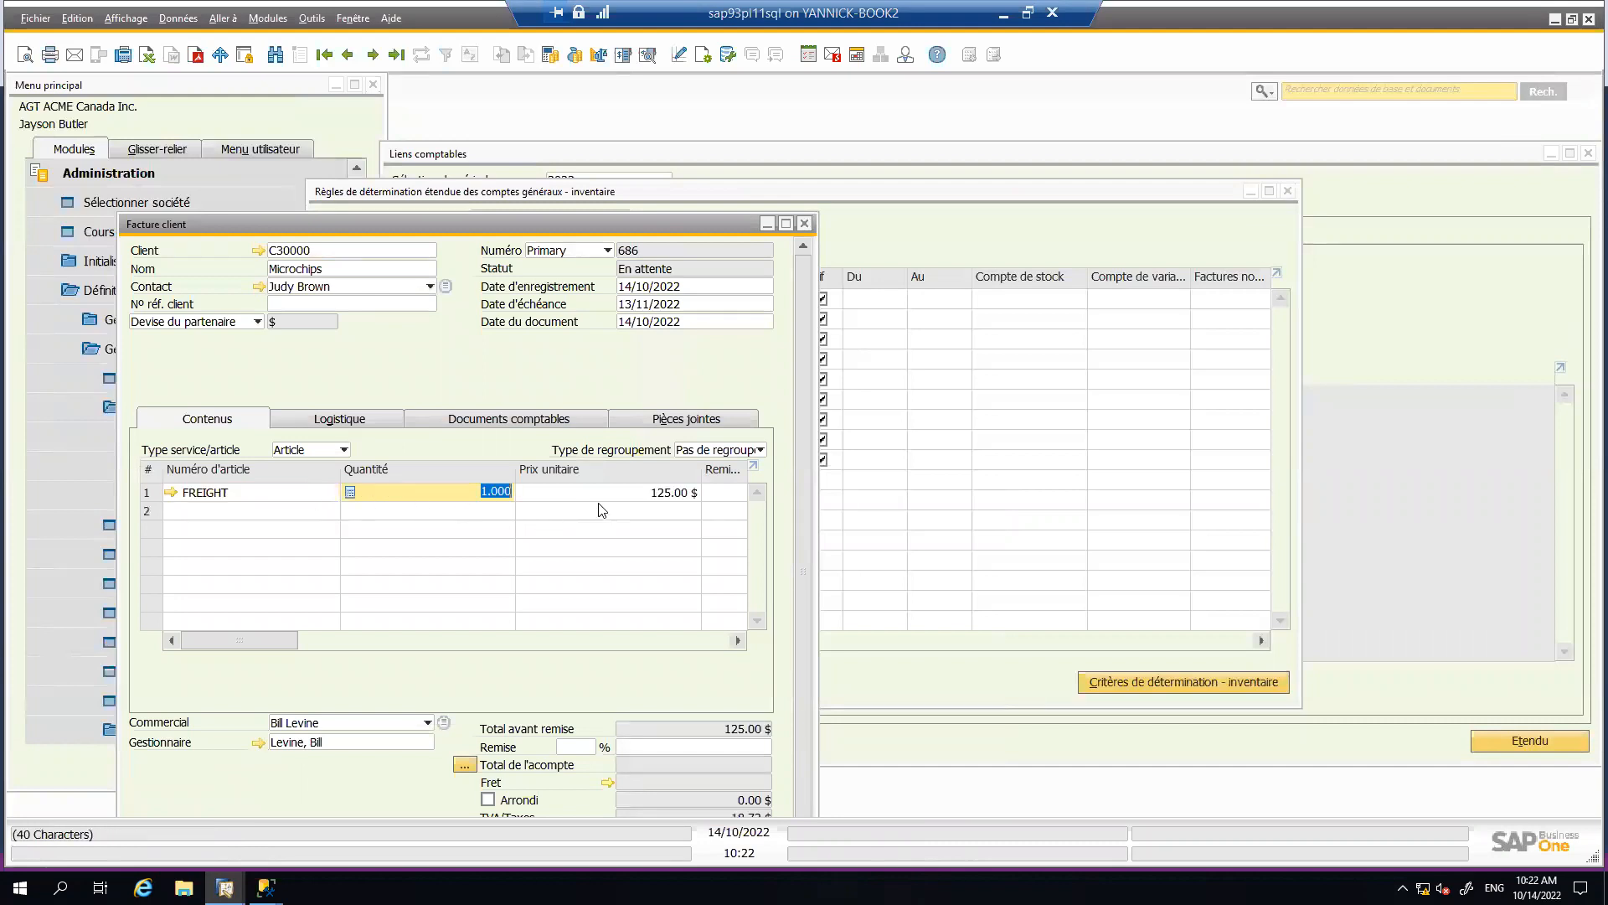
- Enlarge the customer invoice and make the Compte général column visible in its form options
left_click(785, 223)
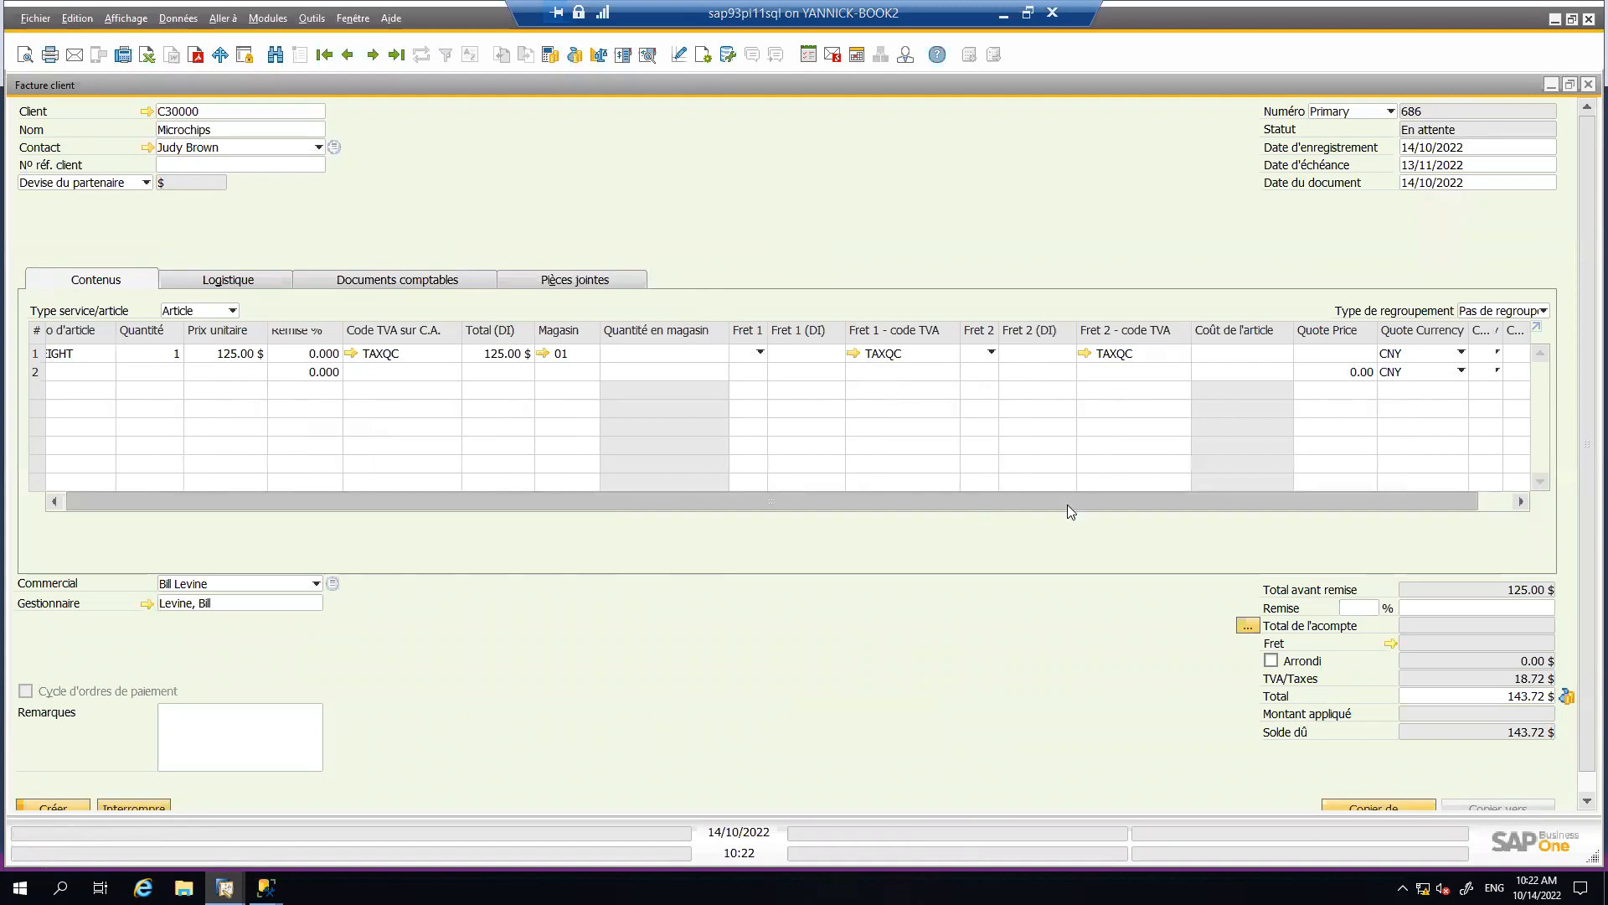
left_click(707, 63)
left_click(882, 243)
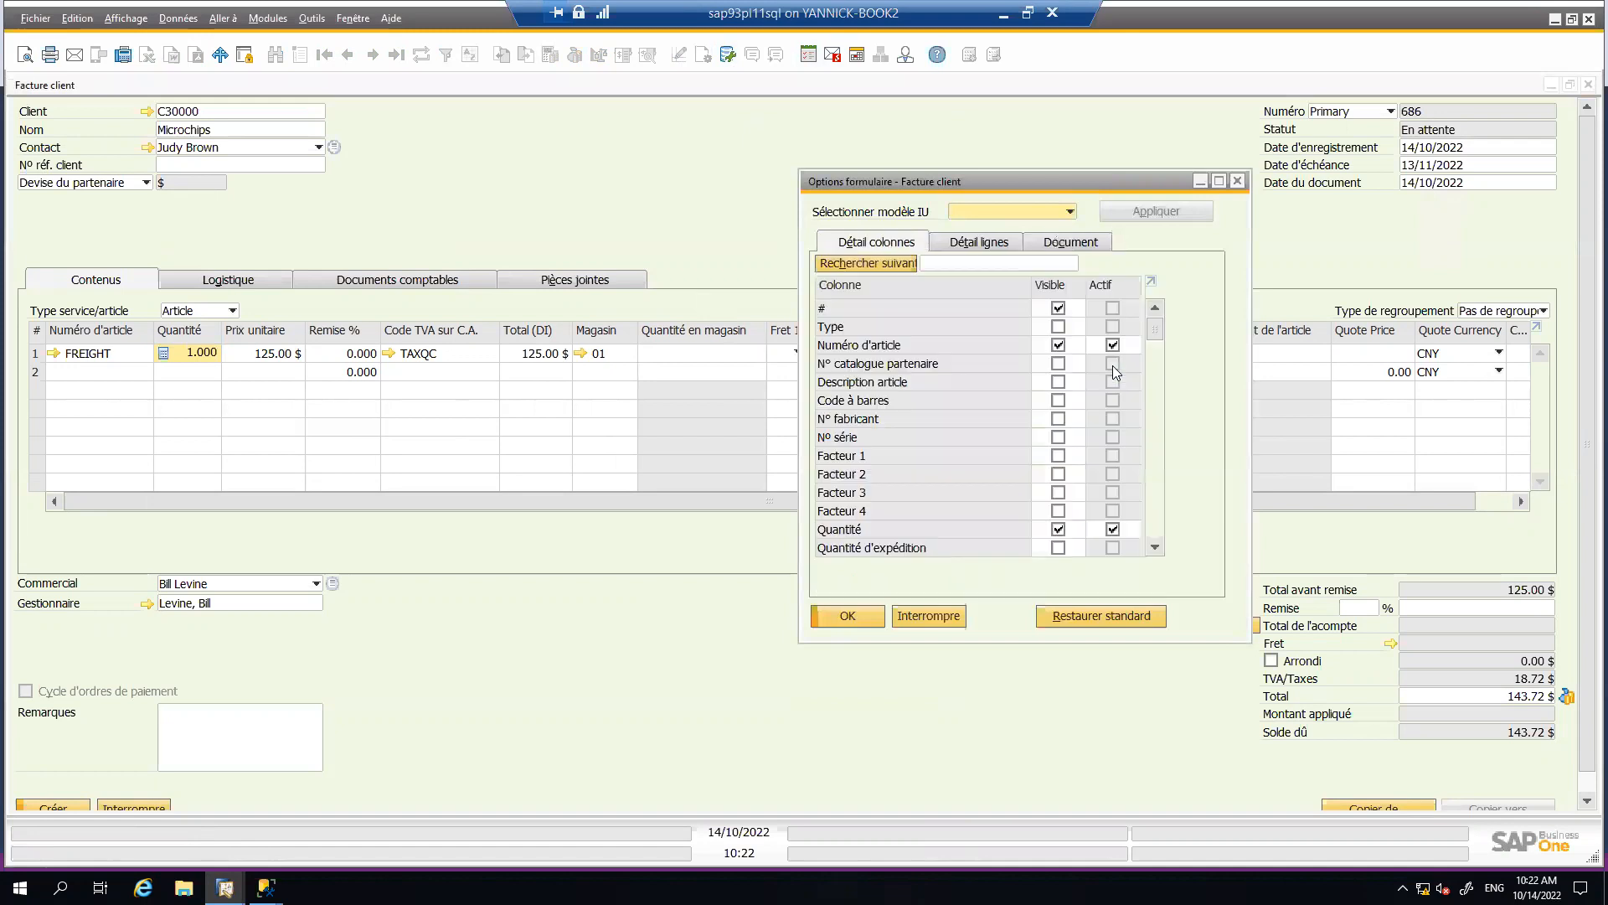
scroll(1157, 523, "down", 5)
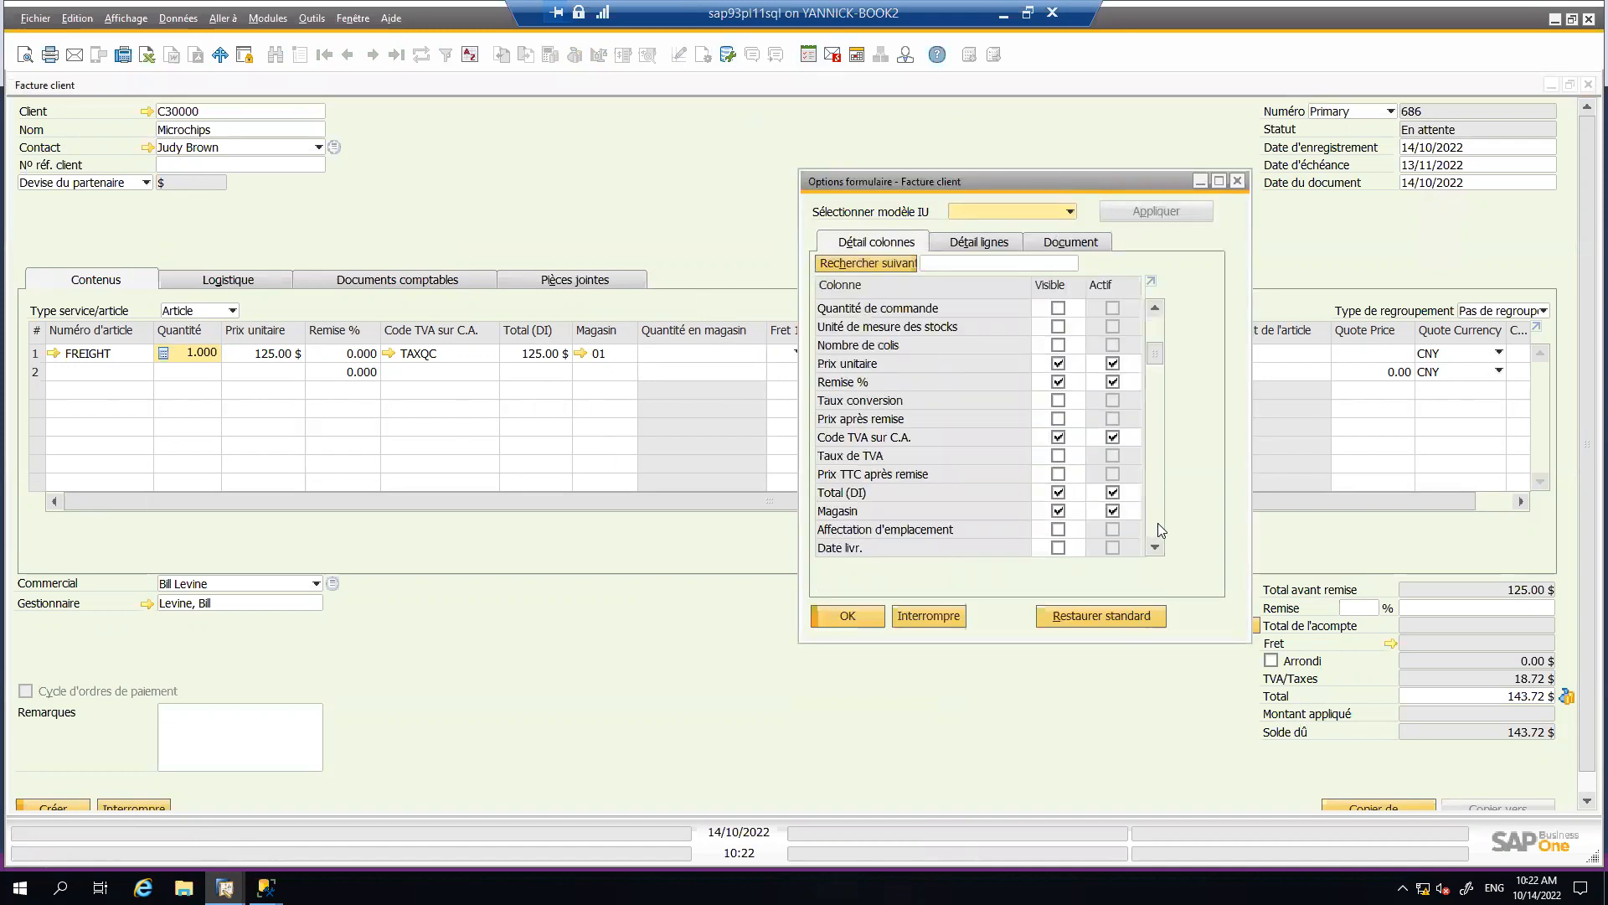
scroll(1158, 523, "down", 5)
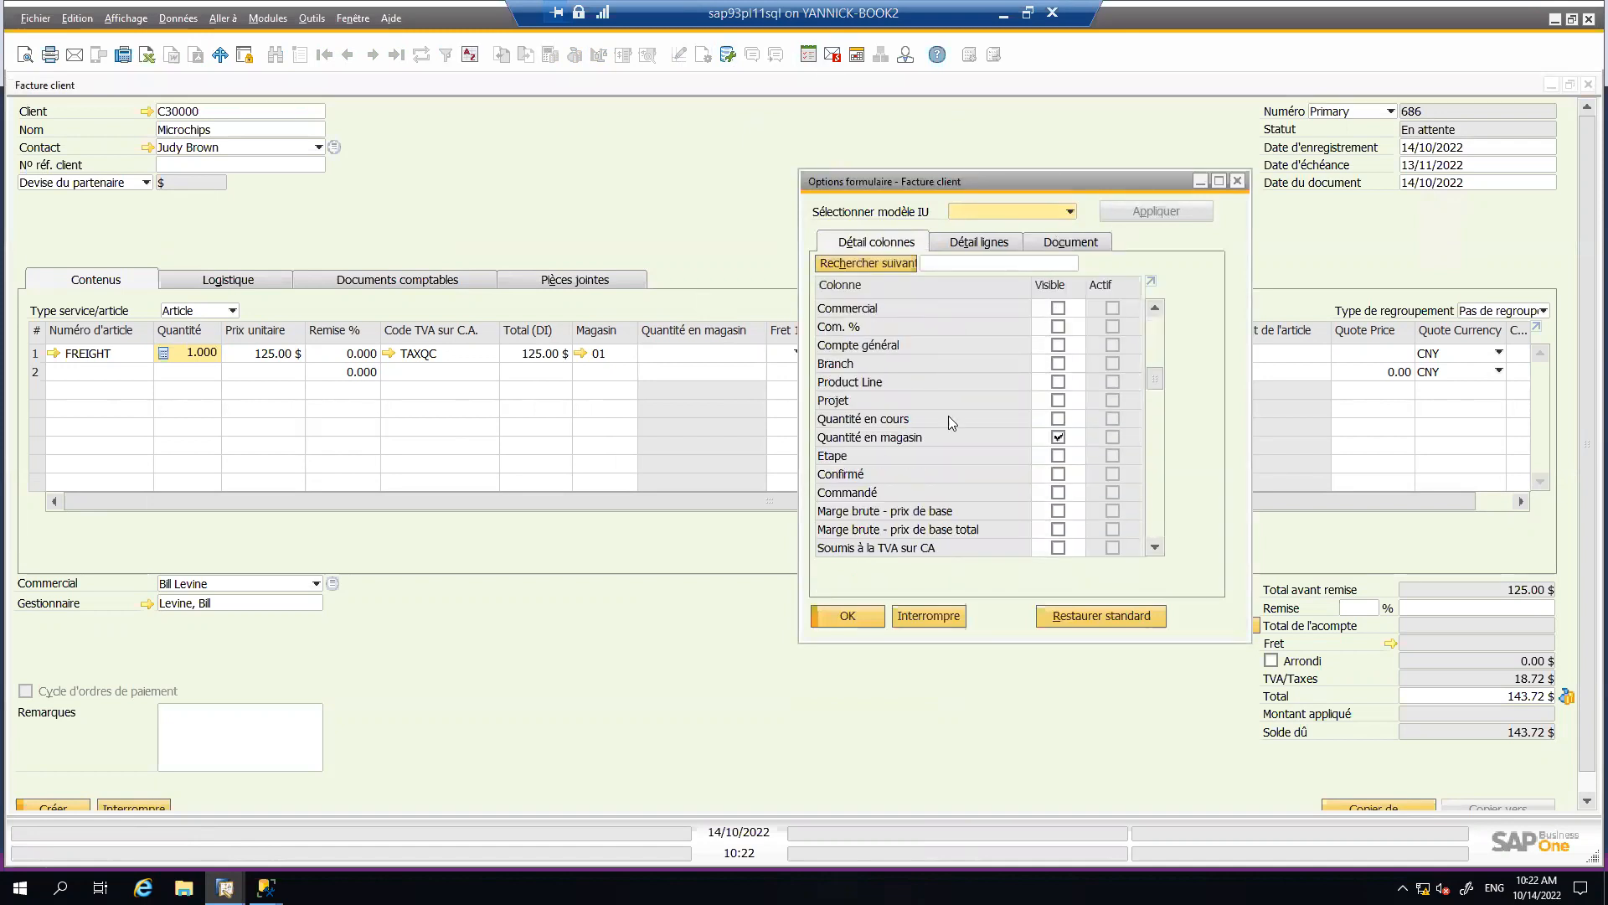
left_click(1058, 344)
left_click(868, 615)
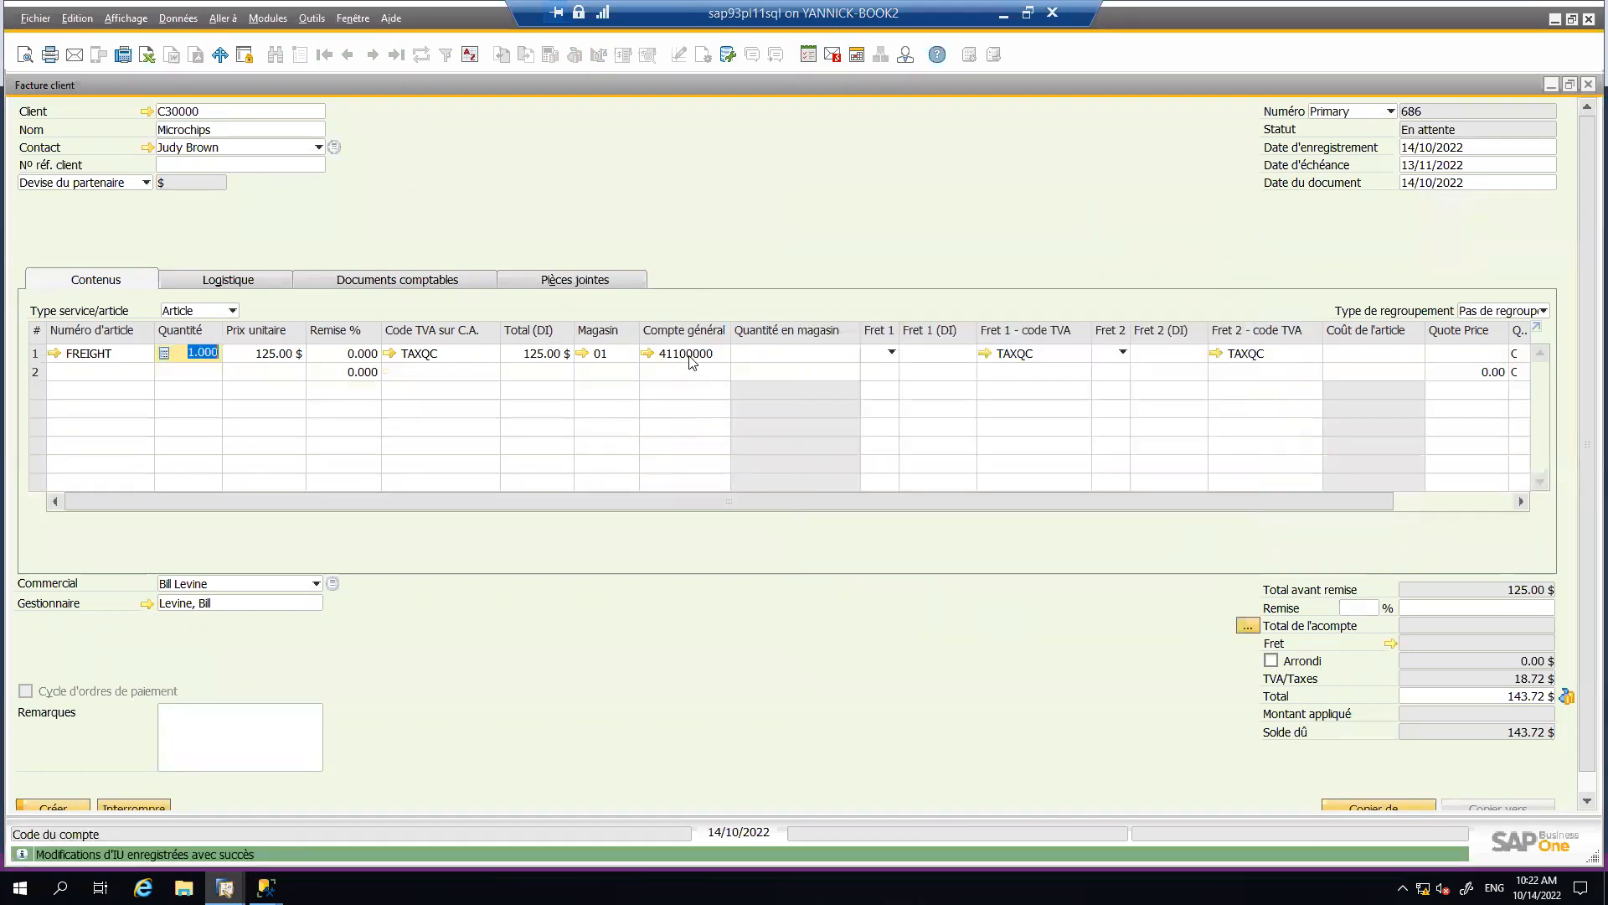
- Try warehouses 05 and 02 on the FREIGHT line to test its general account, and return the warehouse to 01
left_click(630, 353)
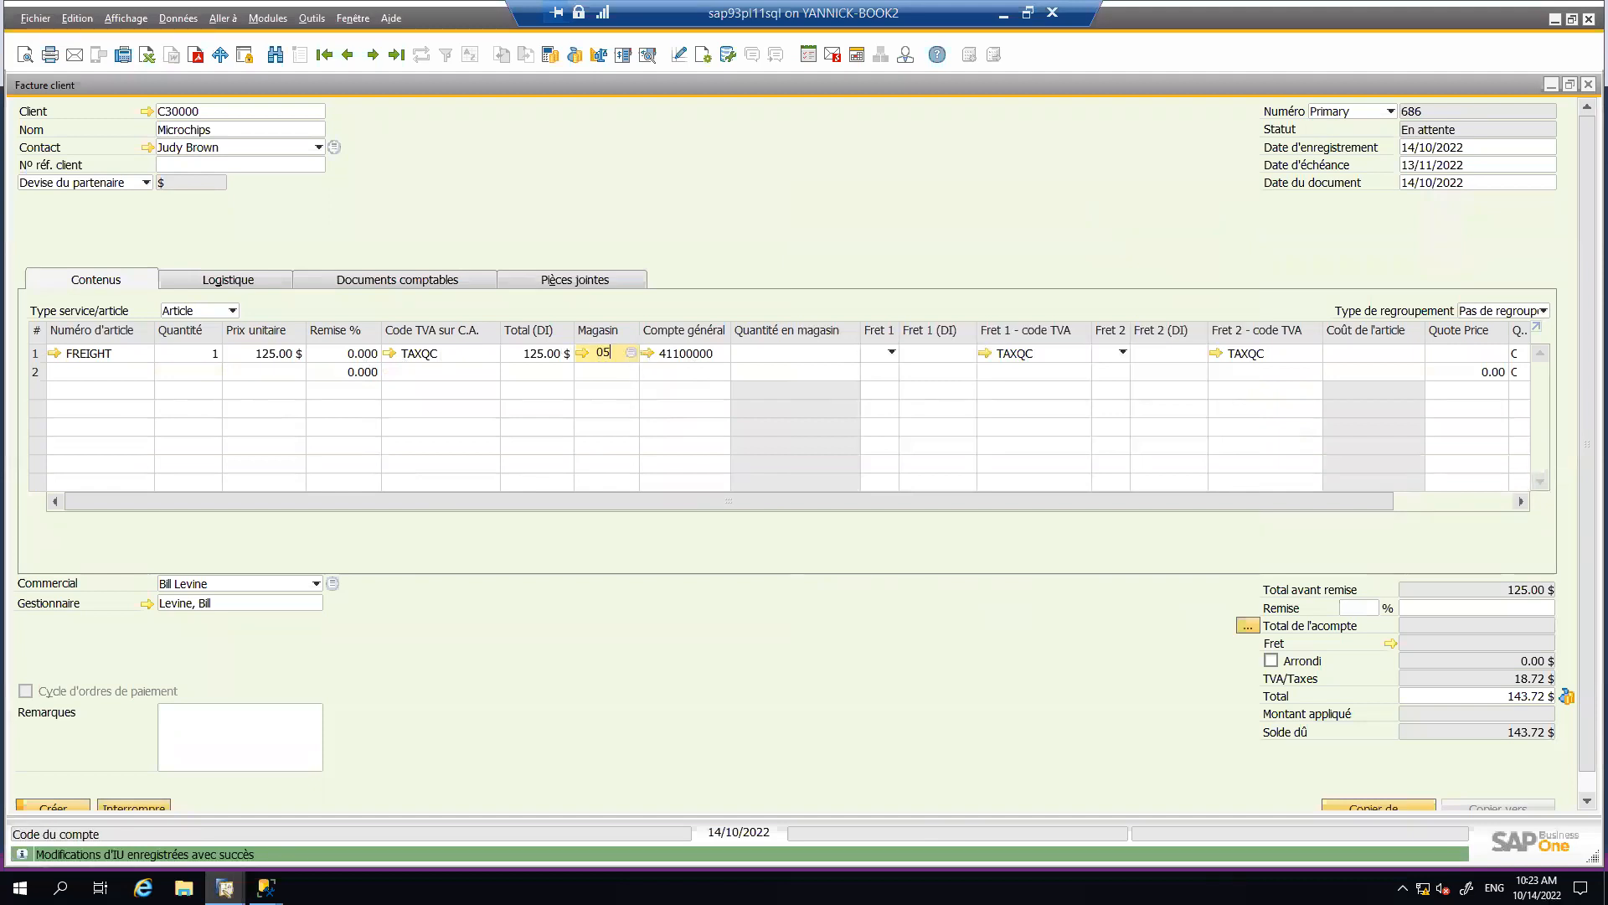
key("Tab")
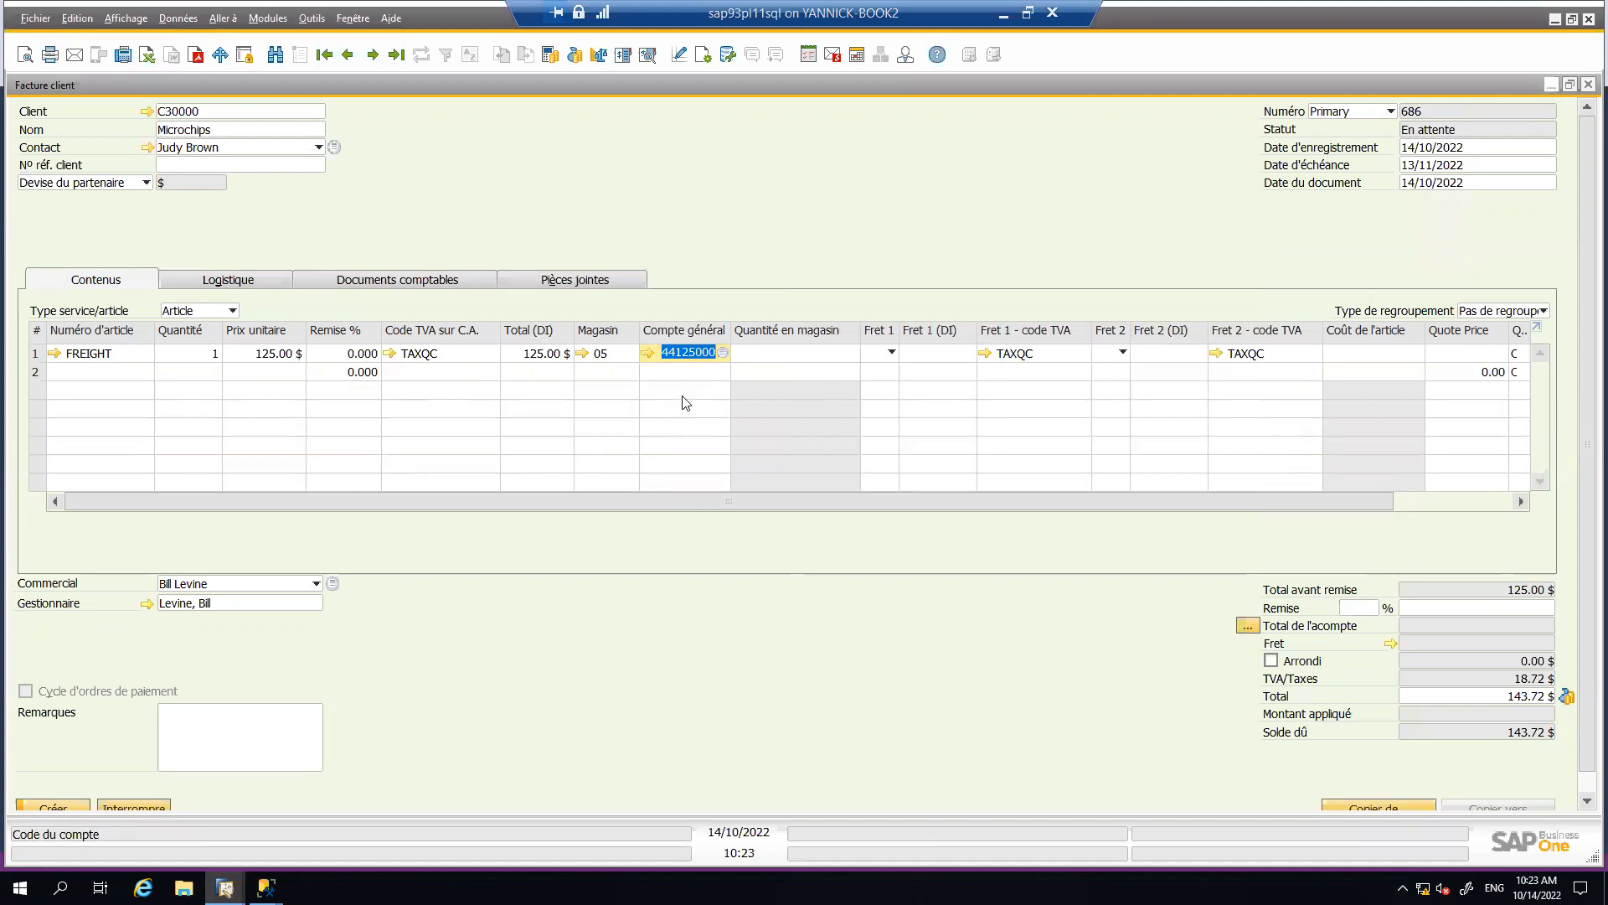
left_click(629, 357)
type("02")
key("Tab")
left_click(613, 358)
type("0")
key("Tab")
- Compare the invoice's FREIGHT line and its warehouse with the criteria of the extended determination rules
left_click(1570, 85)
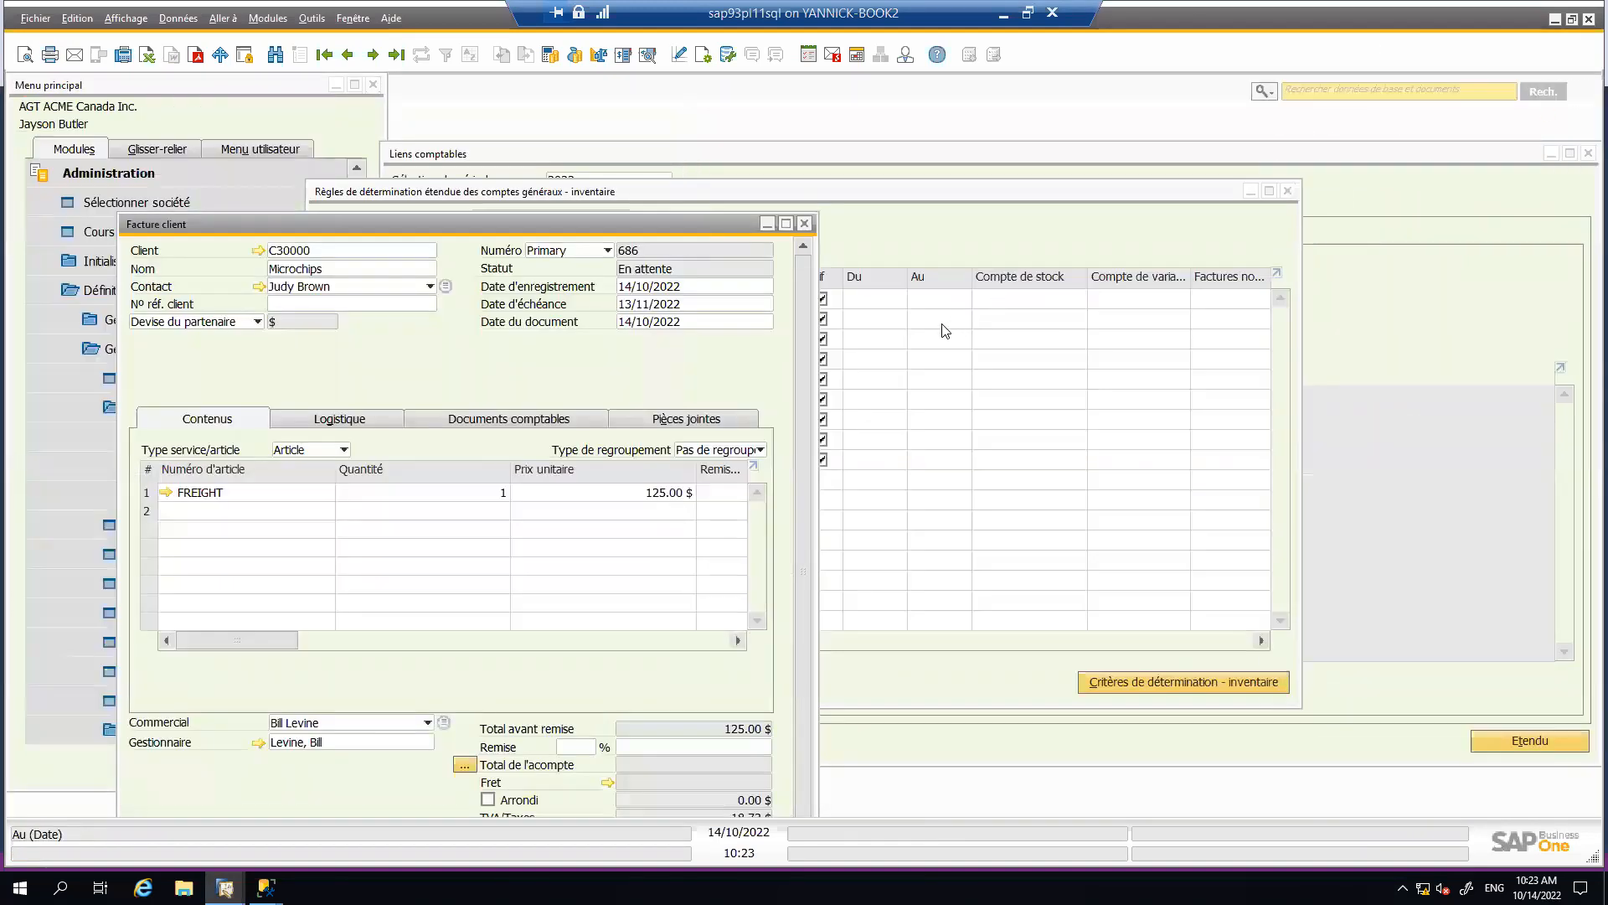
left_click(945, 324)
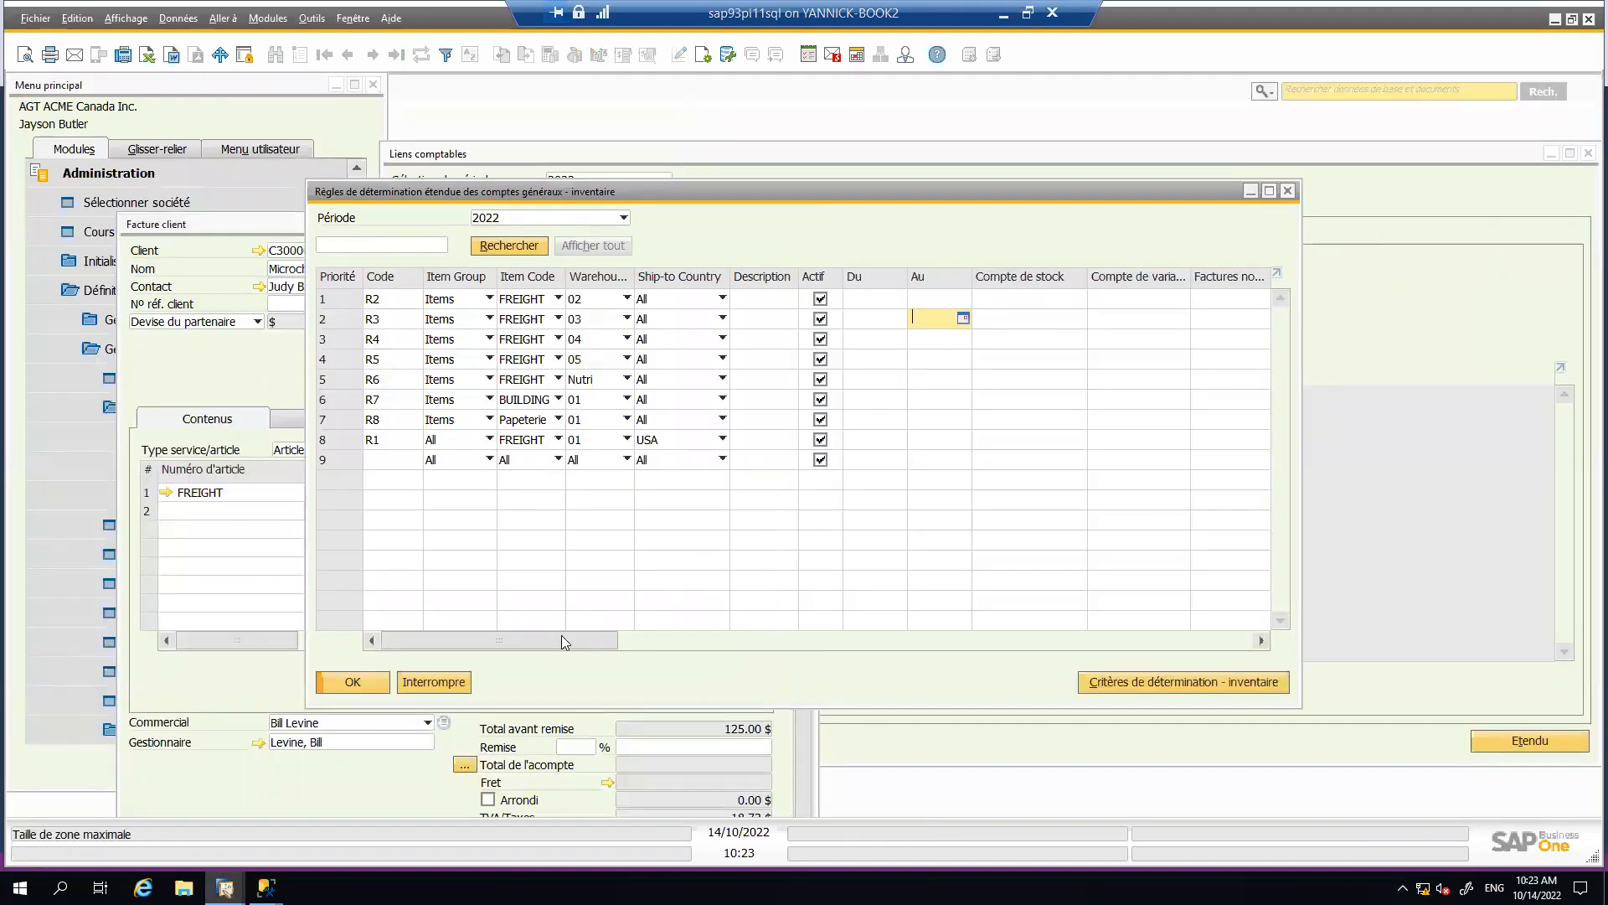
left_click_drag(610, 640, 562, 660)
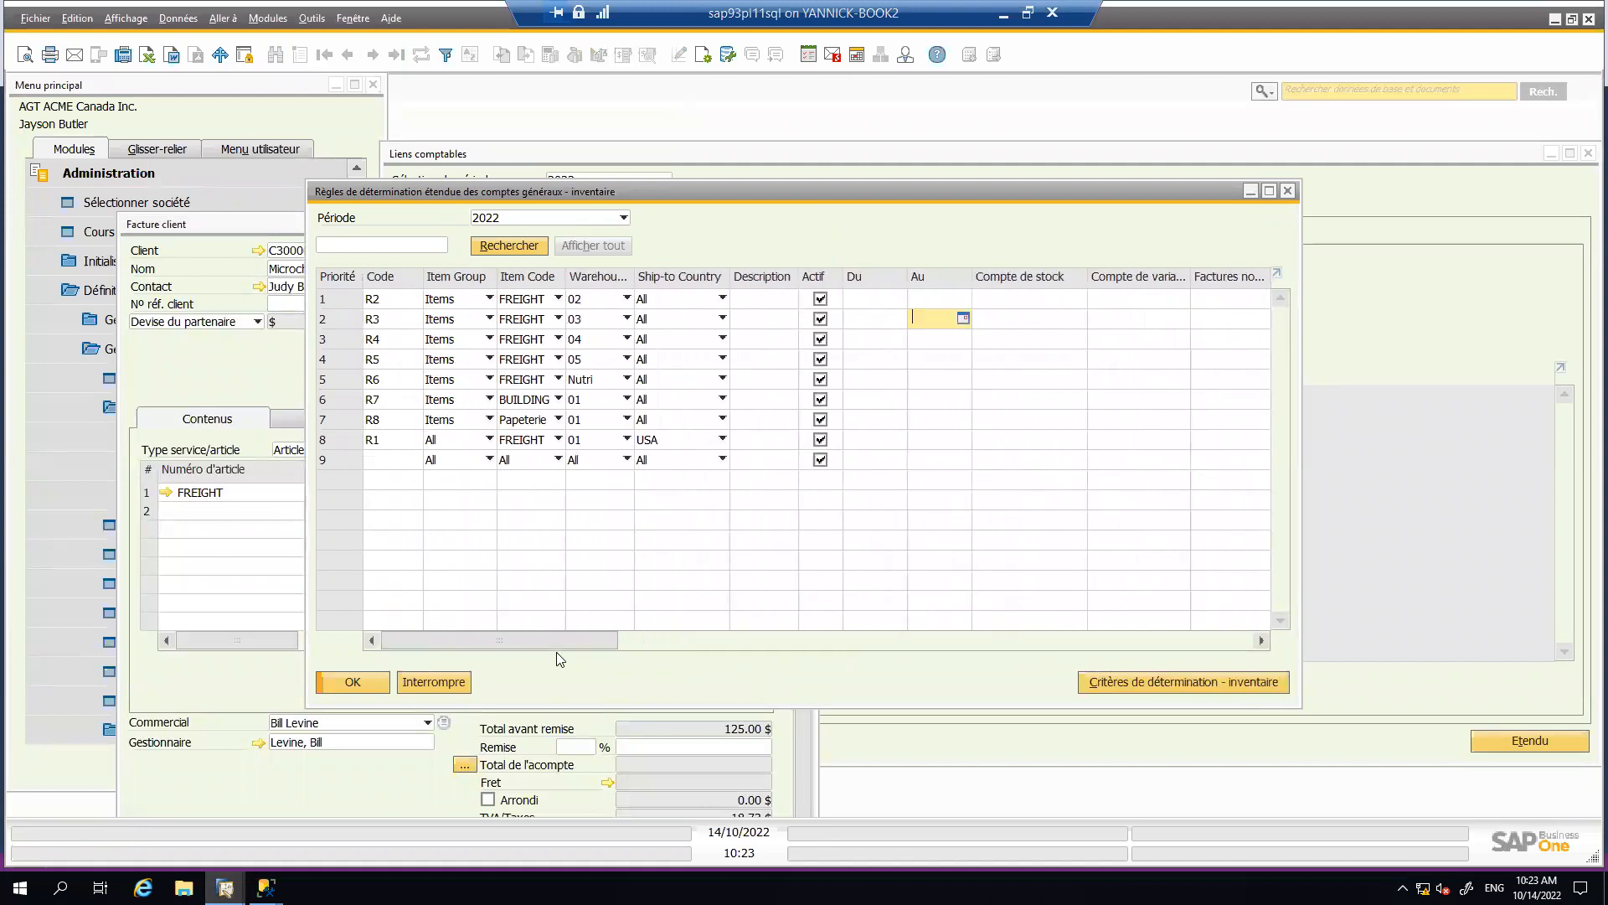
left_click(260, 574)
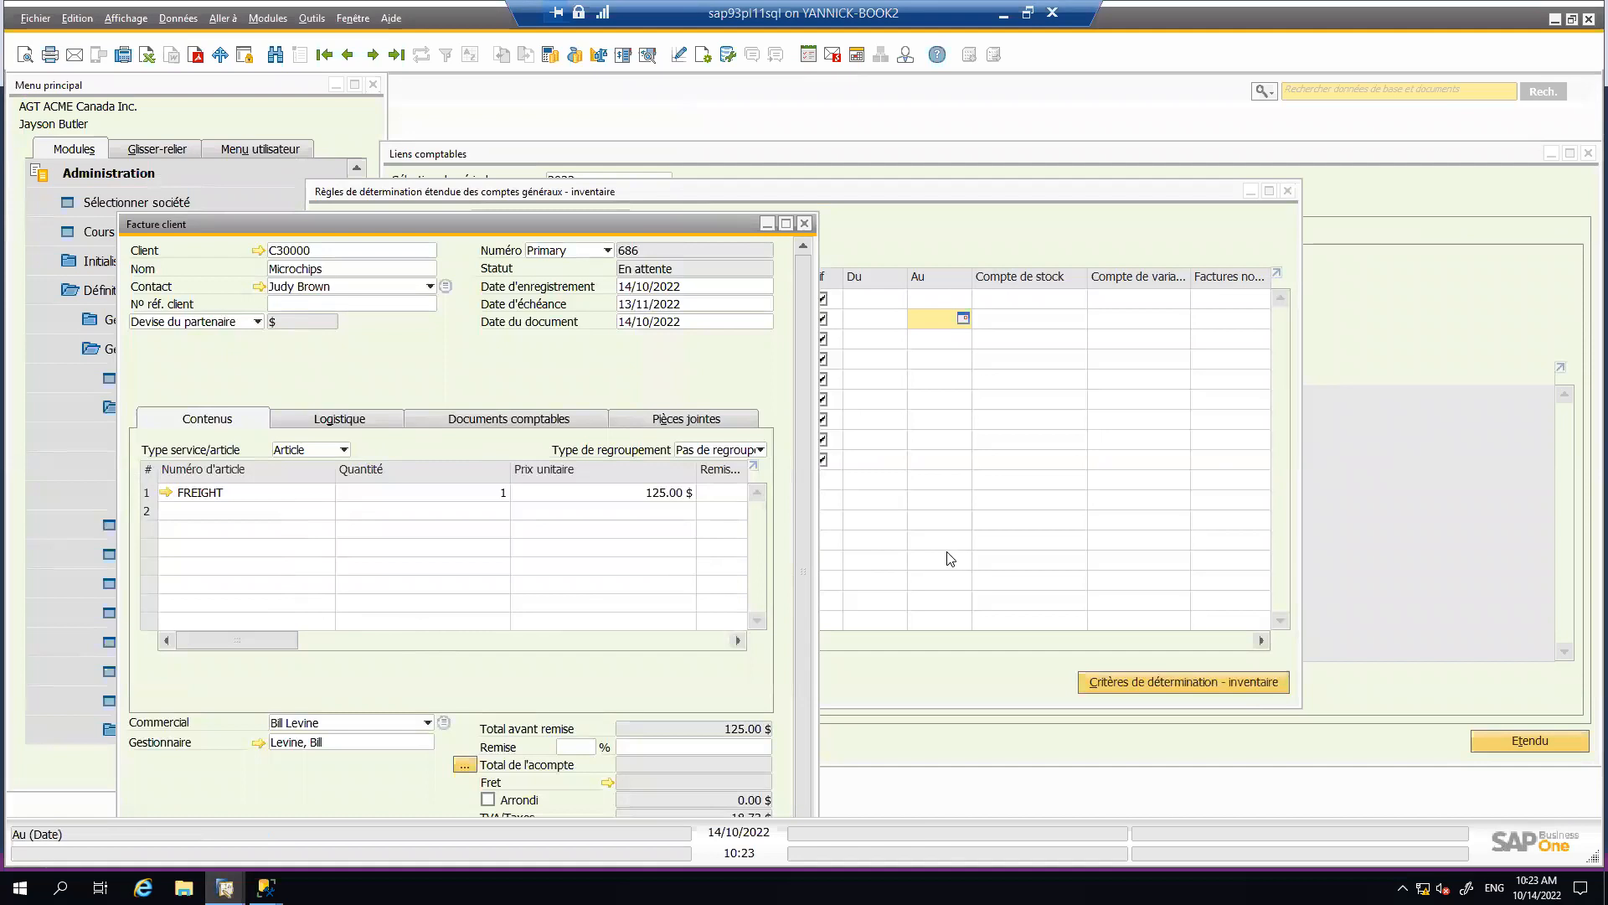
left_click(563, 641)
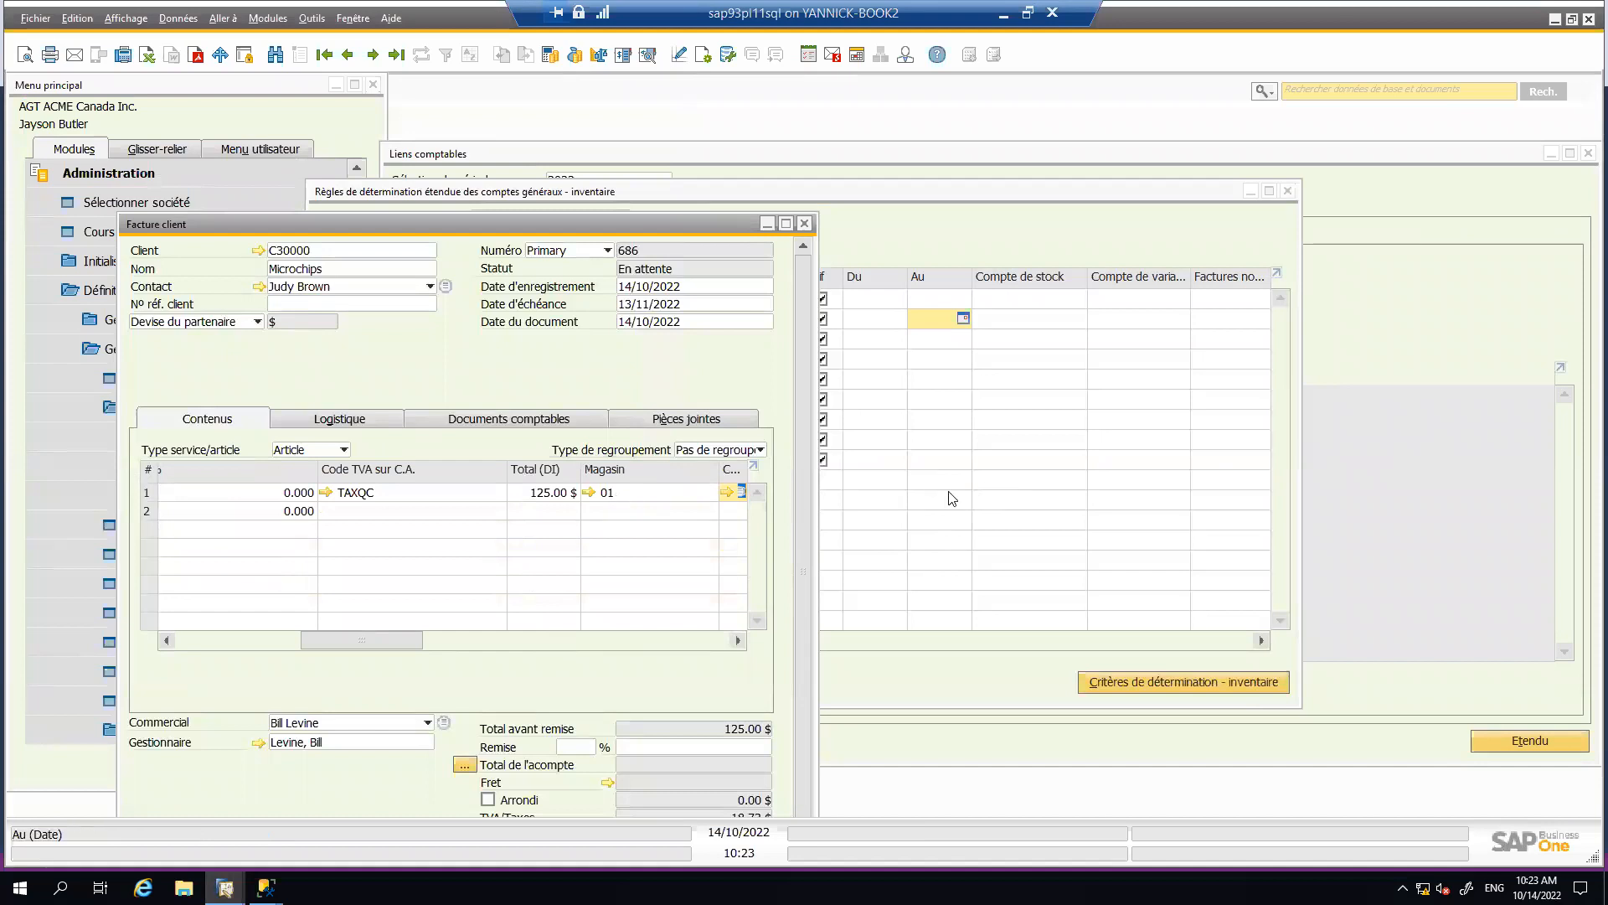
left_click(911, 532)
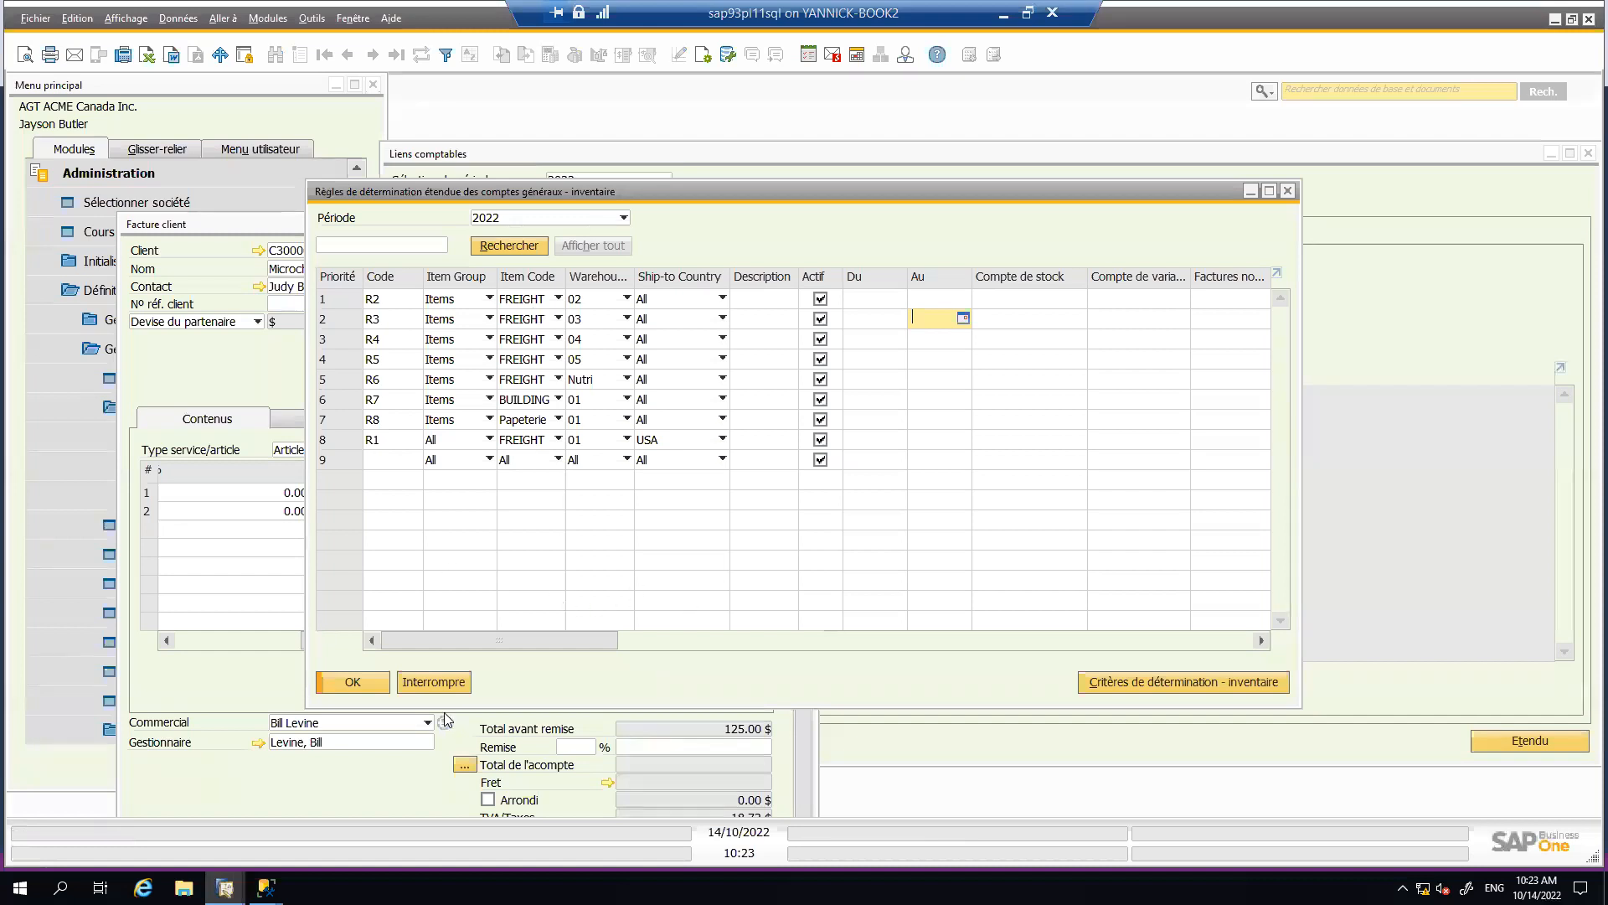
- Check the default sales Compte de produit and its extended rules in Liens comptables, and return to the customer invoice
left_click(454, 683)
left_click(1098, 496)
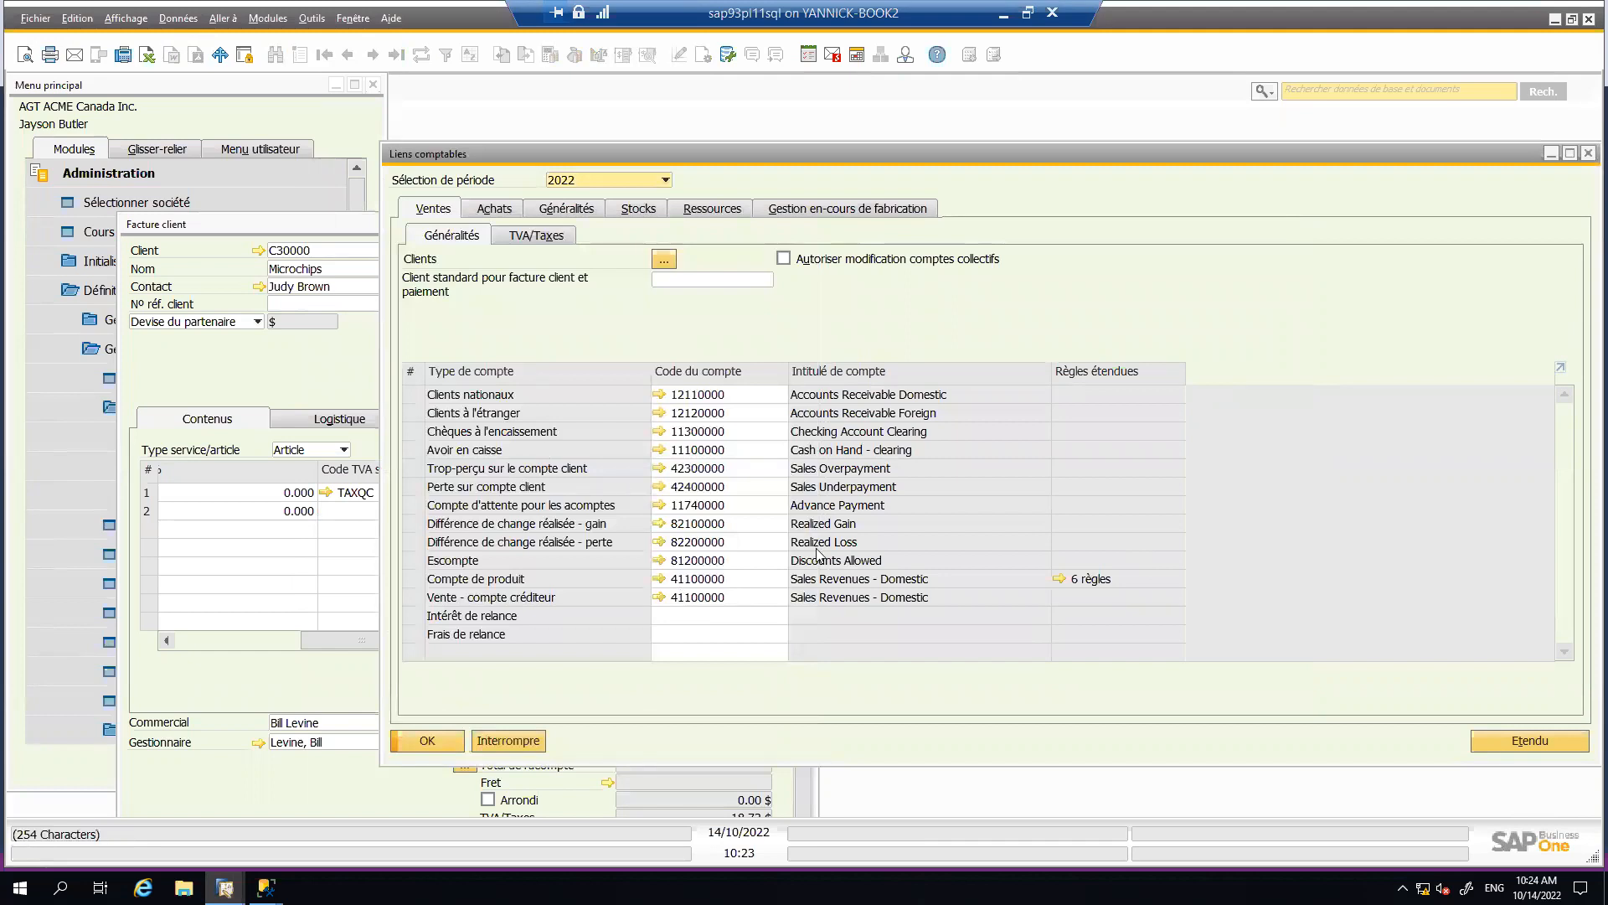
left_click(1061, 579)
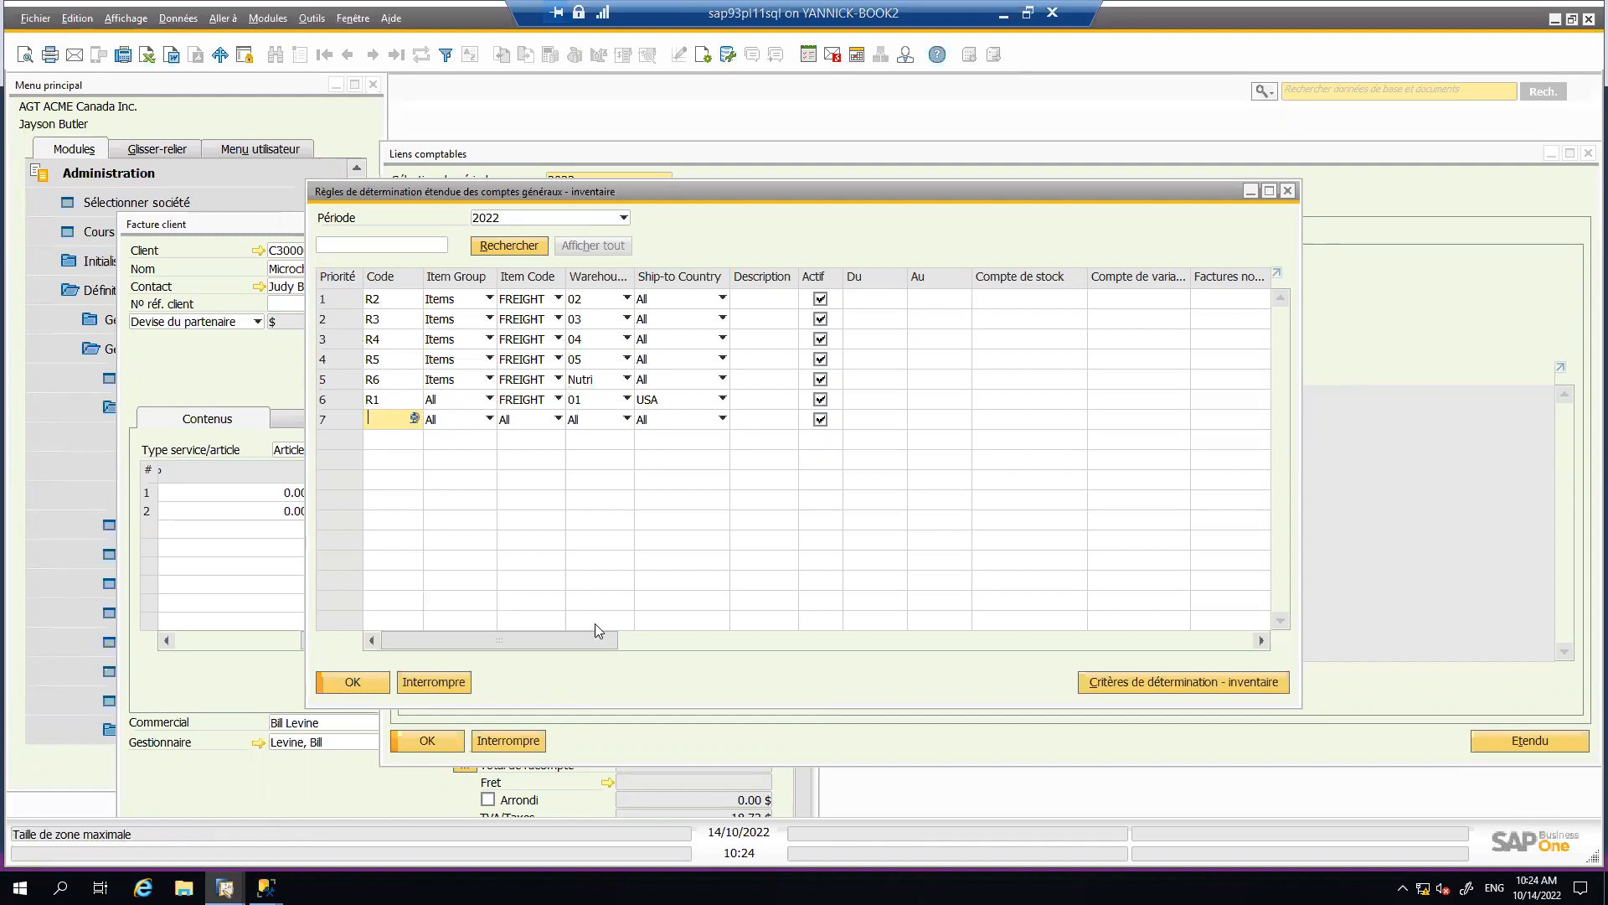
mouse_move(590, 639)
left_mouse_down()
mouse_move(695, 644)
mouse_move(576, 643)
left_mouse_up()
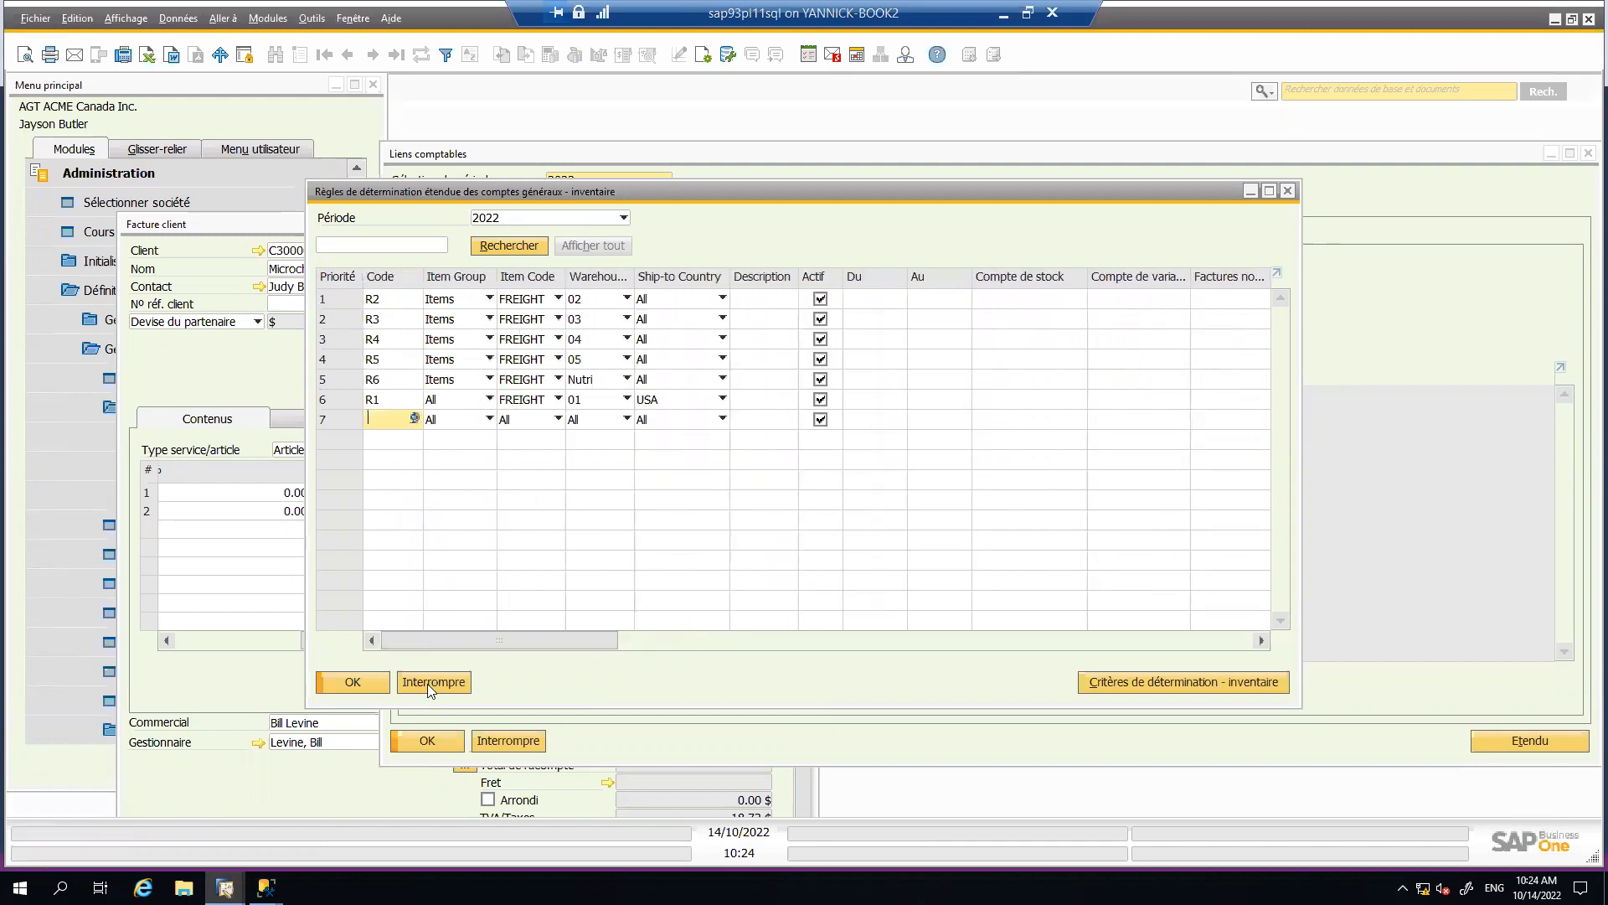
left_click(427, 683)
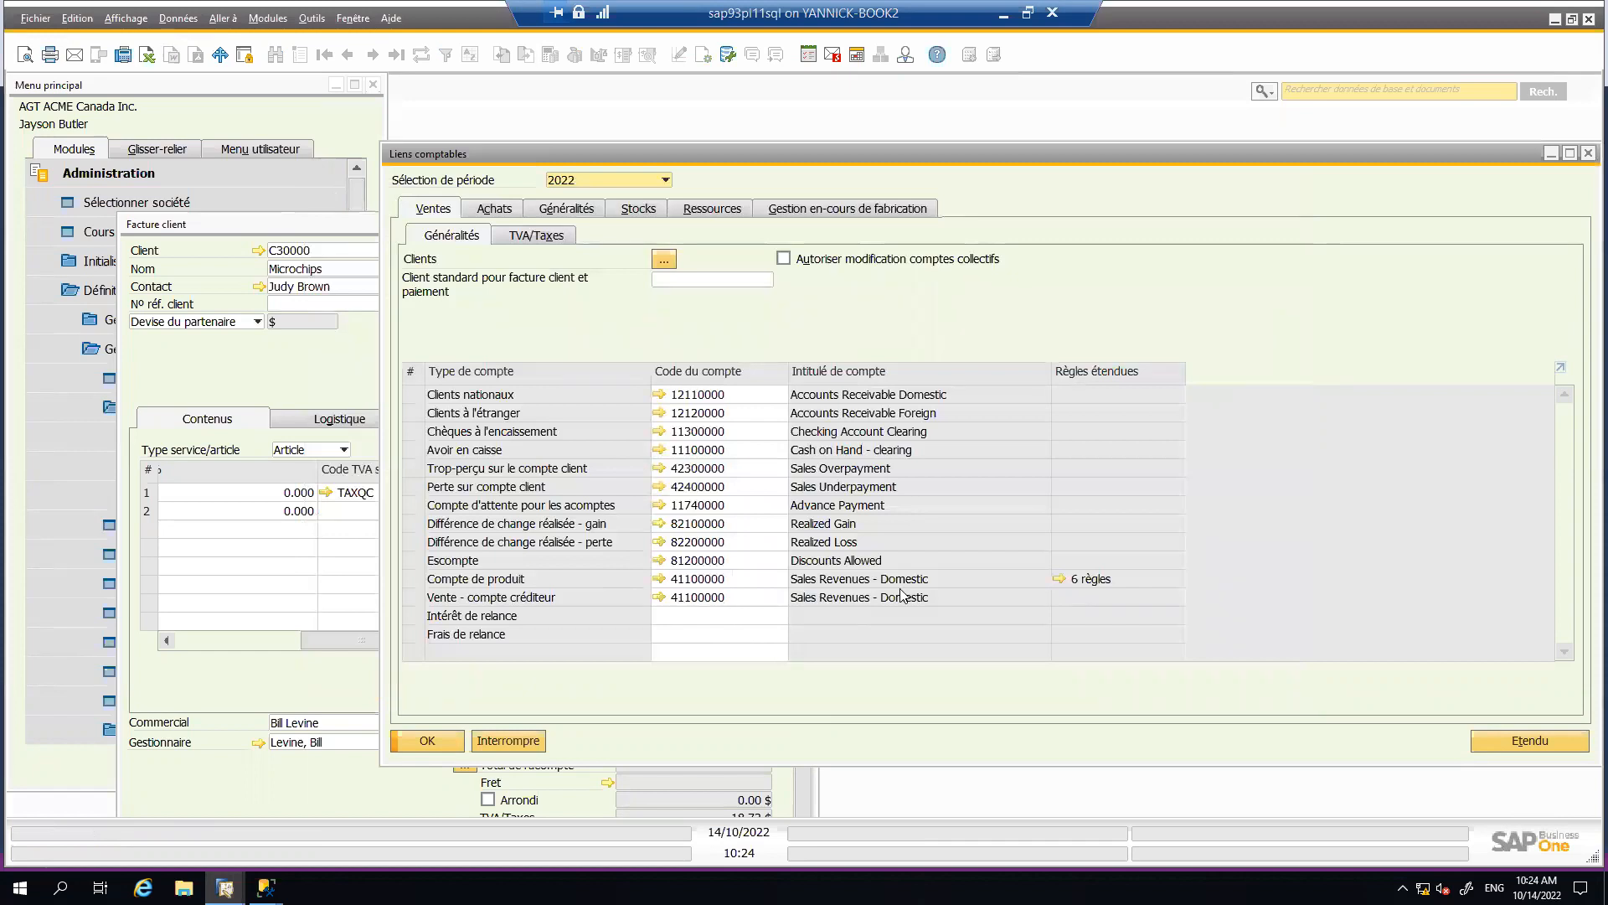
left_click(368, 251)
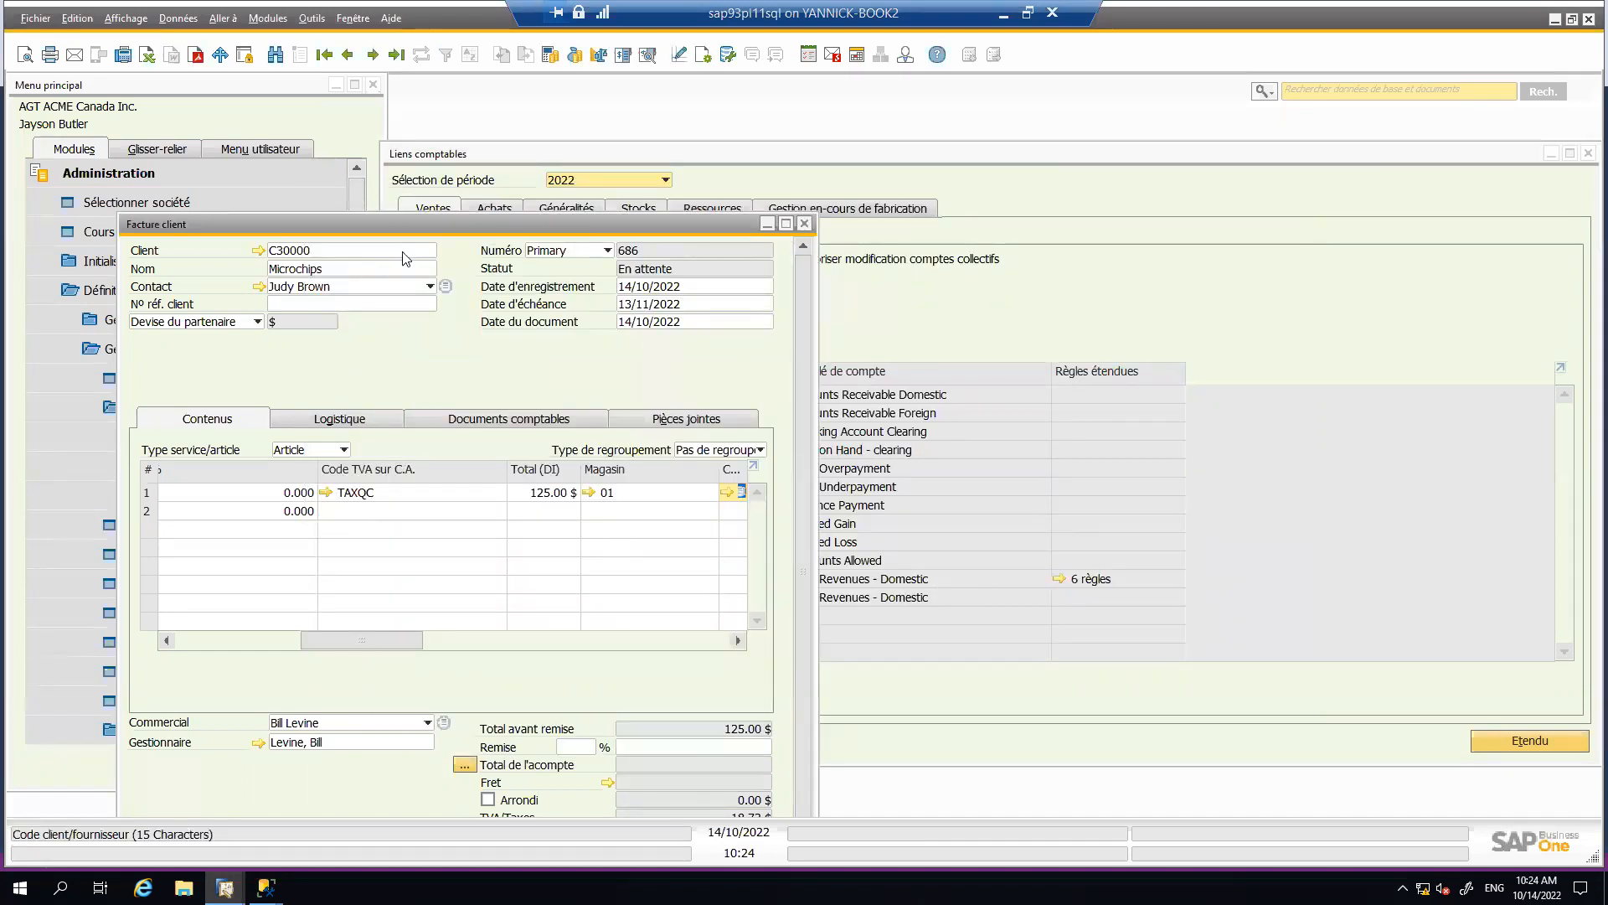
- Change the invoice customer to SG Electronics, enter a USD exchange rate of 1.38 for 14 October 2022, and accept updating the document lines
left_click(431, 251)
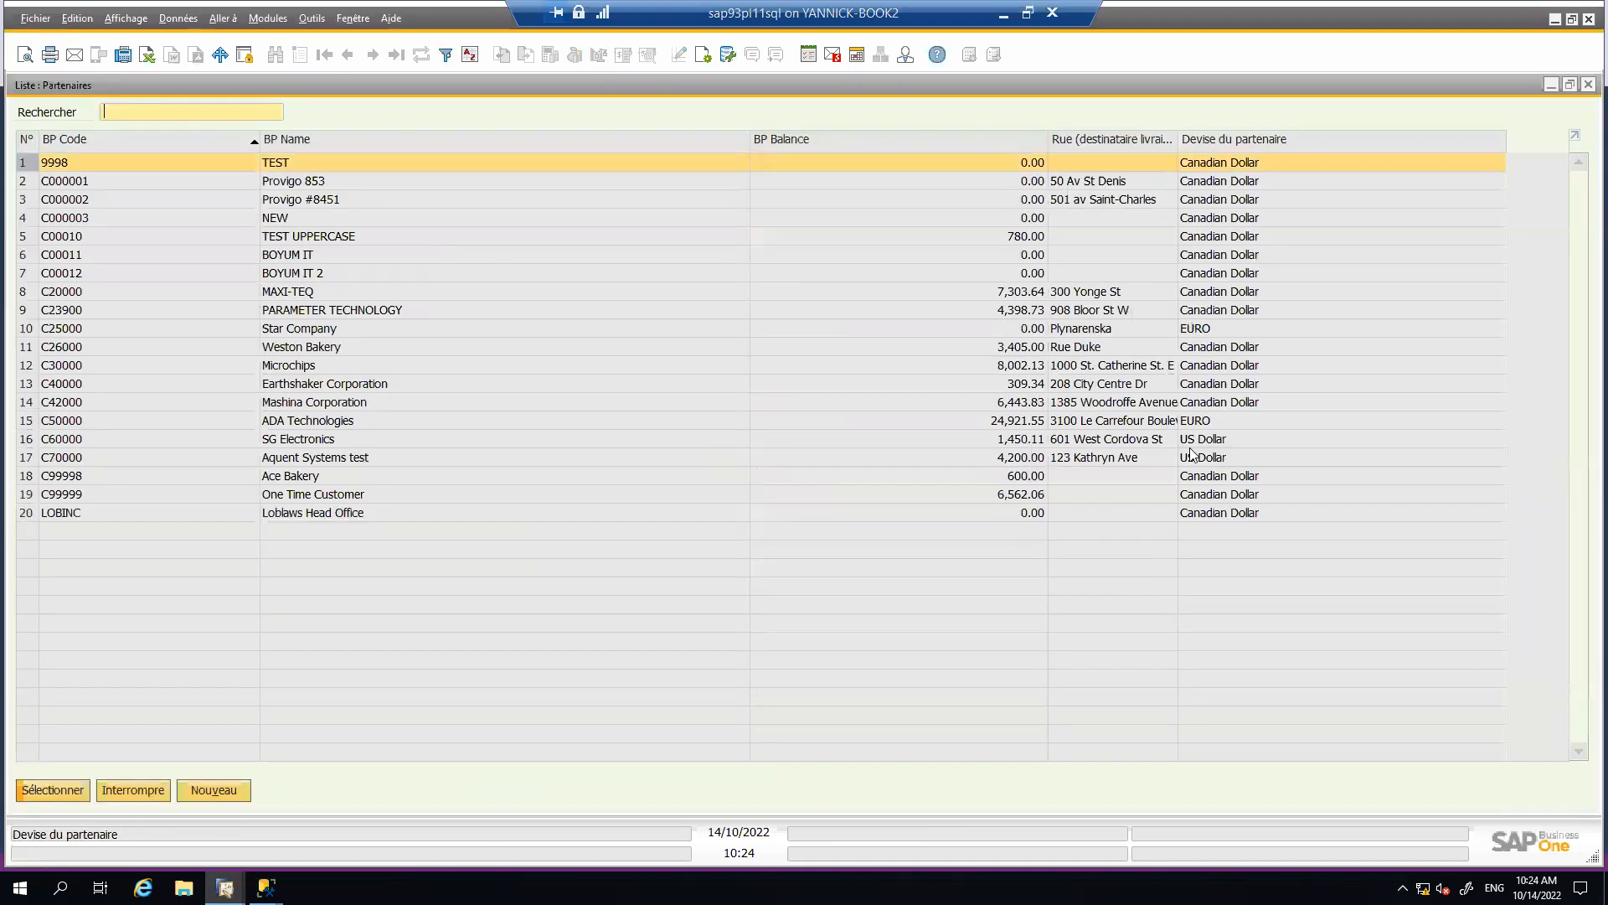
left_click(1195, 447)
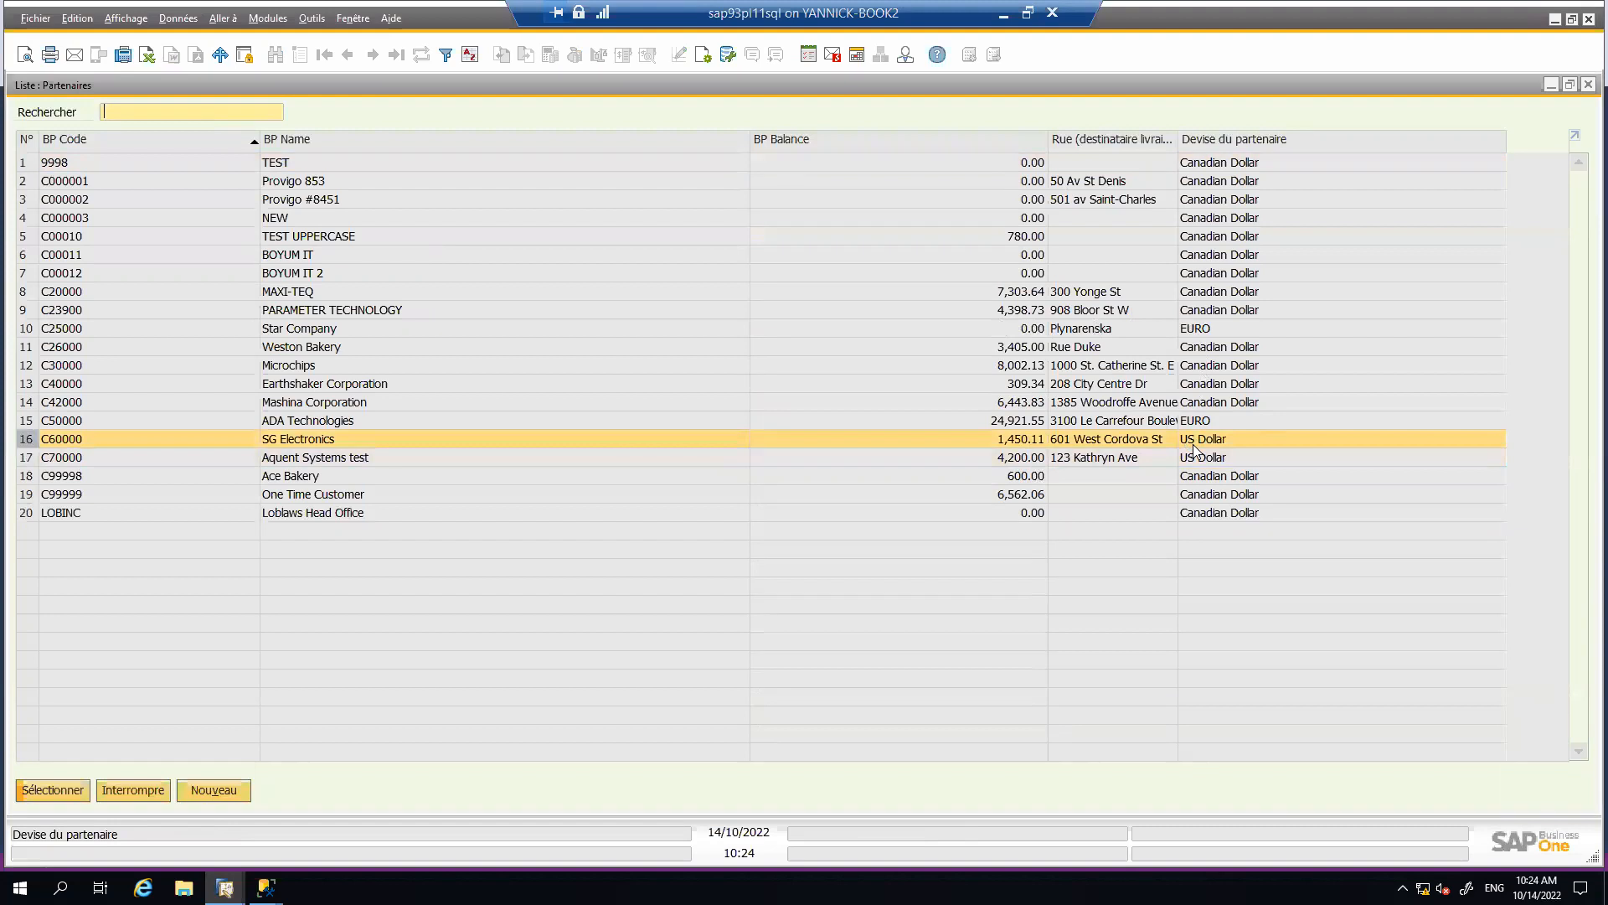
double_click(1195, 447)
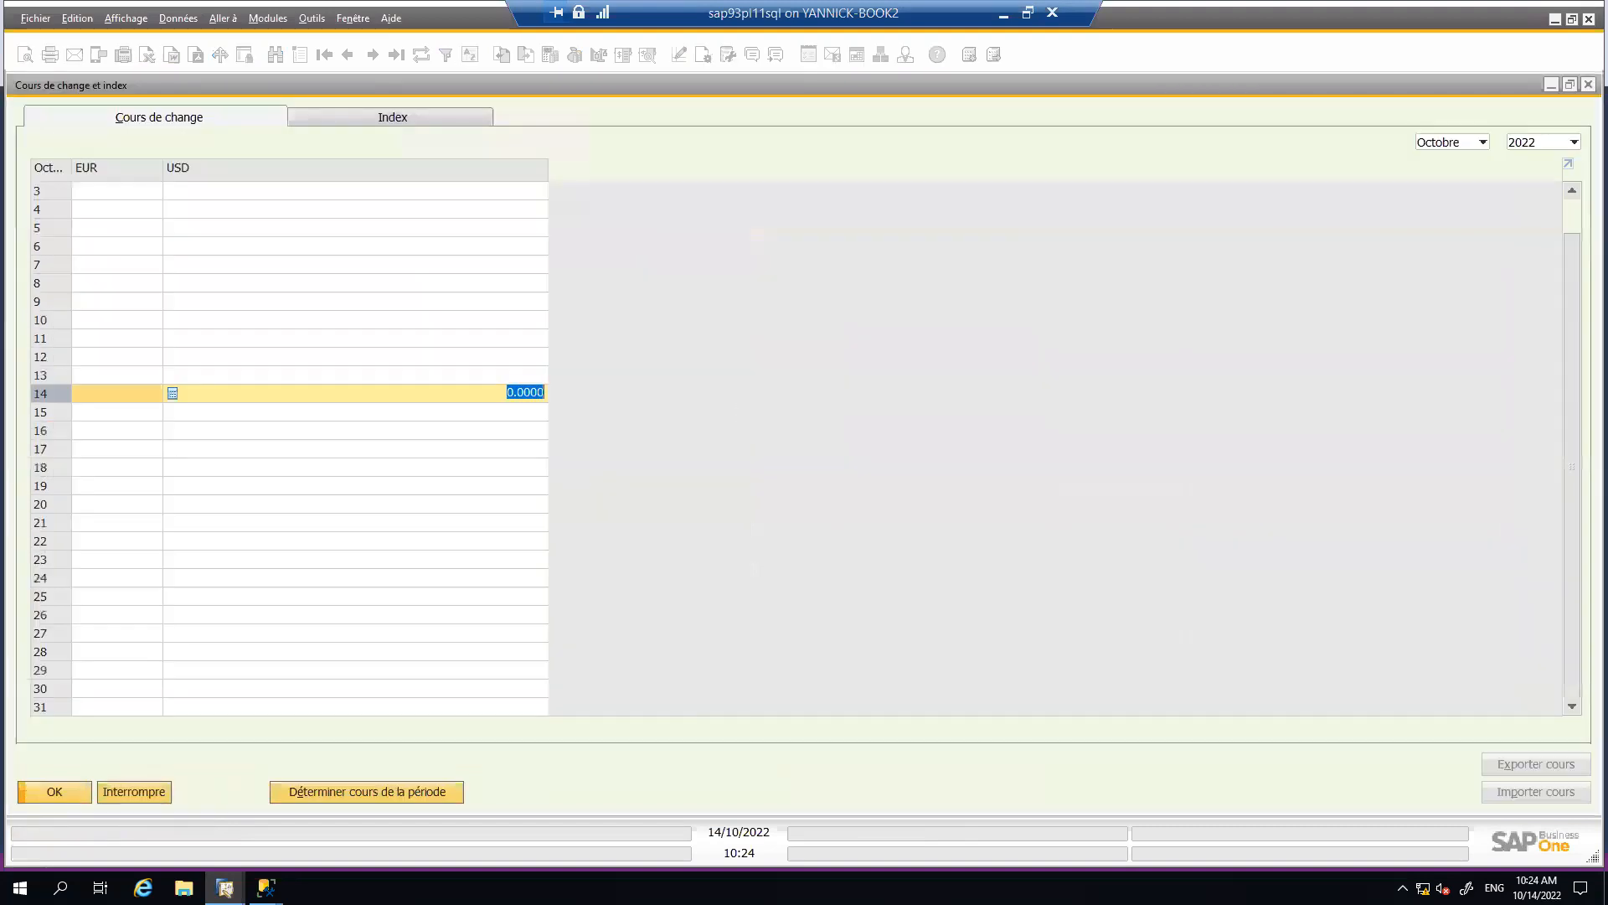
type("1.38")
key("Return")
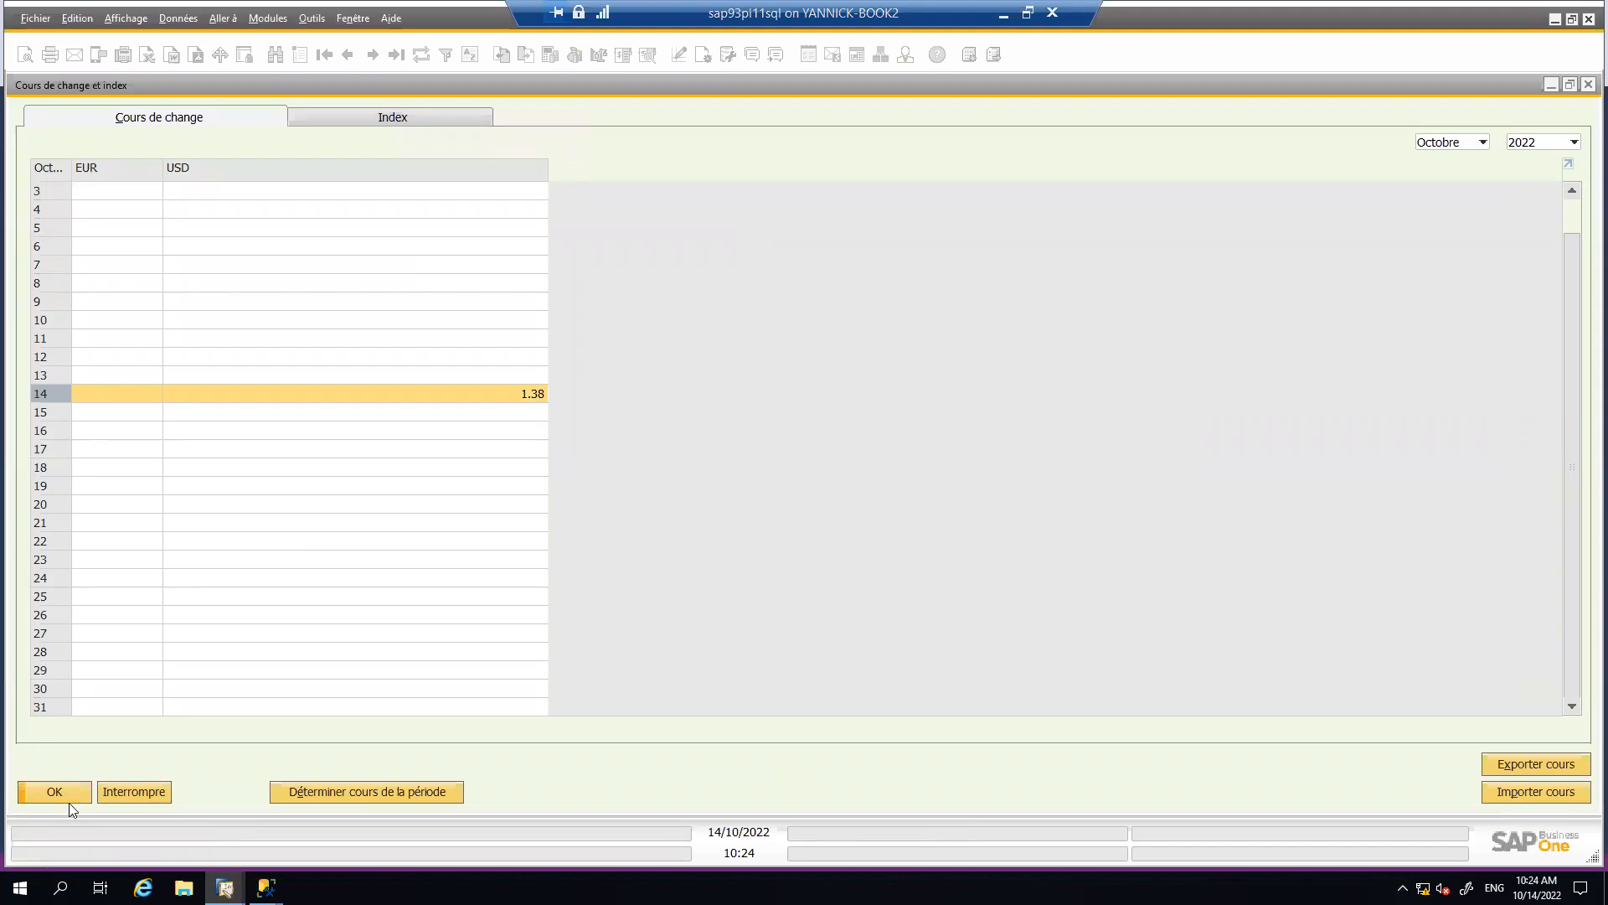
left_click(72, 800)
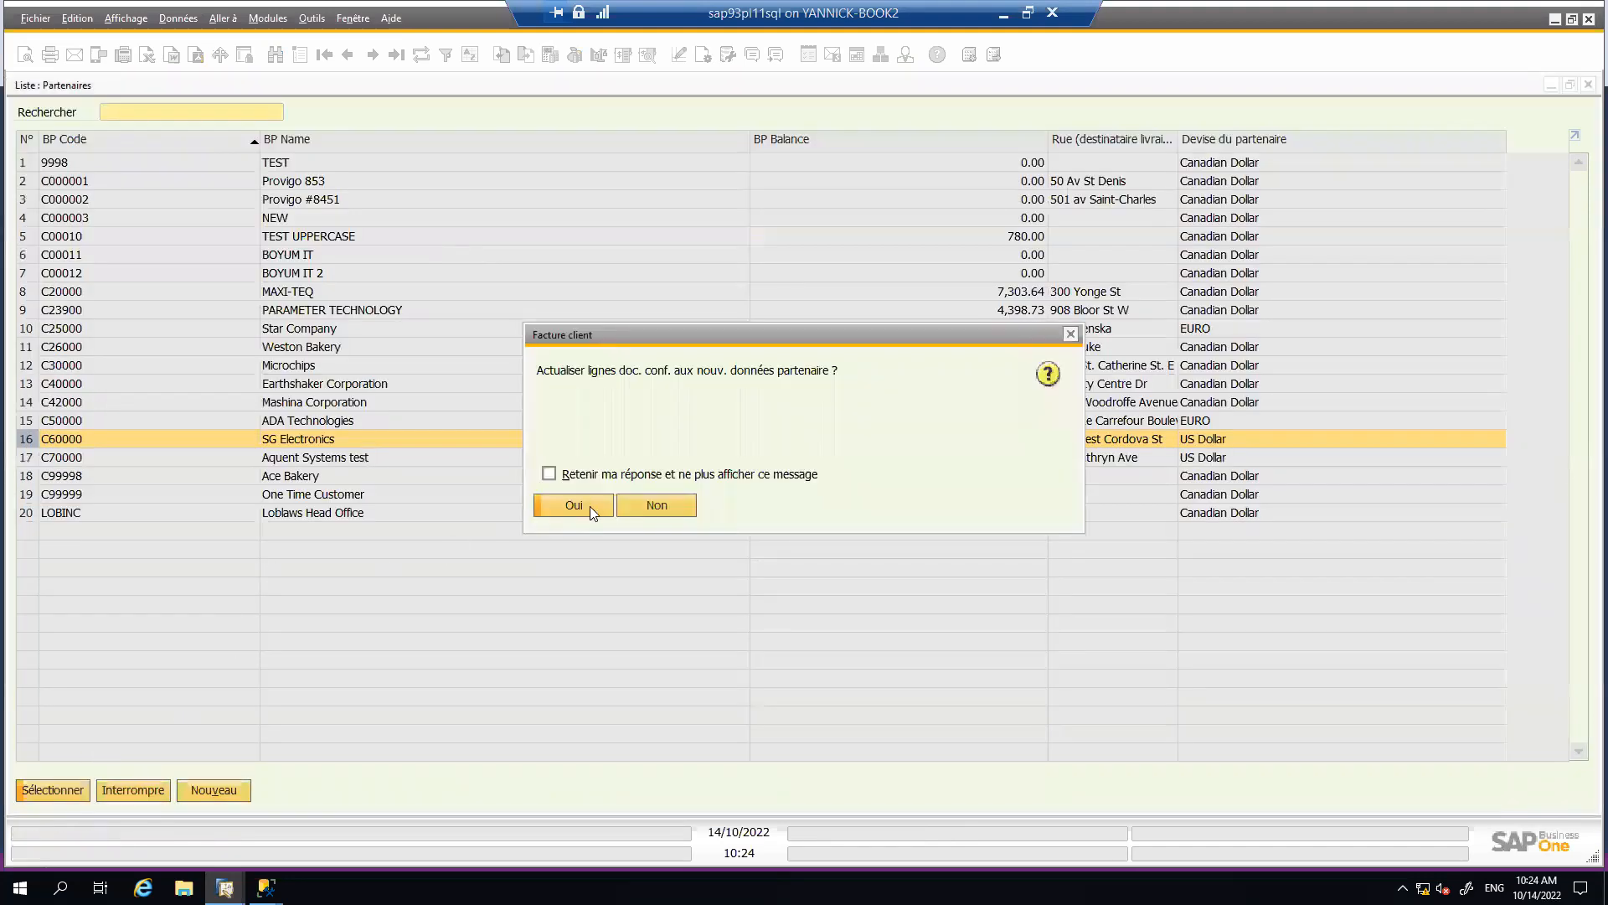
left_click(574, 505)
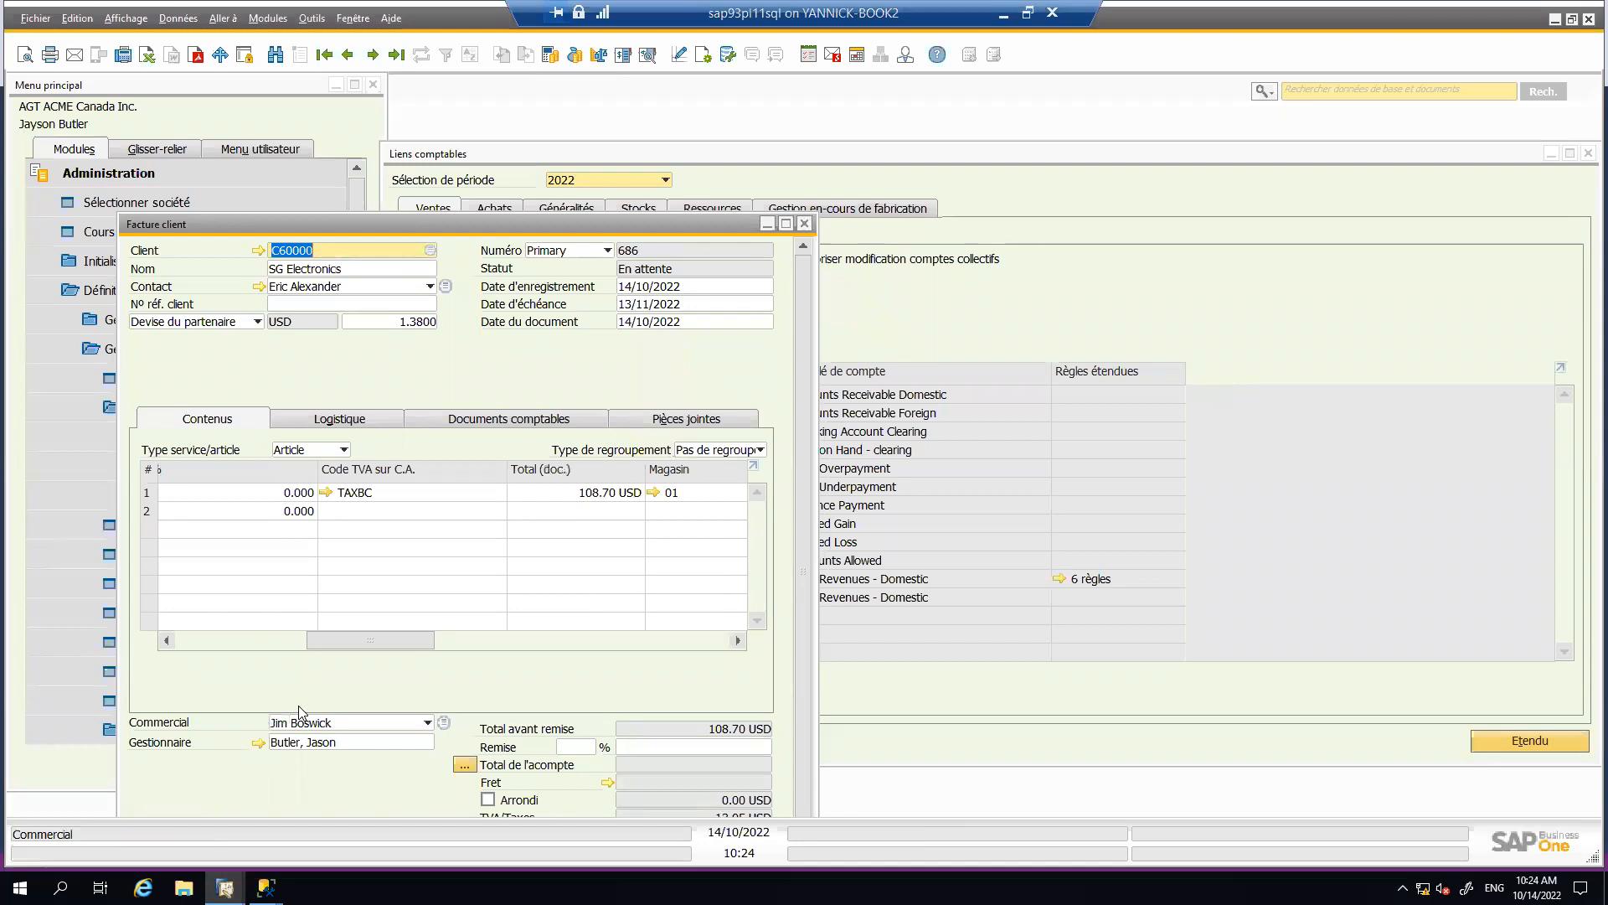
- Check the FREIGHT line's general account, and reselect SG Electronics as customer, updating the lines and retaining that answer for future prompts
left_click_drag(368, 642, 485, 656)
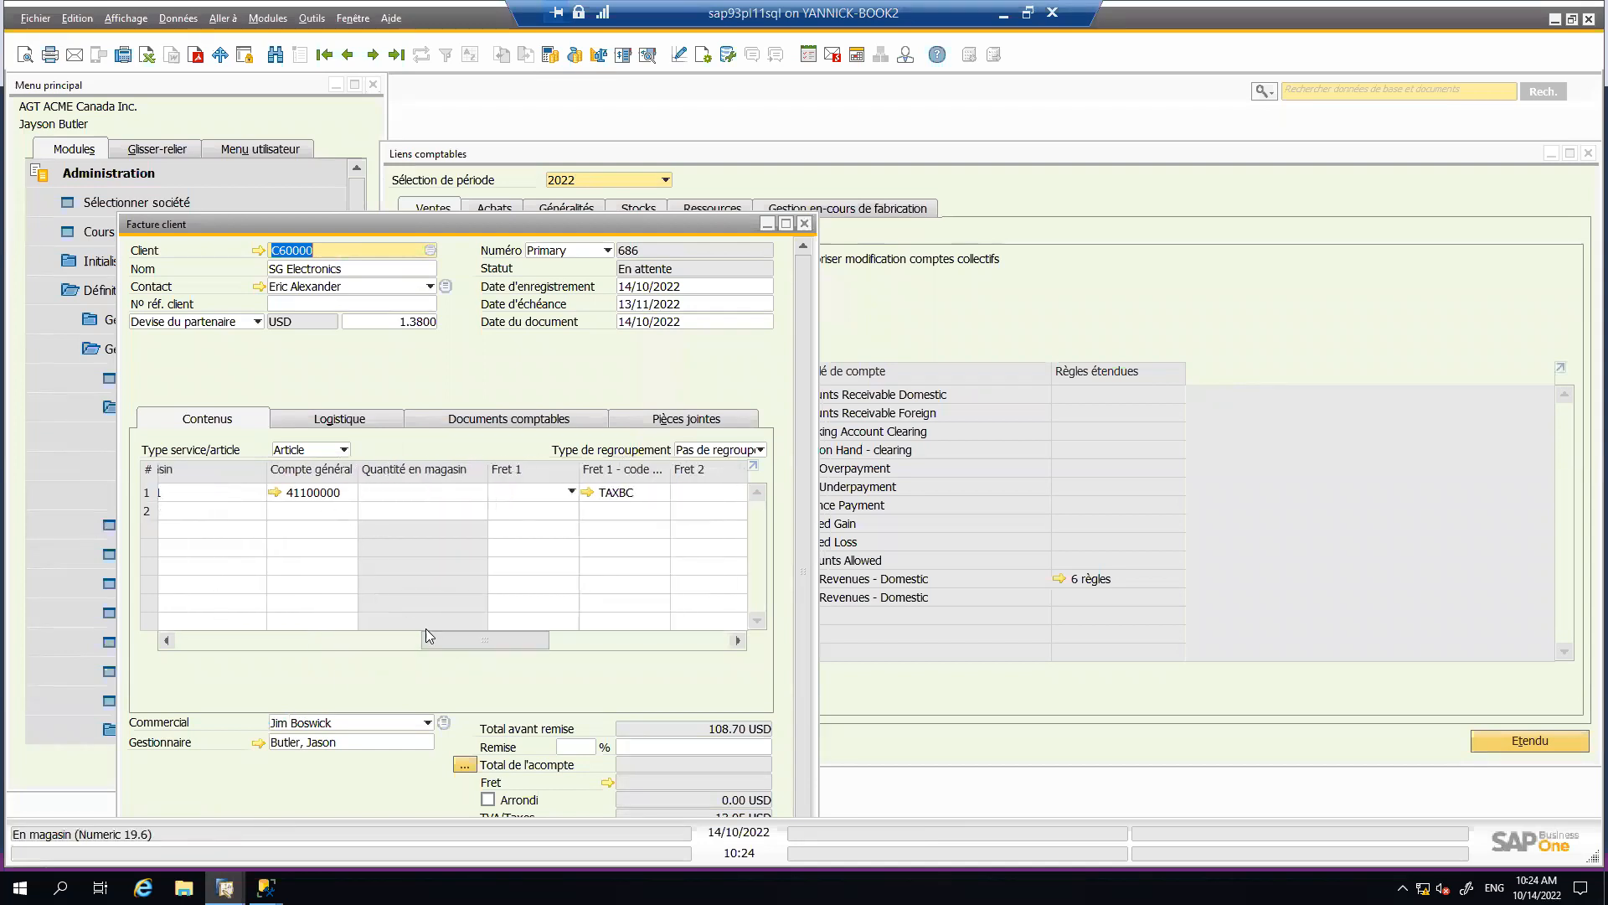
left_click_drag(466, 647, 221, 647)
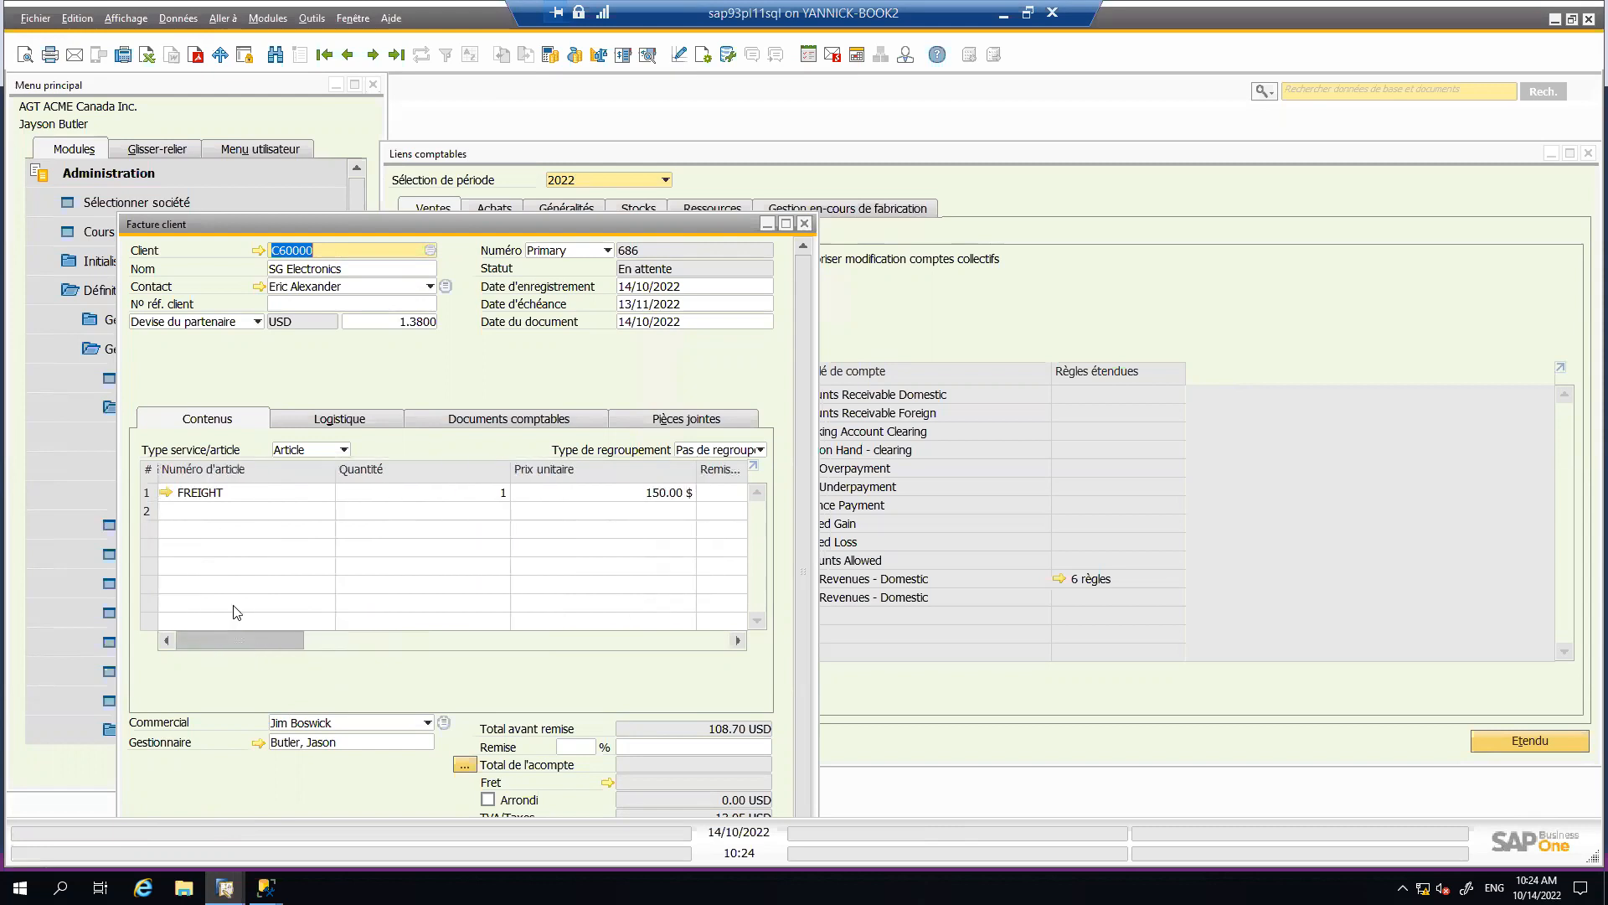
left_click(587, 501)
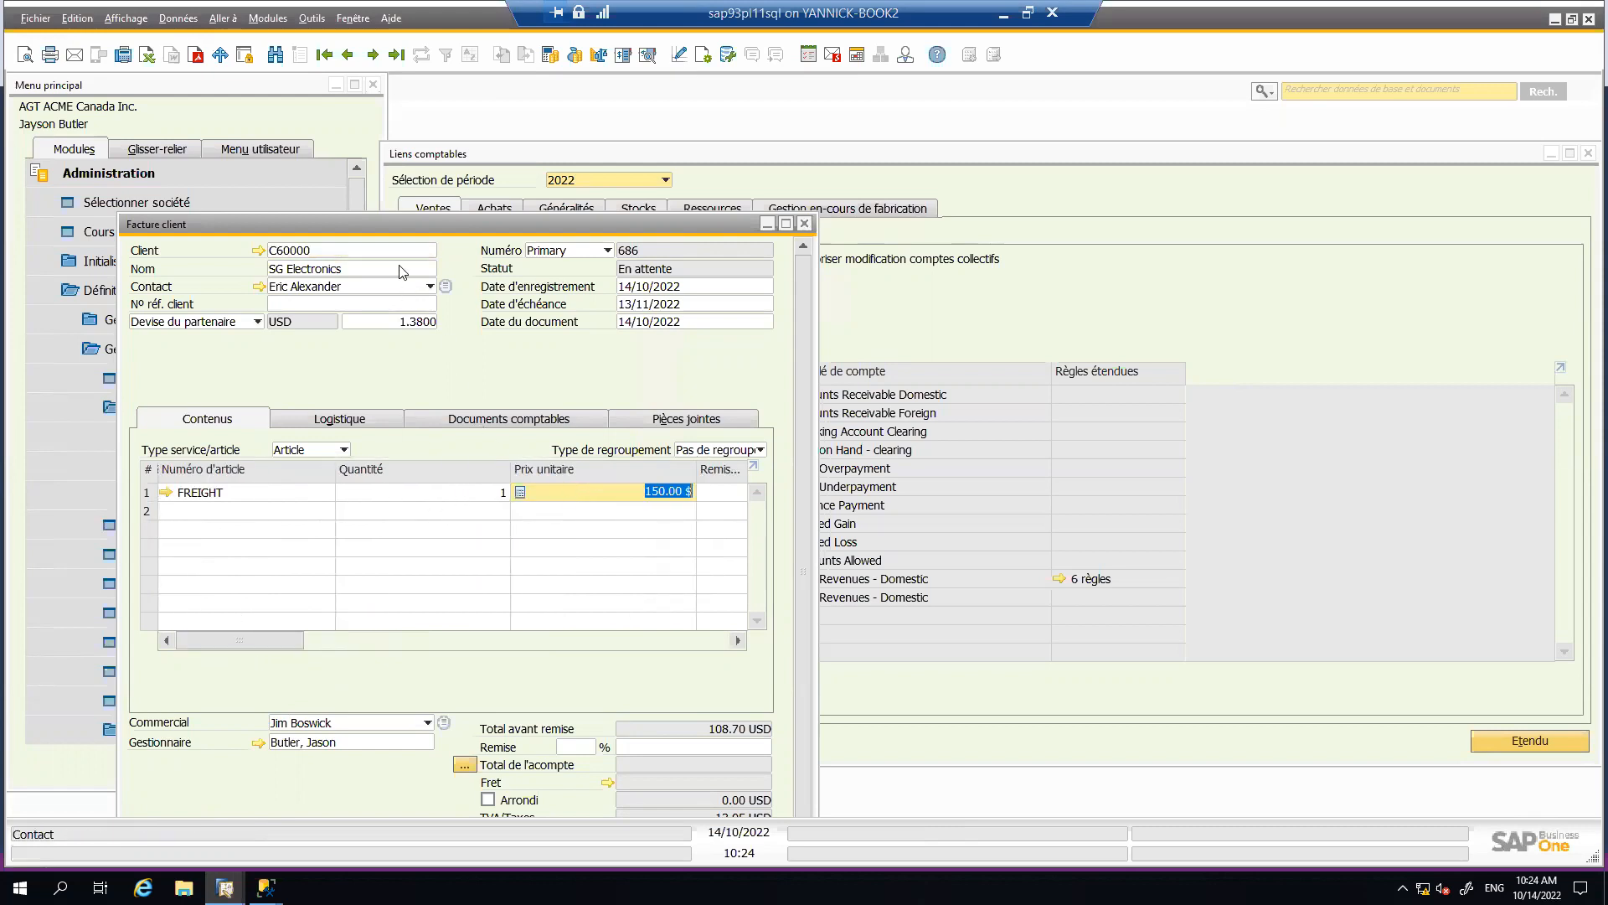
left_click(433, 254)
left_click(431, 250)
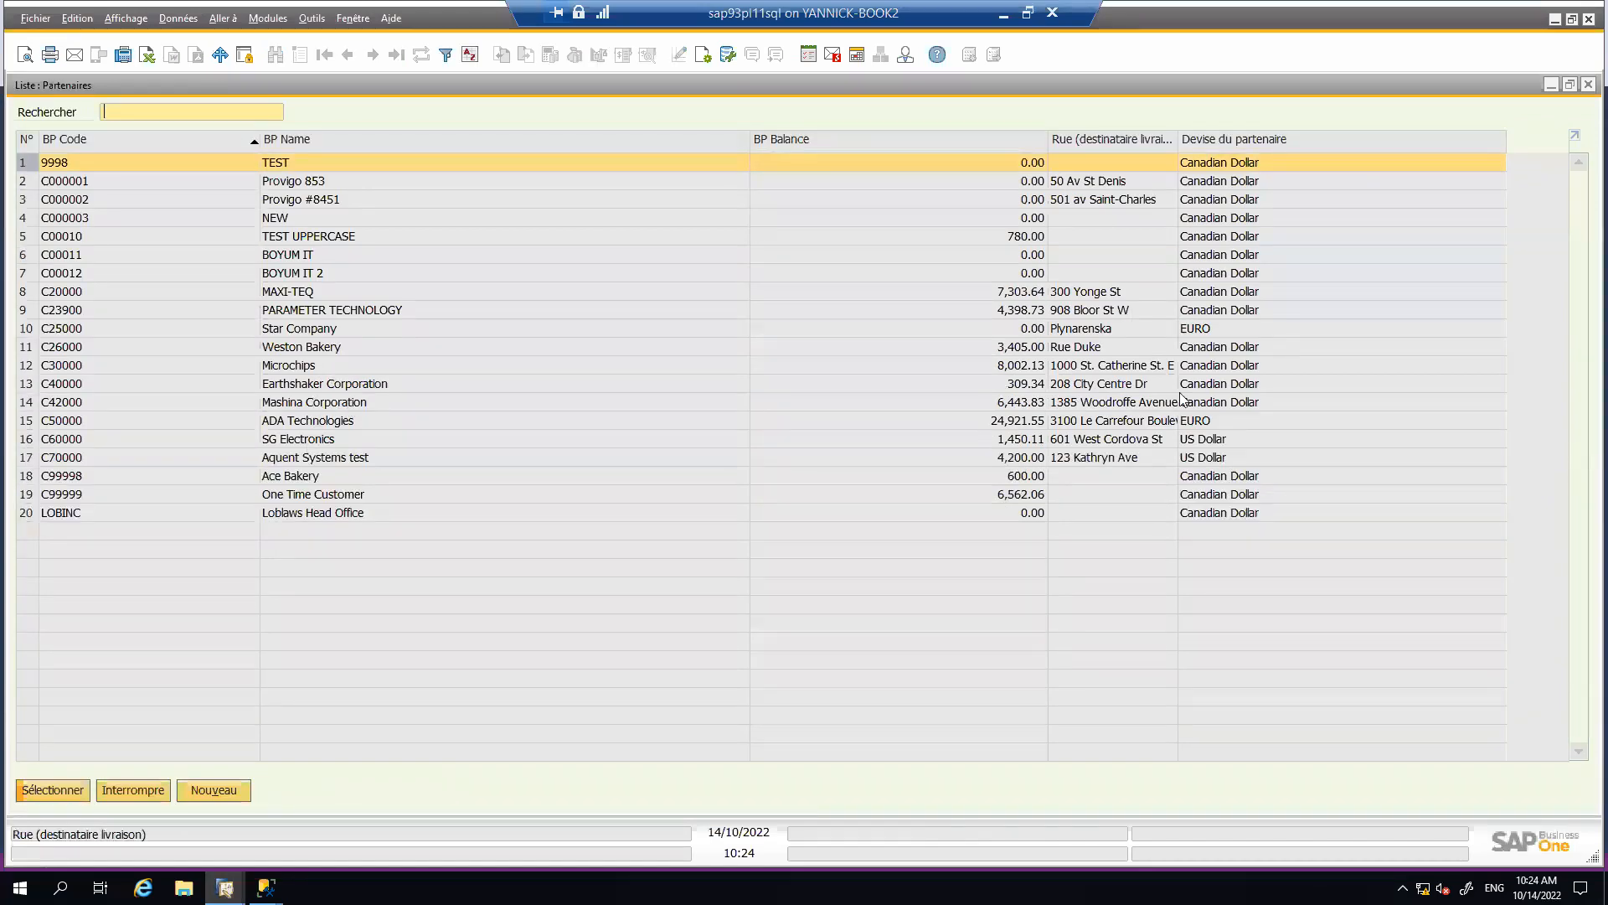
double_click(1160, 443)
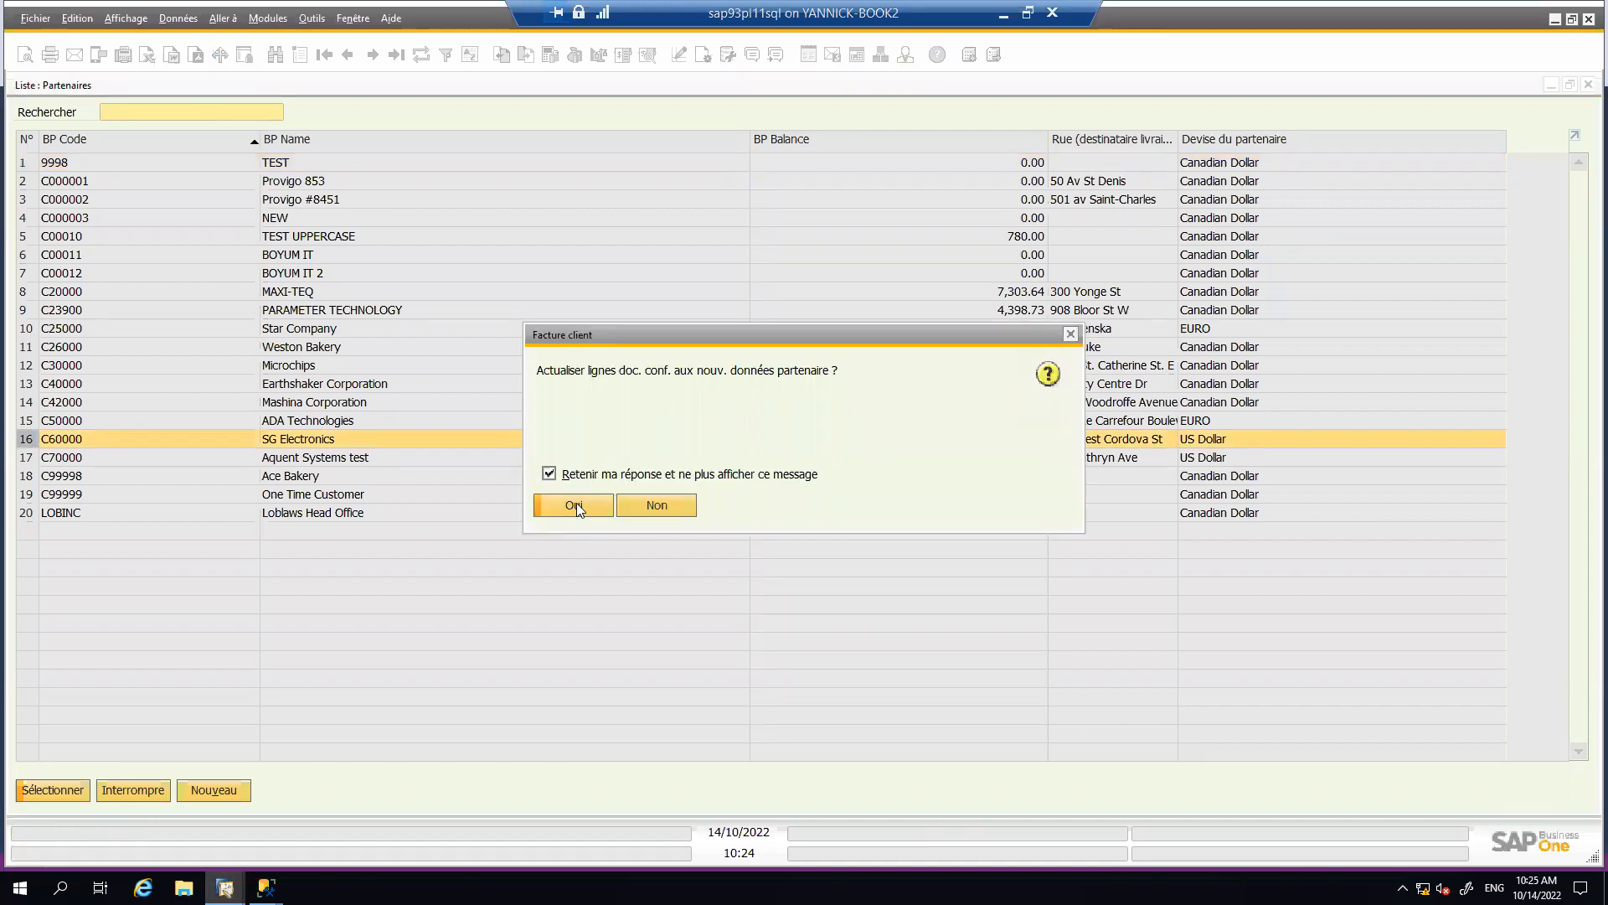
left_click(575, 503)
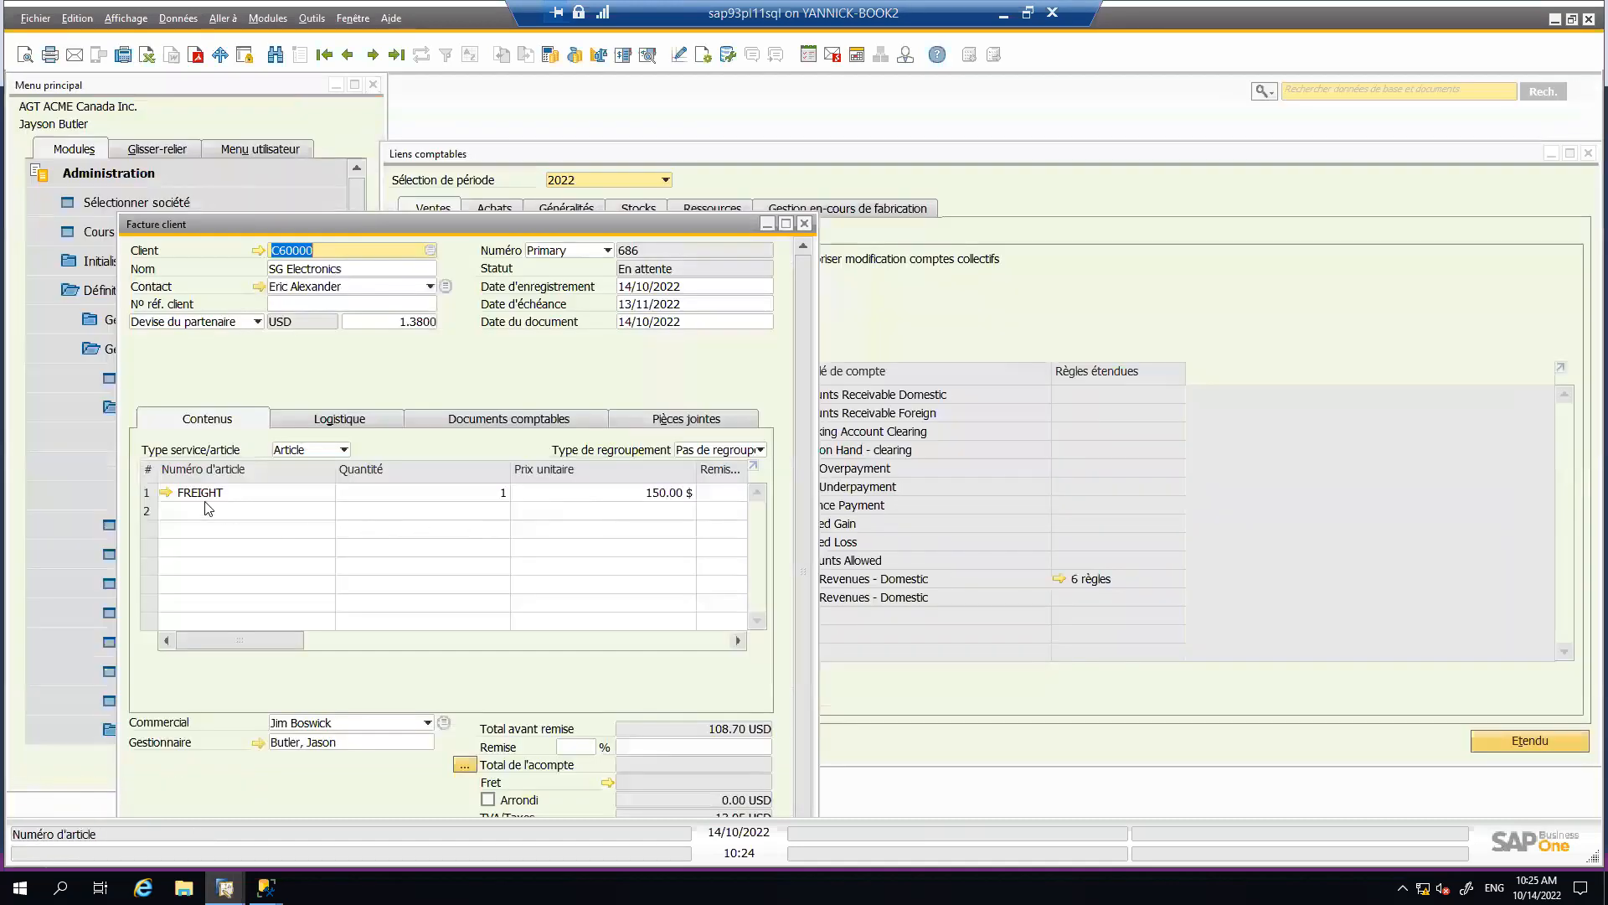
left_click(531, 496)
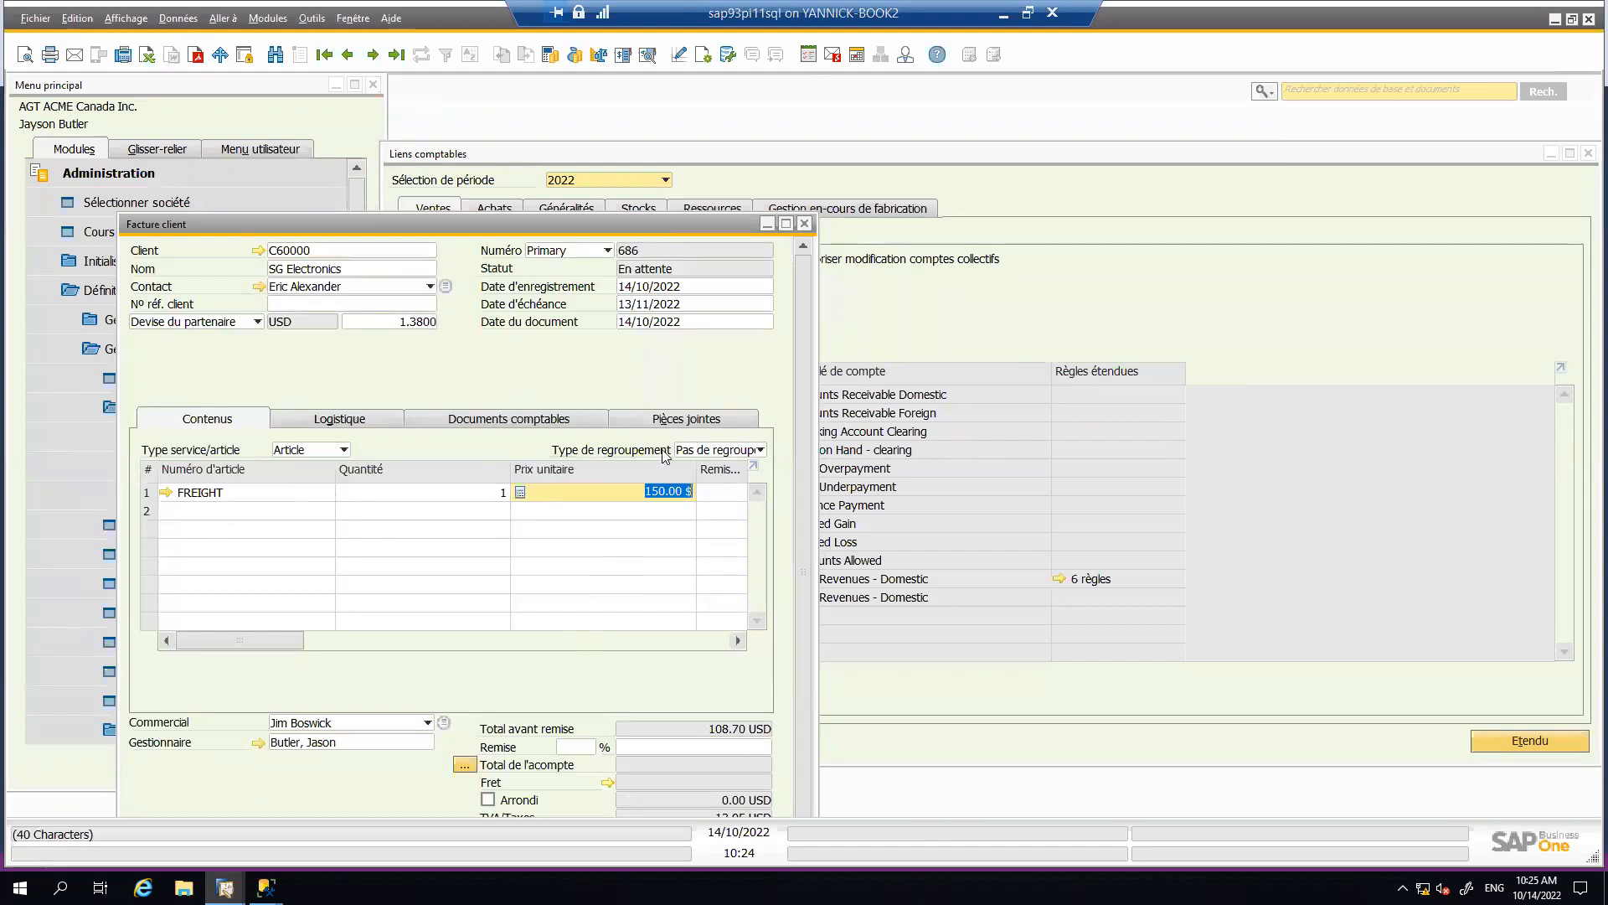
- Enlarge the customer invoice, try warehouse 02 on the FREIGHT line to test its general account, and return the warehouse to 01
left_click(787, 225)
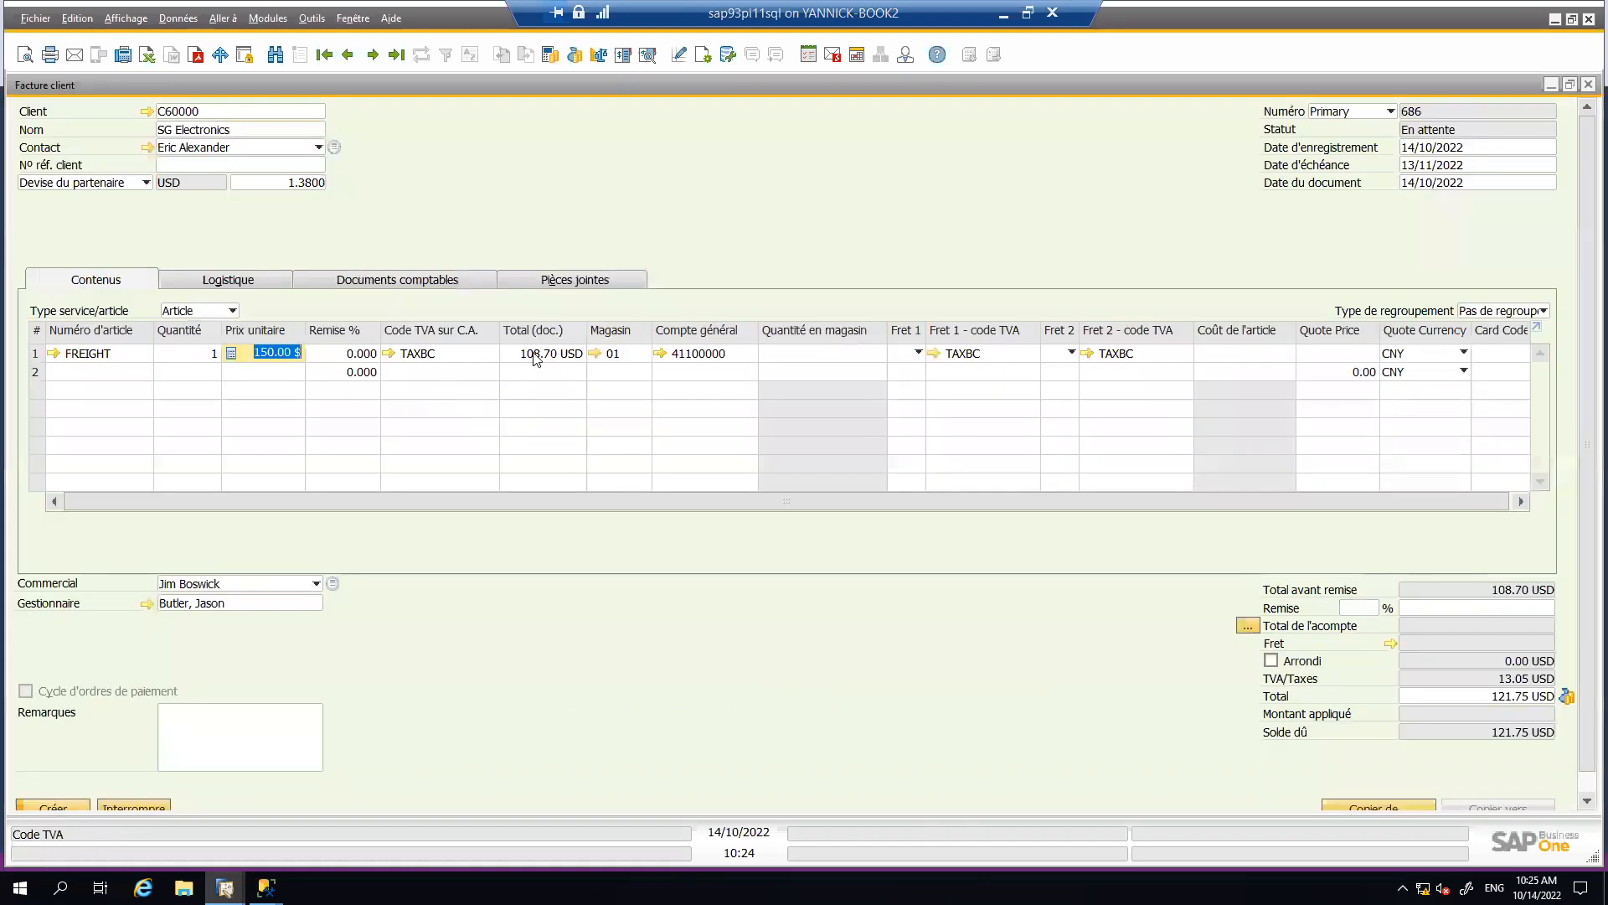
left_click(611, 352)
type("02")
key("Tab")
left_click(613, 353)
type("01")
key("Tab")
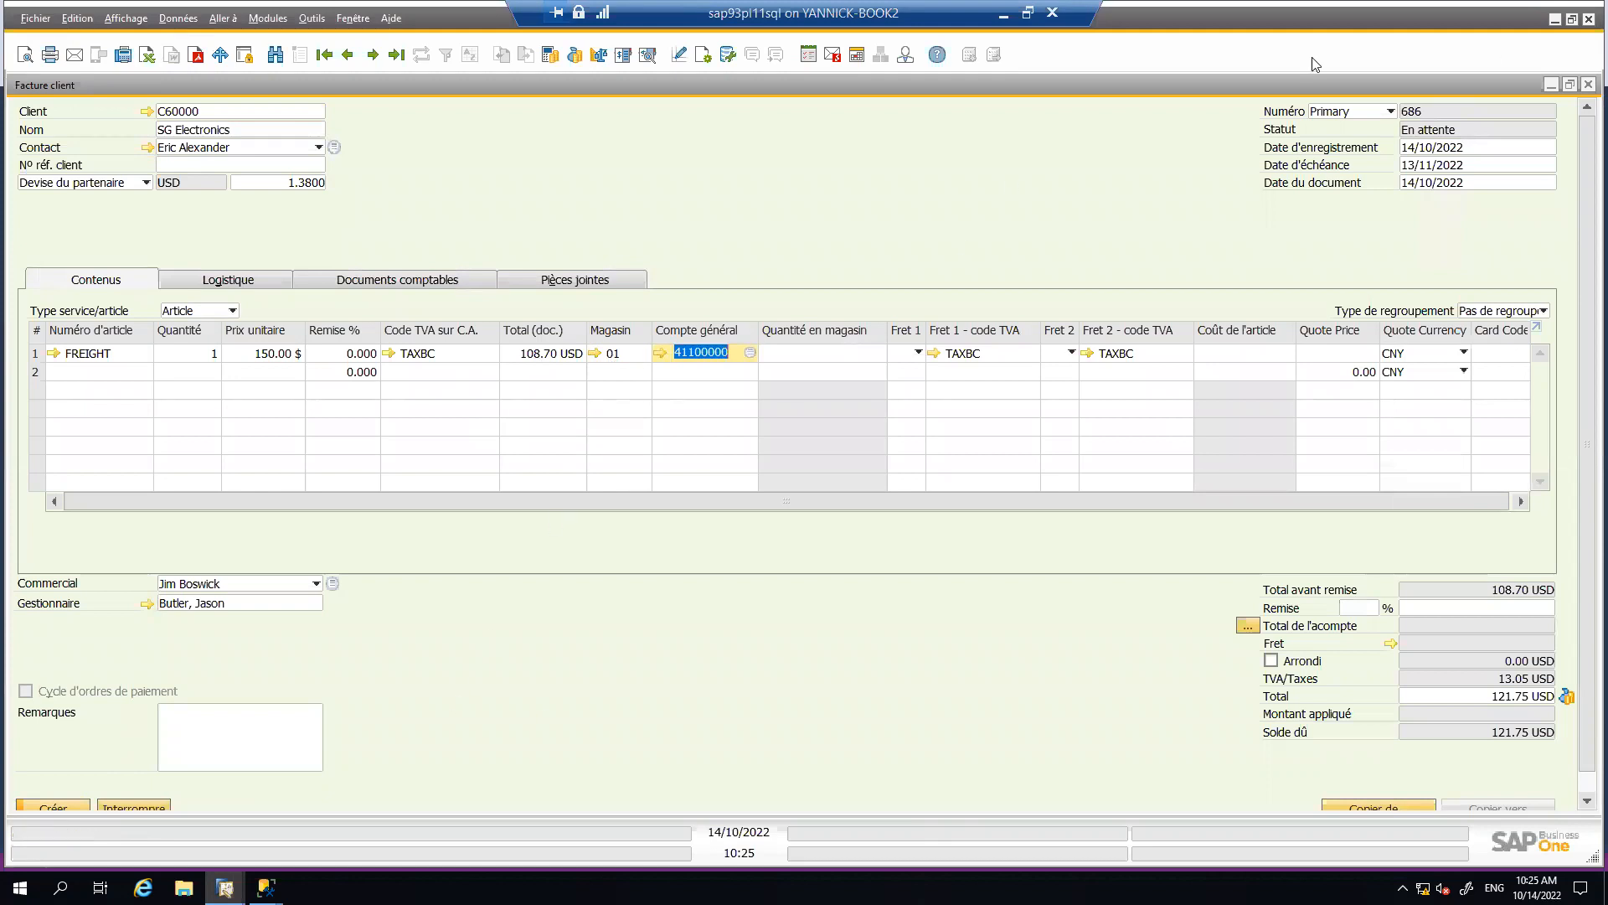
- Review the warehouse and ship-to country criteria in the extended rules of the Compte de produit, and return to the customer invoice
left_click(1570, 85)
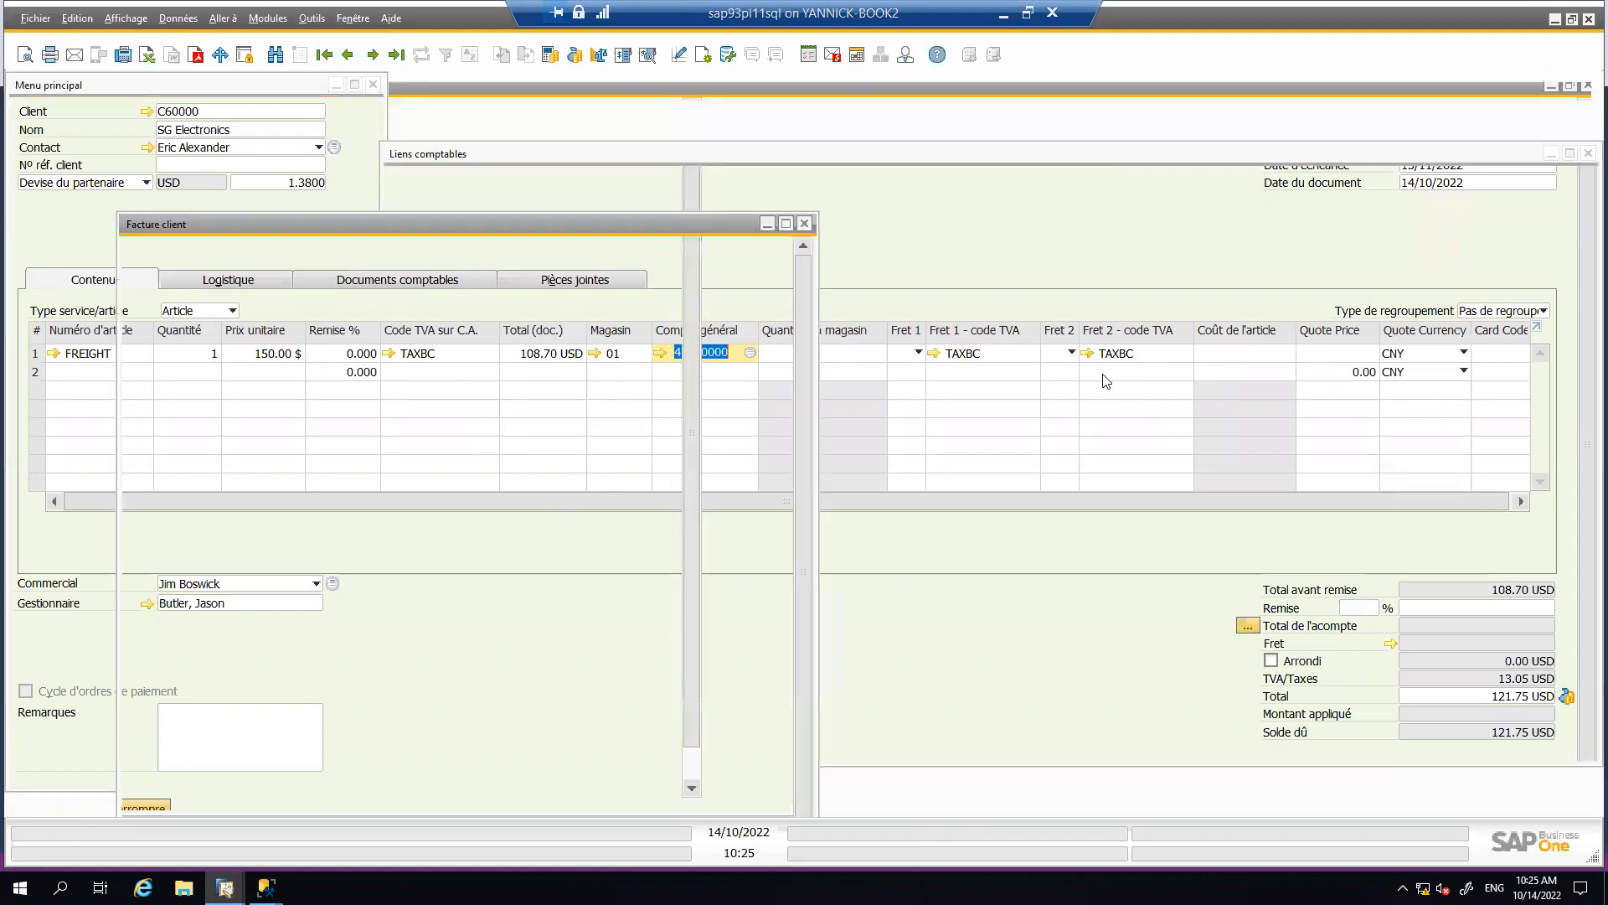
left_click(1061, 576)
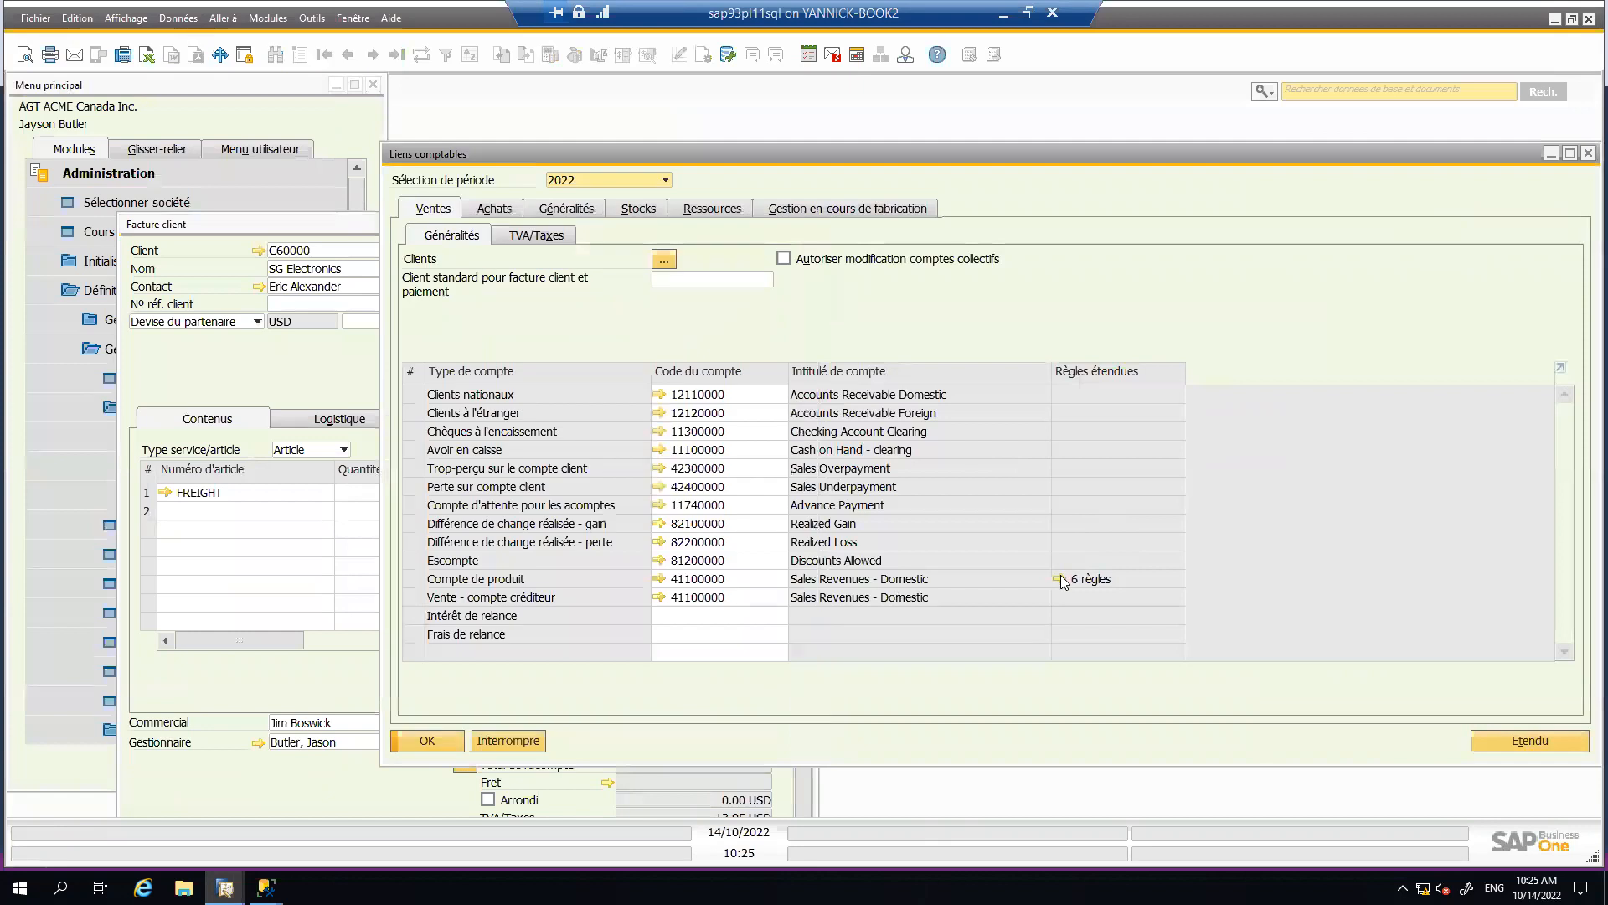
left_click(1060, 578)
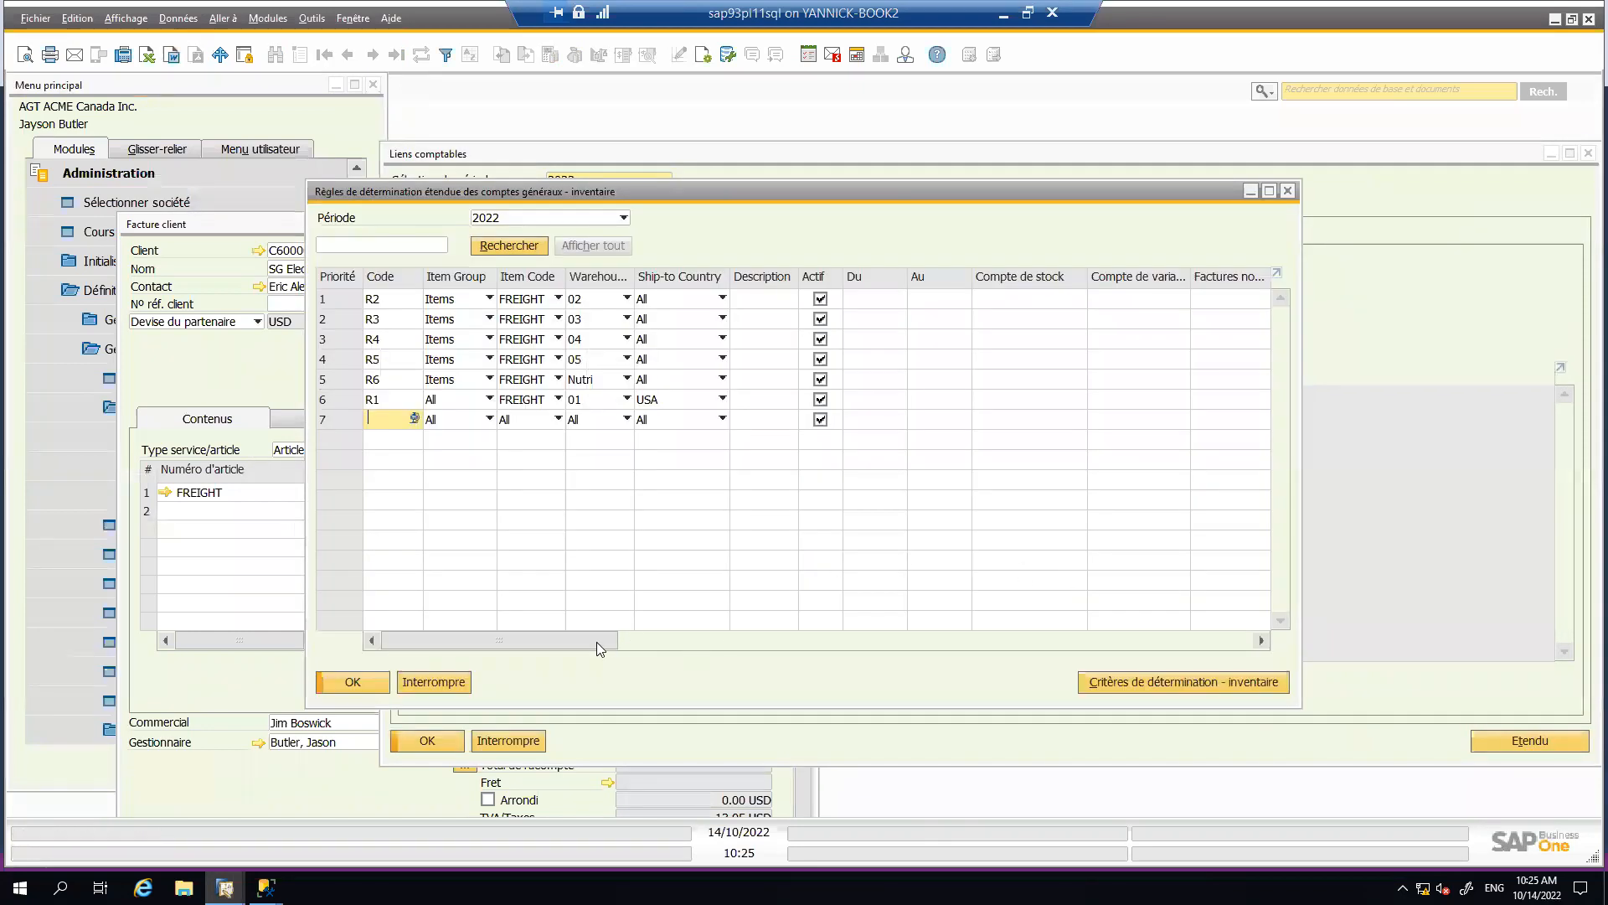
left_click_drag(589, 643, 625, 643)
left_click(248, 405)
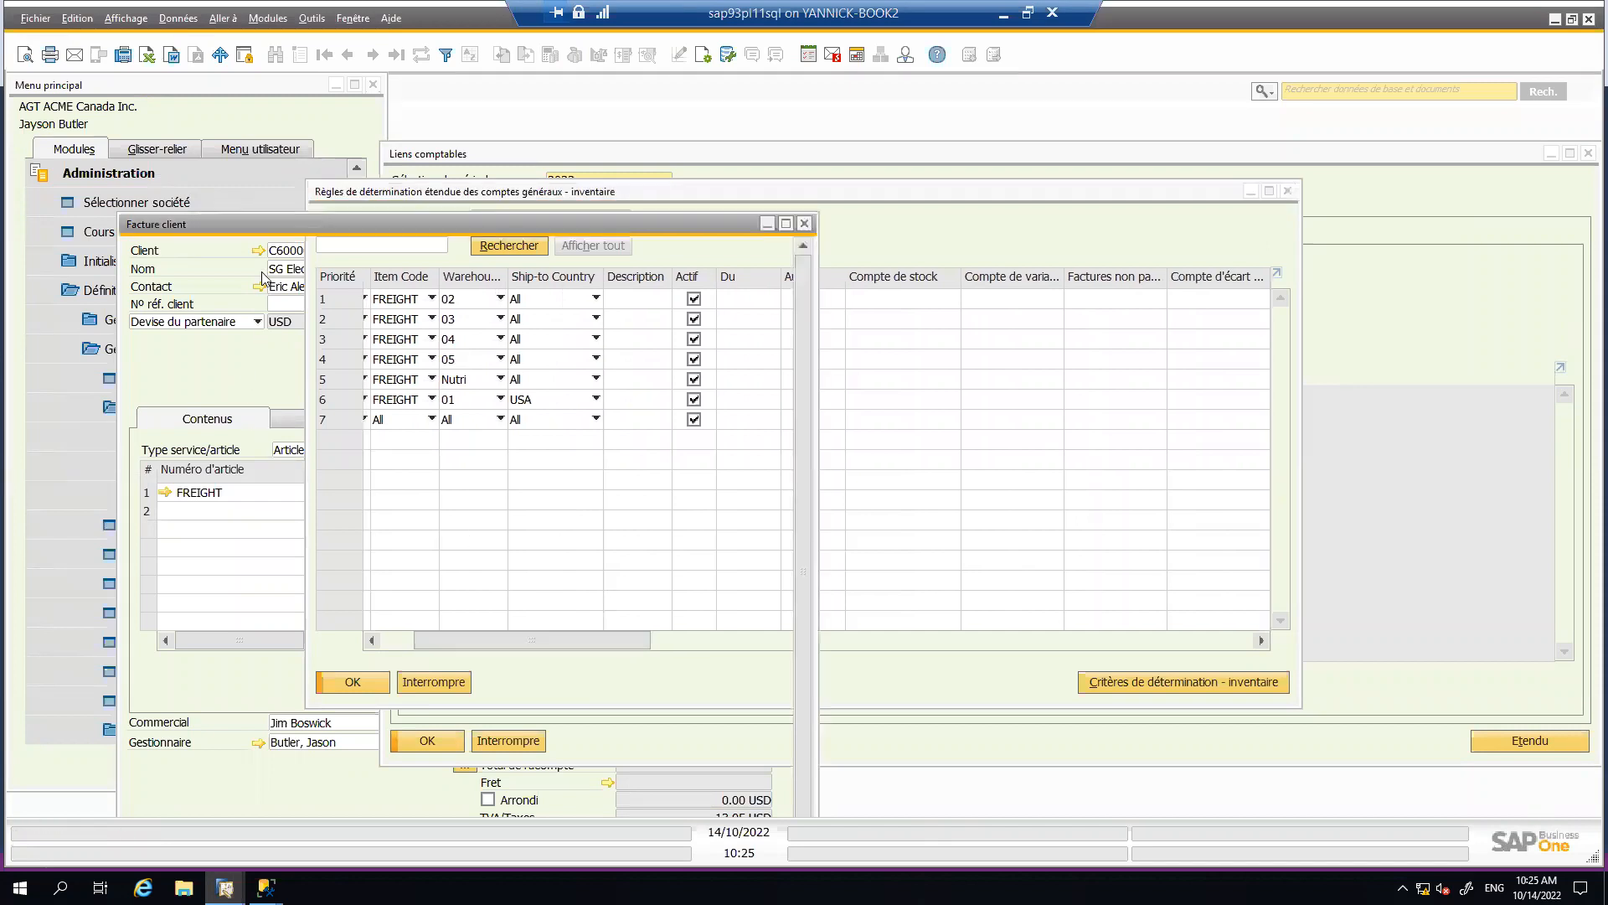
- Set the country of the Ship to delivery address to USA in the business partner record of SG Electronics
left_click(257, 251)
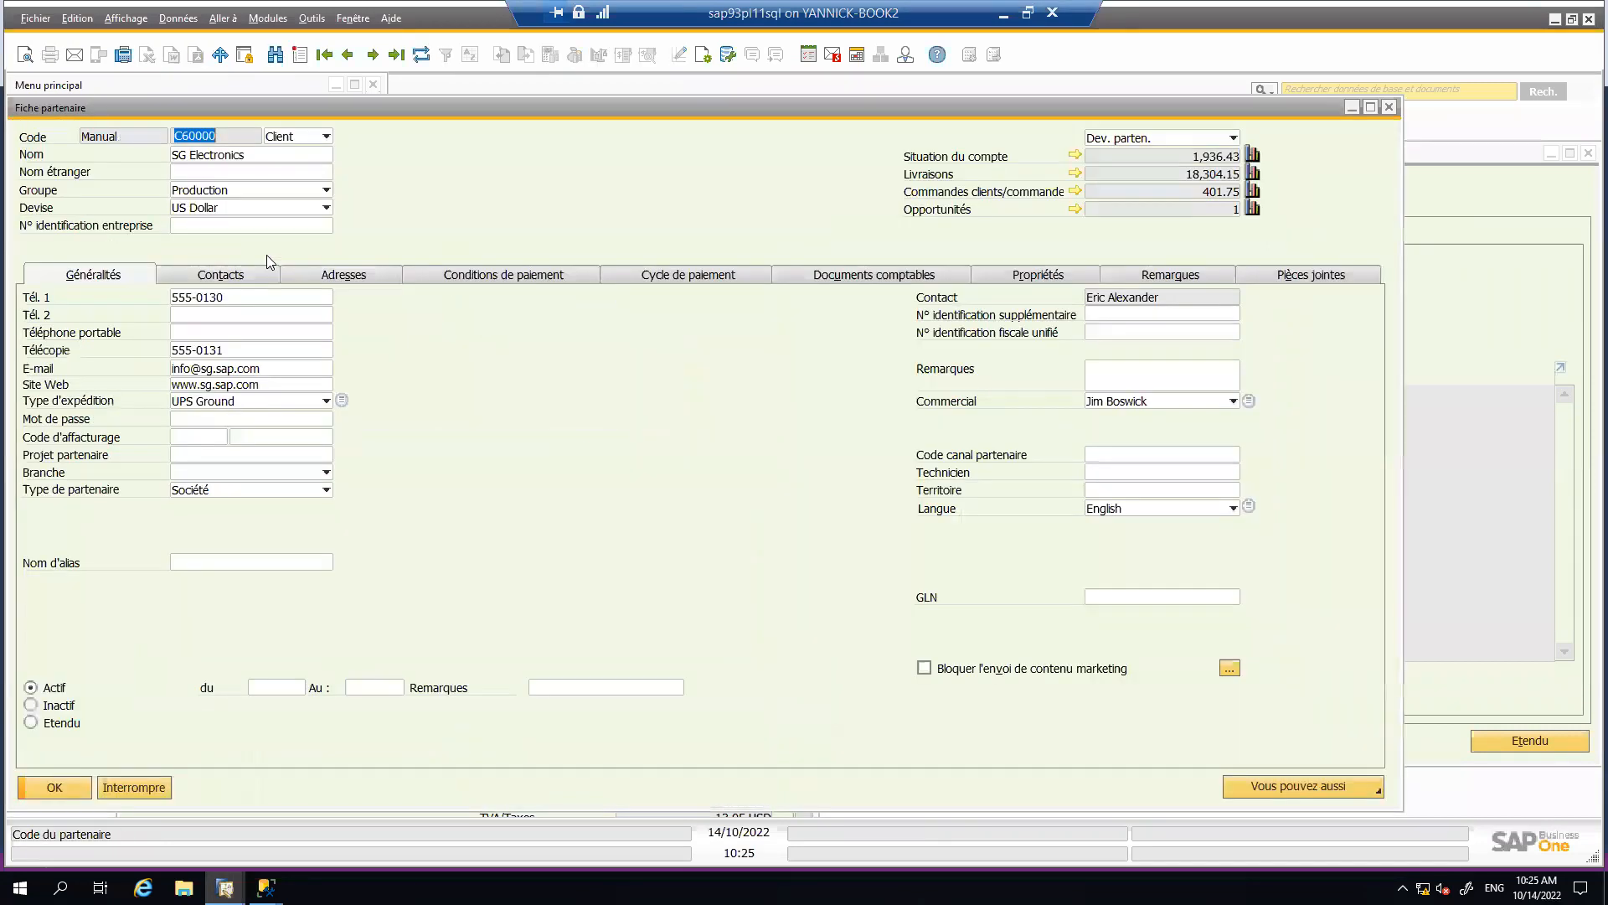
left_click(368, 278)
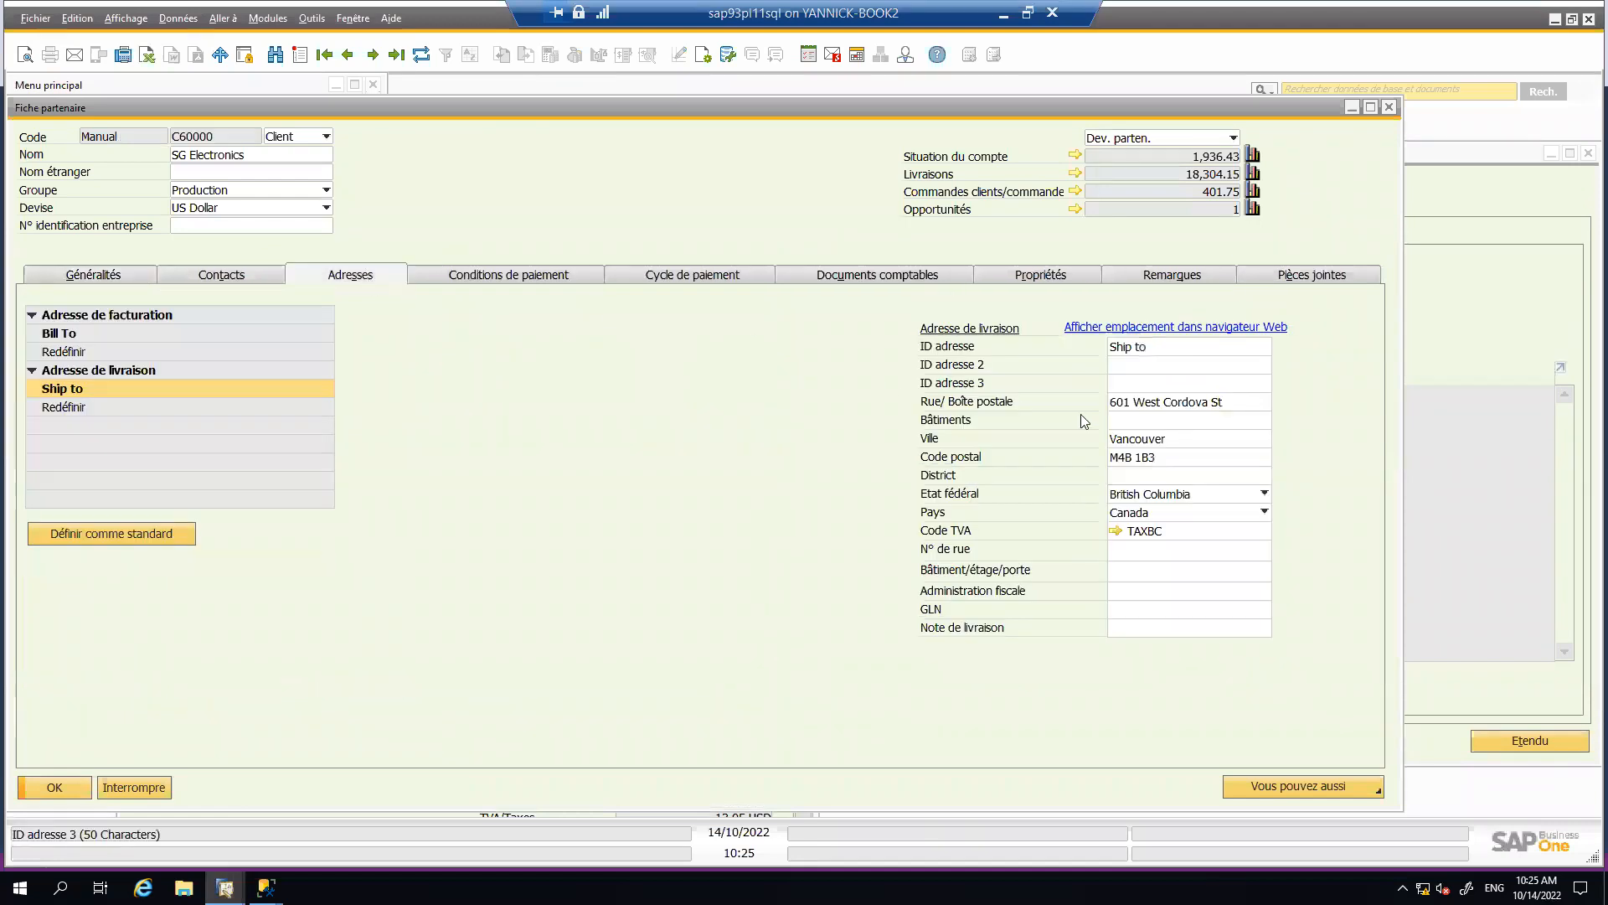
left_click(1177, 521)
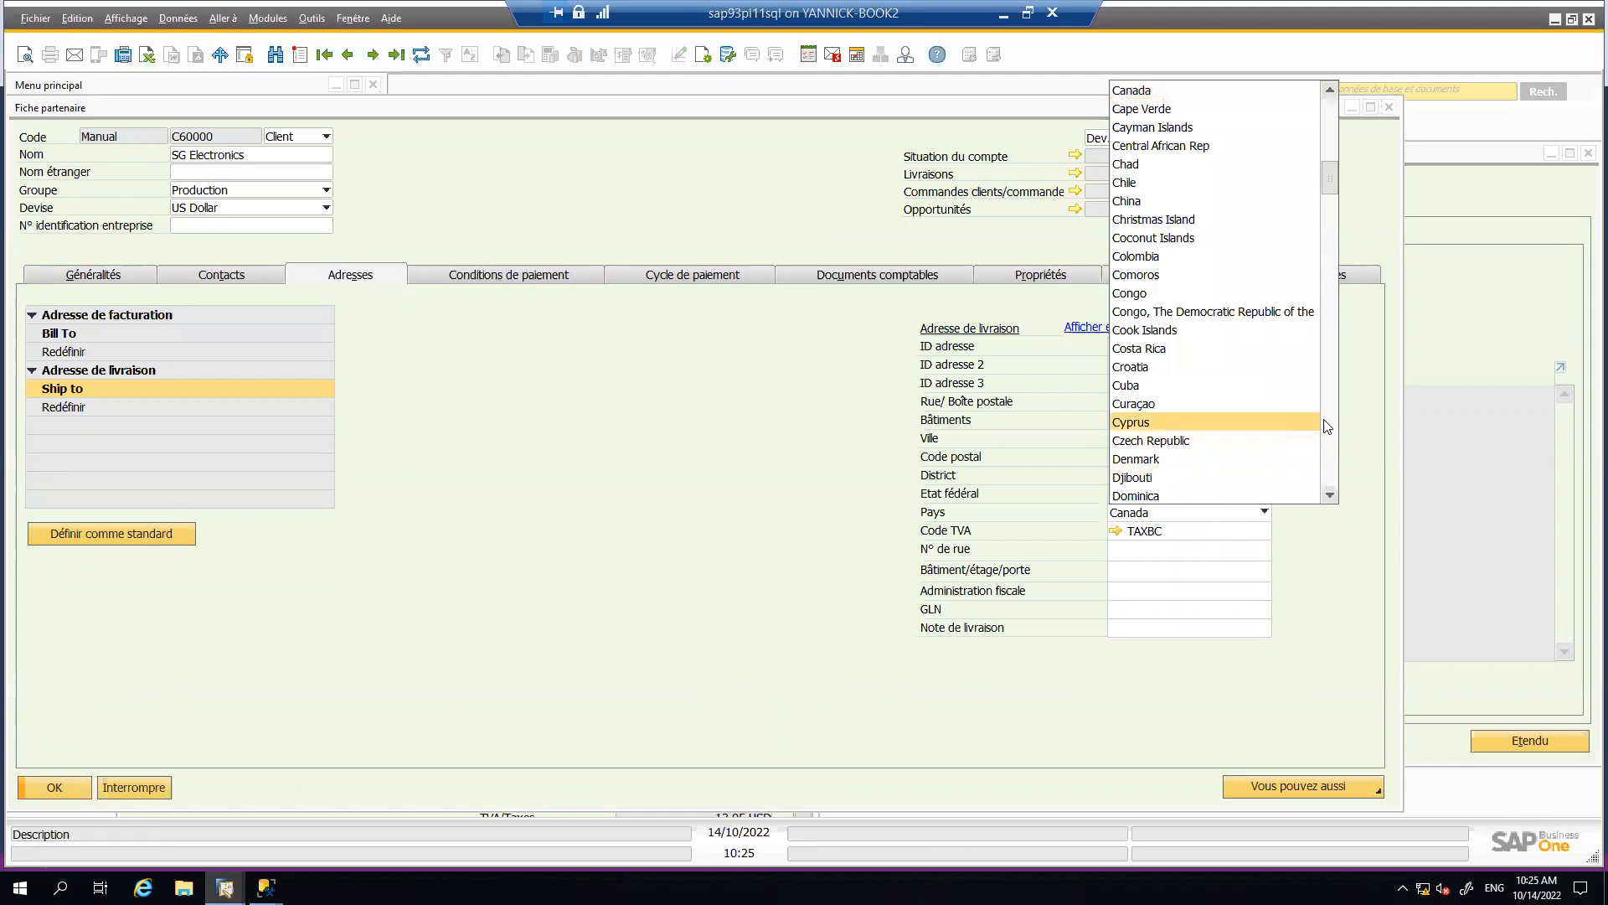
left_click_drag(1332, 177, 1322, 482)
left_click(1207, 491)
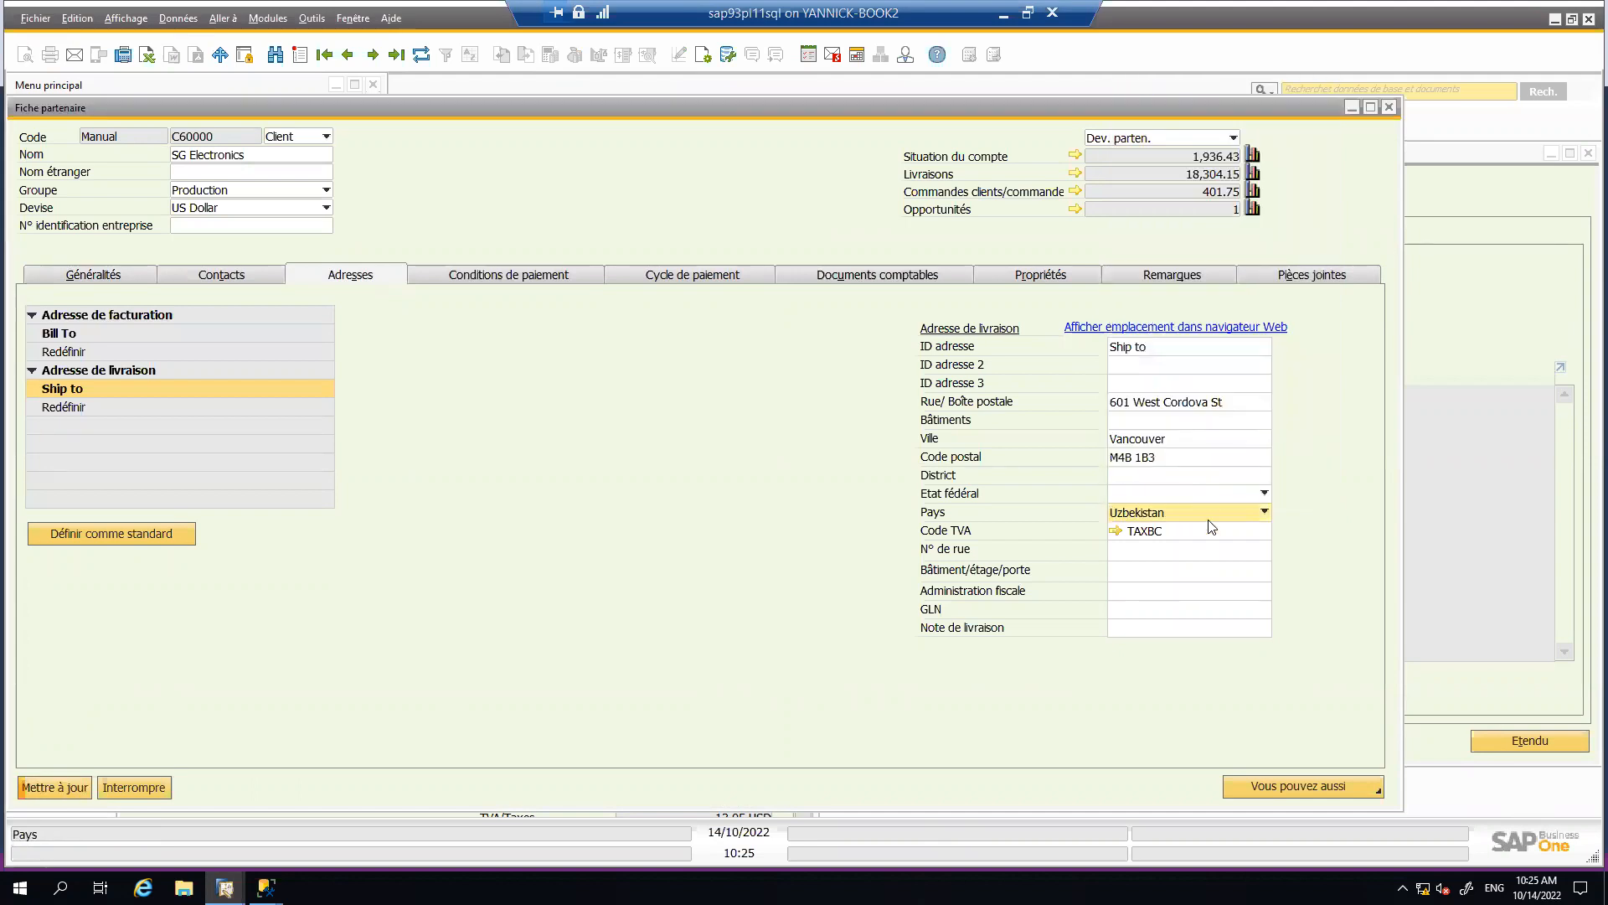
left_click(1215, 514)
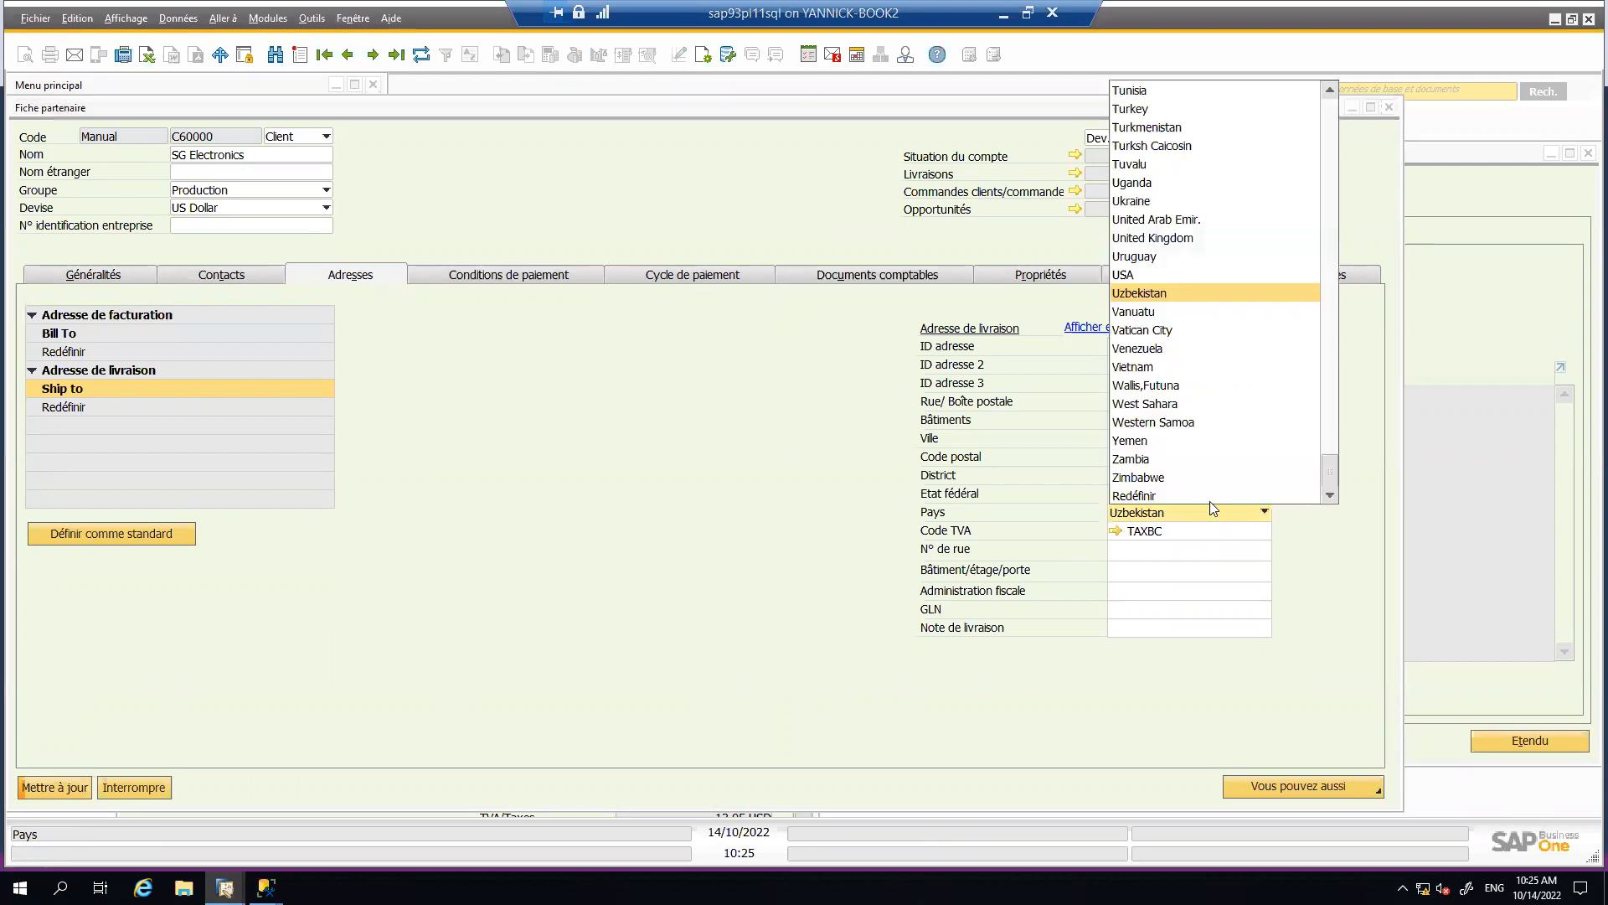
left_click(1178, 274)
left_click(1254, 528)
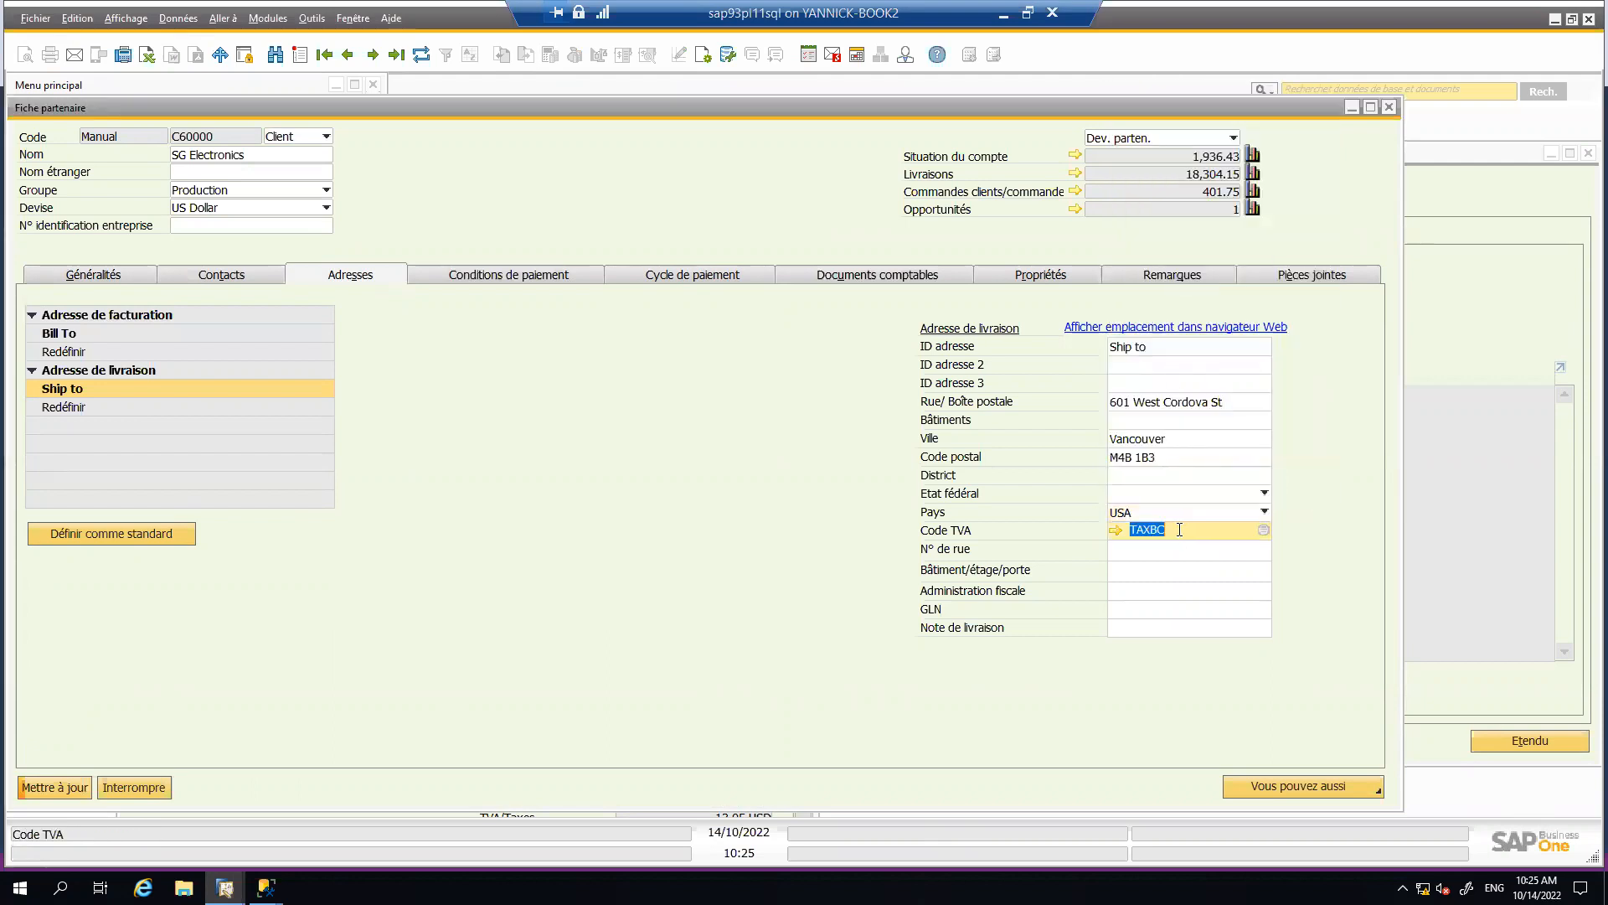
left_click(1263, 531)
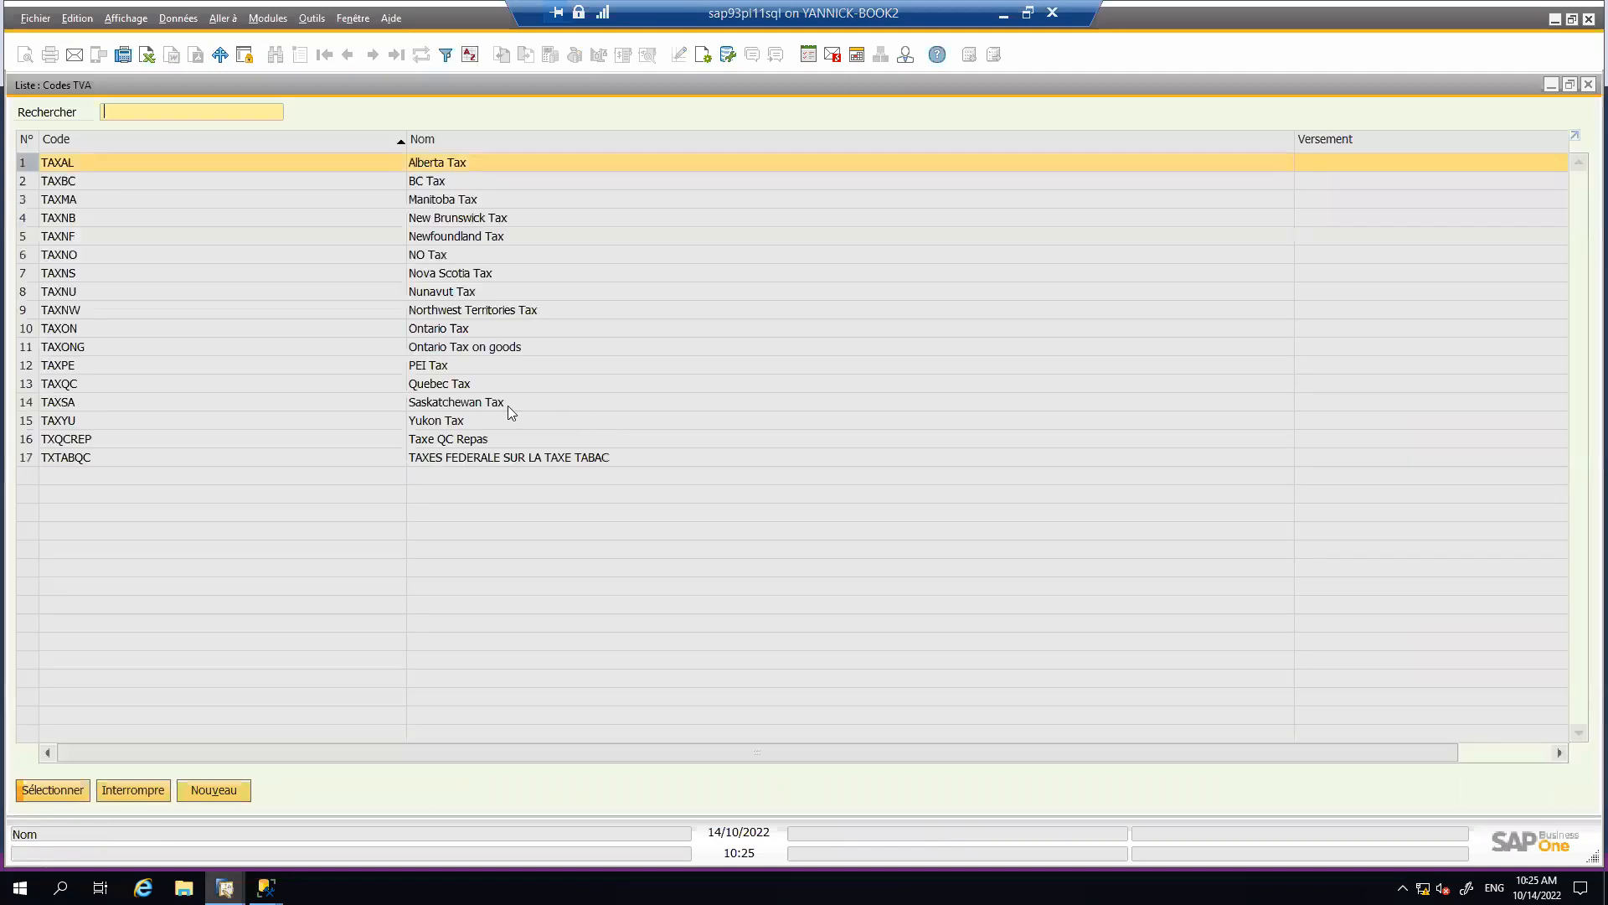
left_click(147, 791)
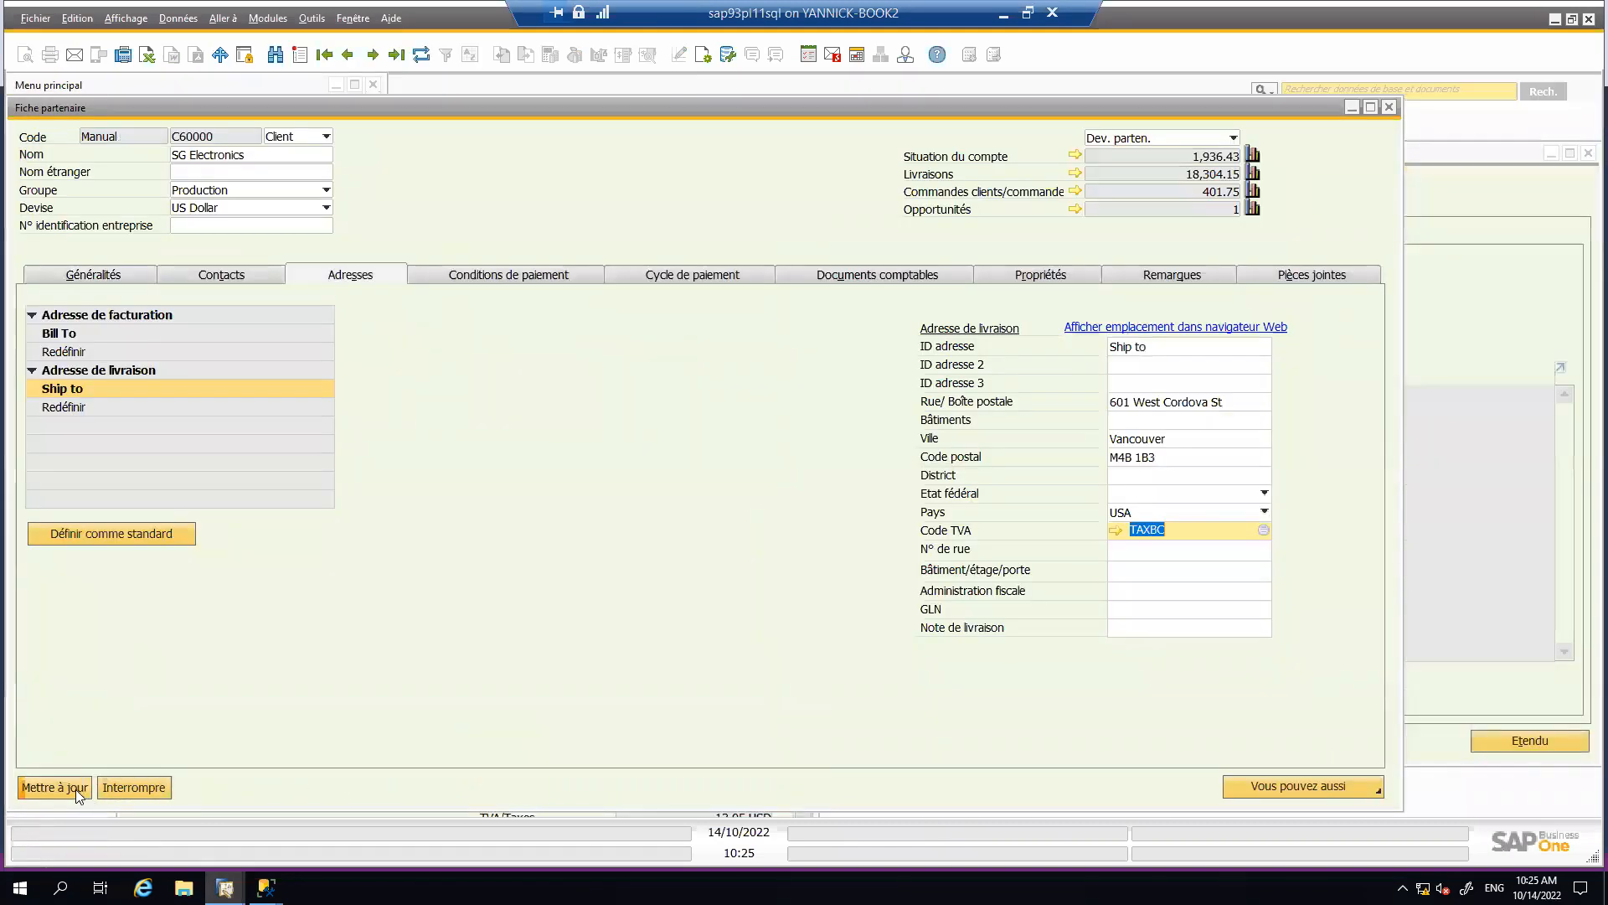
- Assign the QUEBEC EST territory to SG Electronics, and save and close the business partner record
left_click(76, 790)
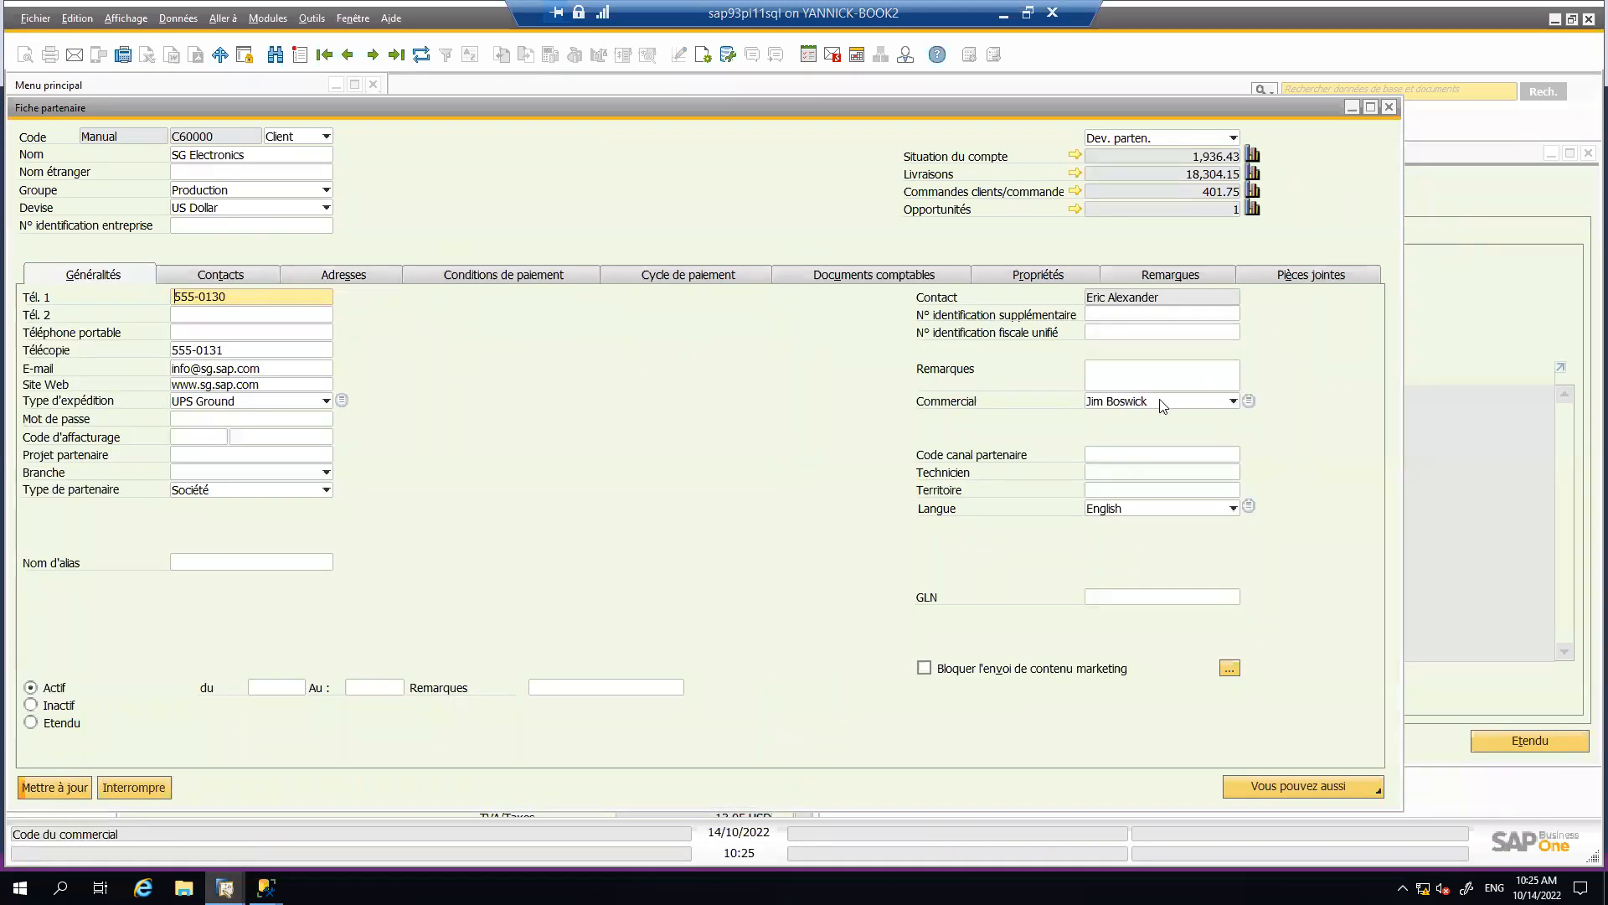
left_click(1182, 491)
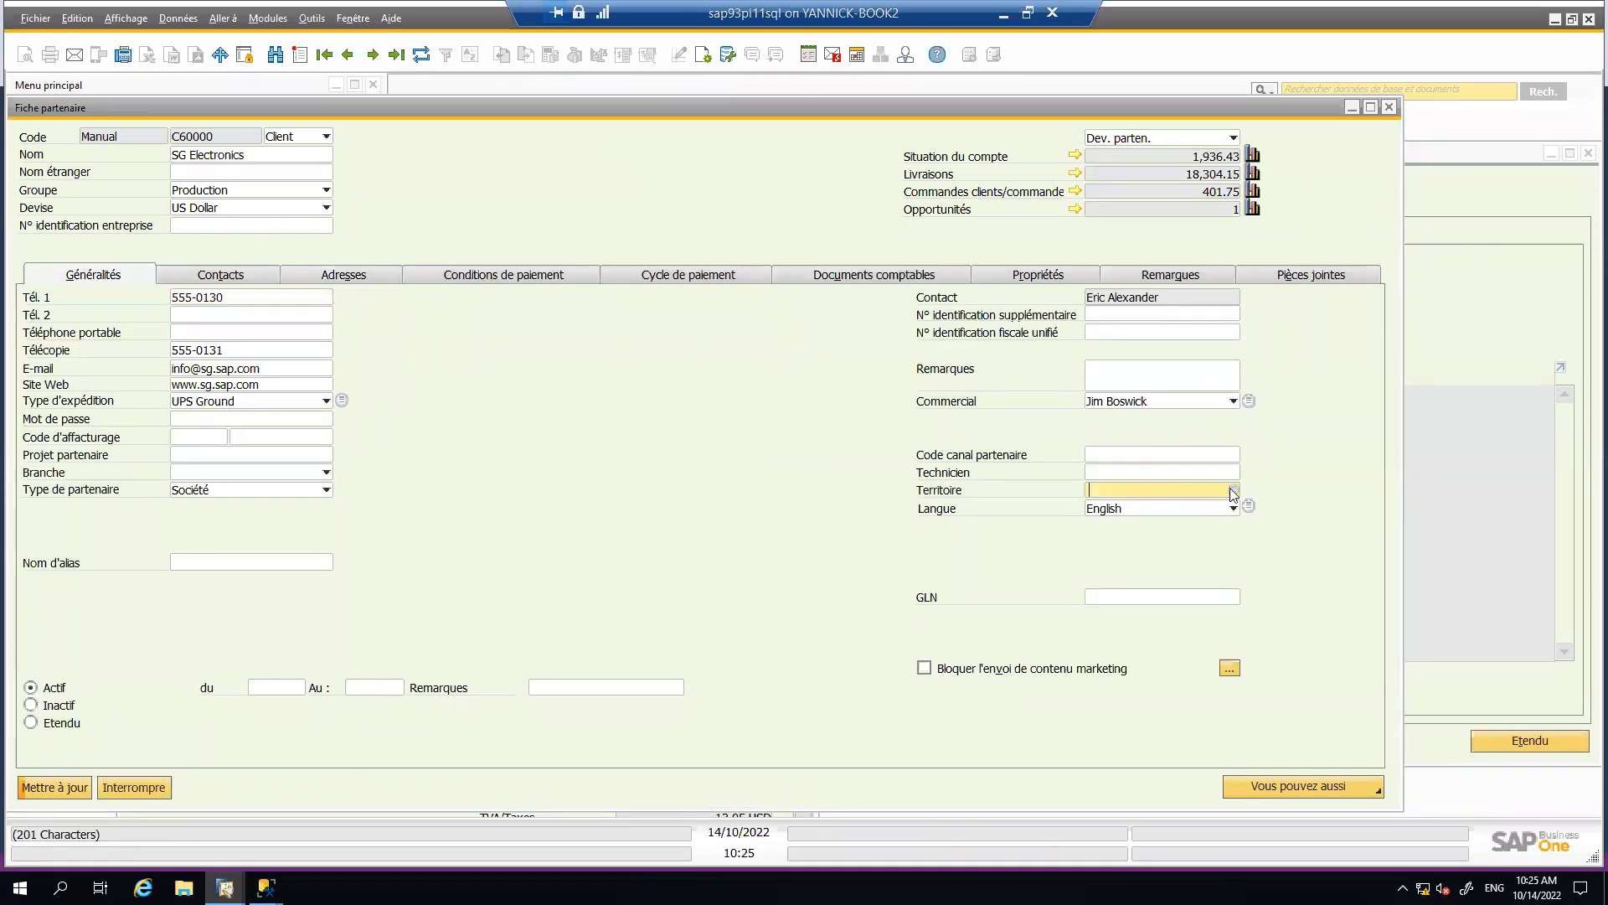
left_click(1233, 490)
double_click(568, 305)
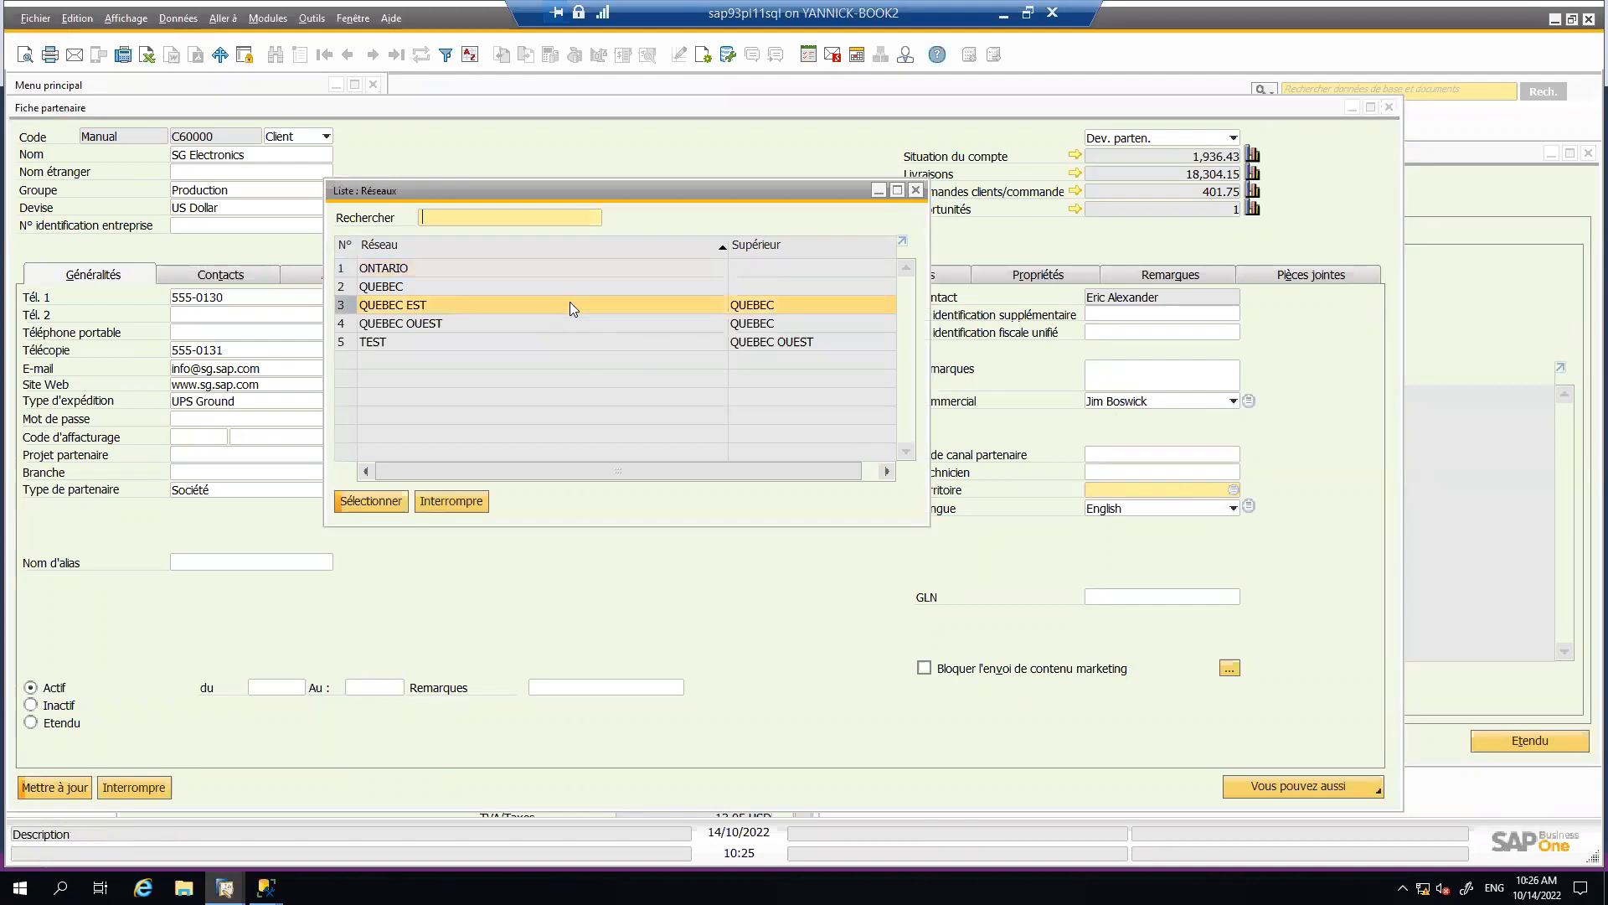
left_click(75, 786)
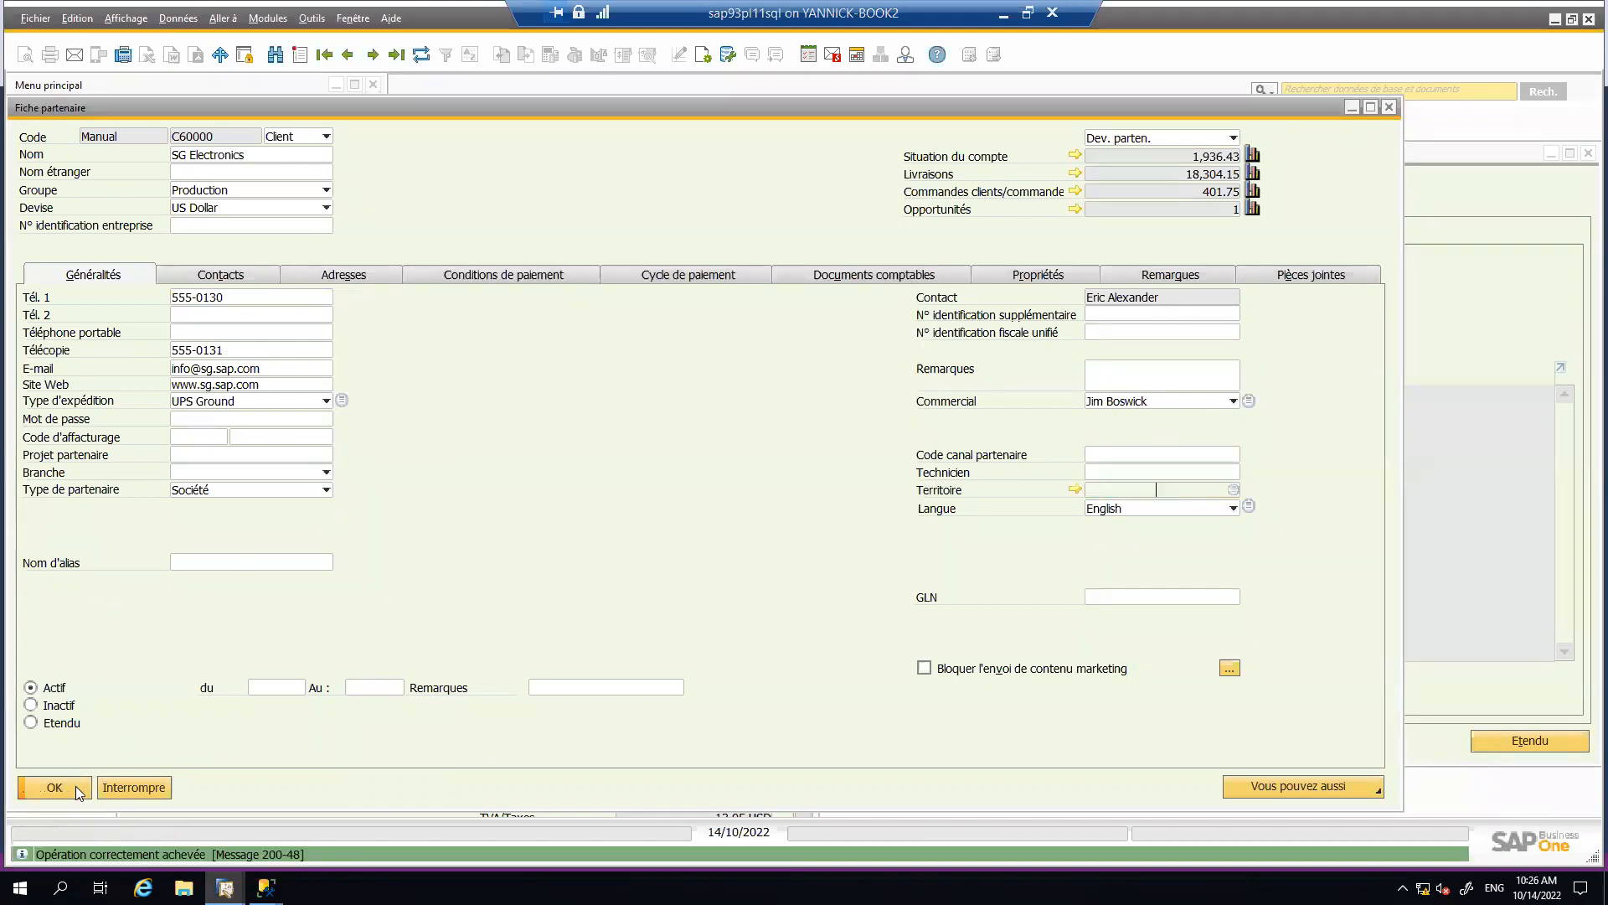
left_click(77, 784)
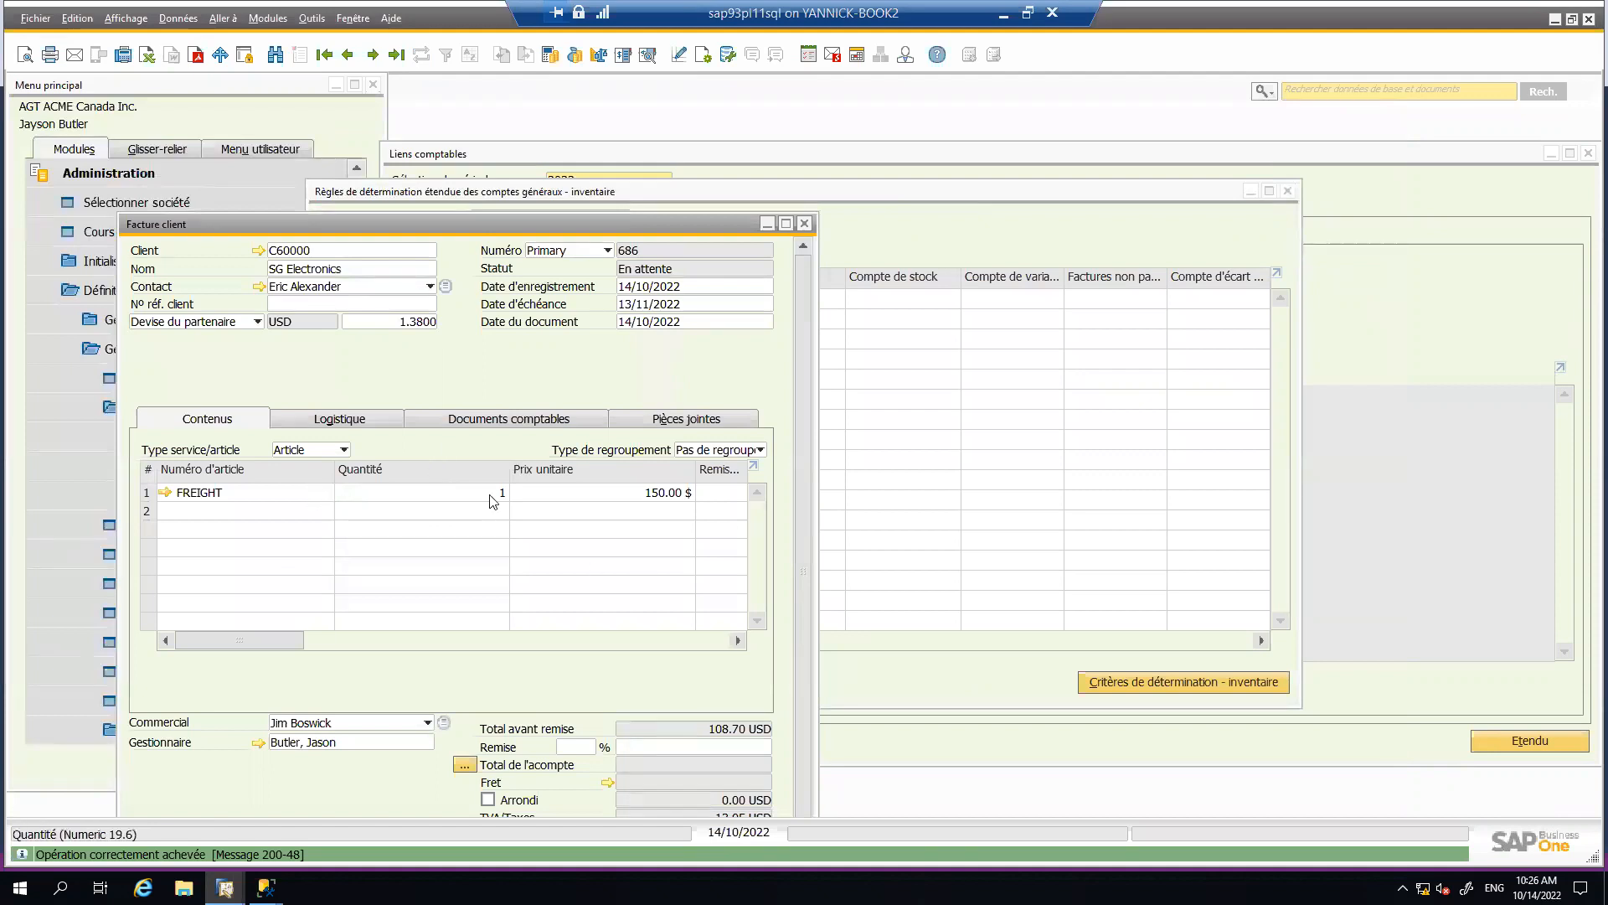
- Retest the FREIGHT line's general account in the enlarged invoice by switching its warehouse to 02 and back to 01
left_click(584, 494)
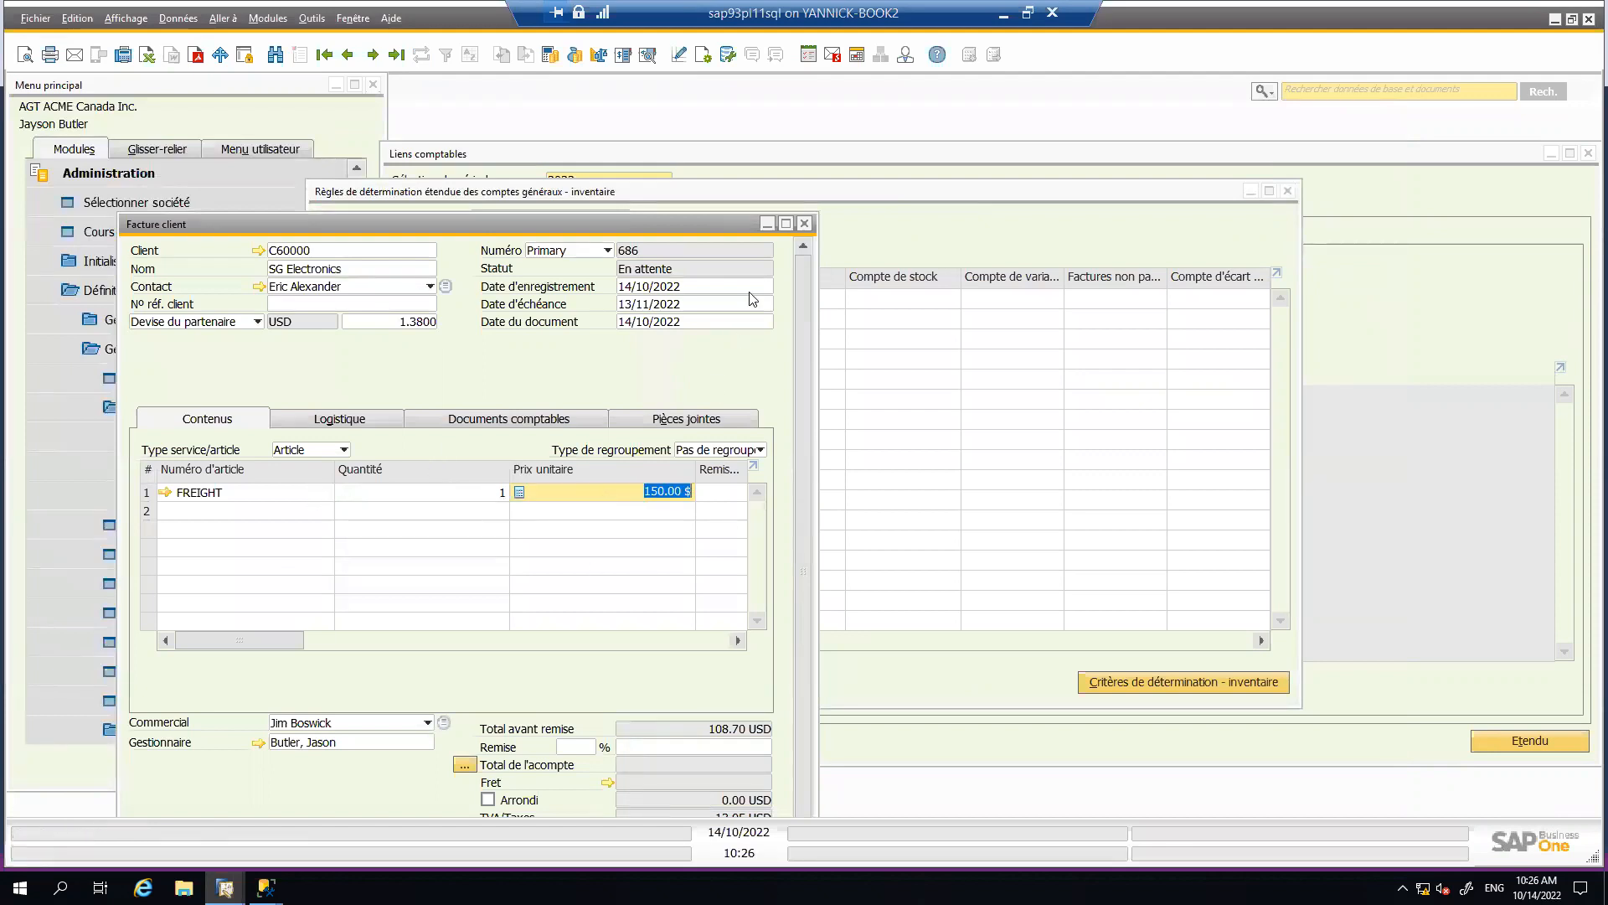
left_click(785, 223)
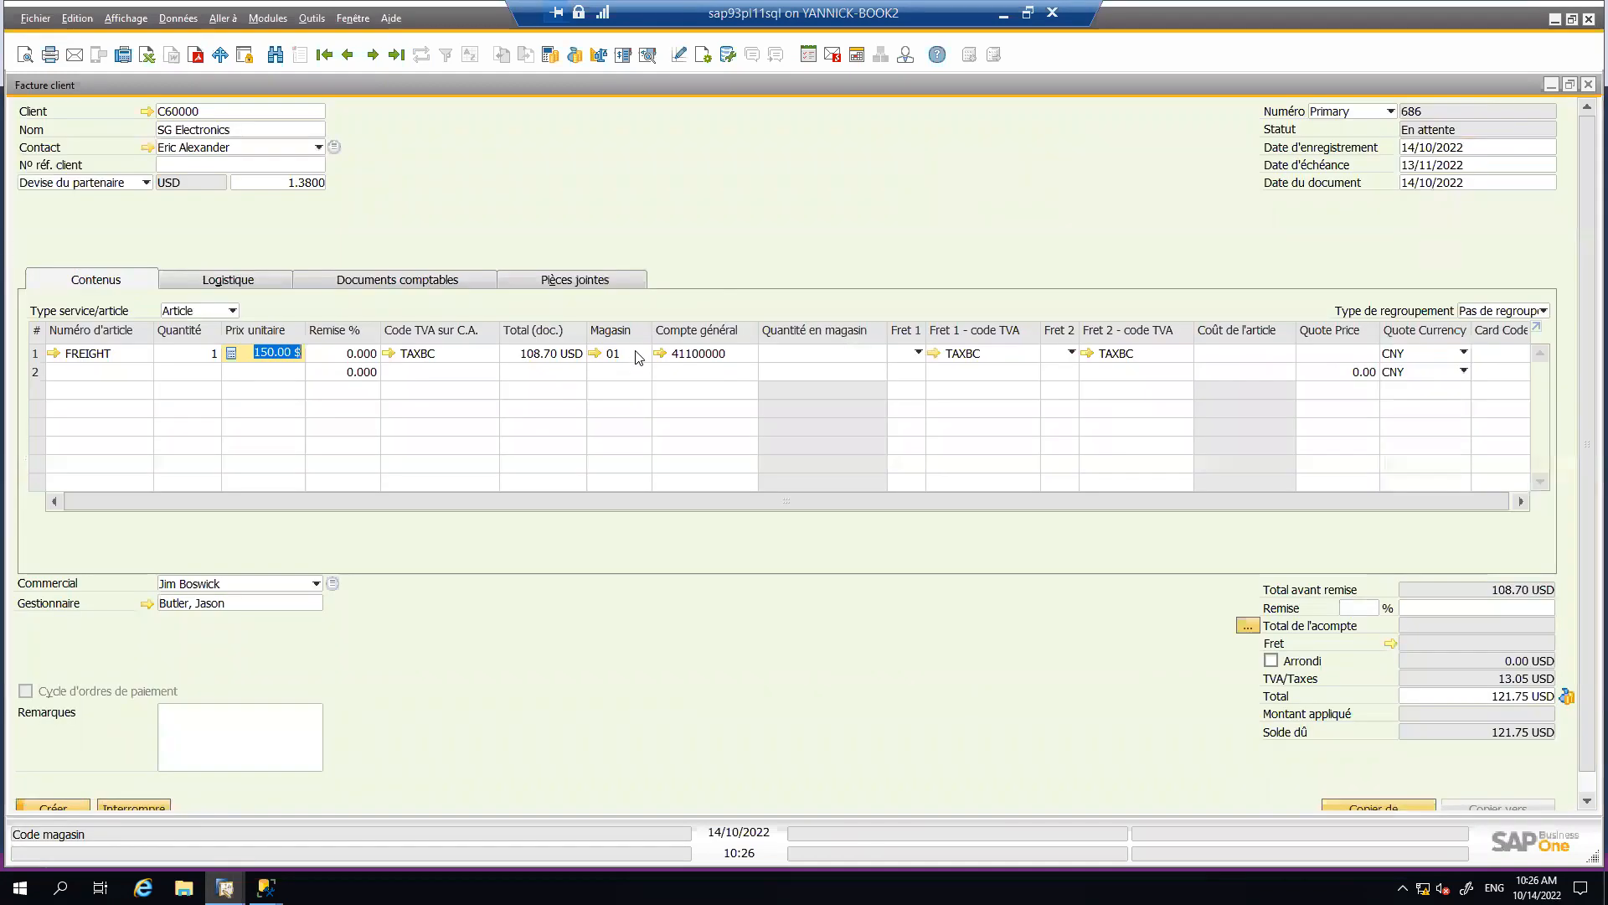
left_click(636, 353)
type("02")
key("Tab")
left_click(637, 353)
type("01")
key("Tab")
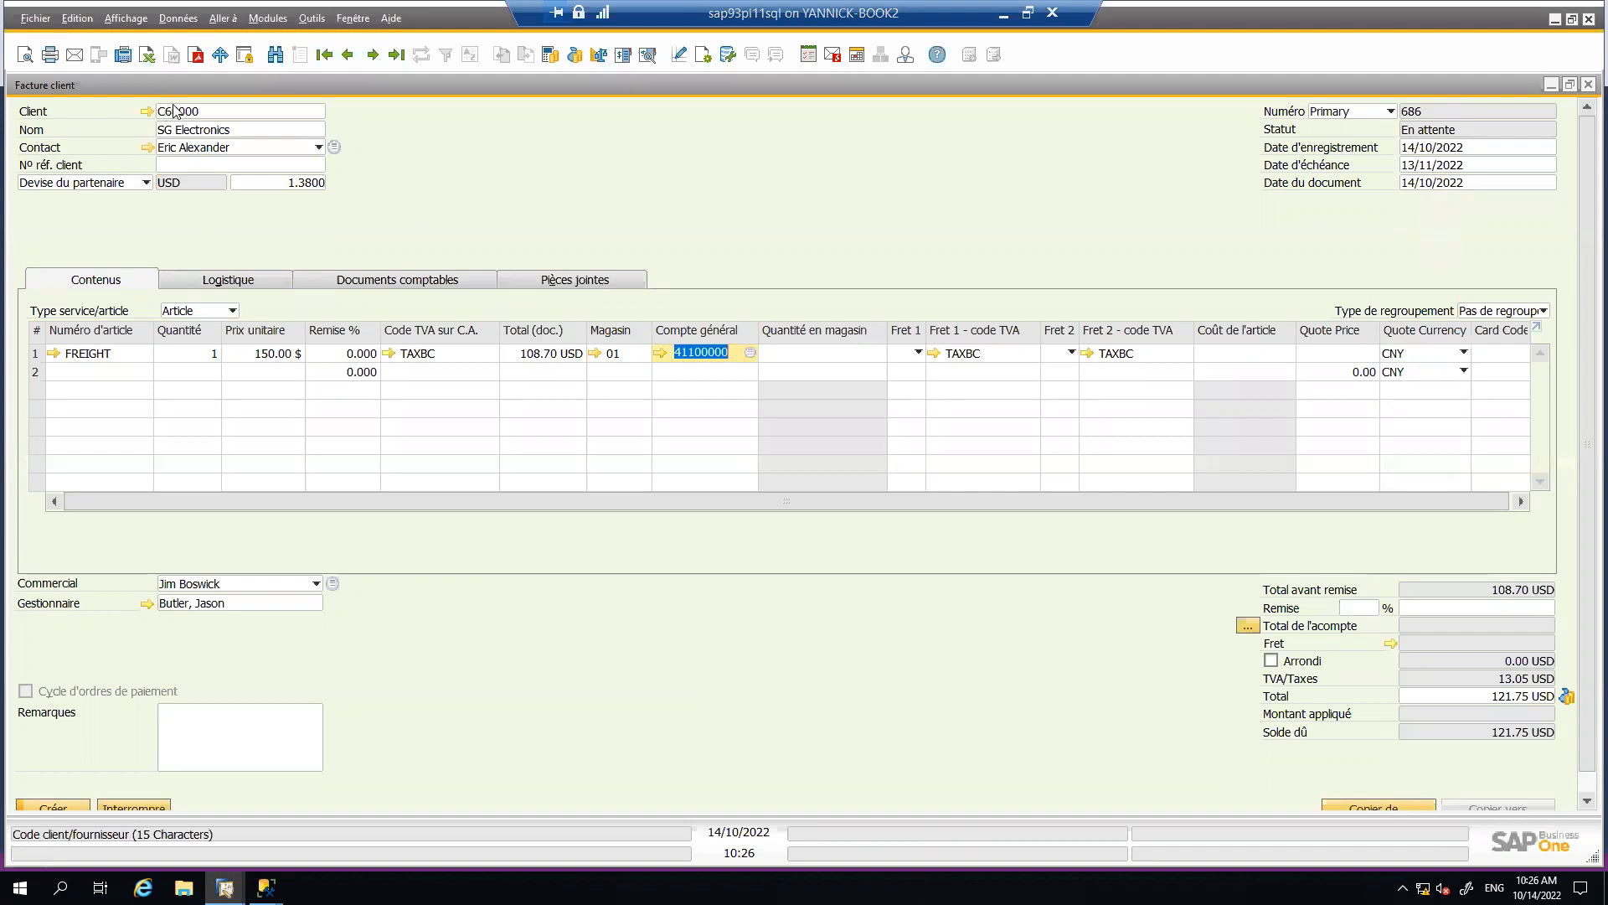
- Discard the SG Electronics invoice, and open a new customer invoice from the sales module
left_click(122, 808)
left_click_drag(580, 641, 810, 660)
left_click_drag(811, 661, 261, 306)
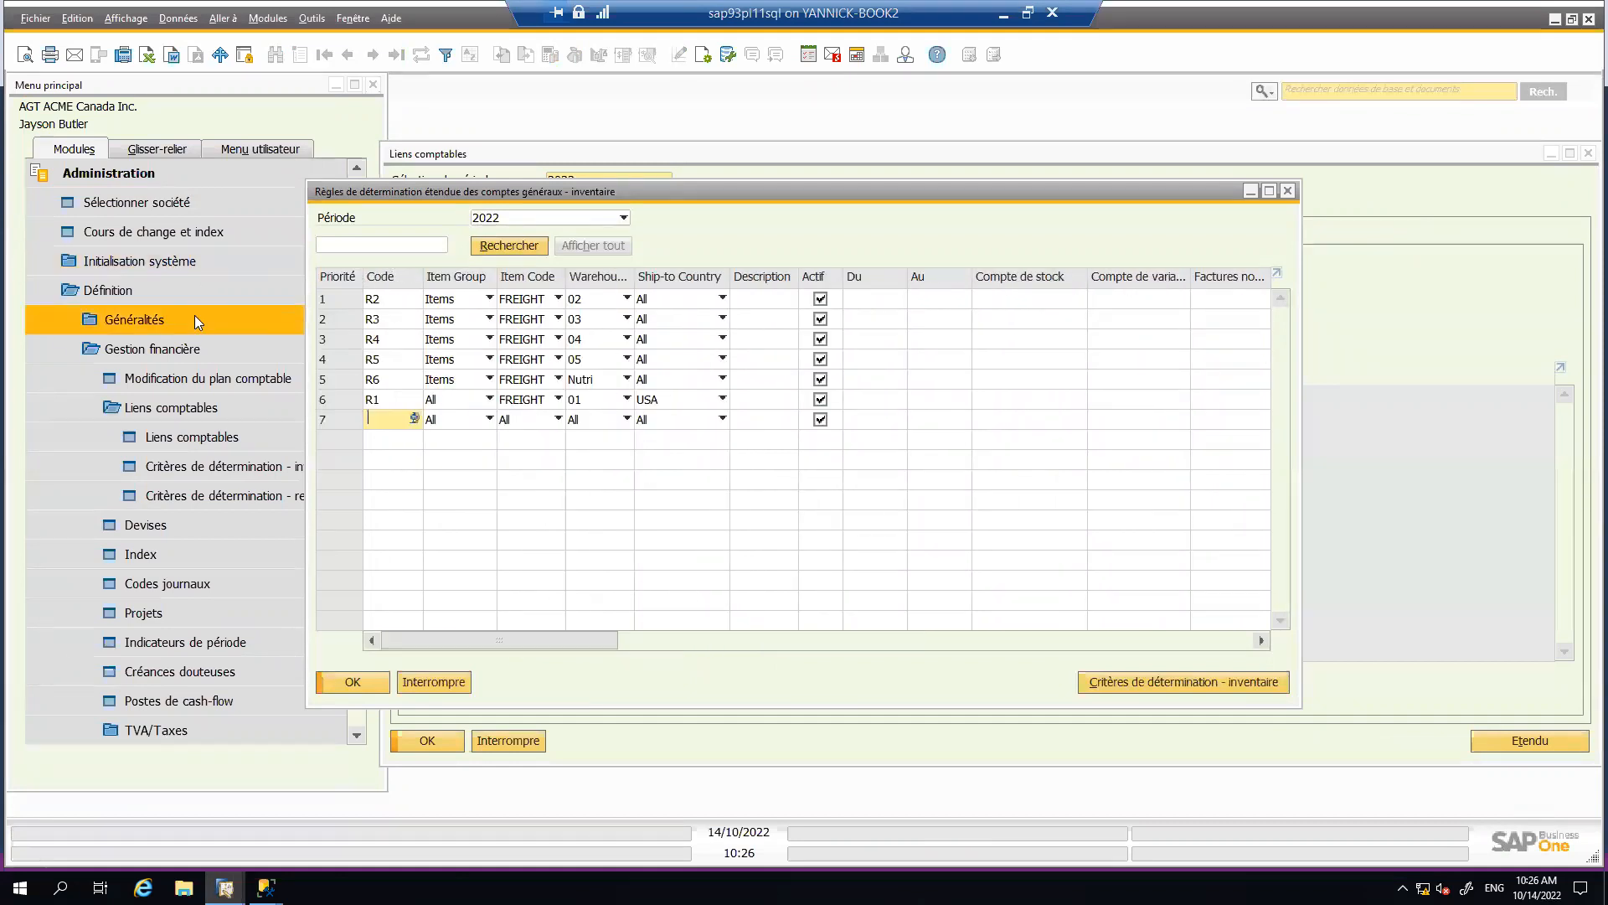
left_click(558, 158)
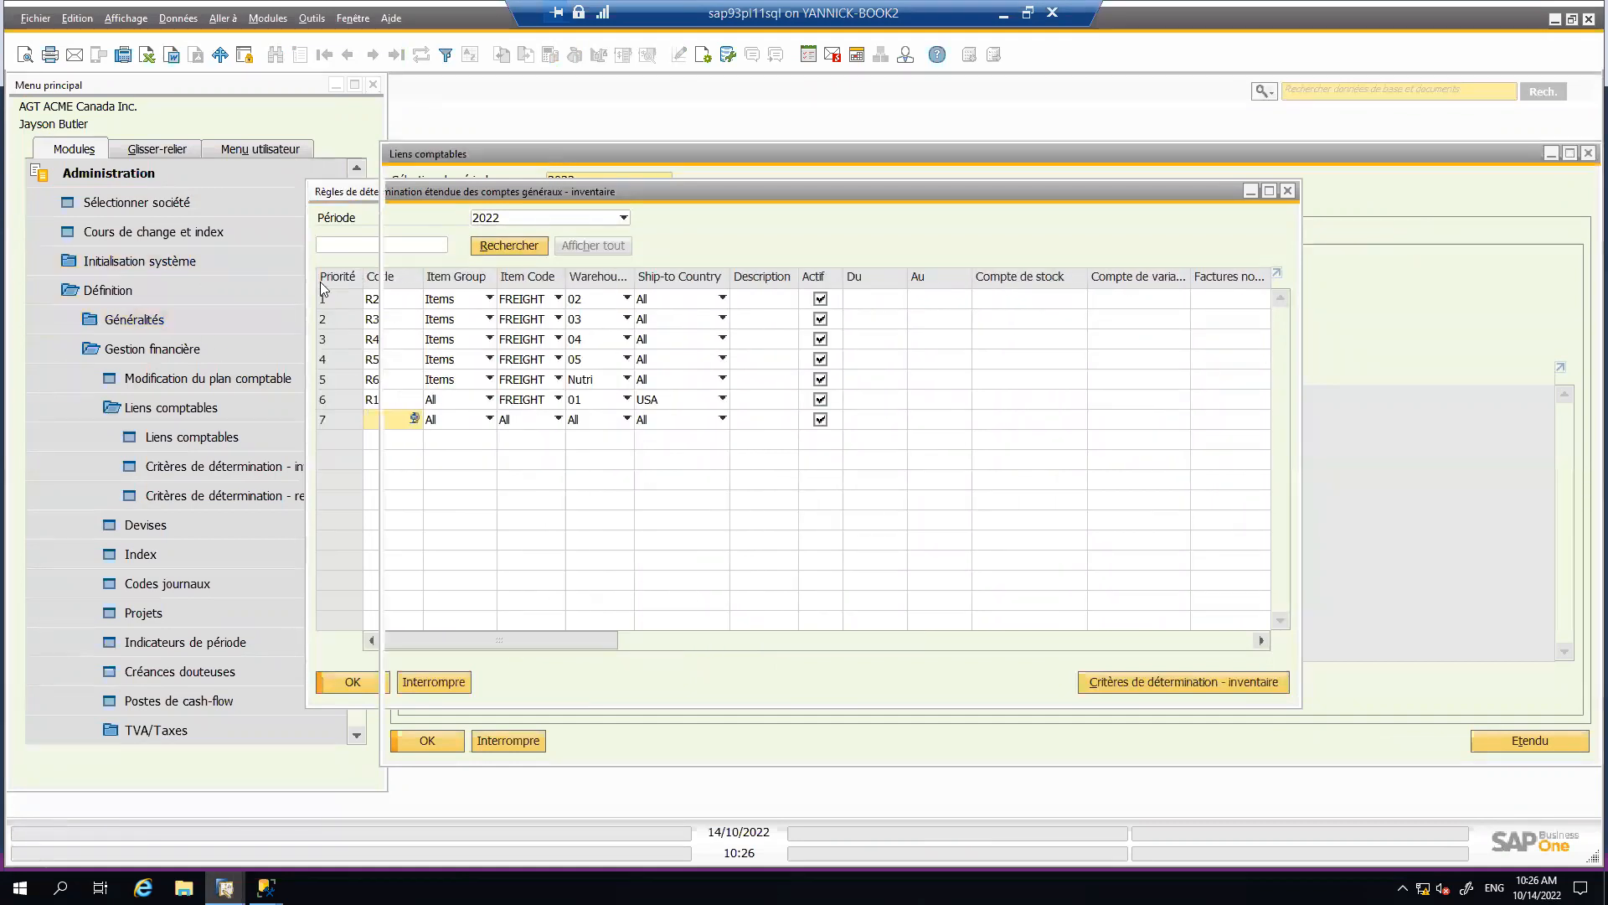
left_click(92, 171)
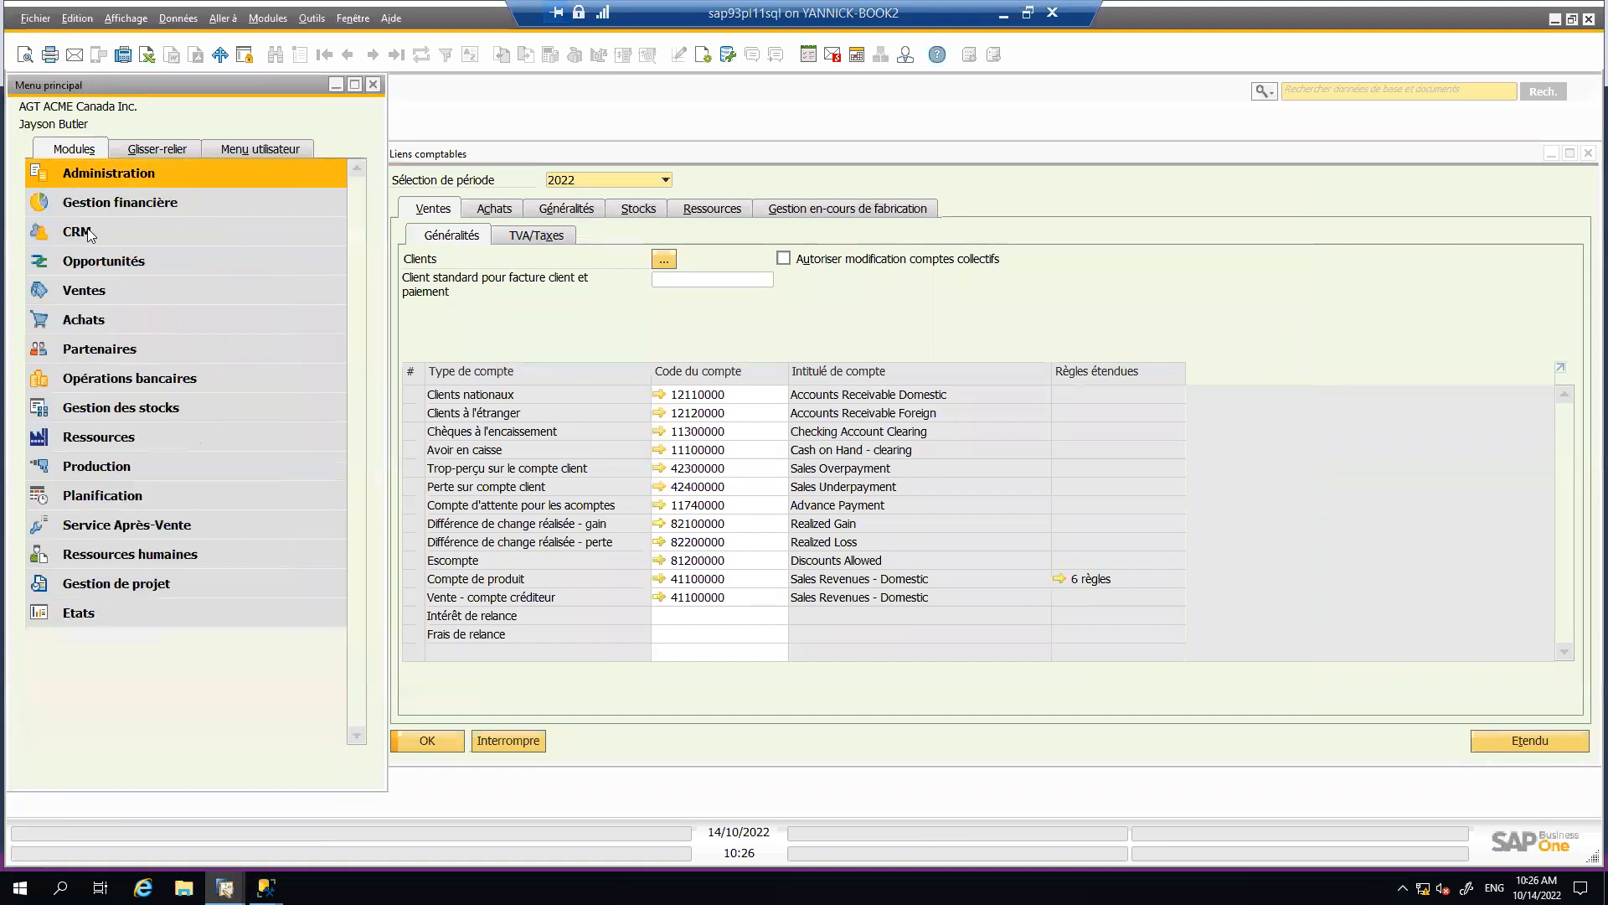
left_click(95, 300)
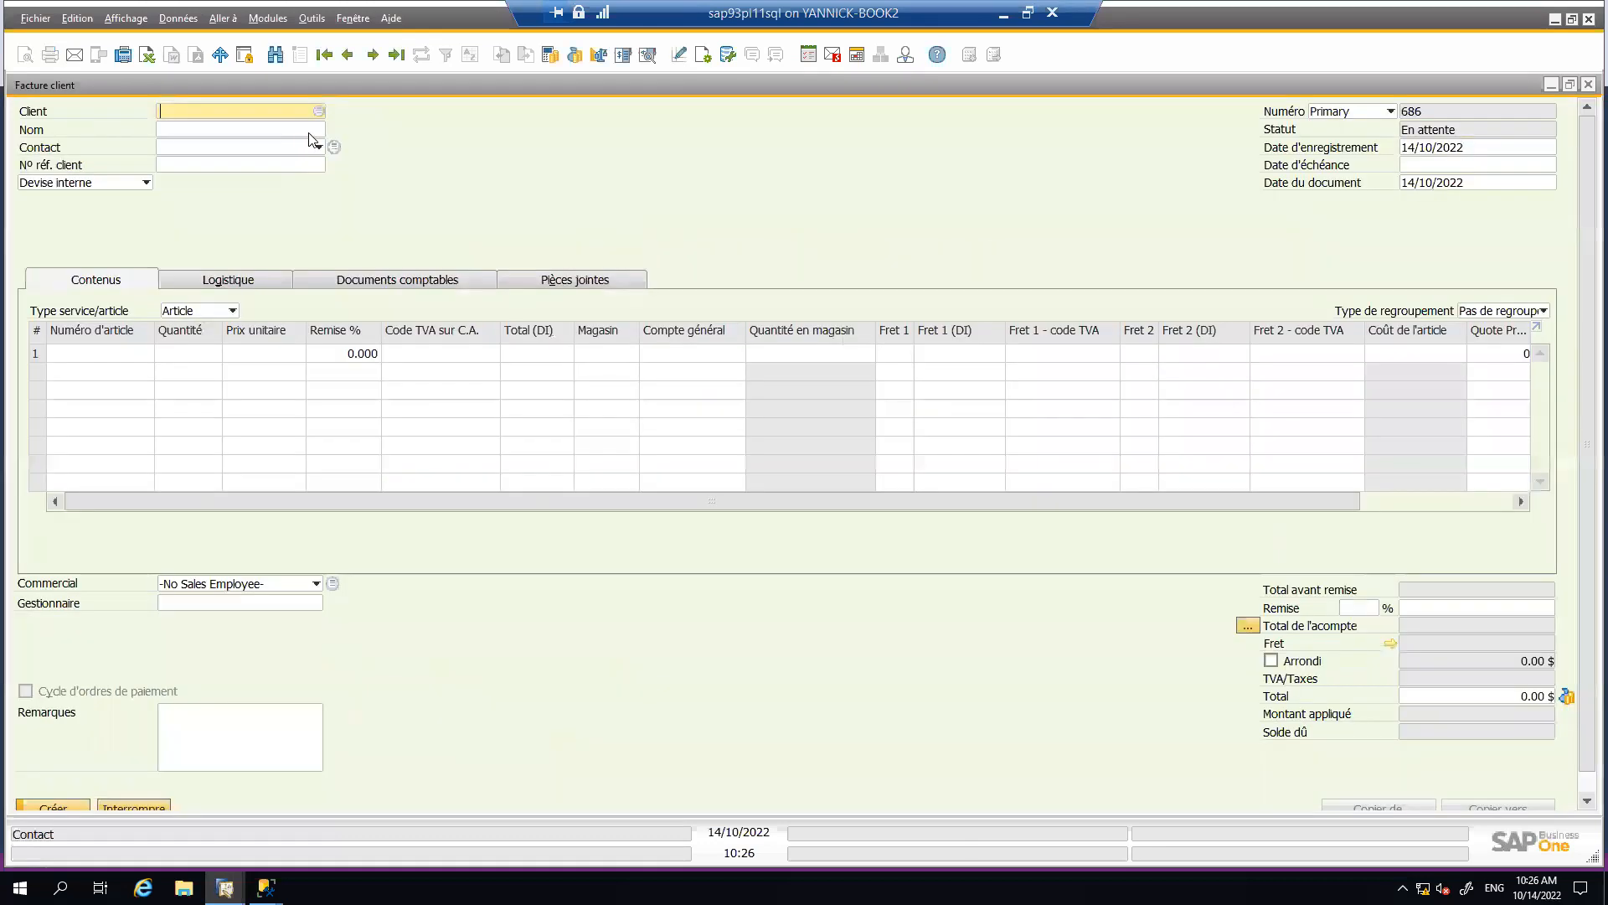
- Select Aquent Systems test from the business partner list as the invoice's customer
left_click(320, 110)
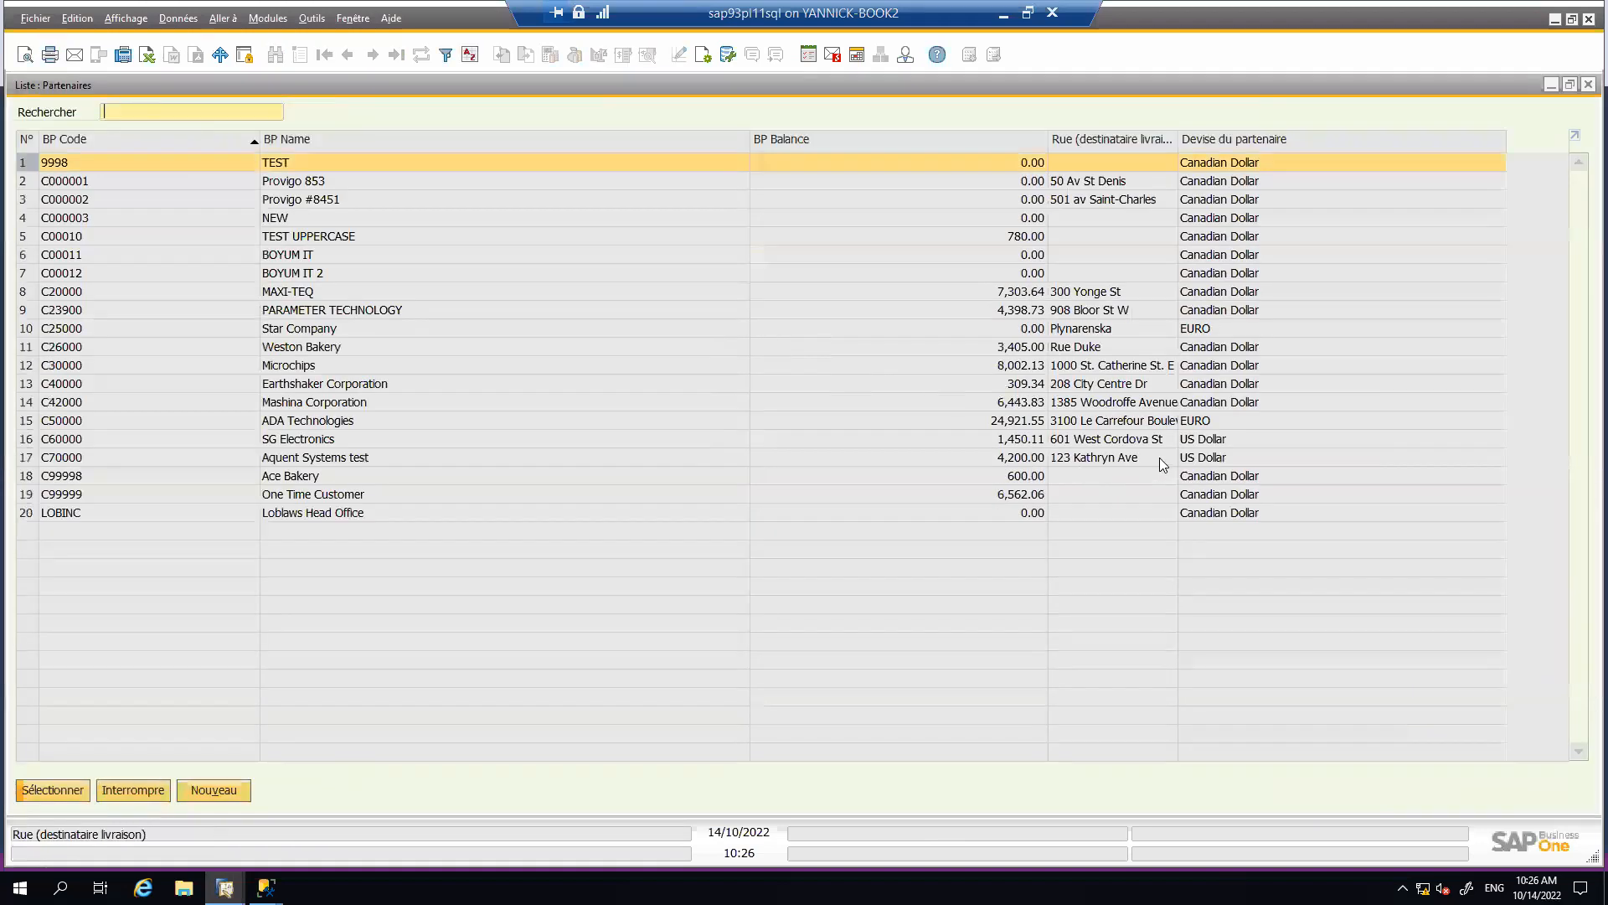
left_click(1161, 459)
double_click(1159, 459)
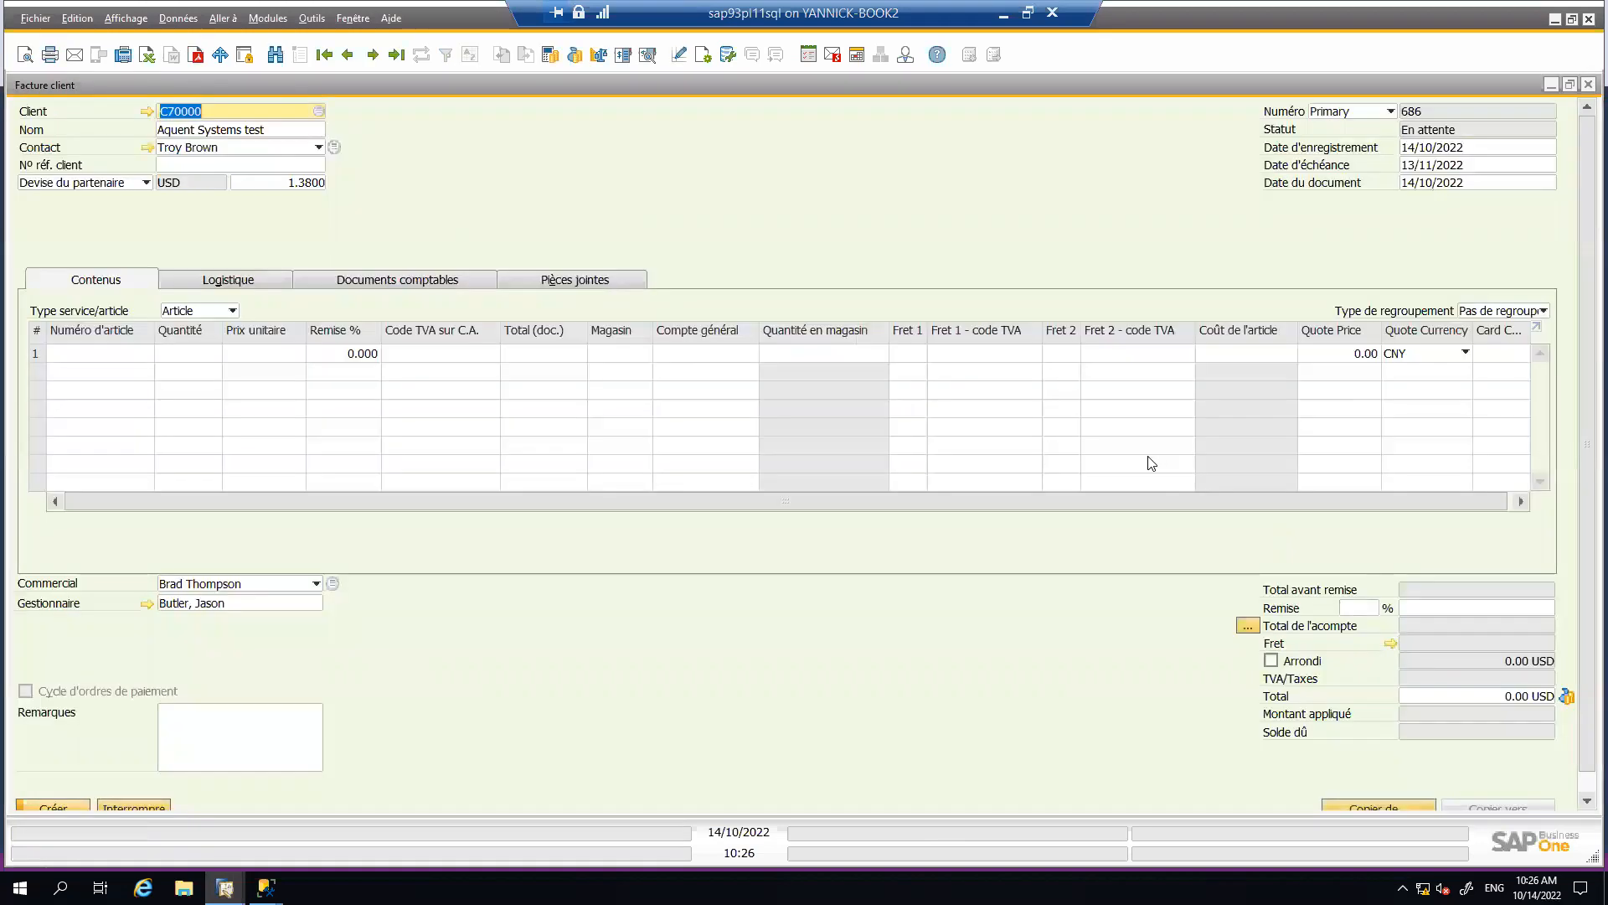
- Set the country of the Ship to delivery address to USA in the business partner record of Aquent Systems test
left_click(147, 111)
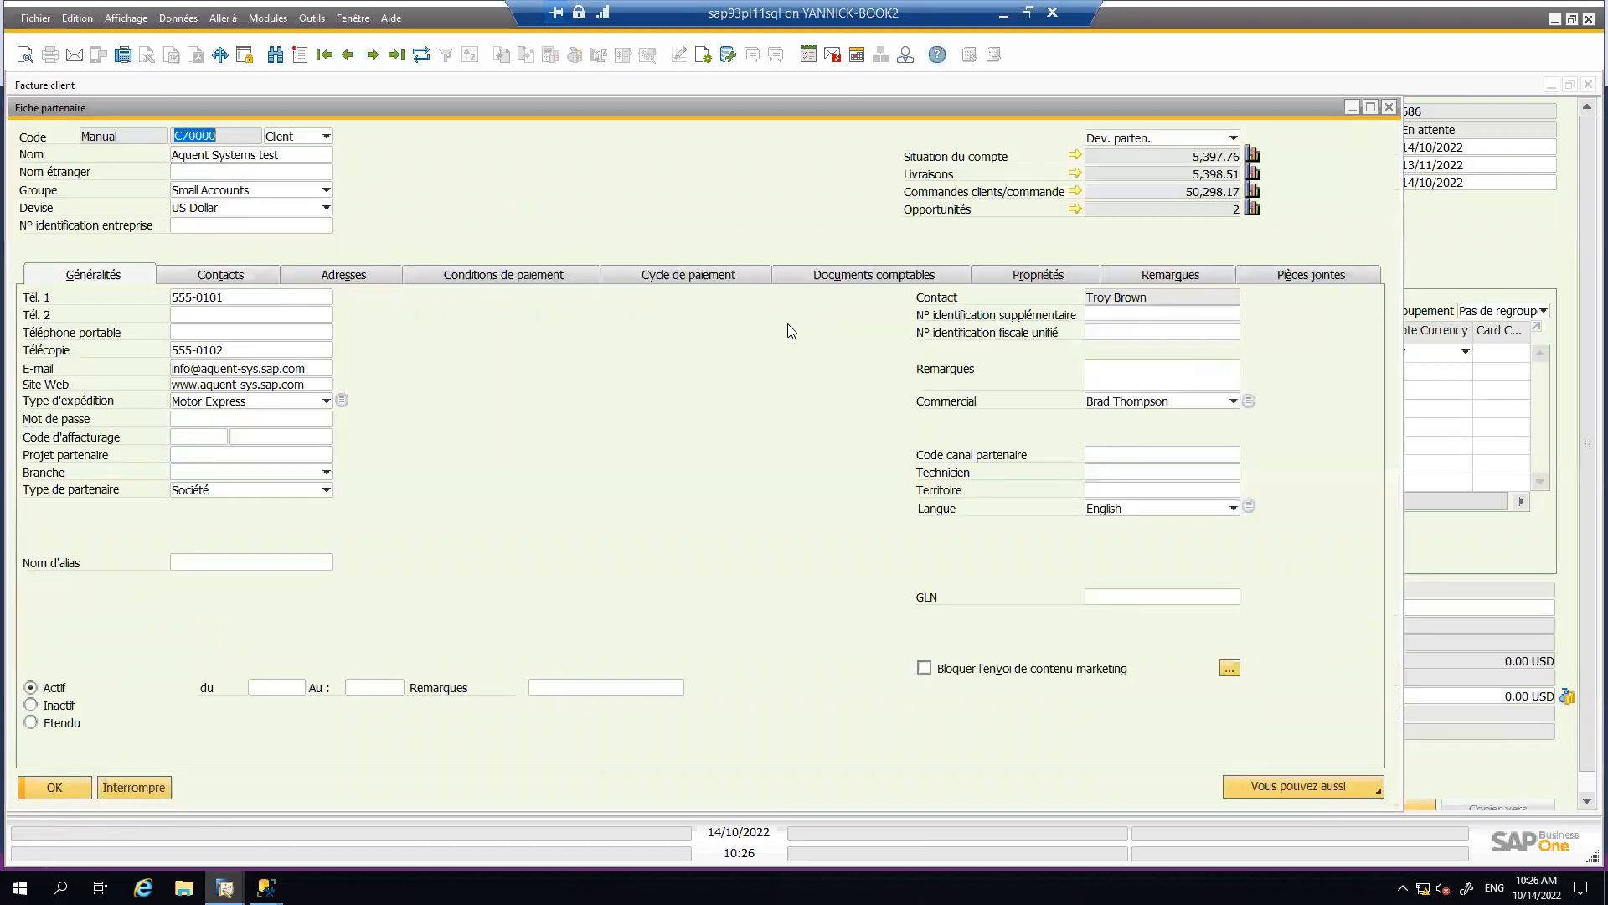
left_click(372, 274)
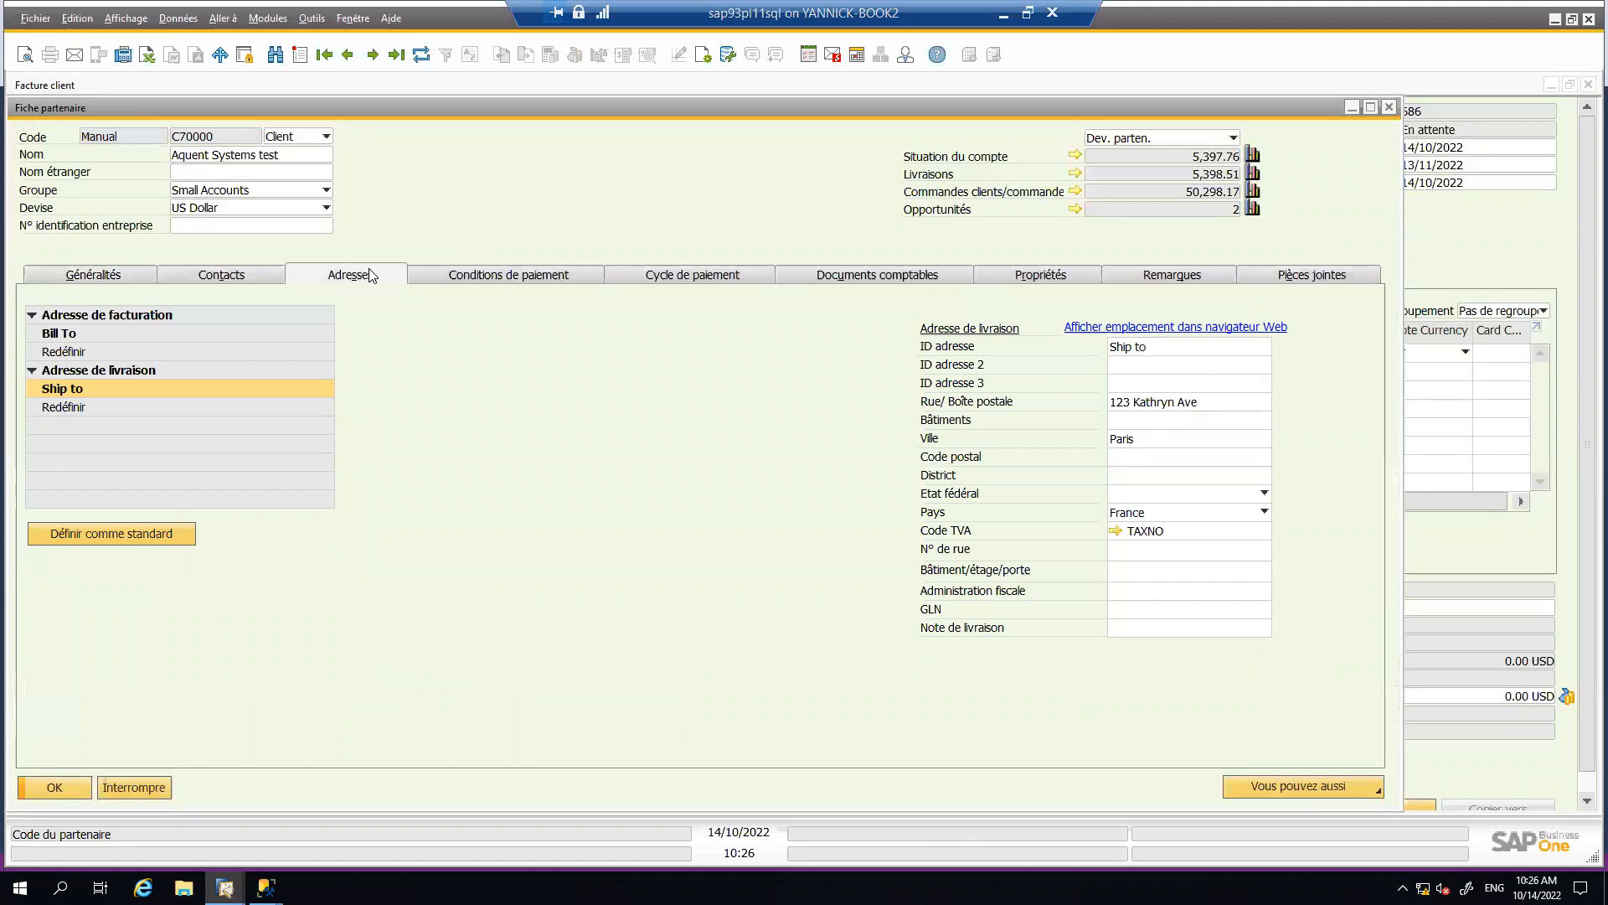
left_click(1195, 514)
left_click(1336, 481)
left_click(1337, 482)
left_click(1337, 482)
left_click(1337, 482)
left_click(1336, 483)
left_click(1336, 483)
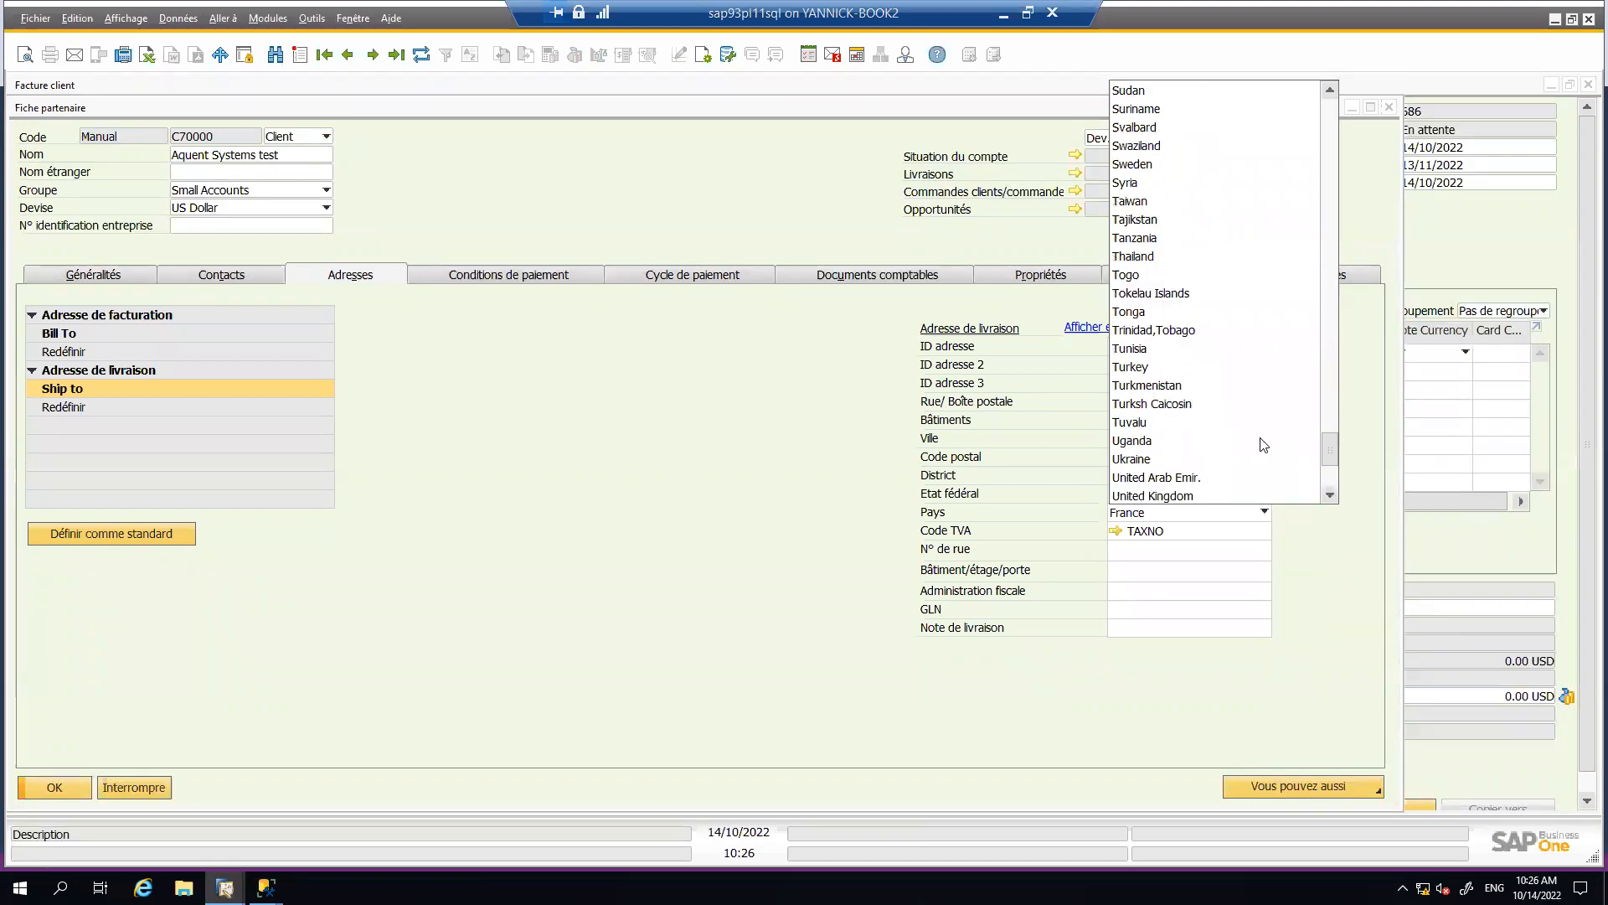
left_click(1332, 479)
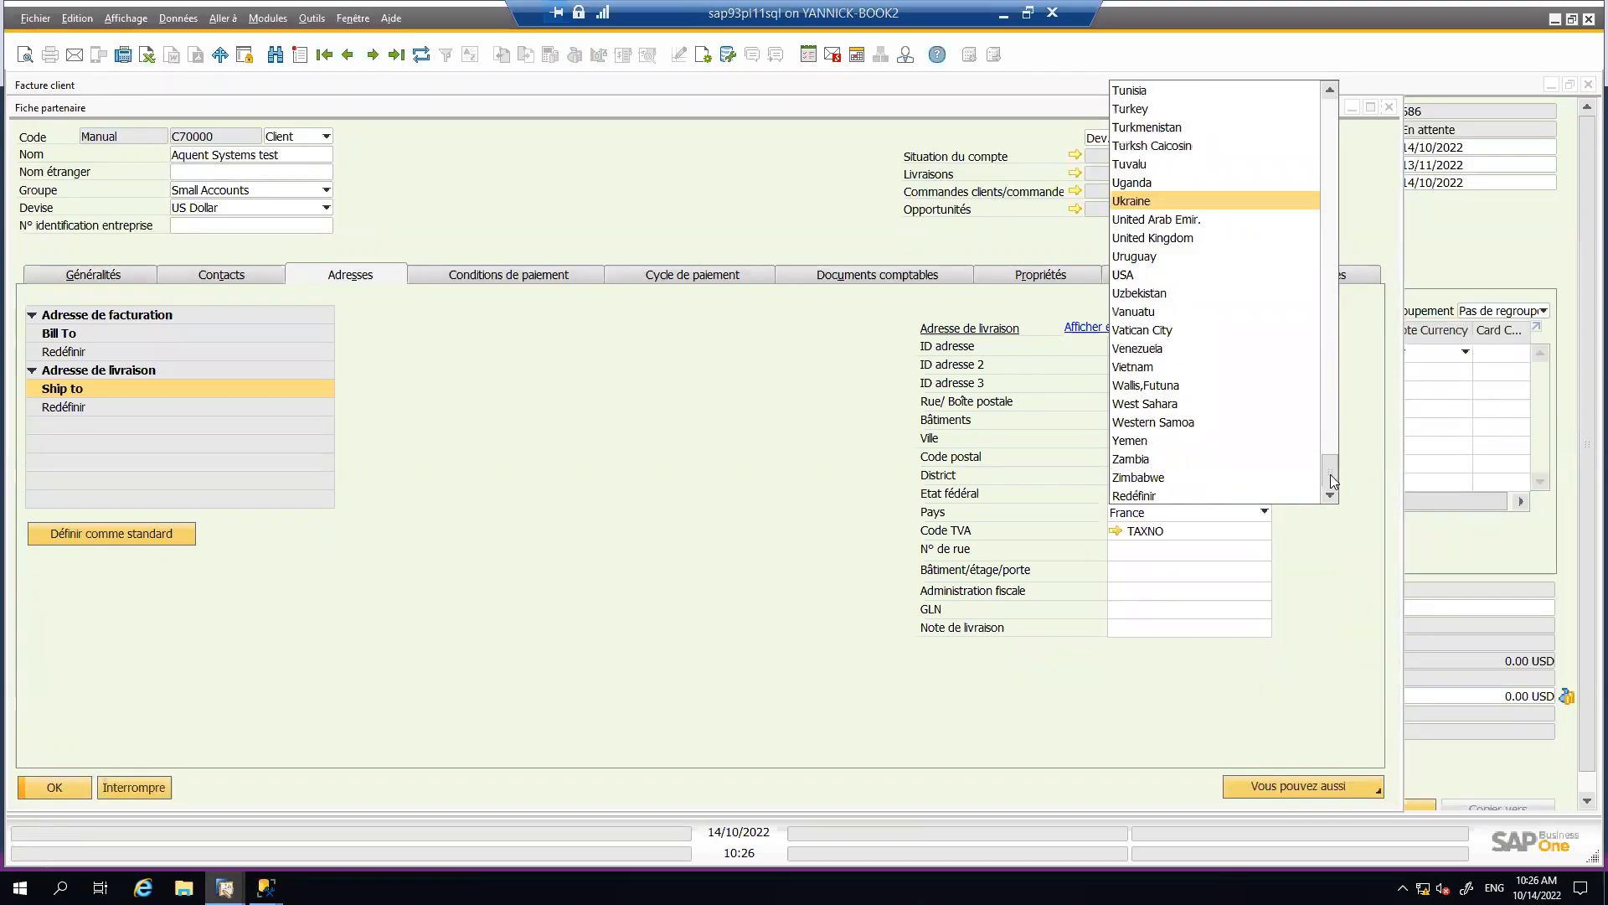
left_click(1176, 273)
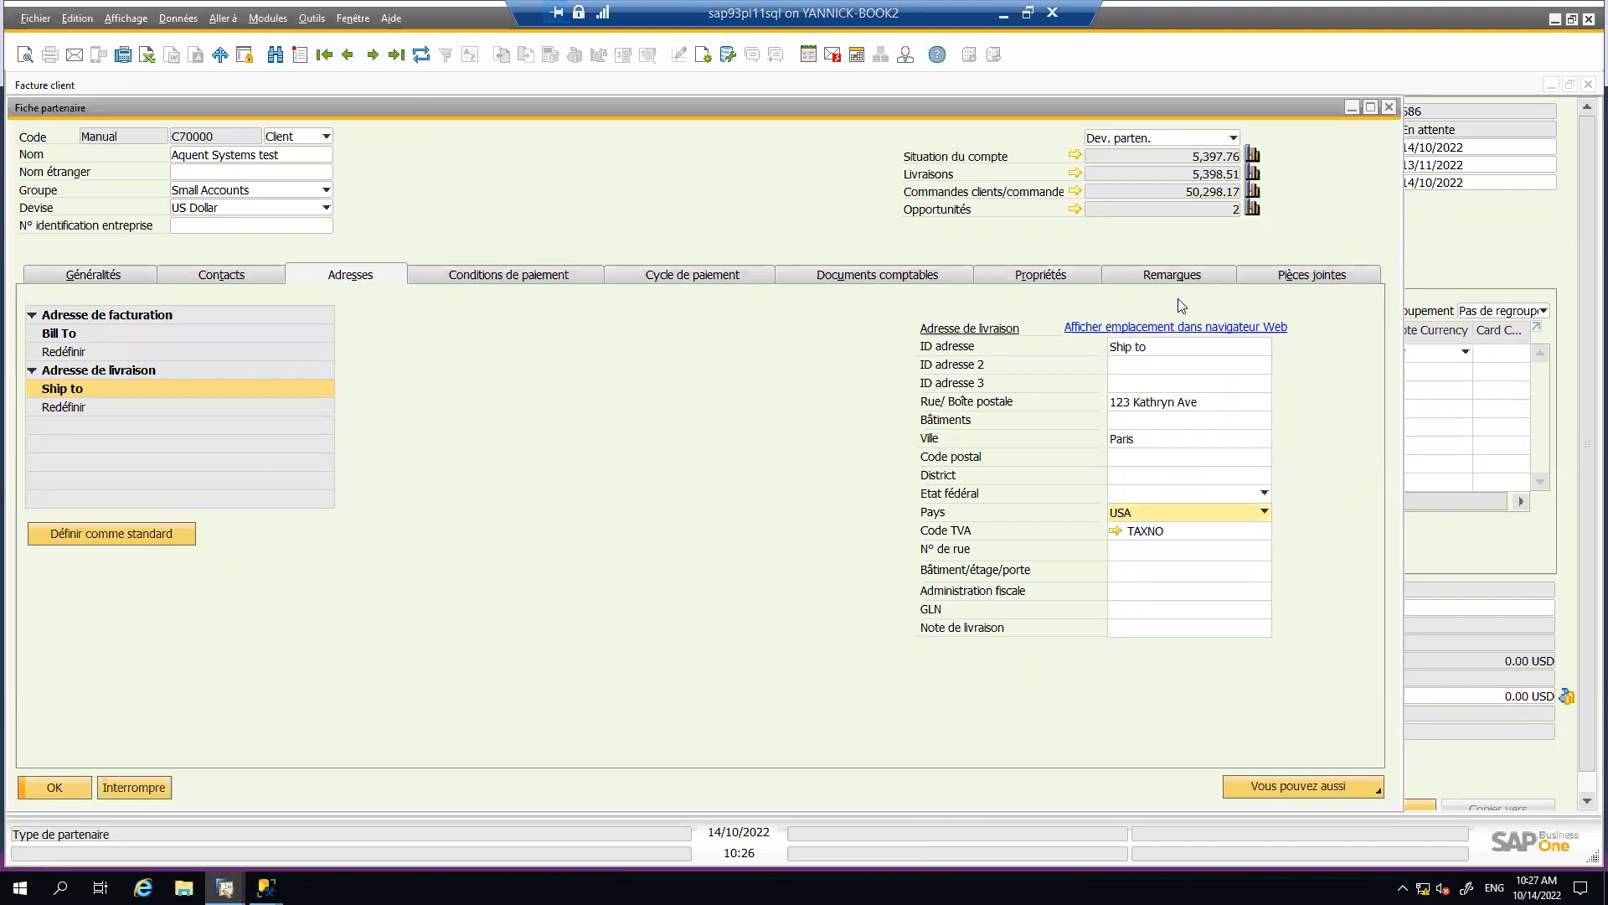
double_click(1189, 529)
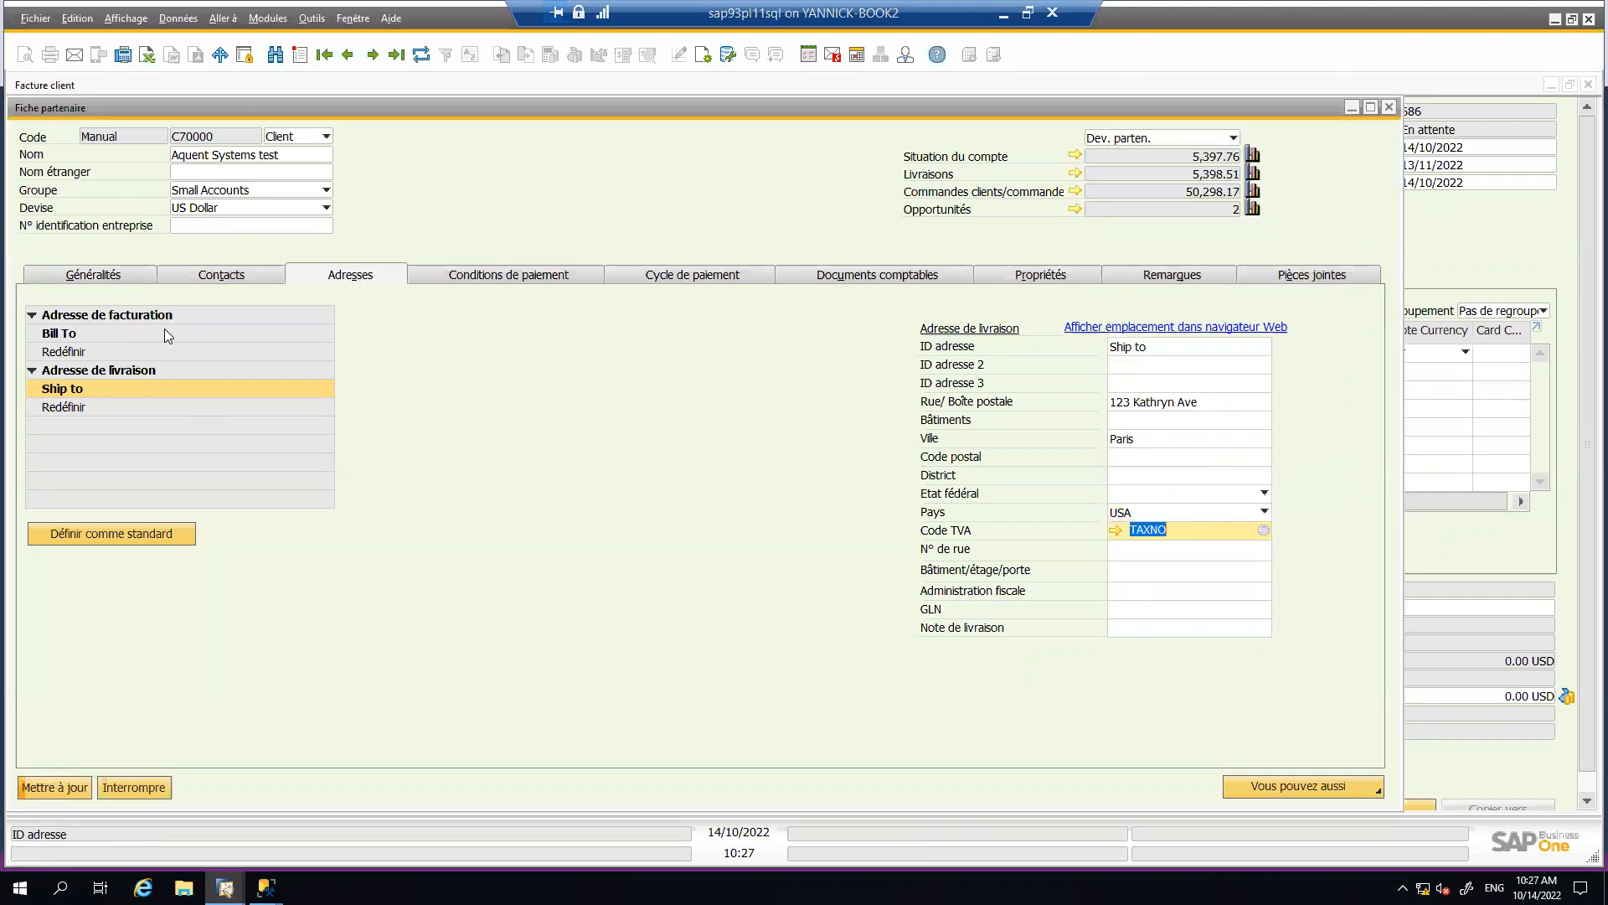
- Set the country of the Bill To invoicing address to USA for Aquent Systems test
left_click(164, 332)
left_click(1179, 514)
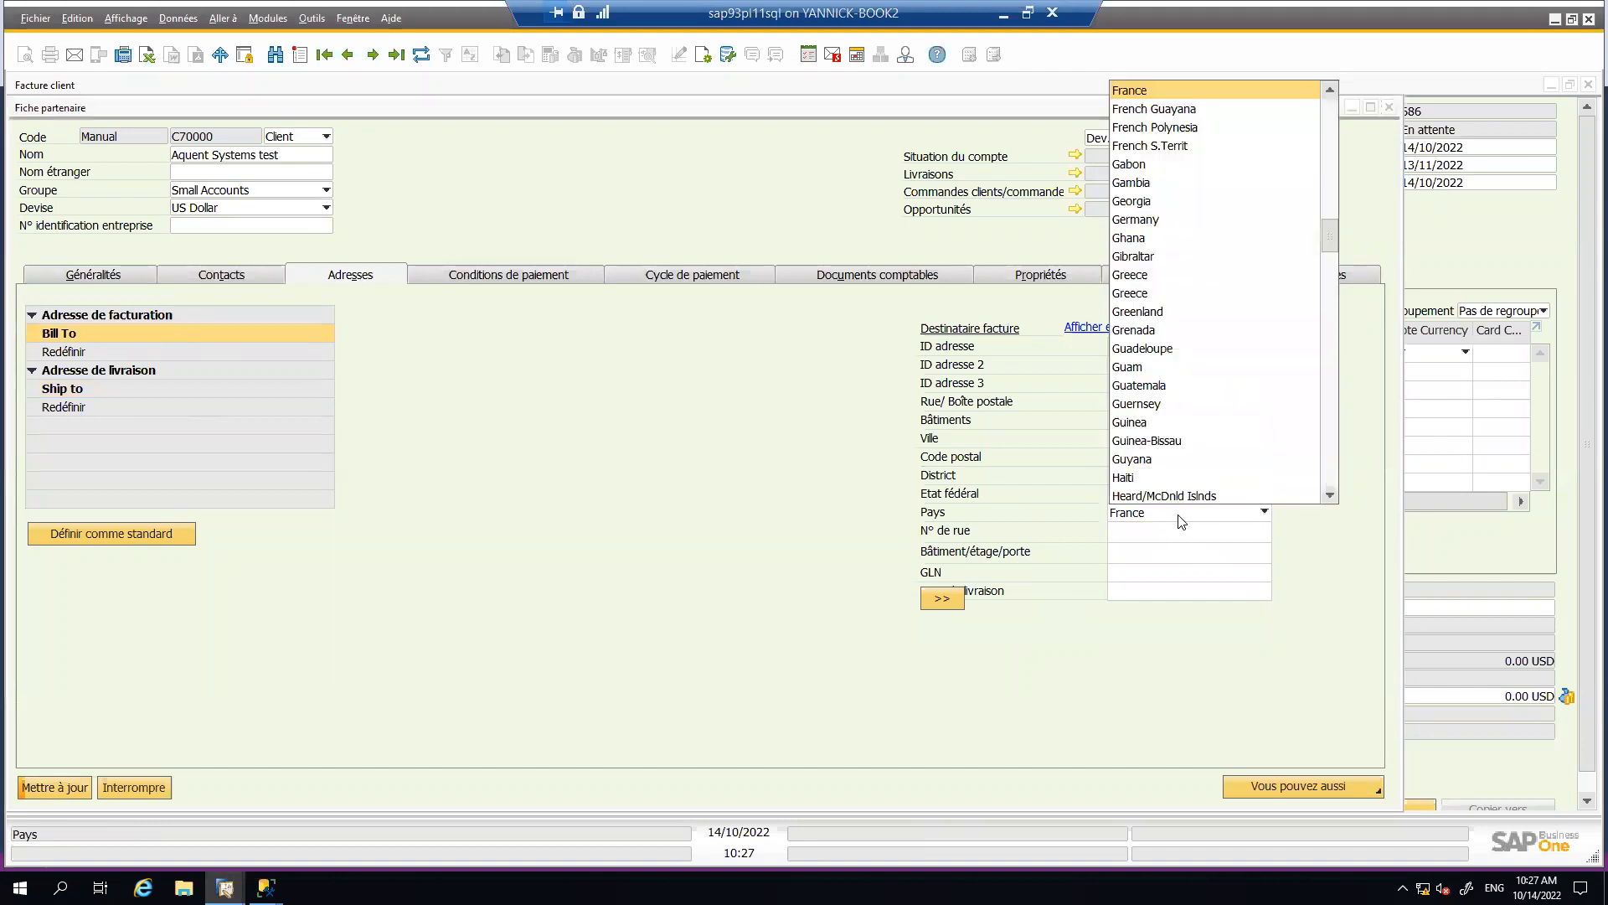
left_click_drag(1330, 233, 1315, 454)
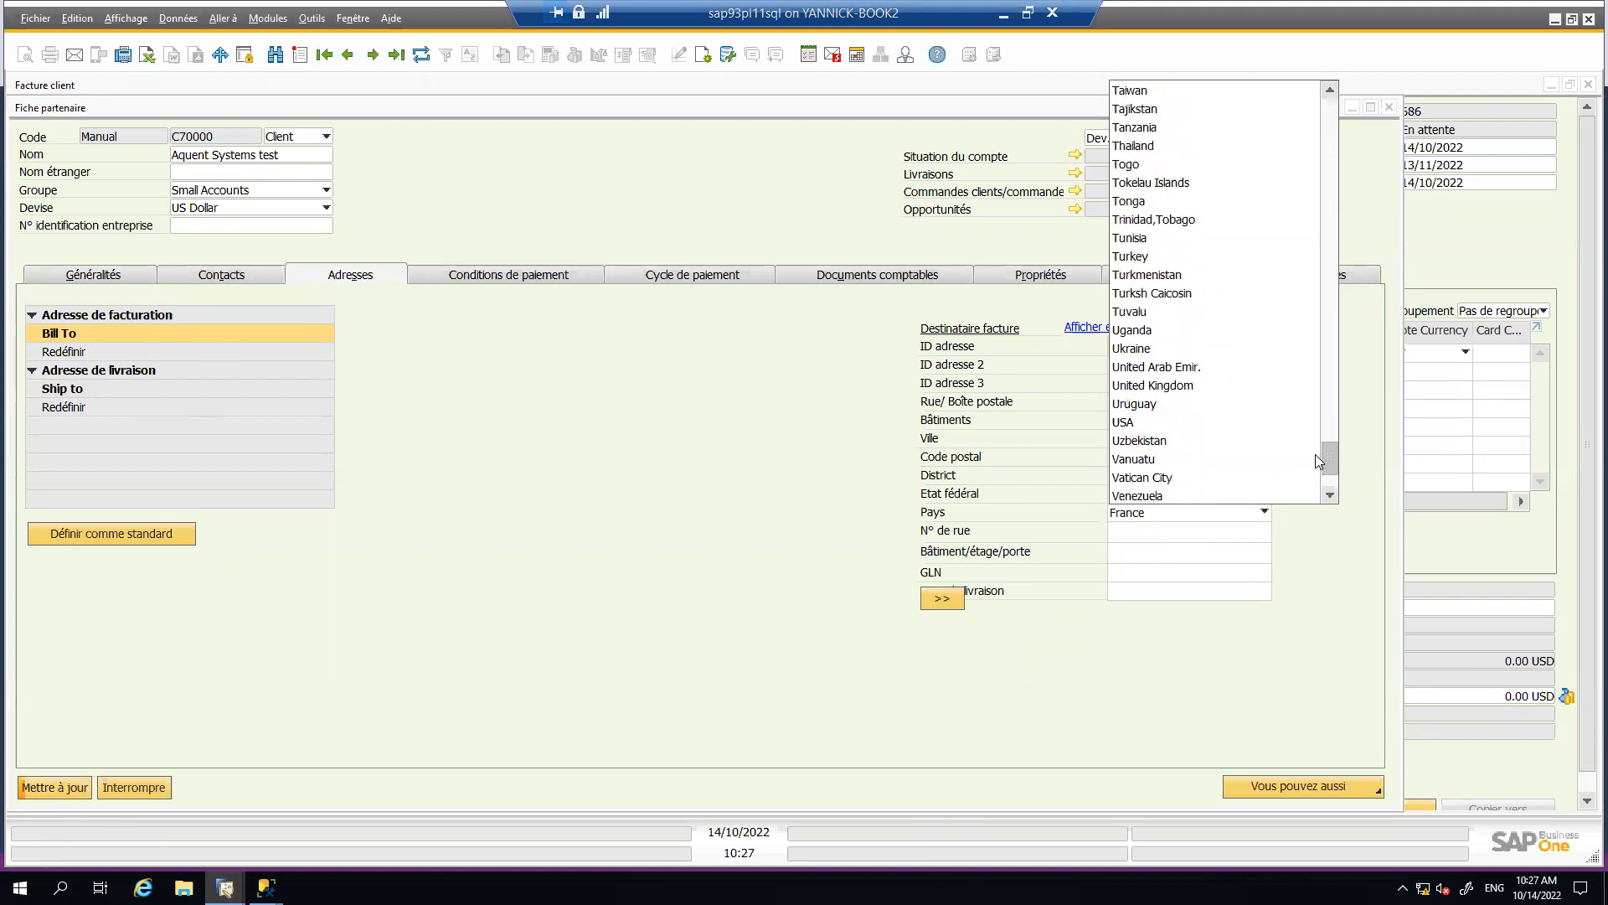
left_click(1210, 419)
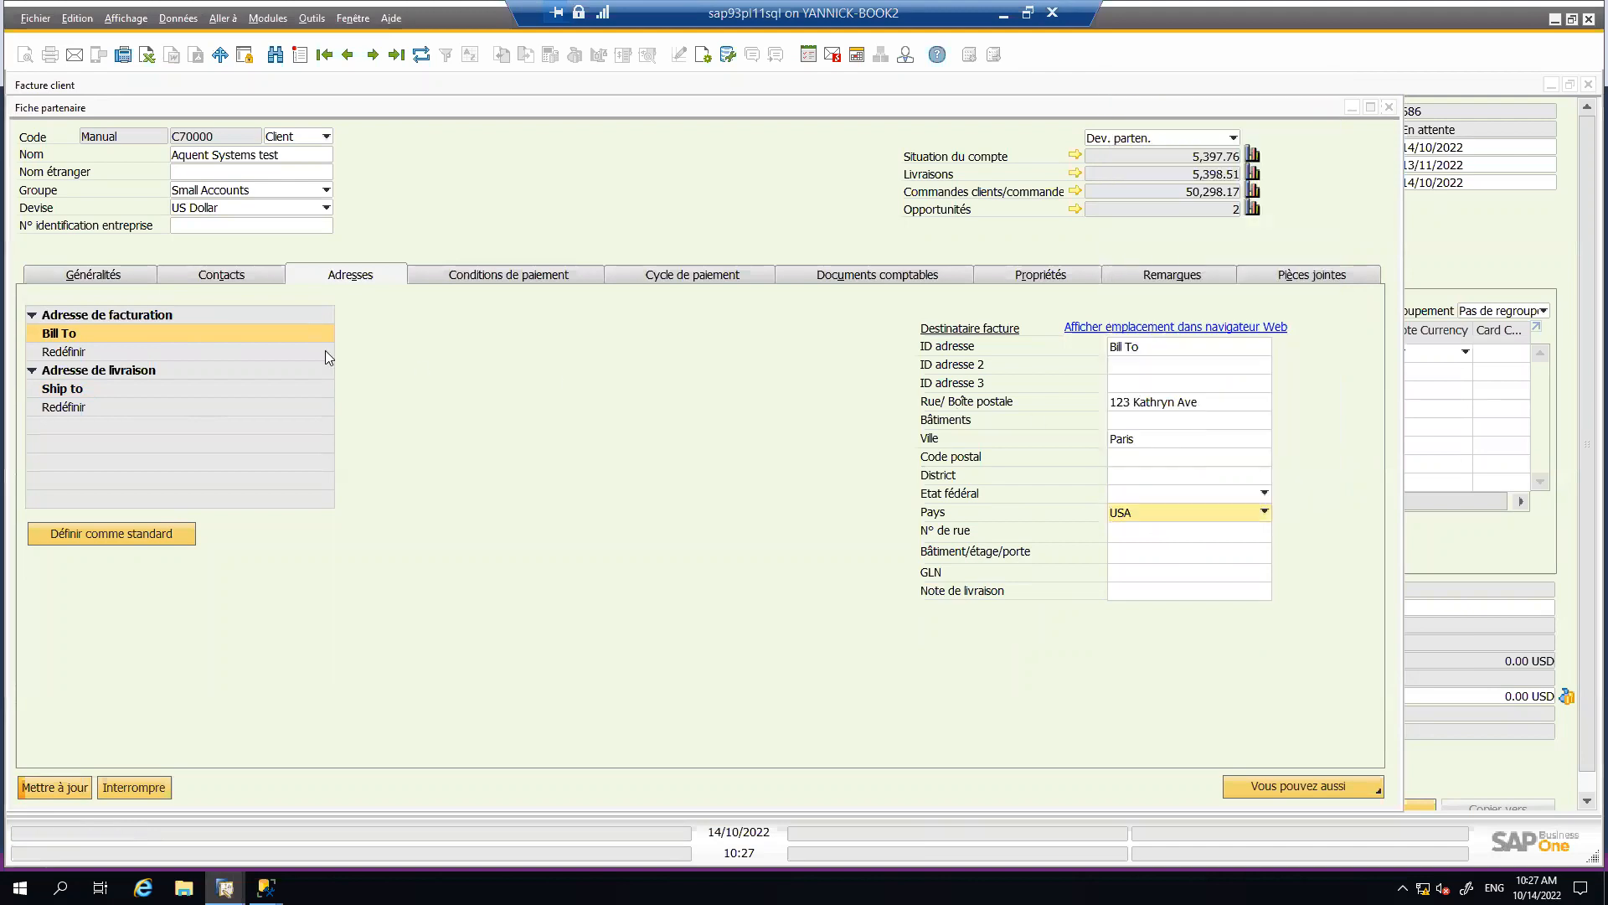
left_click(159, 387)
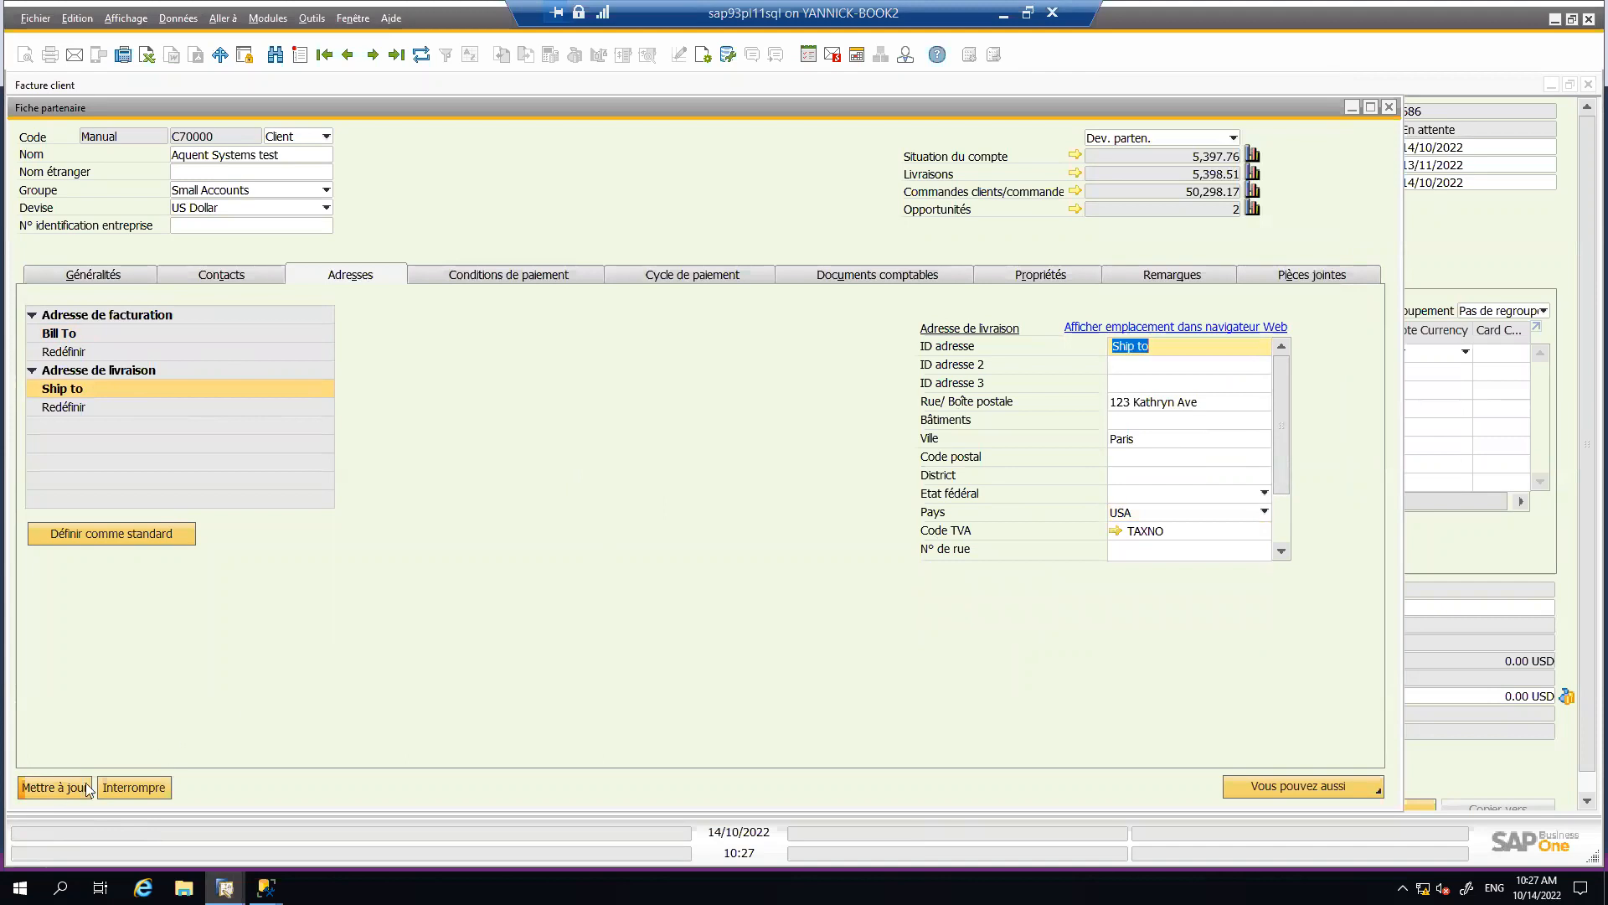
- Assign the QUEBEC OUEST territory to Aquent Systems test, and save and close the business partner record
left_click(62, 786)
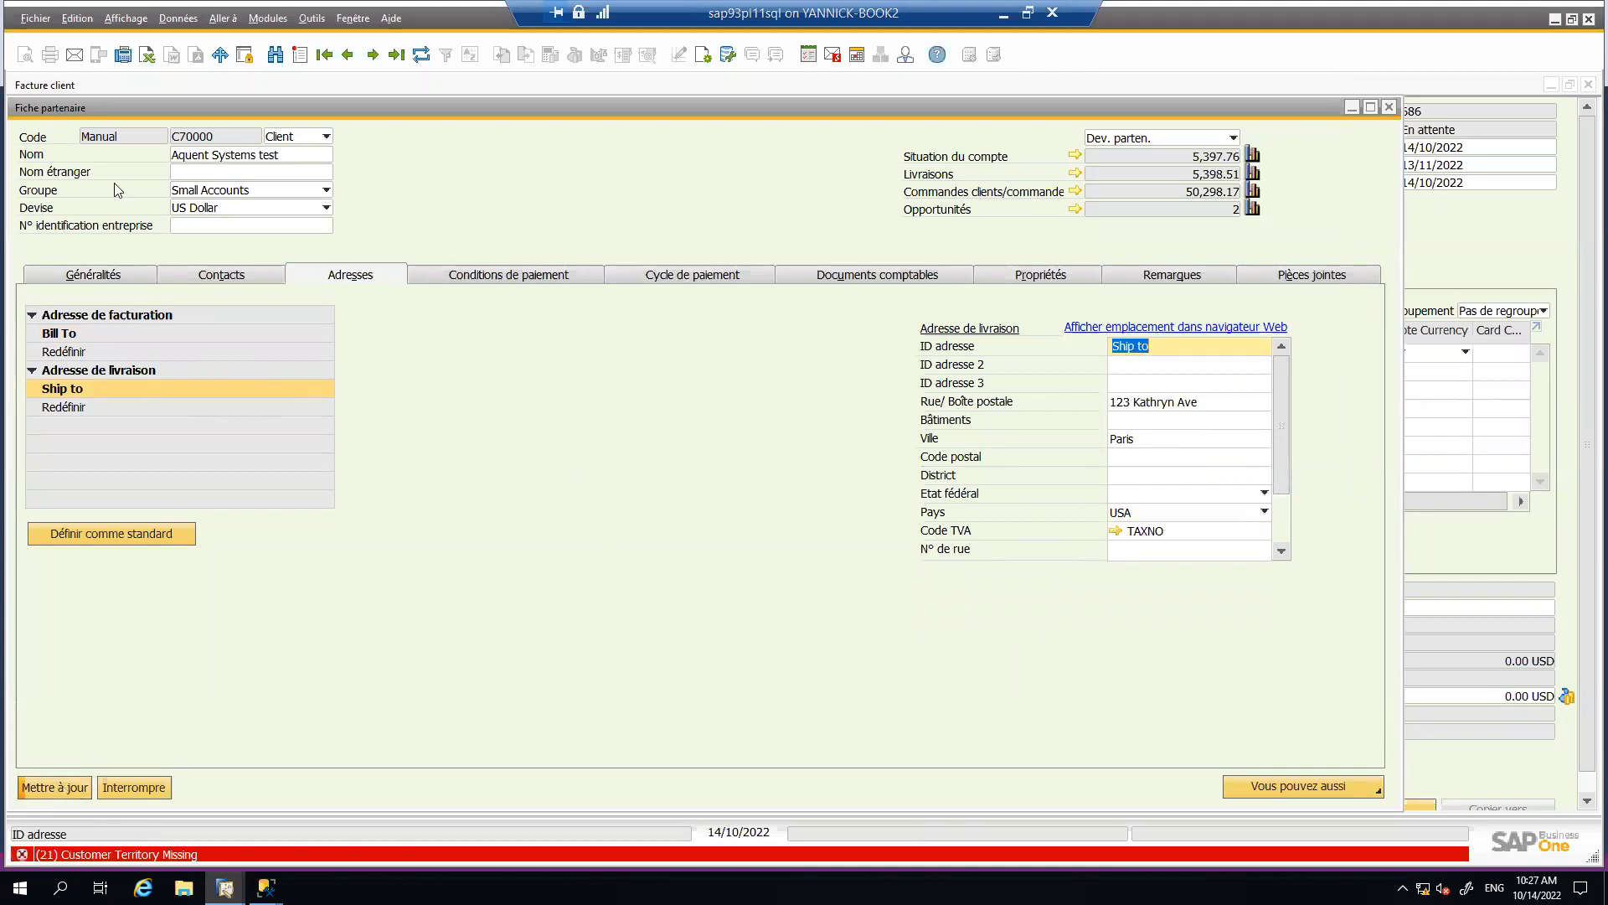
left_click(111, 278)
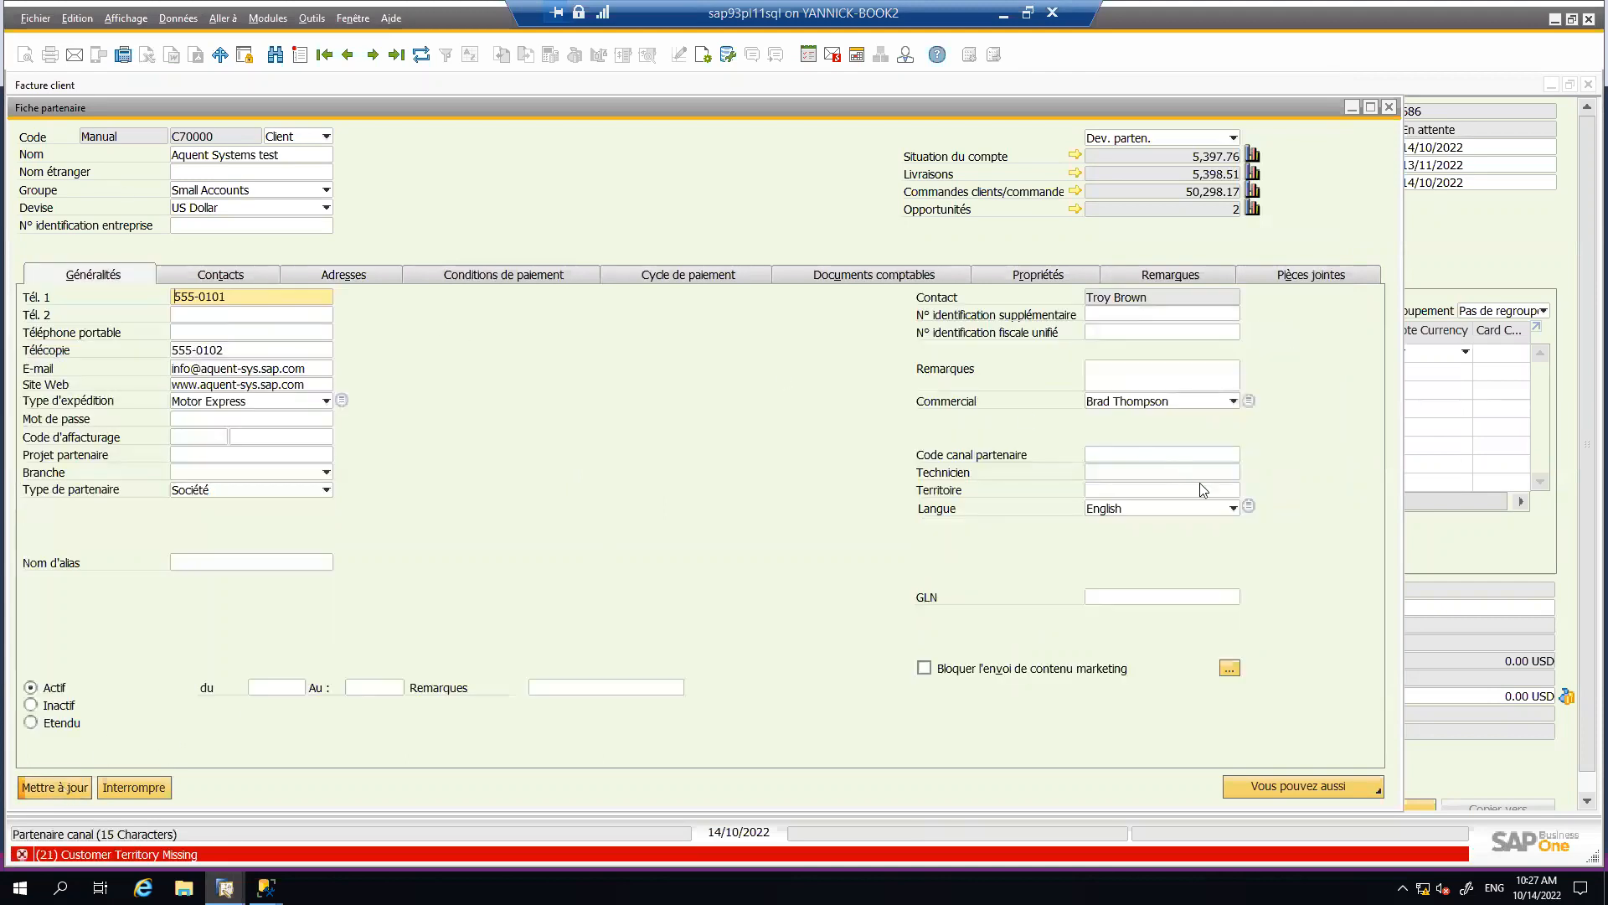
left_click(1188, 491)
left_click(1234, 489)
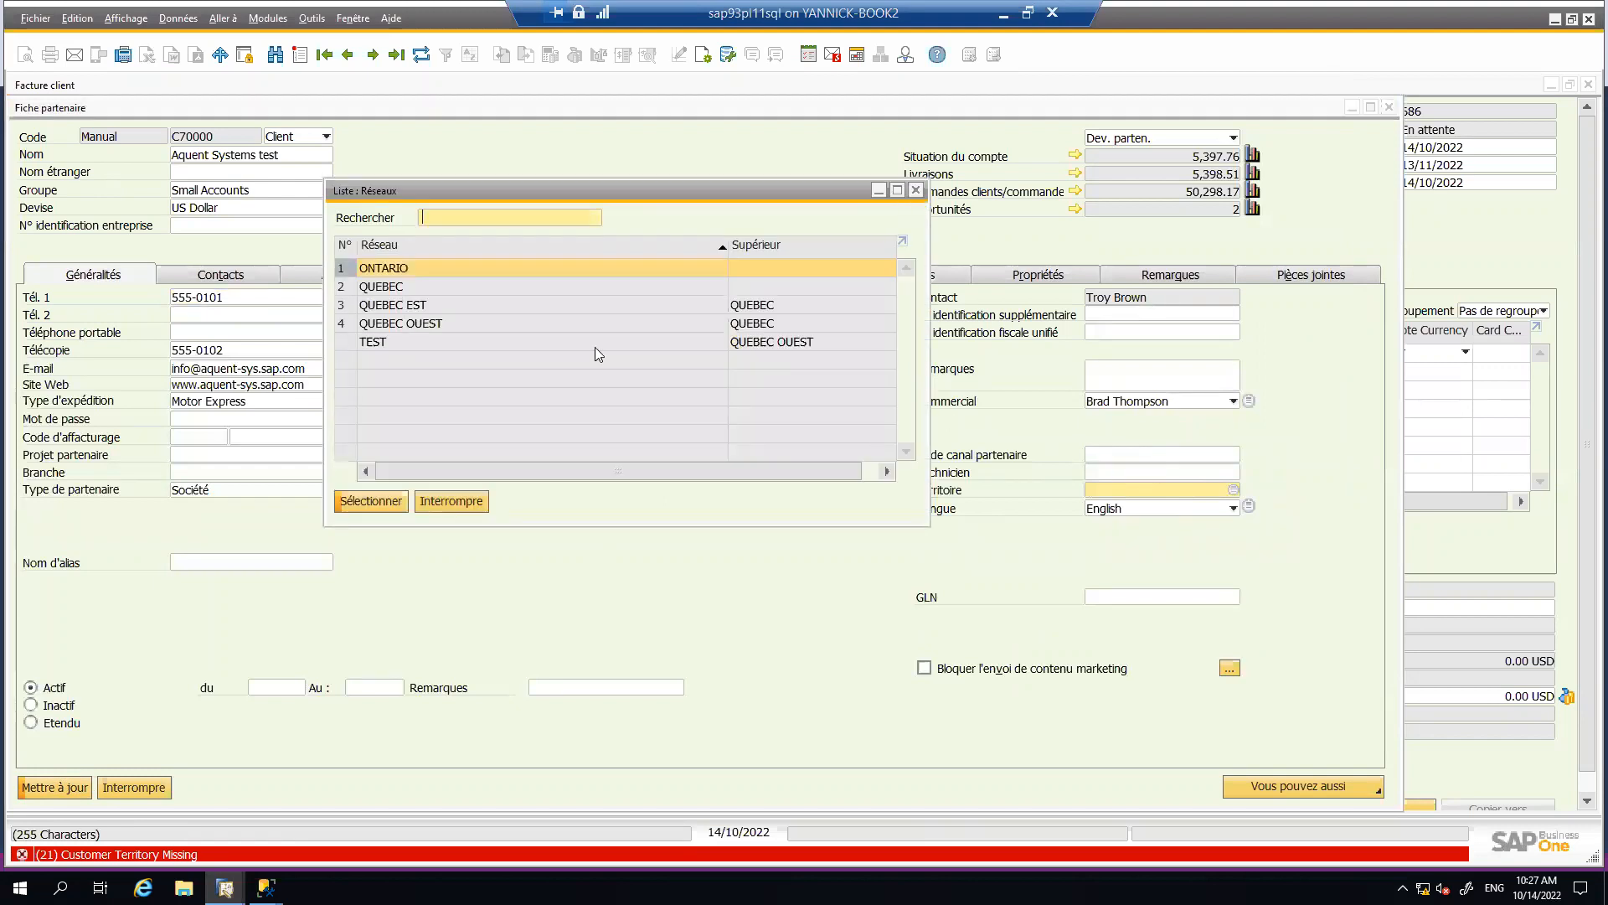
double_click(455, 327)
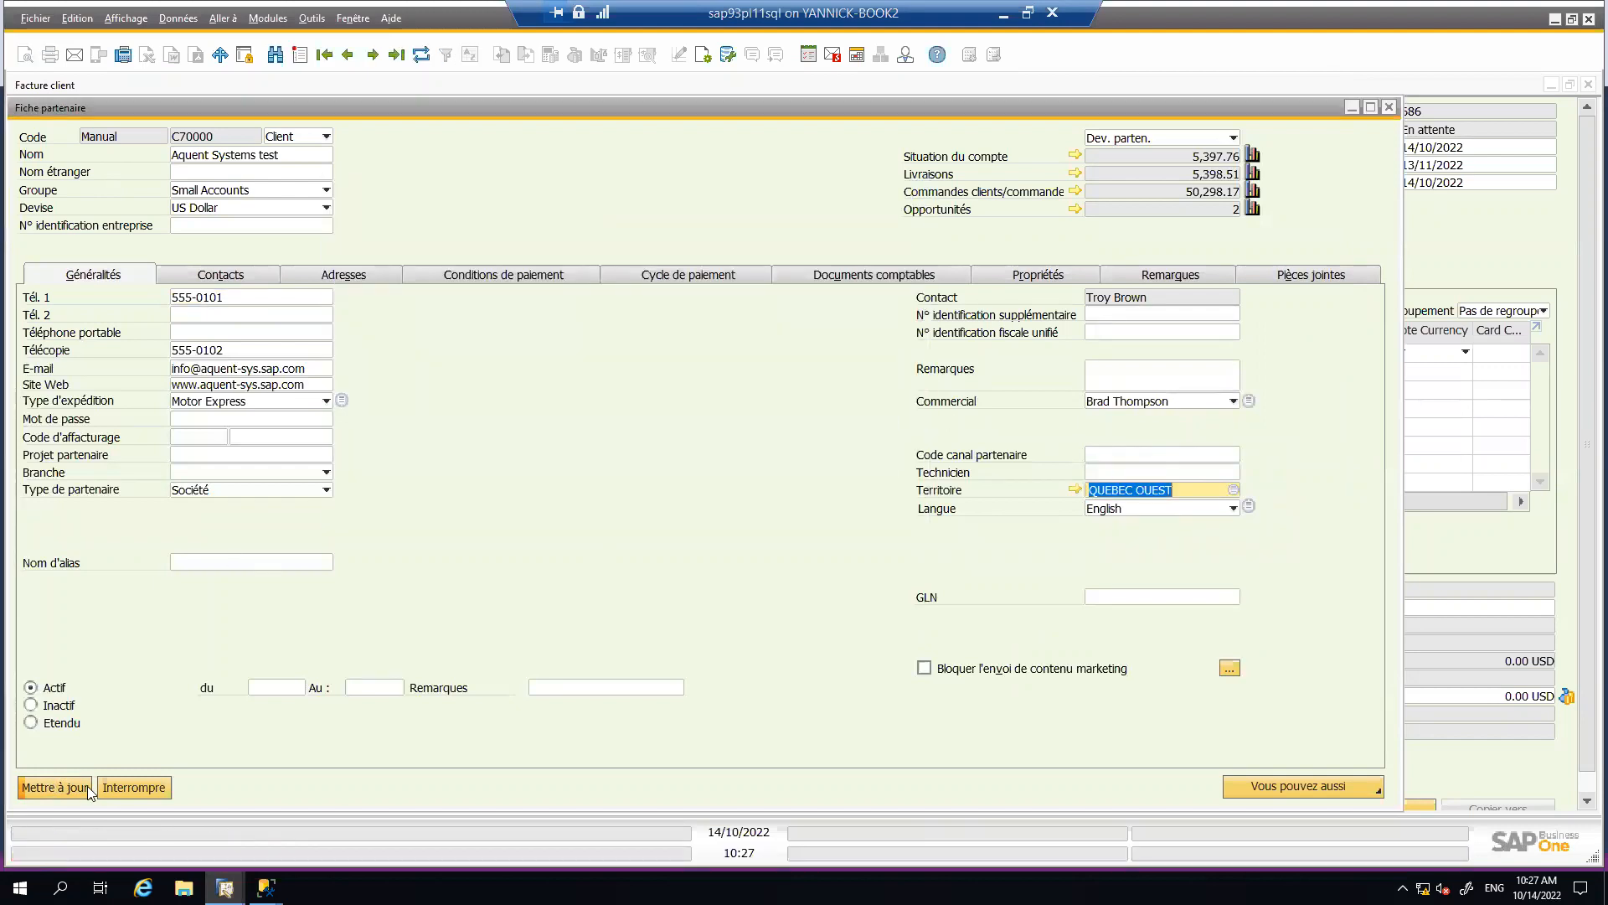
left_click(84, 787)
left_click(81, 787)
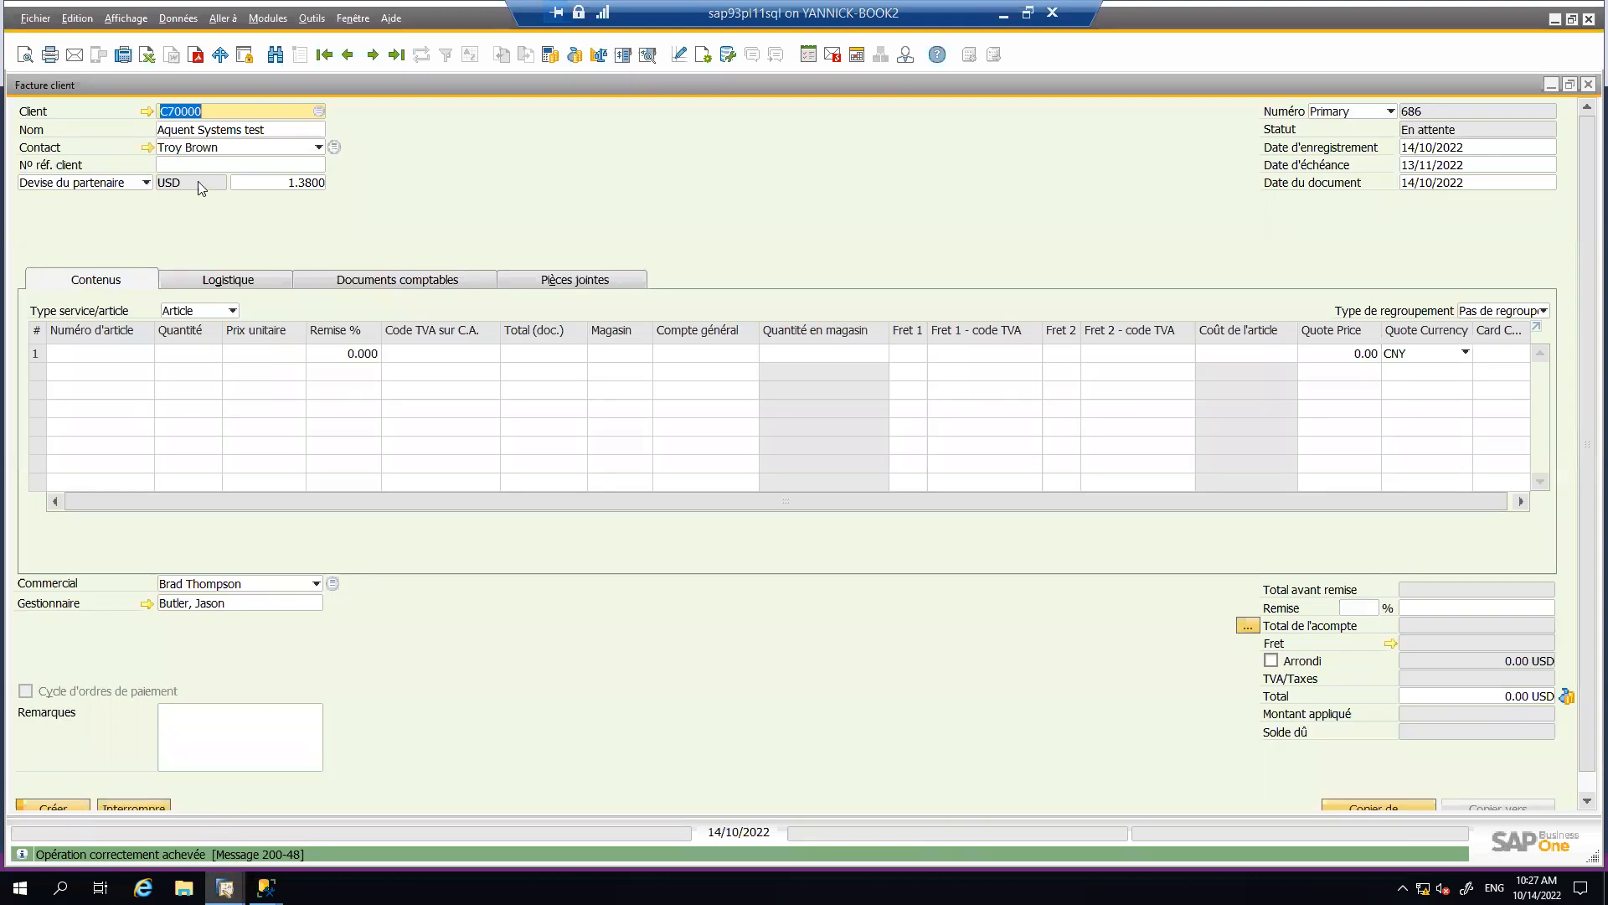
- Add the FREIGHT item to the Aquent Systems test invoice, and check the line's warehouse and general account
left_click(115, 362)
type("fr")
key("Tab")
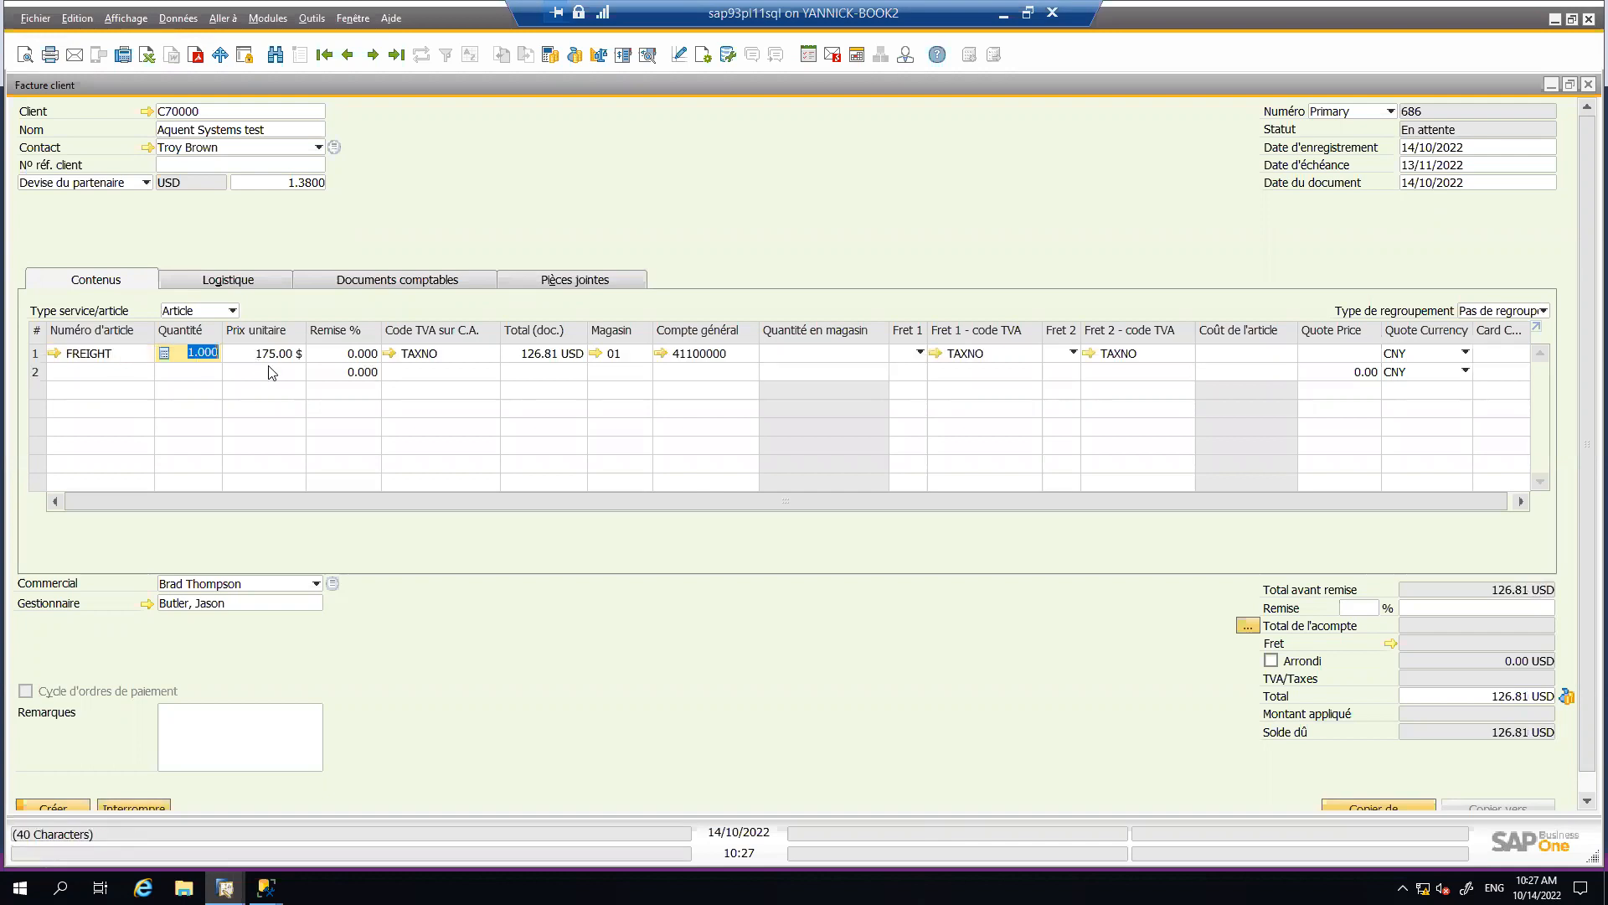
left_click(623, 358)
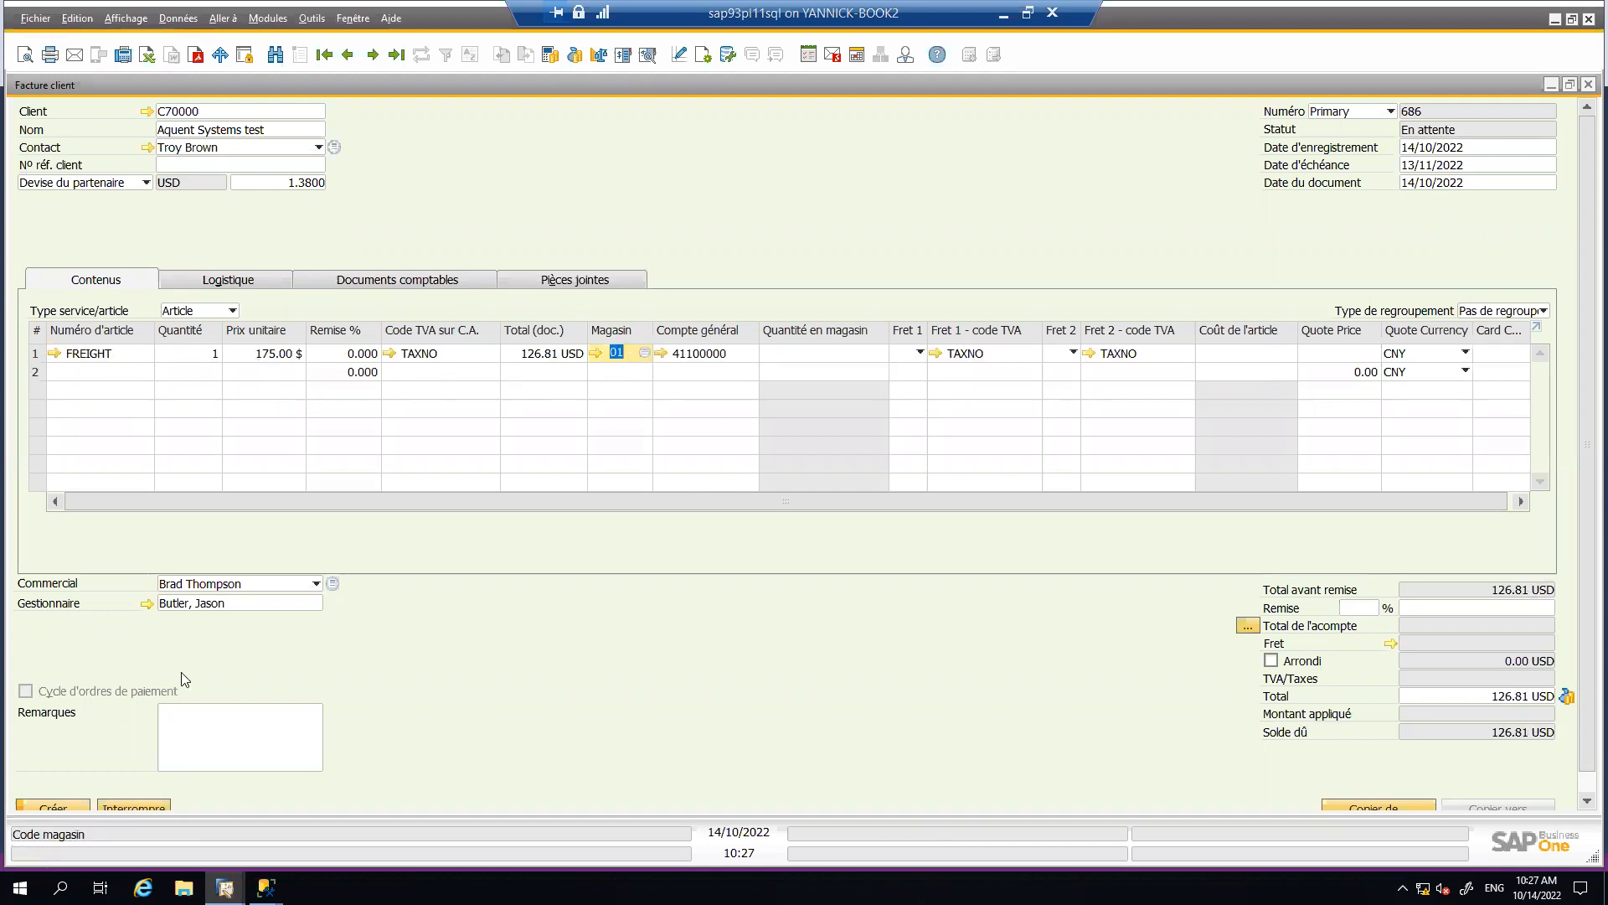
- Discard the current invoice and start a new customer invoice for Aquent Systems test
left_click(159, 808)
left_click(162, 408)
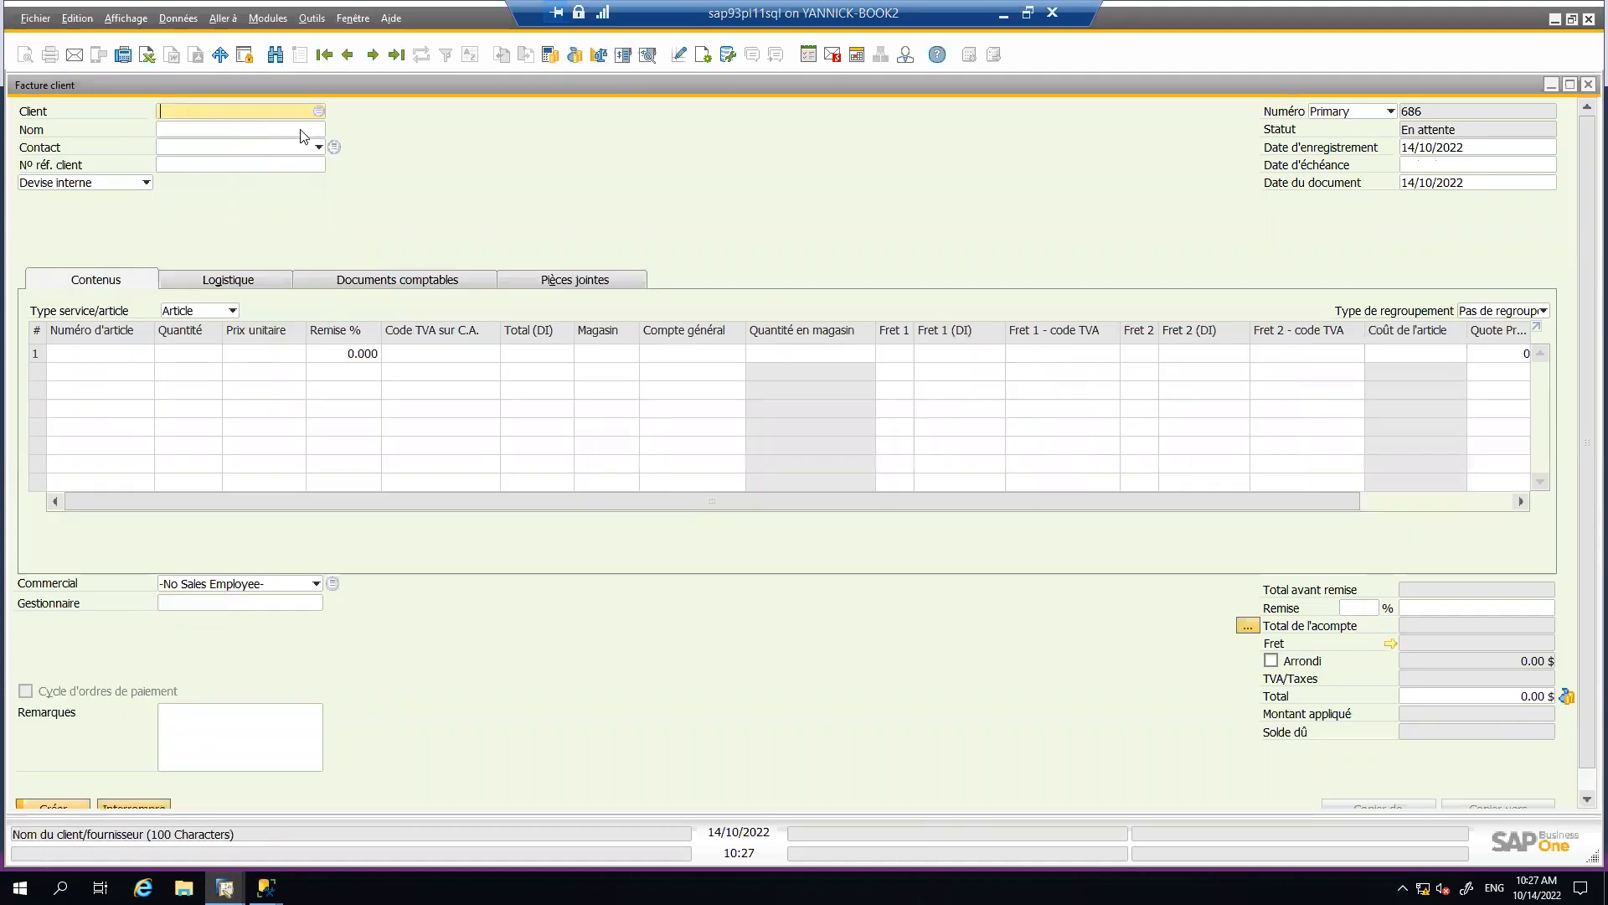
left_click(321, 112)
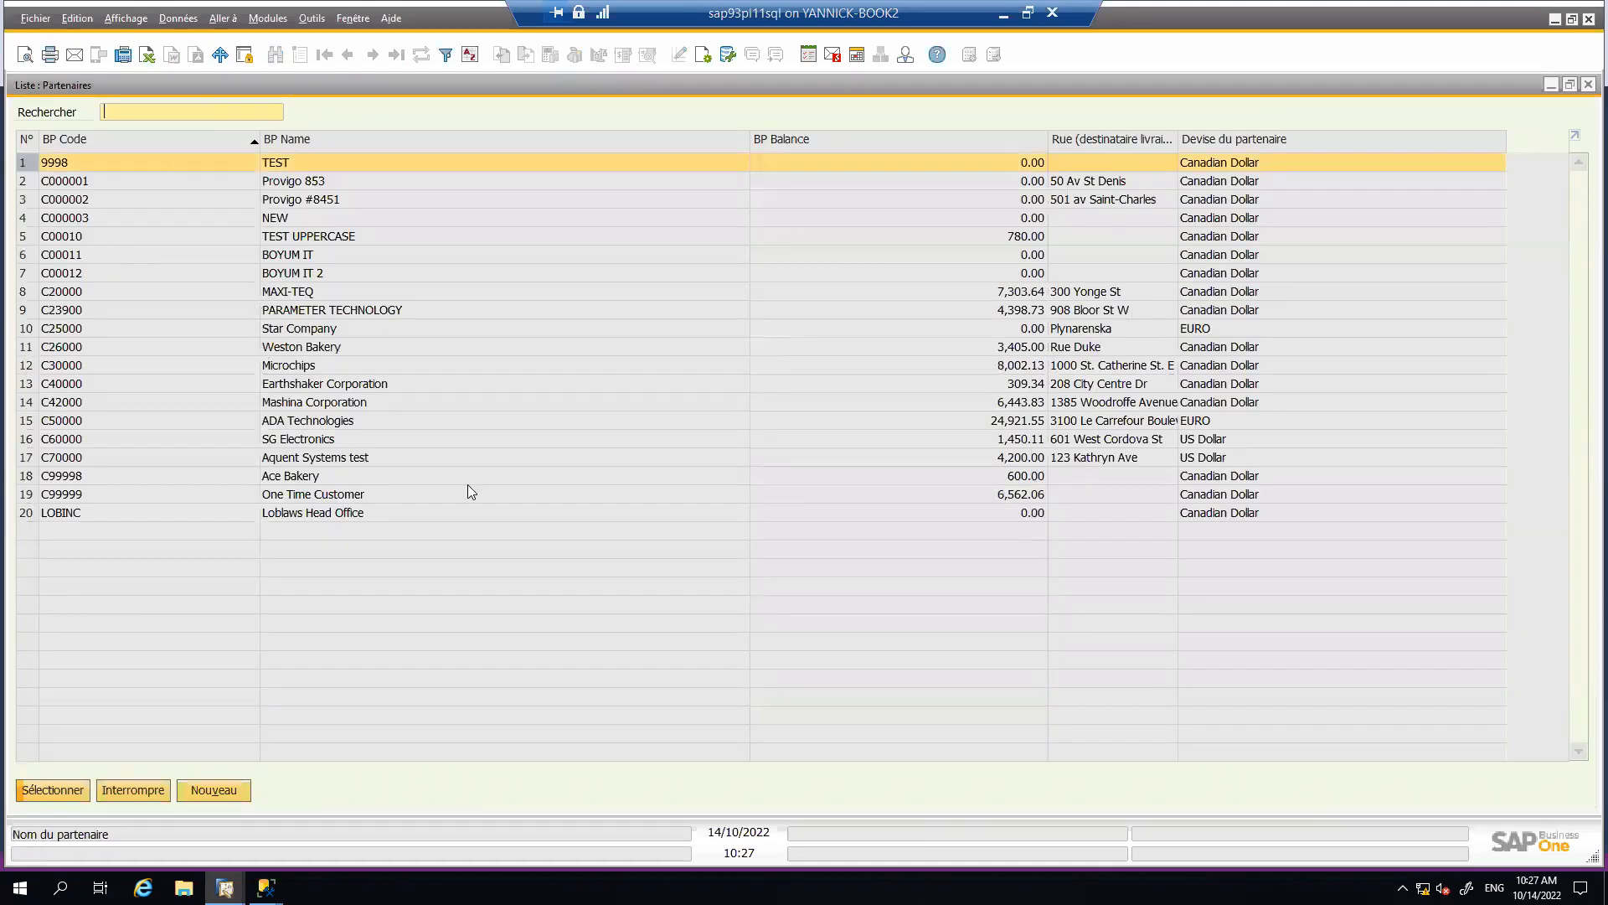
double_click(1206, 459)
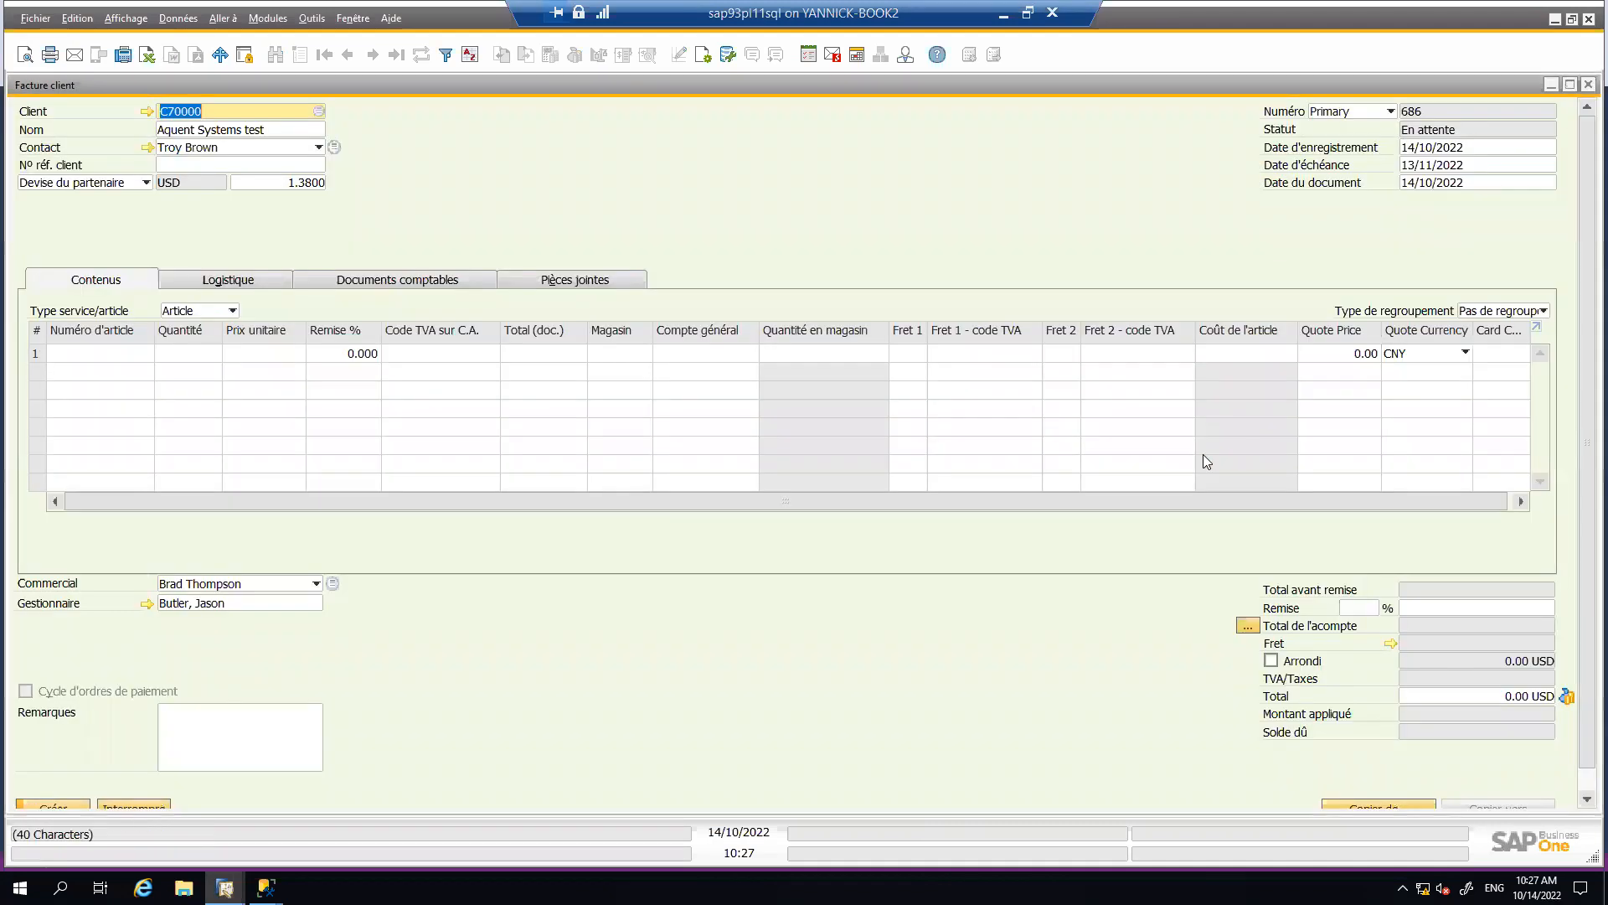
- Enter the FREIGHT item on the first line of the new invoice with its default quantity
left_click(111, 353)
type("fr")
key("Tab")
key("Tab")
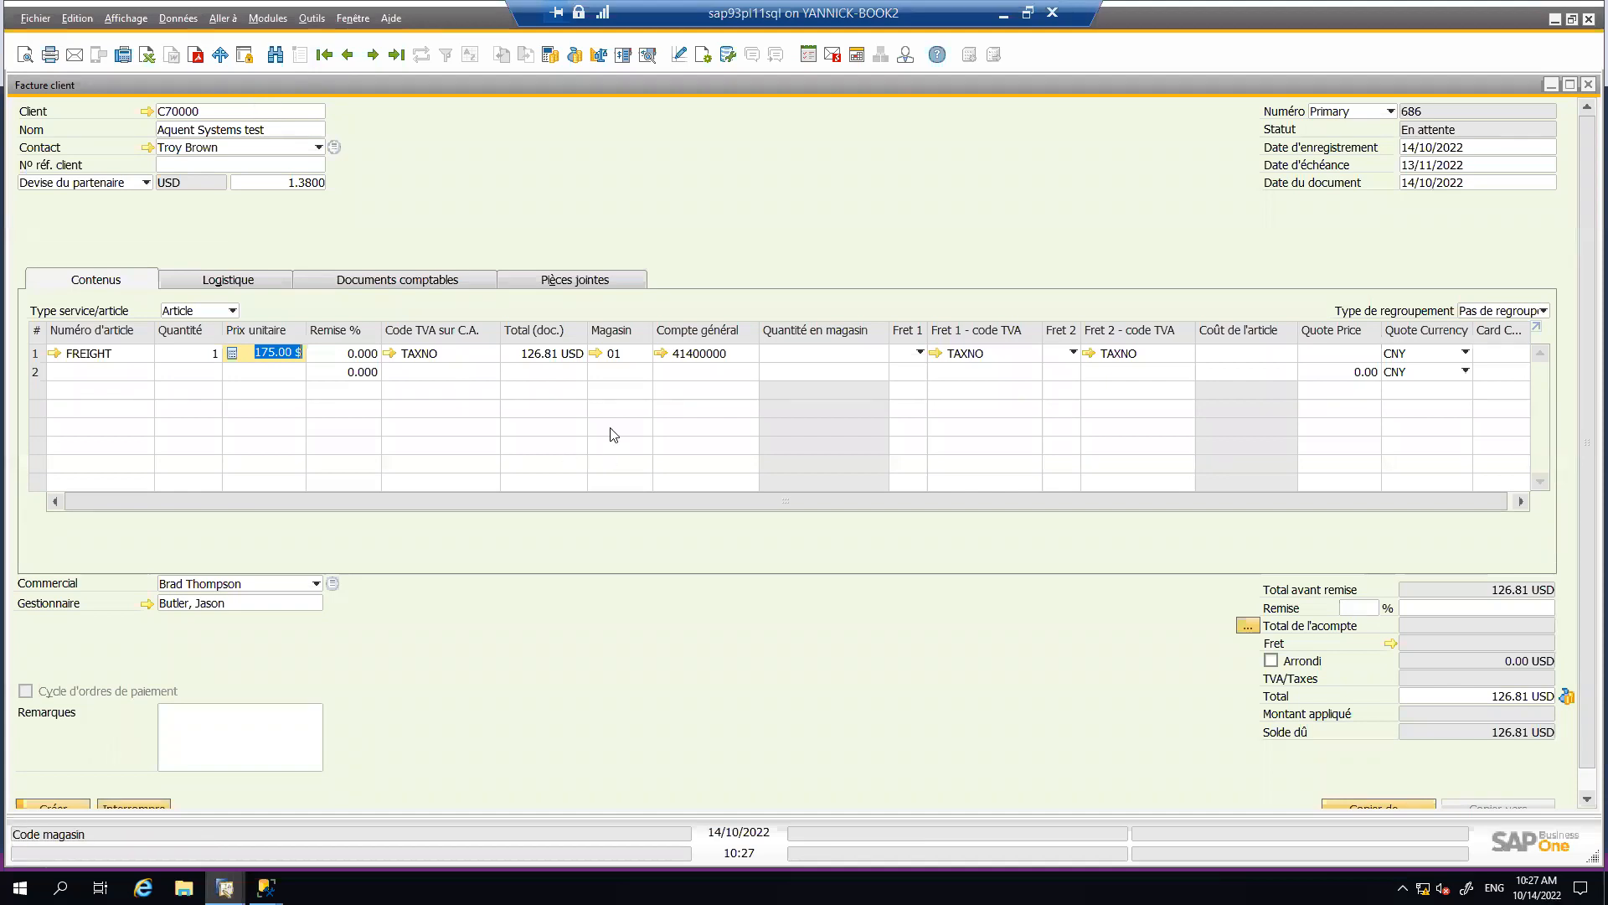
- Switch the FREIGHT line's warehouse to 02 to test which general account is determined
left_click(628, 351)
type("02")
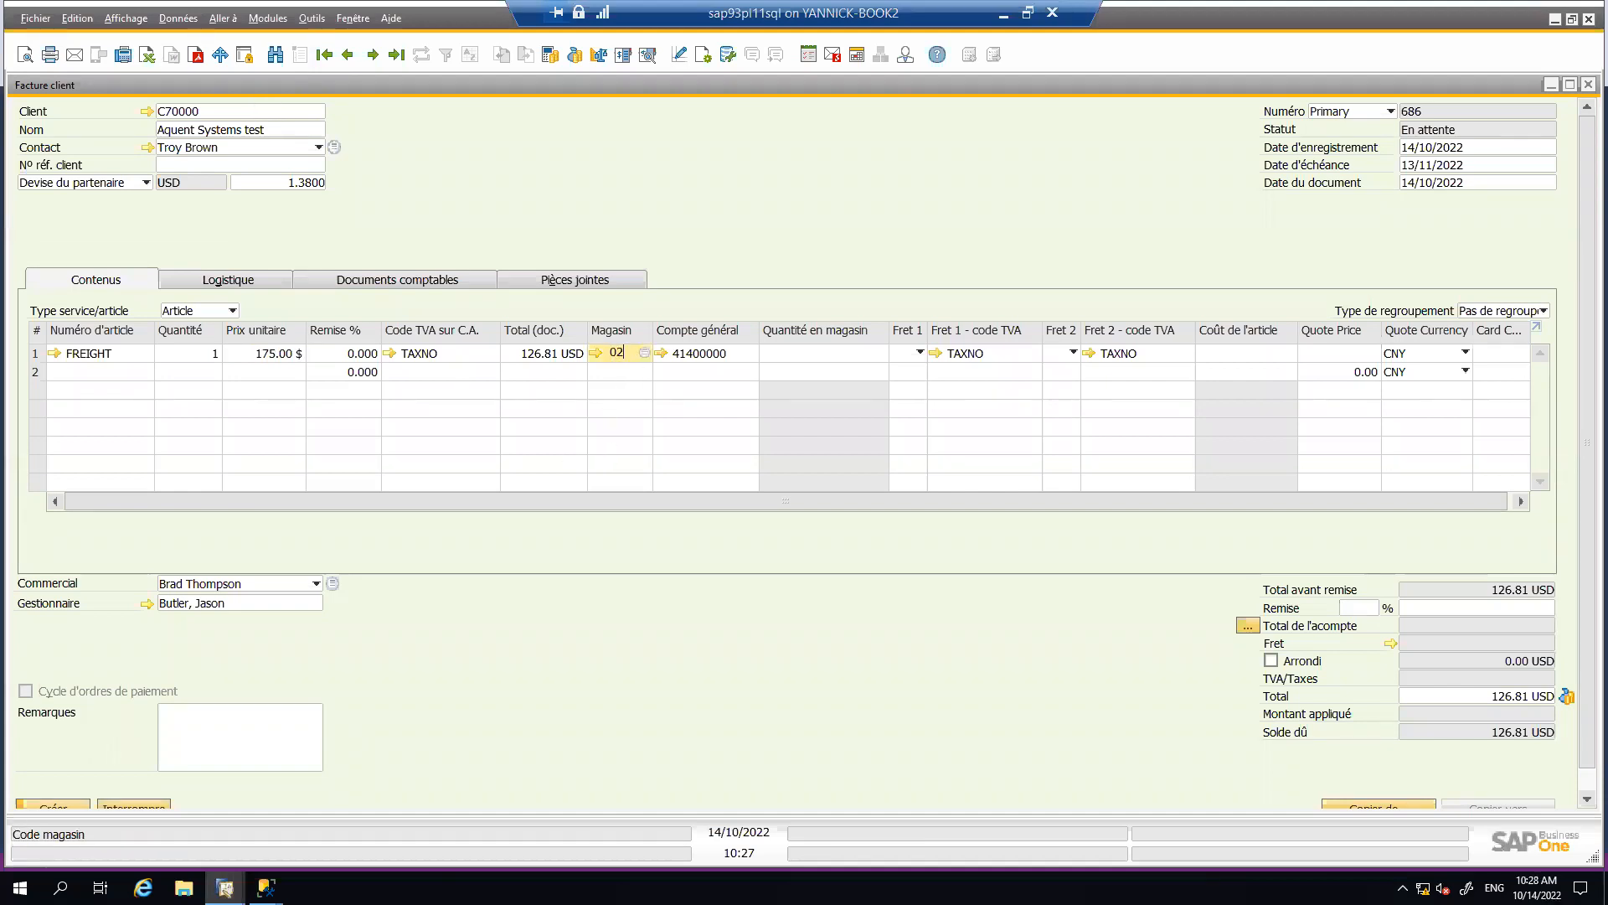
key("Tab")
left_click(628, 352)
key("Tab")
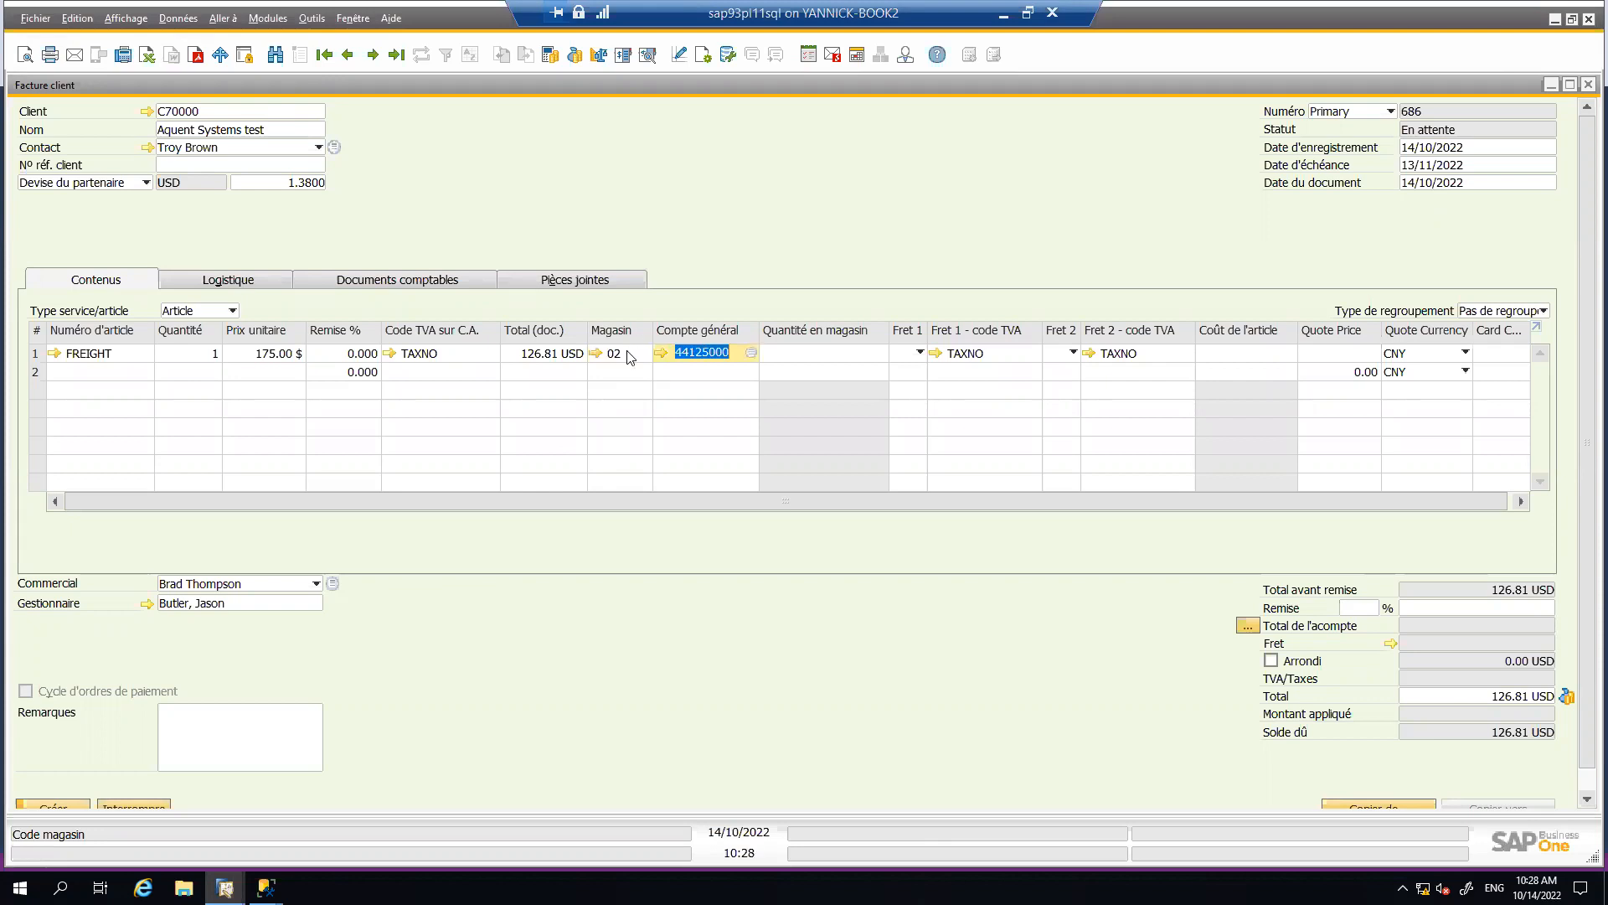
- Compare the warehouse, ship-to country and Compte de produit of each rule in the extended inventory account determination rules
left_click(629, 352)
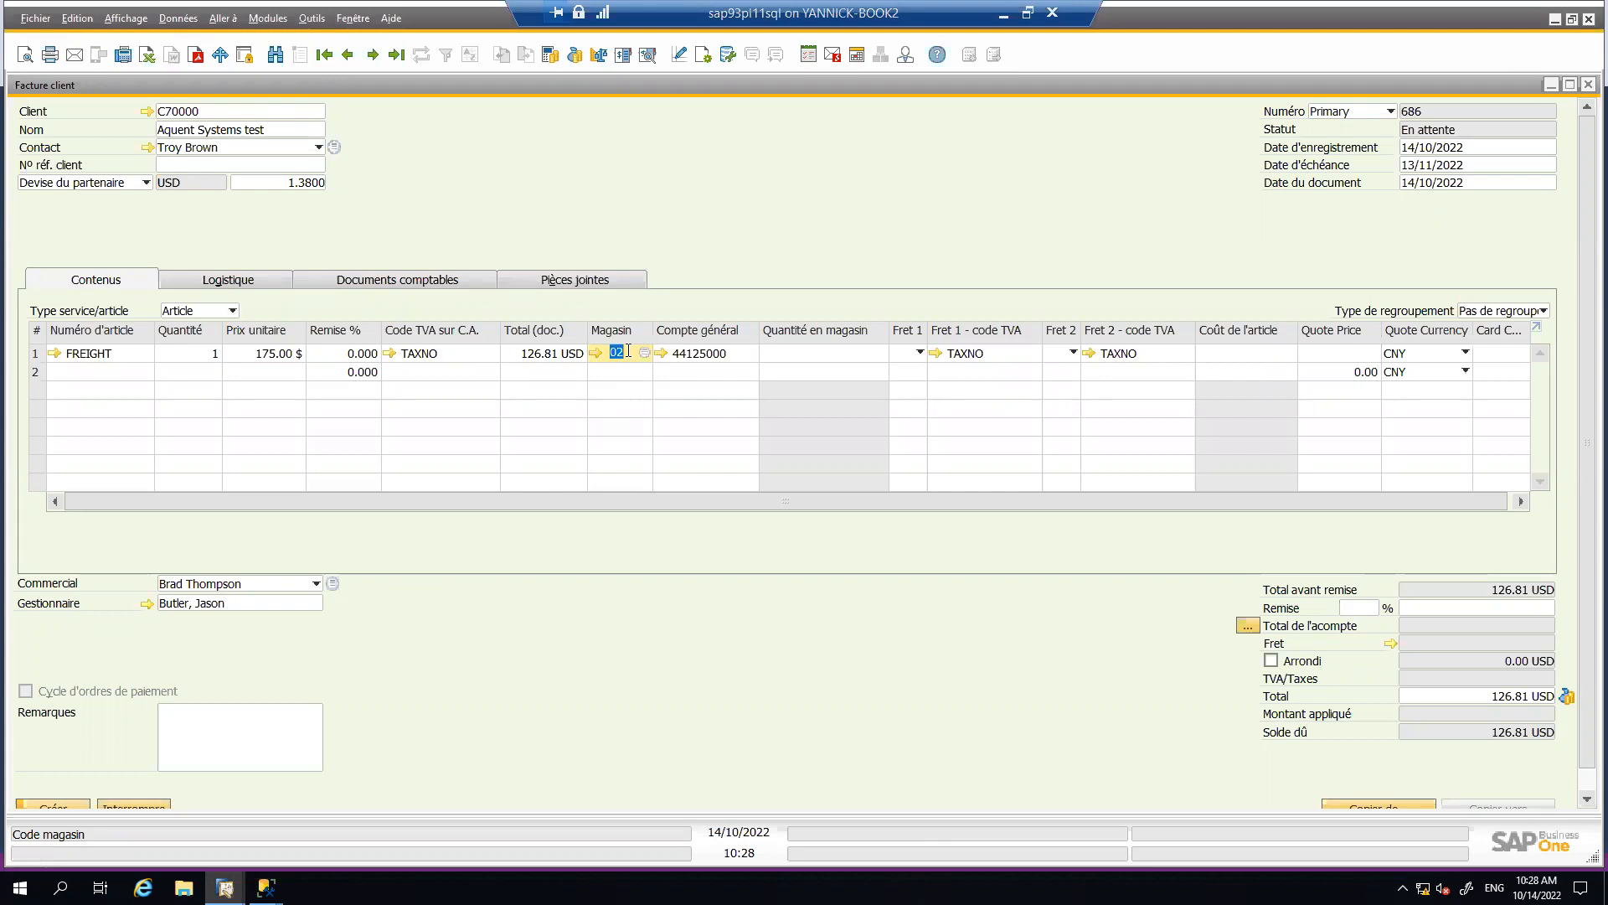
left_click(348, 22)
left_click(466, 263)
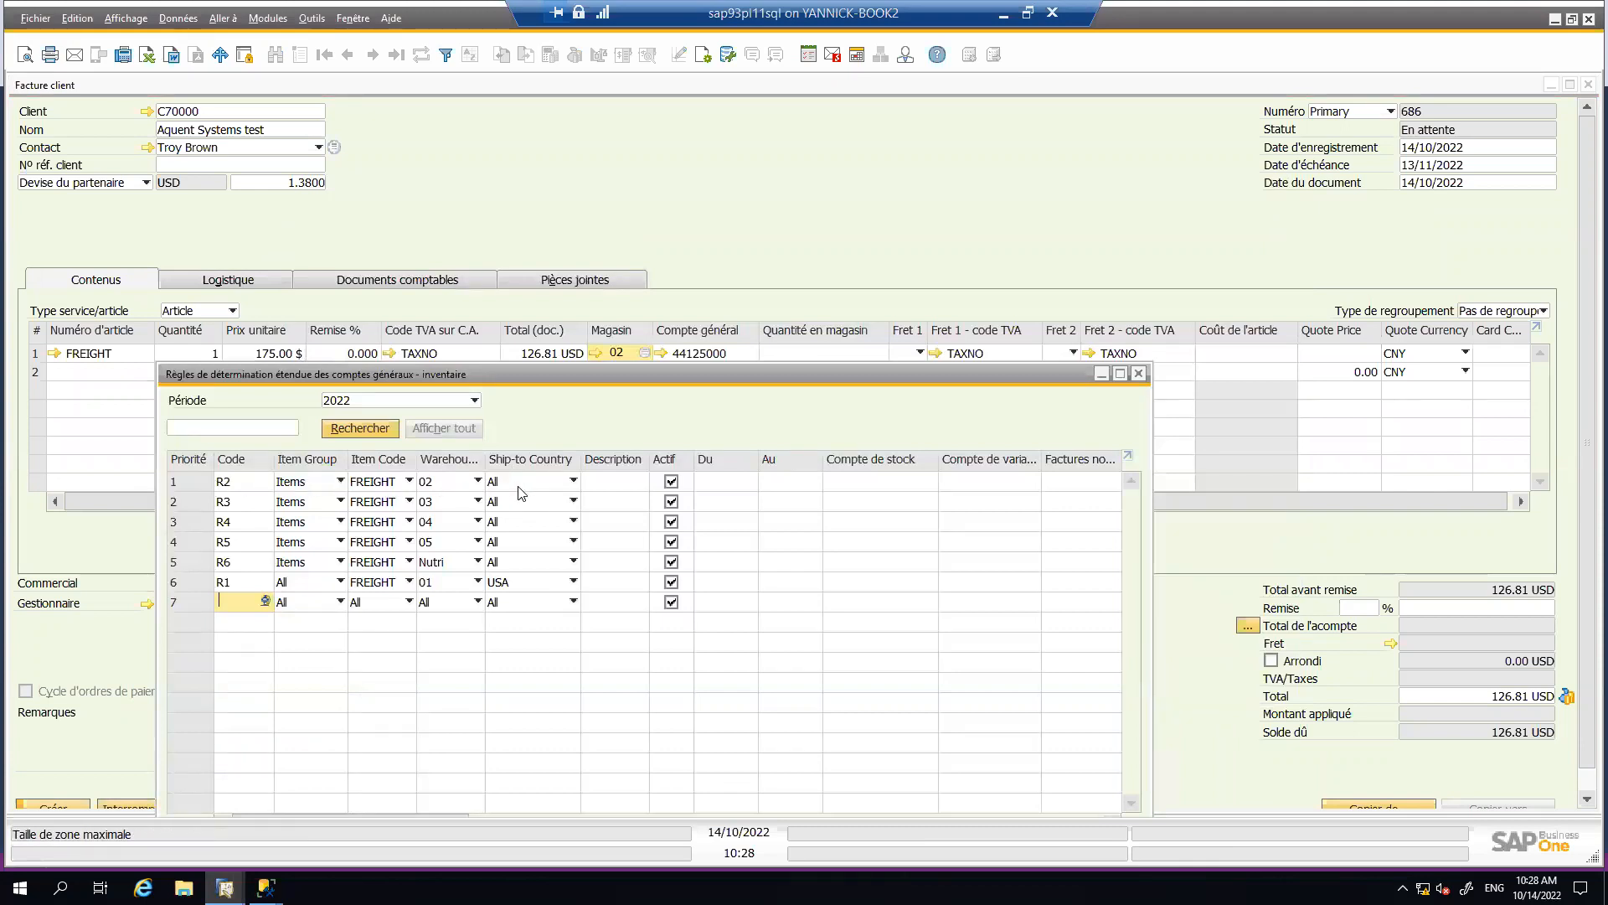
left_click_drag(457, 814, 597, 815)
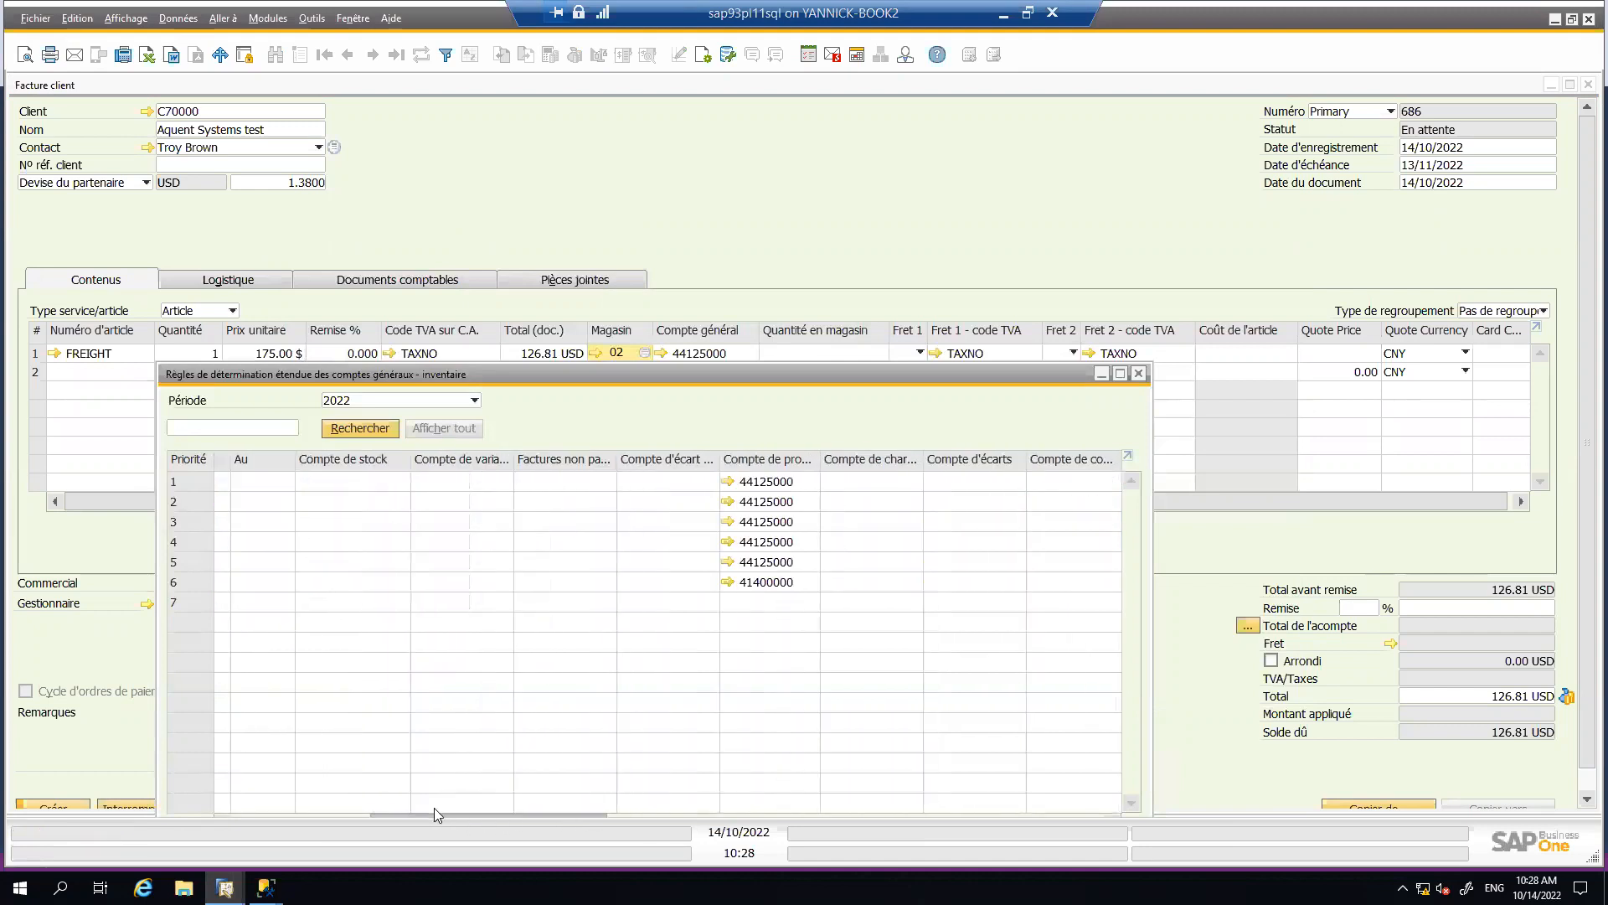
left_click_drag(434, 814, 296, 814)
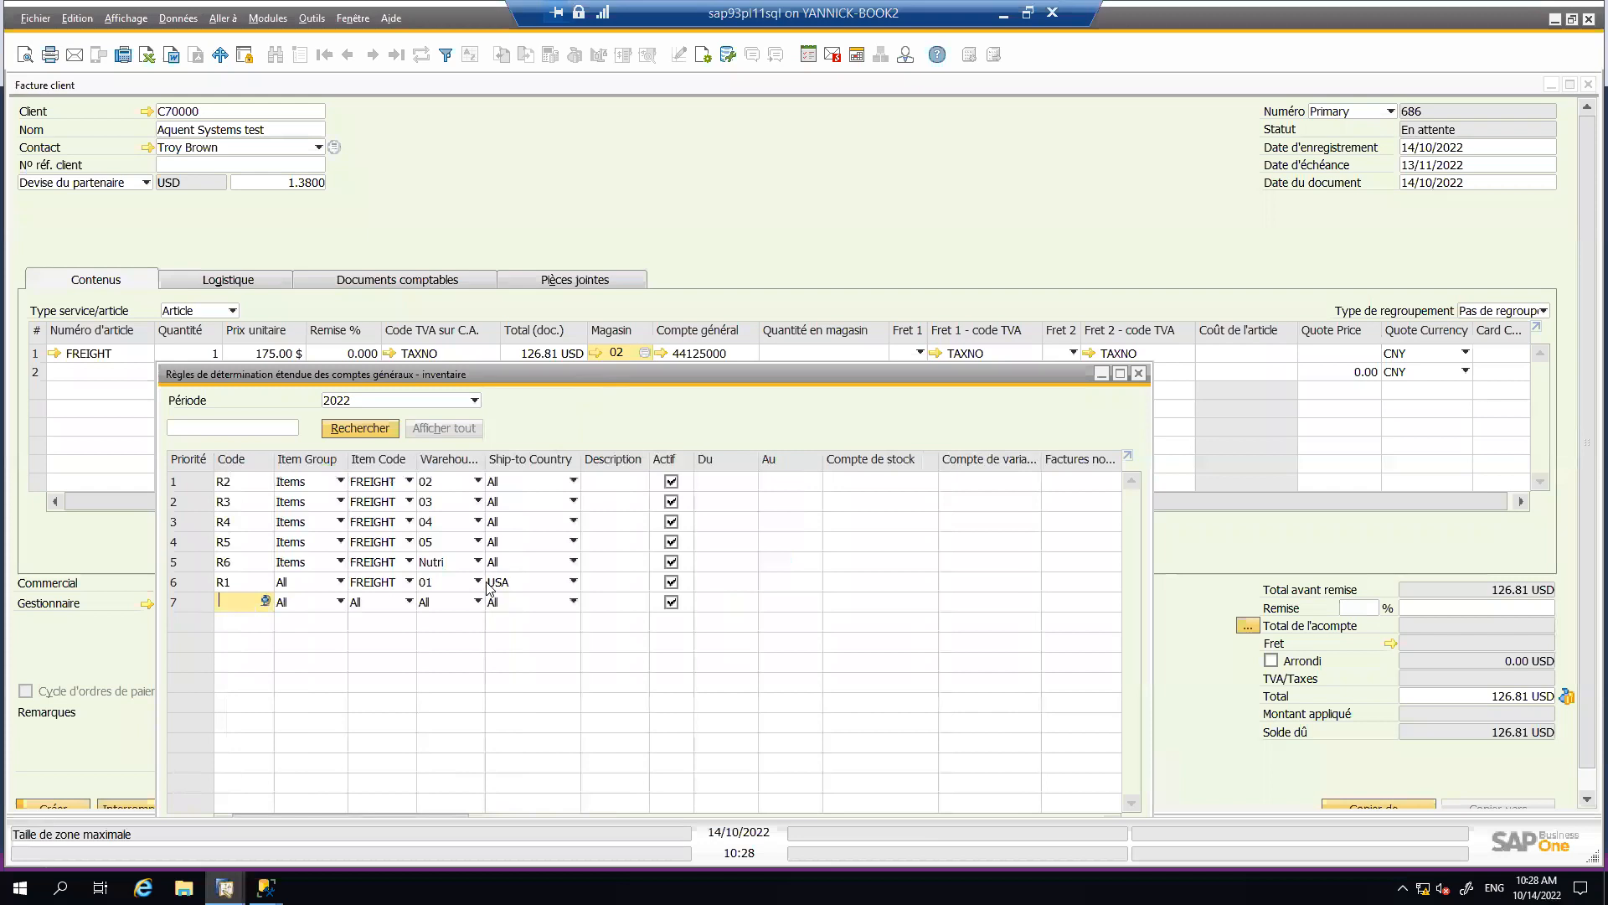
- Return to the invoice and set the FREIGHT line's warehouse to 01 to retest the general account
left_click(625, 348)
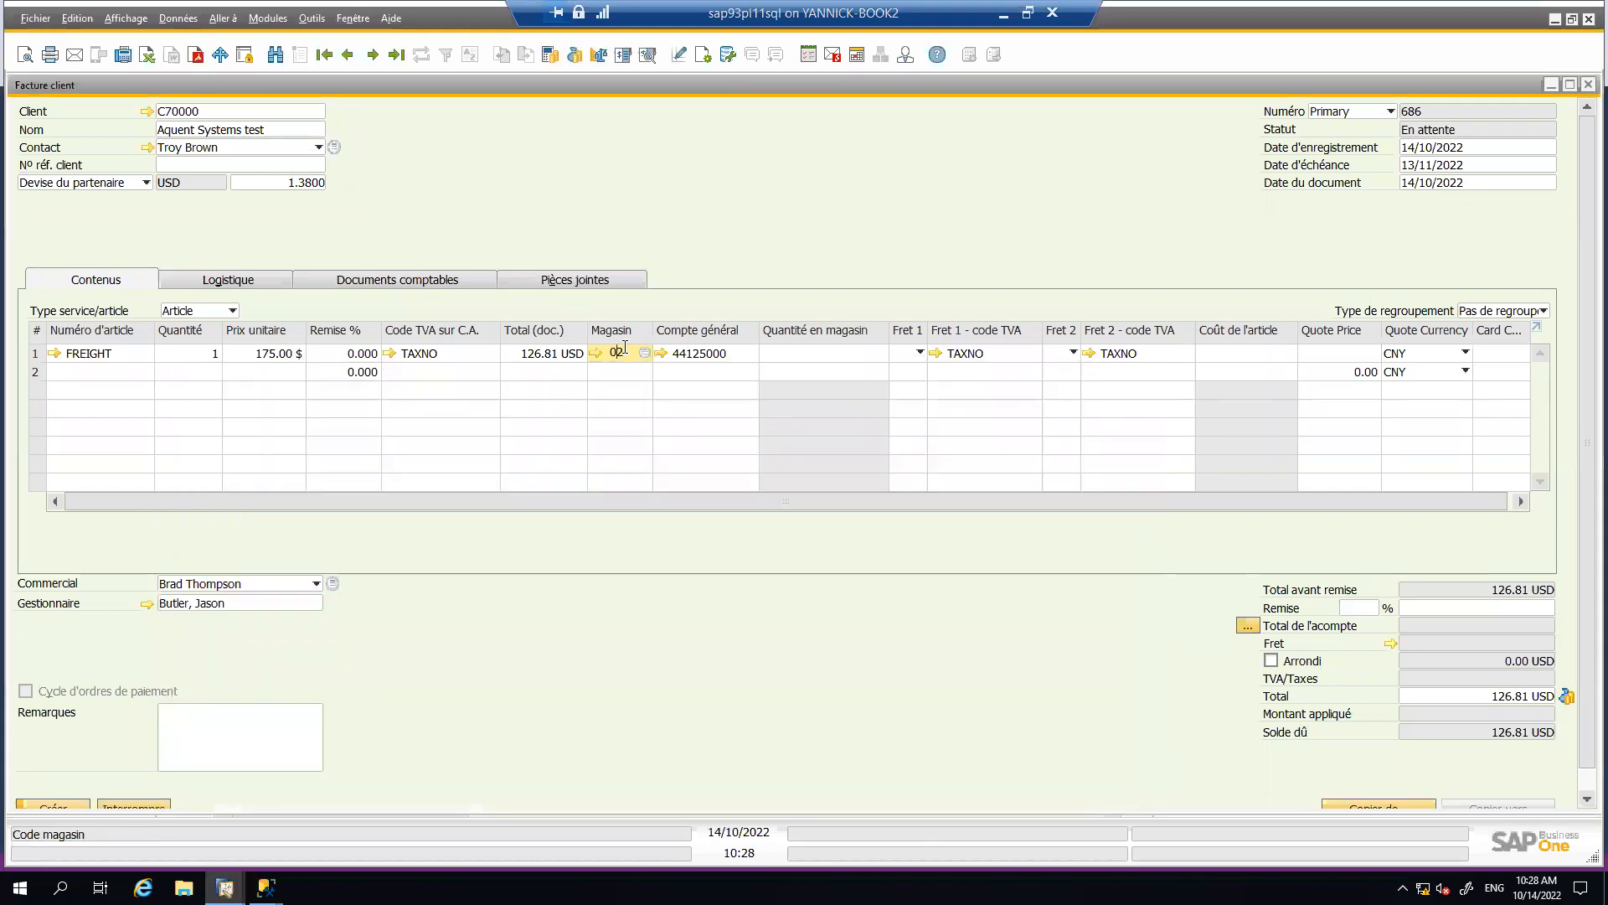
type("01")
key("BackSpace")
key("BackSpace")
key("BackSpace")
type("01")
key("Tab")
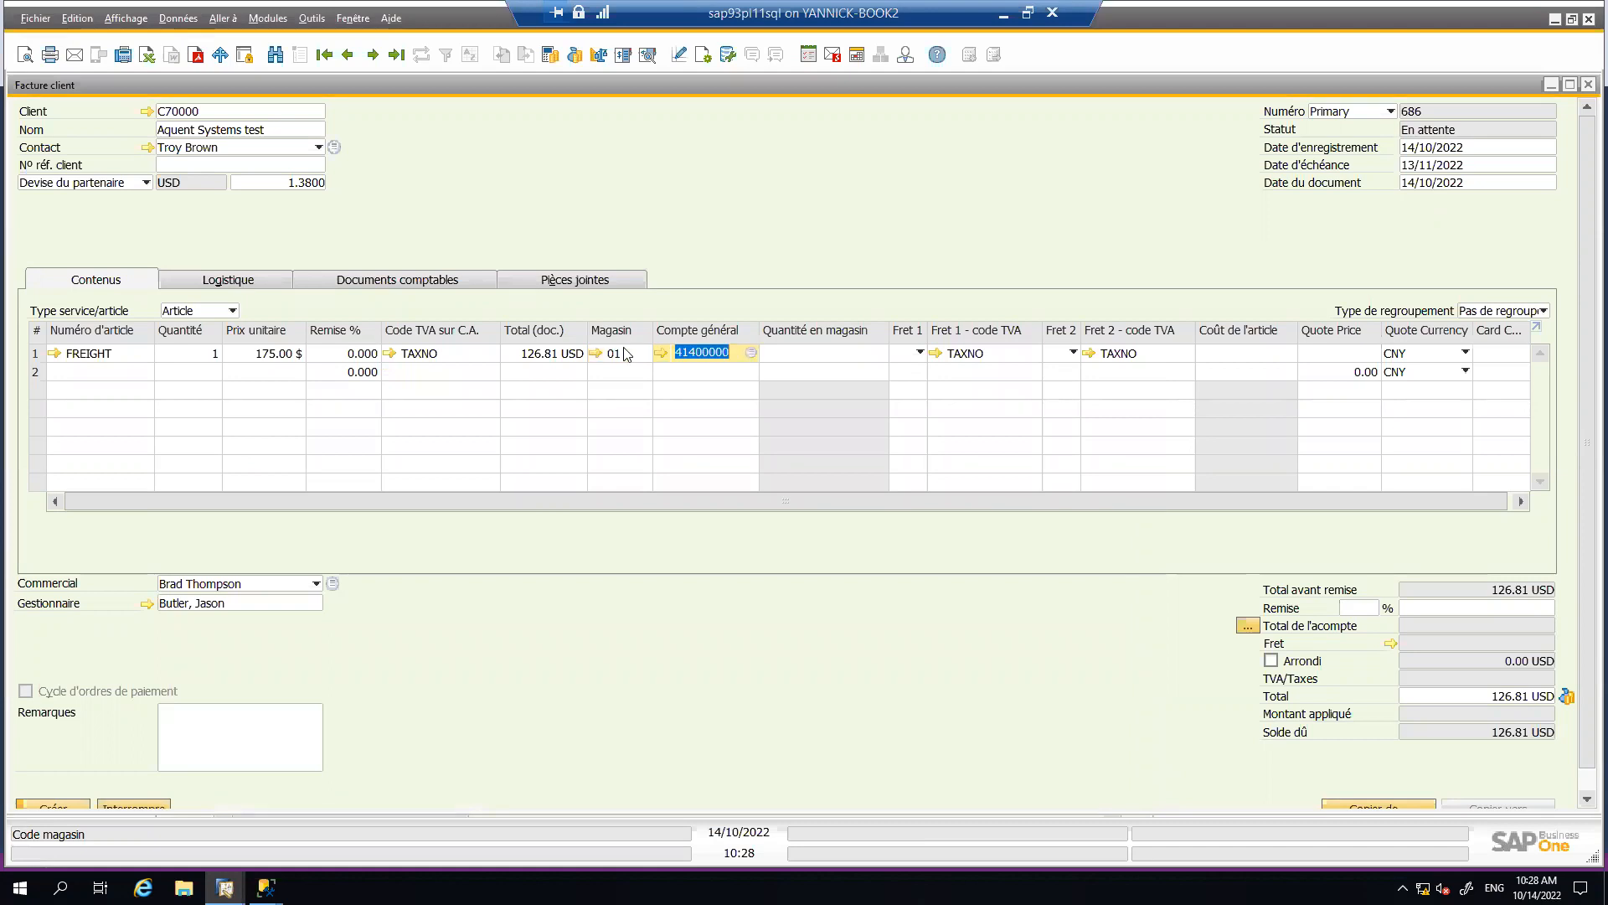
- Bring the extended inventory account determination rules back over the invoice to review the 2022 FREIGHT rules
left_click(353, 18)
left_click(469, 268)
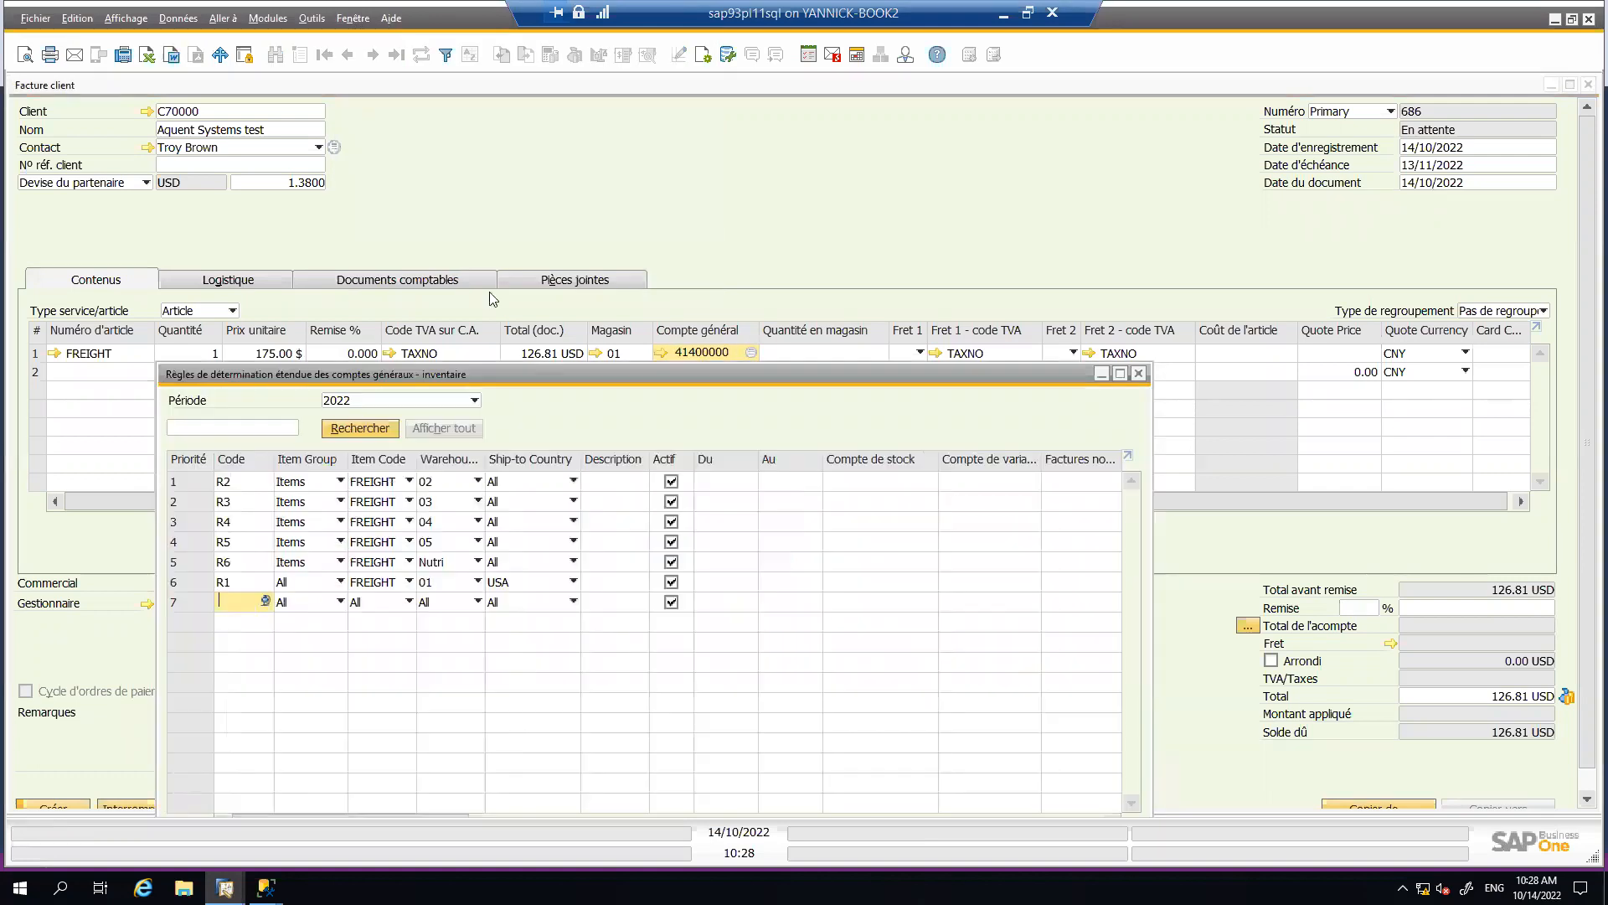
left_click_drag(447, 815, 621, 815)
left_click_drag(426, 815, 255, 814)
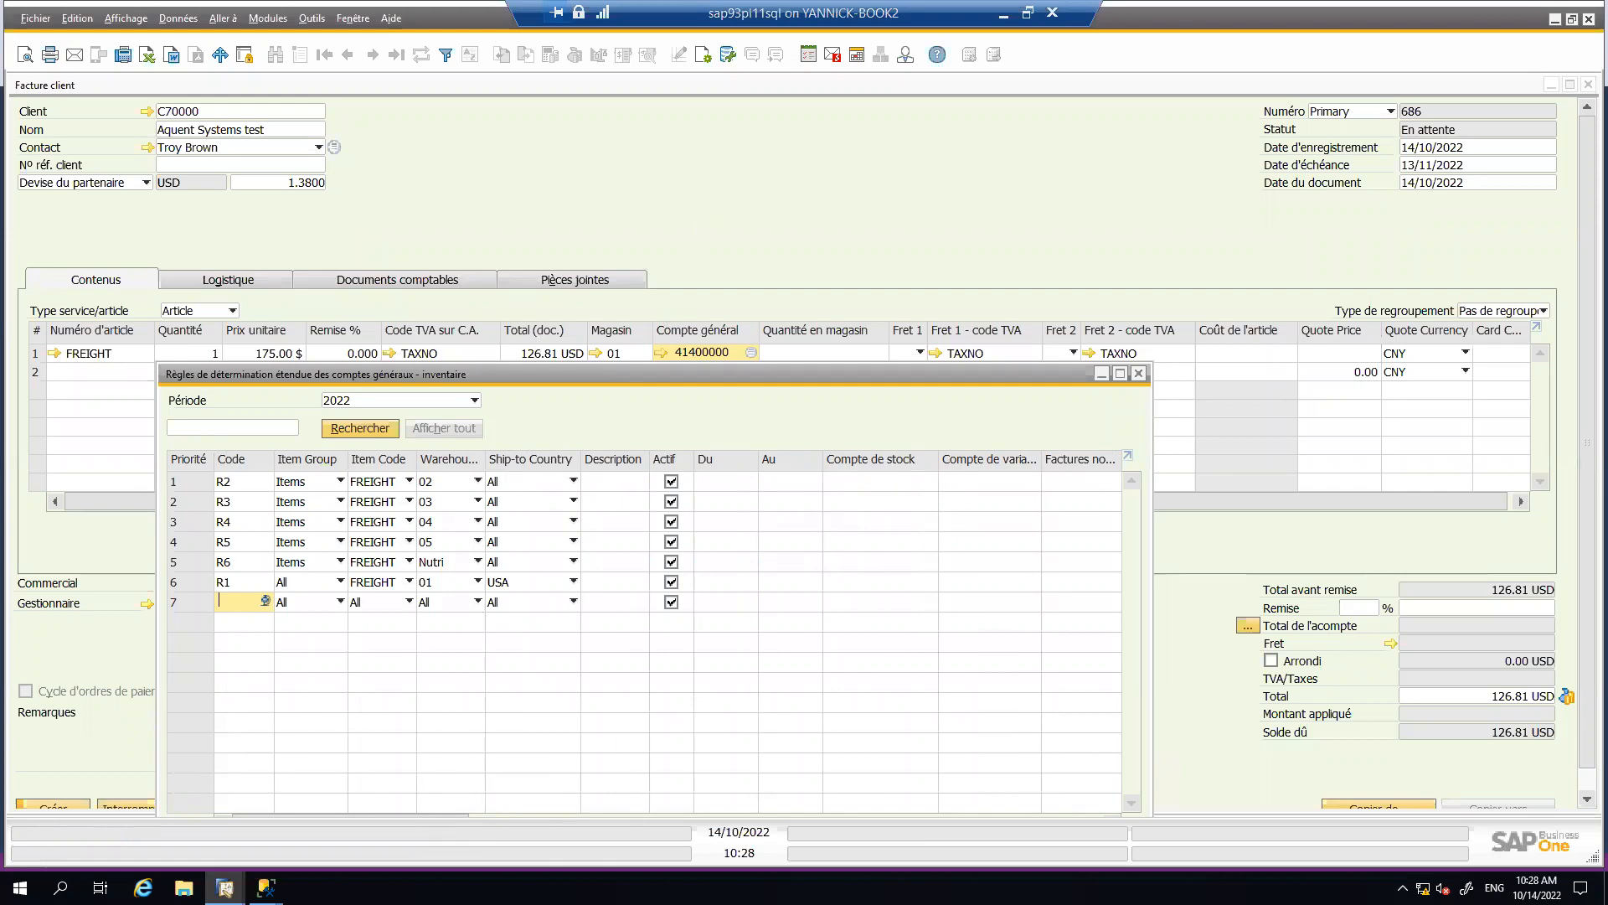
- Switch from the remote session to the Advanced G/L Account Determination PDF in Edge and maximize its window
left_click(1004, 14)
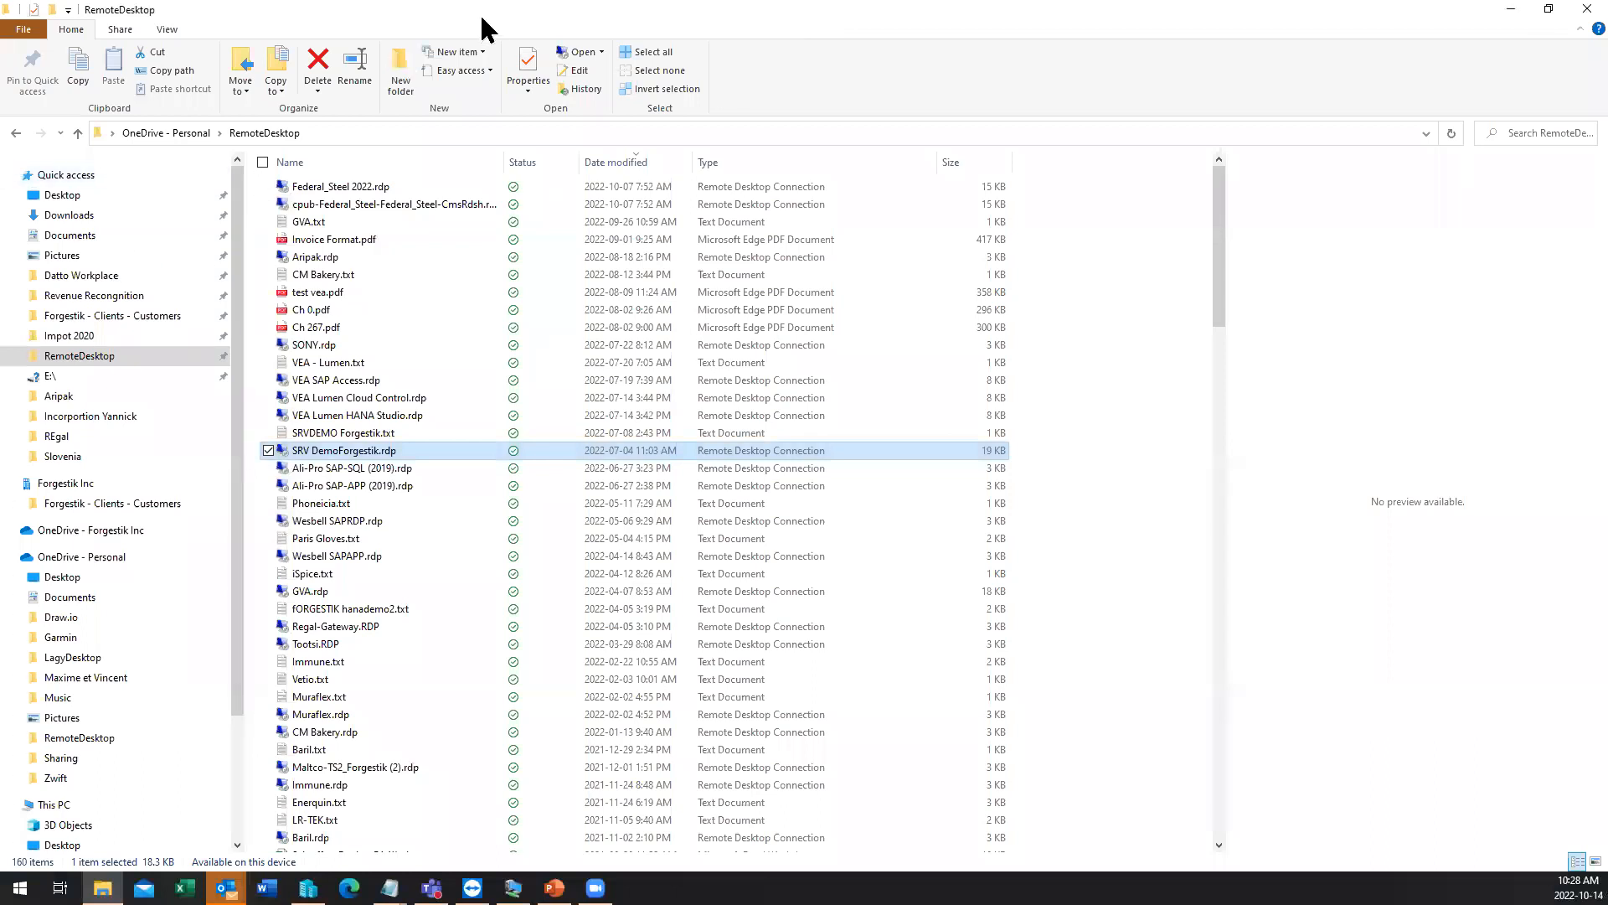
key("alt+Tab")
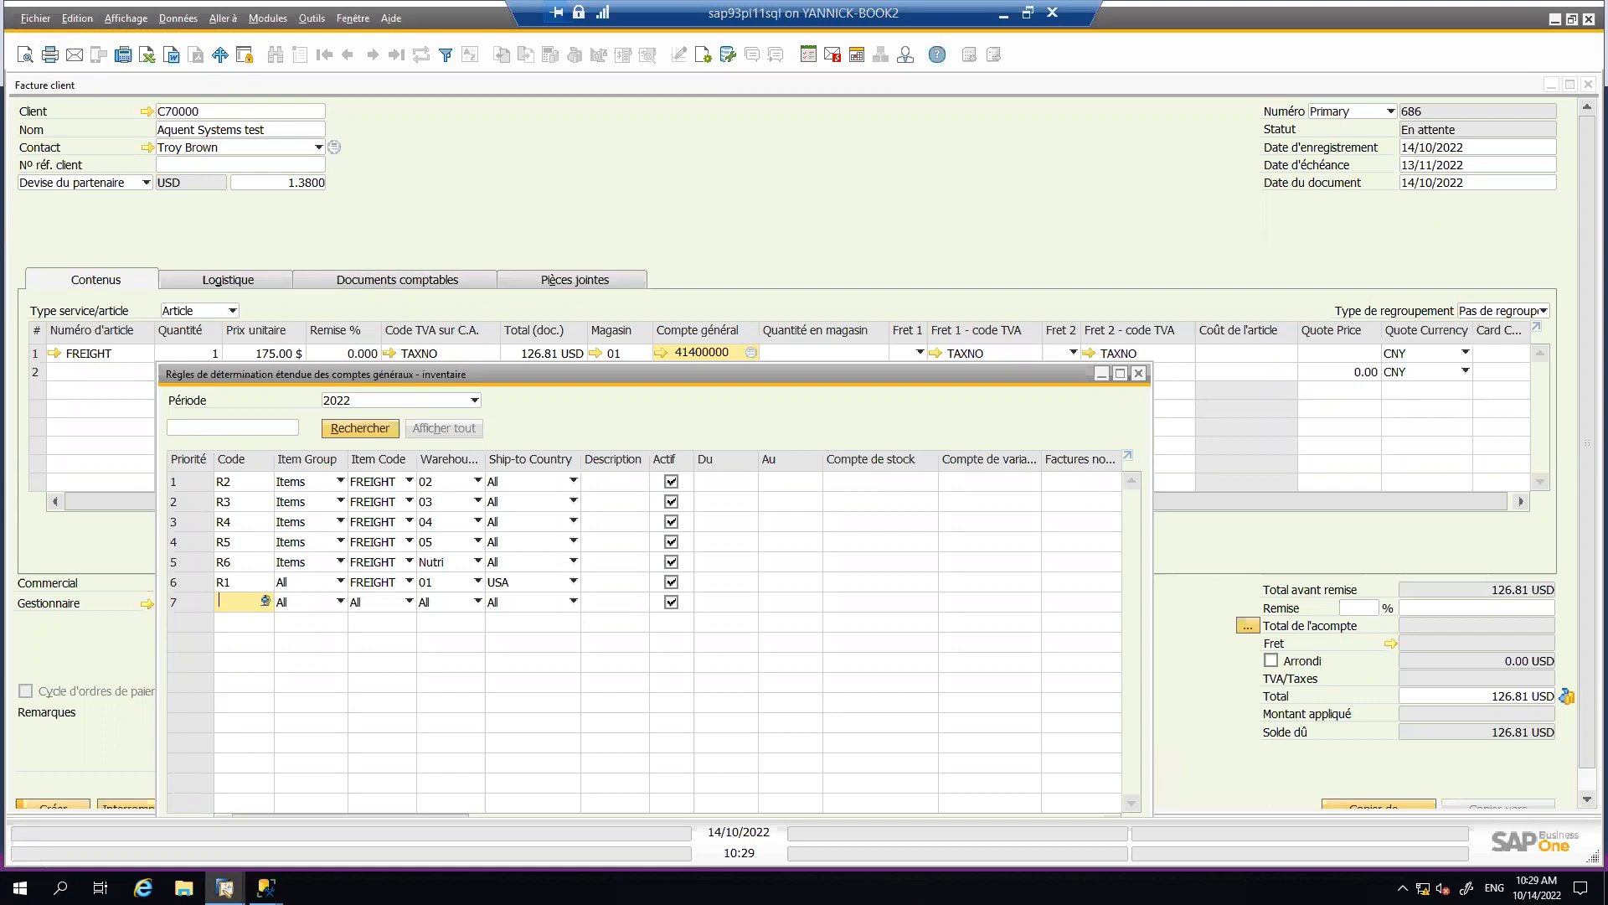
key("alt+Tab")
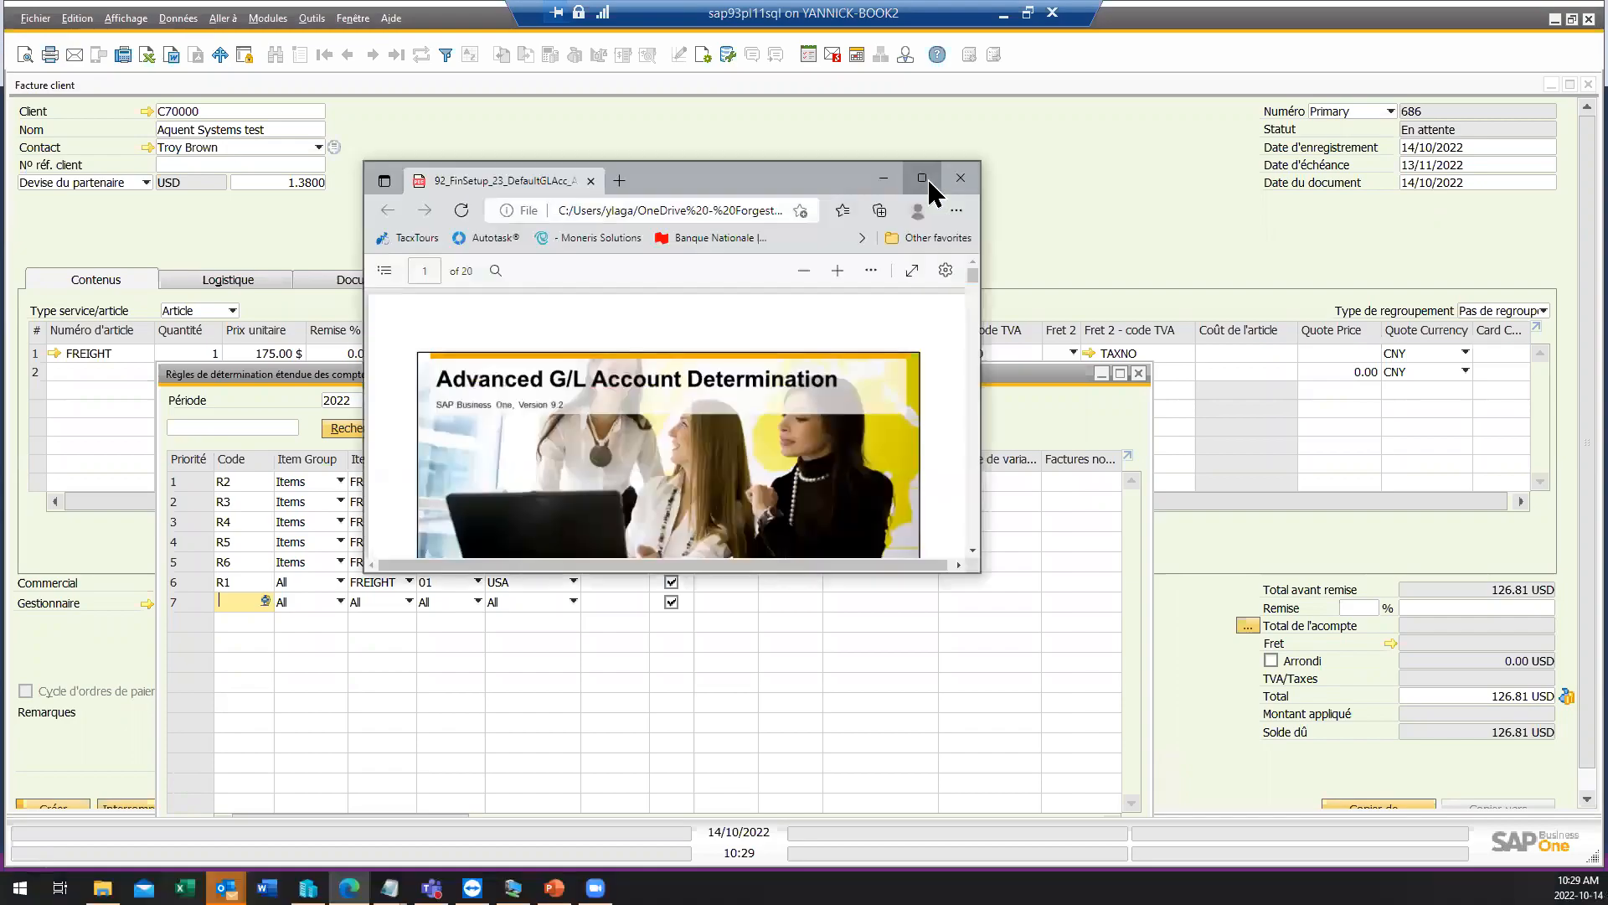
left_click(928, 179)
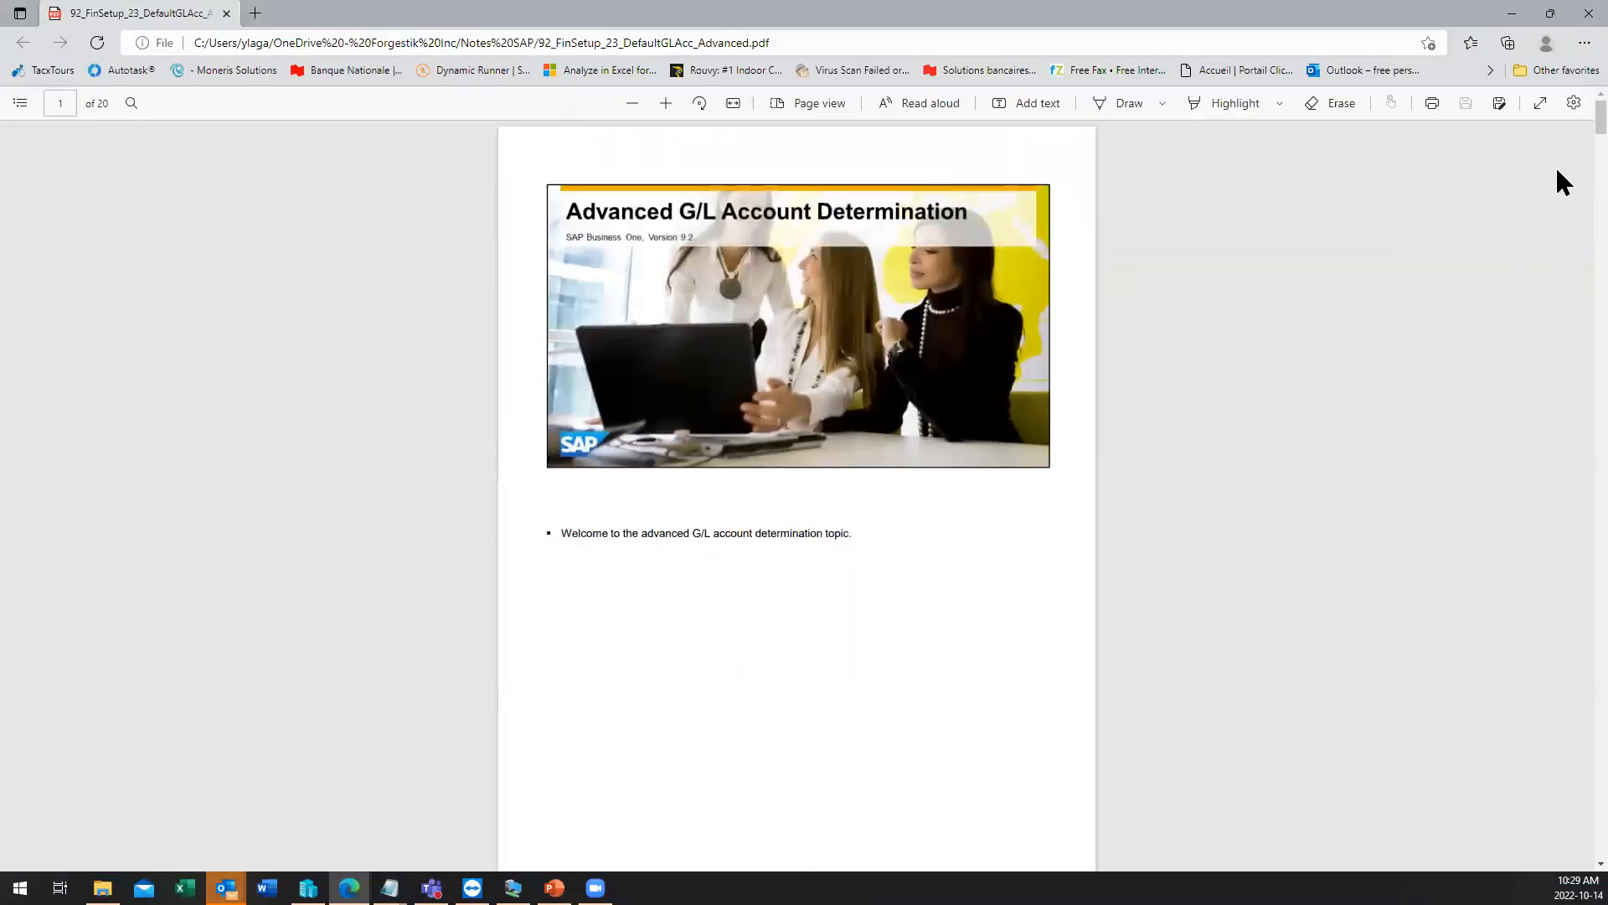
- Skim the Advanced G/L Account Determination PDF through to its Summary page, go back to the title page and return to SAP Business One
scroll(1556, 126, "down", 15)
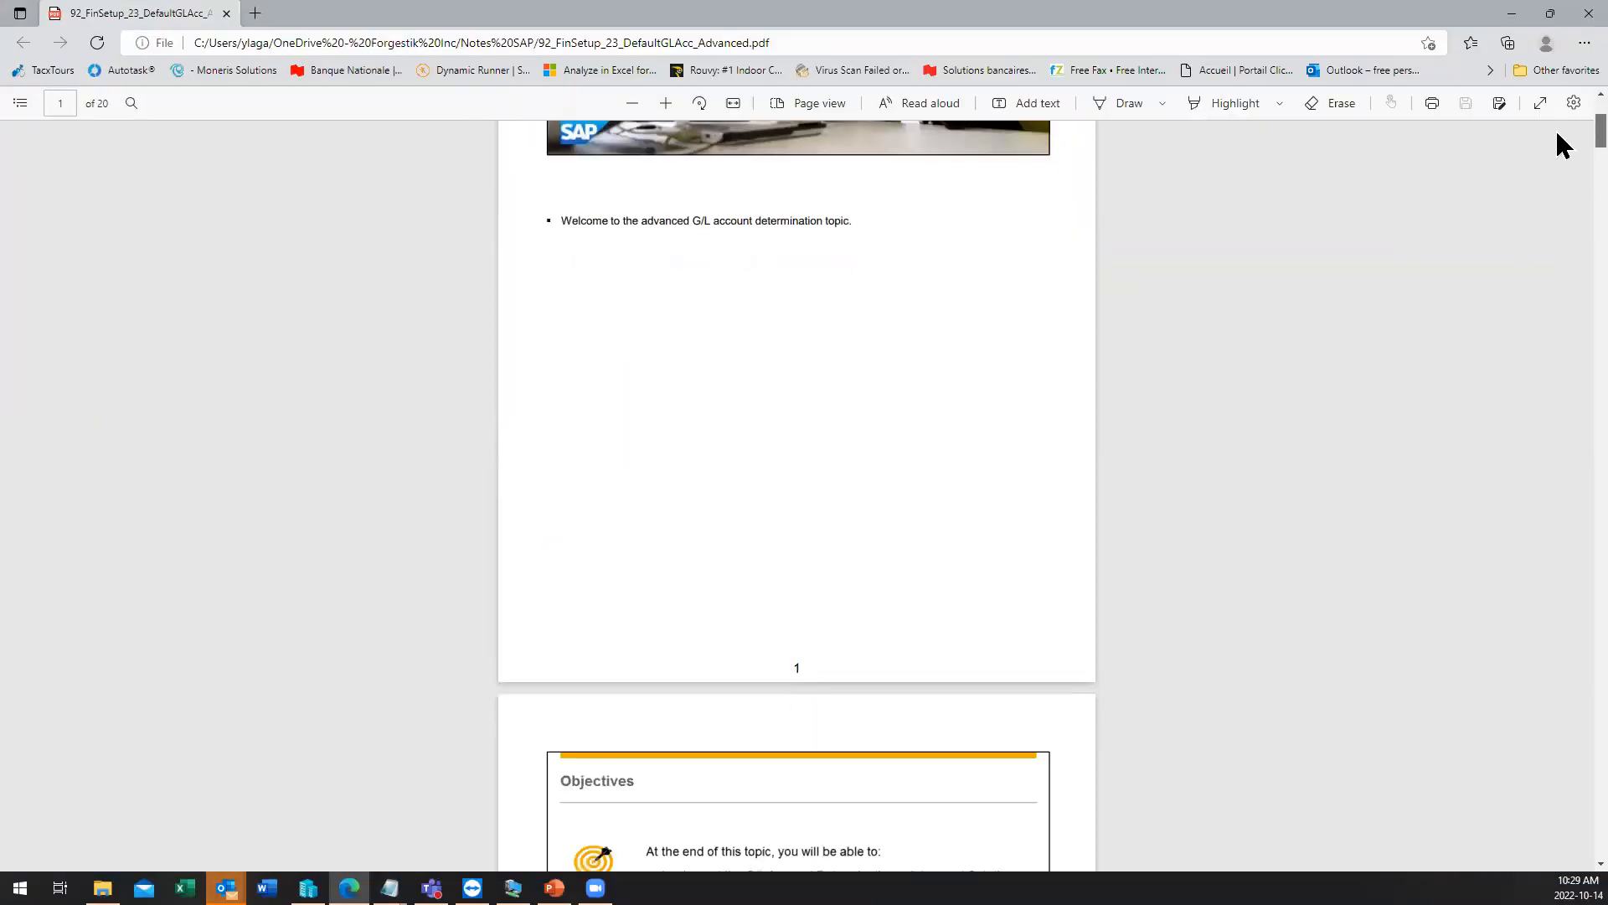
scroll(1564, 209, "down", 15)
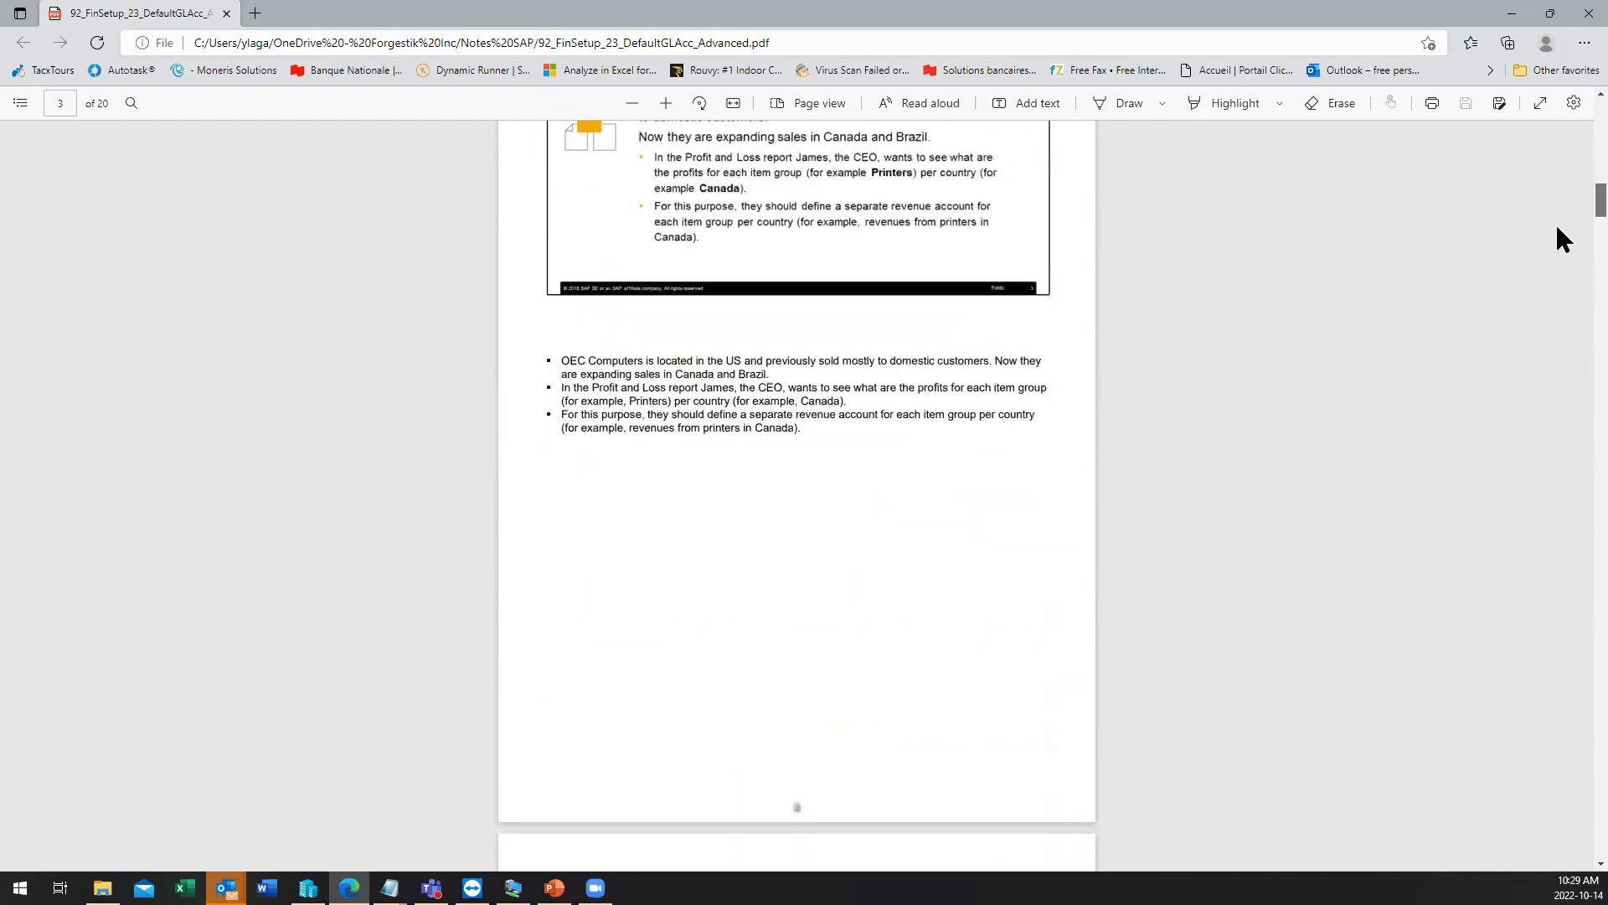
scroll(1563, 260, "down", 12)
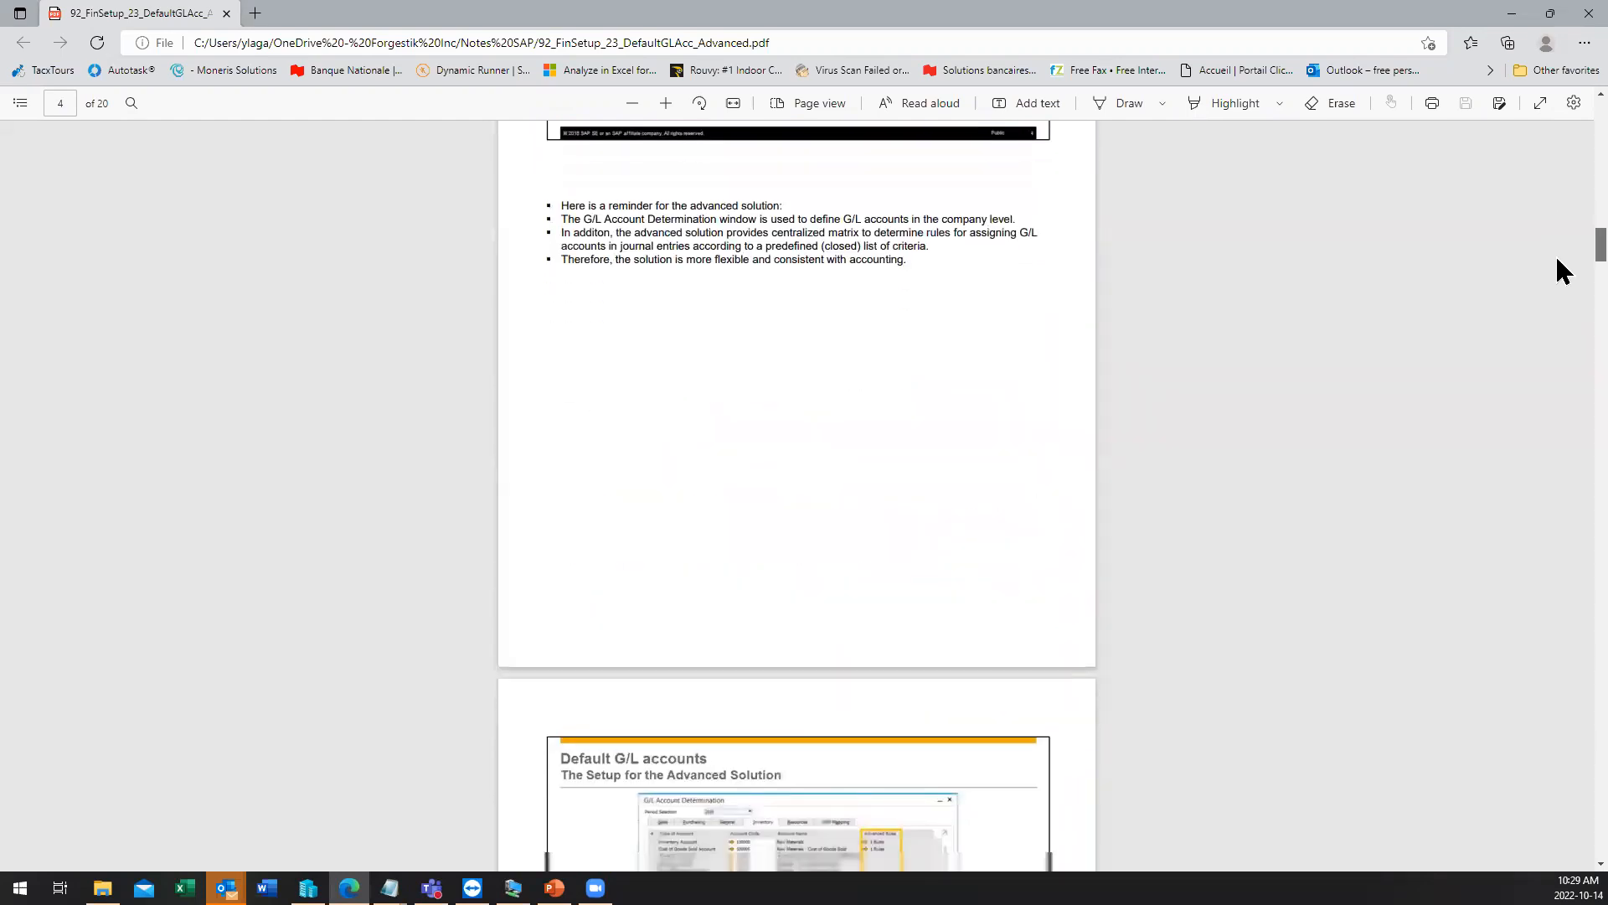
scroll(1563, 314, "down", 12)
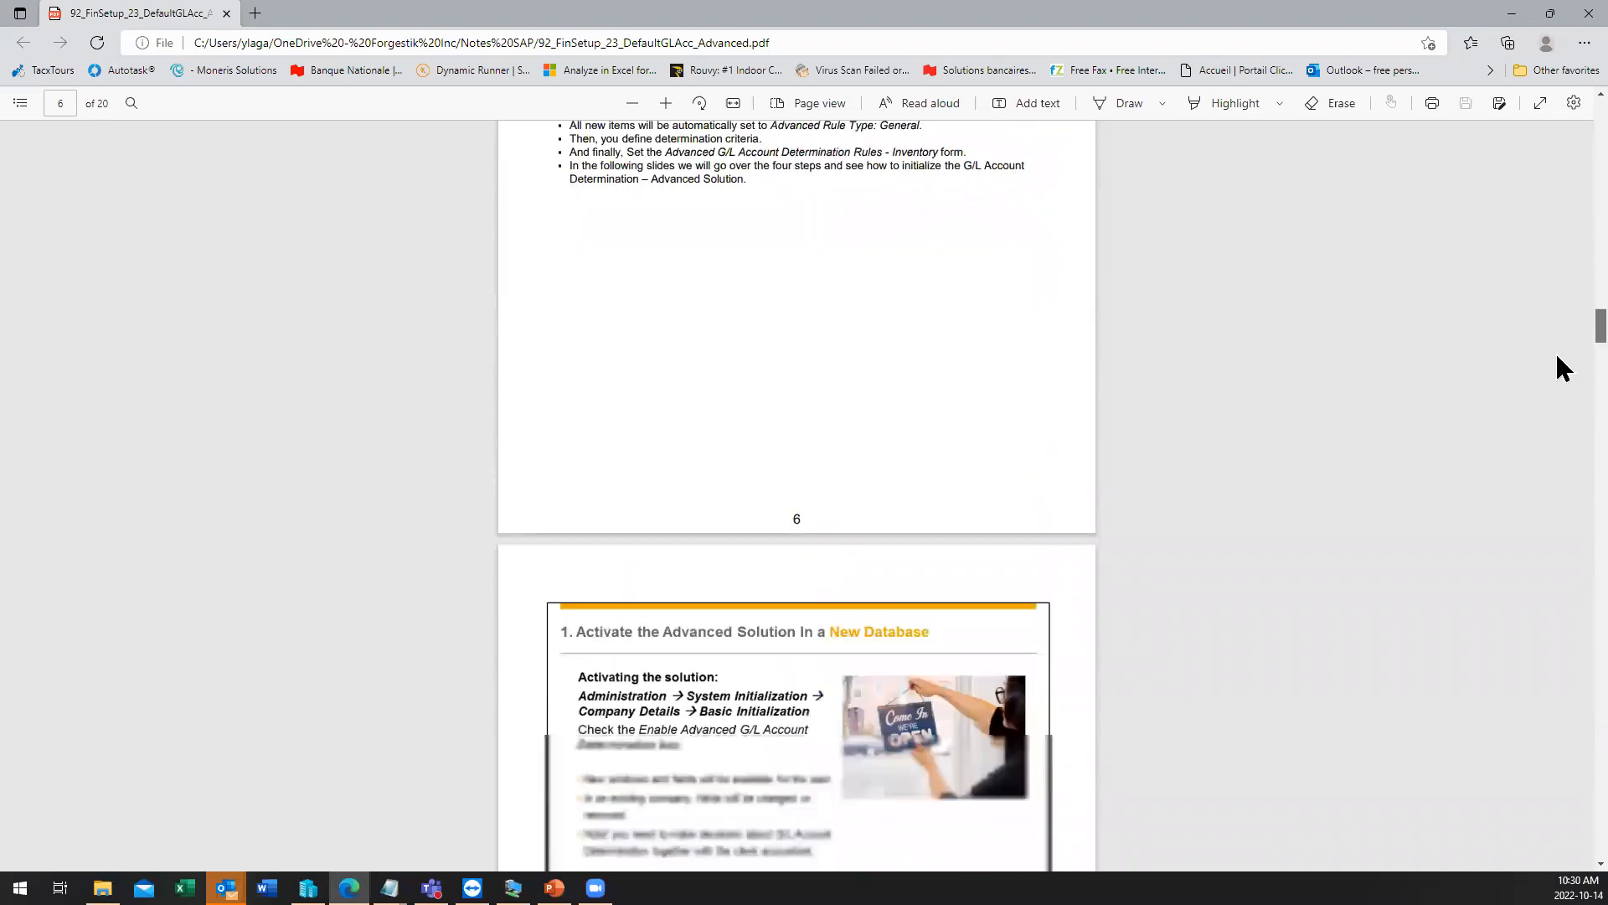
scroll(1563, 373, "down", 12)
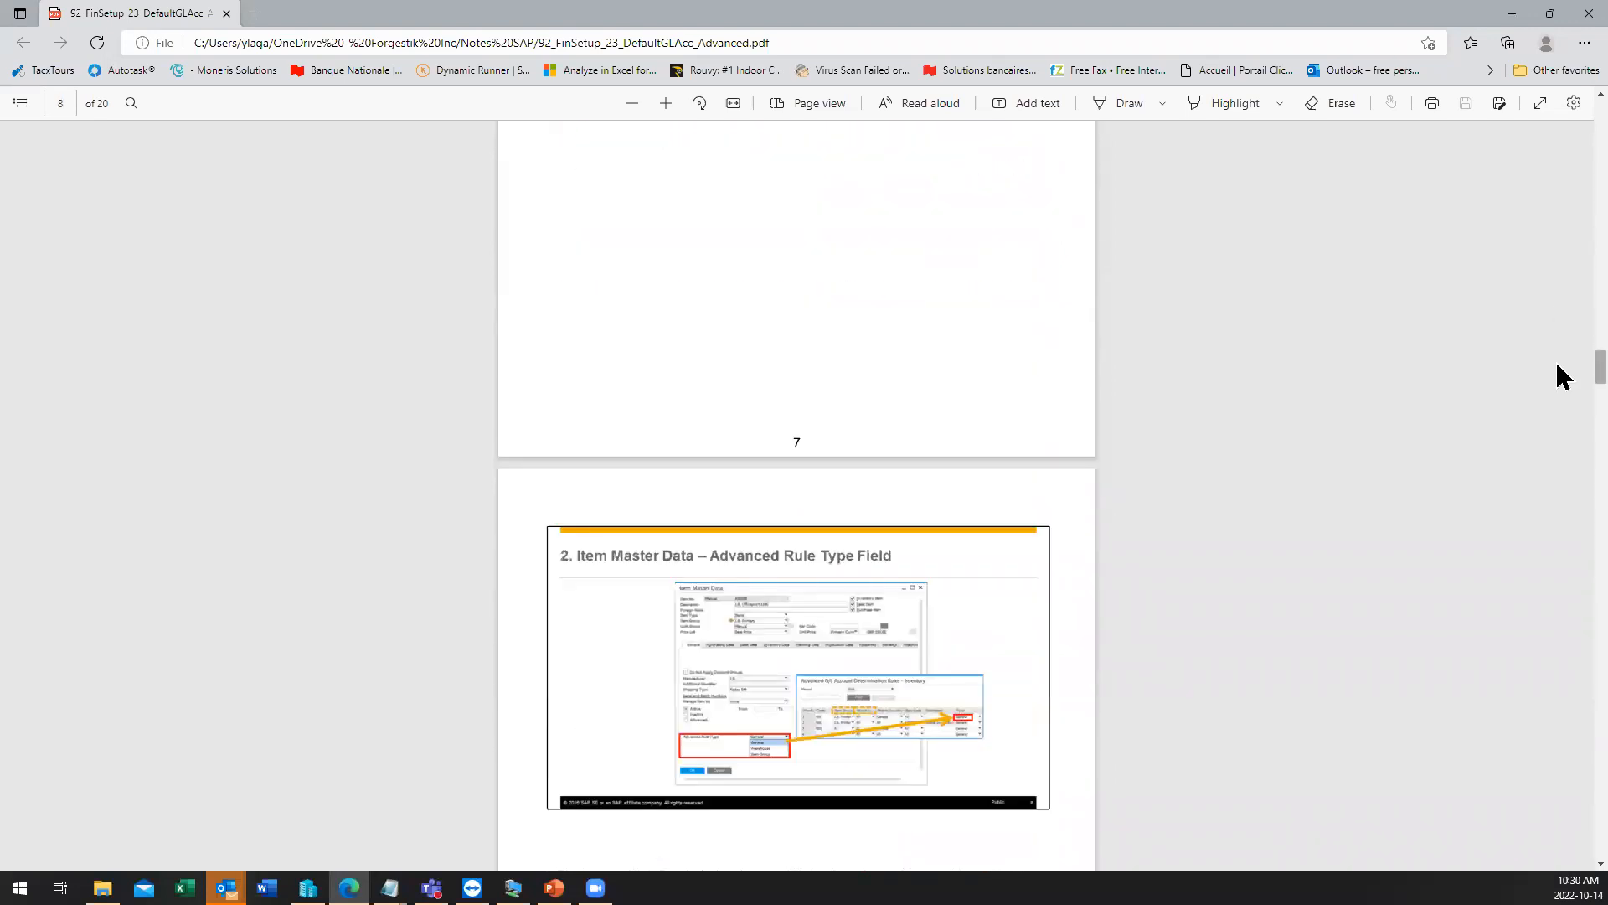
scroll(1560, 375, "down", 12)
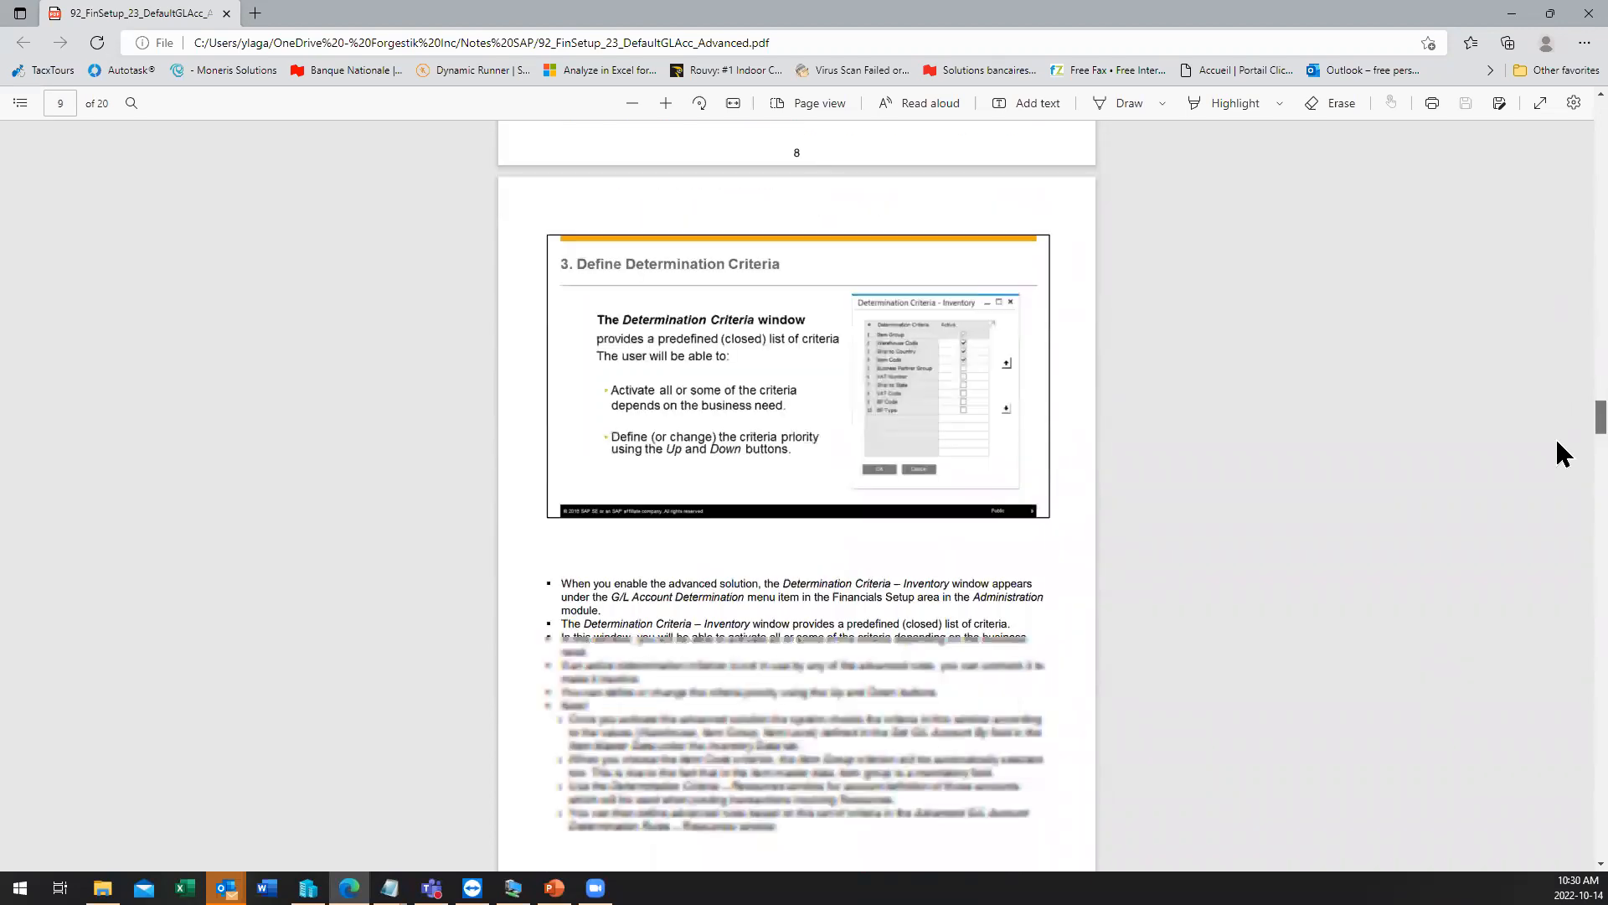
scroll(1558, 509, "down", 20)
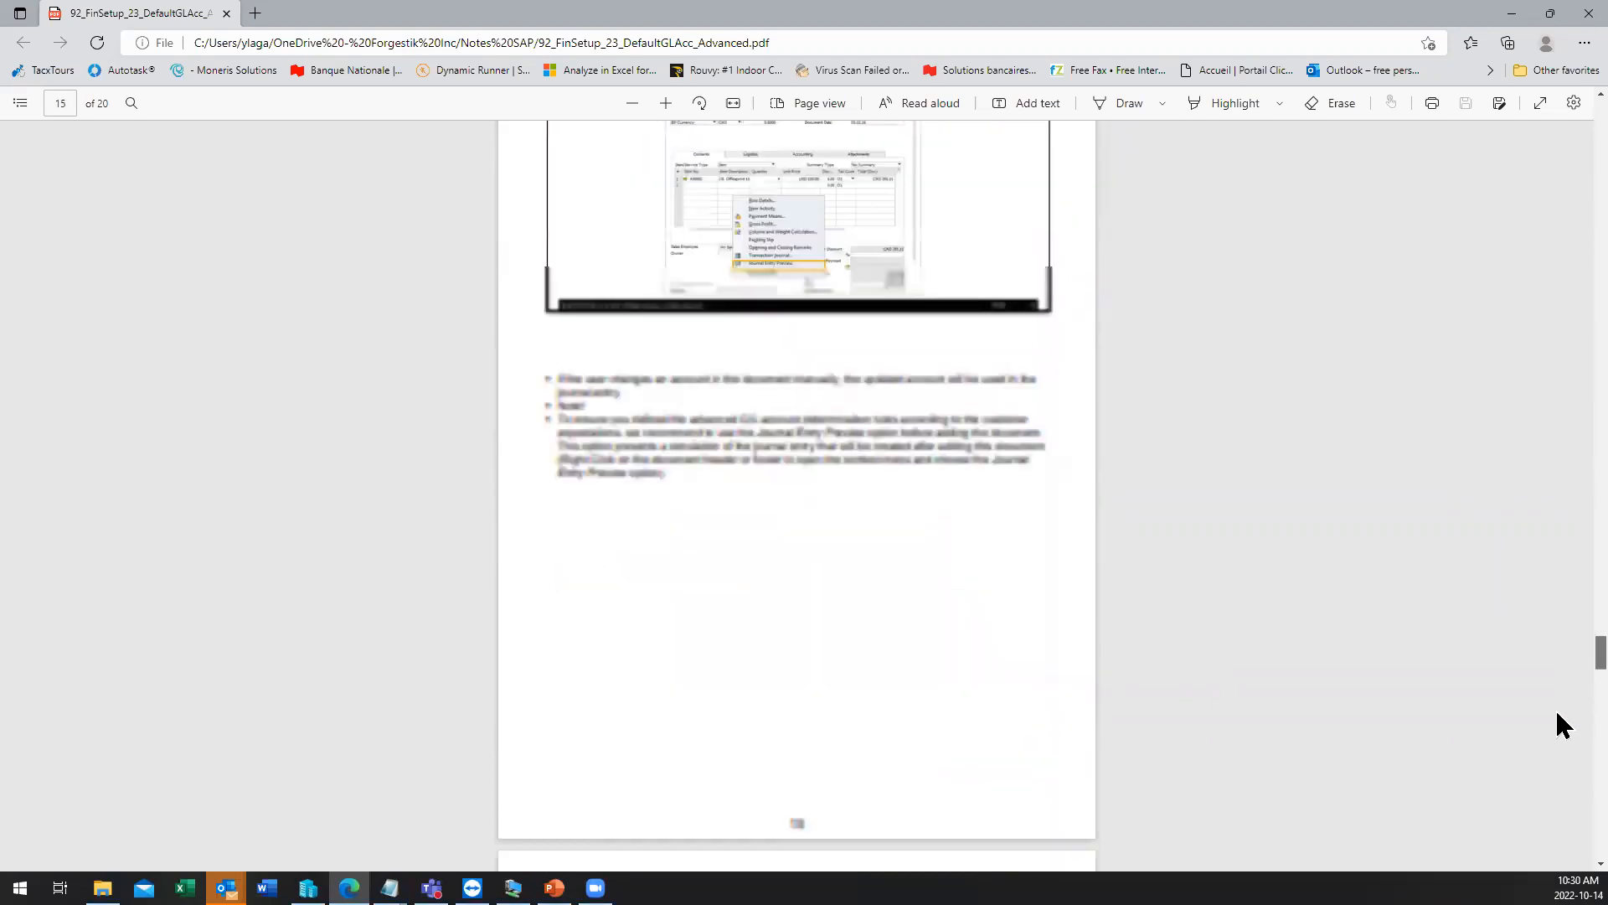
scroll(1563, 764, "down", 5)
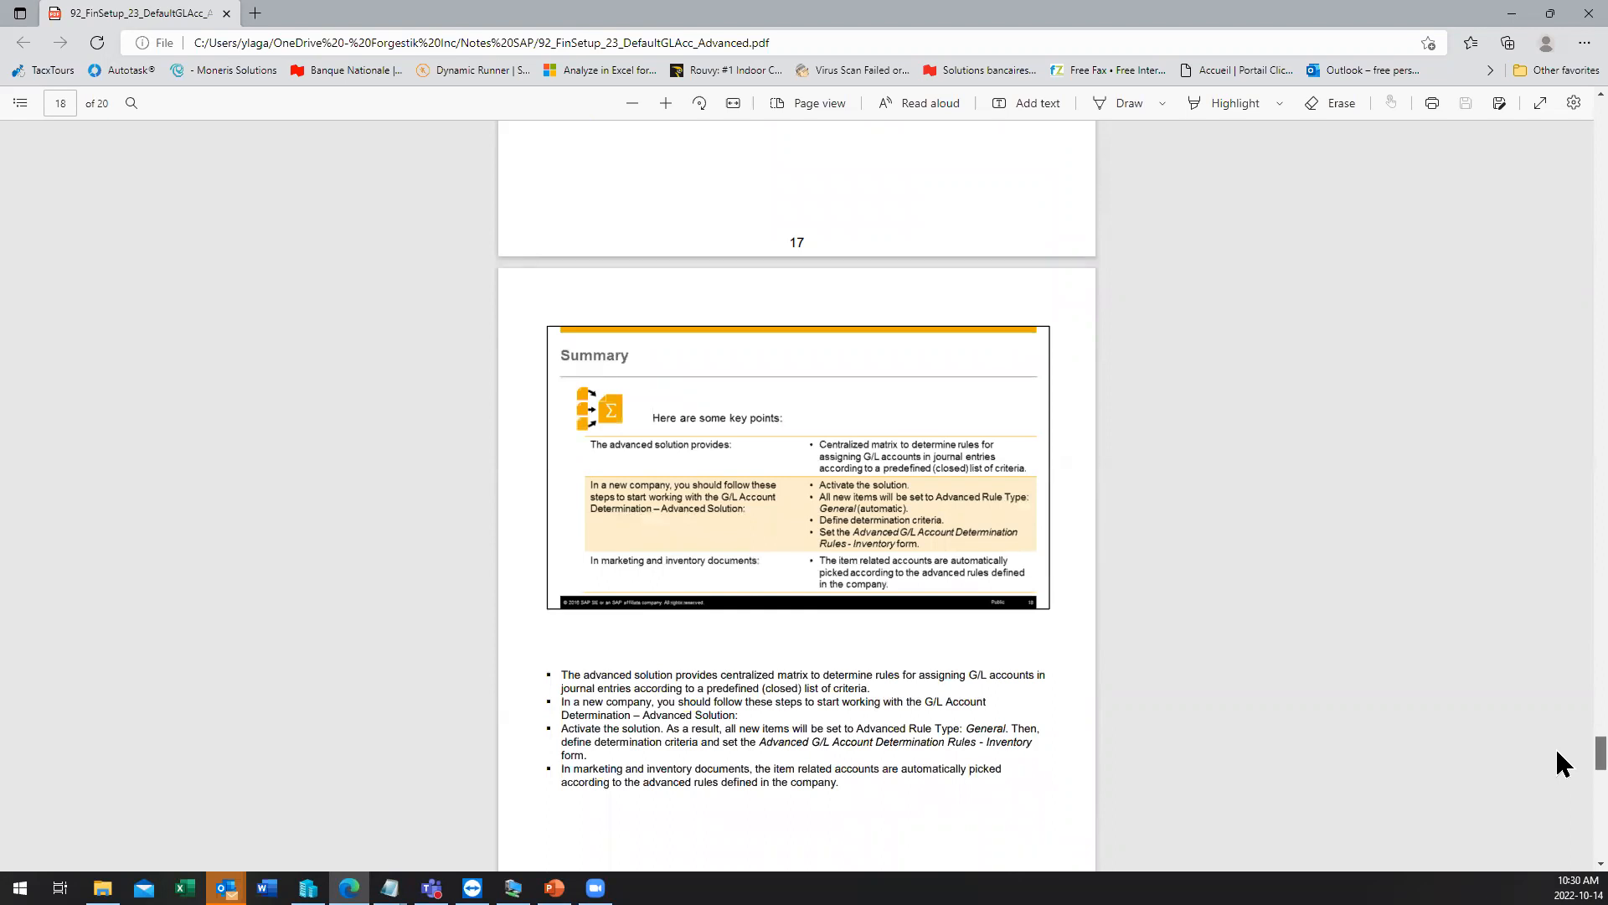
scroll(1563, 764, "down", 10)
scroll(1559, 838, "up", 20)
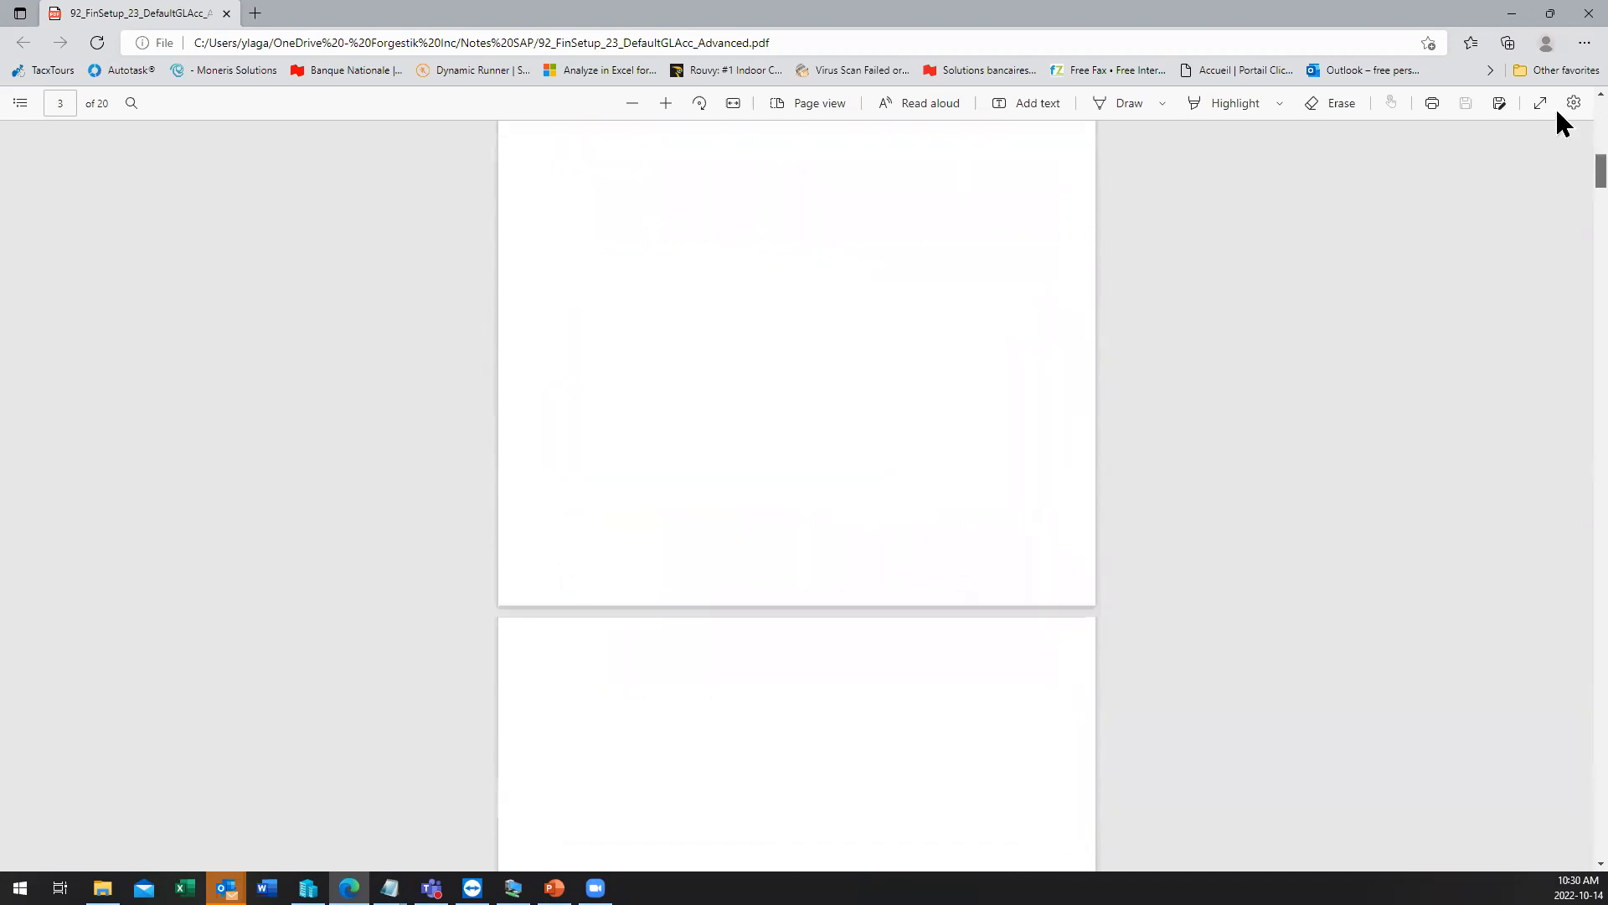
scroll(1563, 122, "up", 10)
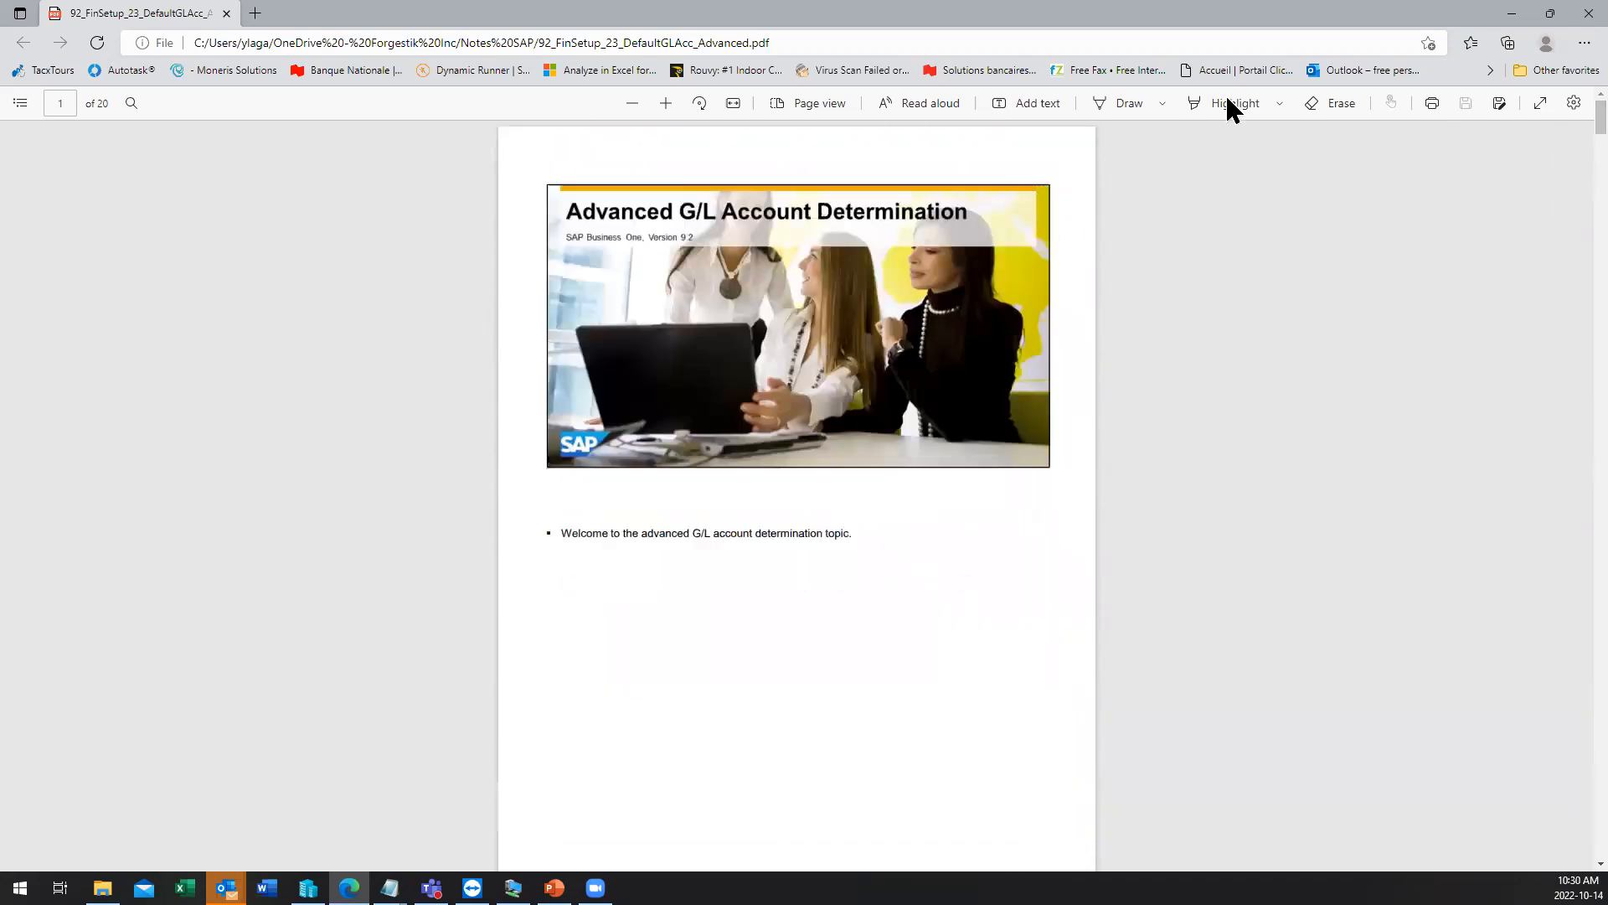
left_click(1510, 15)
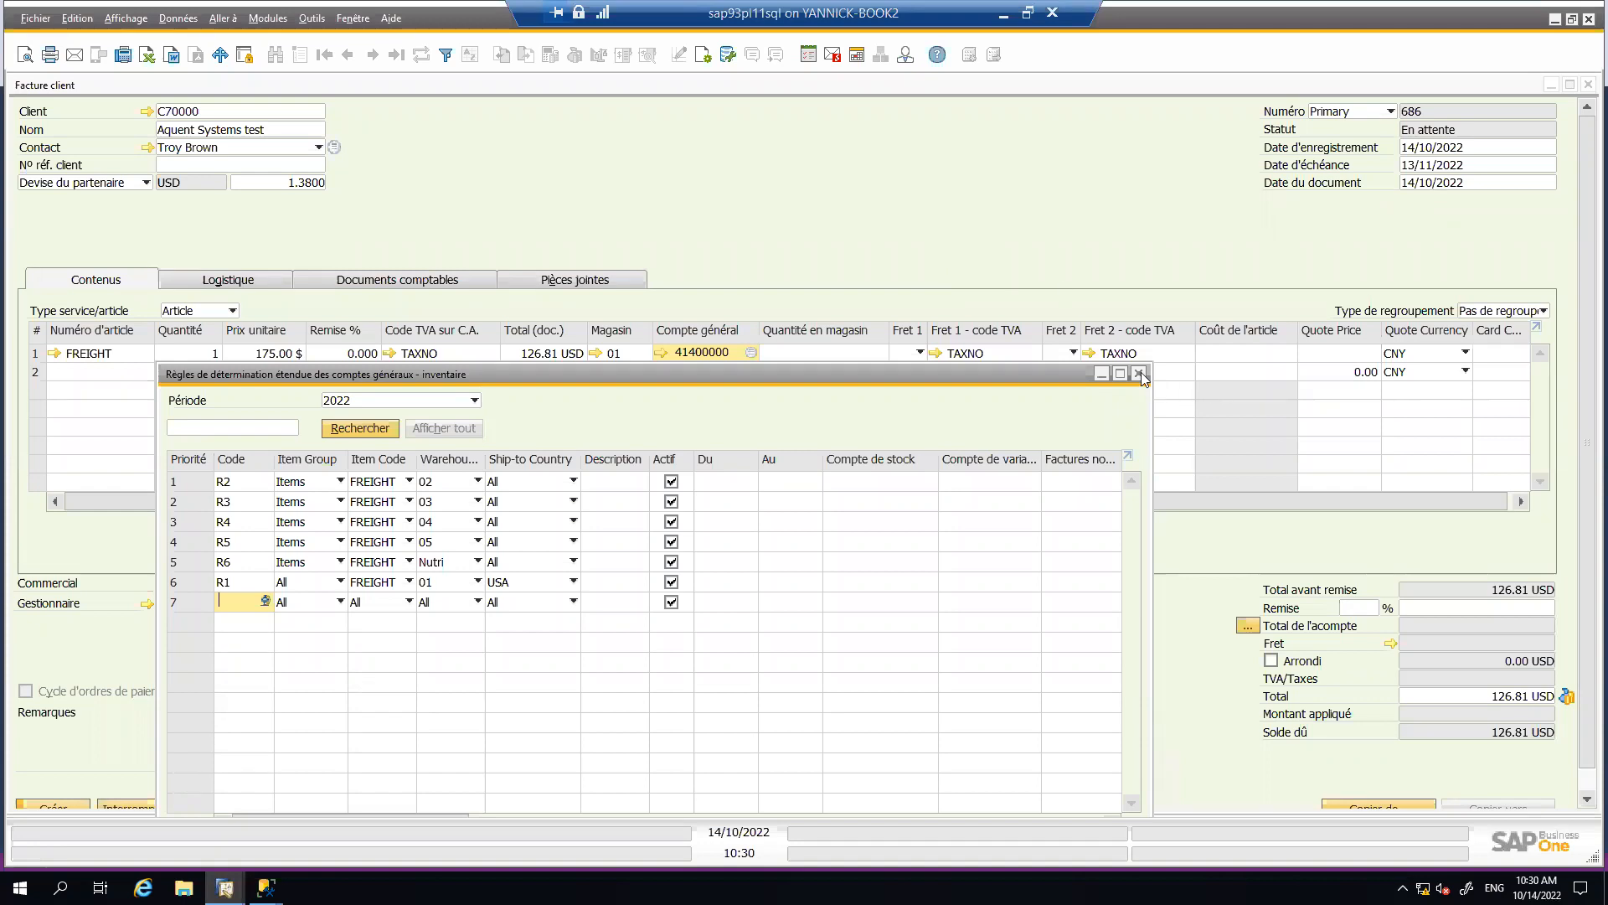
- Return to the invoice, bring up the Liens comptables window and view the selectable periods, keeping 2022
left_click(868, 200)
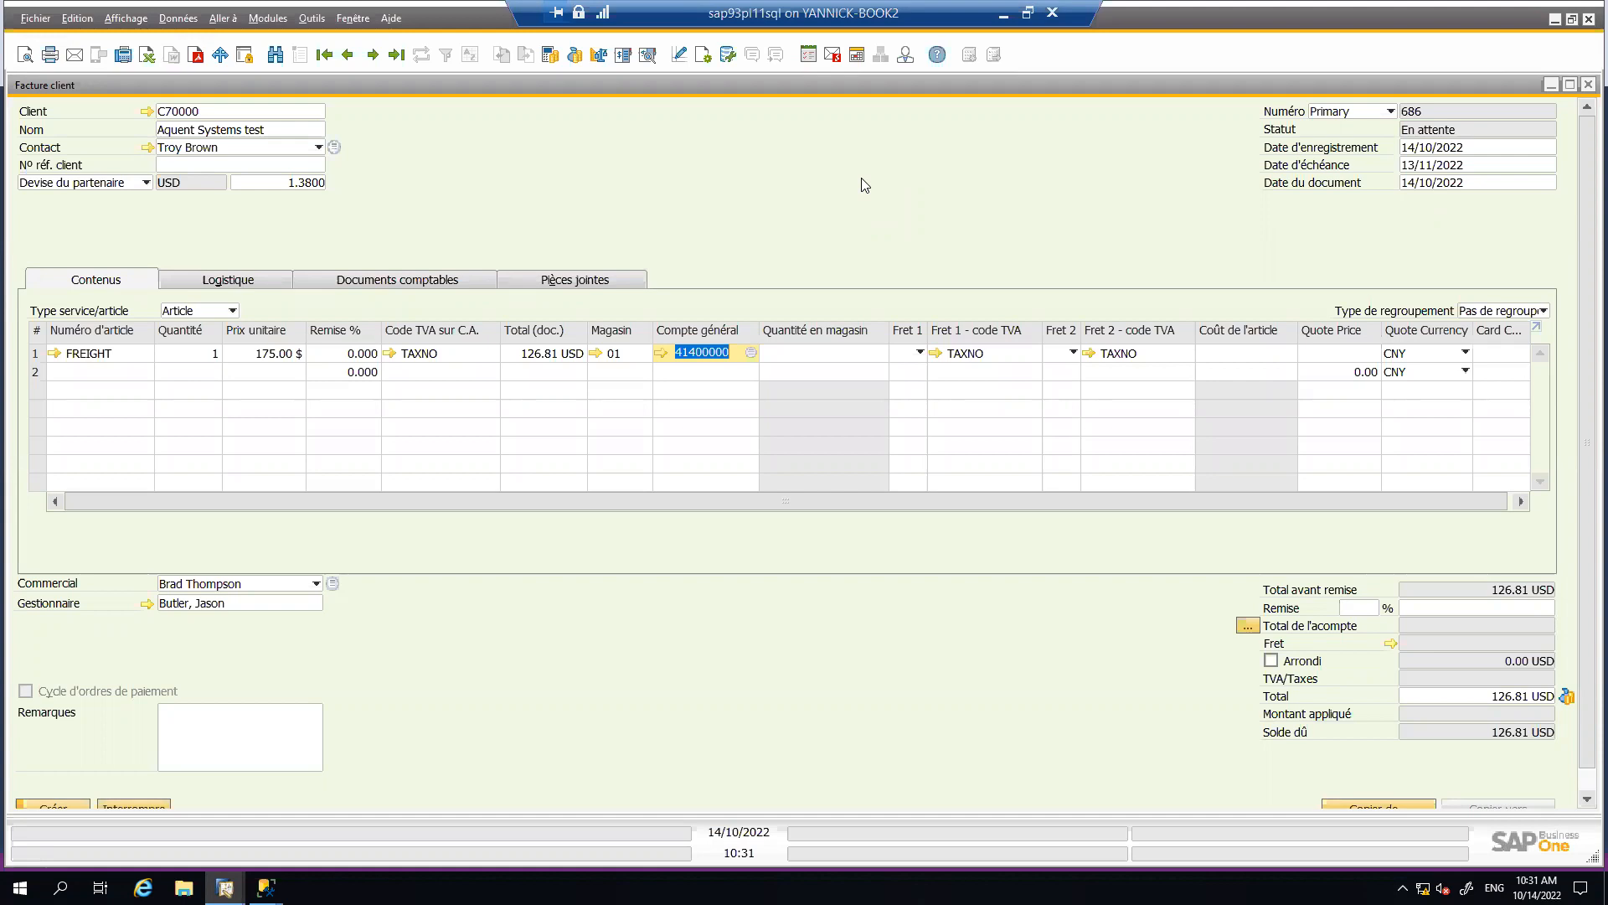
left_click(353, 18)
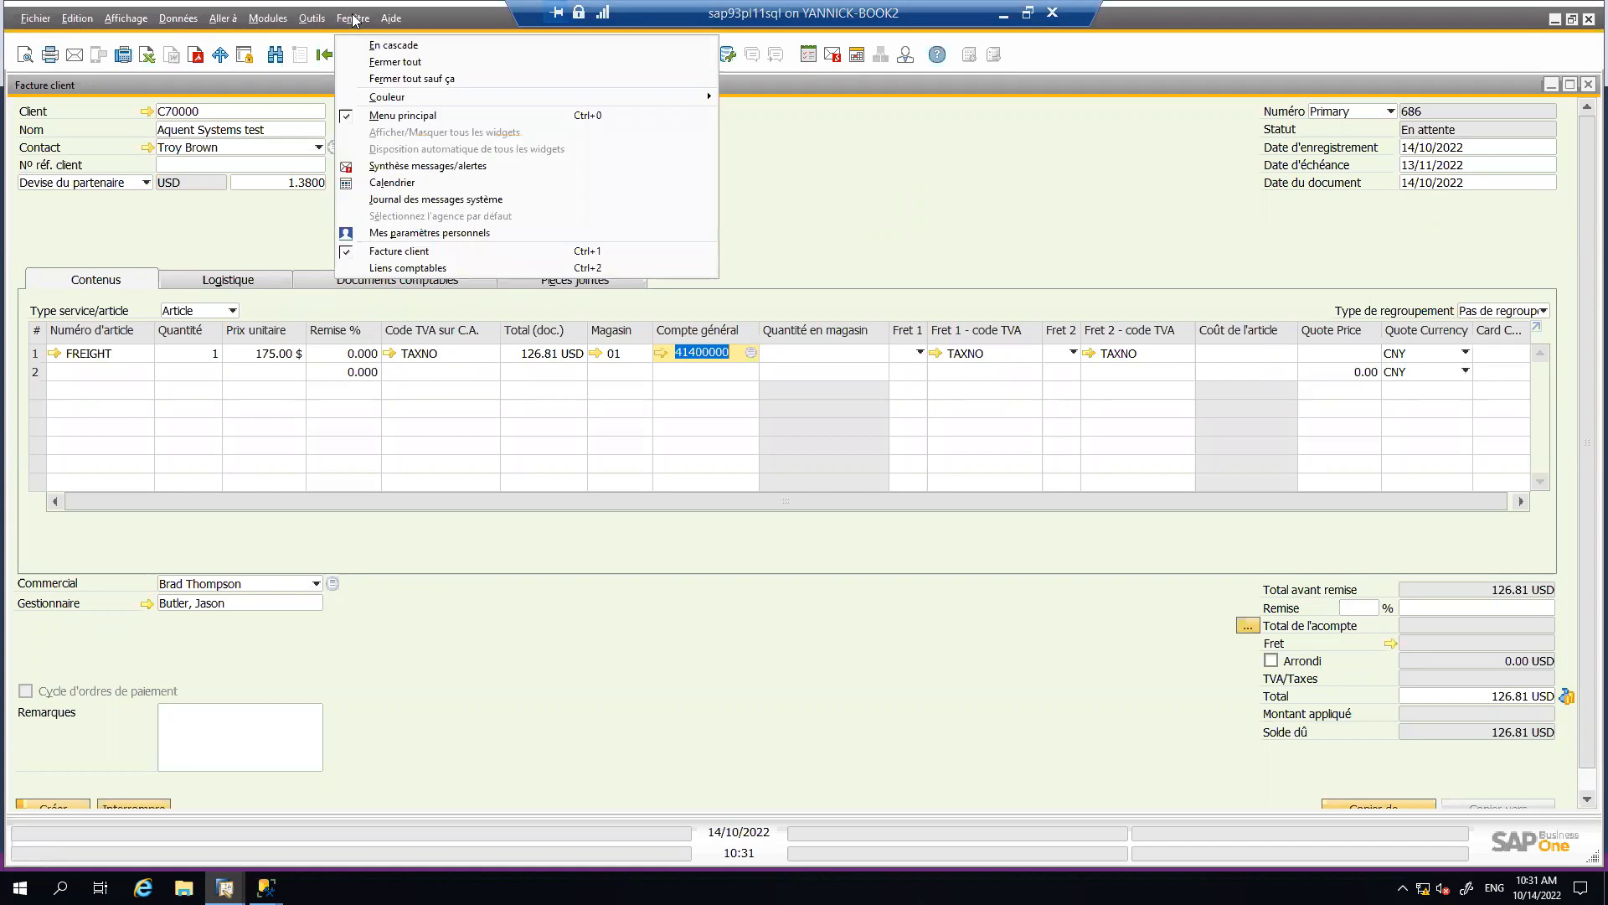
left_click(429, 266)
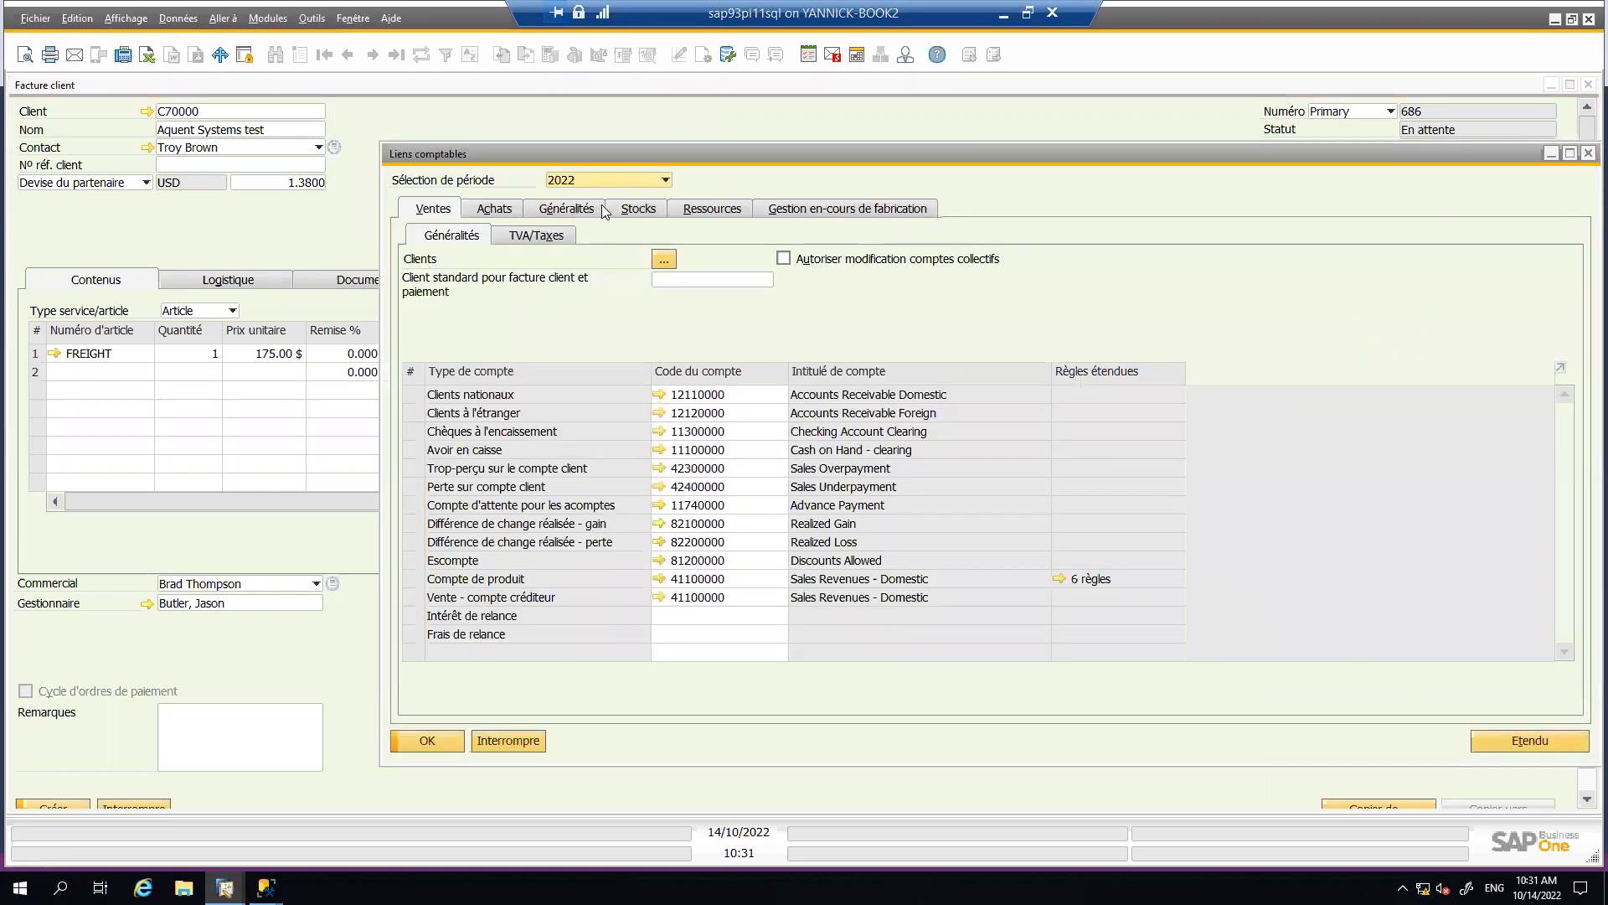
left_click_drag(654, 155, 525, 115)
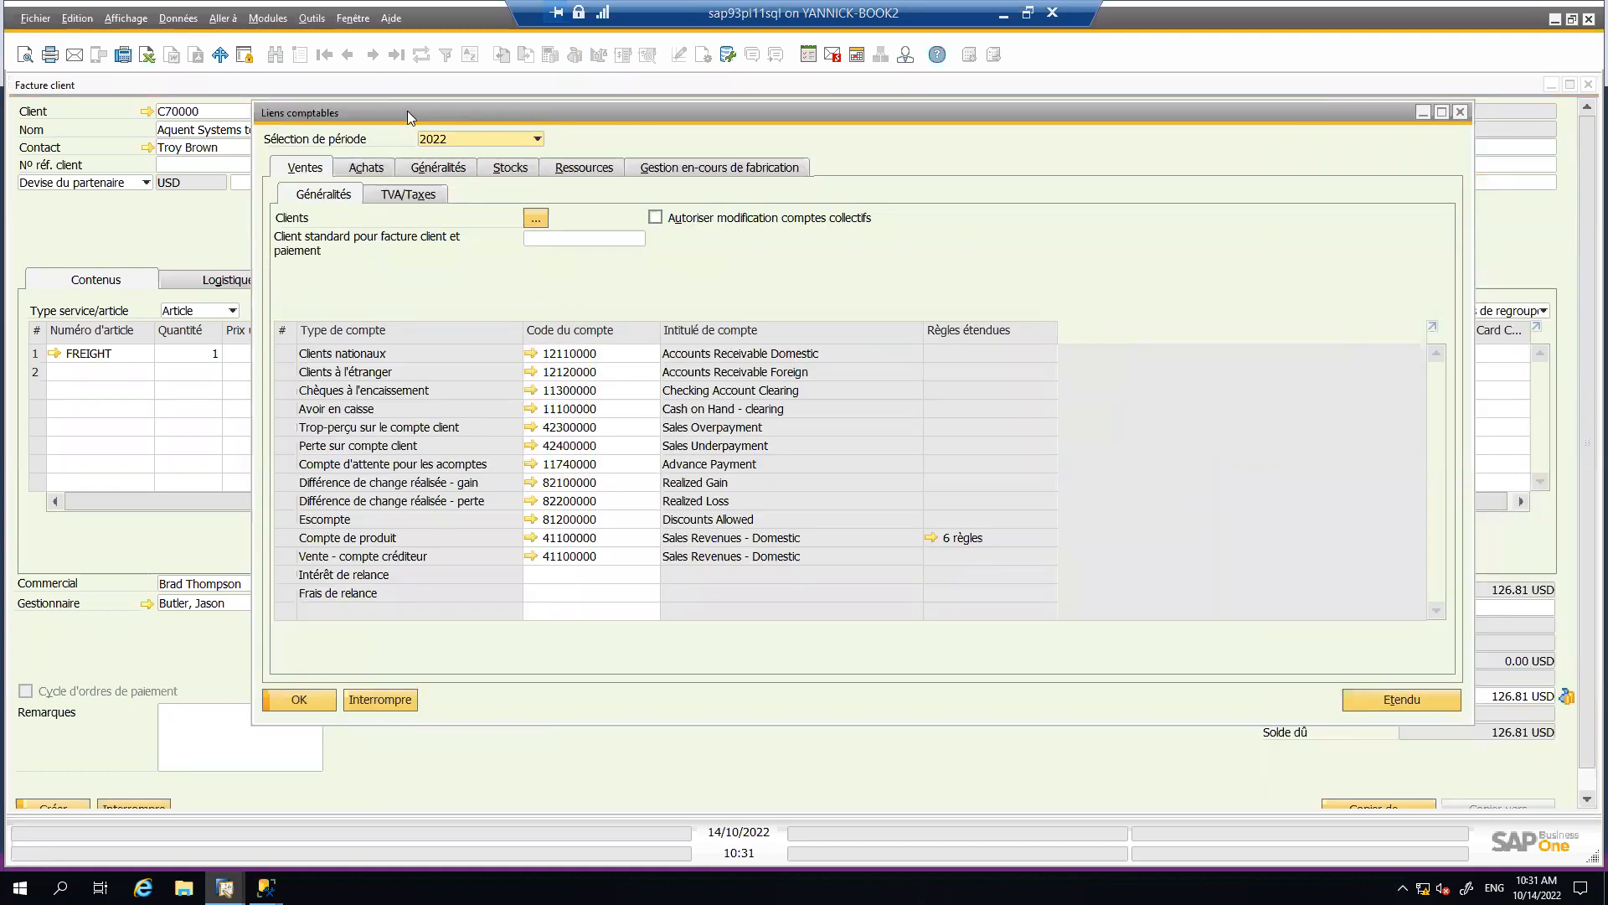
left_click(484, 137)
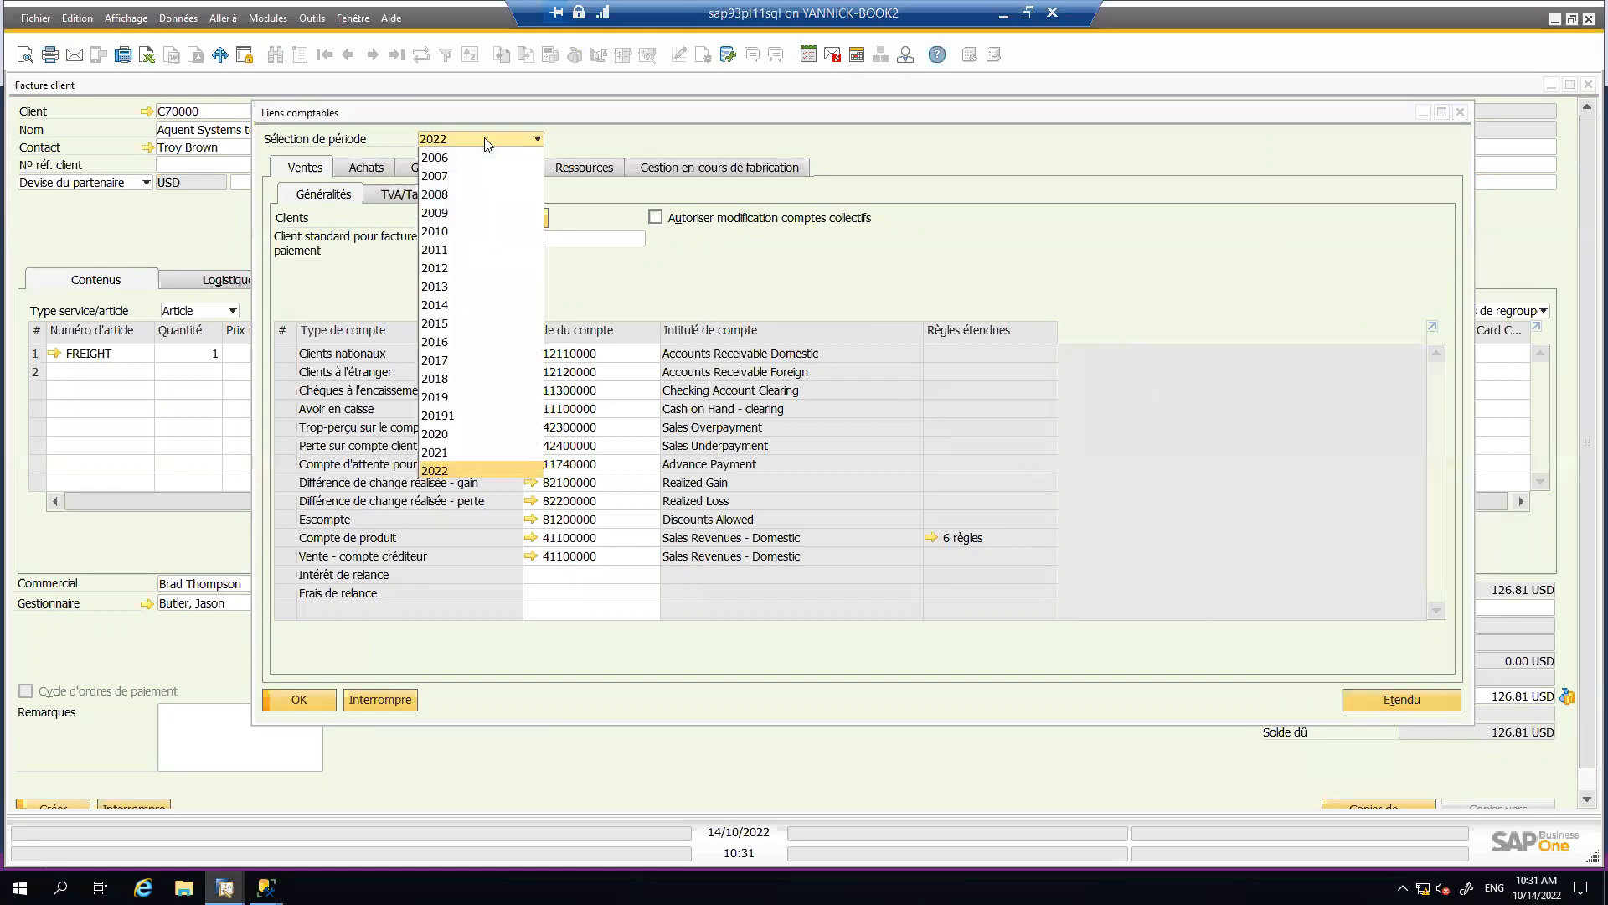
left_click(573, 115)
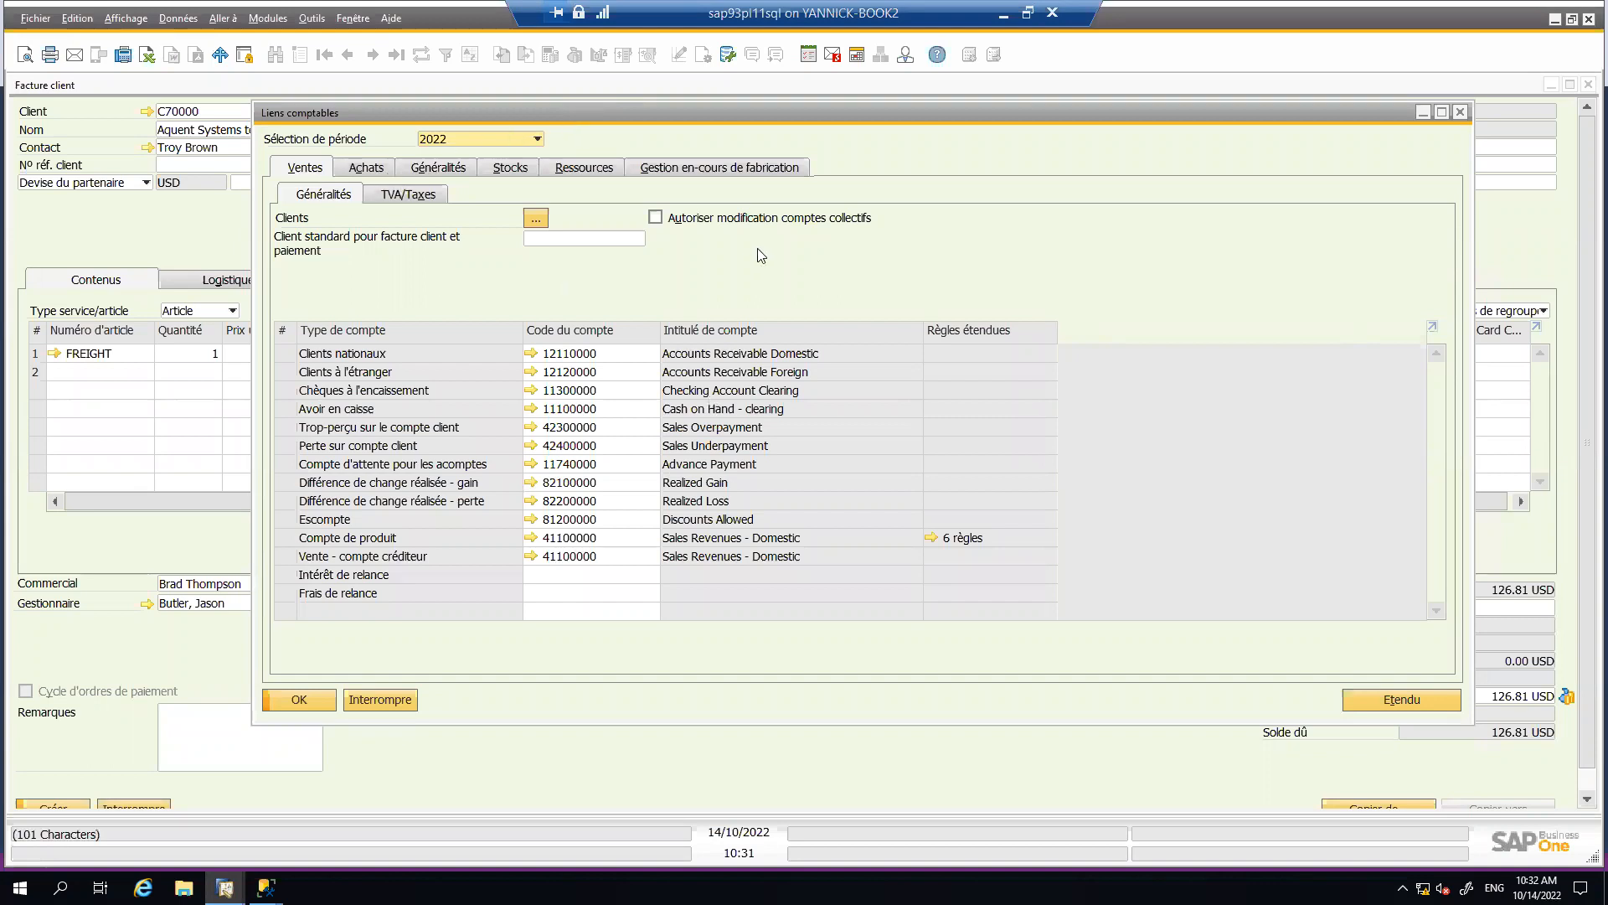
- Open the extended inventory rules from Liens comptables, maximize the window and add a rule with code R9
left_click(1375, 702)
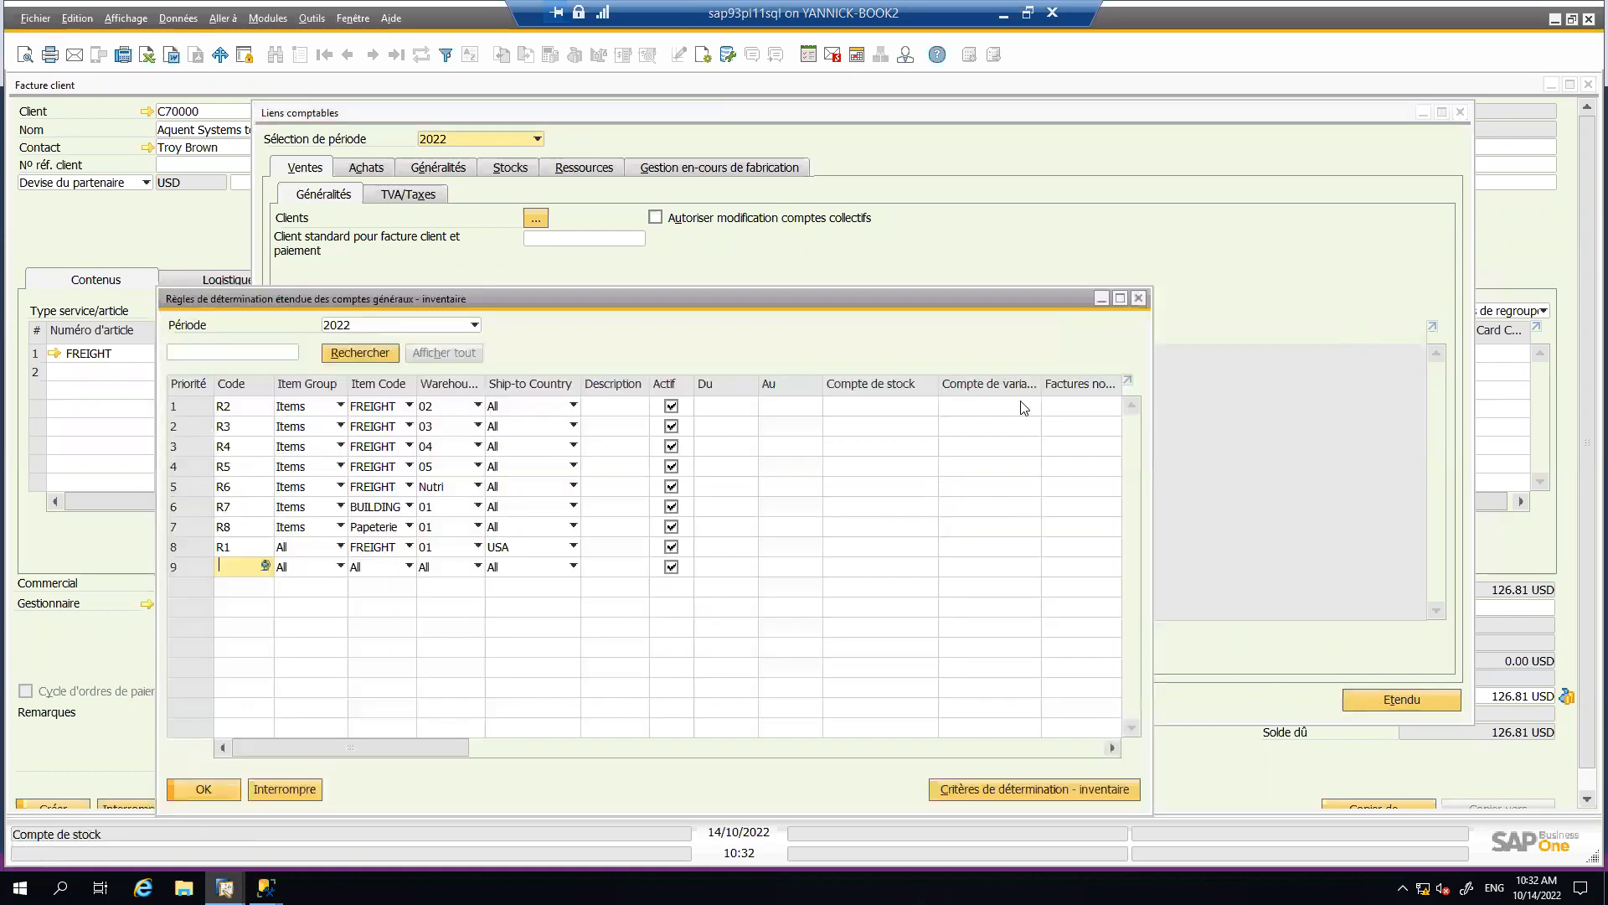
left_click(1121, 299)
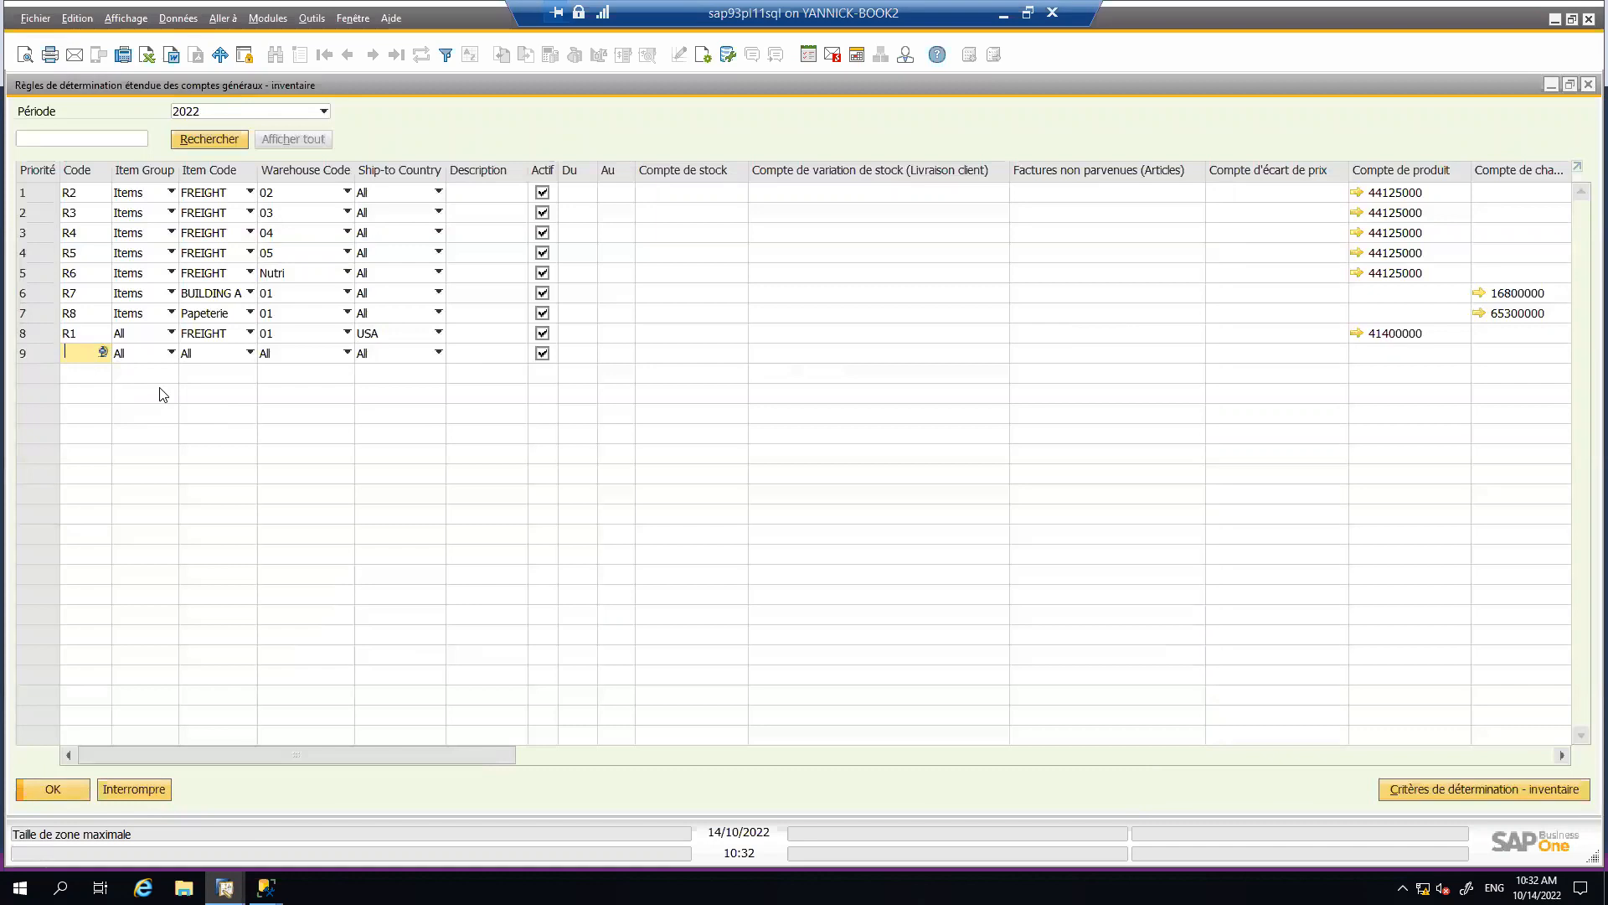
type("R9")
key("Tab")
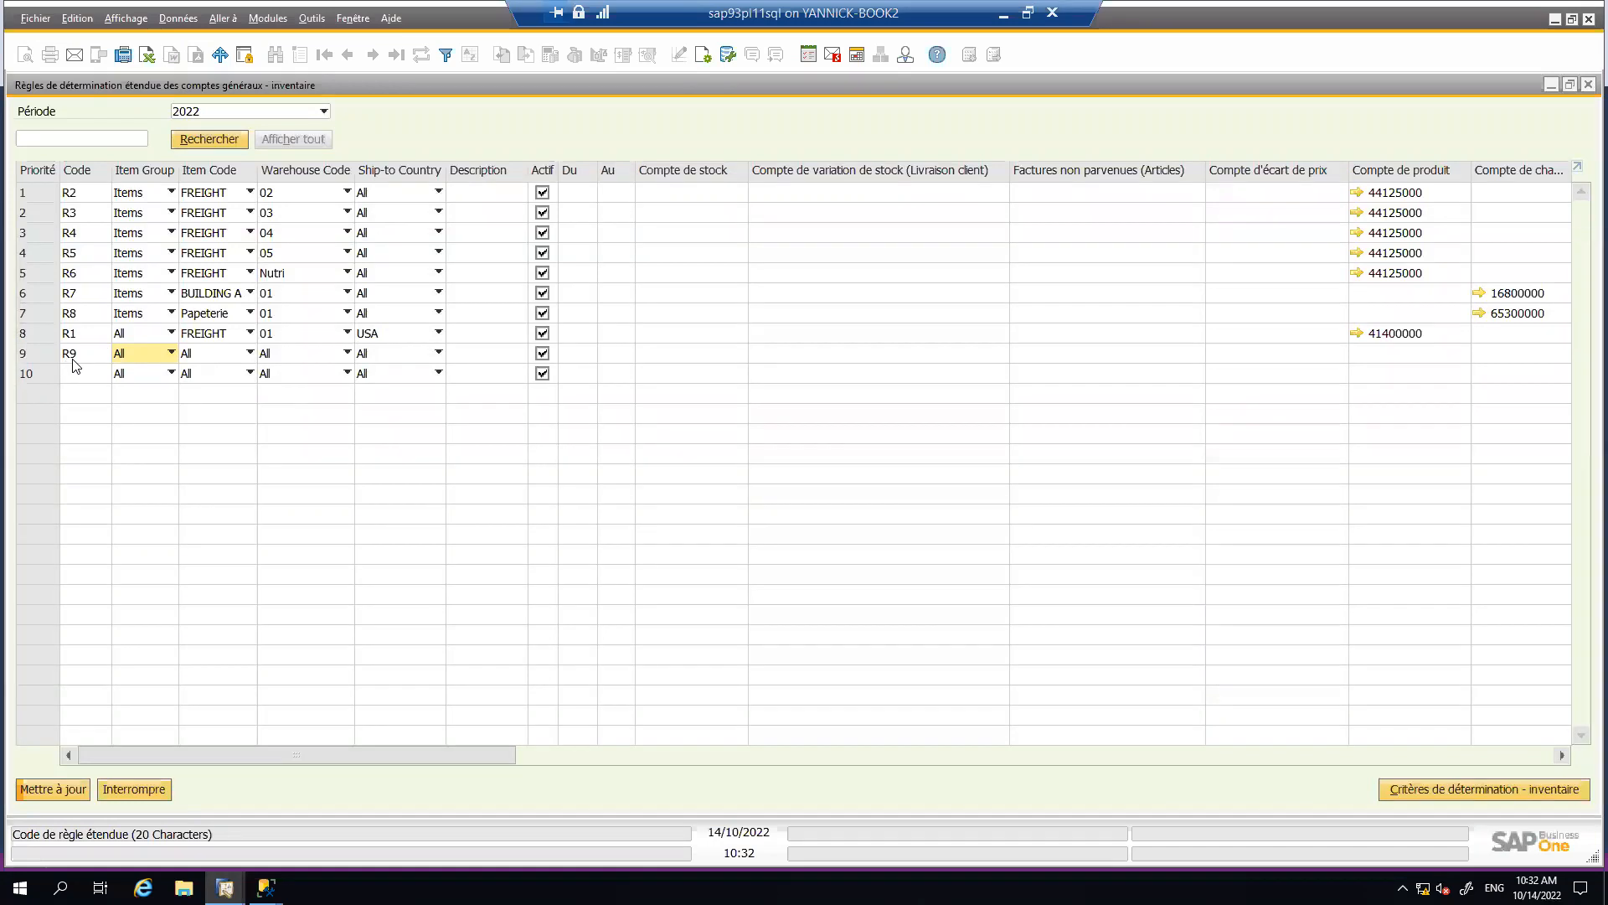
- Turn on the system information display and set rule R9's item group to J.B. Printers
left_click(137, 21)
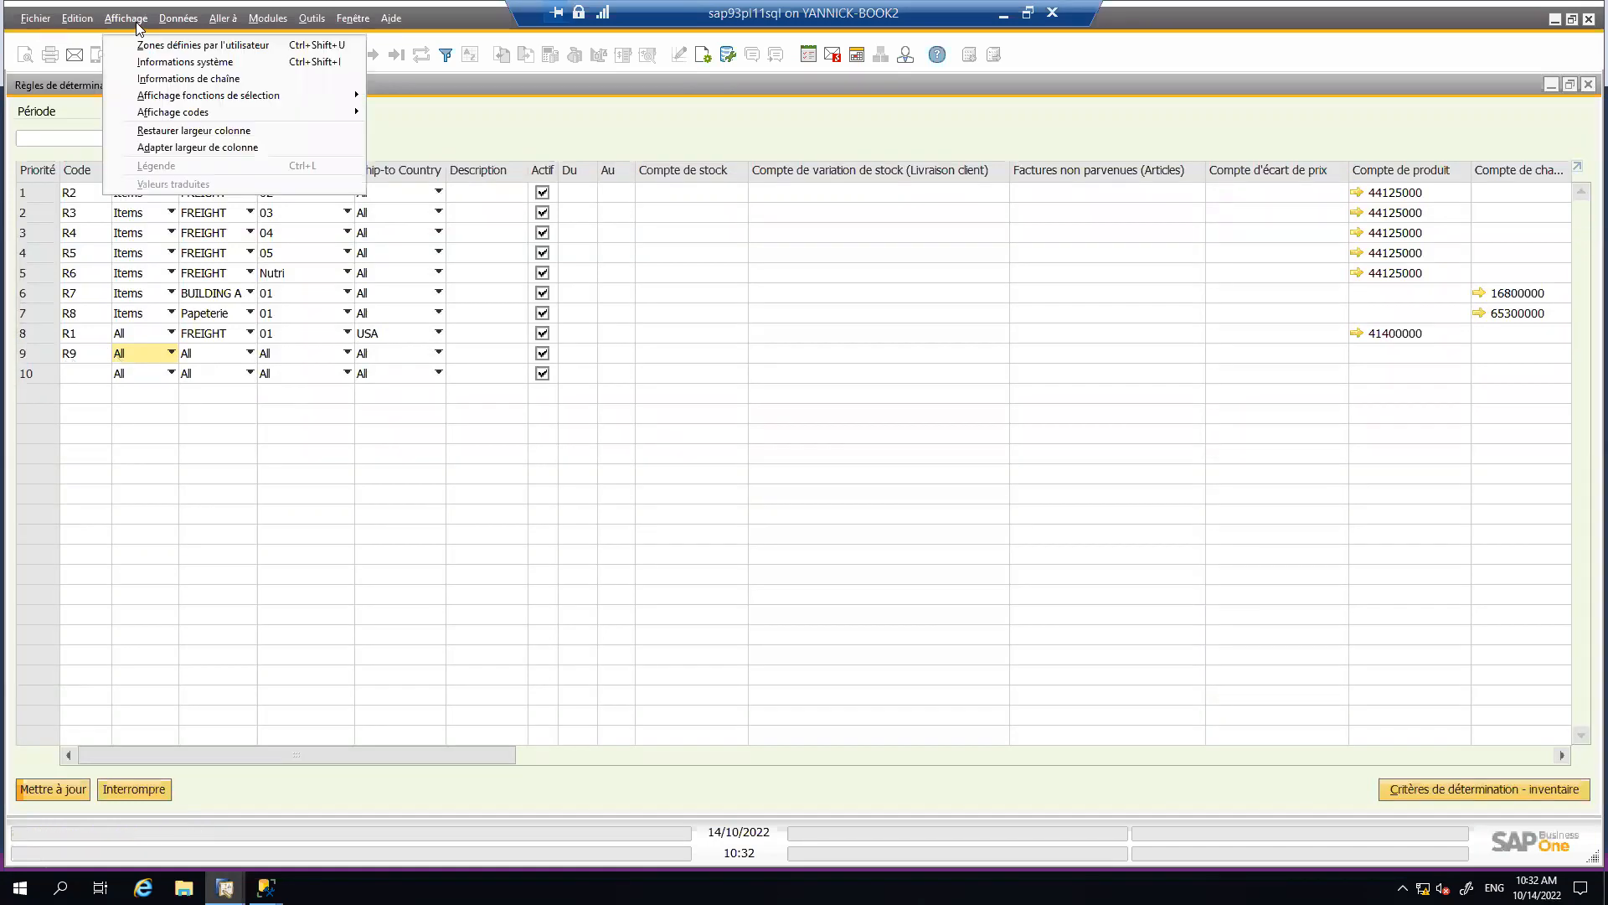
left_click(162, 64)
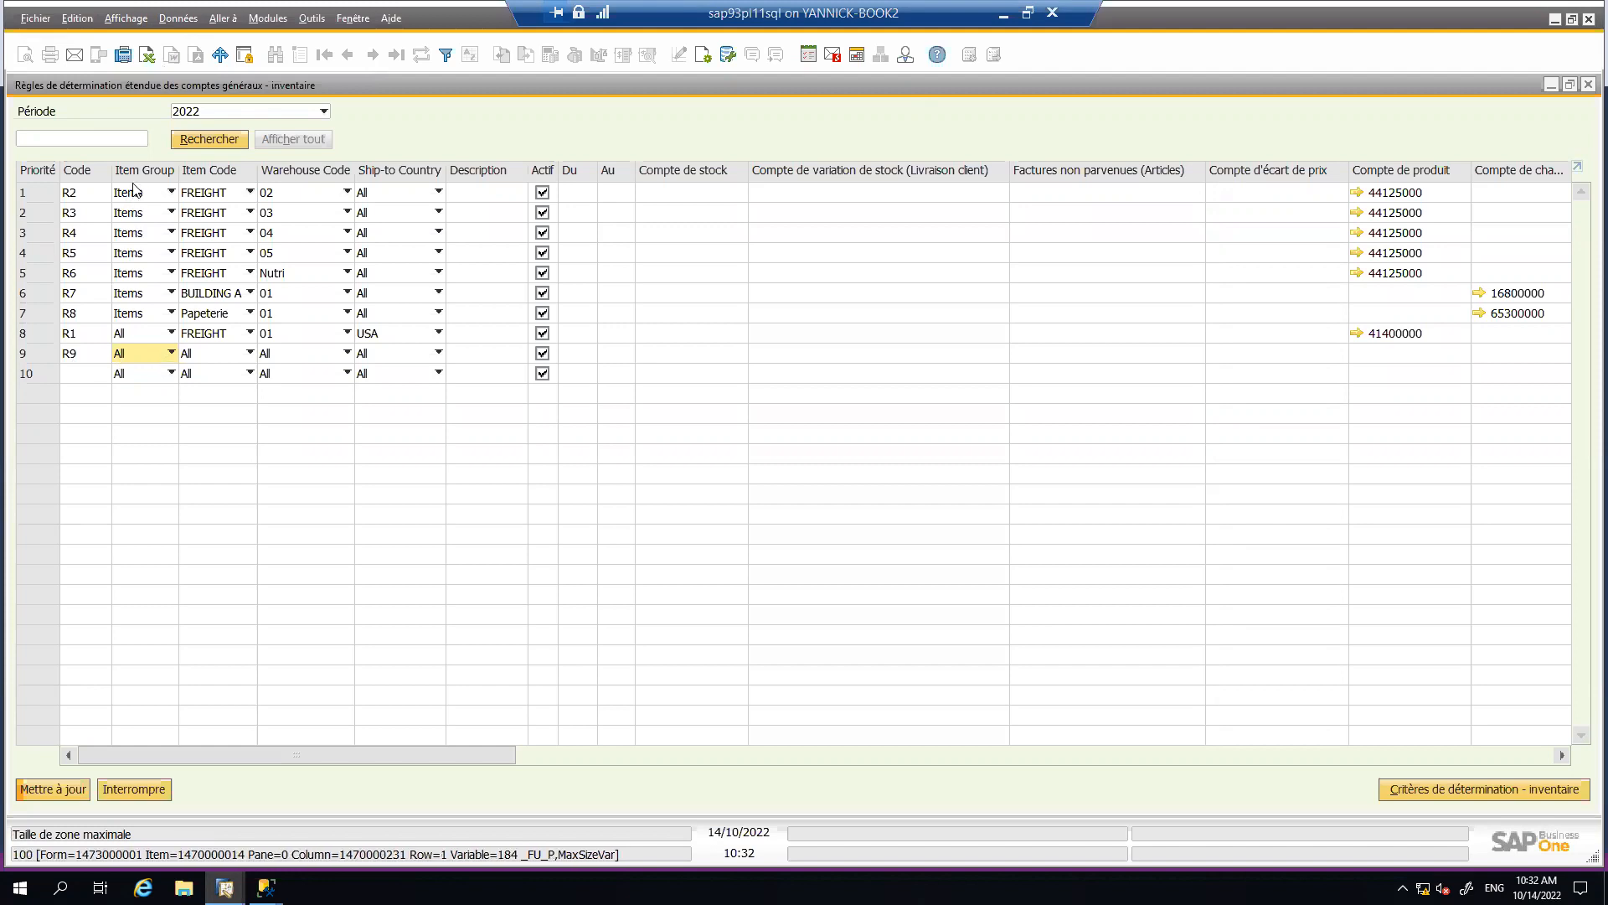
left_click(171, 356)
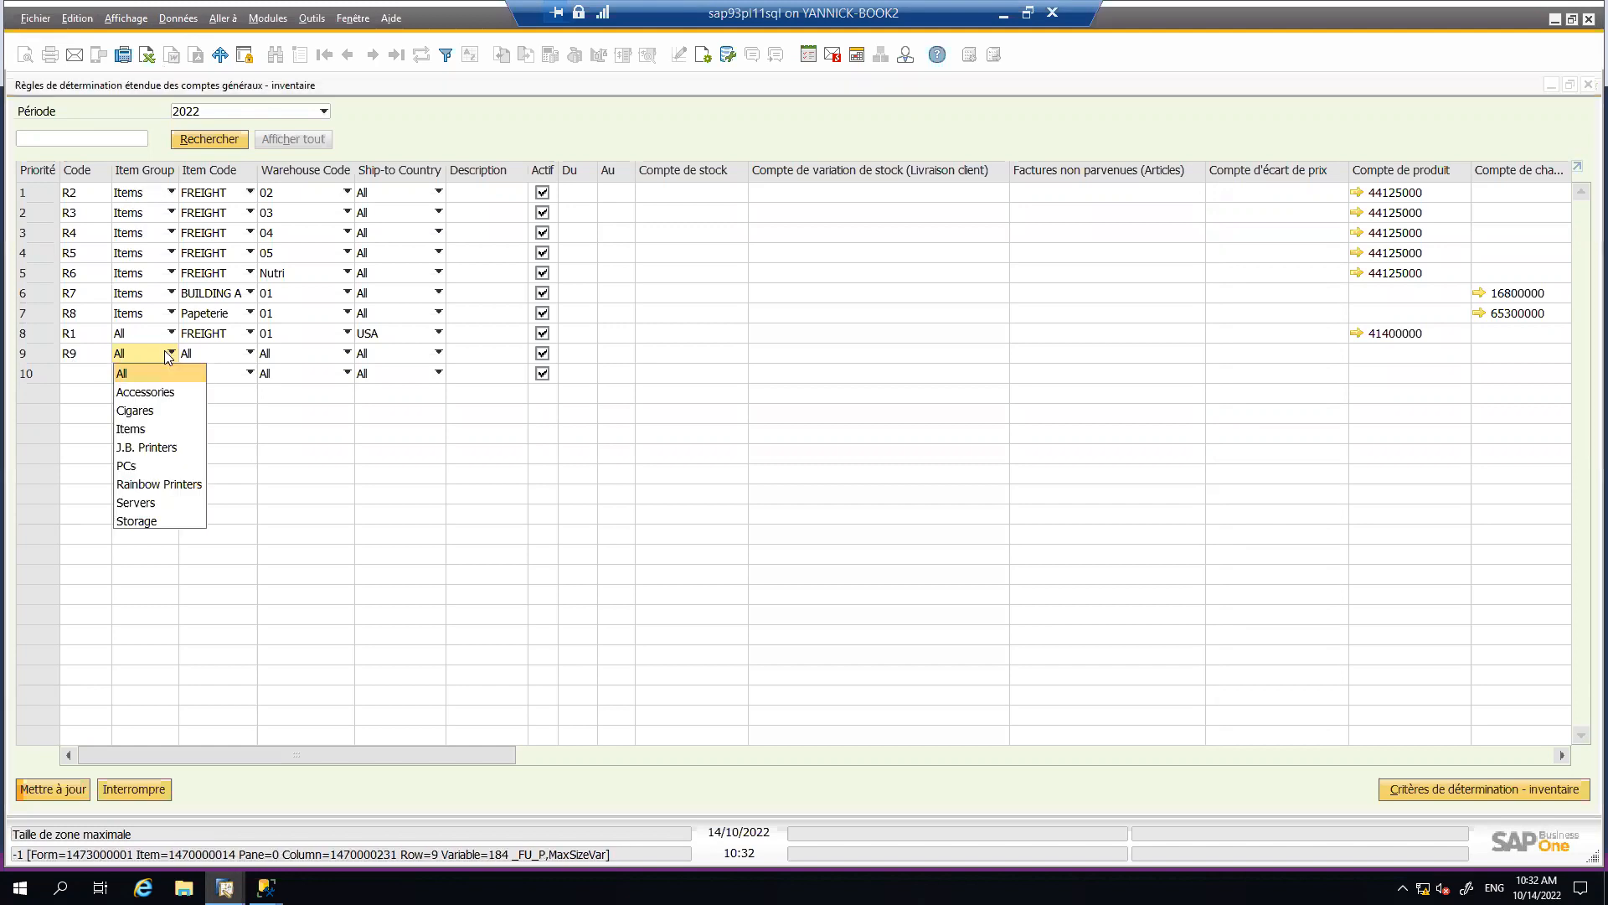
left_click(177, 455)
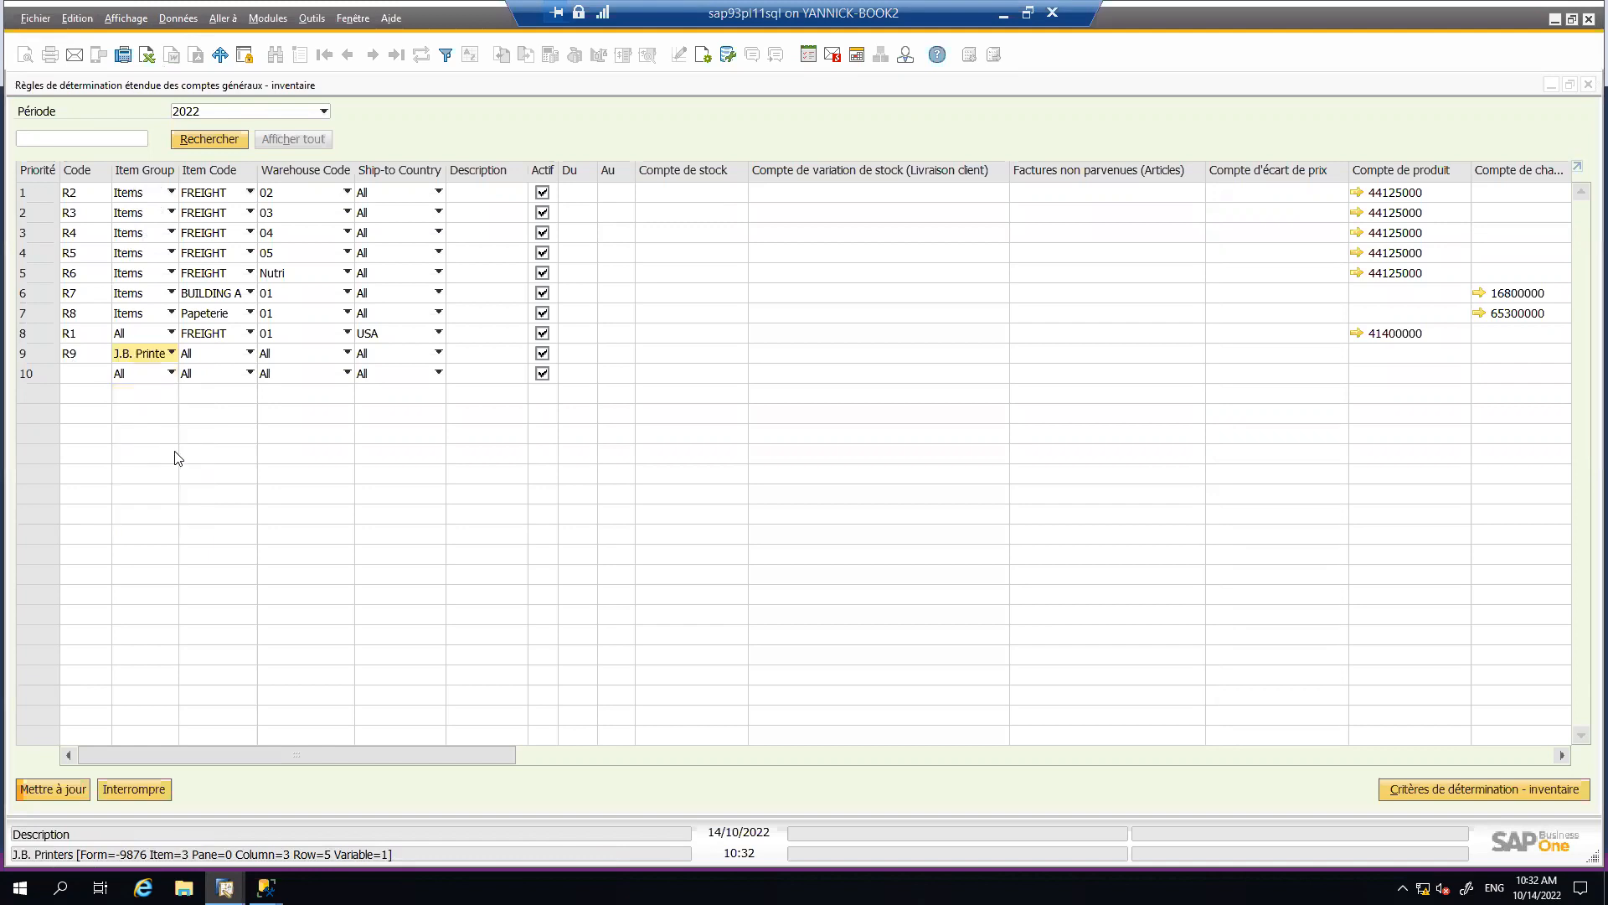
- View the items selectable as rule R9's item code, and close the list without choosing one
left_click(221, 358)
left_click(224, 400)
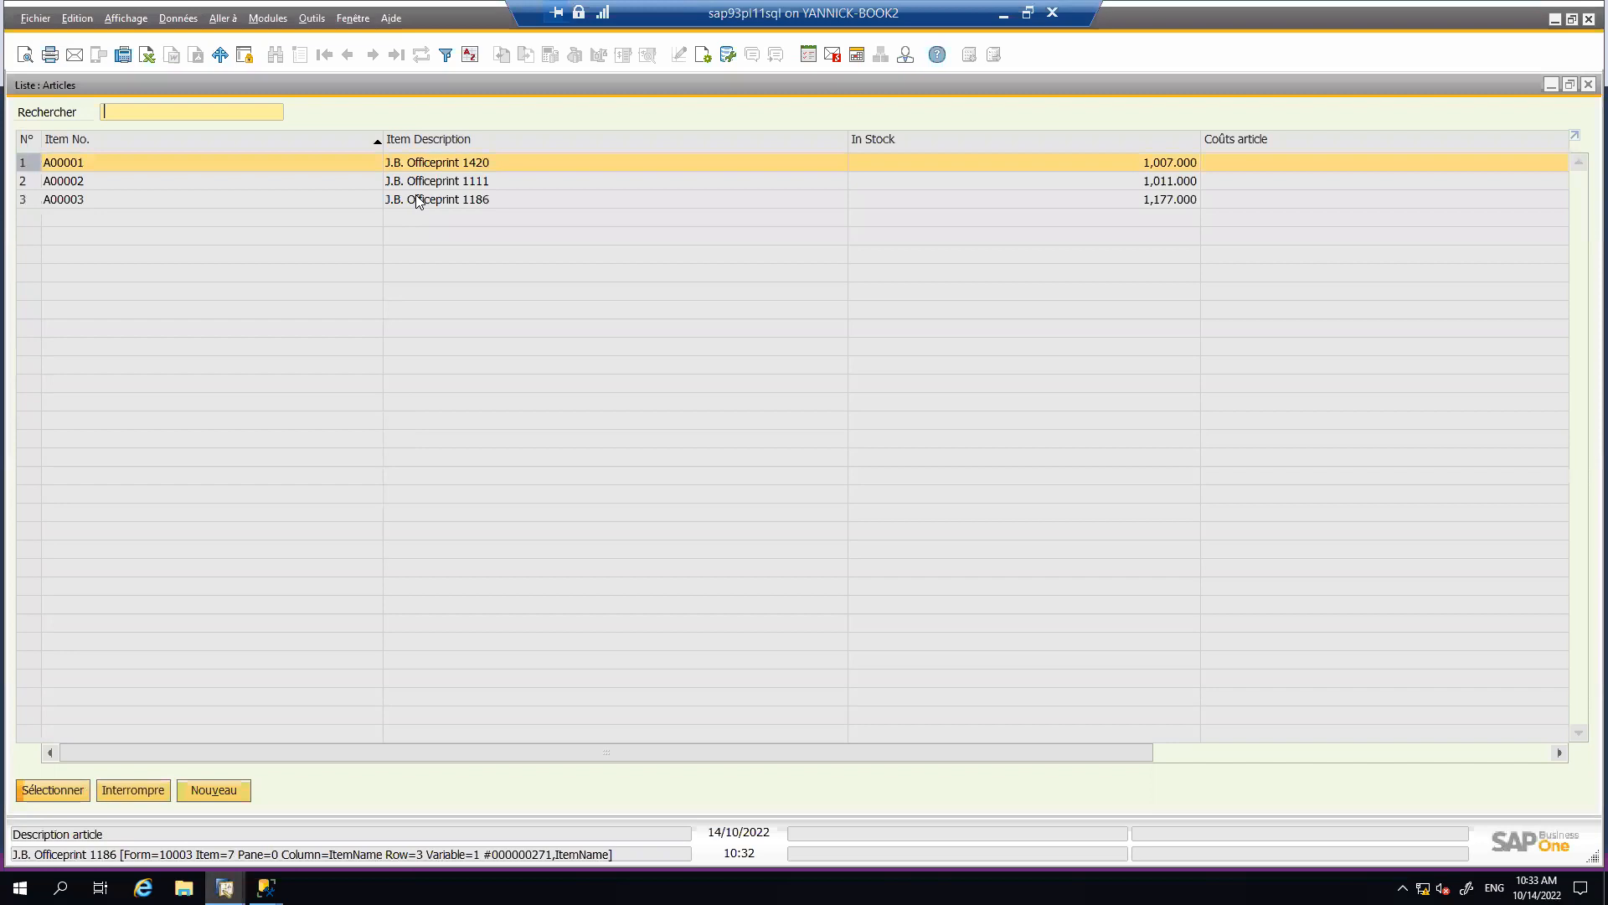
left_click(156, 793)
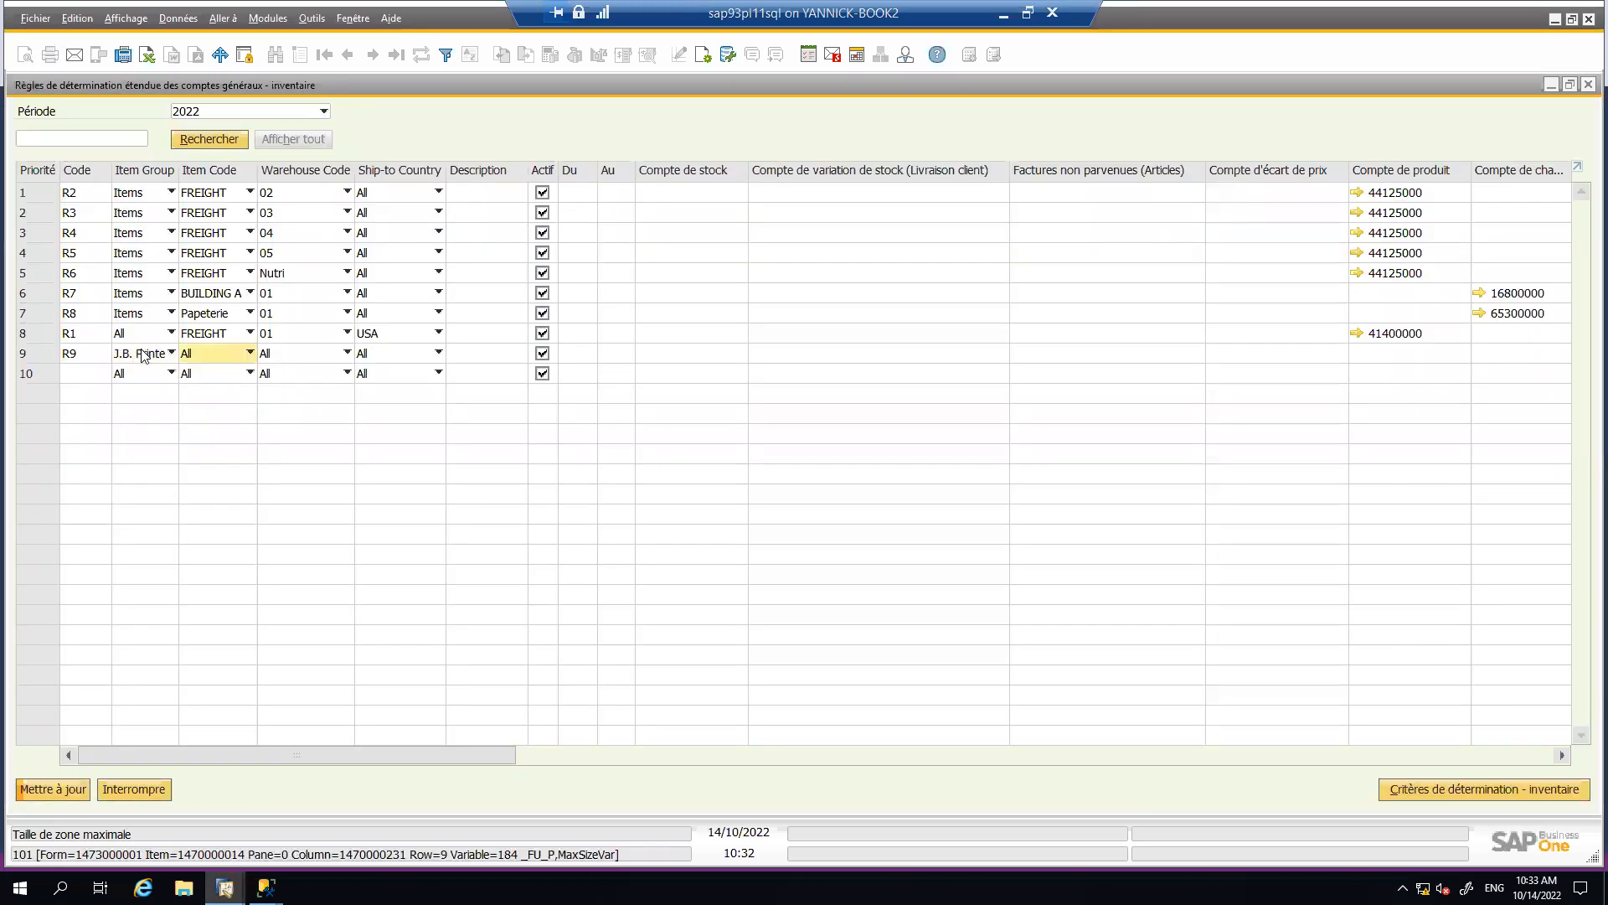
- Keep rule R9's warehouse code as All and set its Compte de produit to 41300000
left_click(271, 355)
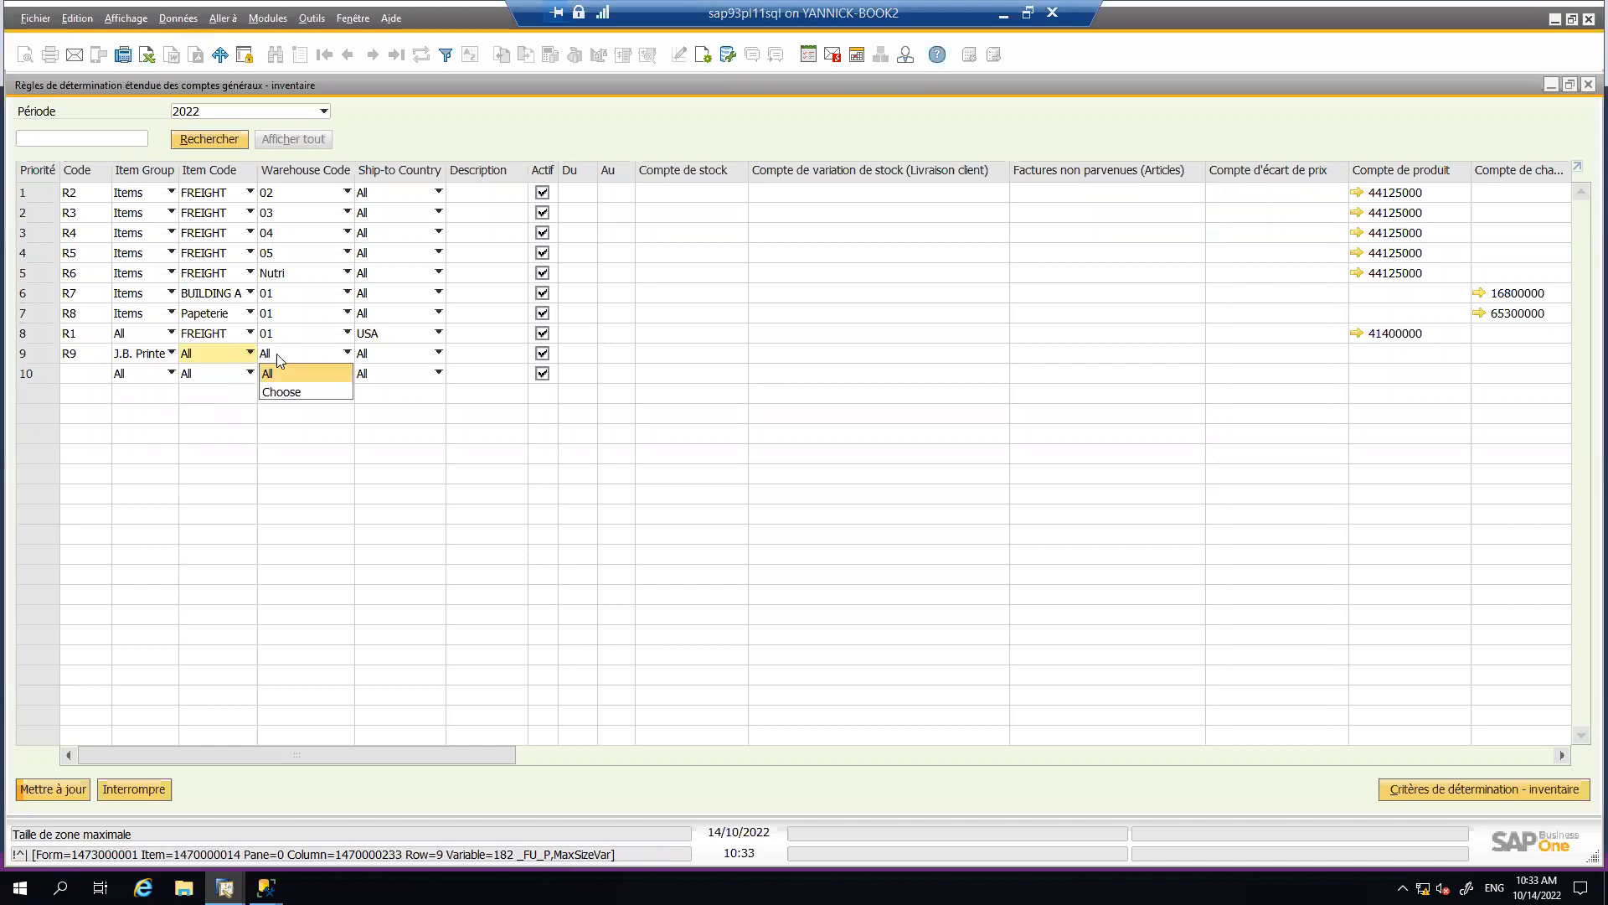
left_click(346, 357)
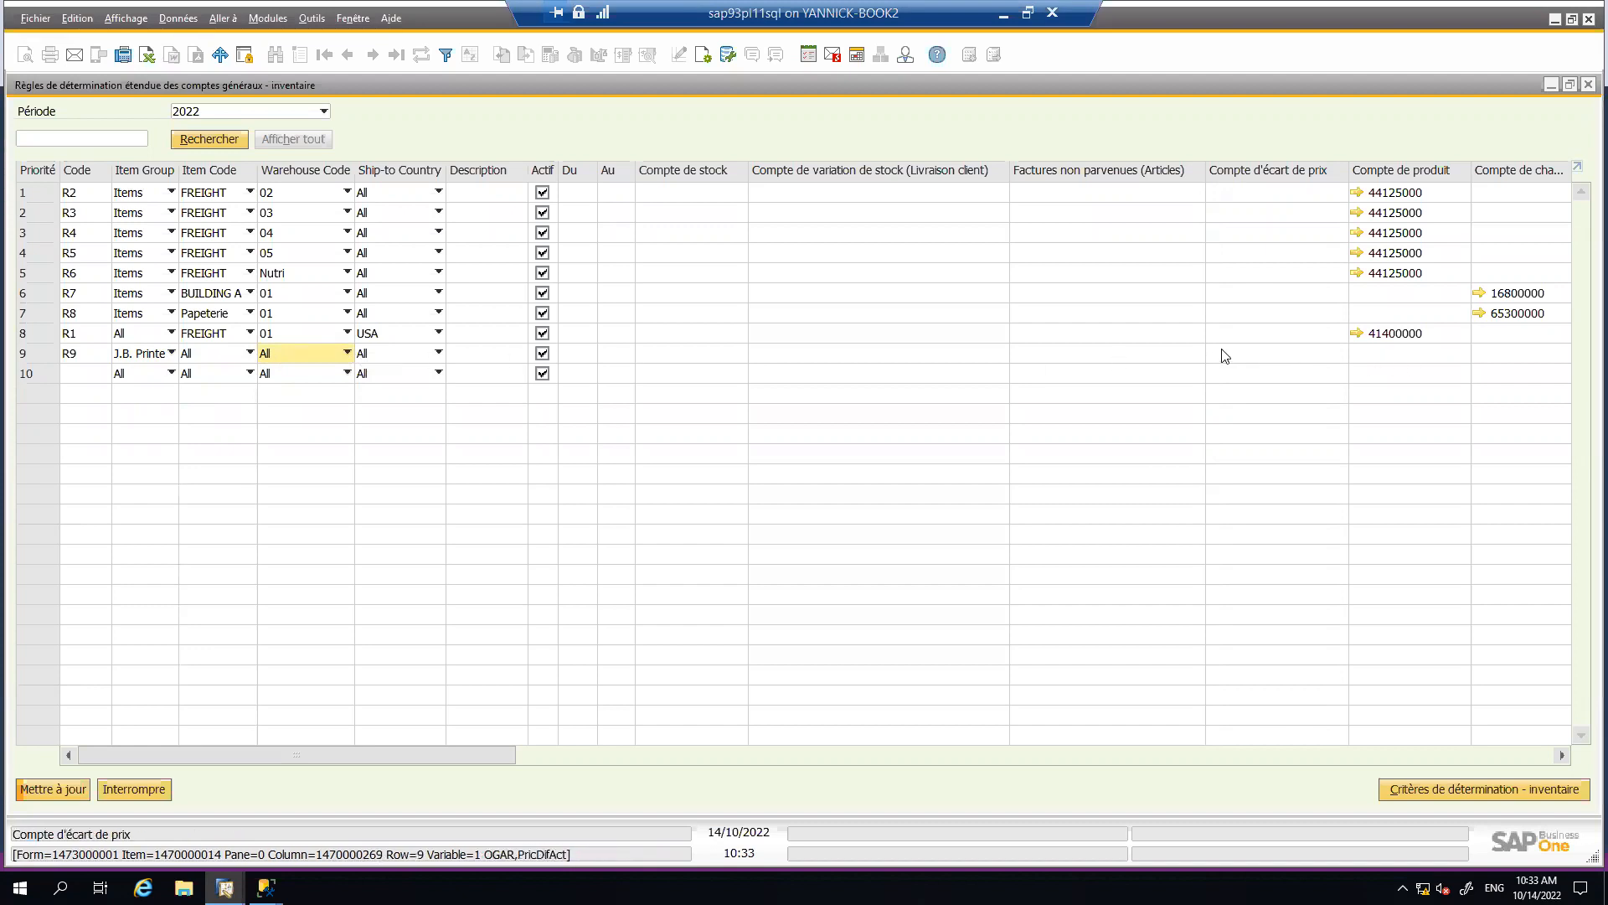
left_click(1383, 353)
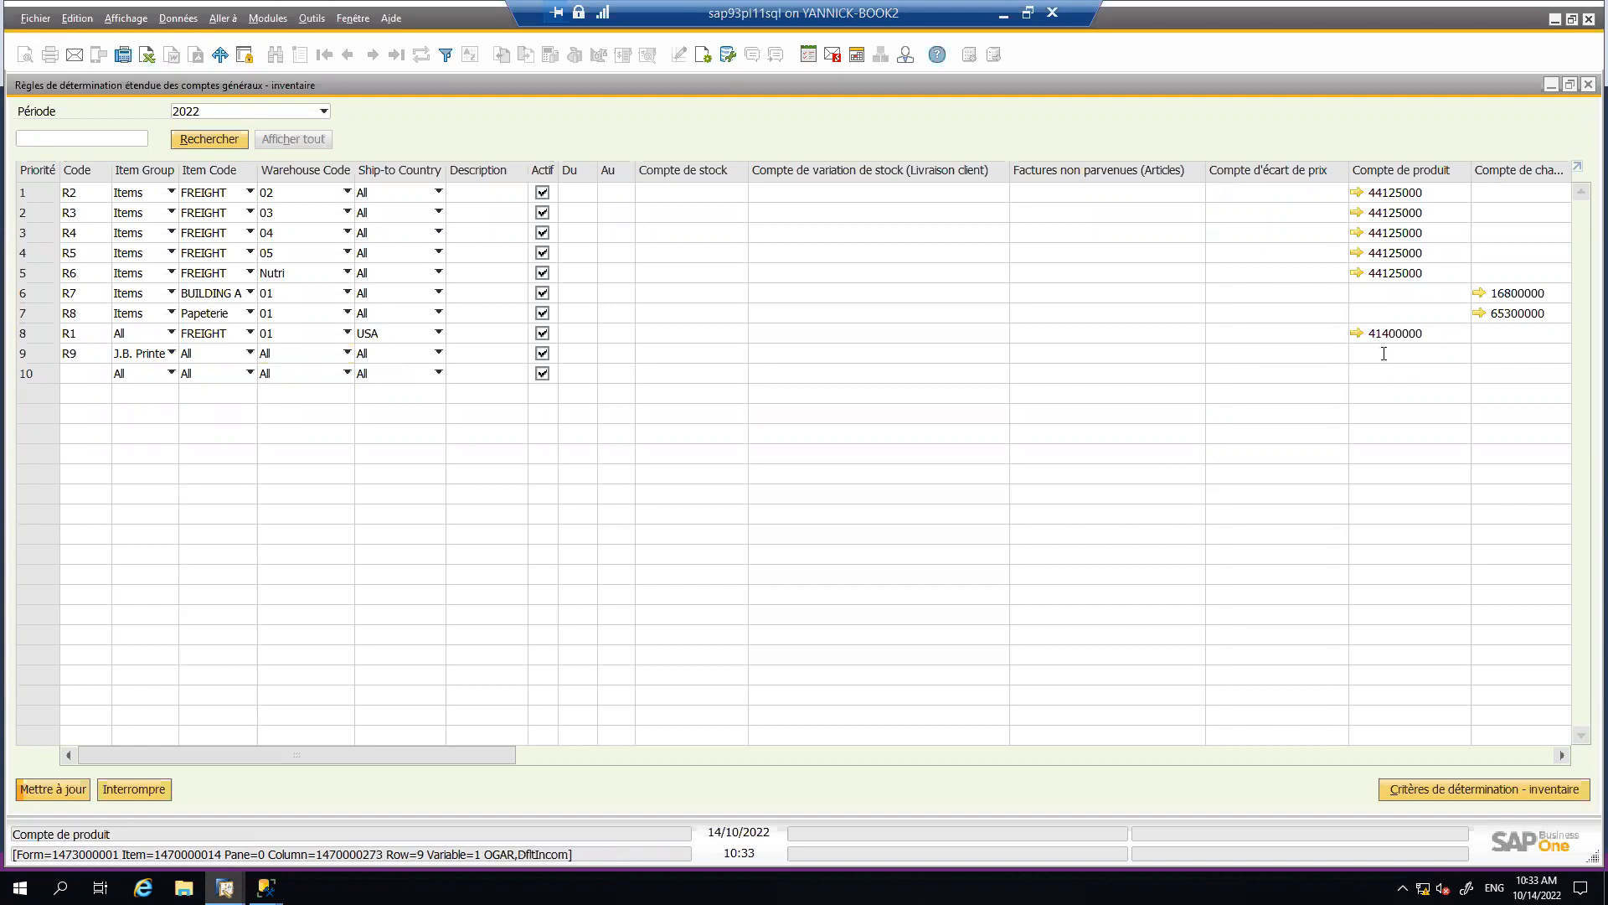
left_click(1463, 353)
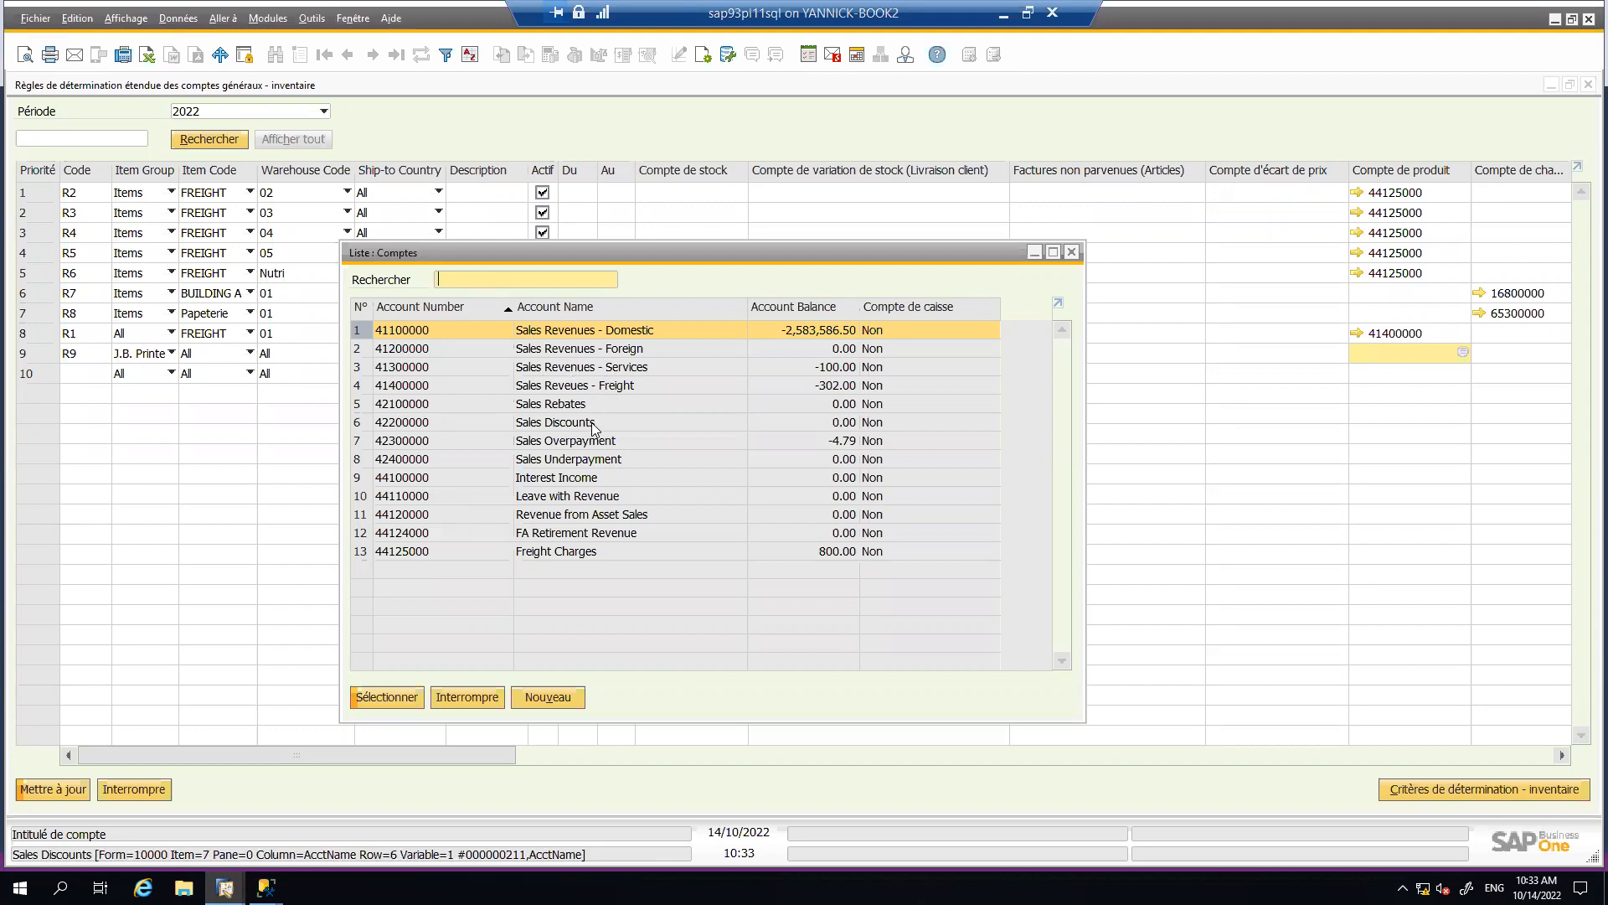
double_click(634, 374)
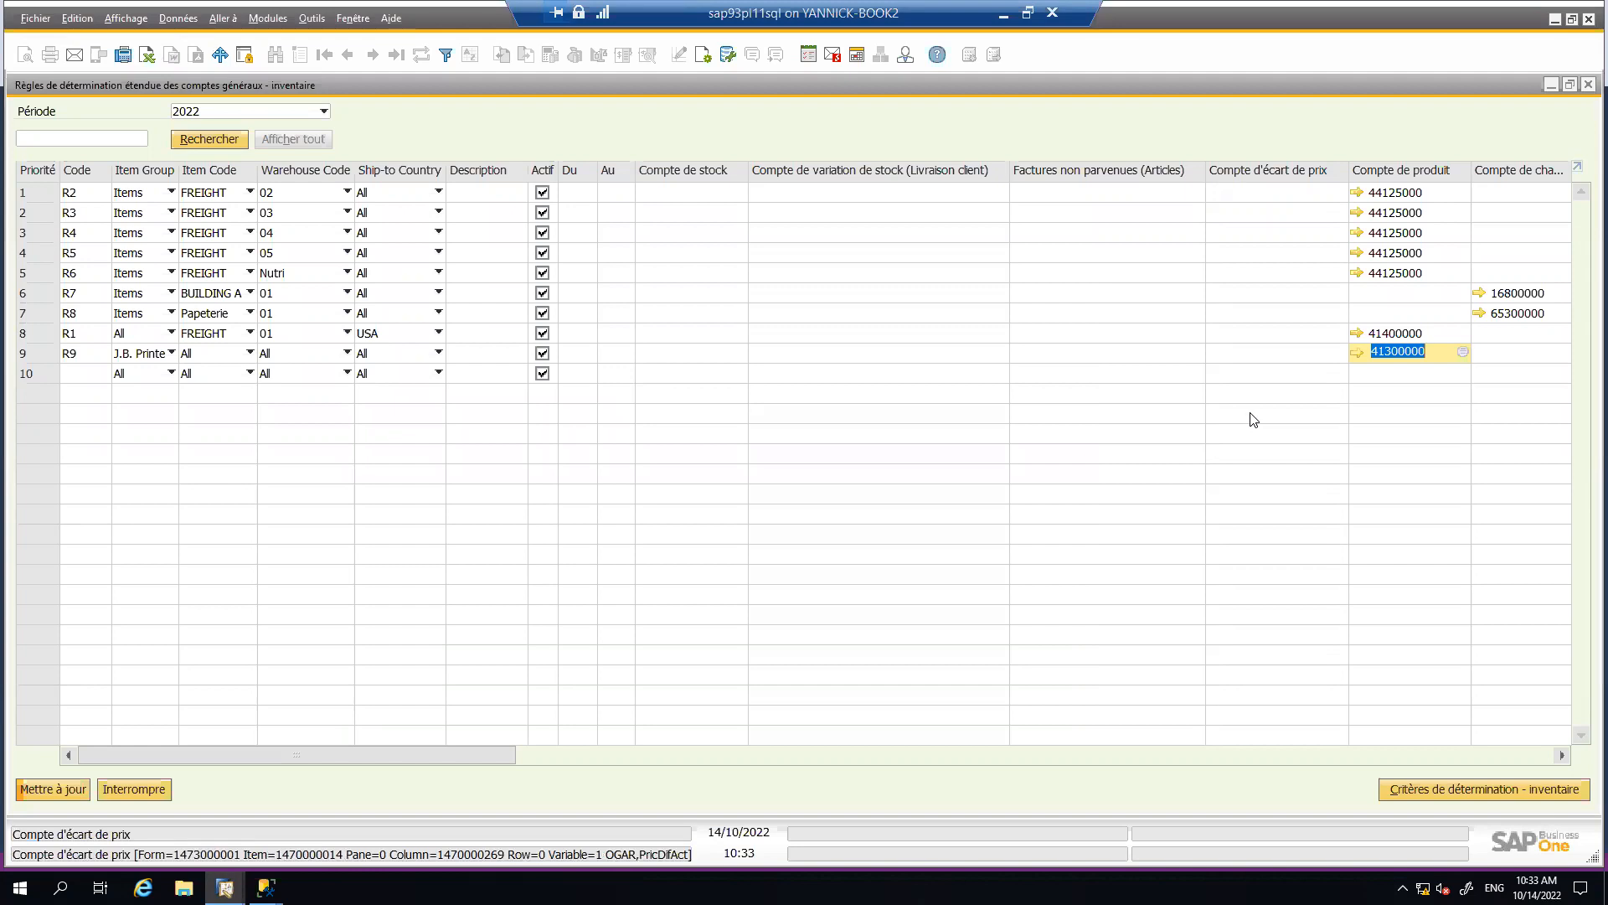
- Check rule R9's expense and stock account fields, leave them empty, and save the extended inventory rules
left_click_drag(501, 757, 597, 756)
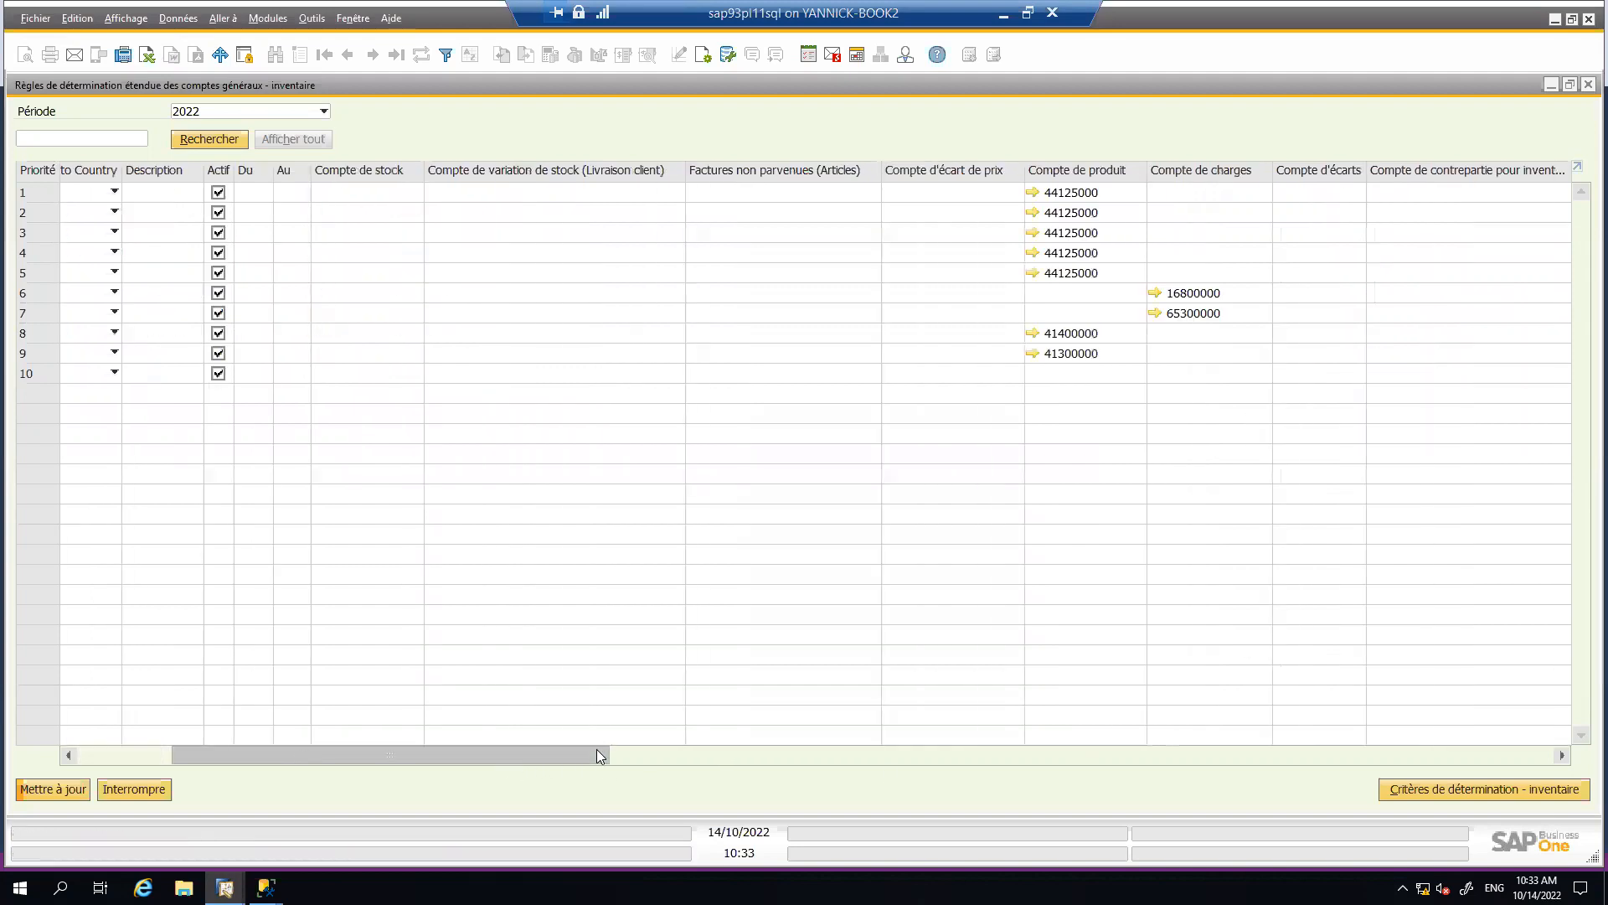
left_click(1185, 360)
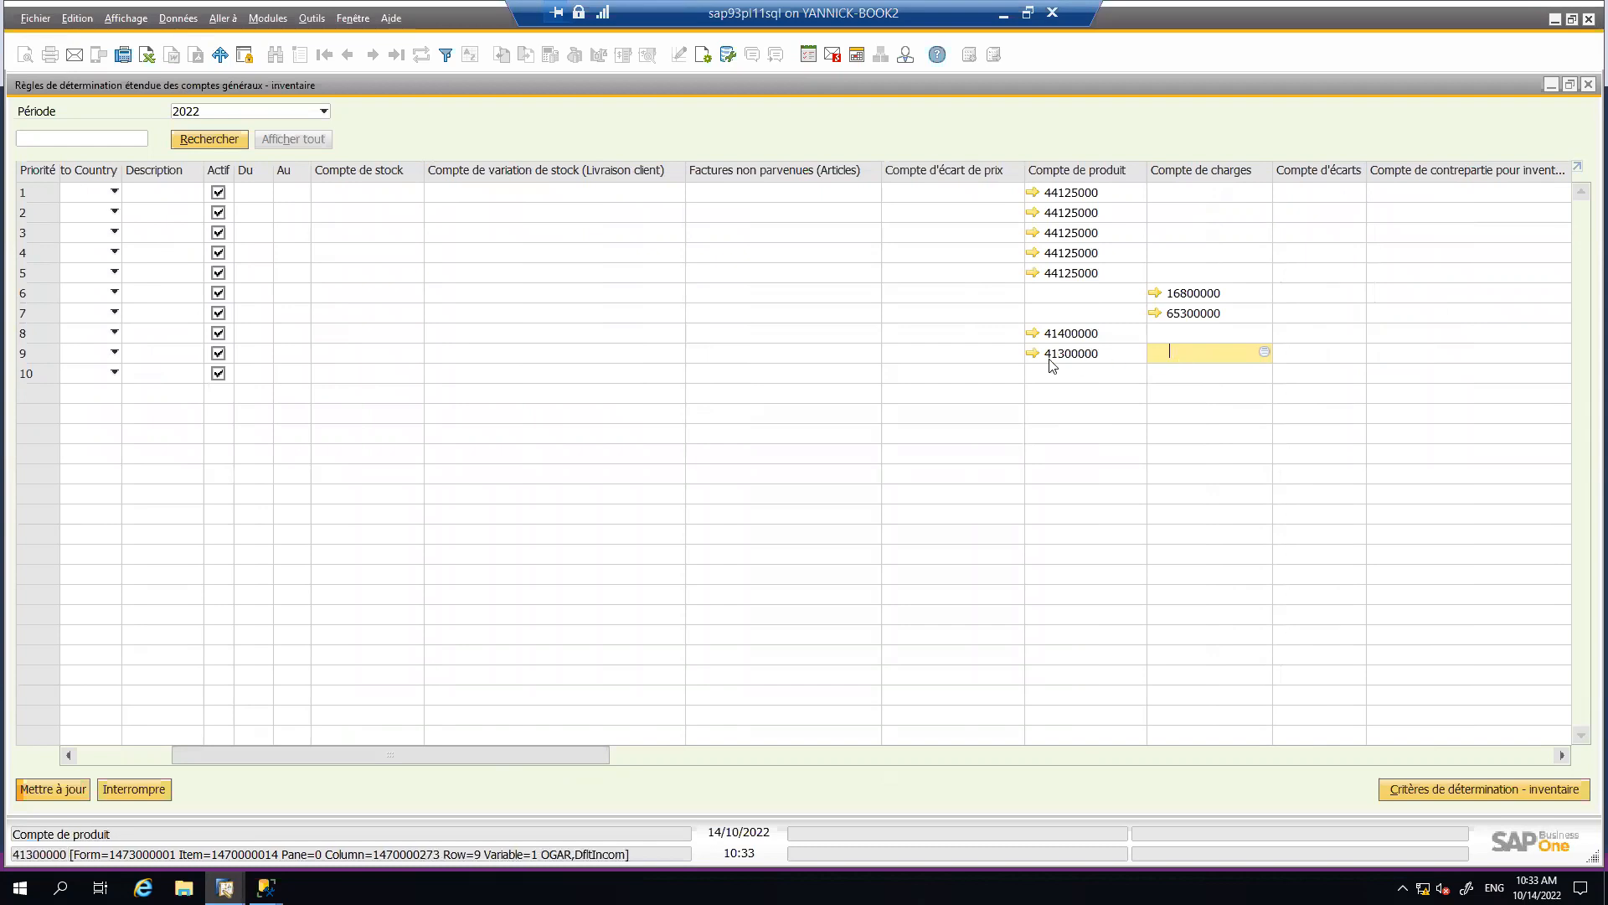
left_click(408, 377)
left_click_drag(582, 745, 429, 758)
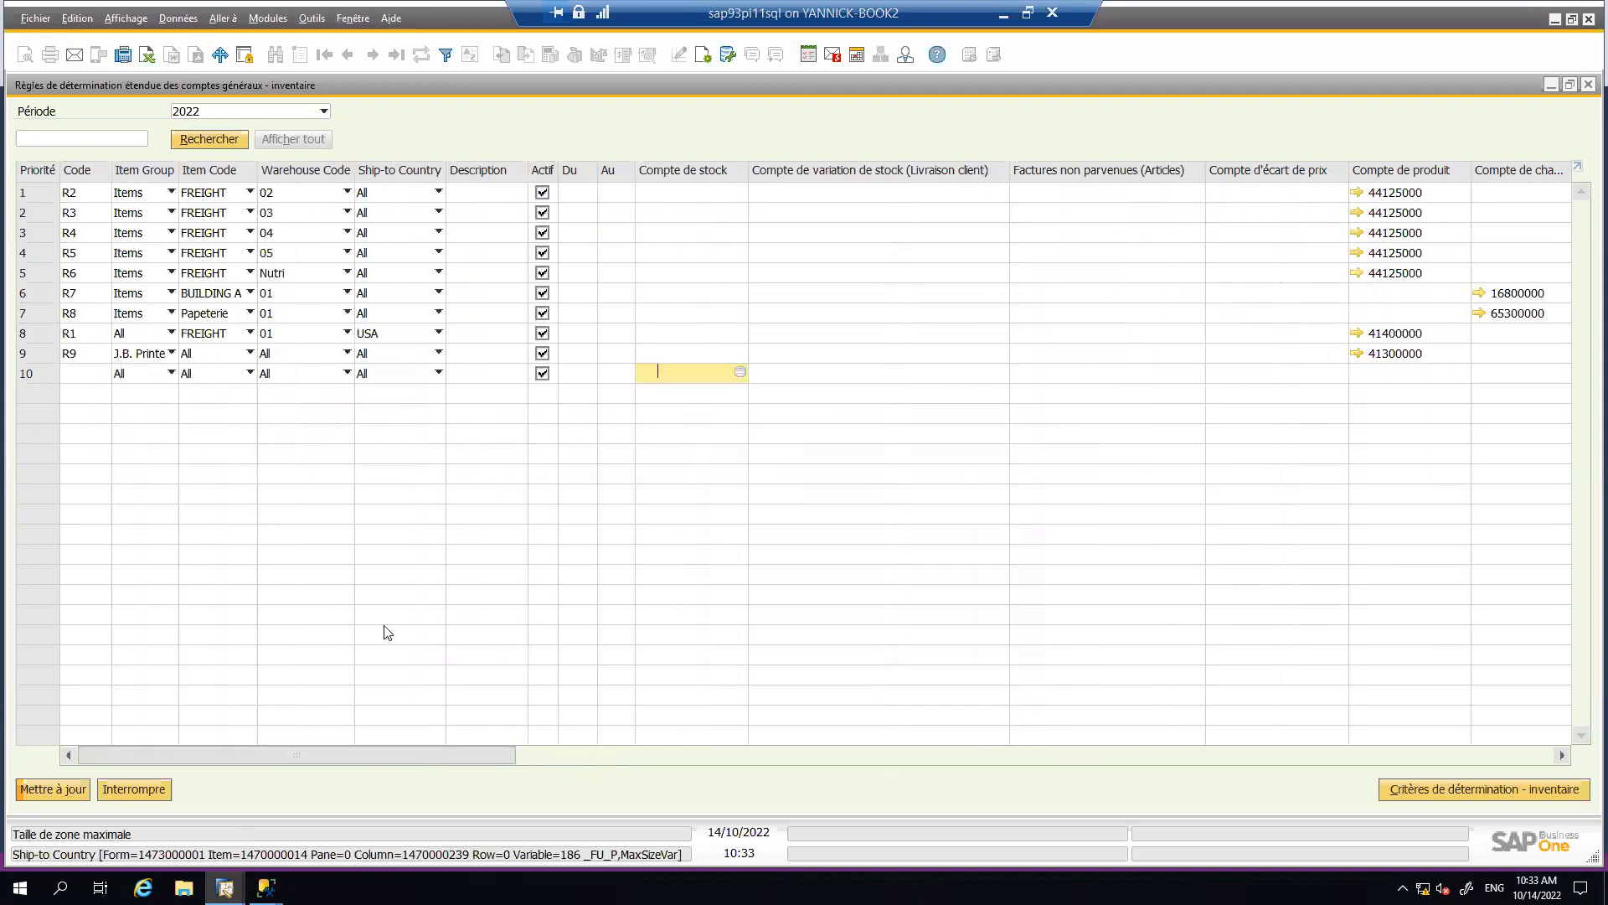
left_click(711, 360)
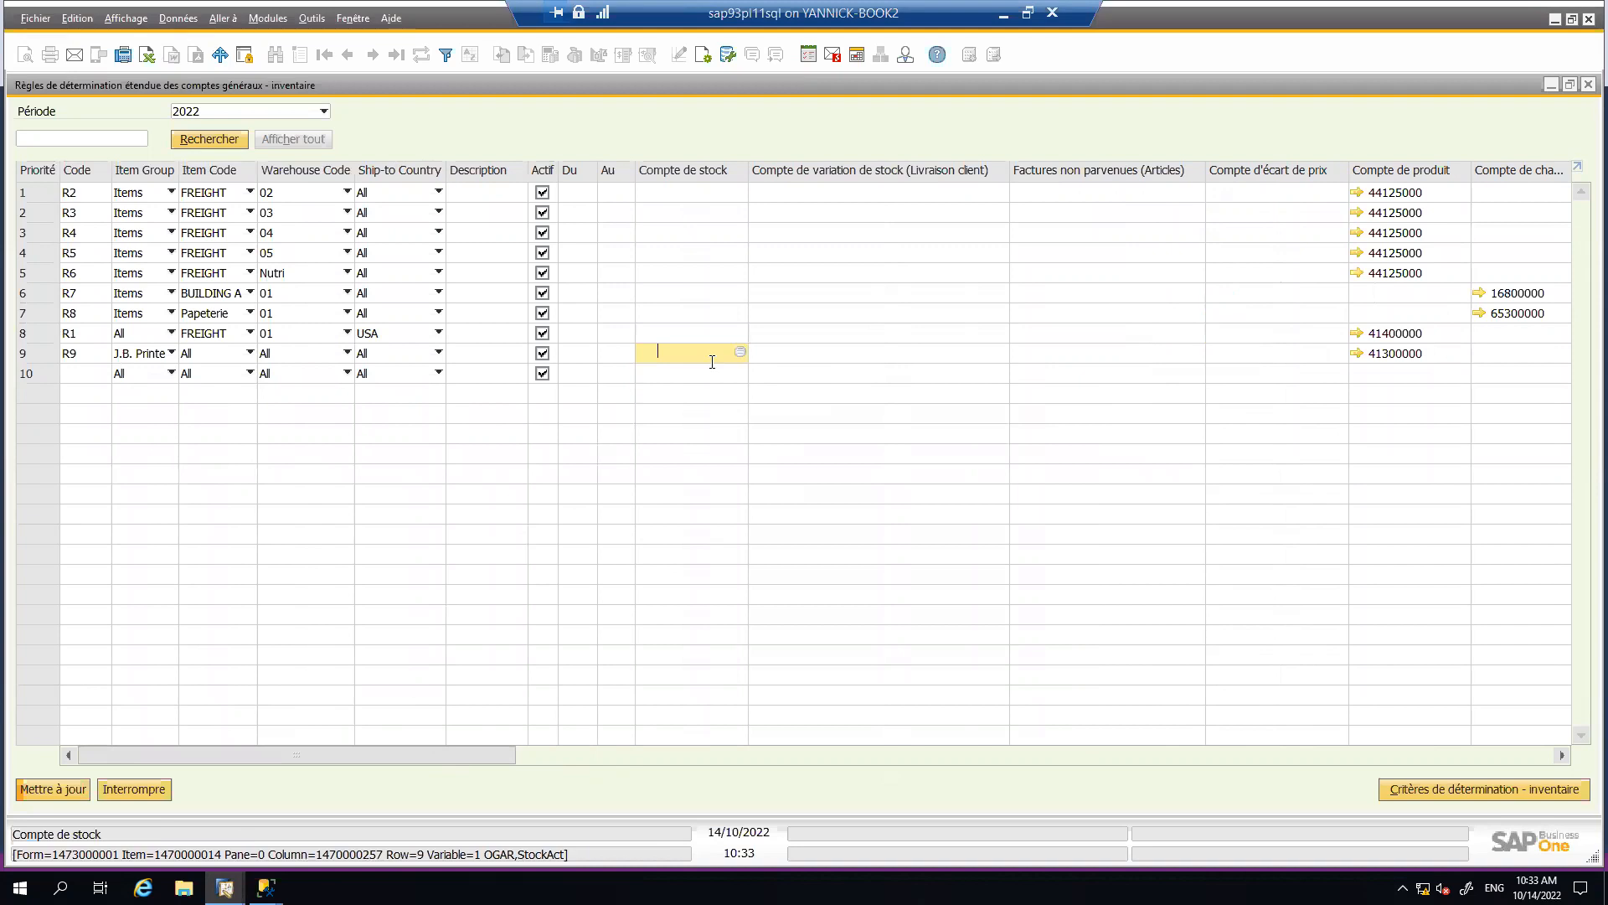
left_click(71, 794)
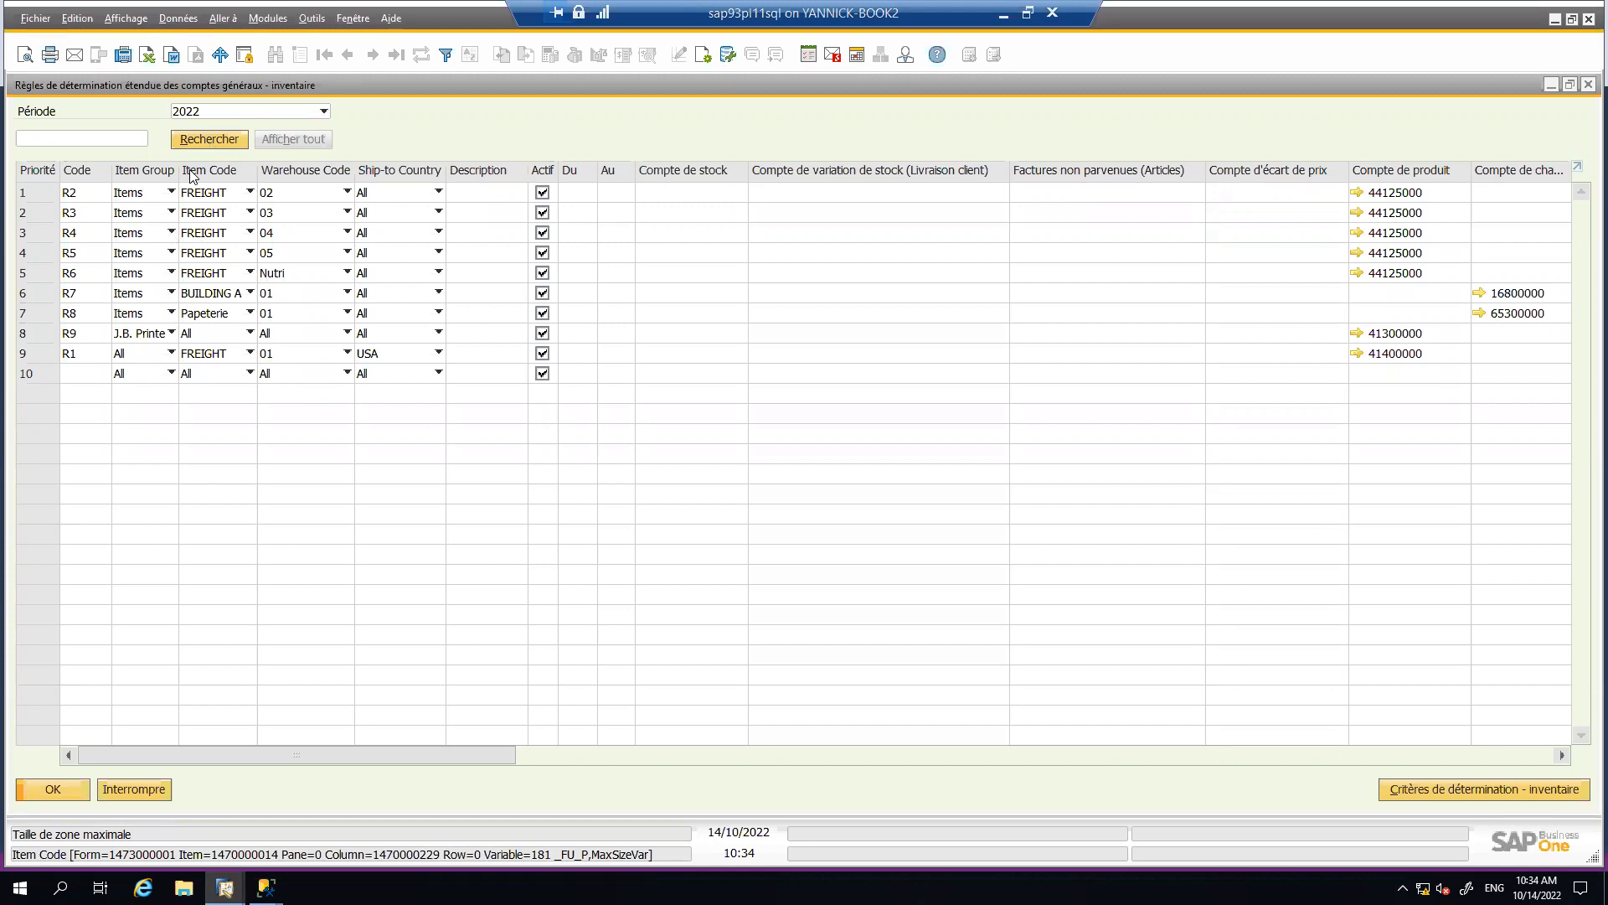
- Examine all the account columns available in the extended inventory rules, from the stock account through the last column
left_click(258, 17)
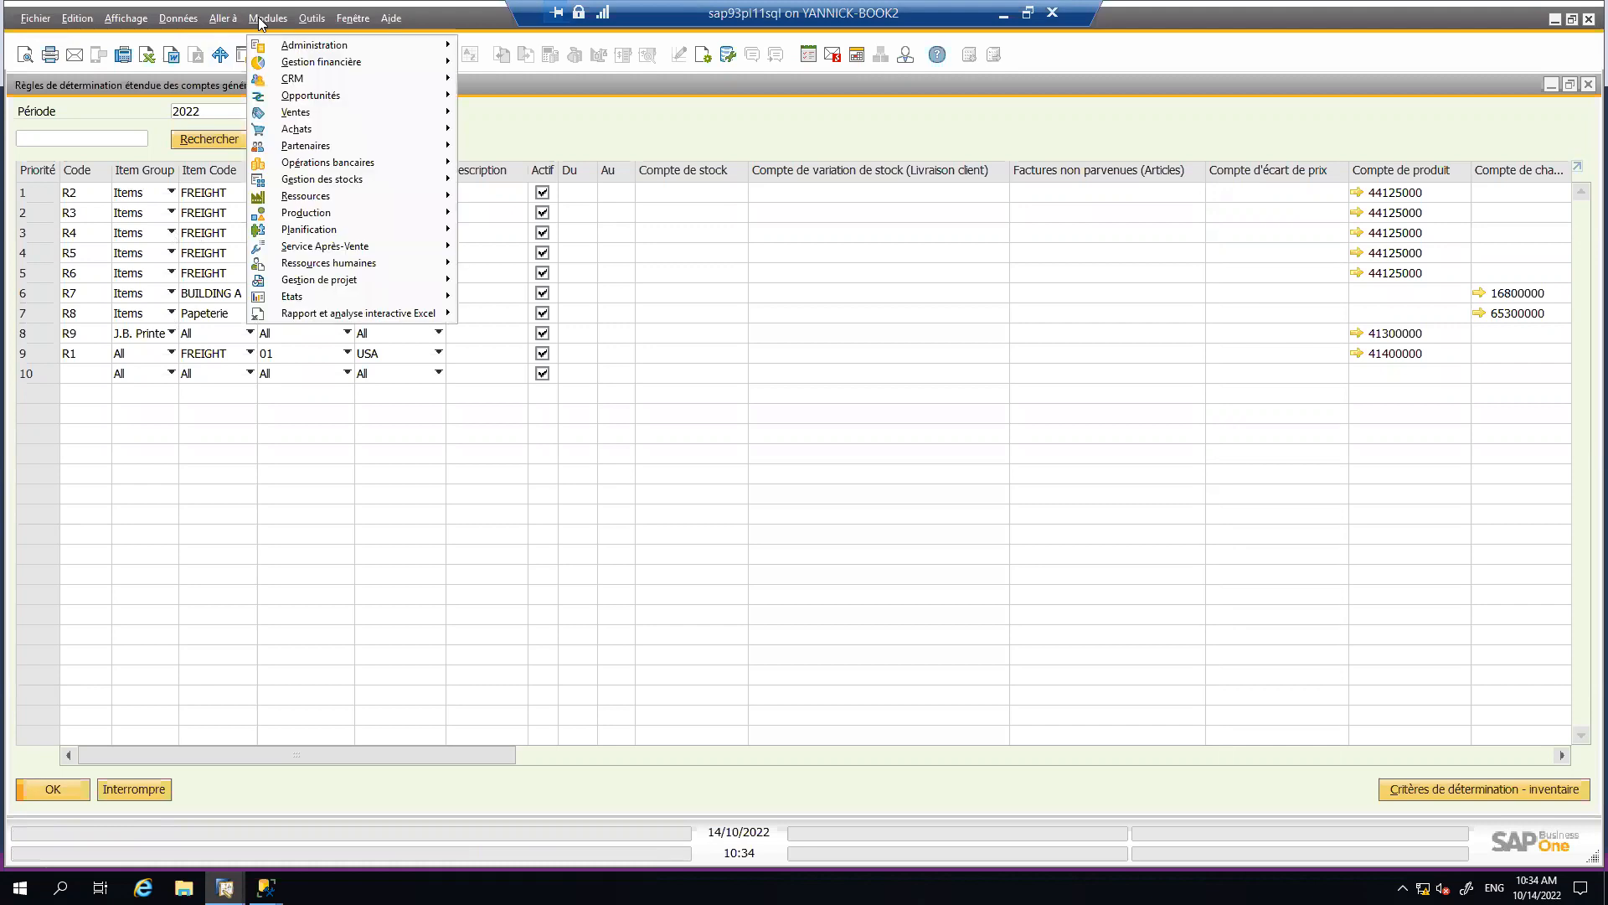
left_click(949, 319)
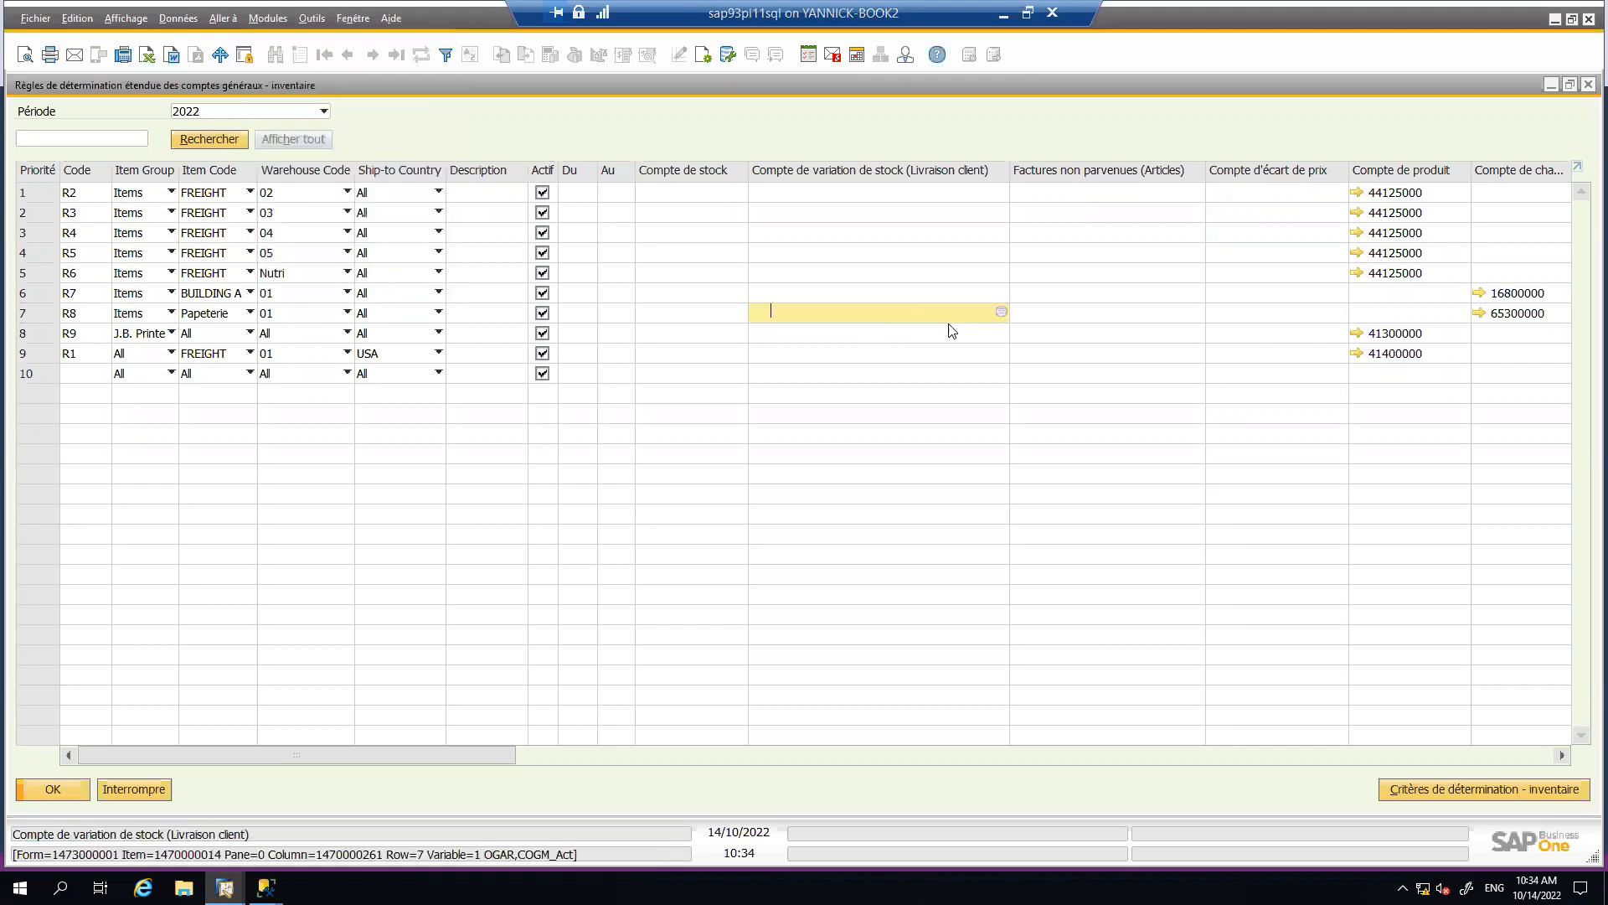
left_click(1428, 355)
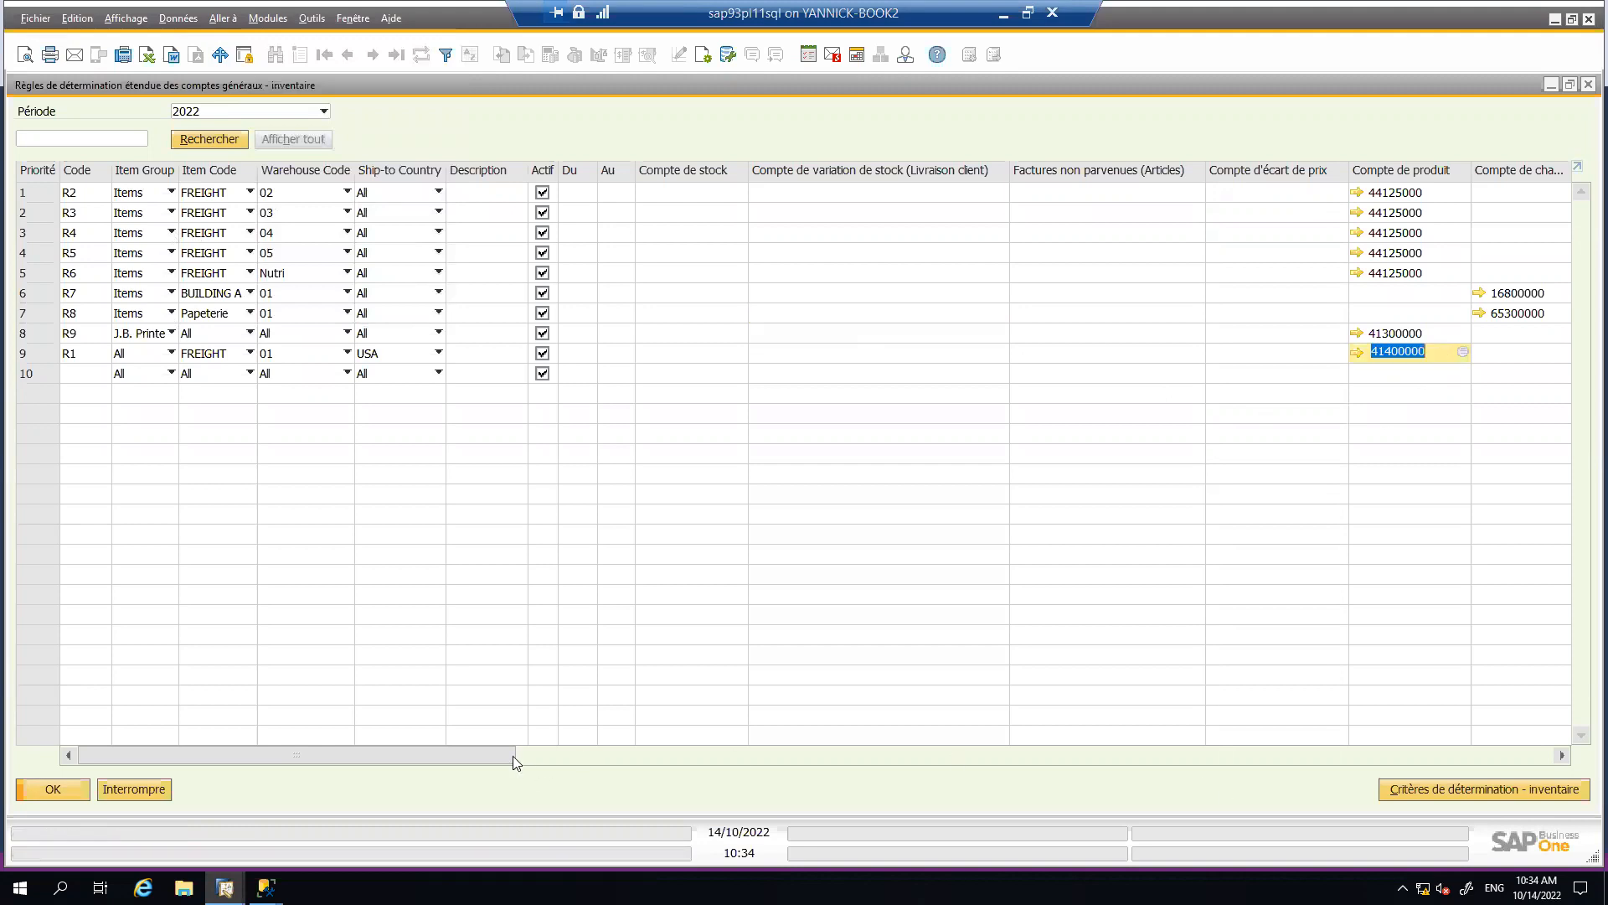
left_click(590, 755)
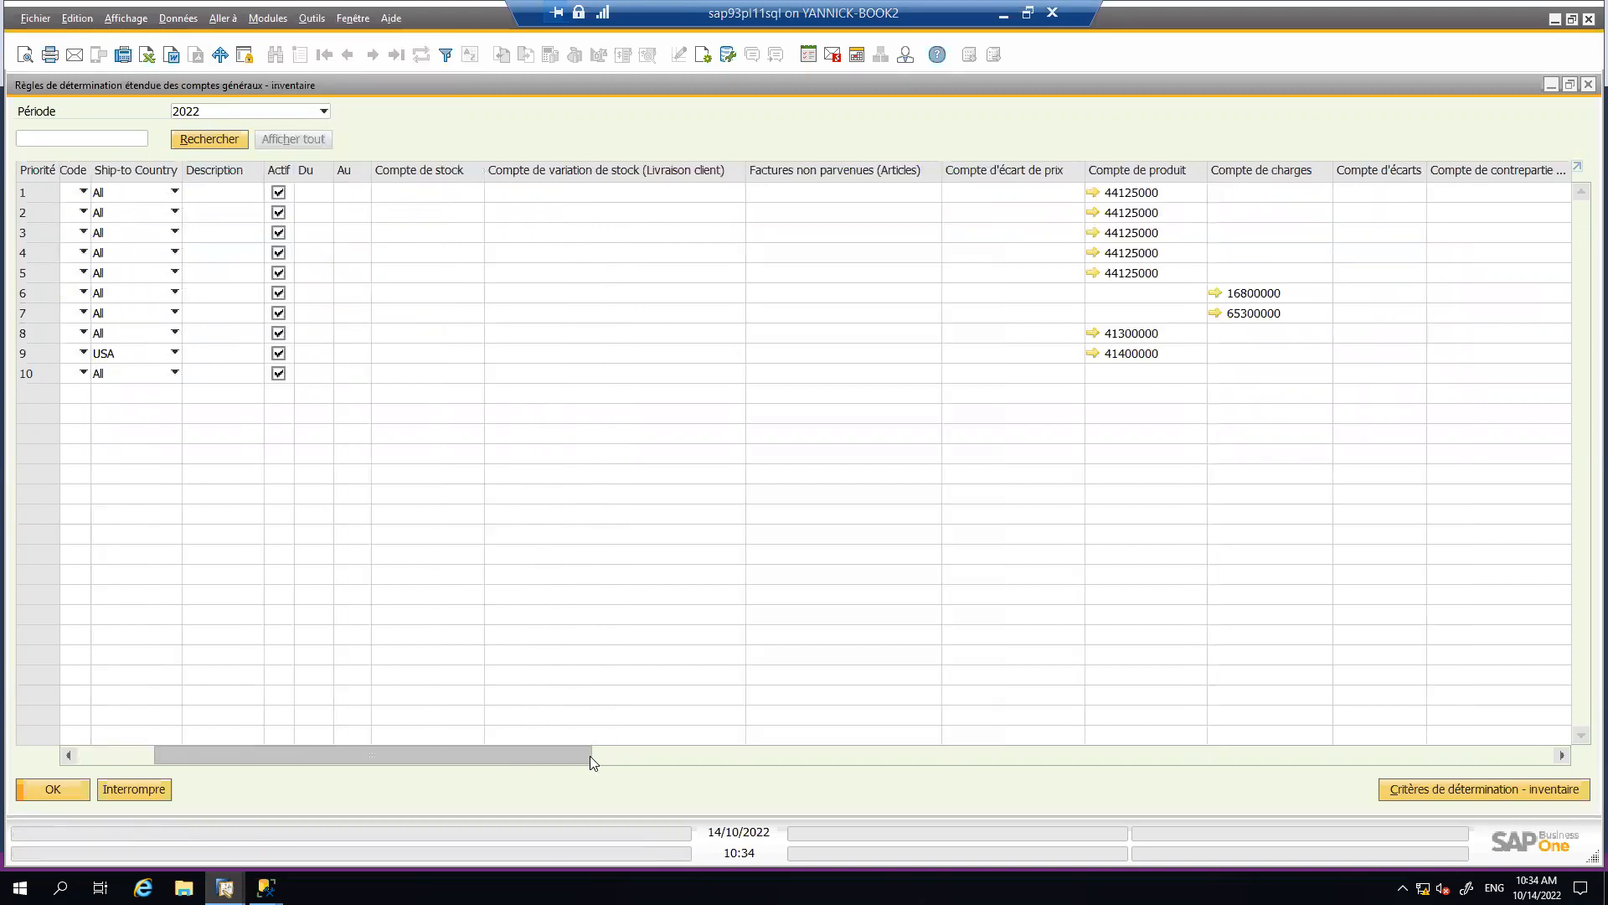
left_click_drag(590, 755, 1515, 782)
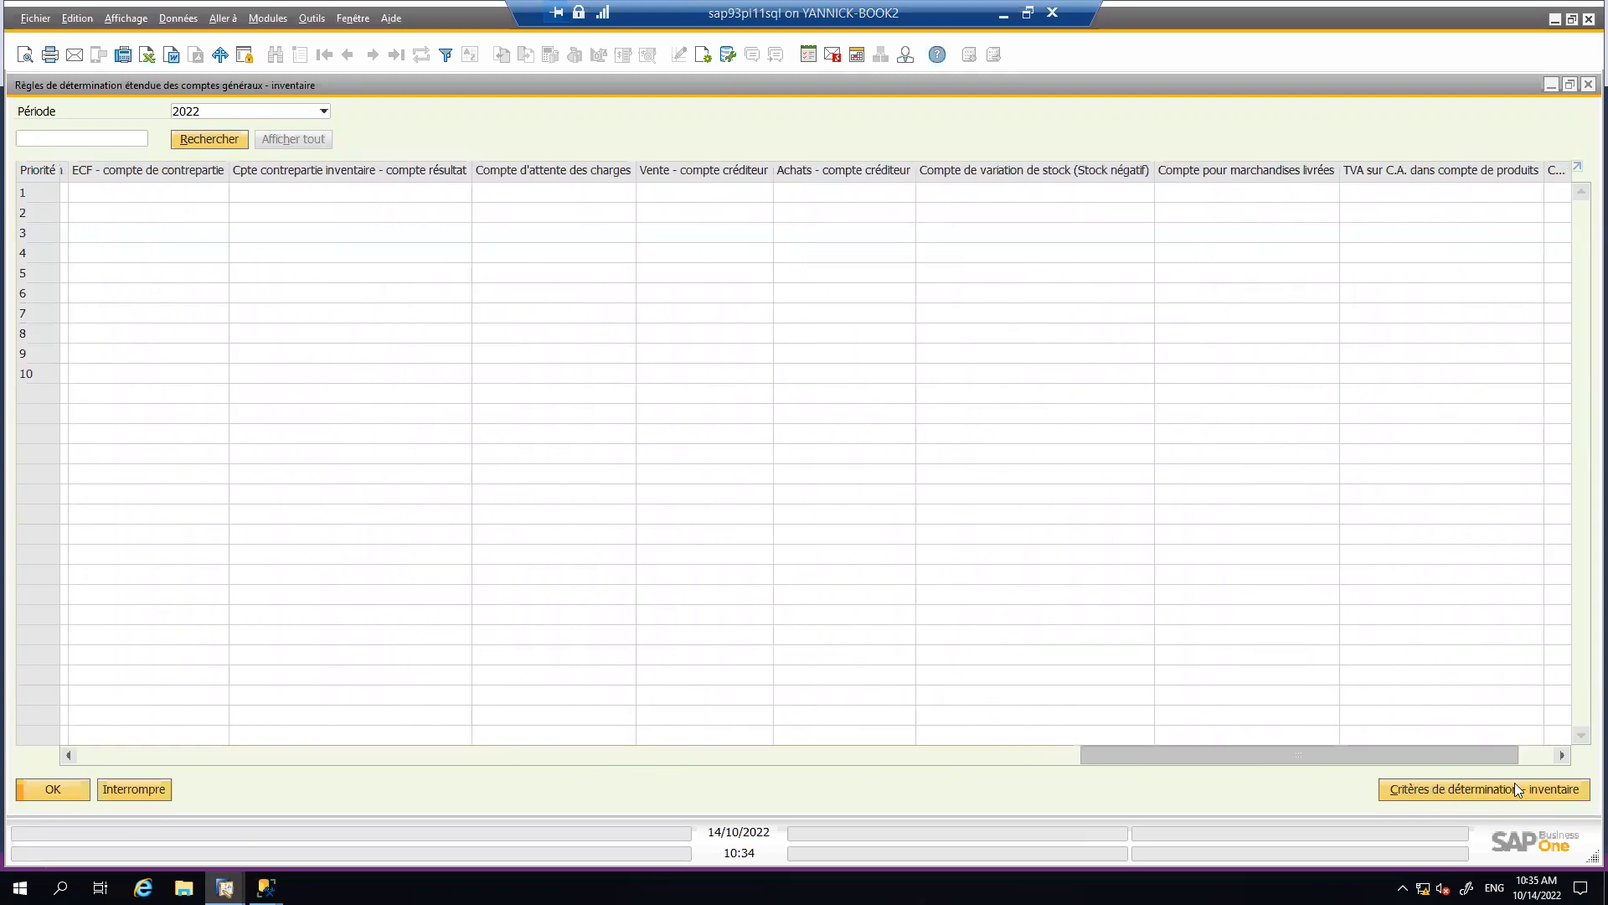
left_click_drag(1514, 782, 553, 754)
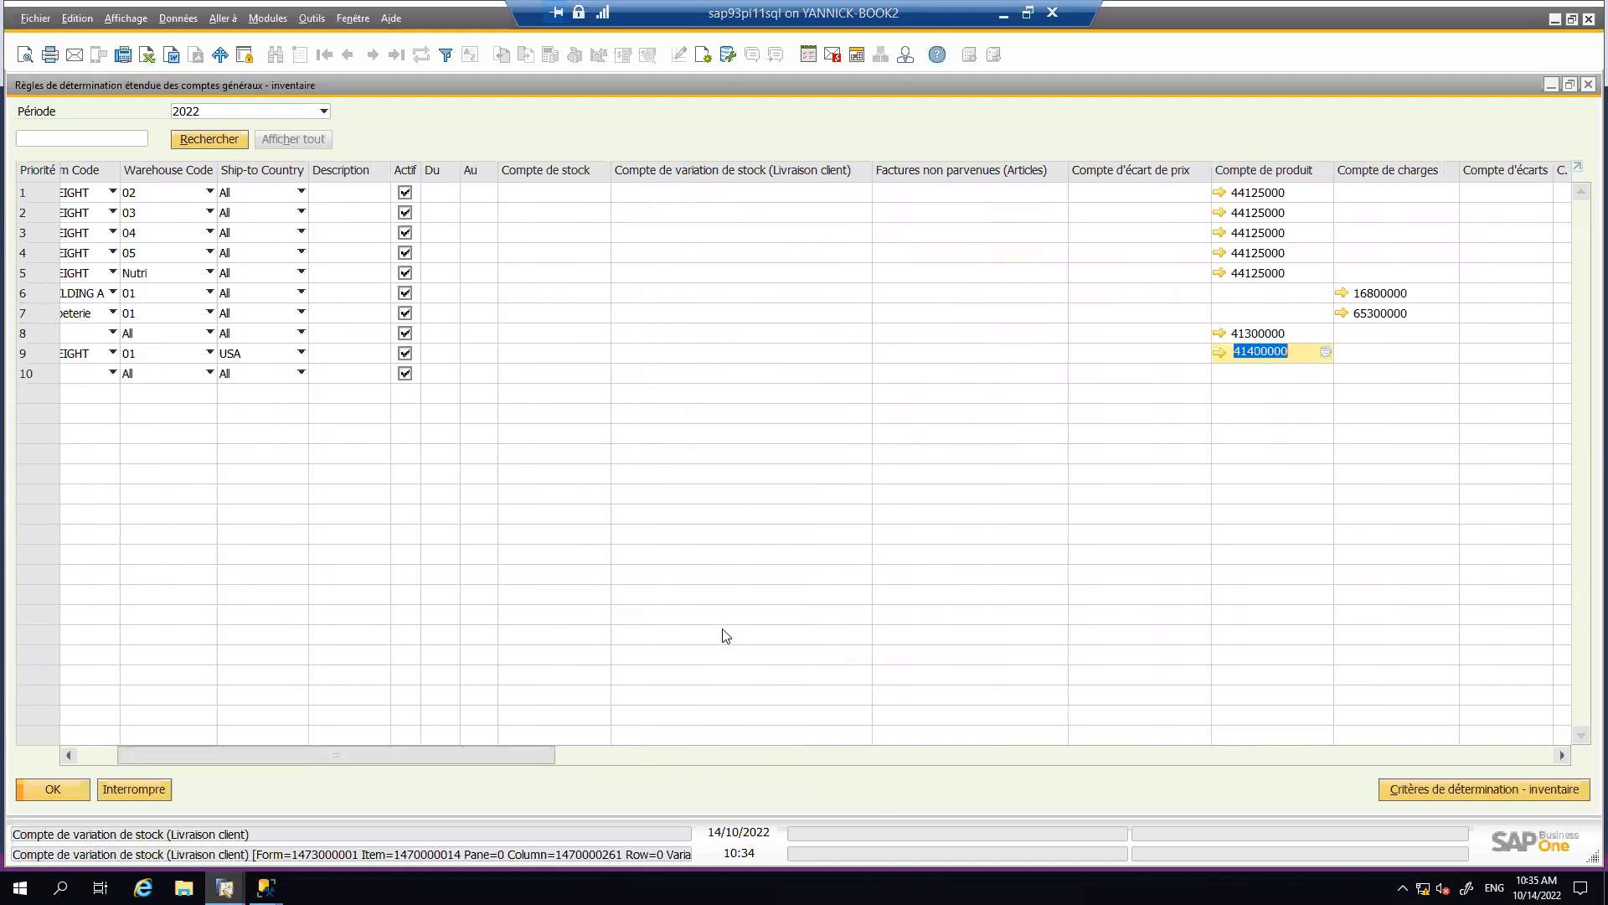
left_click(1397, 354)
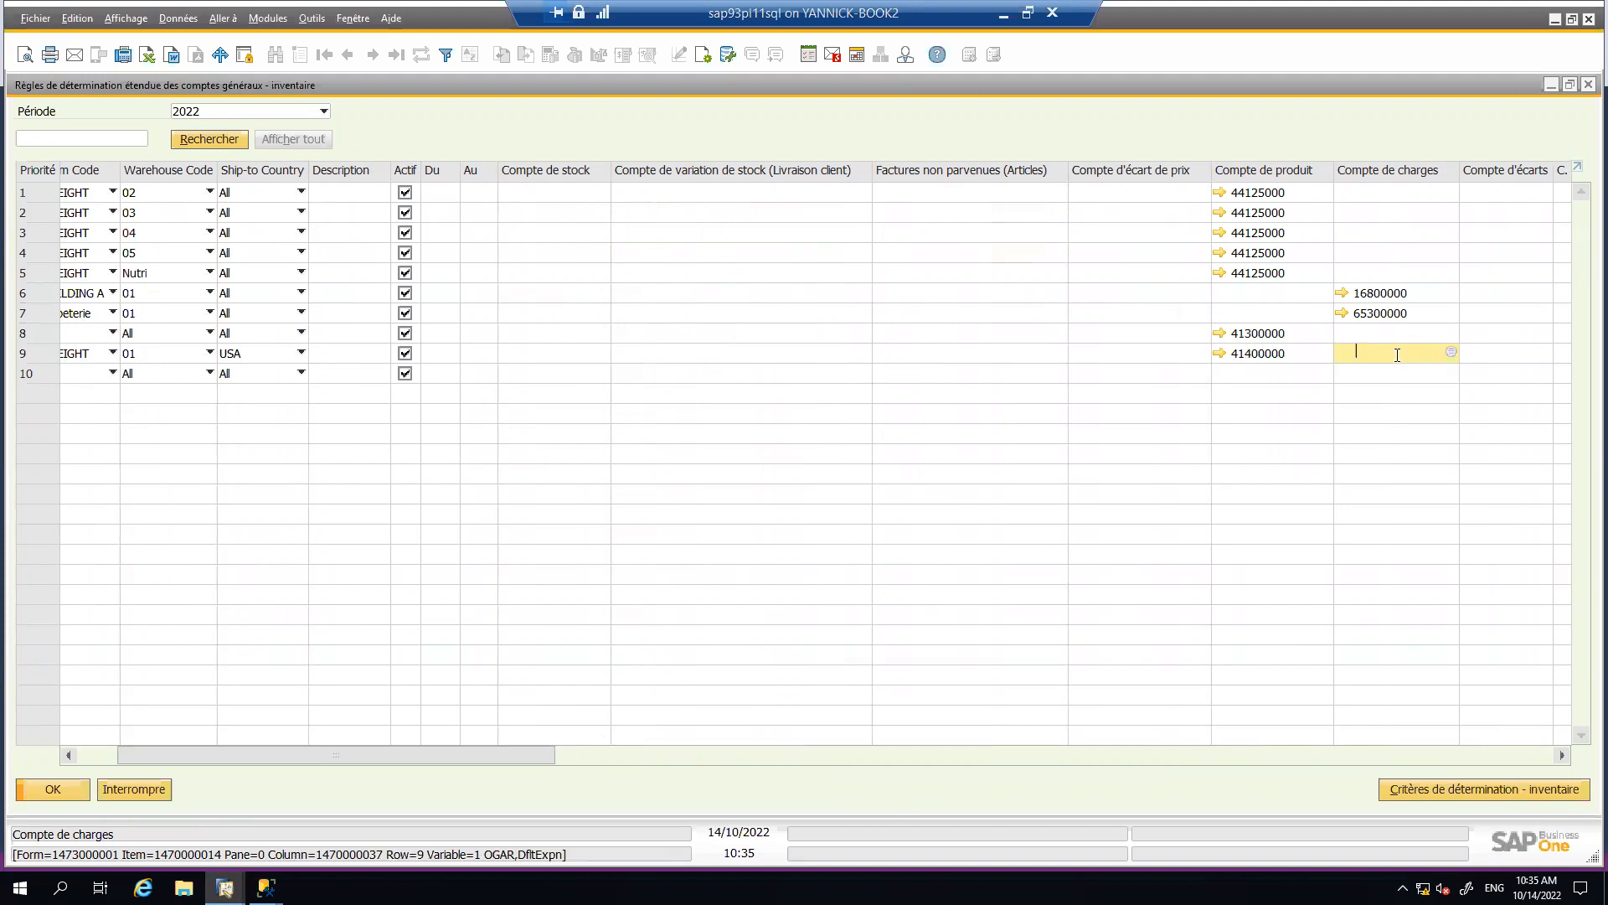
left_click_drag(305, 756, 265, 754)
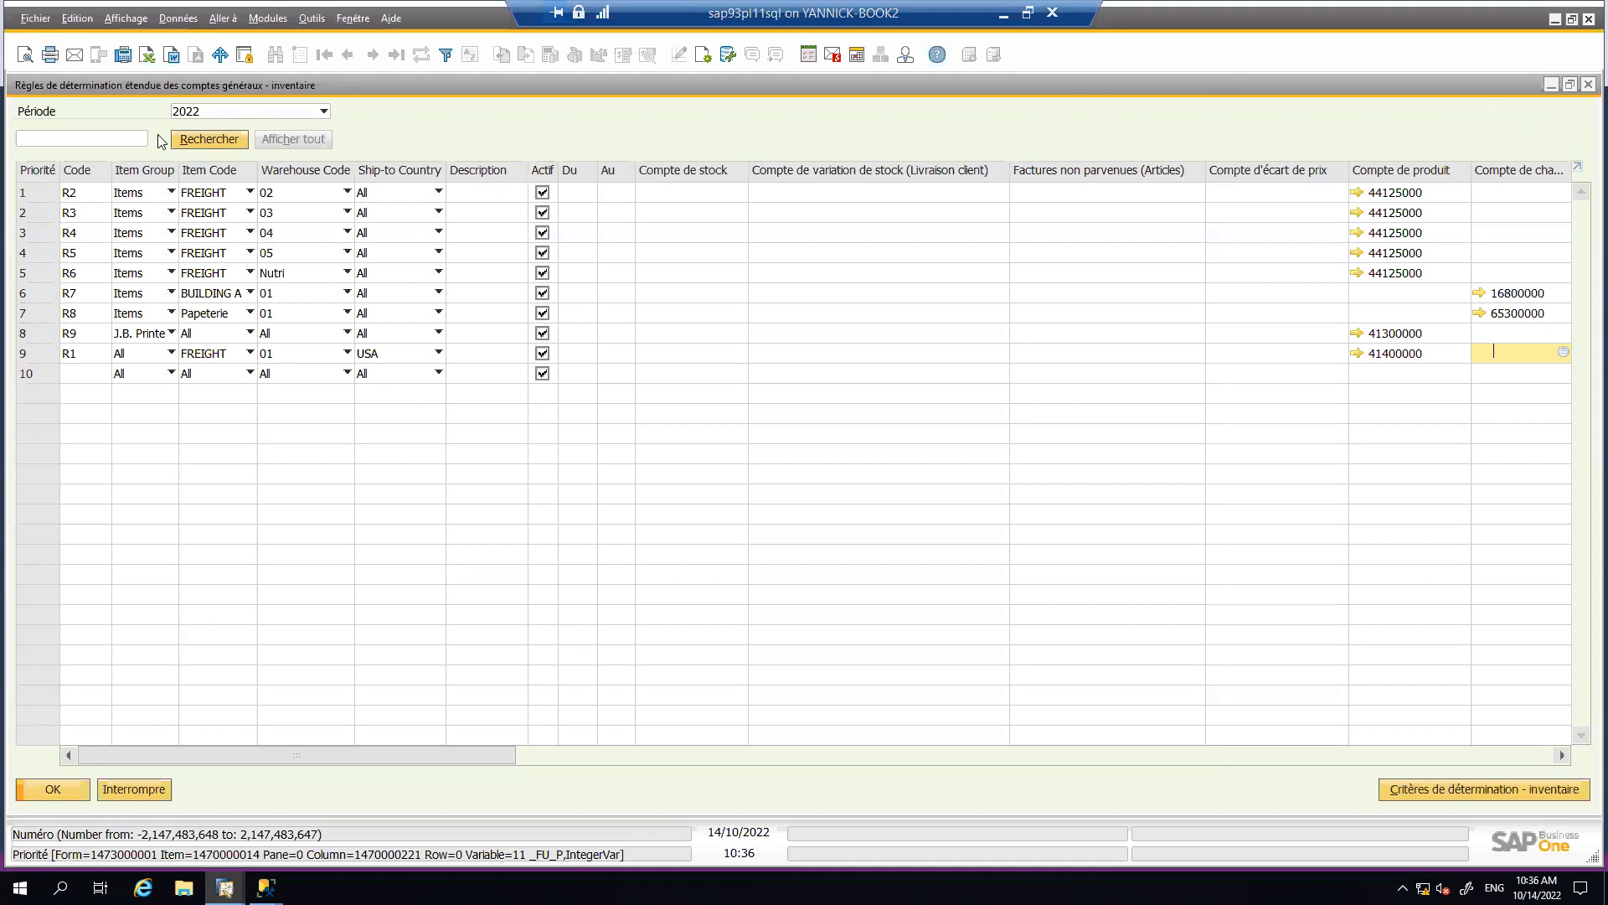
left_click(269, 19)
mouse_move(312, 17)
mouse_move(254, 10)
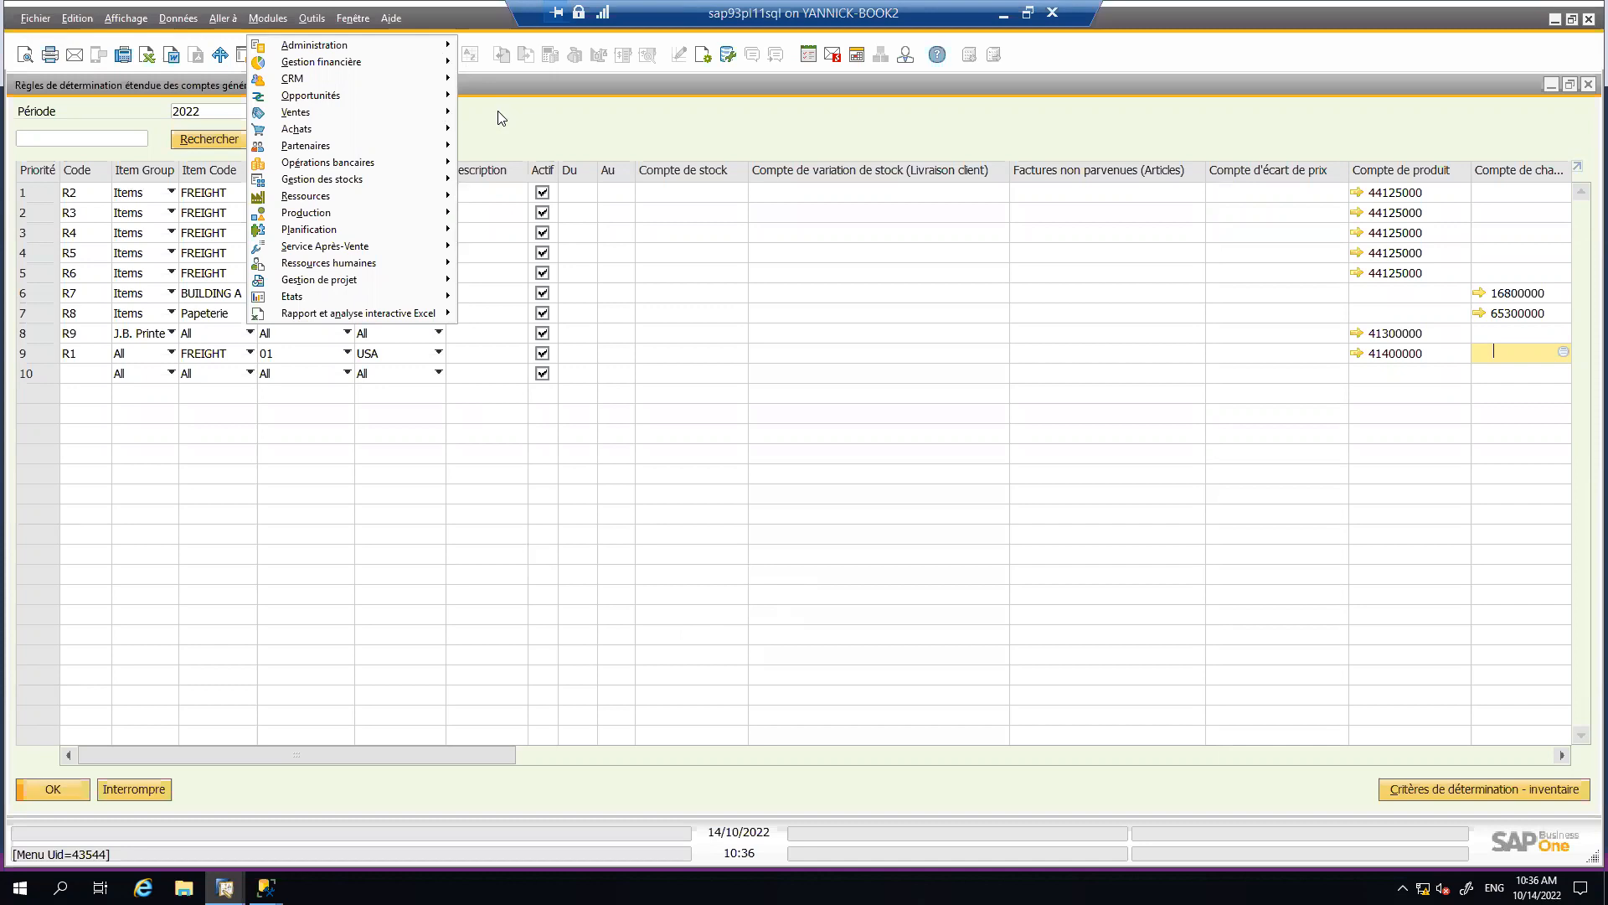
left_click(807, 116)
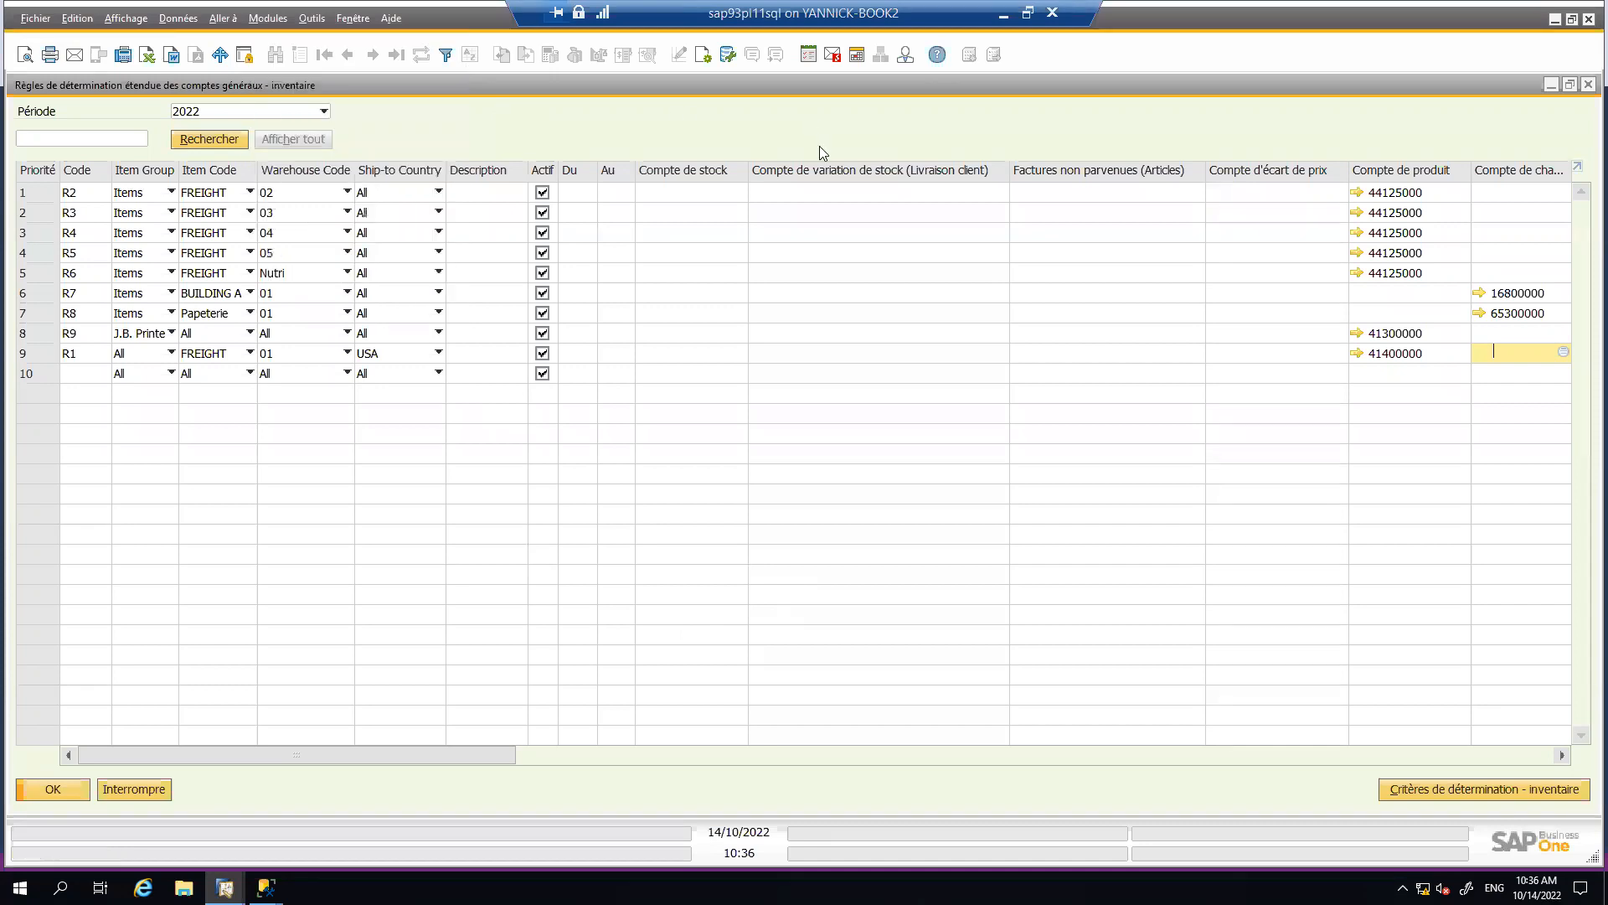
left_click(194, 21)
left_click(718, 154)
- Close the extended rules, Liens comptables and the customer invoice, discarding the invoice's changes
left_click(1586, 87)
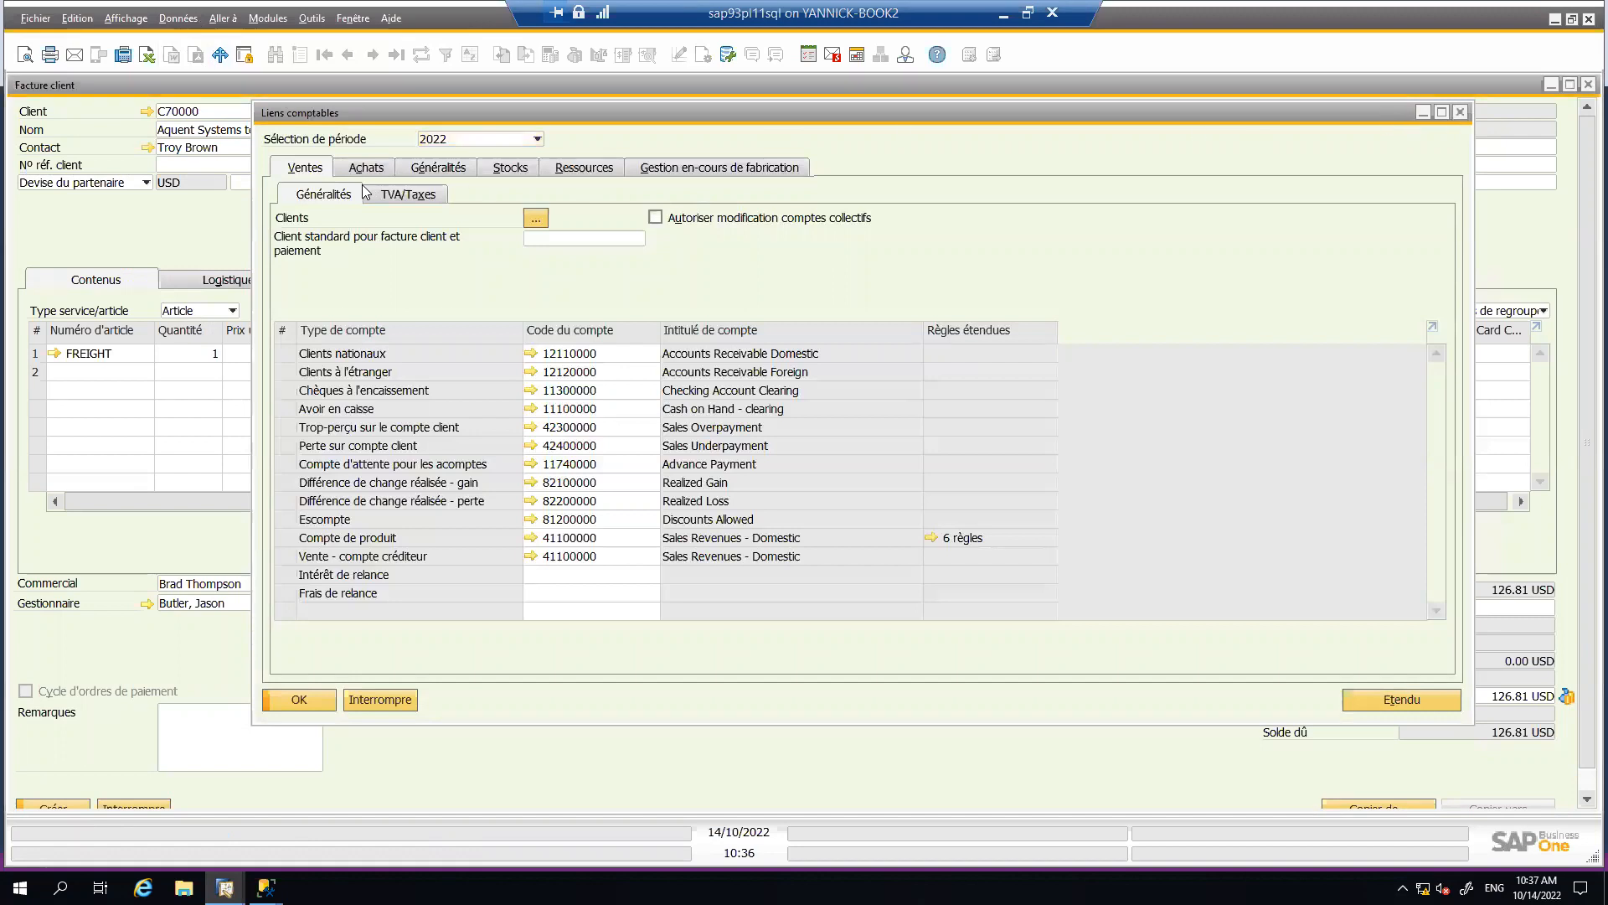
left_click(1460, 112)
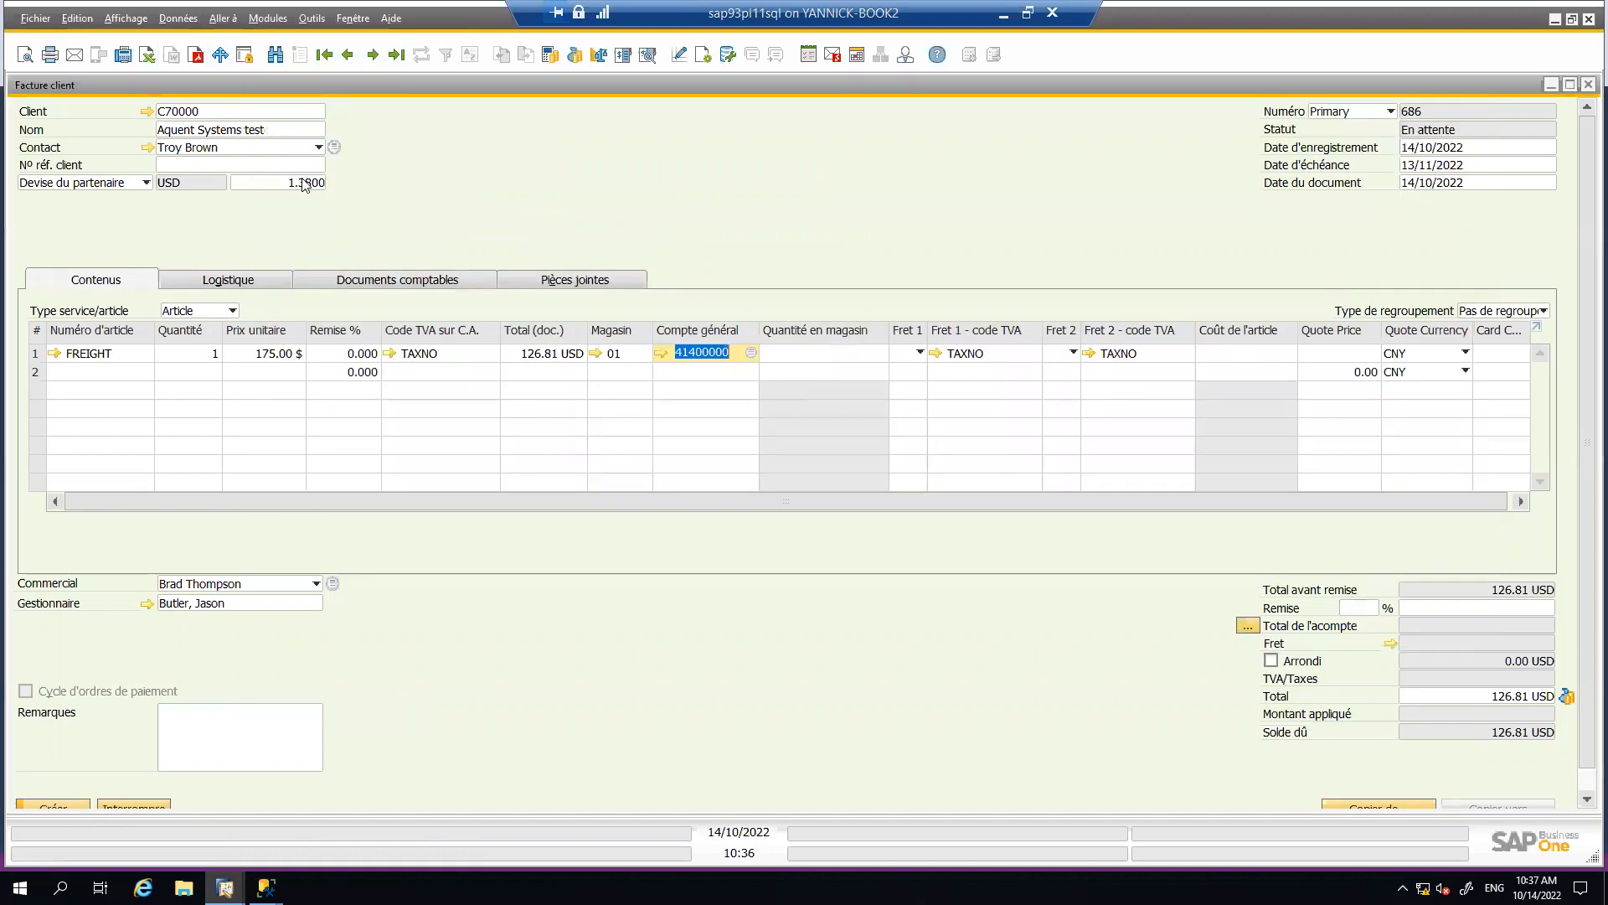
left_click(1586, 87)
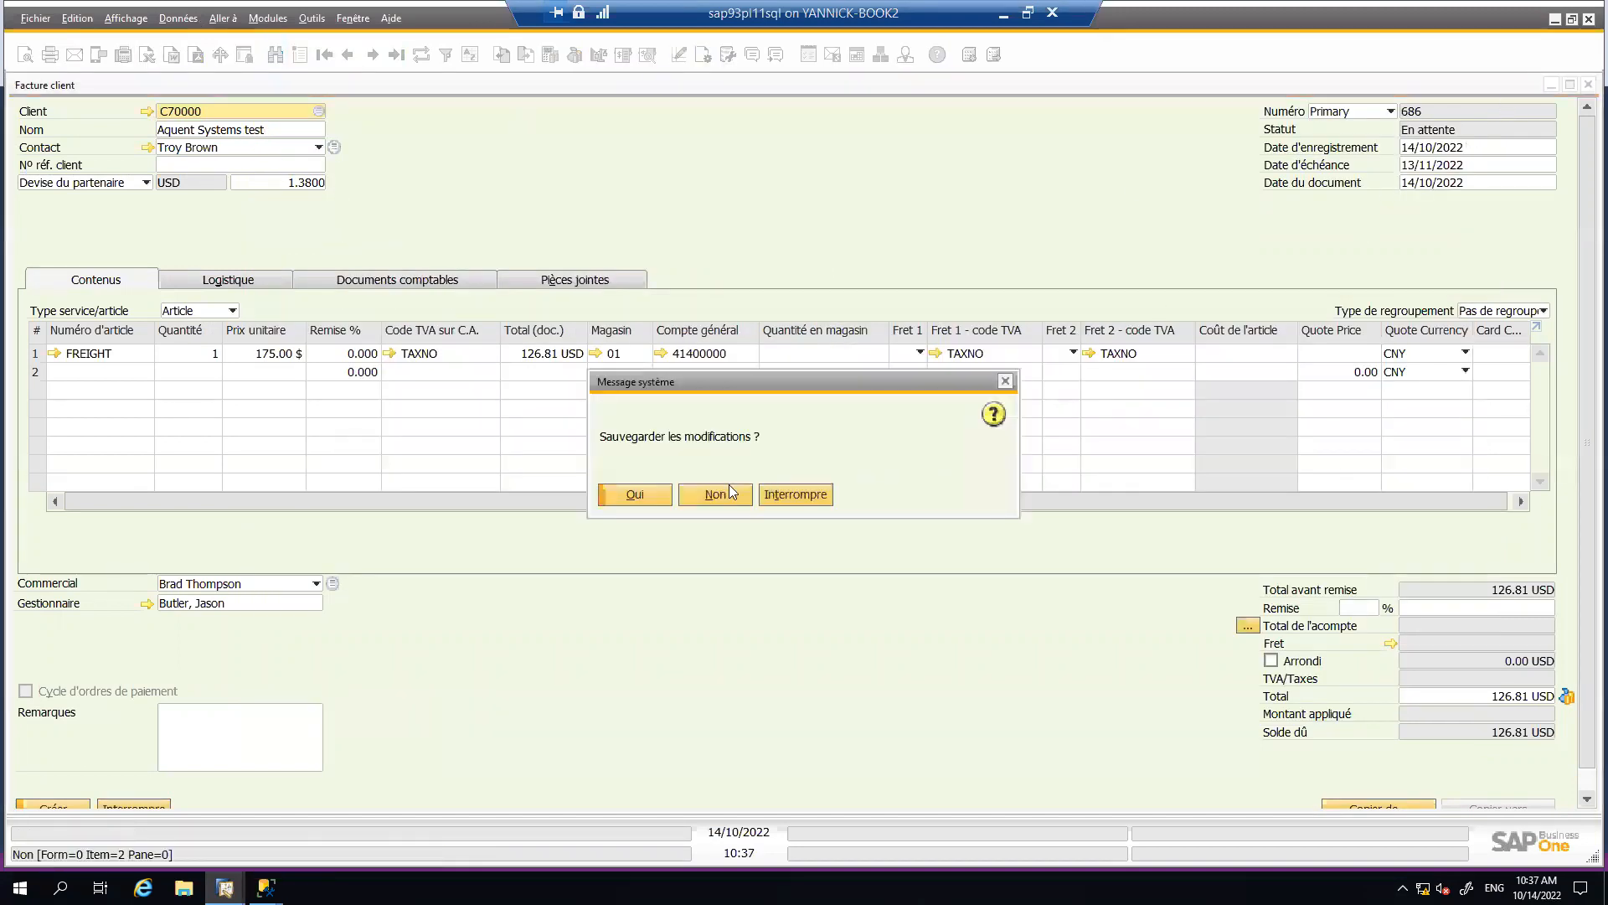
left_click(727, 491)
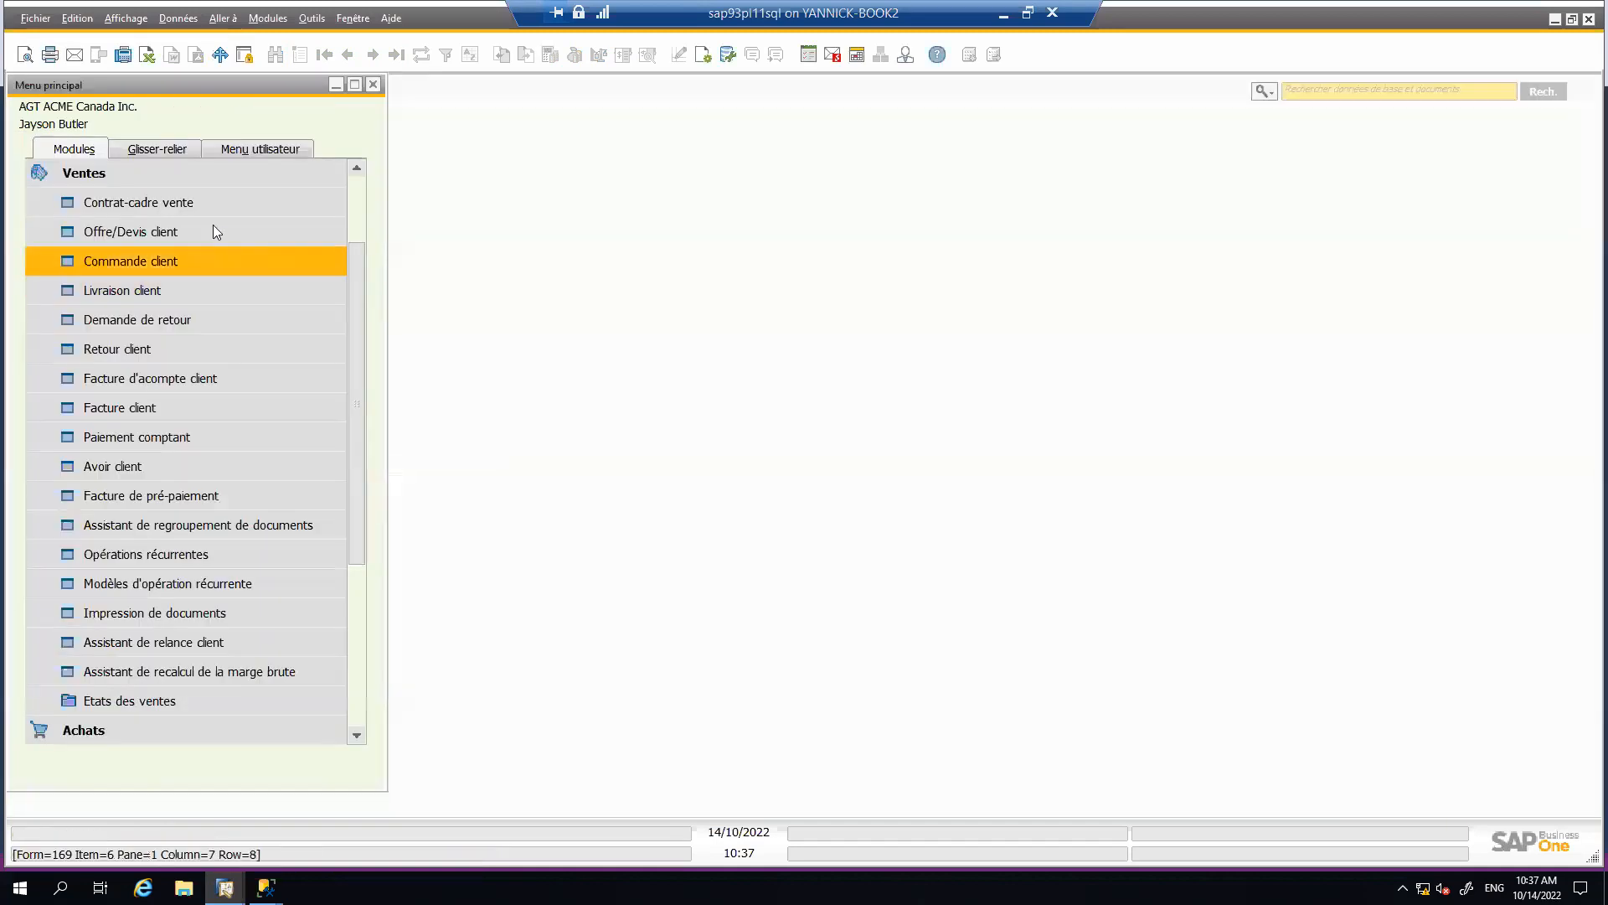
- Open the inventory determination criteria (Critères de détermination - inventaire) from the financial setup under Administration
left_click(356, 192)
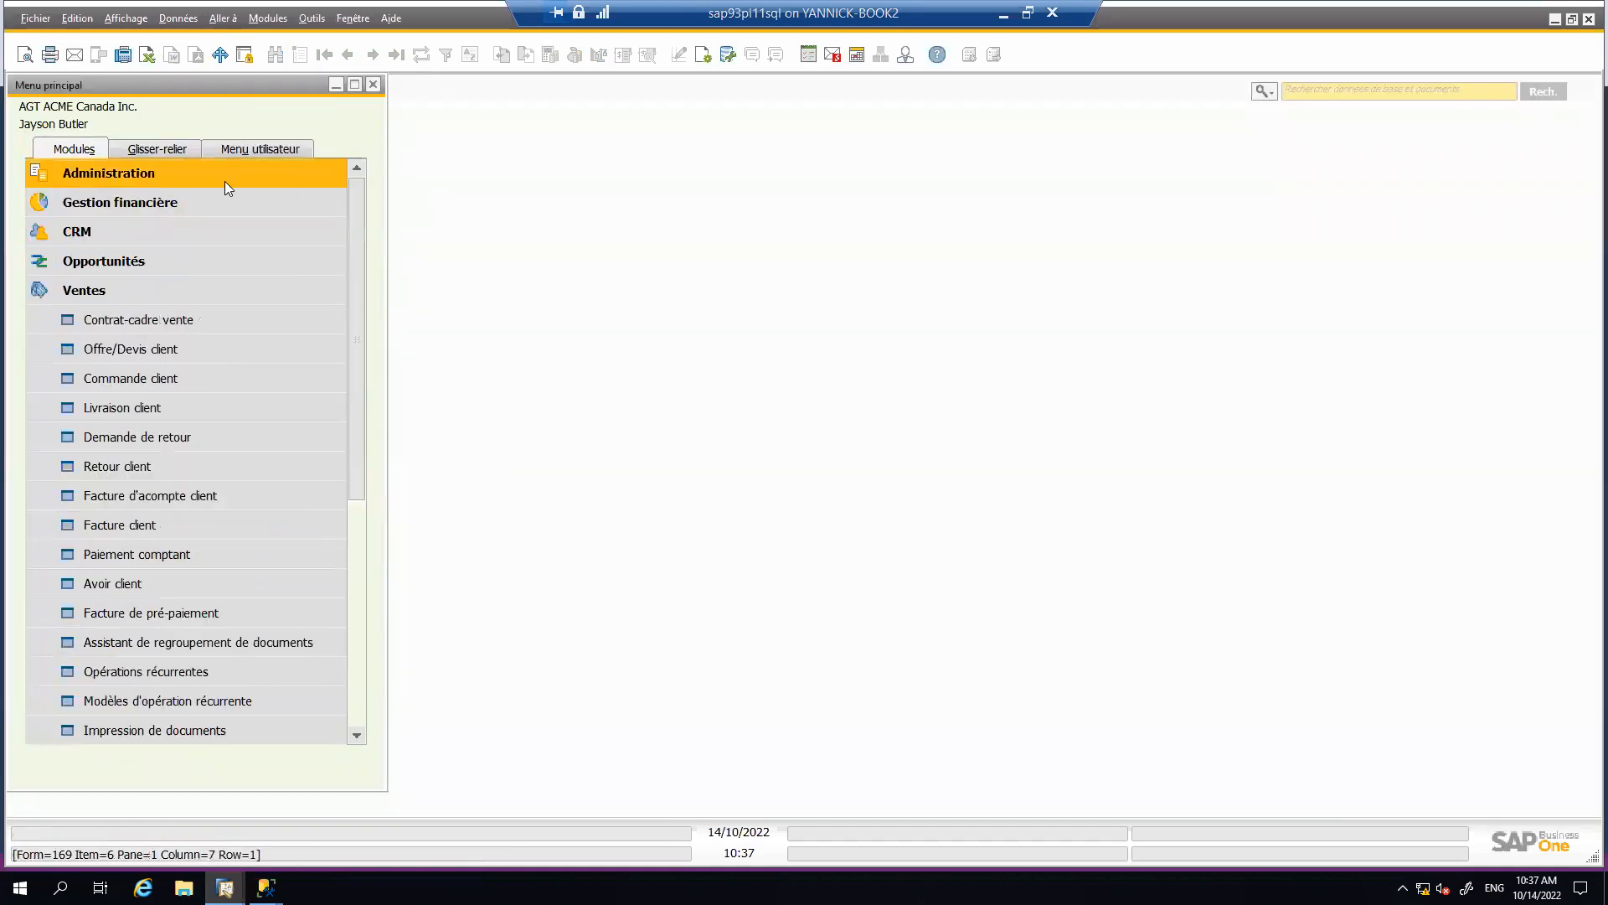
left_click(225, 183)
left_click(254, 290)
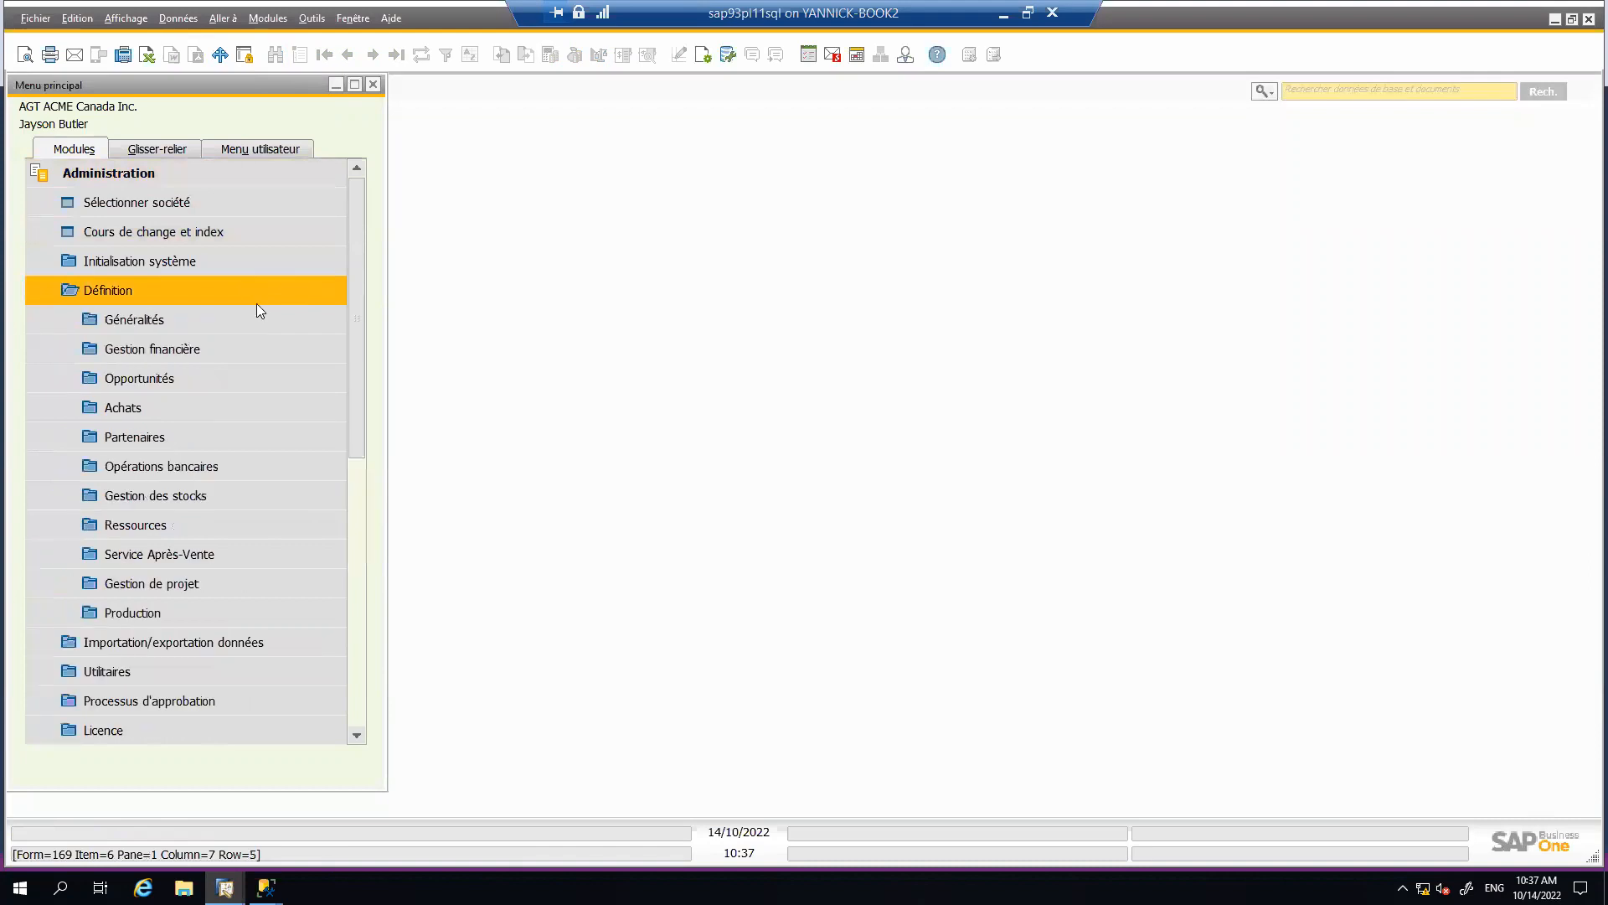
left_click(260, 352)
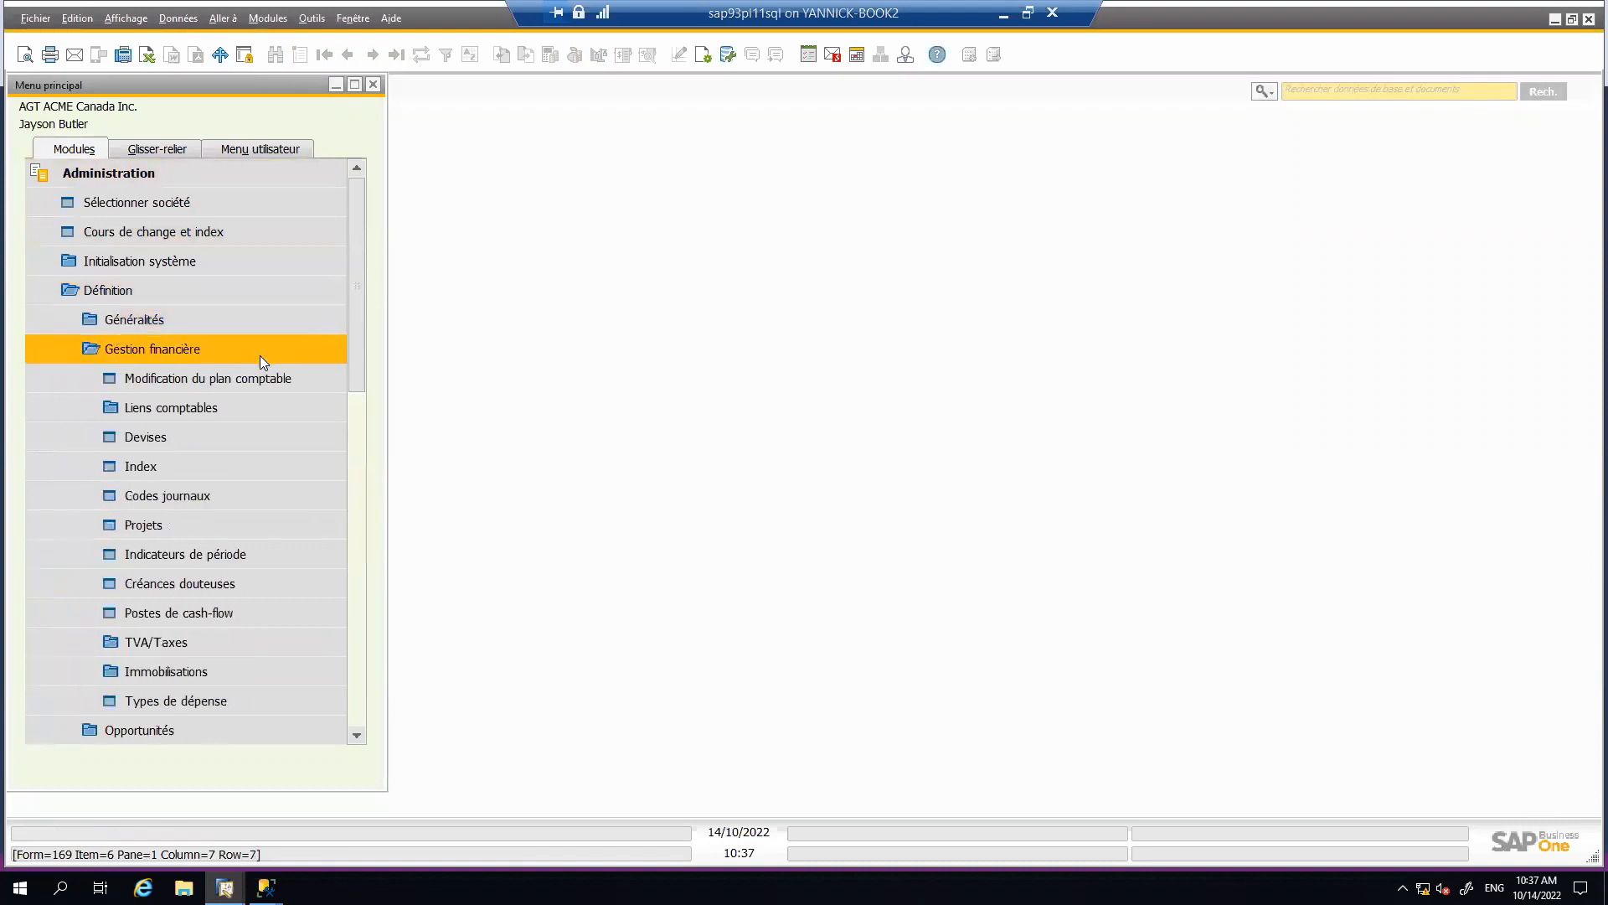
left_click(242, 409)
left_click(251, 474)
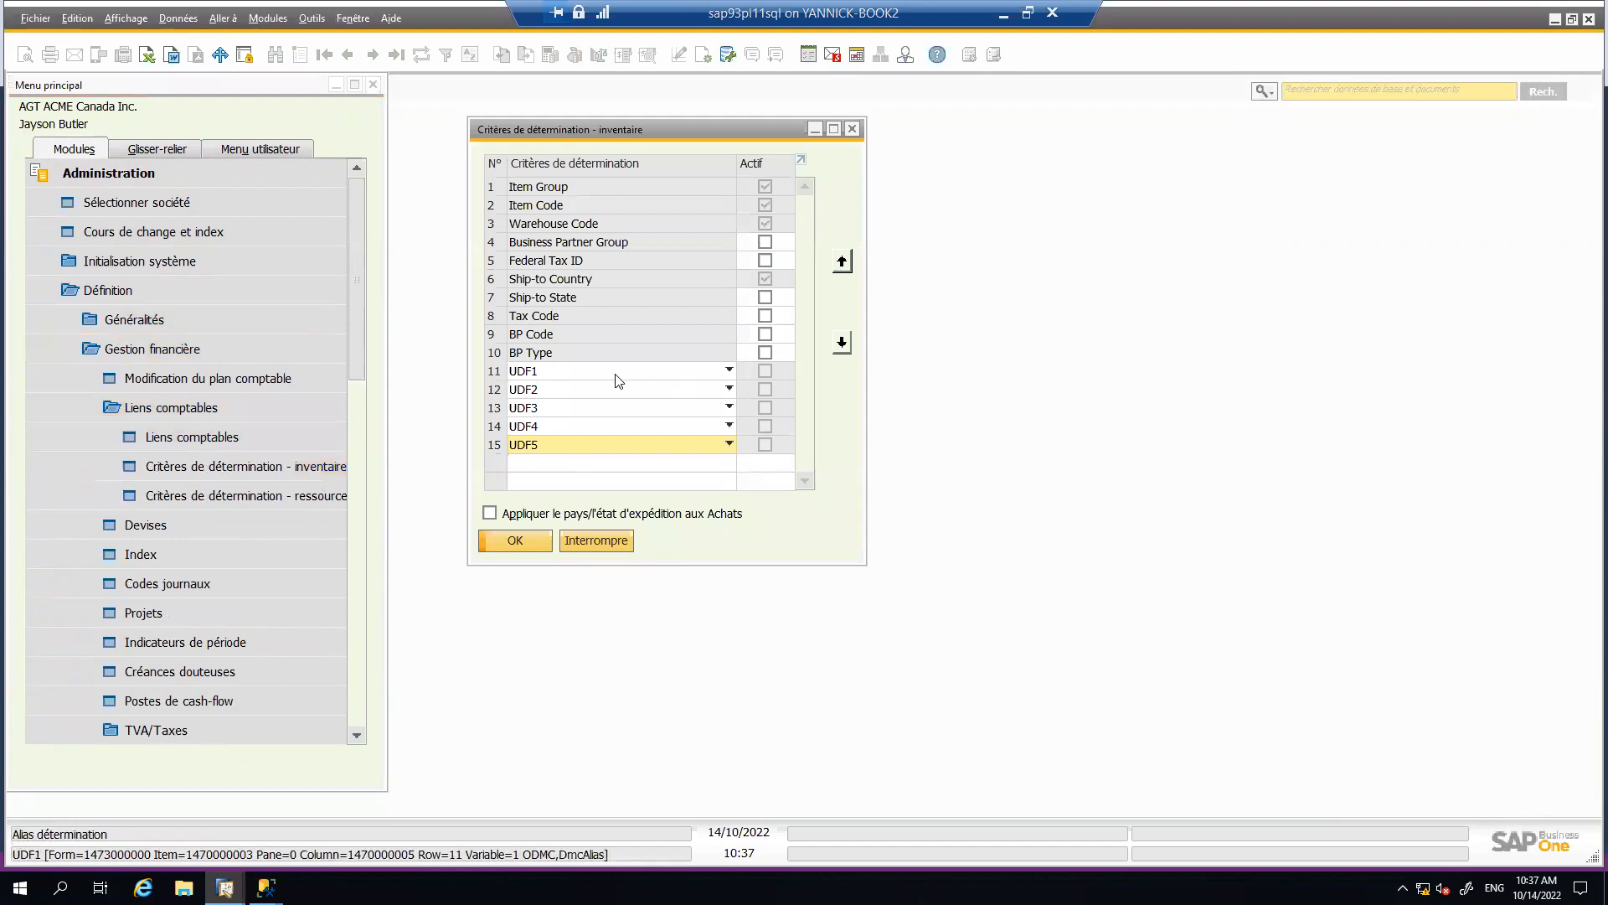
- Set the UDF1 determination criterion to the item field Articles - UFCSDK_InternetSales and save the criteria
left_click(616, 375)
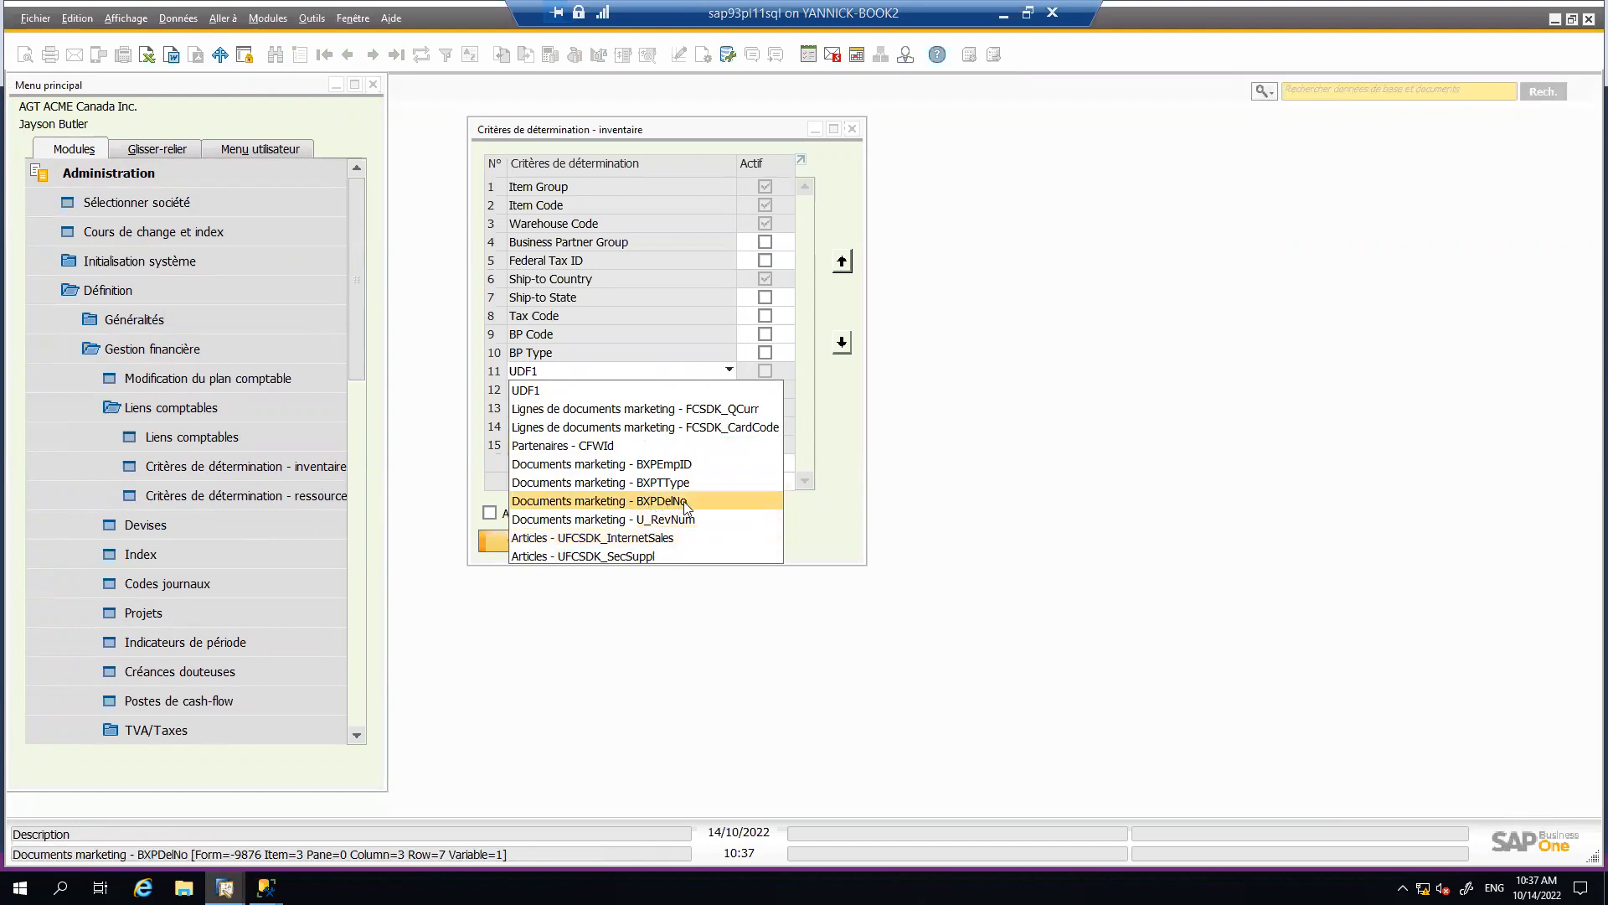
left_click(562, 539)
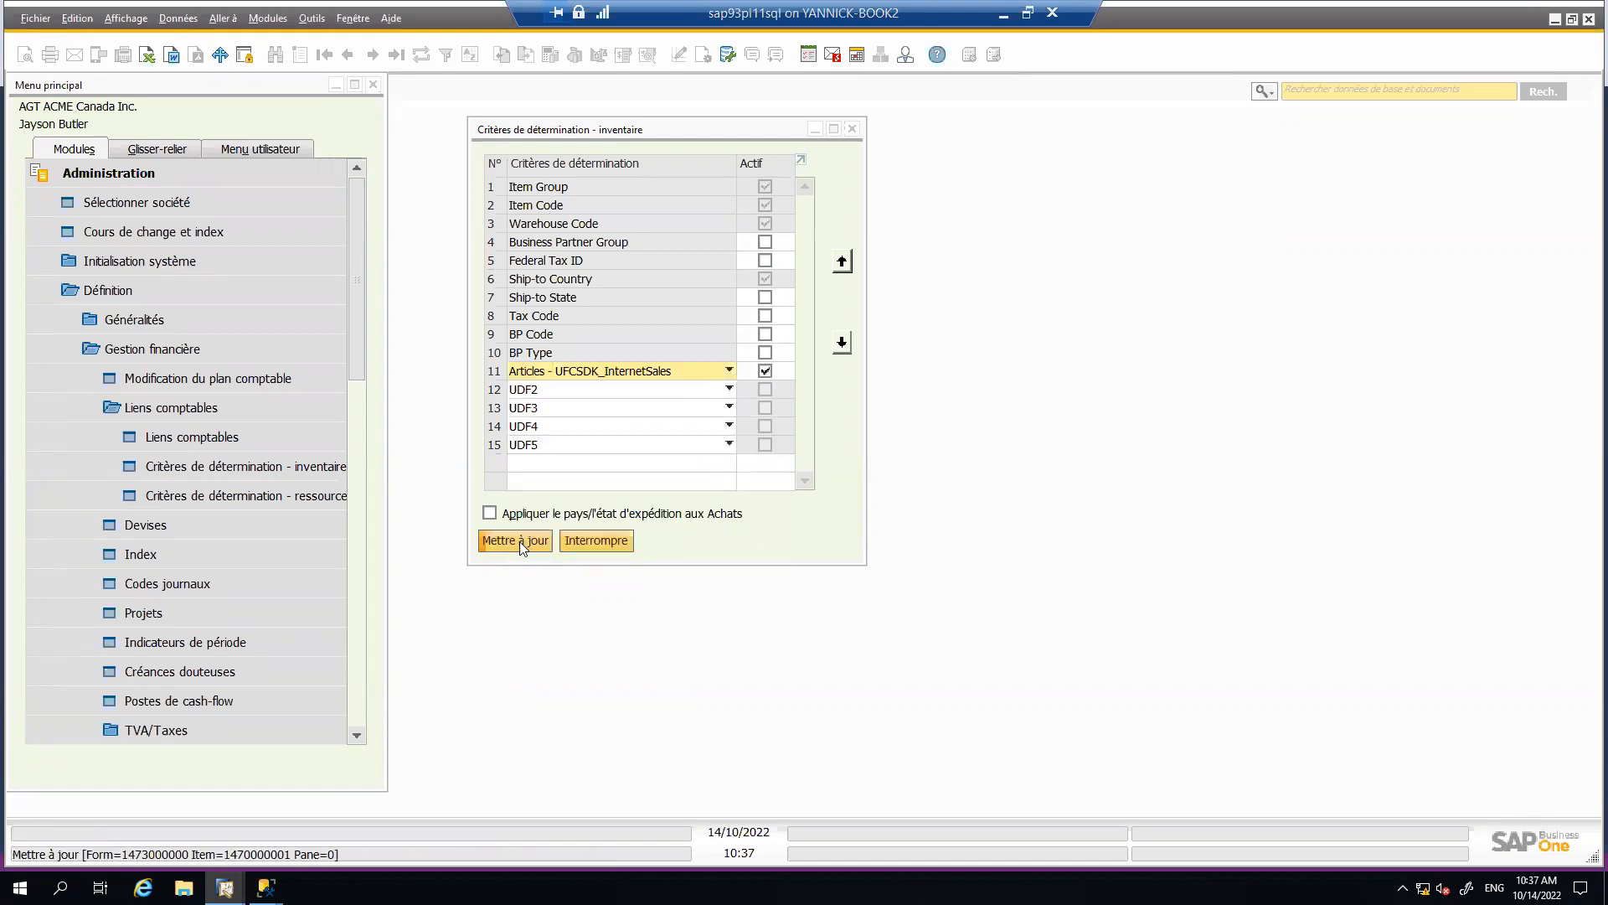
left_click(521, 545)
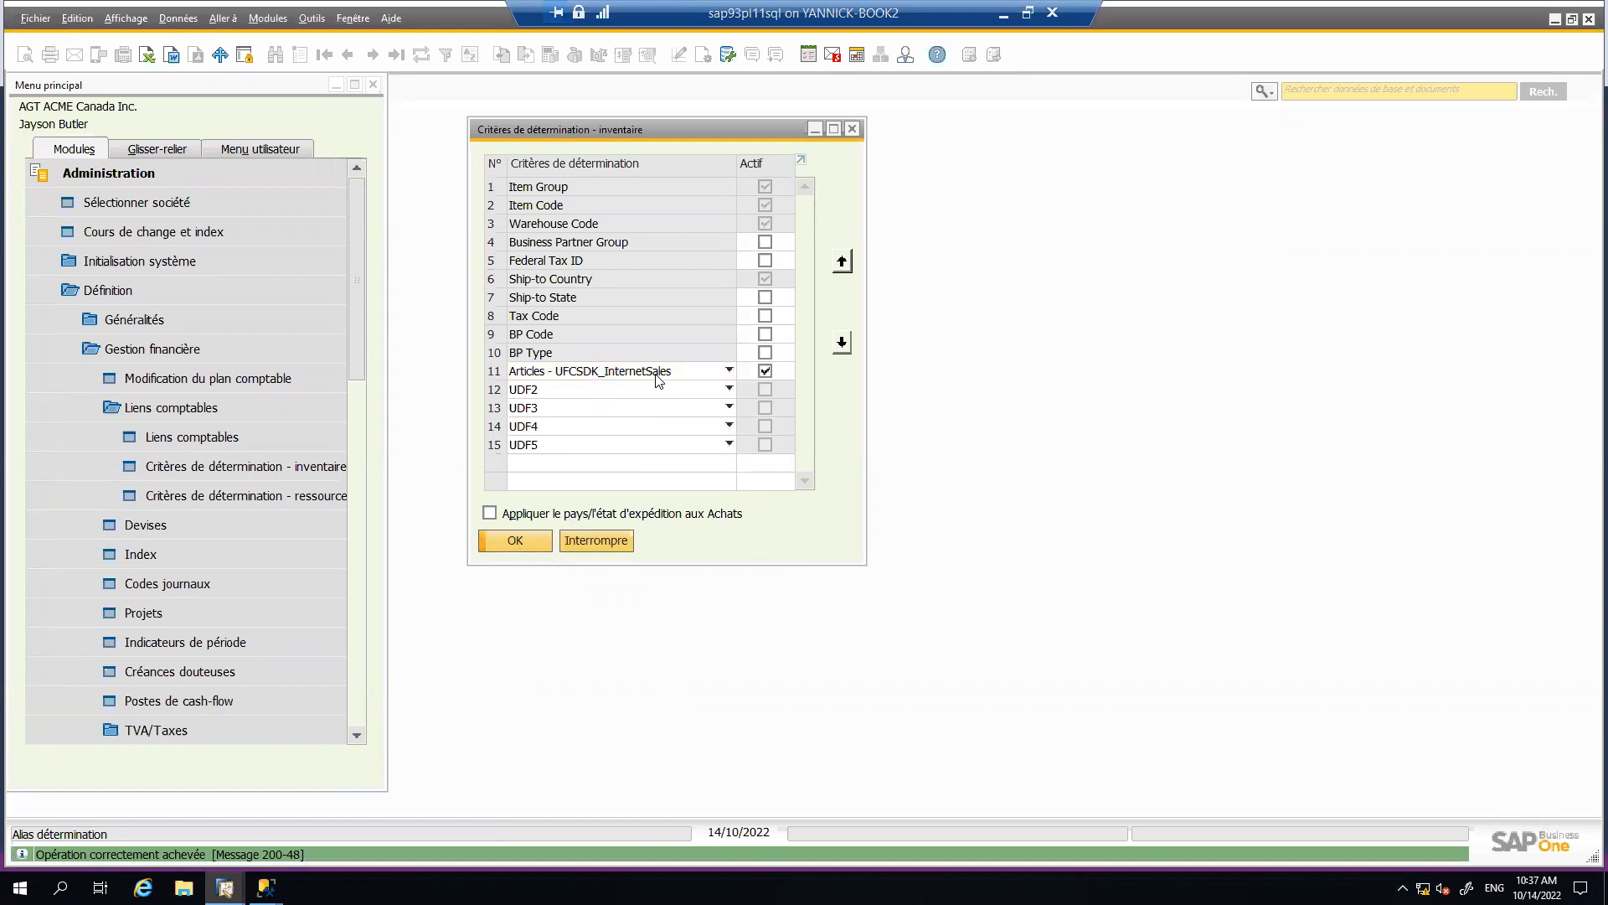
- Open the last item record in Données de base article and display its user-defined fields
left_click(109, 173)
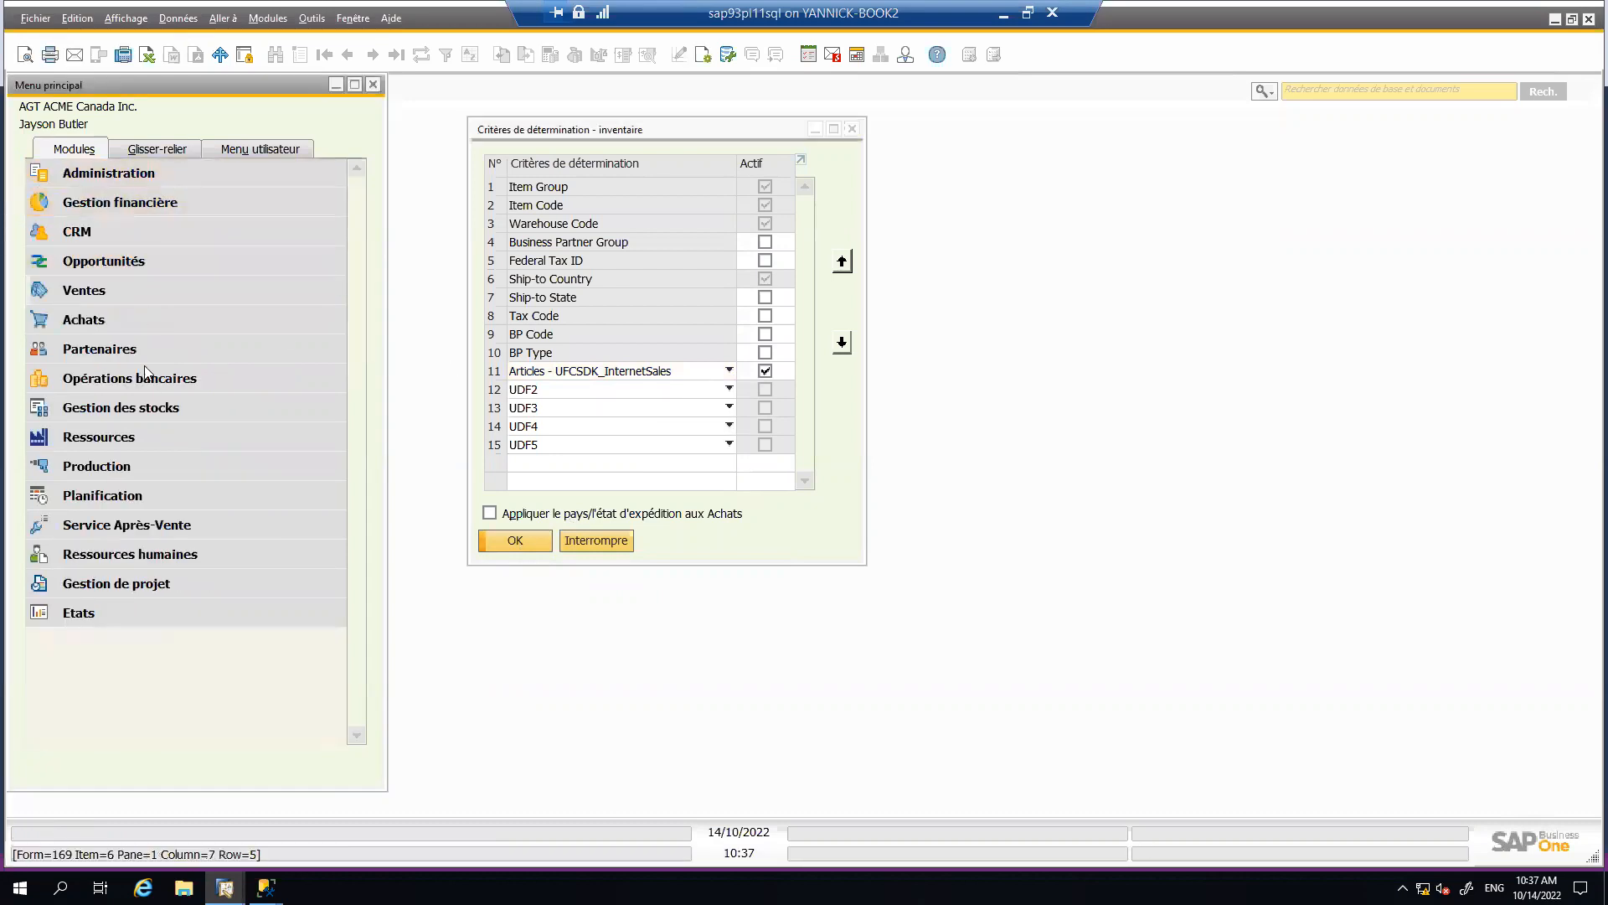
left_click(148, 409)
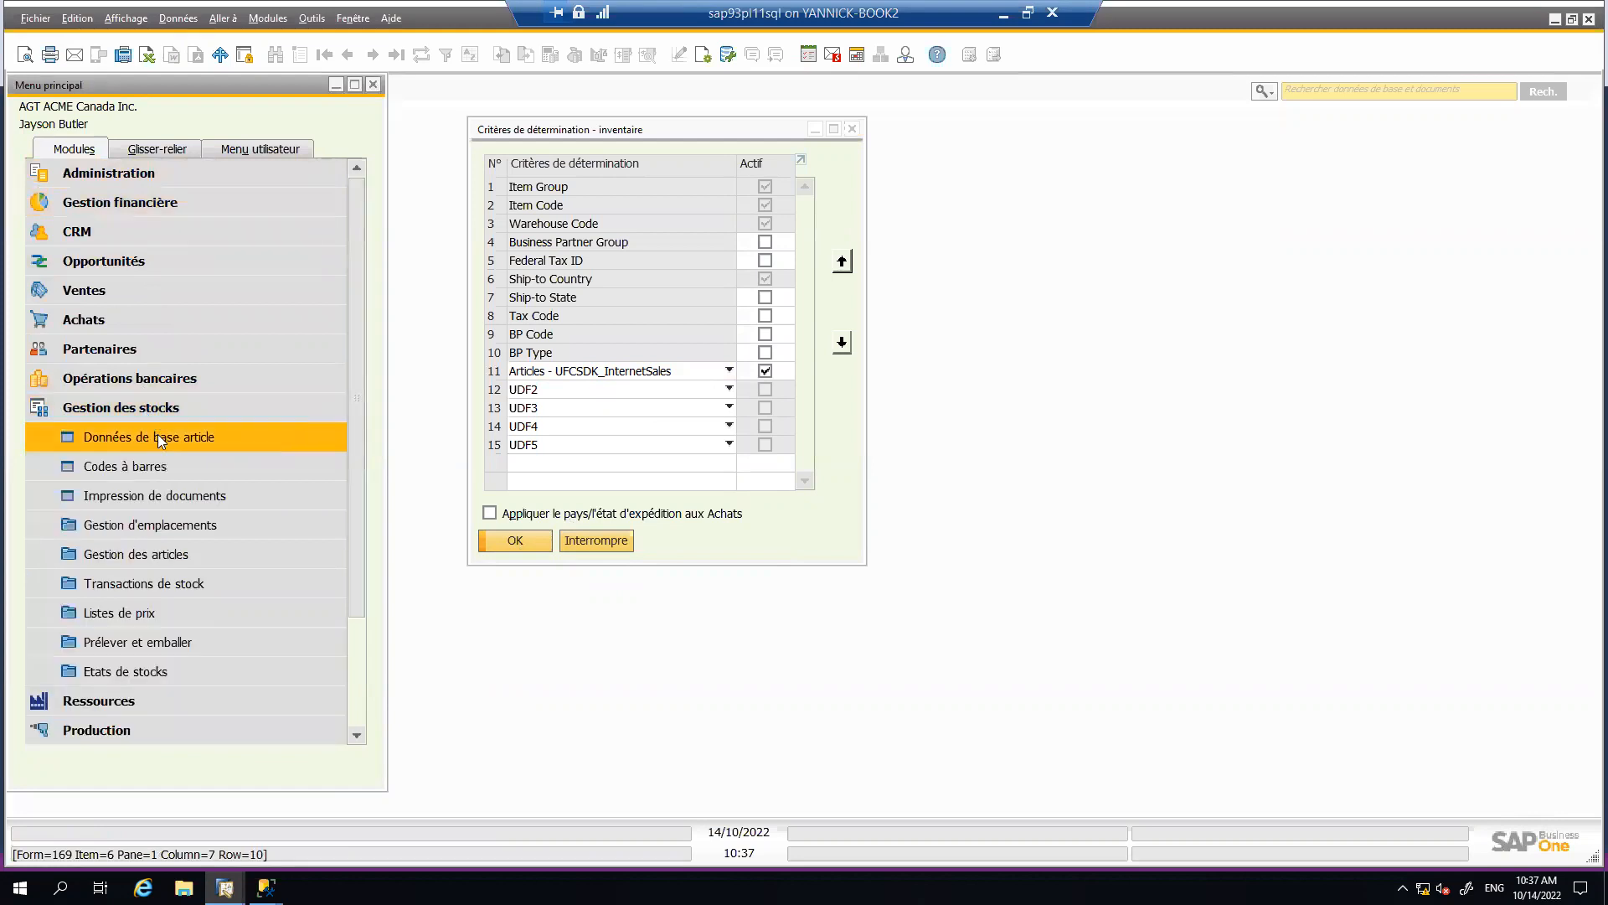
left_click(159, 437)
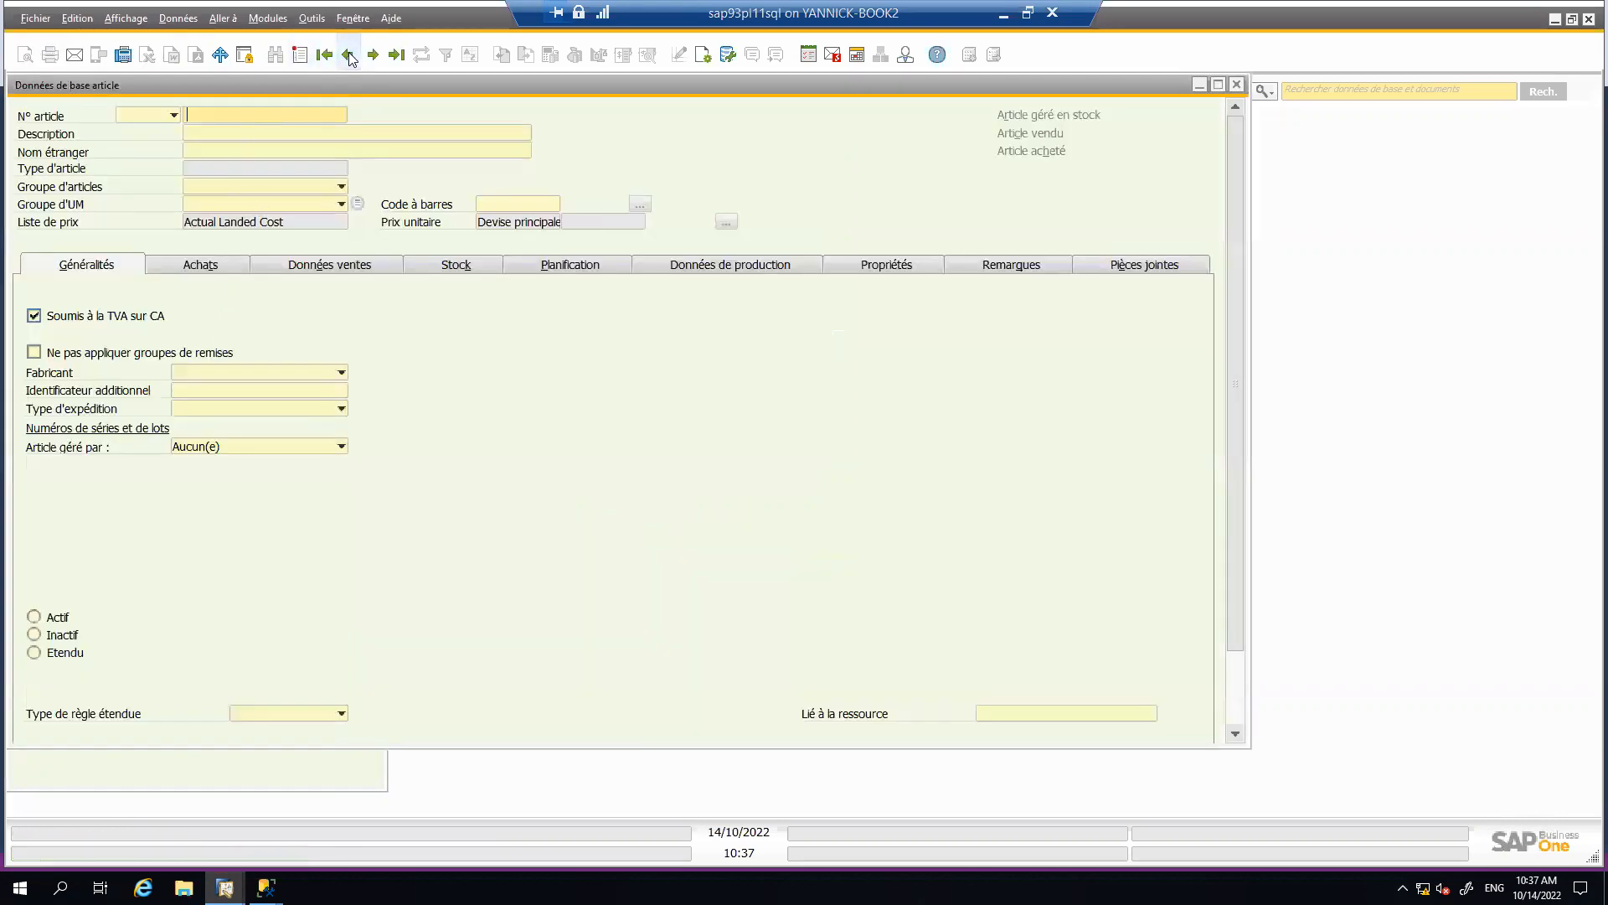
left_click(350, 57)
left_click(127, 18)
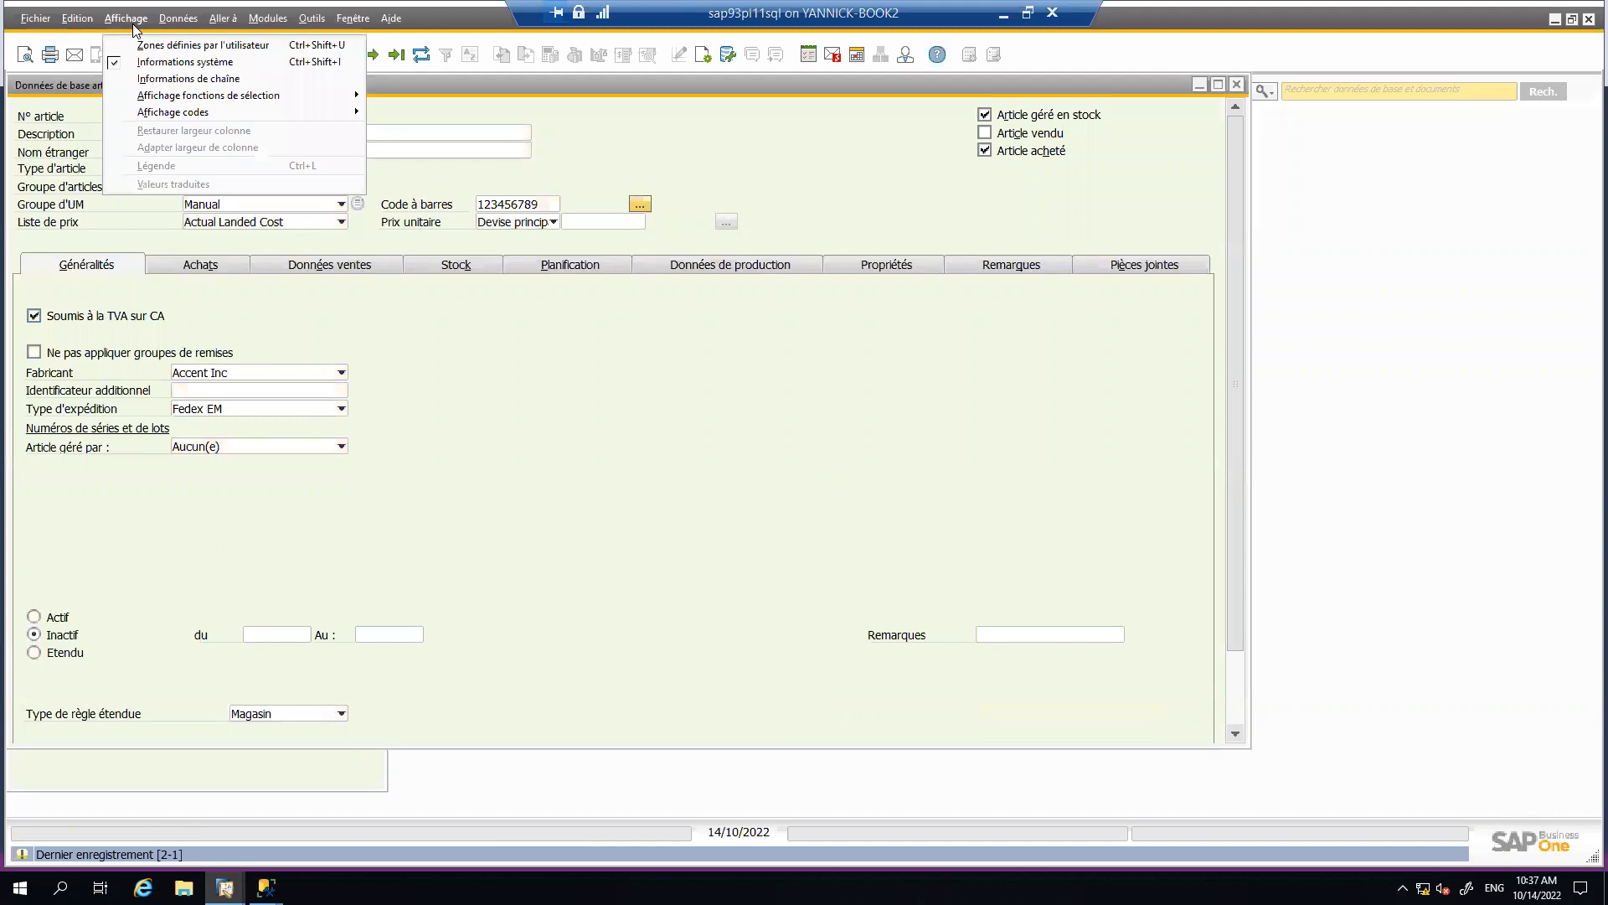
left_click(149, 45)
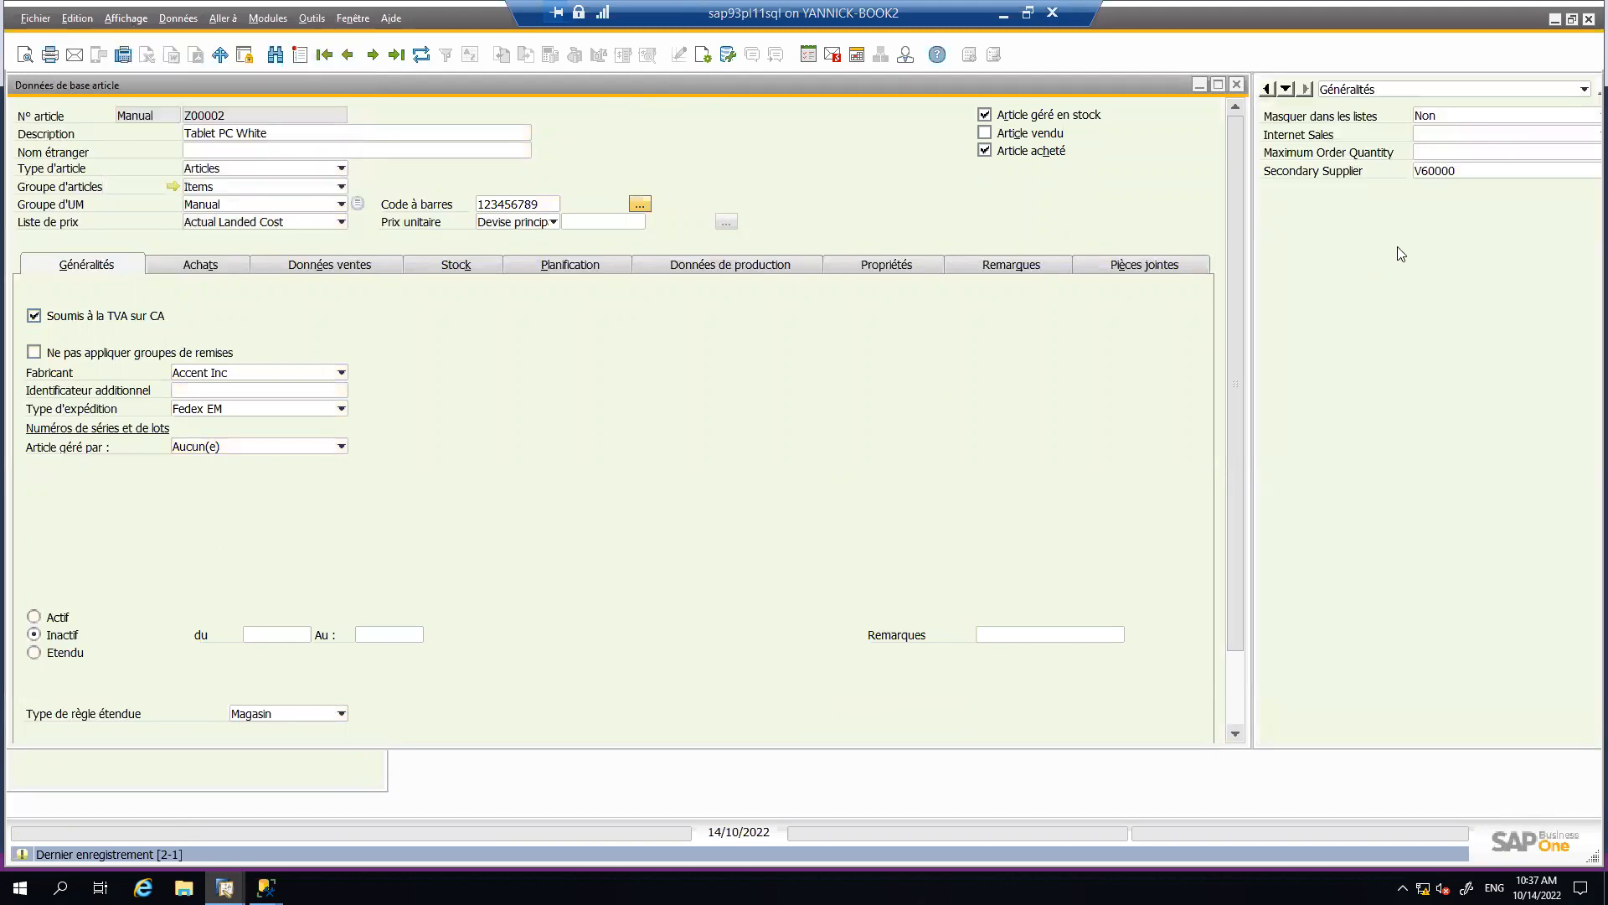
- Set the Internet Sales user-defined field of item Z00002 to Yes, update the item and close its record
left_click(1461, 136)
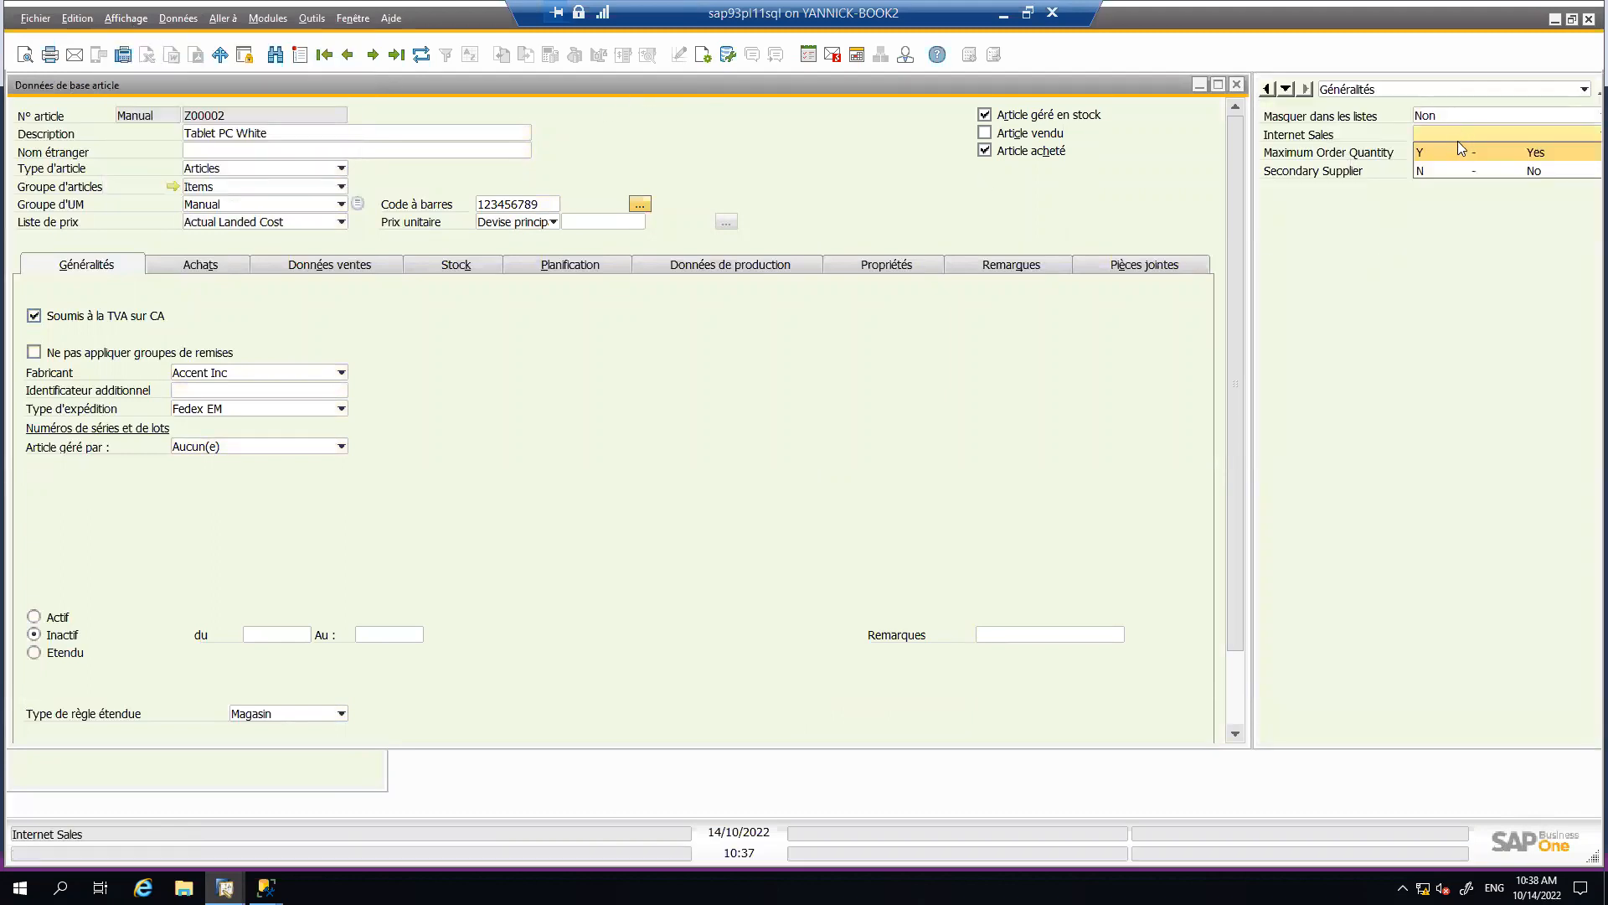
left_click(1448, 151)
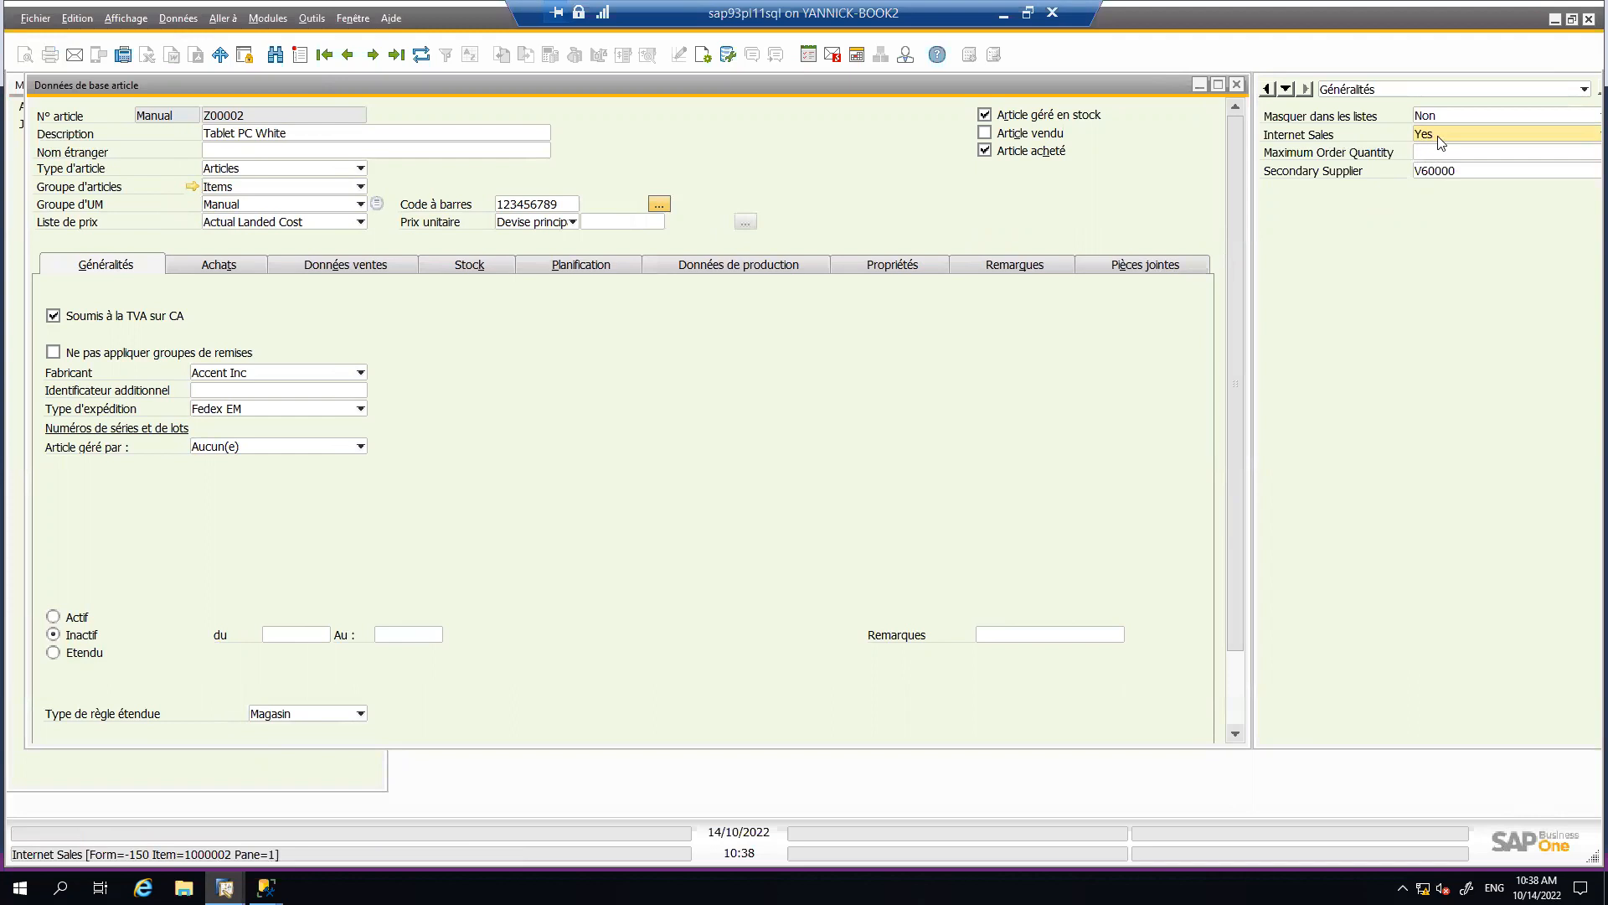
left_click_drag(1242, 474, 1242, 650)
left_click(84, 723)
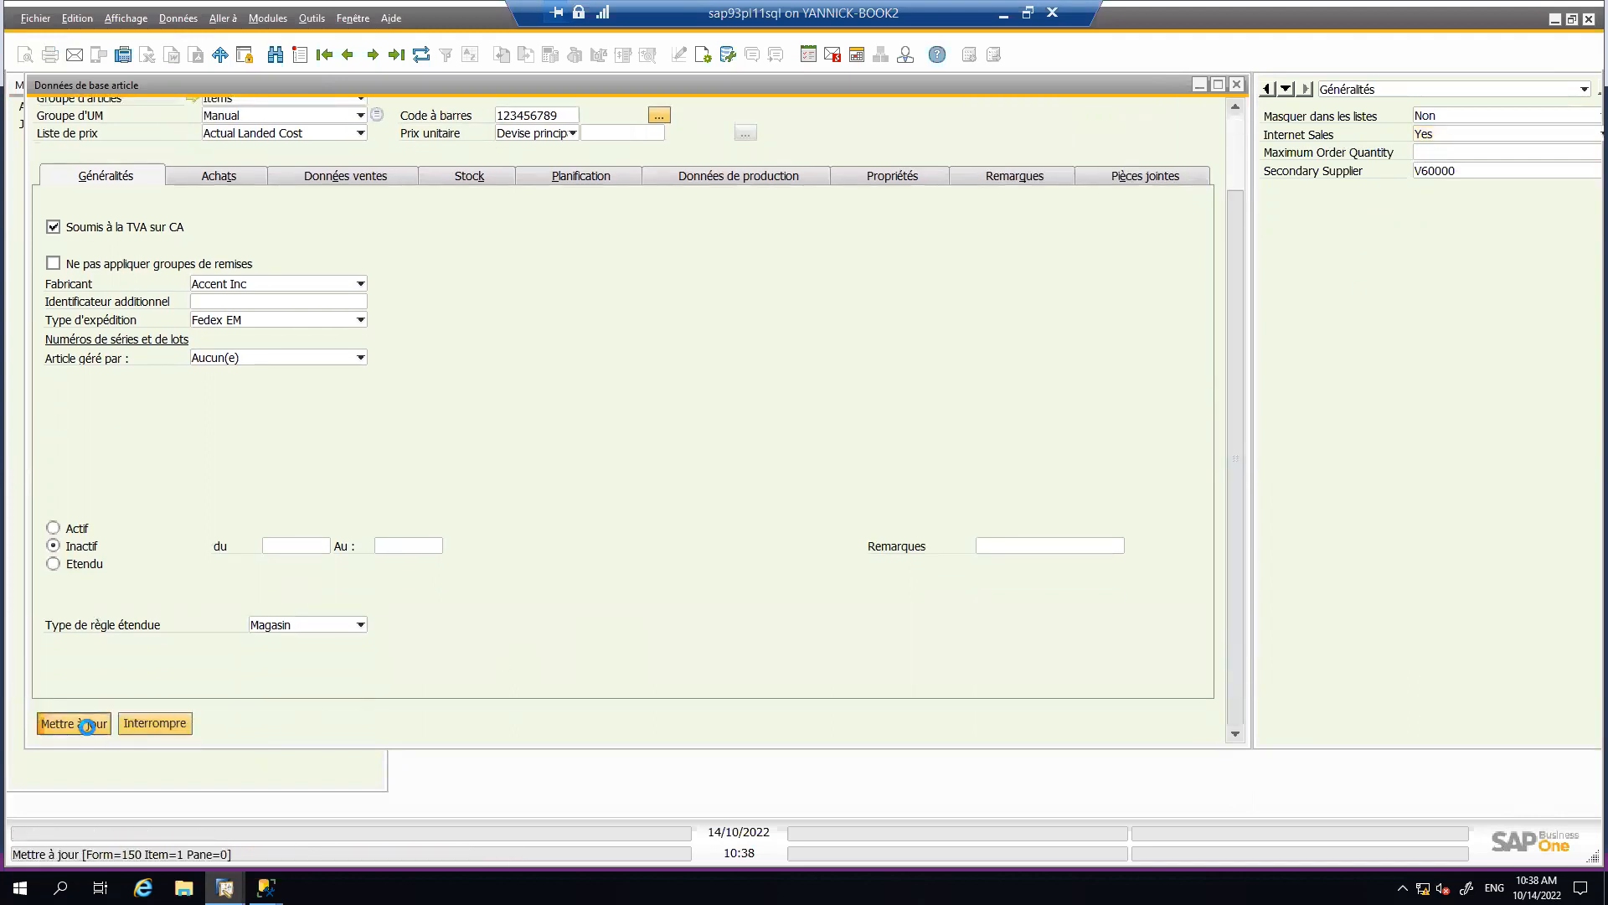
left_click(86, 726)
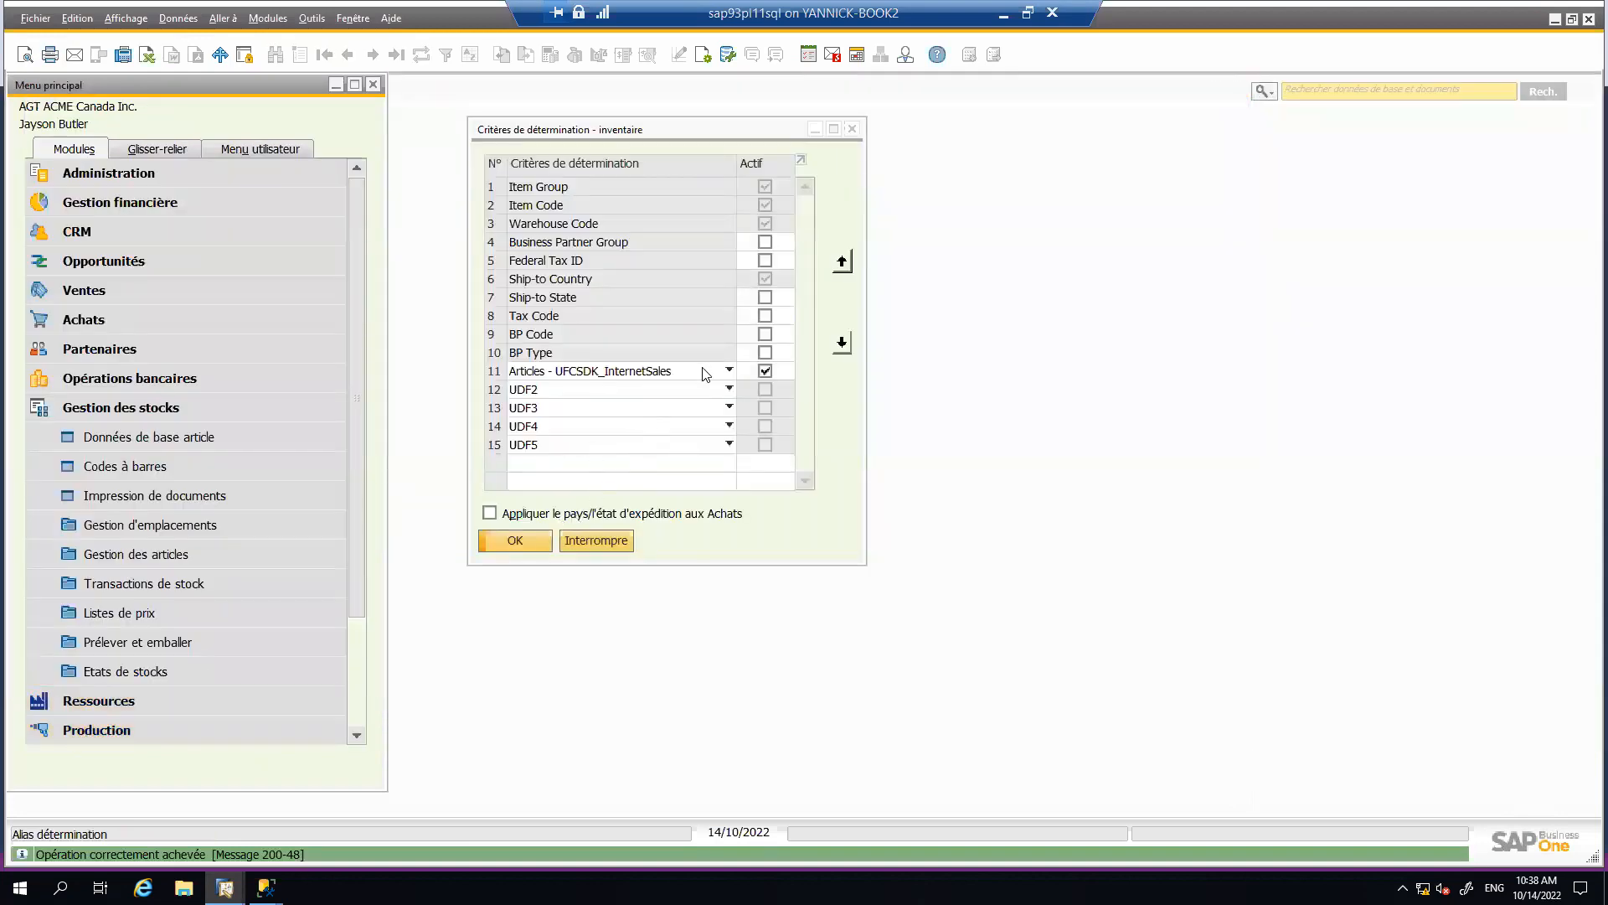
- Close the inventory determination criteria and open the extended rules for Compte de produit in Liens comptables, maximized
left_click(538, 541)
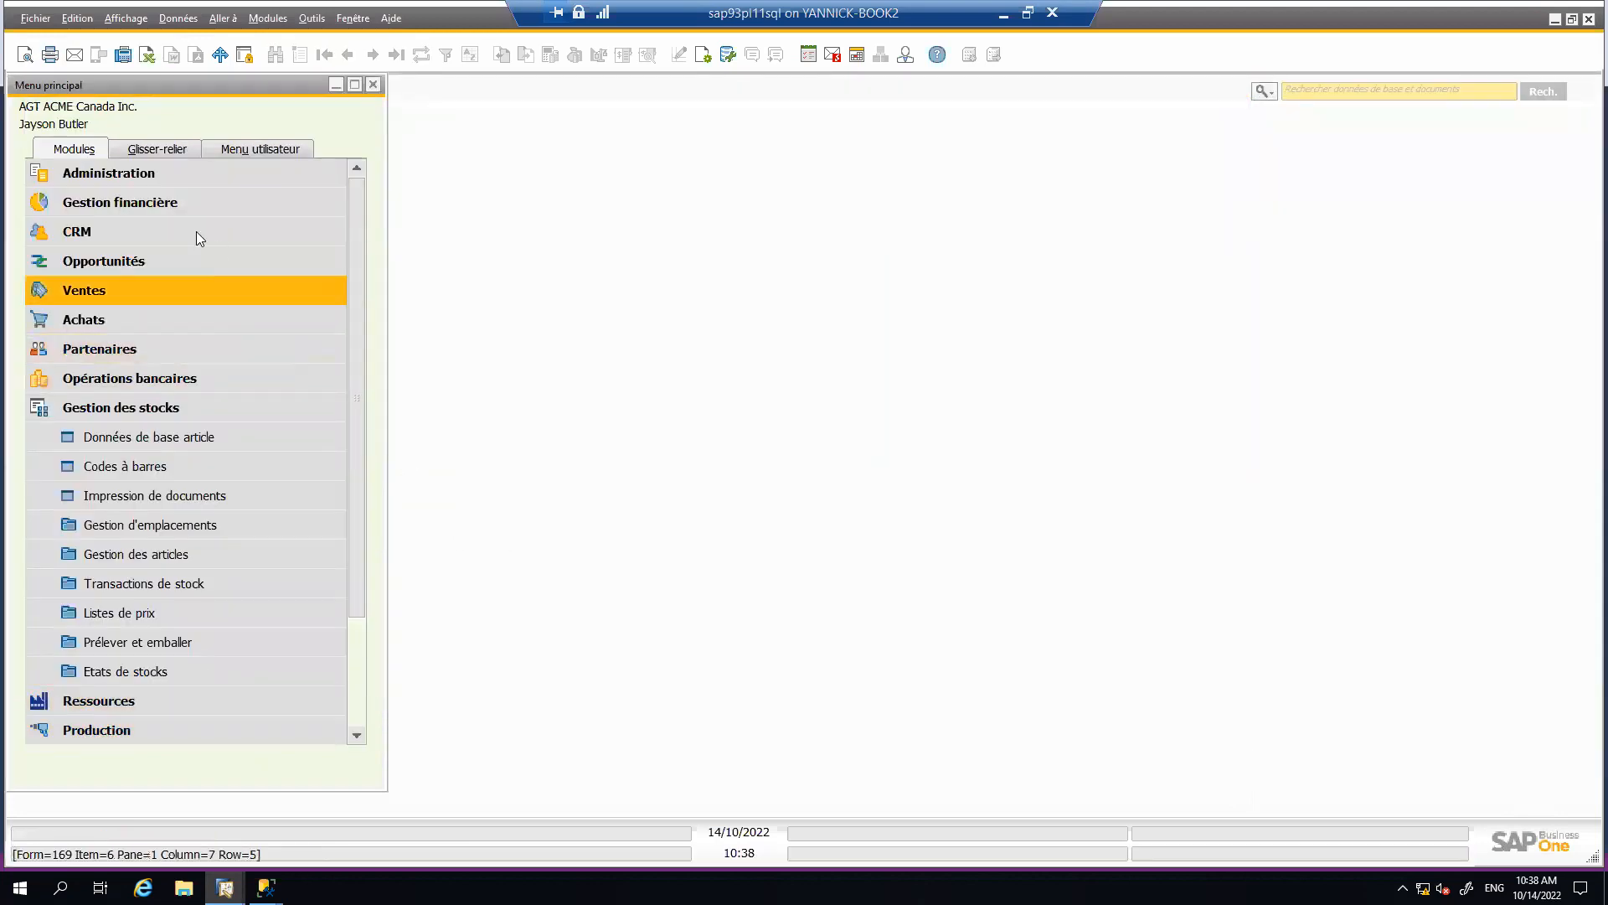
left_click(183, 198)
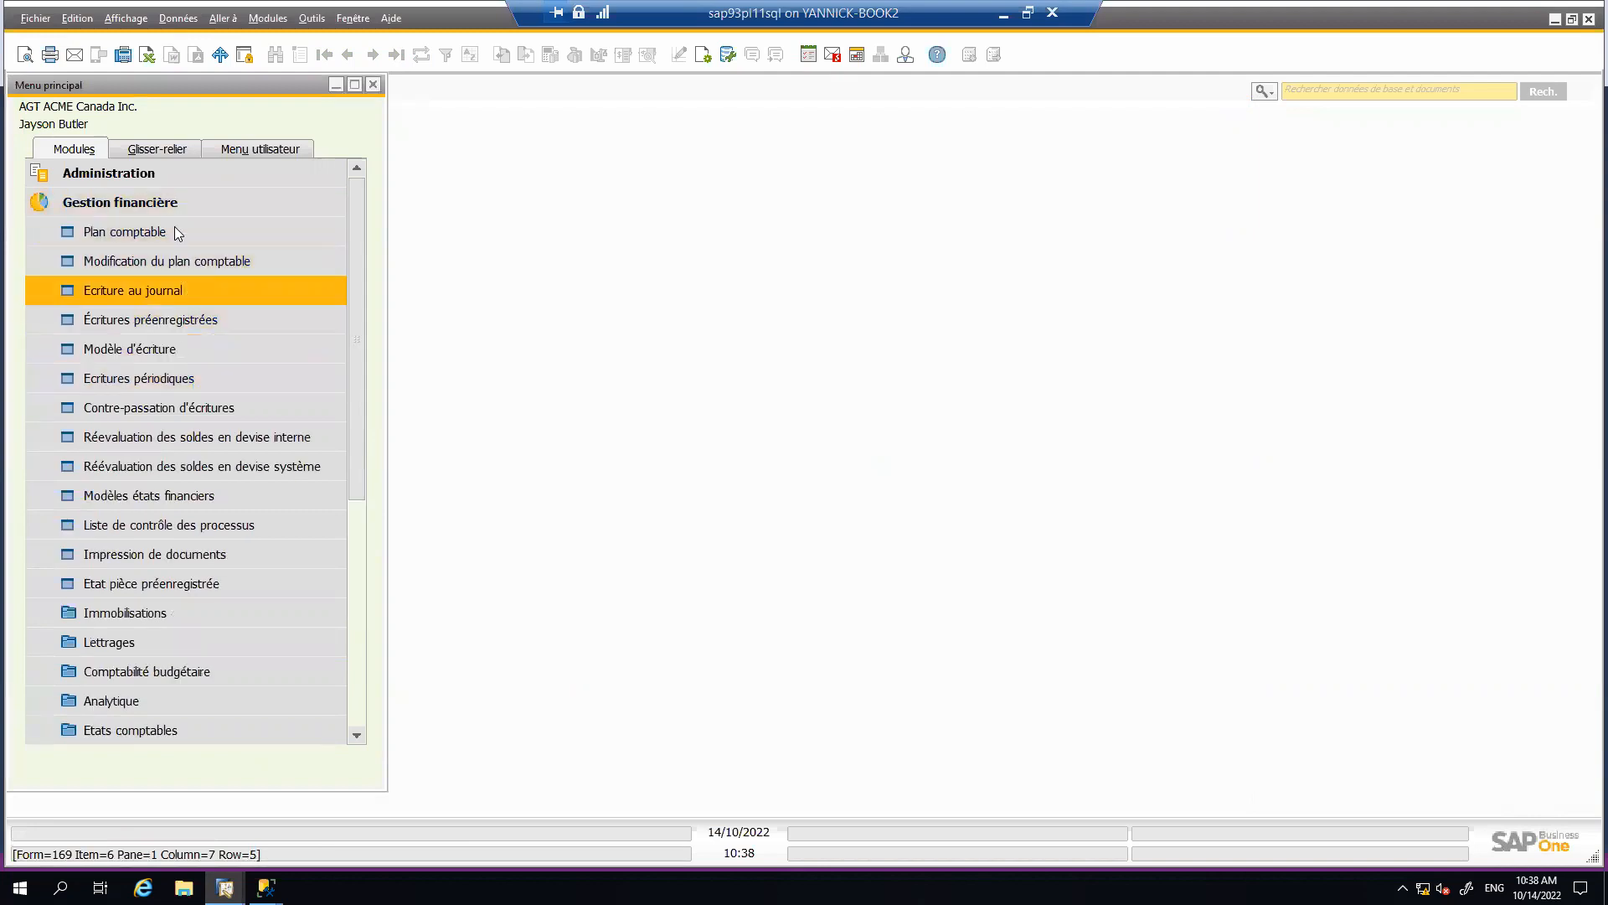
left_click(240, 173)
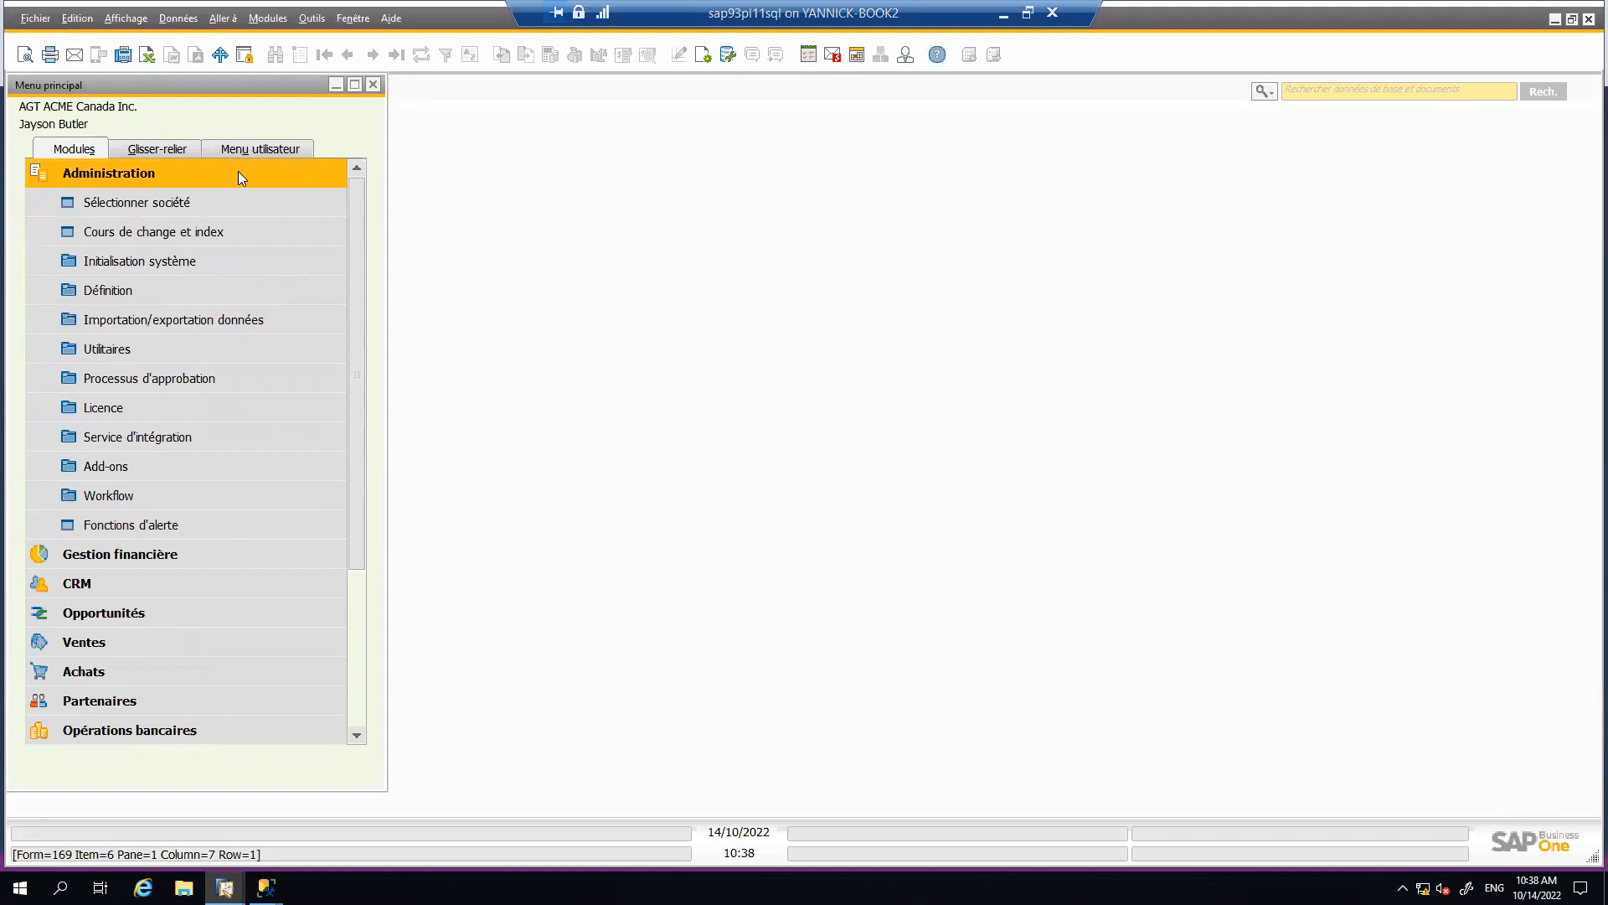
left_click(221, 300)
left_click(223, 353)
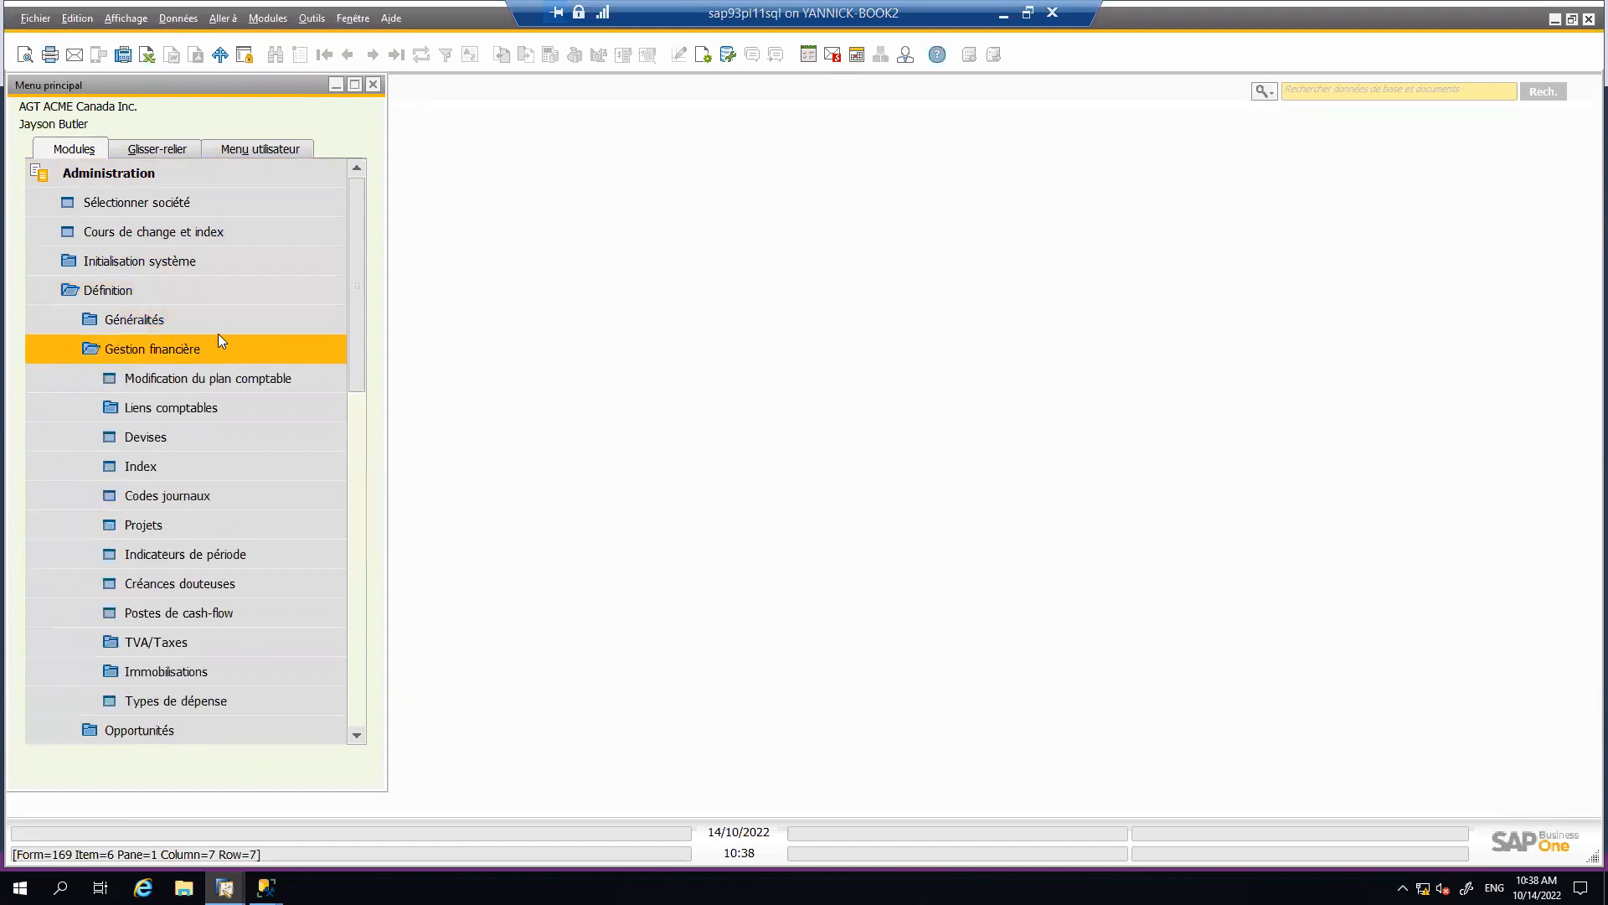
left_click(223, 416)
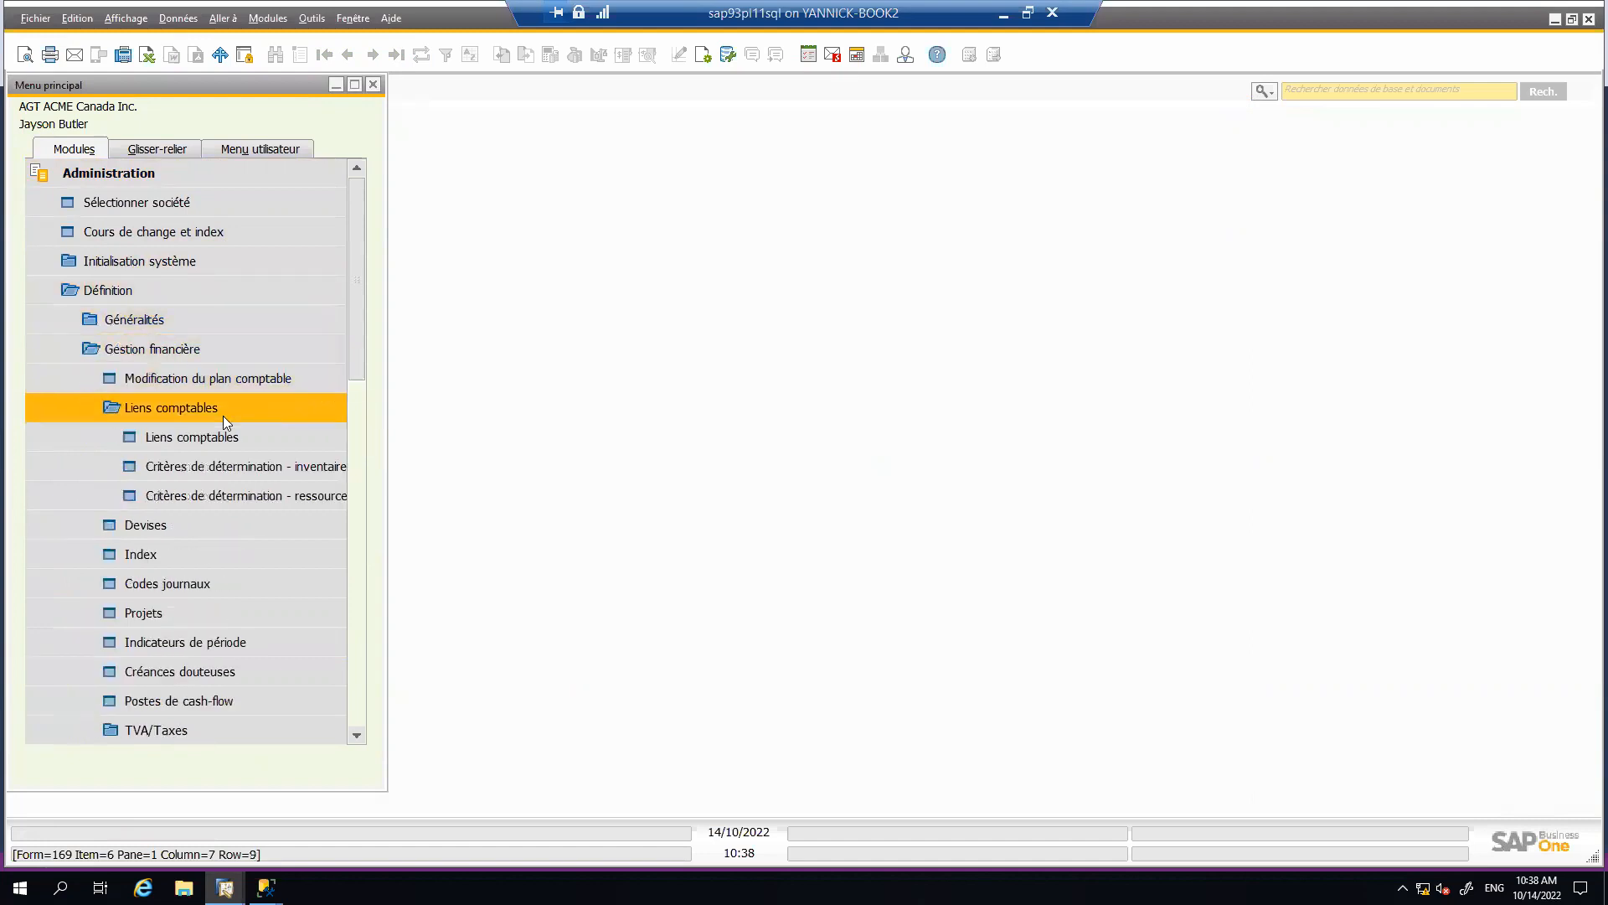
left_click(288, 446)
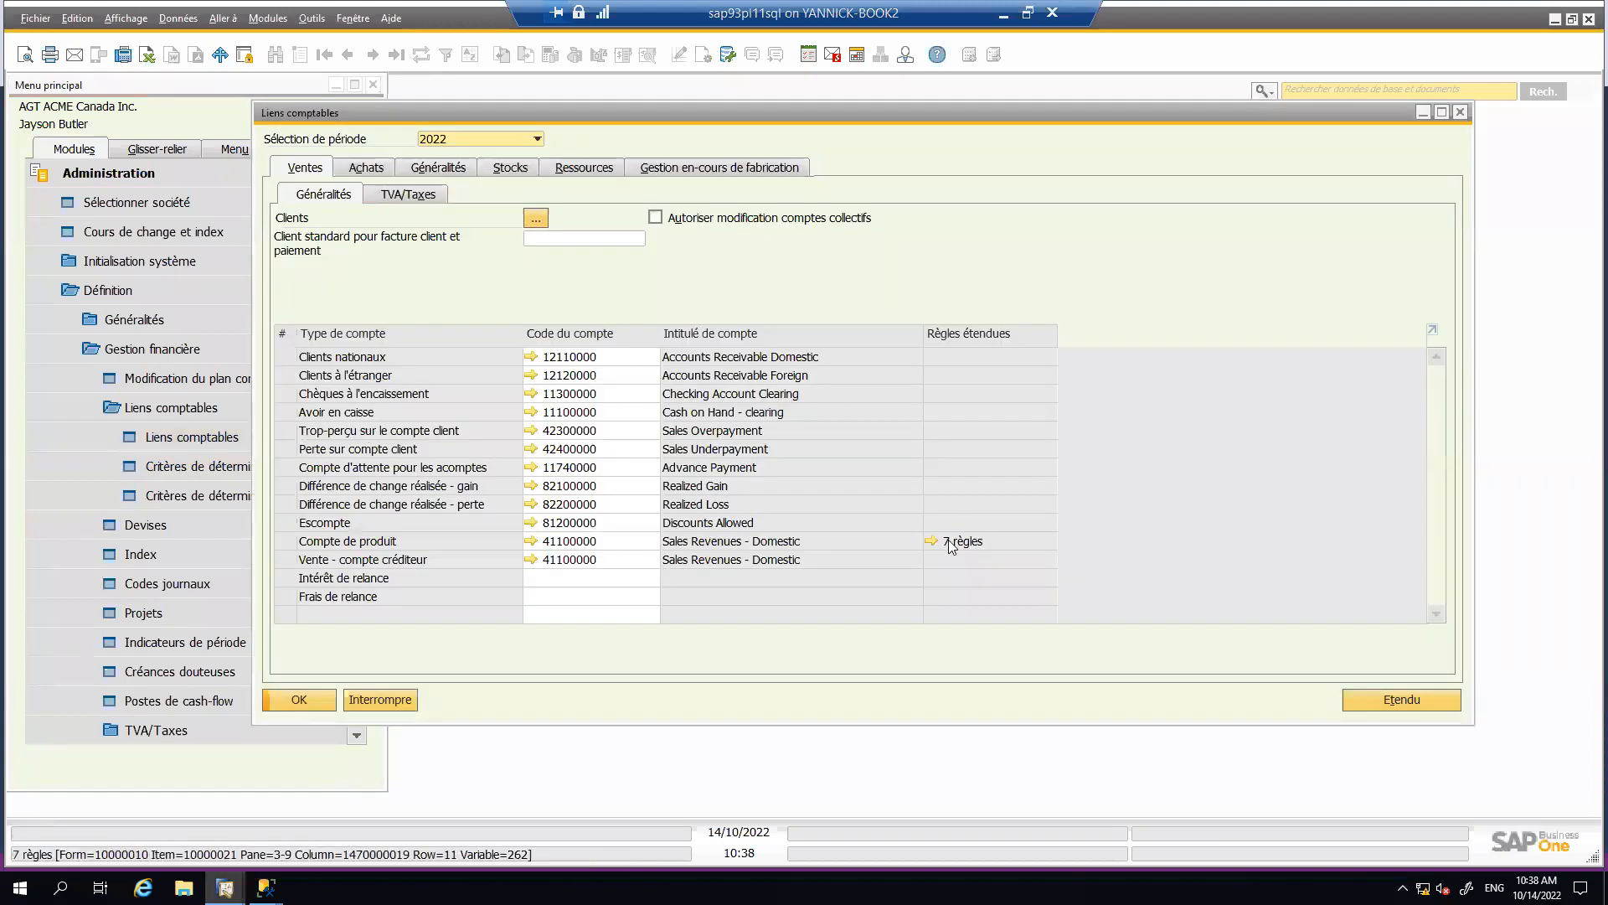
left_click(934, 543)
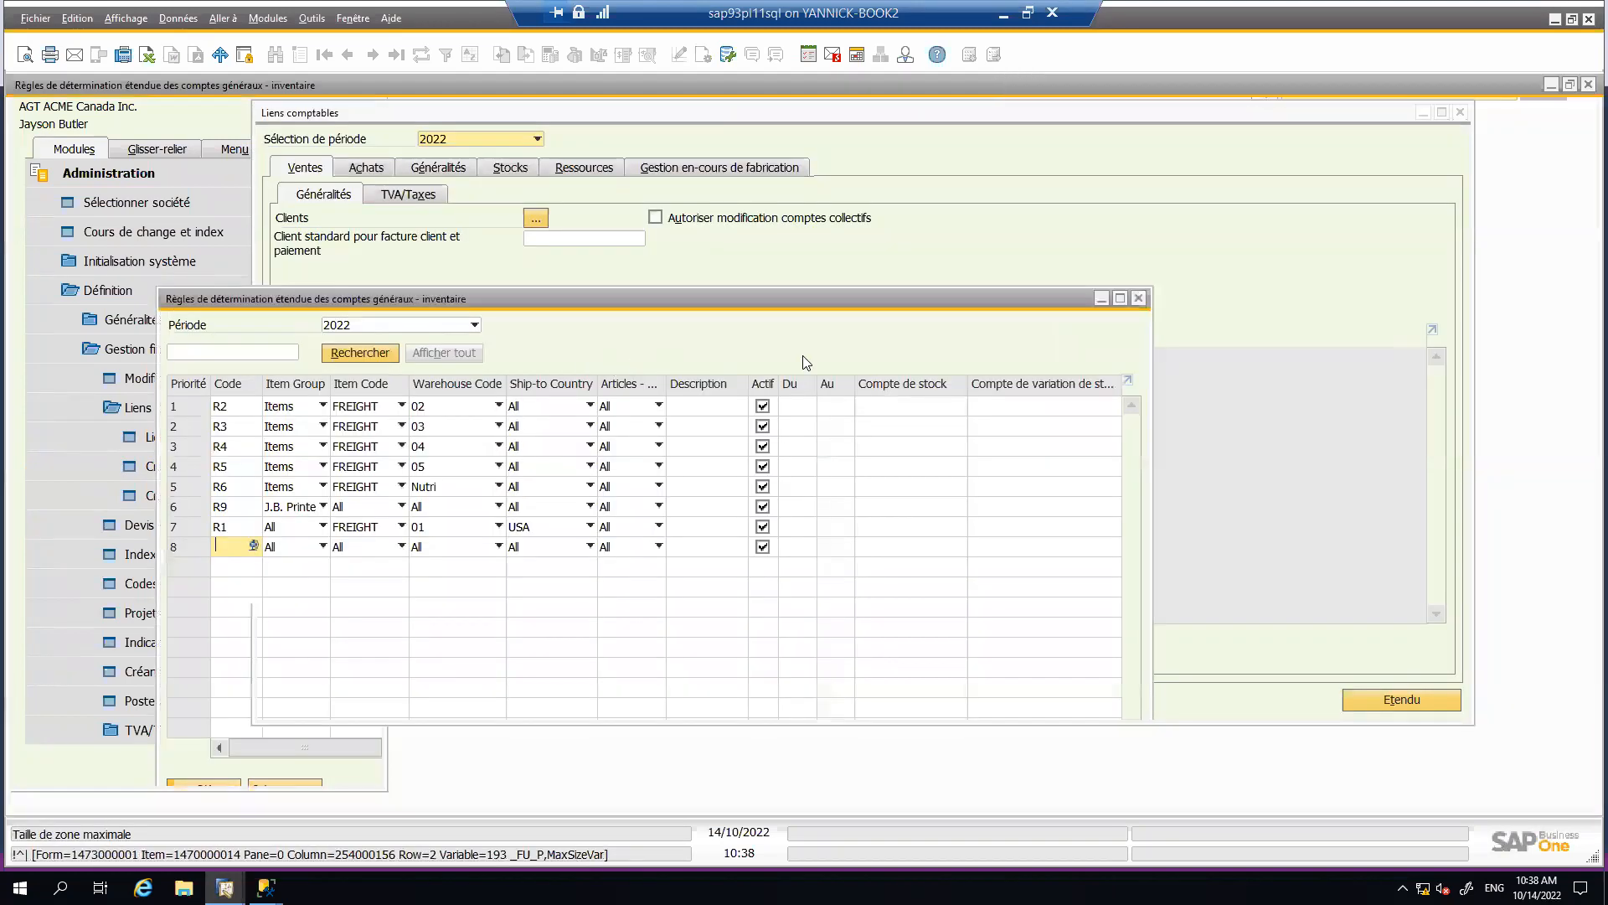
left_click(1122, 299)
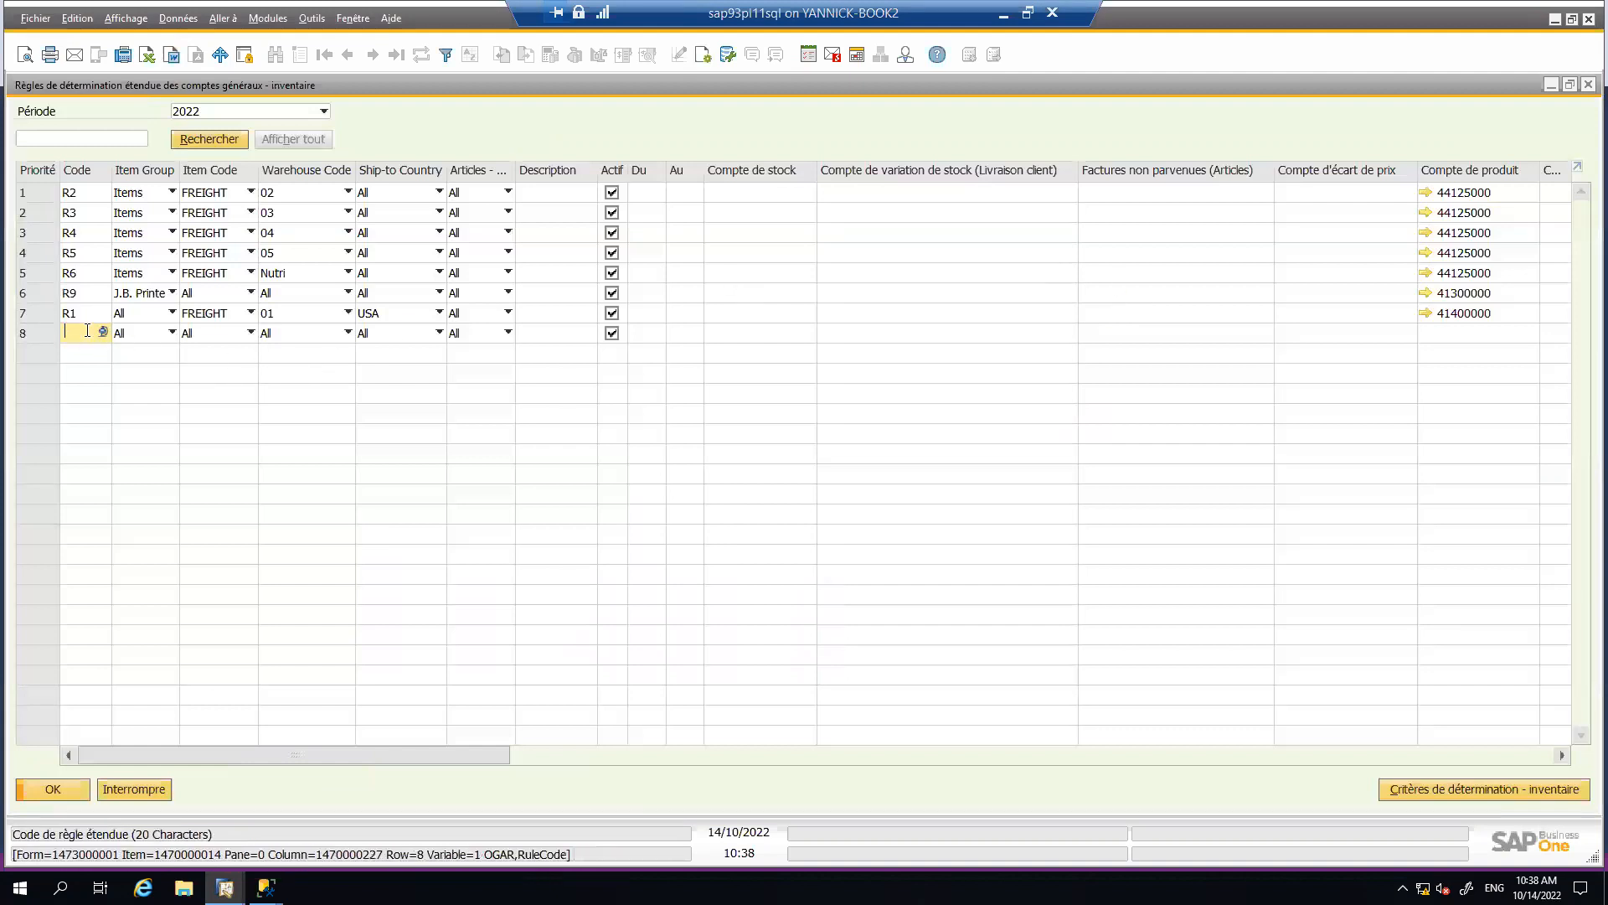
- Enter an extended rule with code r10 for item group J.B. Printers and the Internet Sales criterion set to Yes
type("r10")
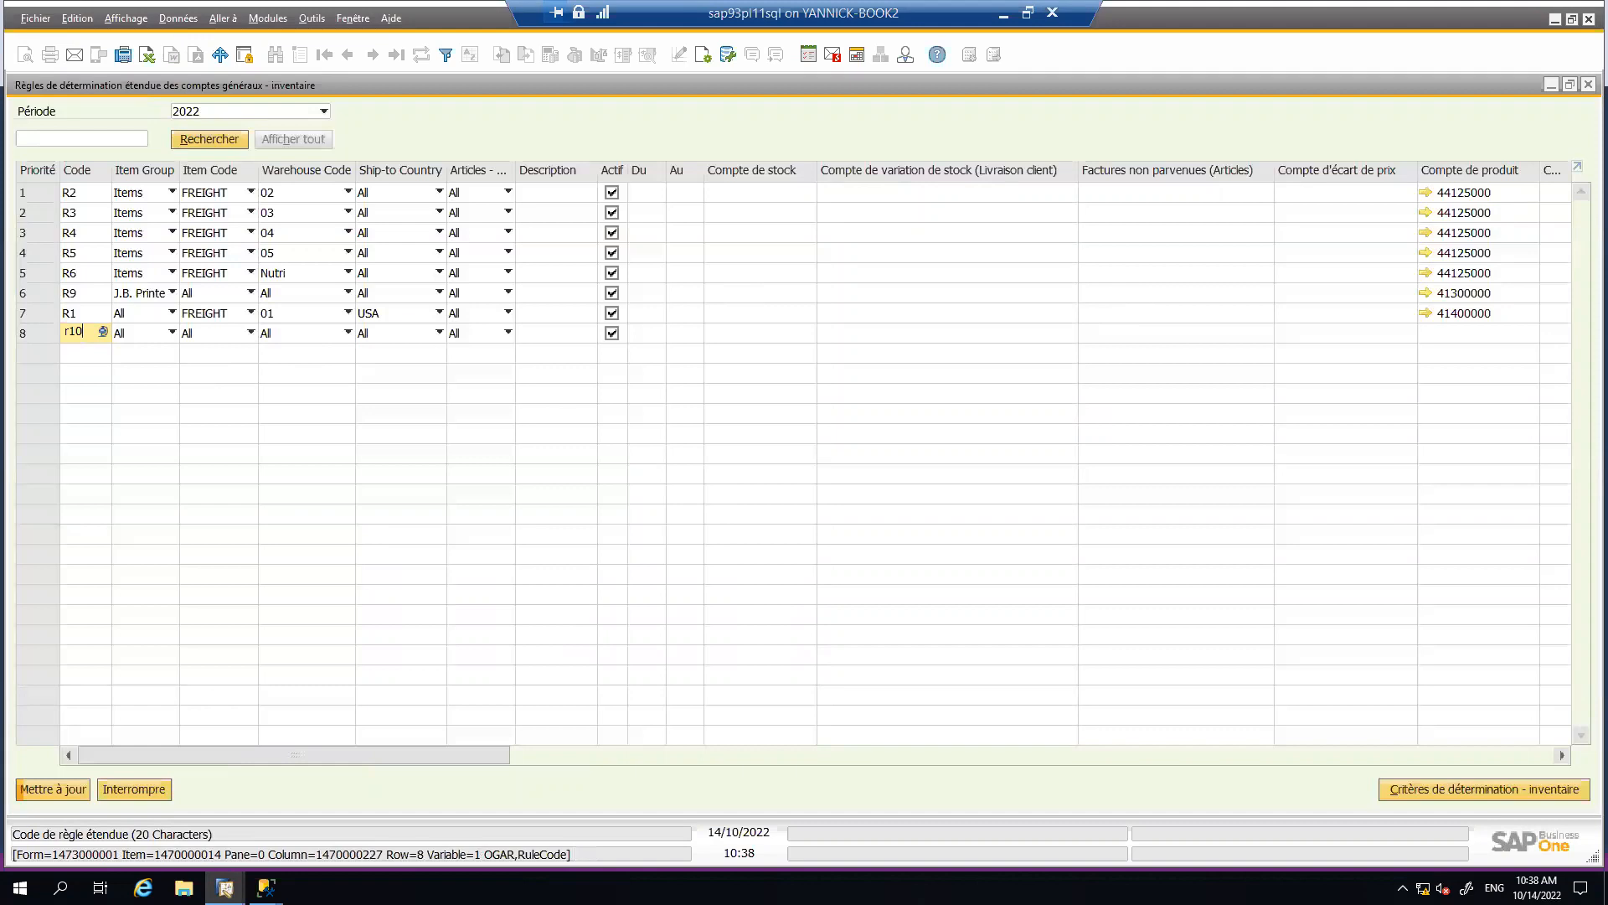
key("Tab")
left_click(224, 338)
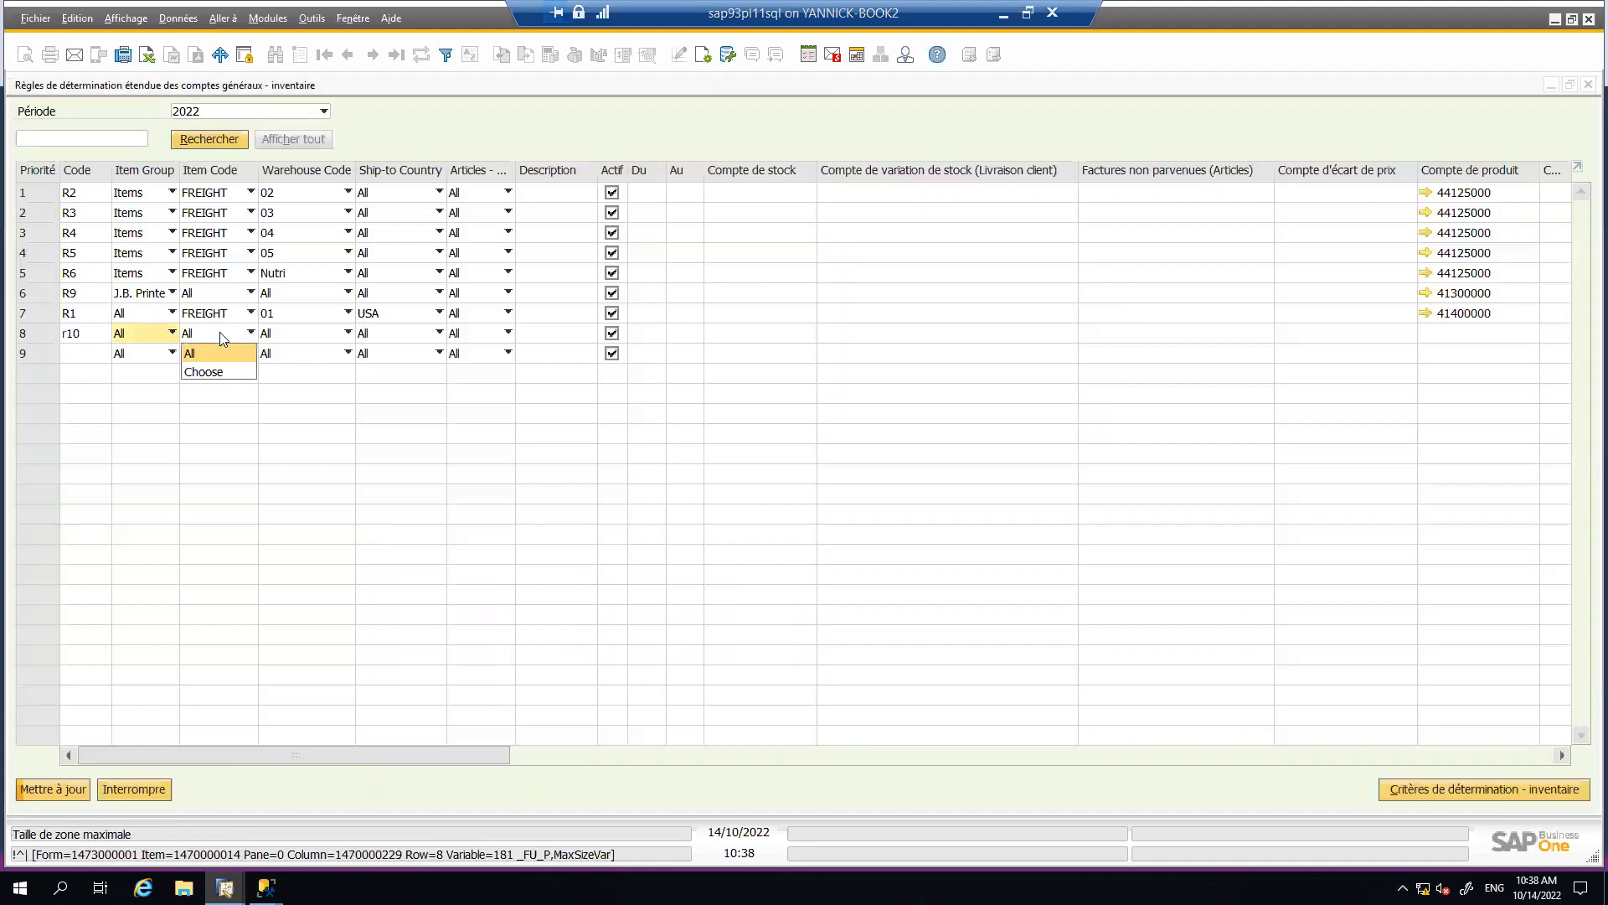
left_click(147, 336)
left_click(160, 337)
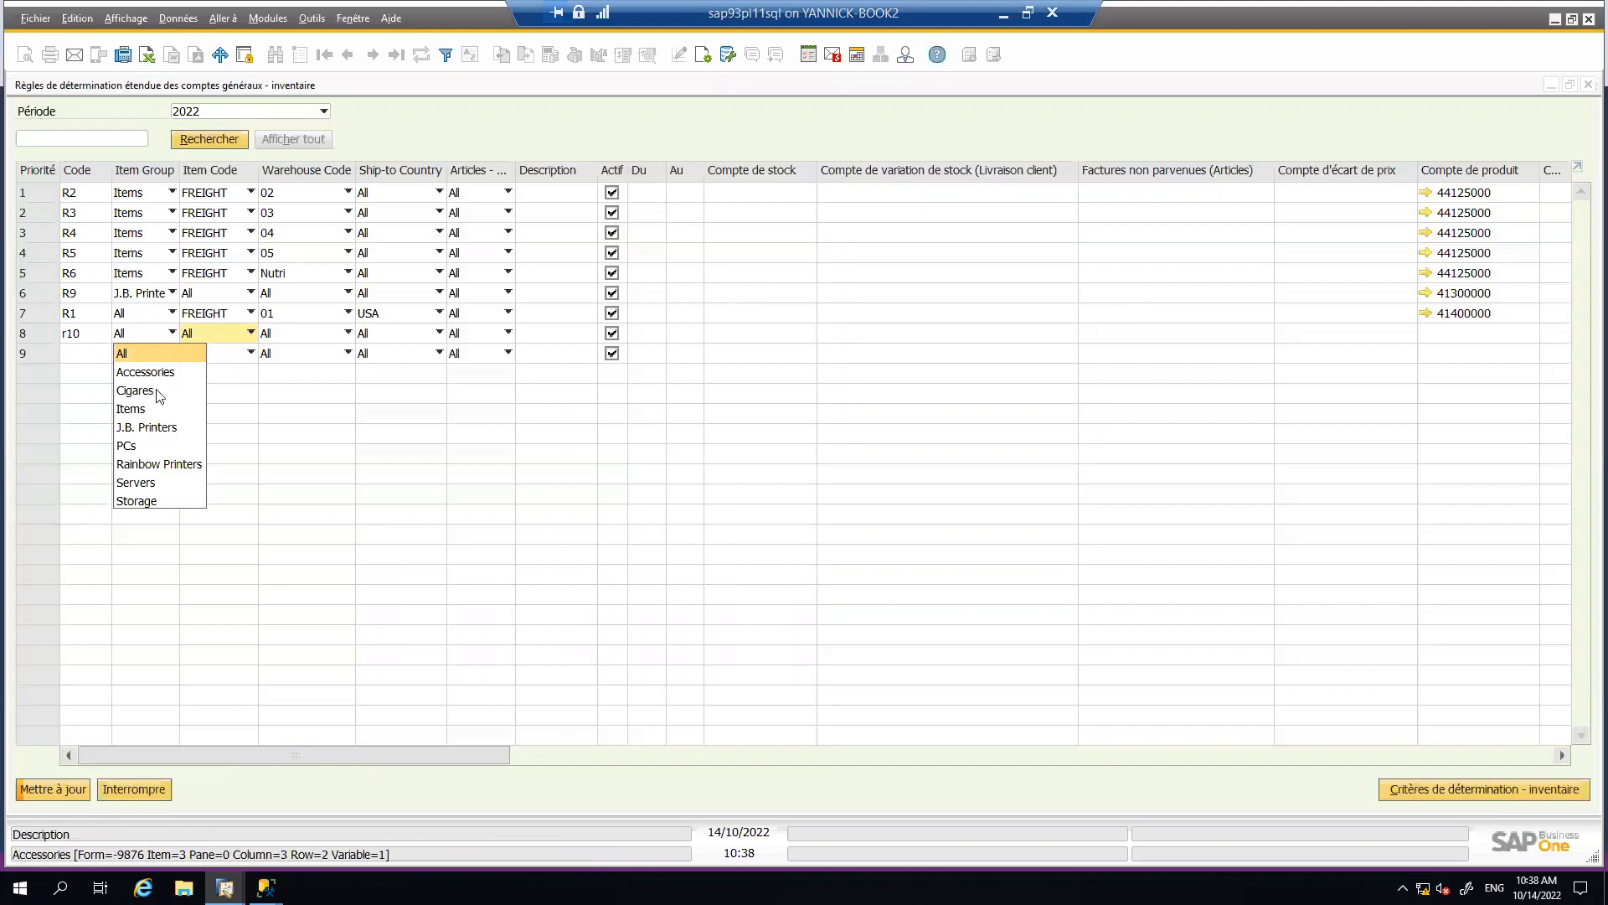
left_click(164, 427)
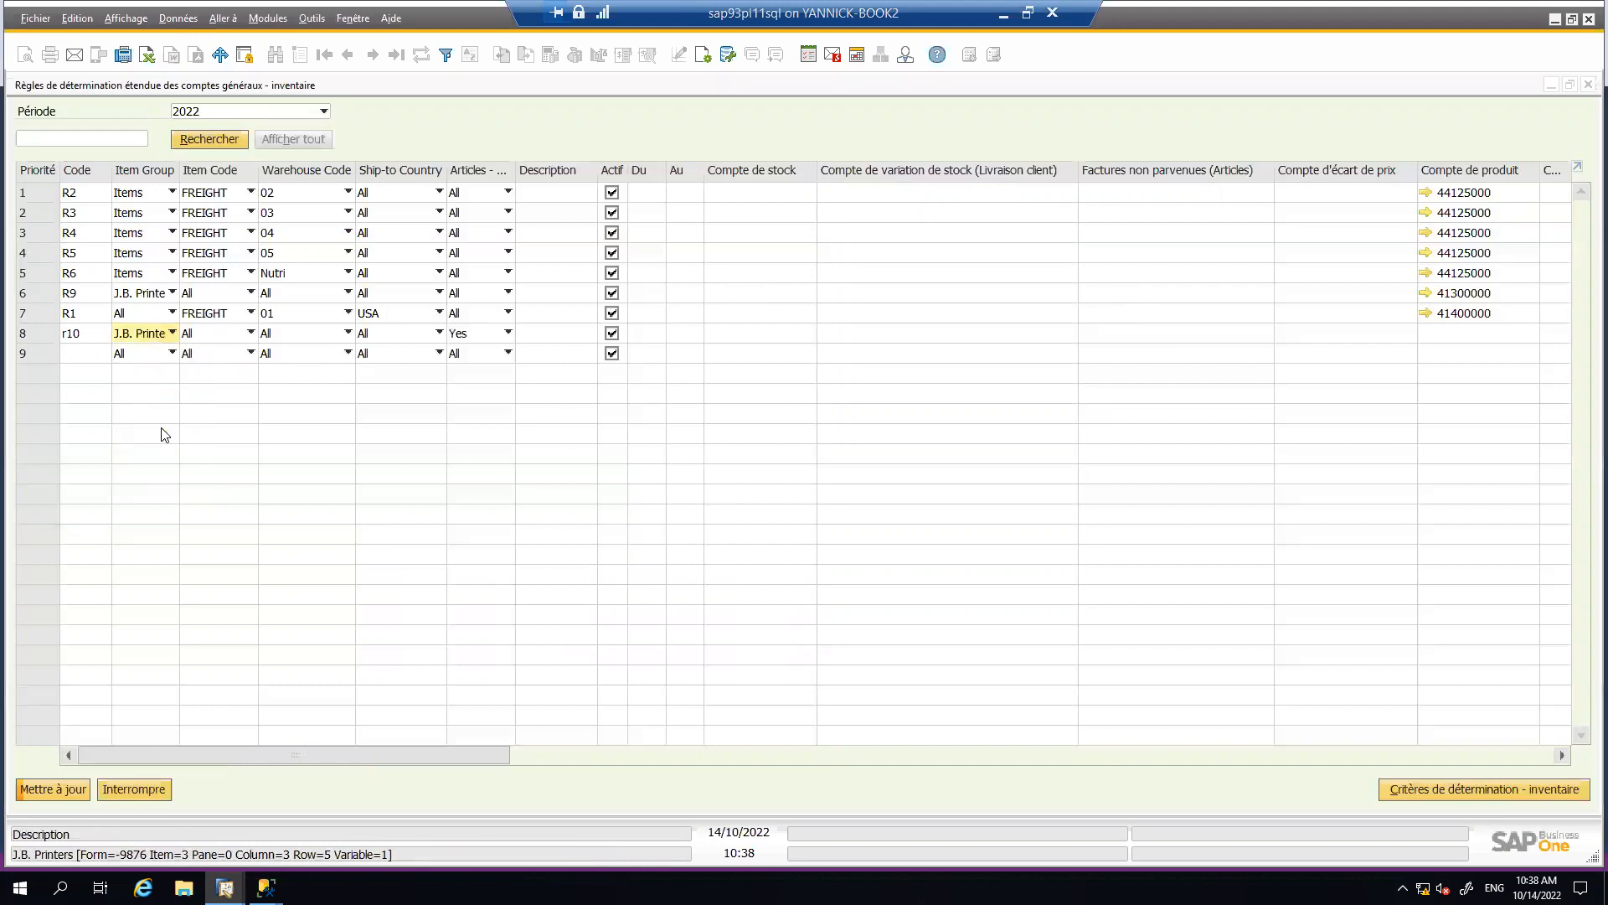
- Enter another rule for item group PCs with the Internet Sales criterion set to Yes, and widen that criterion's column
left_click(148, 353)
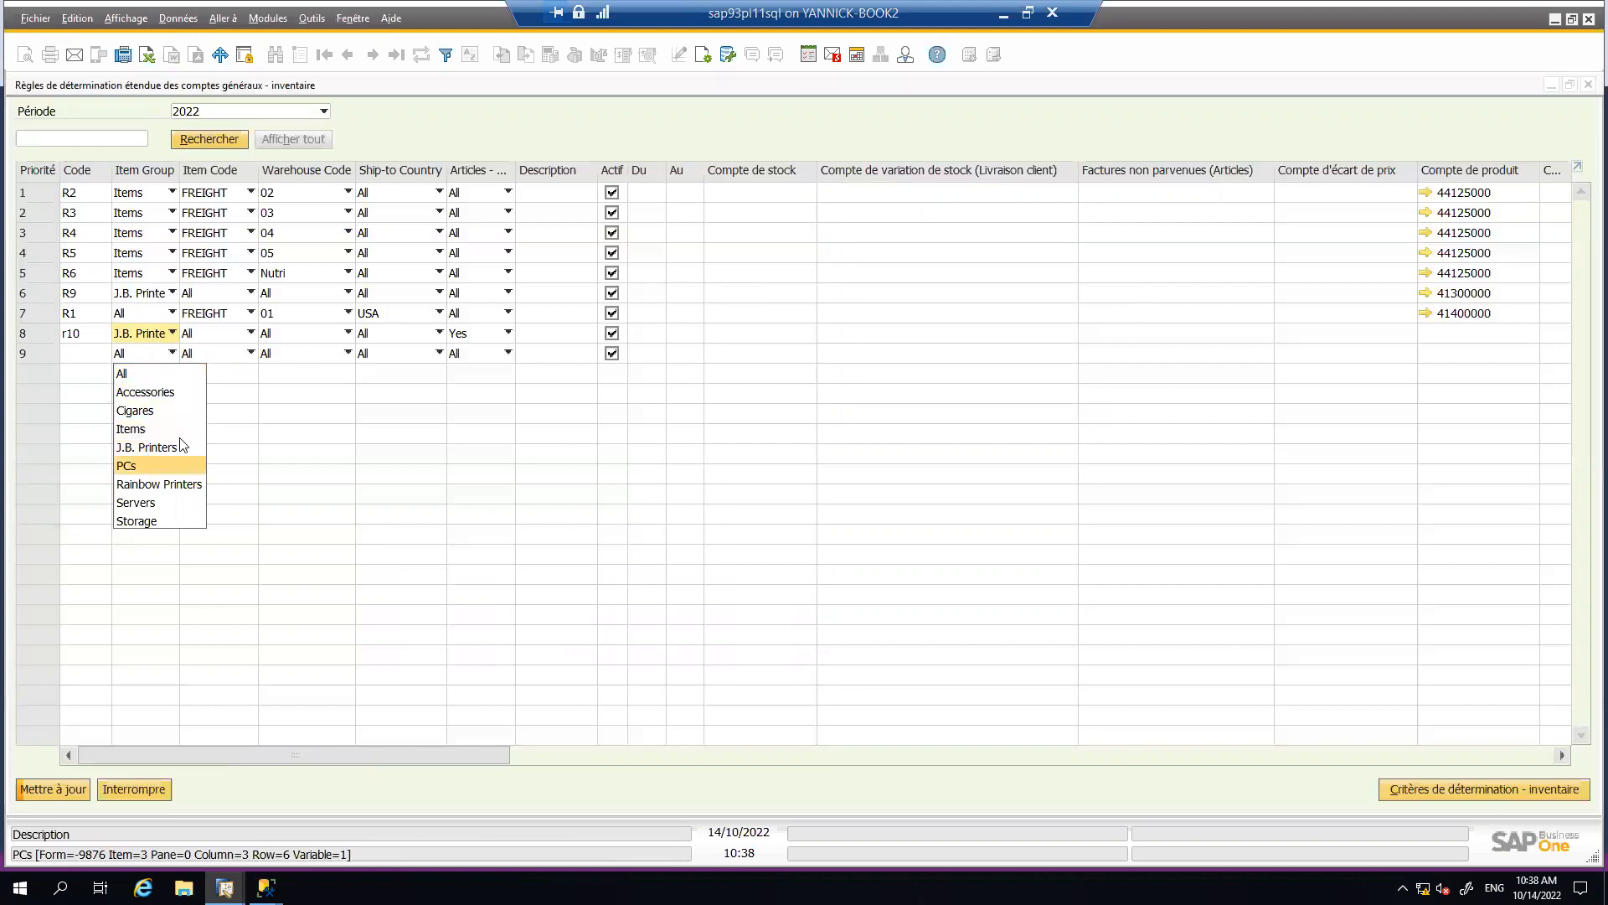
left_click(141, 465)
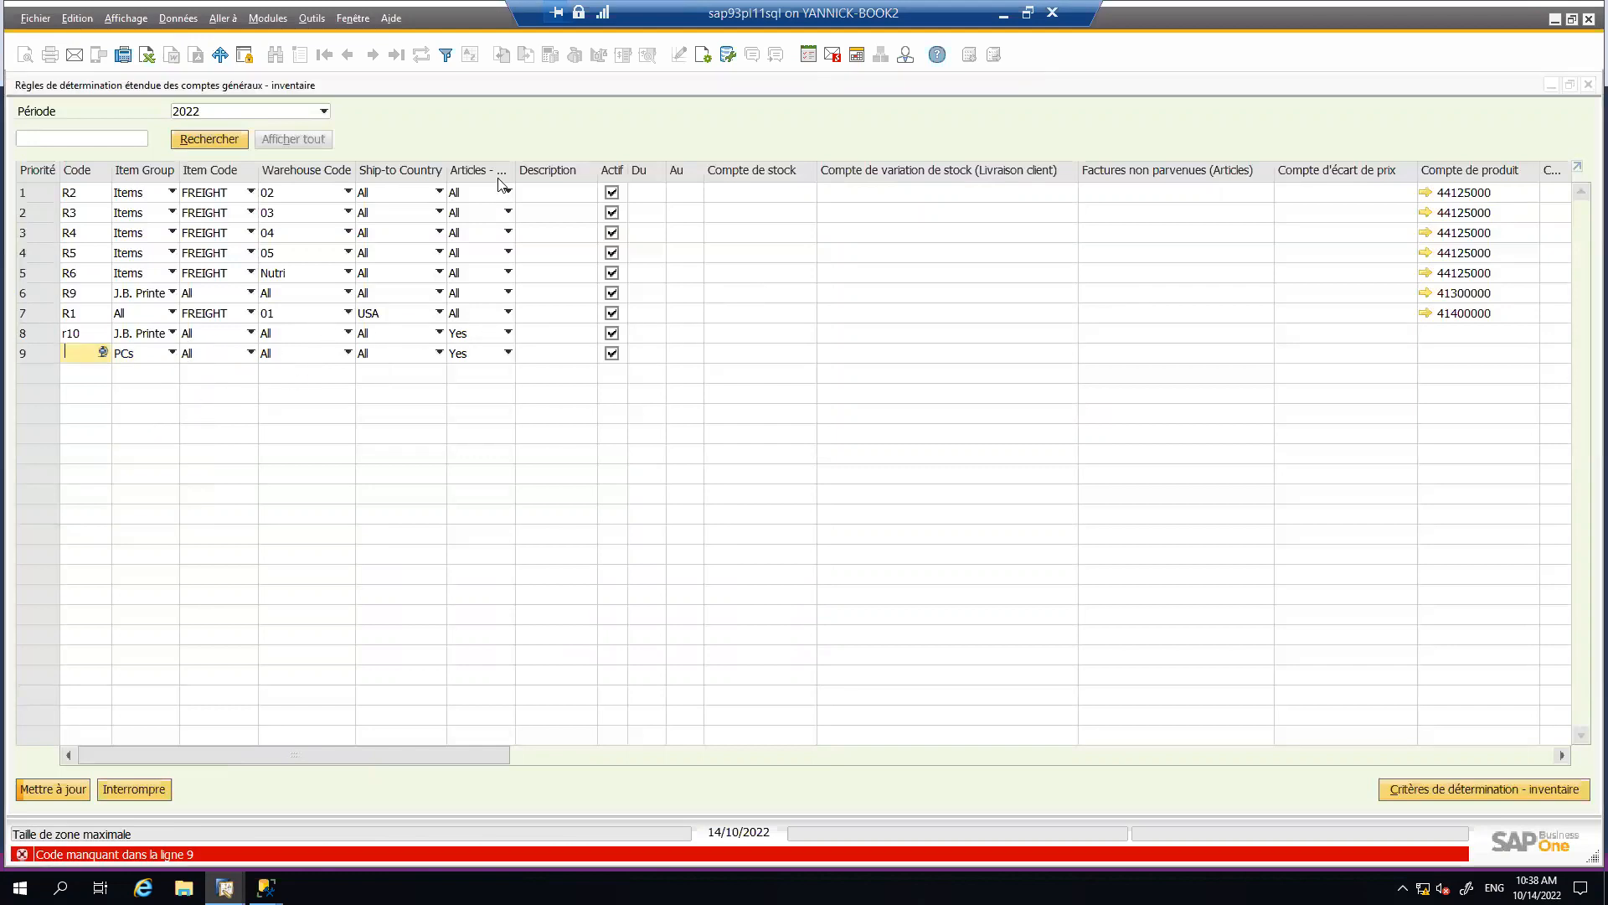
left_click_drag(515, 174, 566, 171)
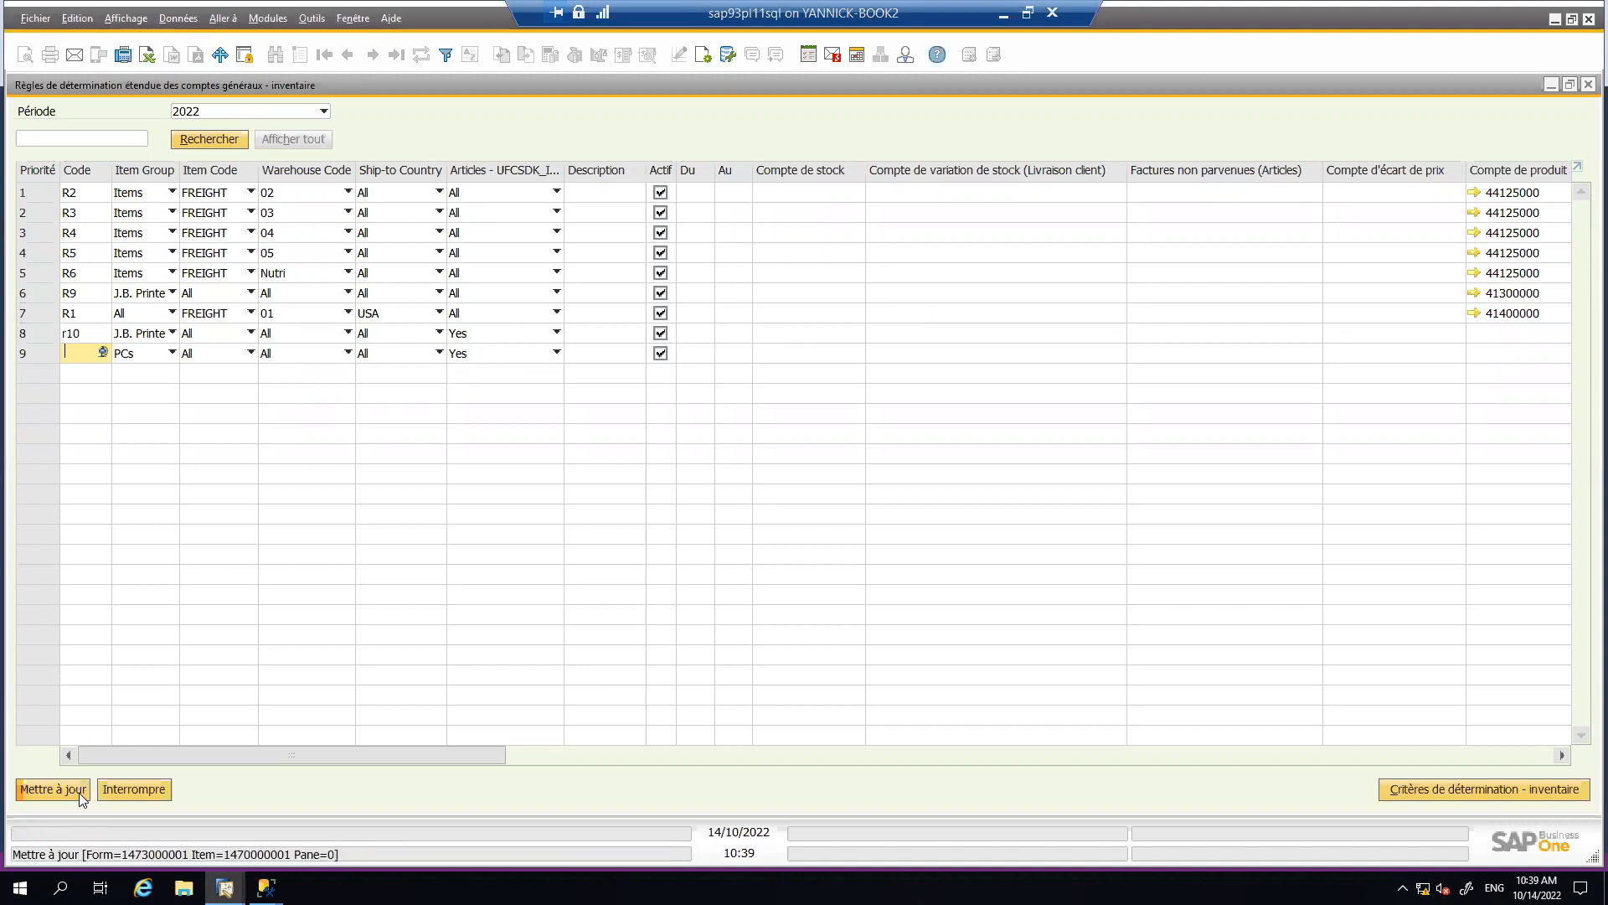
- Close the extended rules and Liens comptables, and collapse the Administration module
left_click(52, 789)
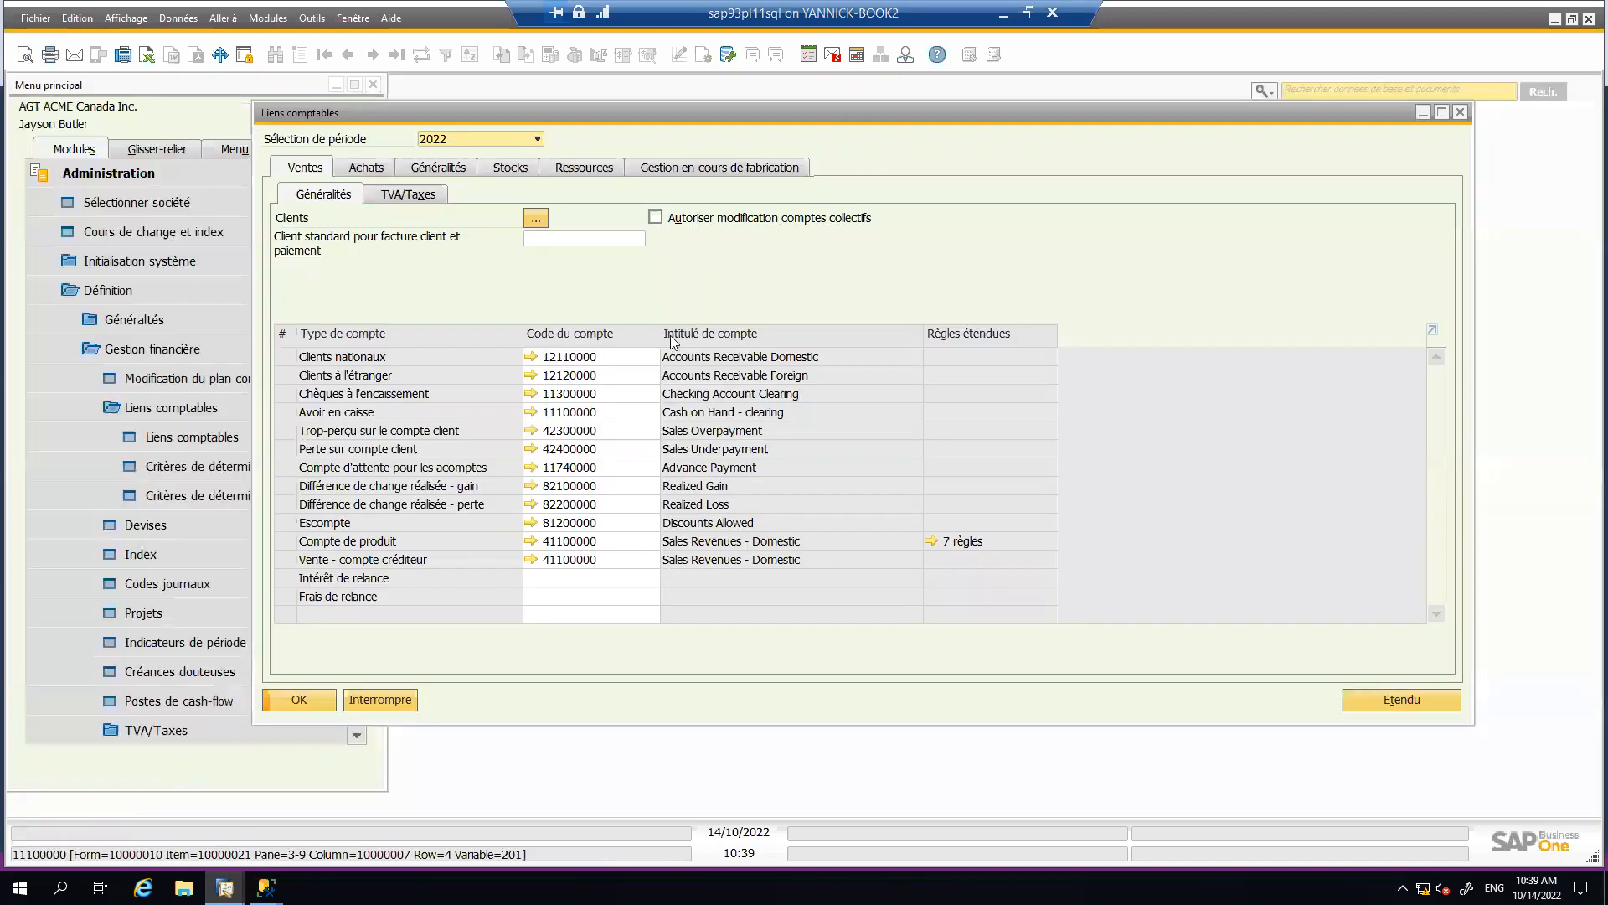
left_click(1461, 112)
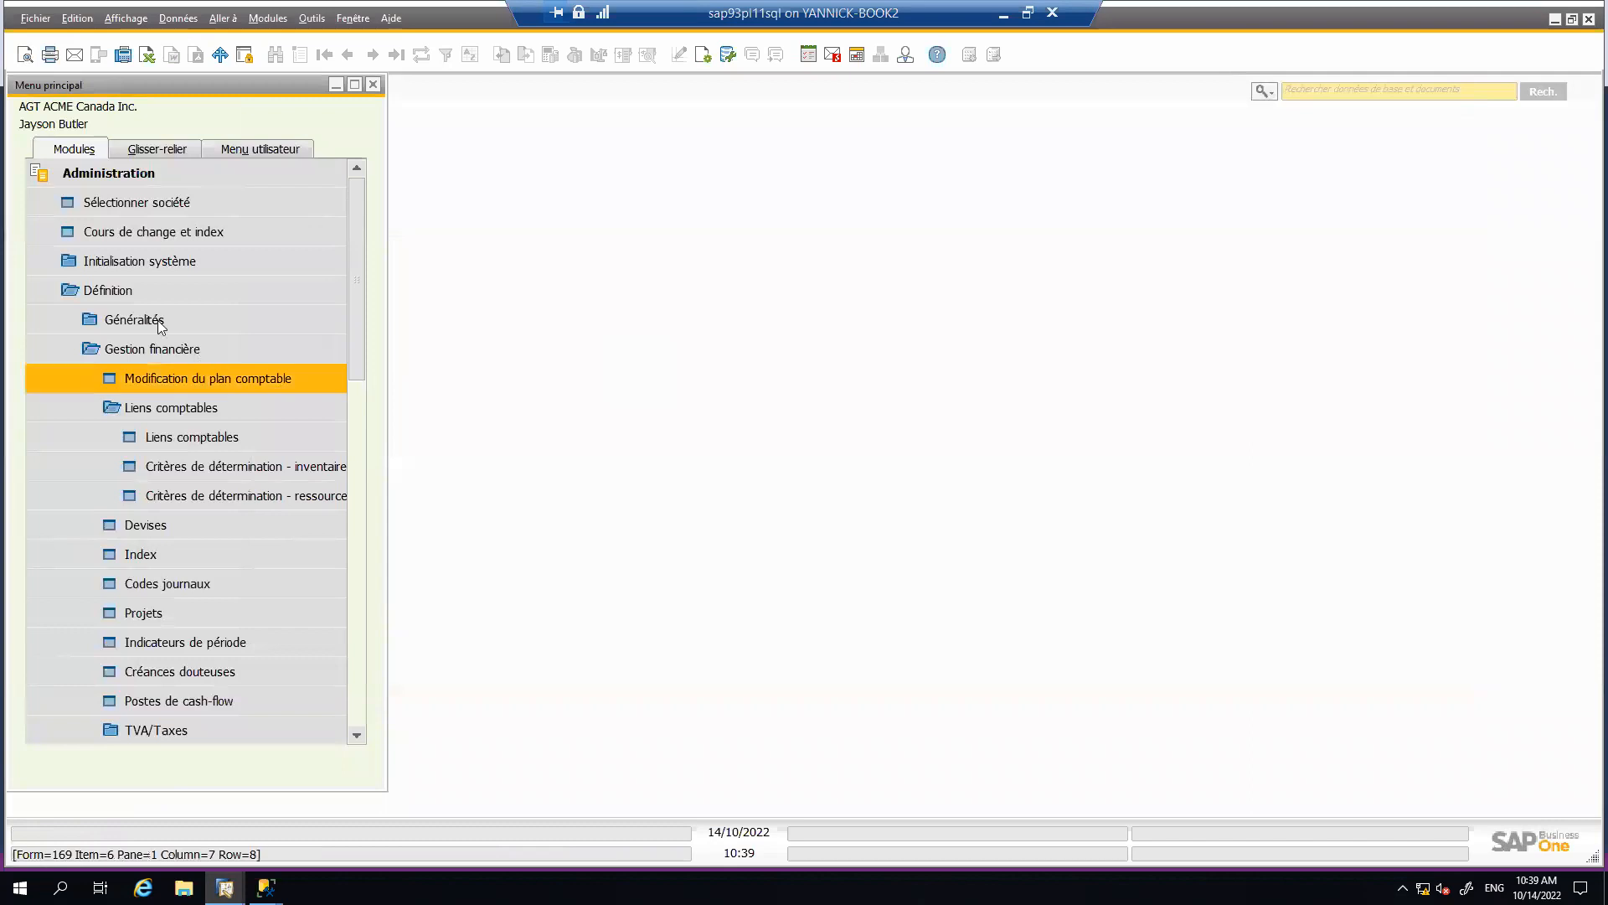
left_click(142, 293)
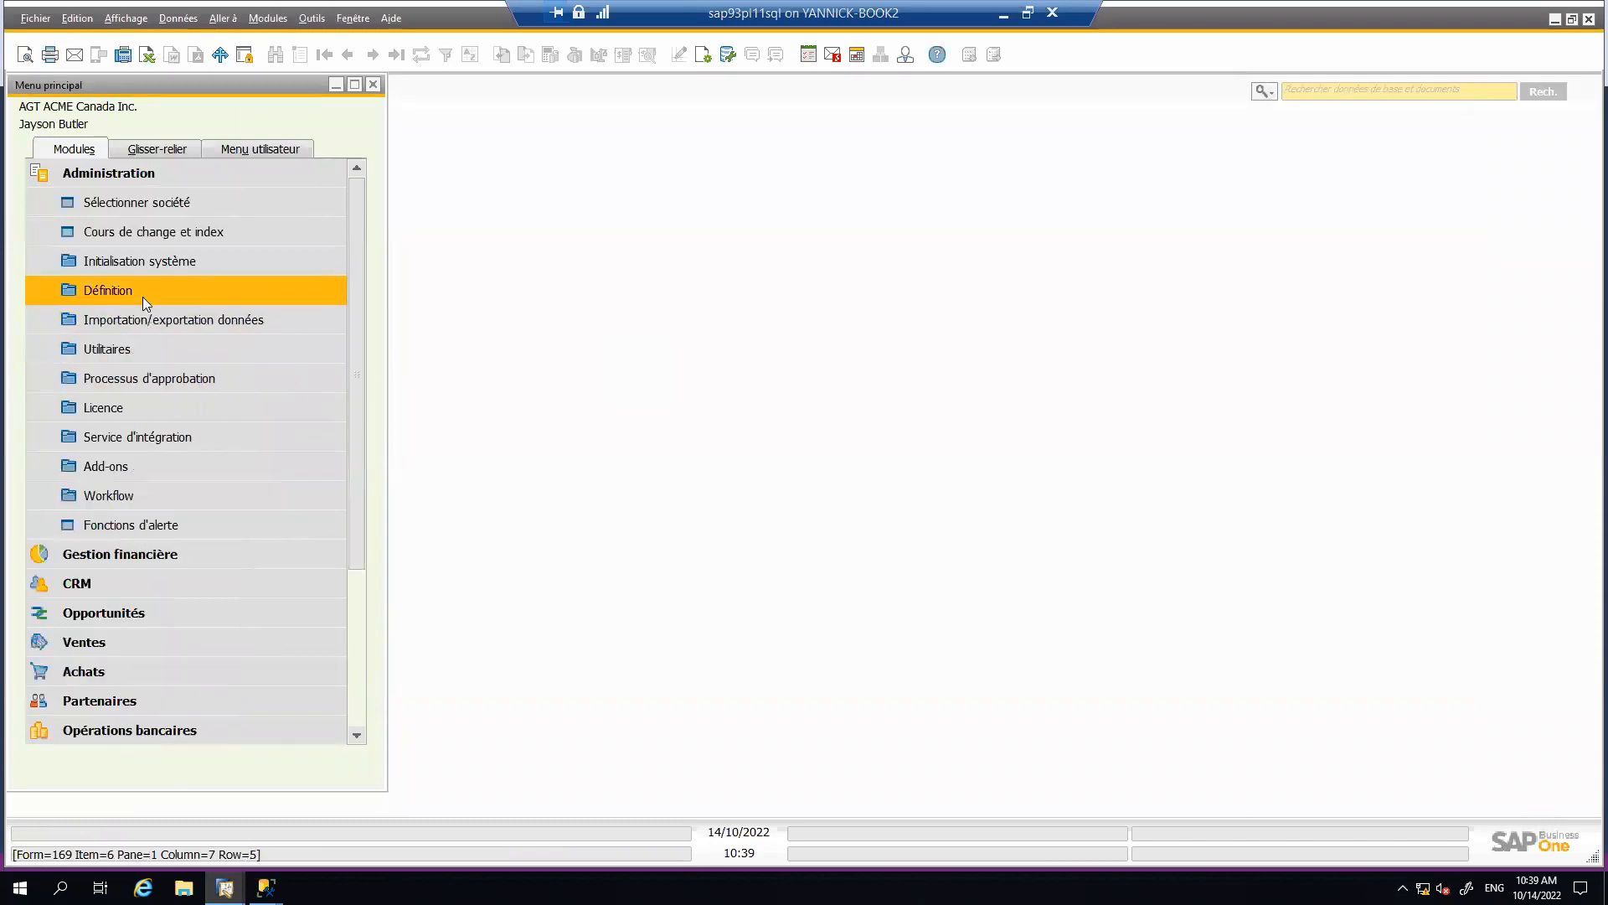
left_click(138, 176)
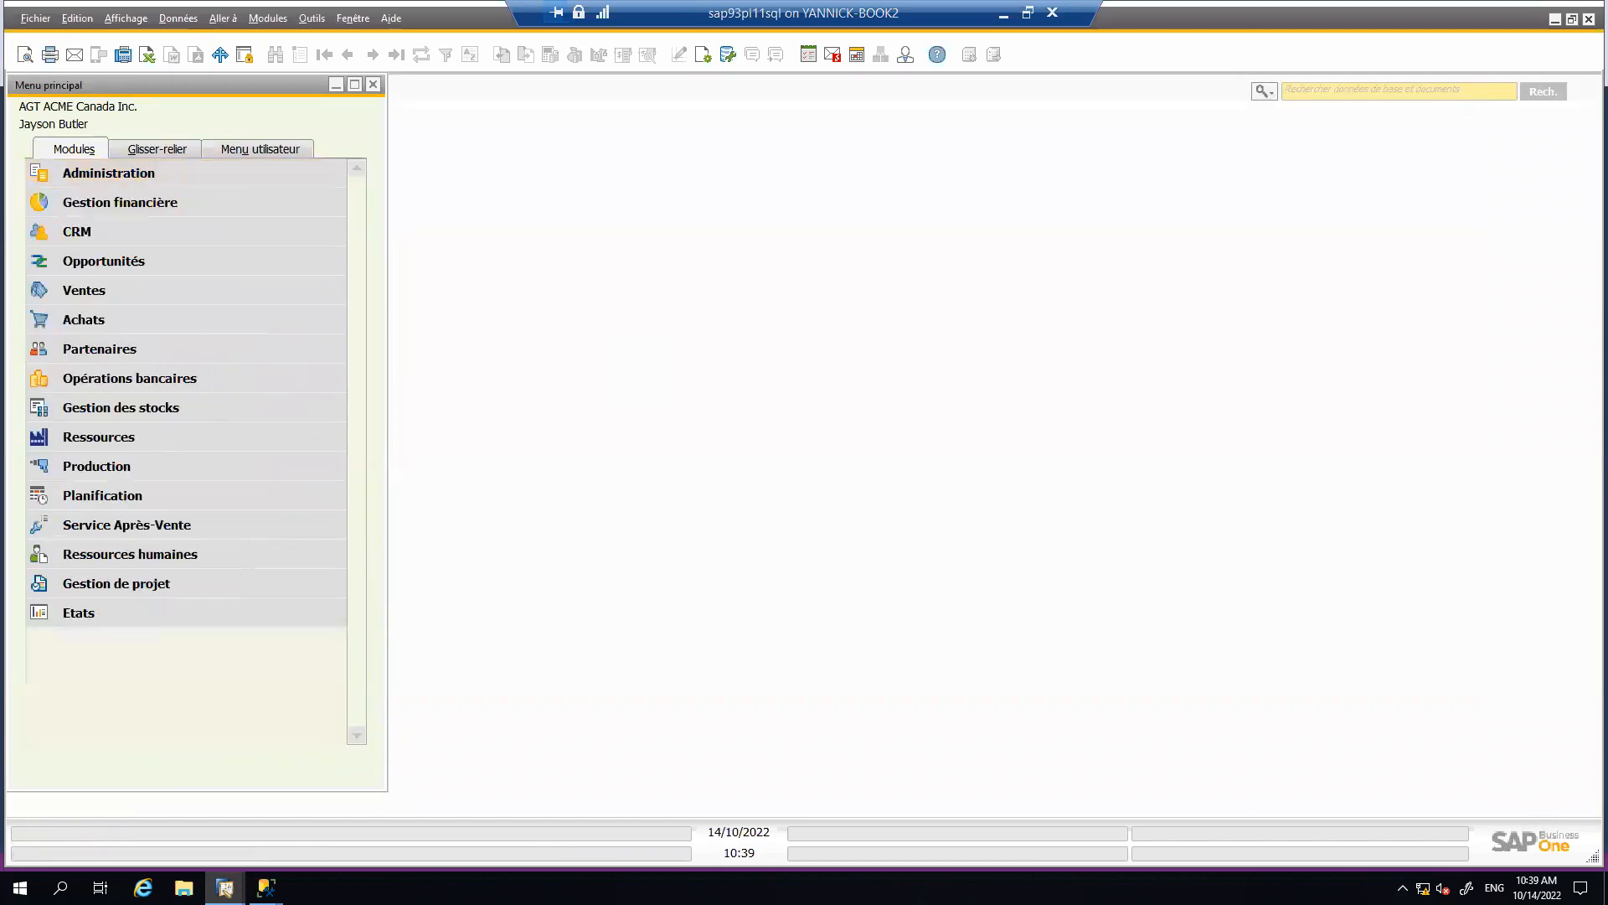